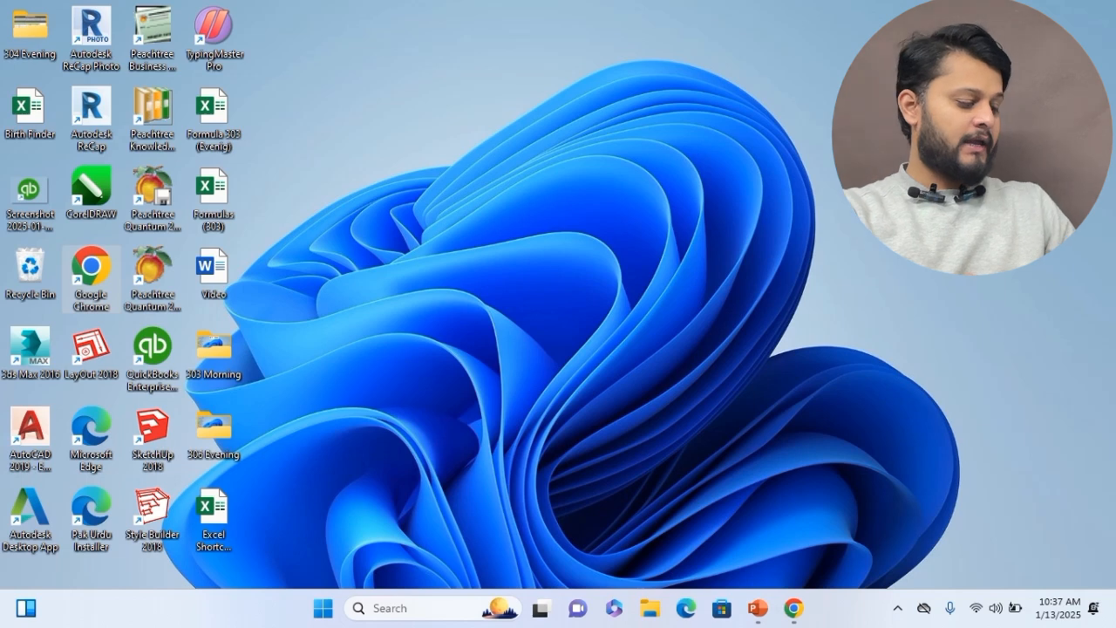
Step: Launch Excel through the Windows Run command "excel" and create a blank workbook
{"action": "key", "text": "super+r"}
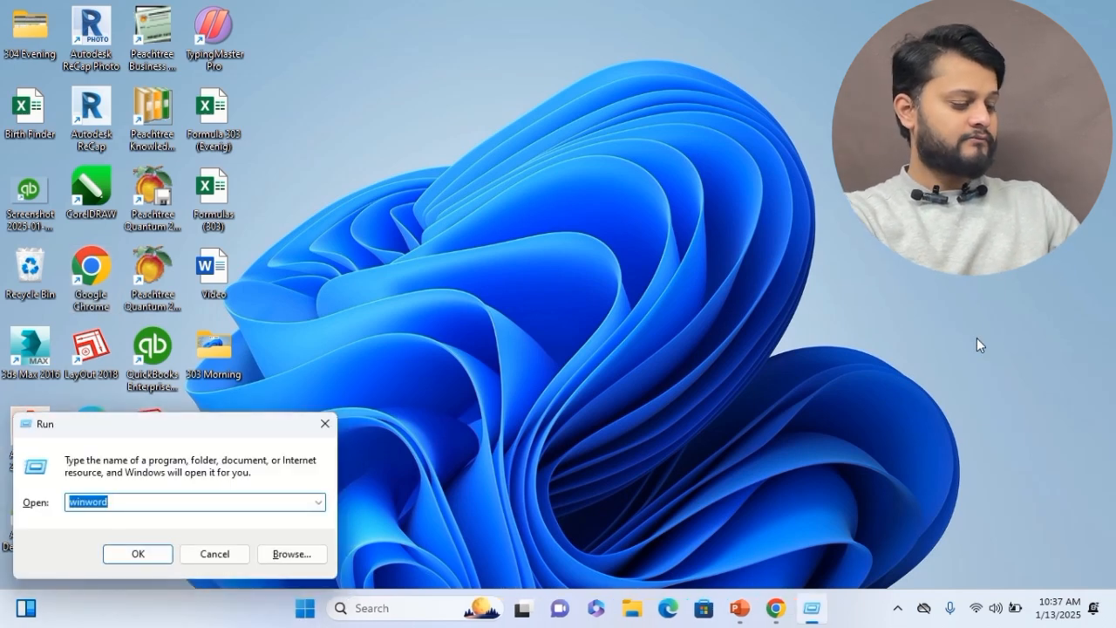
{"action": "type", "text": "exce"}
{"action": "key", "text": "Return"}
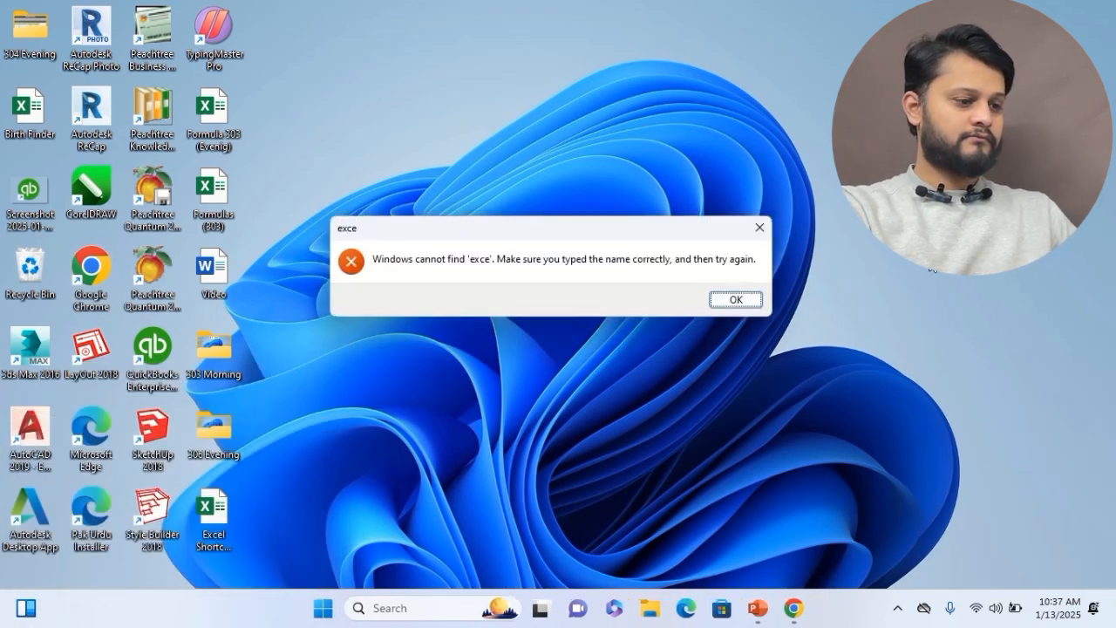
{"action": "left_click", "coordinate": [760, 228]}
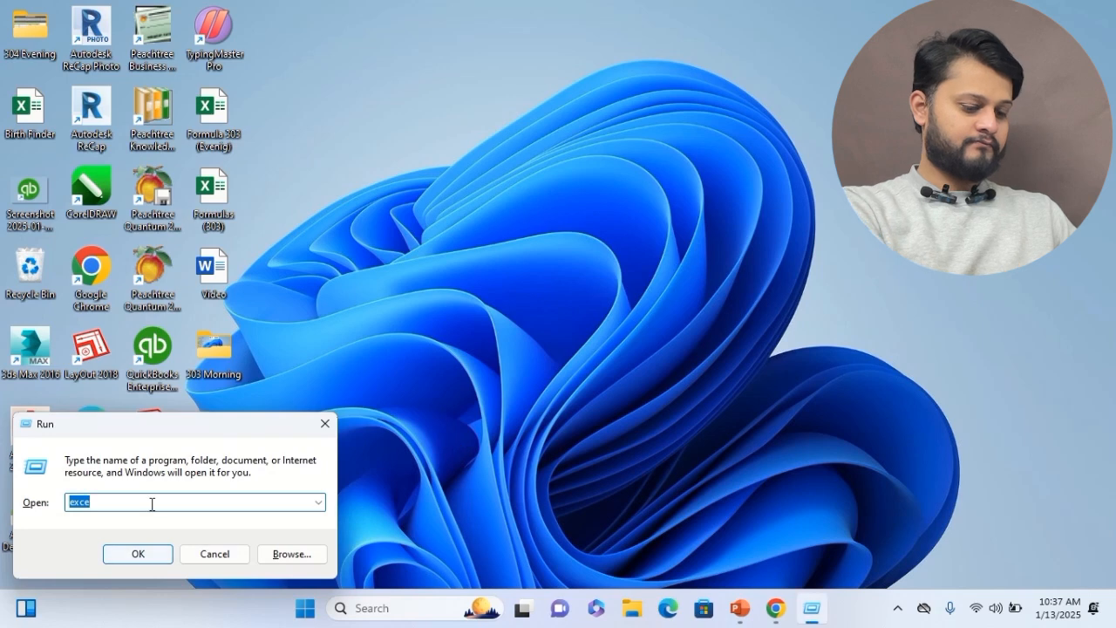
{"action": "key", "text": "BackSpace"}
{"action": "type", "text": "excel"}
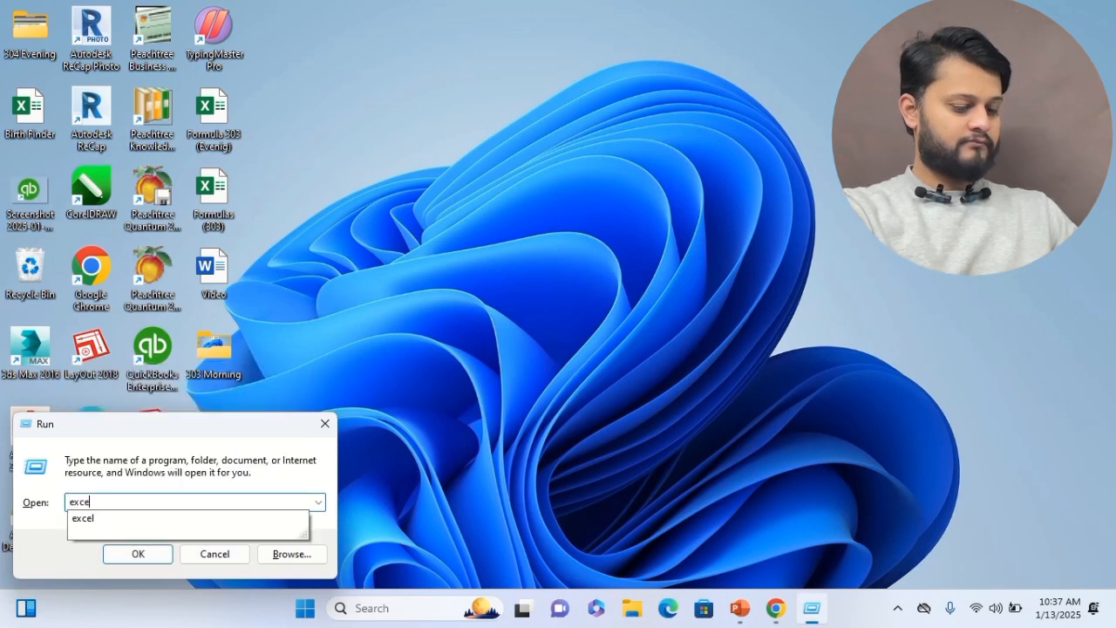
{"action": "key", "text": "Return"}
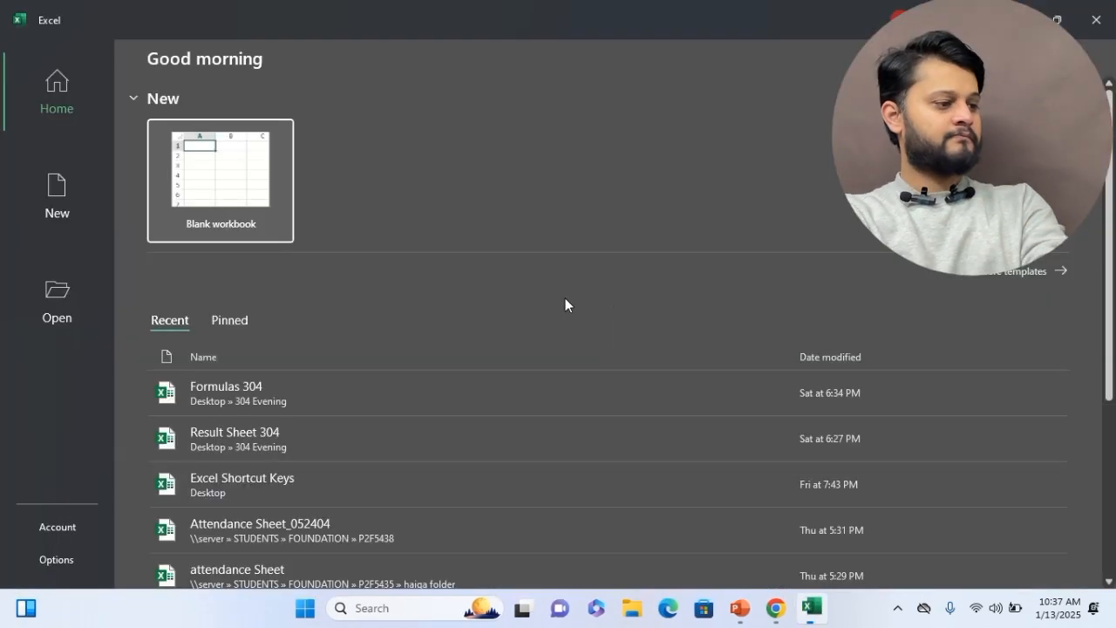
{"action": "left_click", "coordinate": [267, 190]}
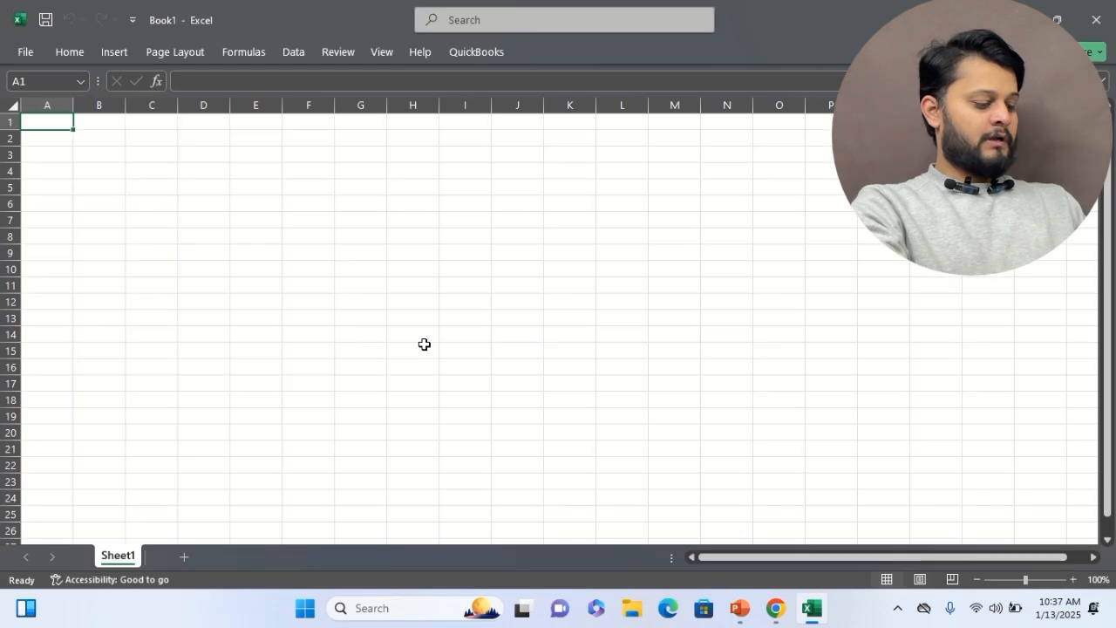
Step: Expand the collapsed ribbon so that the Home commands stay displayed above the worksheet
{"action": "scroll", "coordinate": [426, 344], "scroll_direction": "up", "scroll_amount": 3}
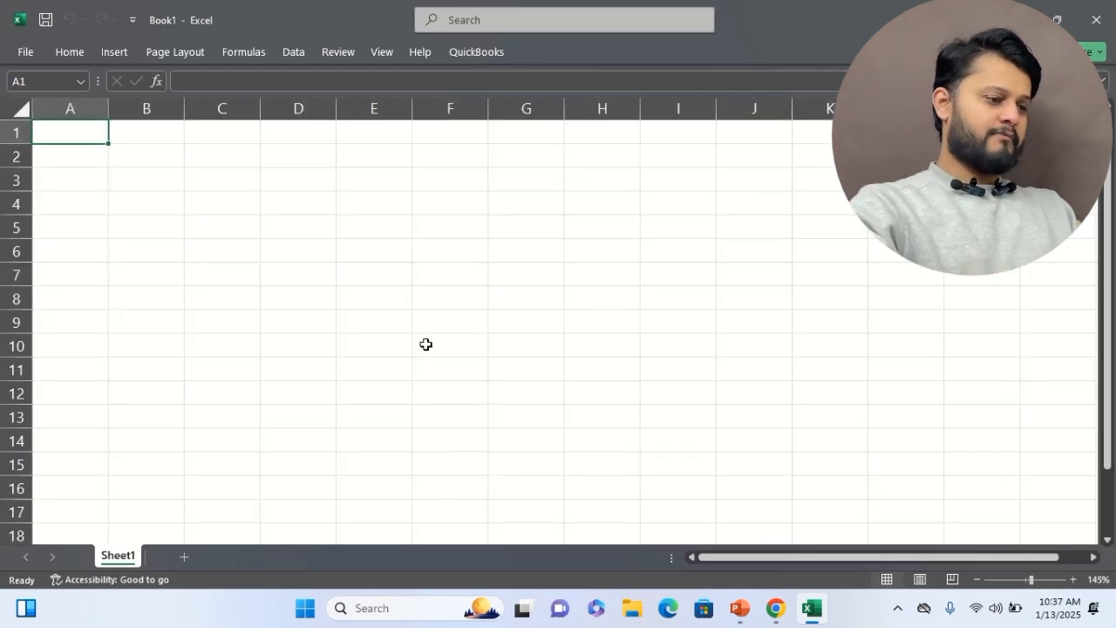
{"action": "key", "text": "F1"}
{"action": "left_click", "coordinate": [1093, 120]}
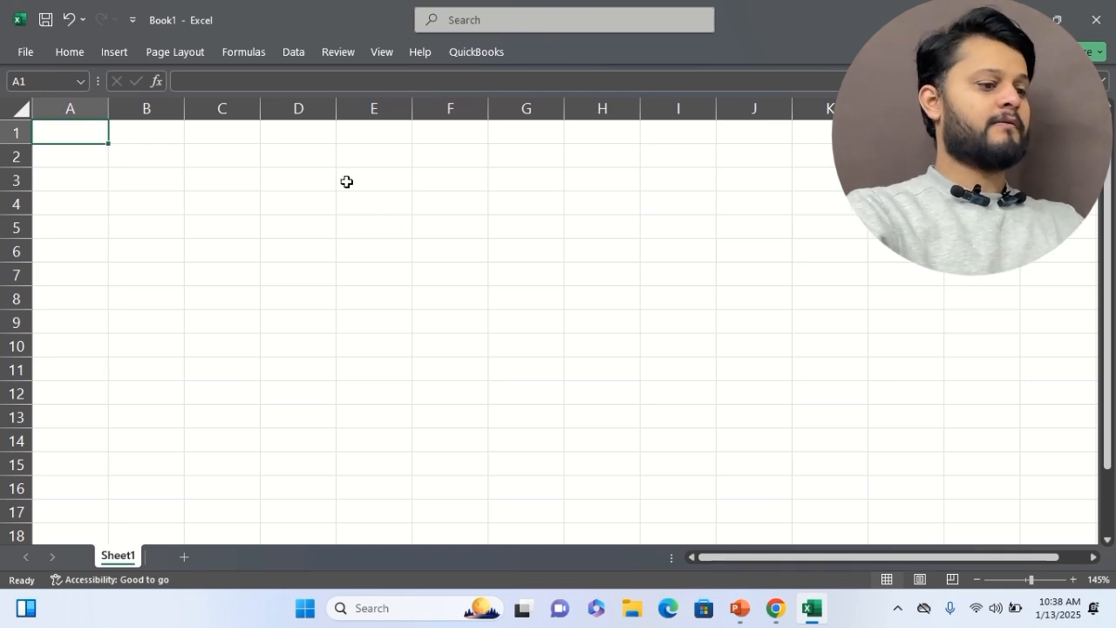
{"action": "scroll", "coordinate": [464, 252], "scroll_direction": "up", "scroll_amount": 3, "text": "ctrl"}
{"action": "left_click", "coordinate": [504, 272]}
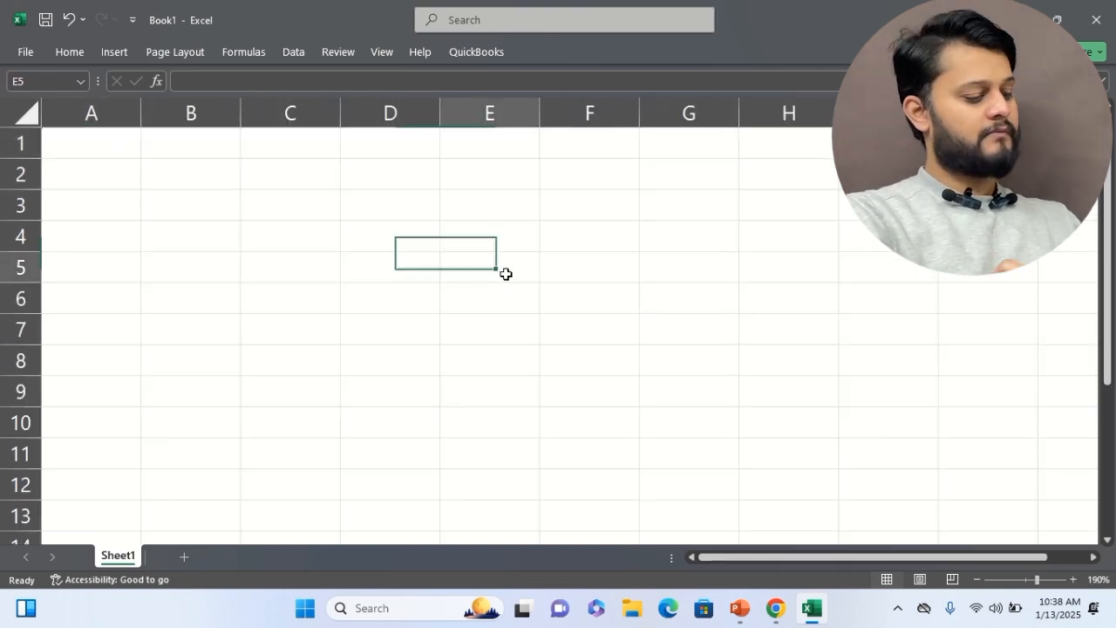
{"action": "key", "text": "ctrl+F1"}
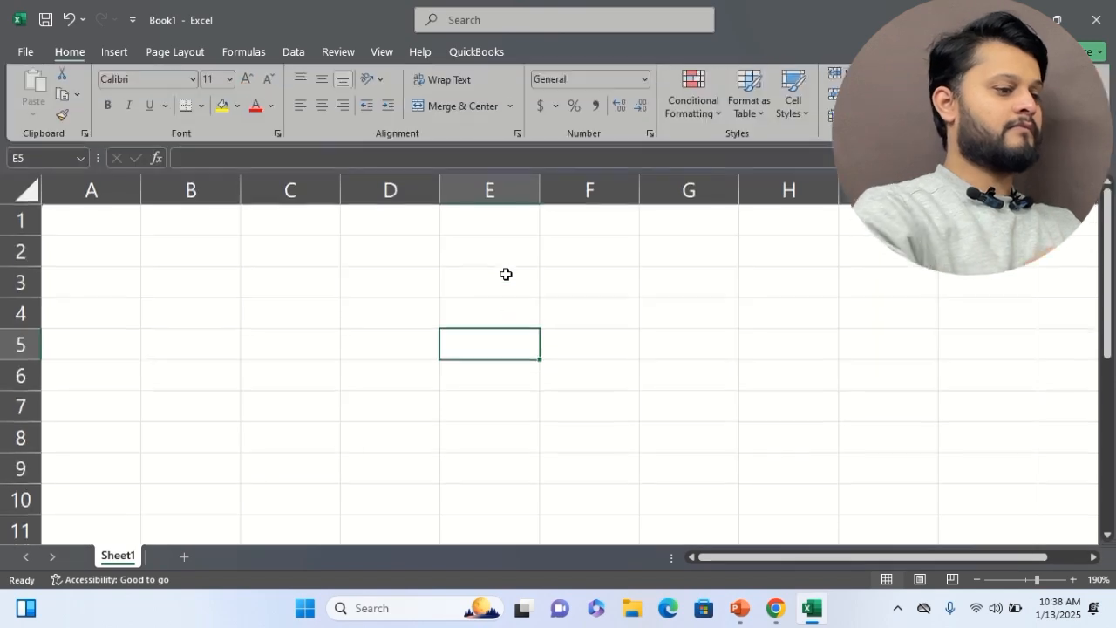
{"action": "scroll", "coordinate": [505, 274], "scroll_direction": "up", "scroll_amount": 1, "text": "ctrl"}
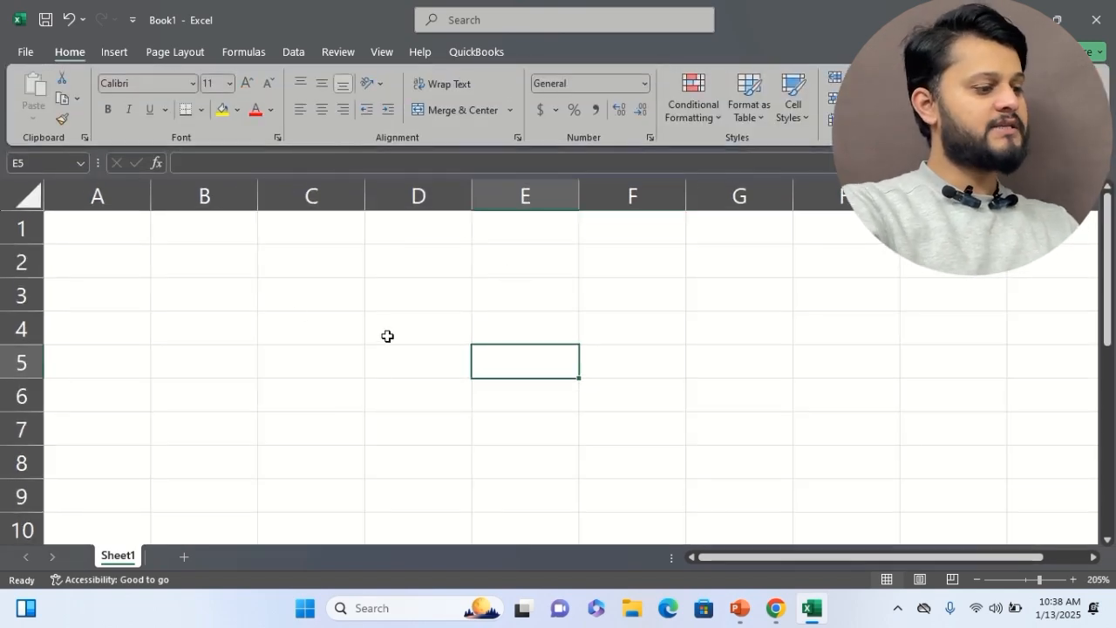
Step: Enter the label "Serial No." in cell B2 and leave row 3 empty below it
{"action": "left_click", "coordinate": [214, 276]}
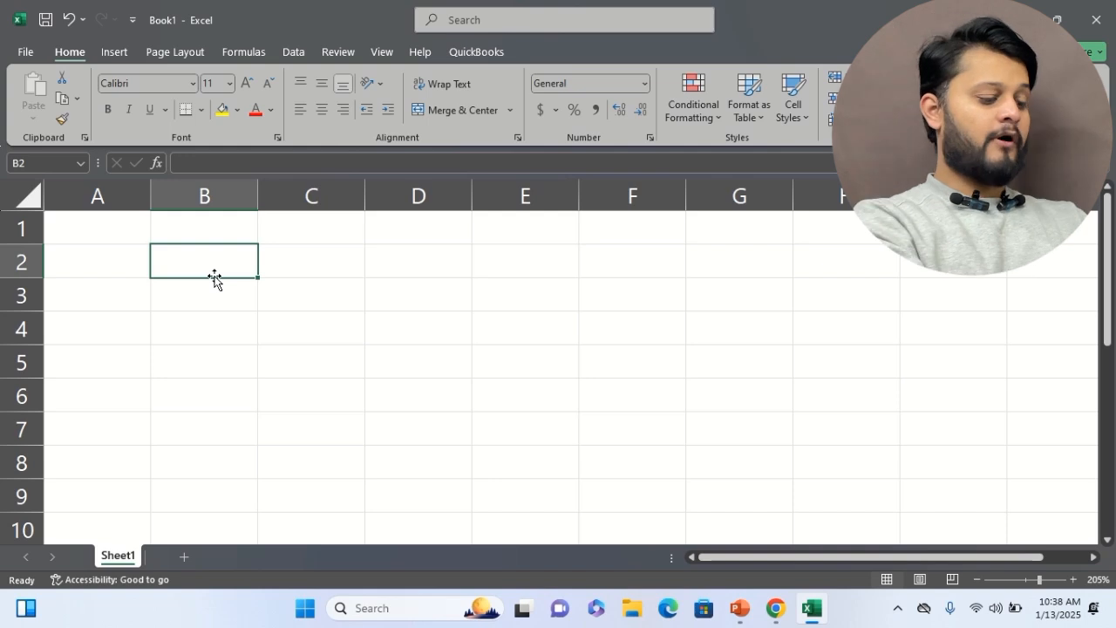
{"action": "type", "text": "Serial"}
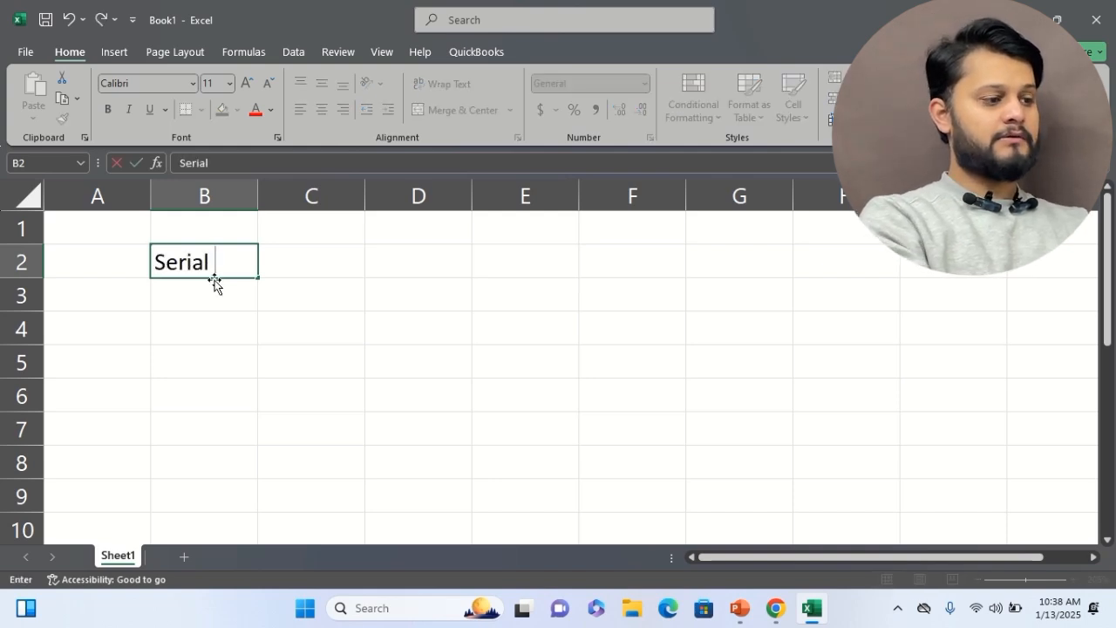
{"action": "key", "text": "BackSpace"}
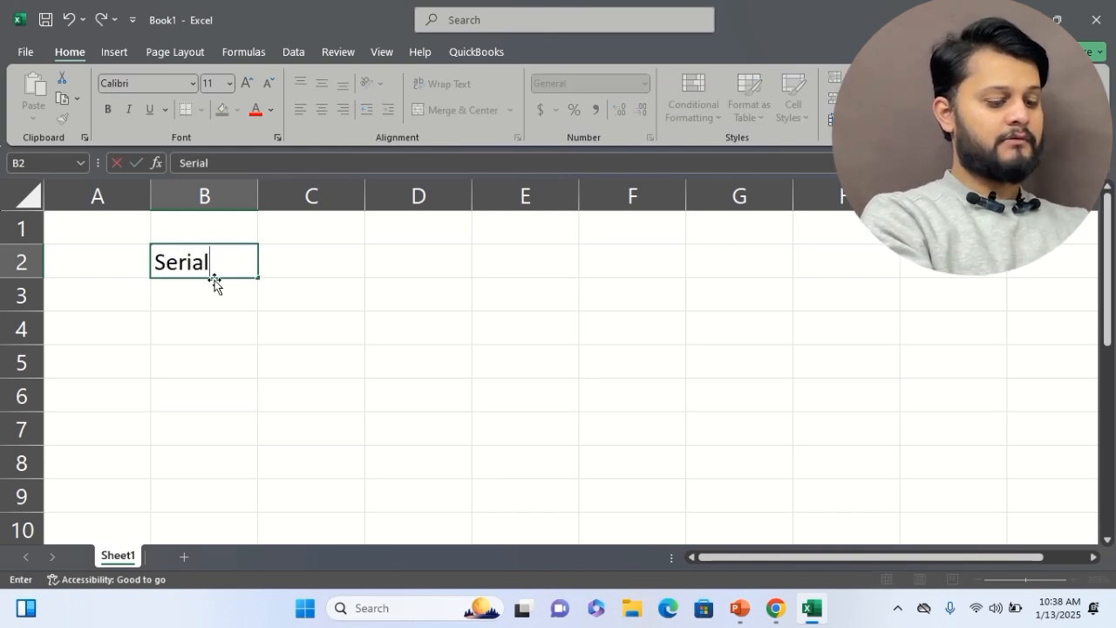
{"action": "type", "text": "No."}
{"action": "key", "text": "Return"}
{"action": "key", "text": "Return"}
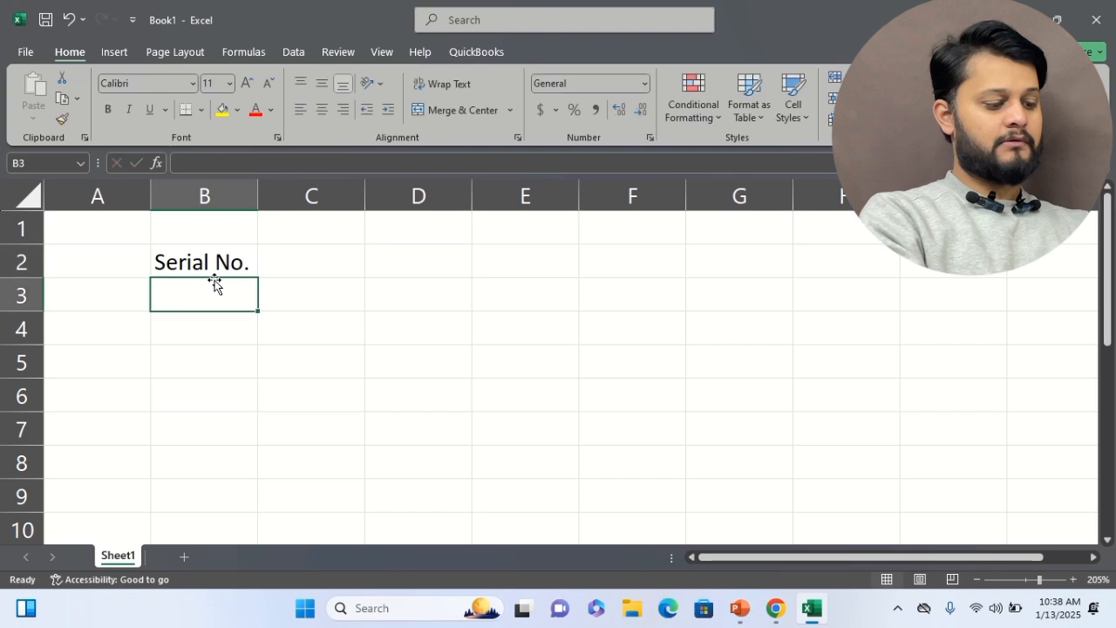
Step: Enter the labels "Date." in cell B4 and "Student Name." in cell B5
{"action": "type", "text": "Date."}
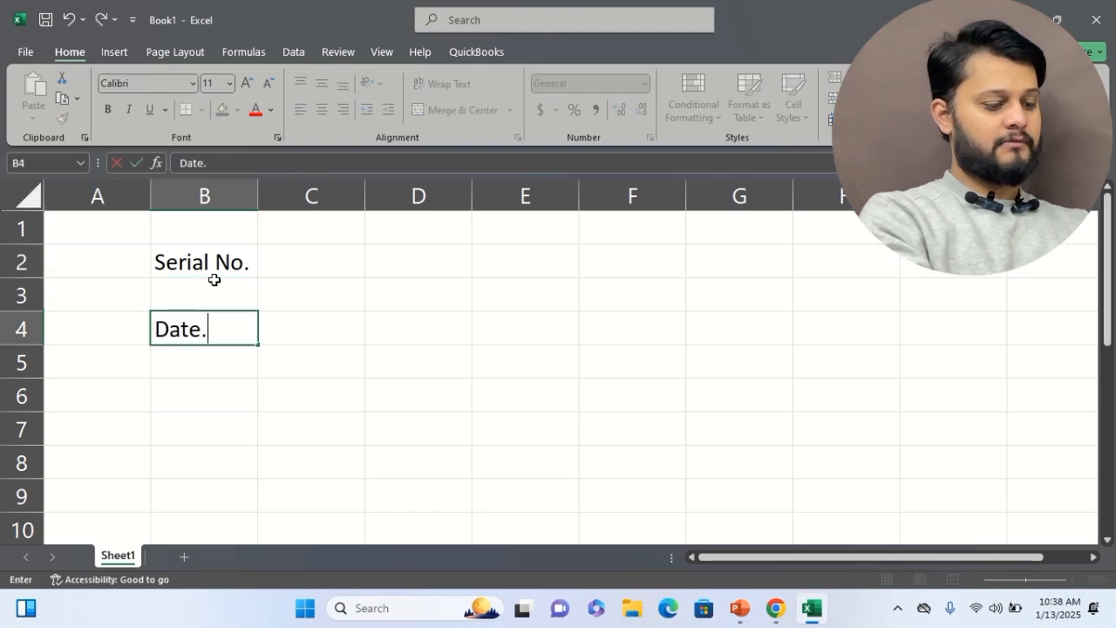
{"action": "key", "text": "Return"}
{"action": "type", "text": "Student "}
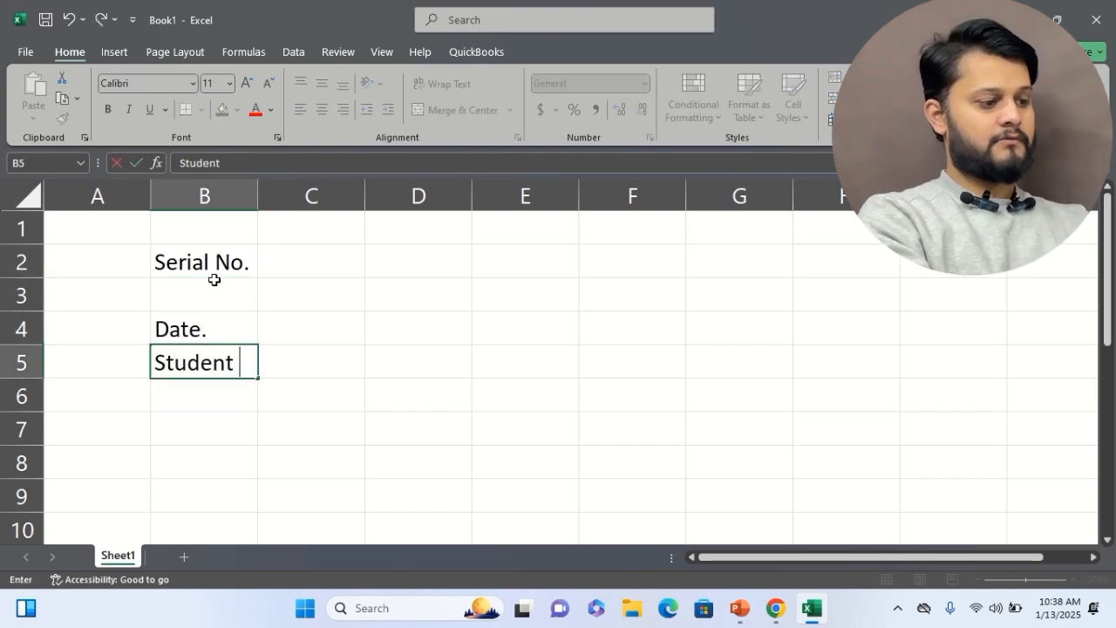
{"action": "type", "text": "Name."}
{"action": "key", "text": "Return"}
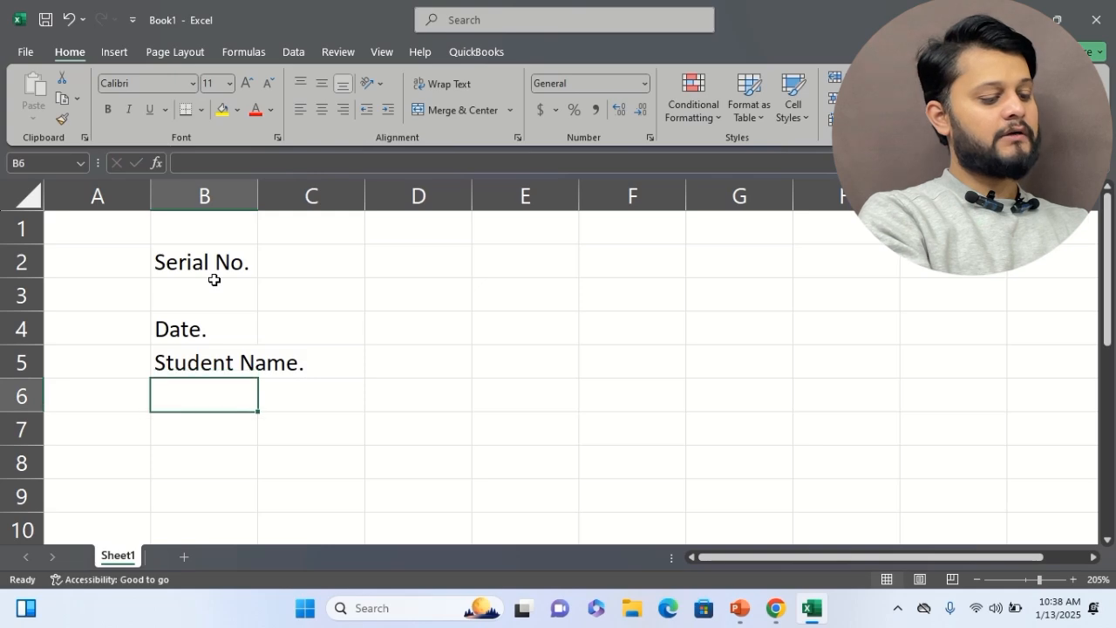
Step: Enter the label "Contact No." in cell B6, with only the N of "No." capitalised
{"action": "type", "text": "Contact N"}
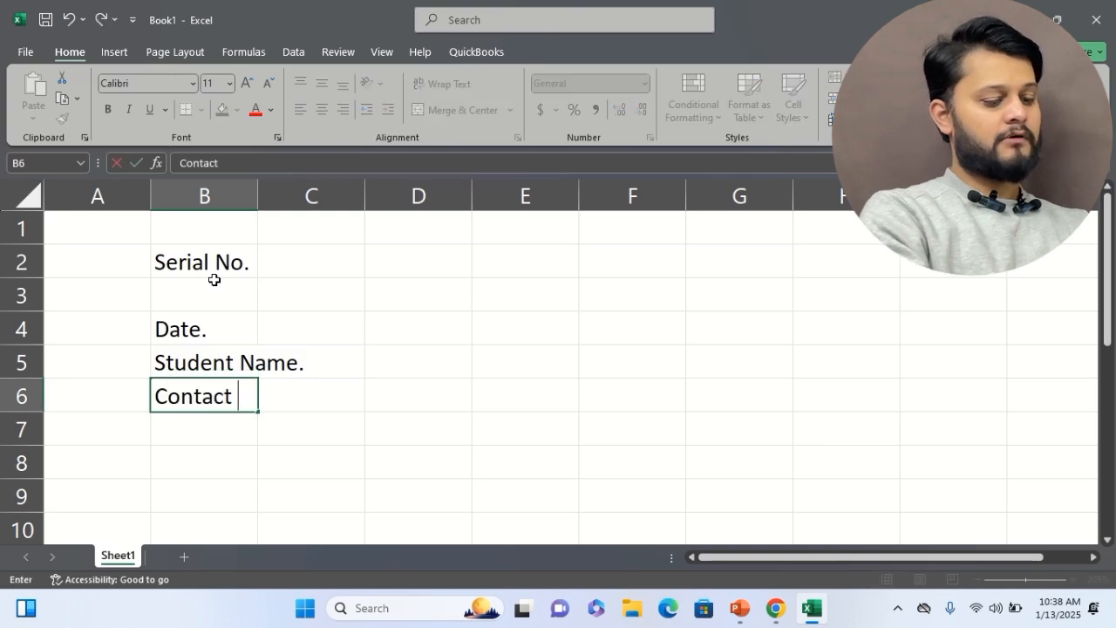
{"action": "type", "text": "O."}
{"action": "key", "text": "Return"}
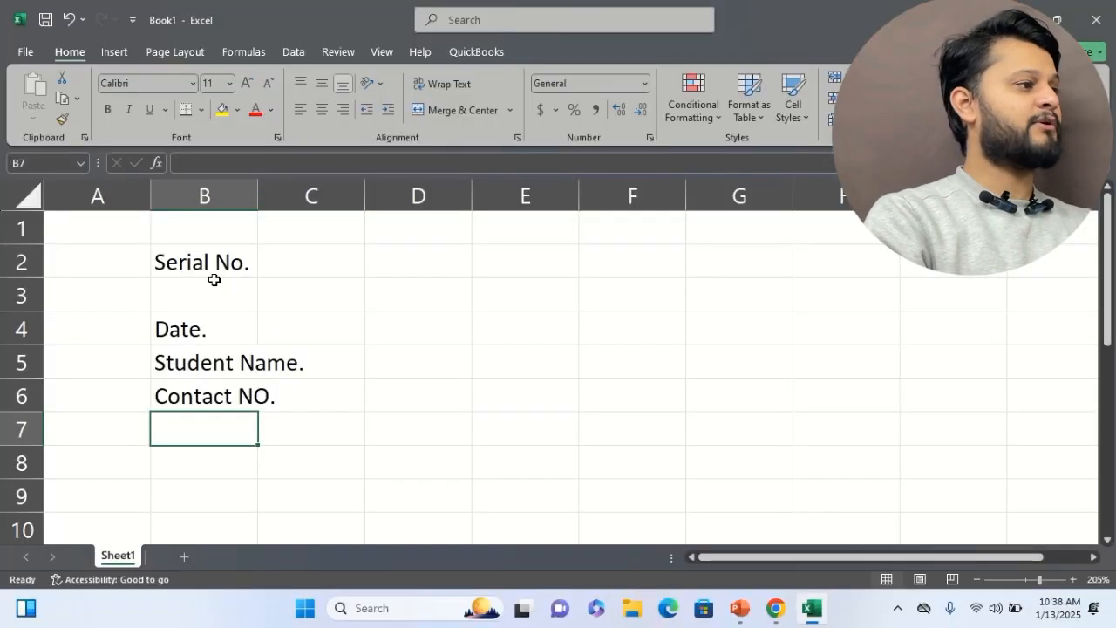
{"action": "key", "text": "Down"}
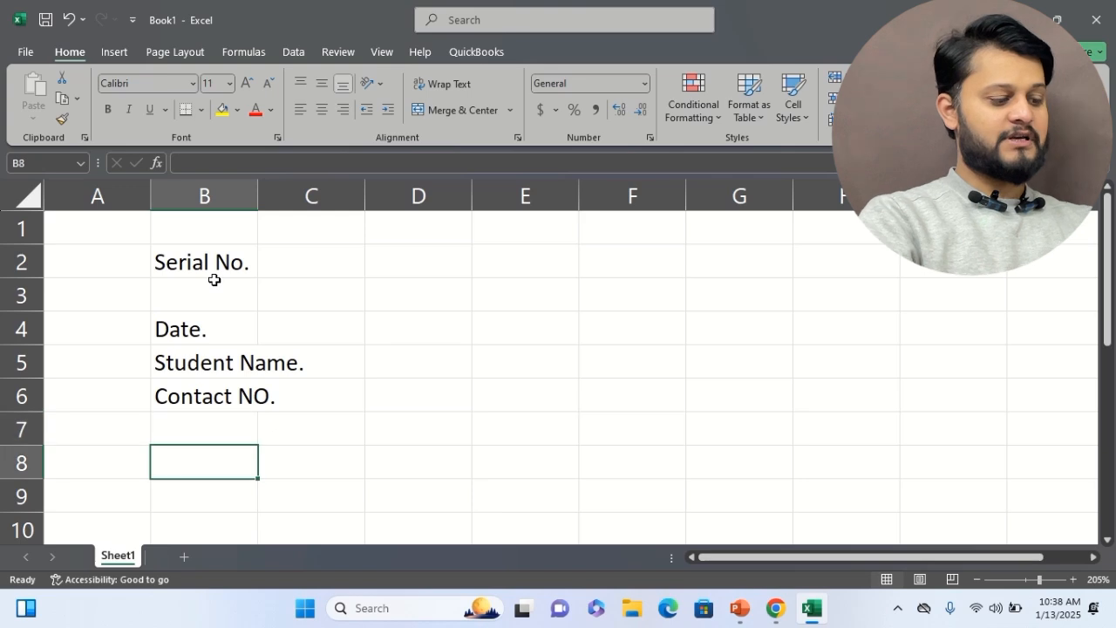
{"action": "key", "text": "Up"}
{"action": "key", "text": "Up"}
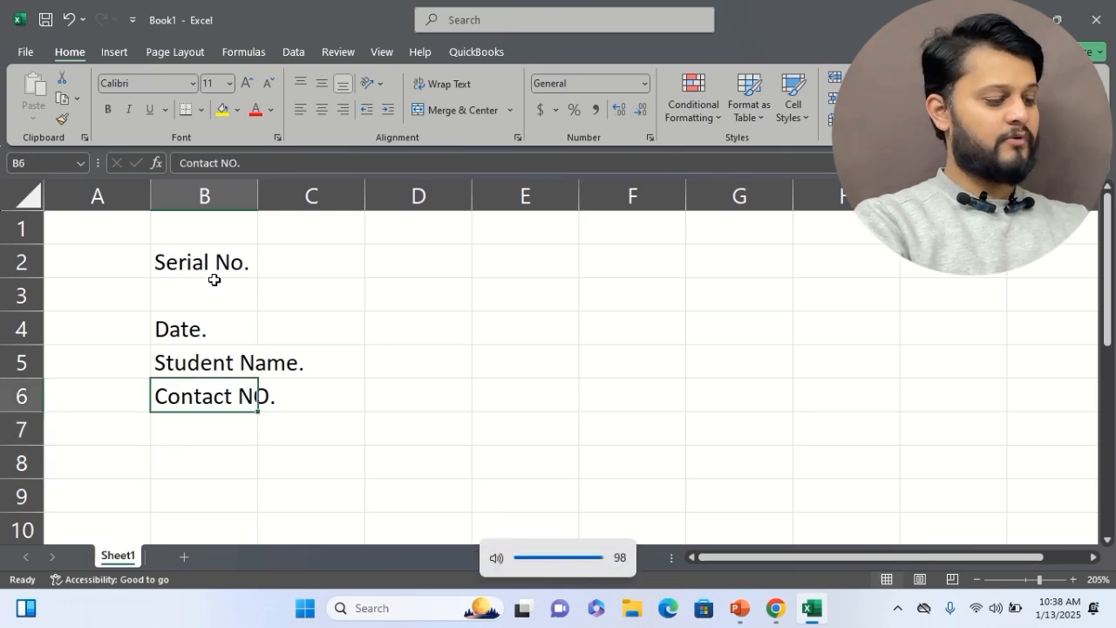
{"action": "key", "text": "F2"}
{"action": "key", "text": "BackSpace"}
{"action": "key", "text": "BackSpace"}
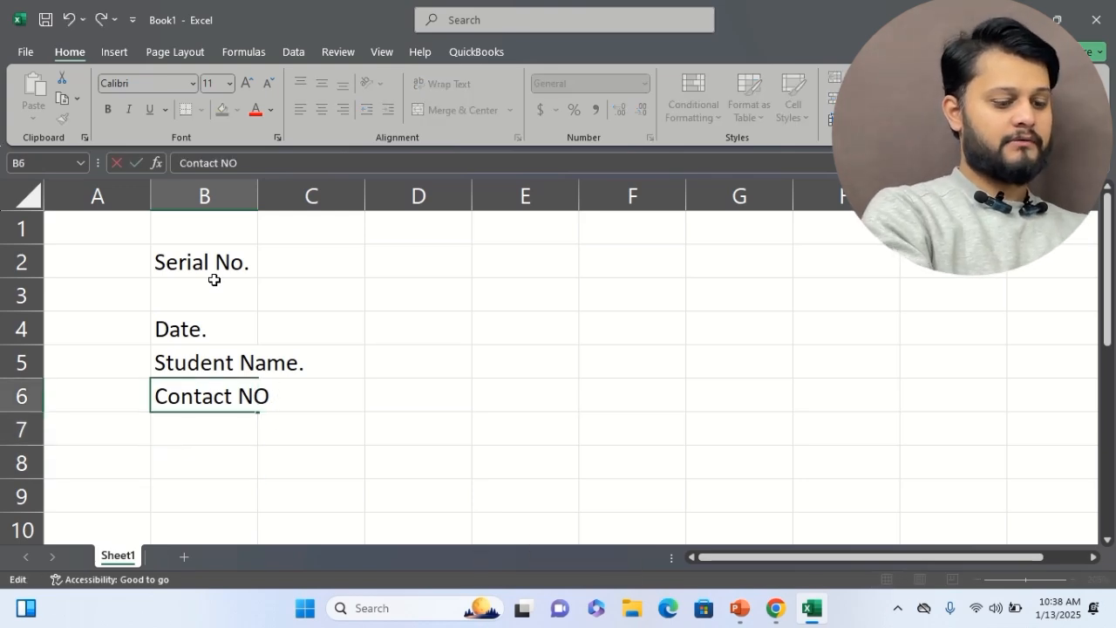
{"action": "type", "text": "o."}
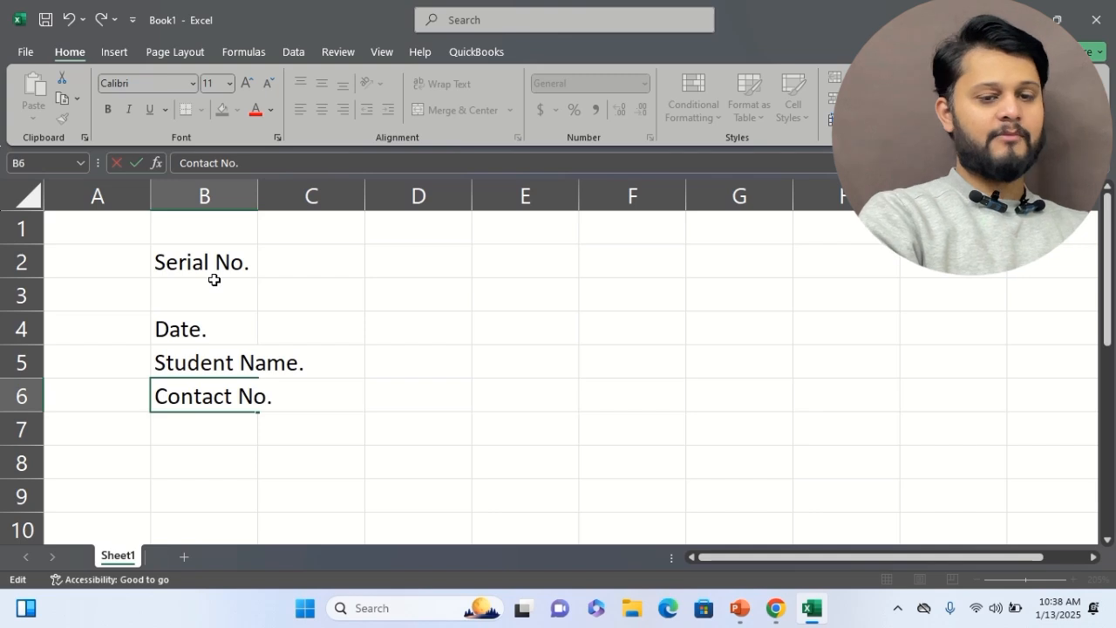
{"action": "key", "text": "Return"}
Step: Leave row 7 empty and enter the label "Regular Course." in cell B8
{"action": "key", "text": "Down"}
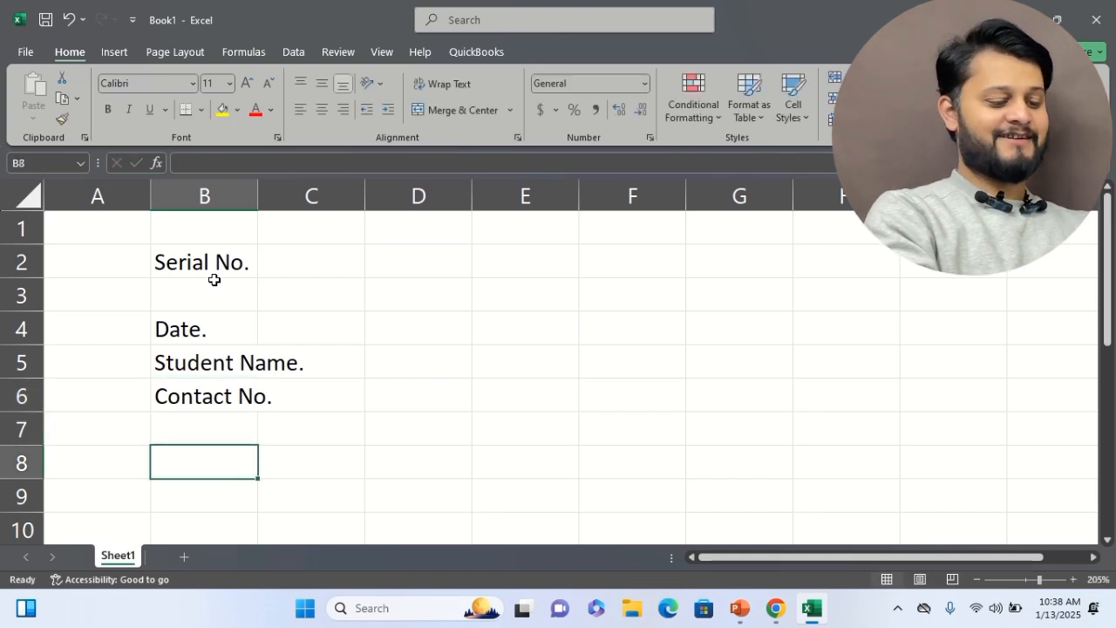
{"action": "type", "text": "Regualr"}
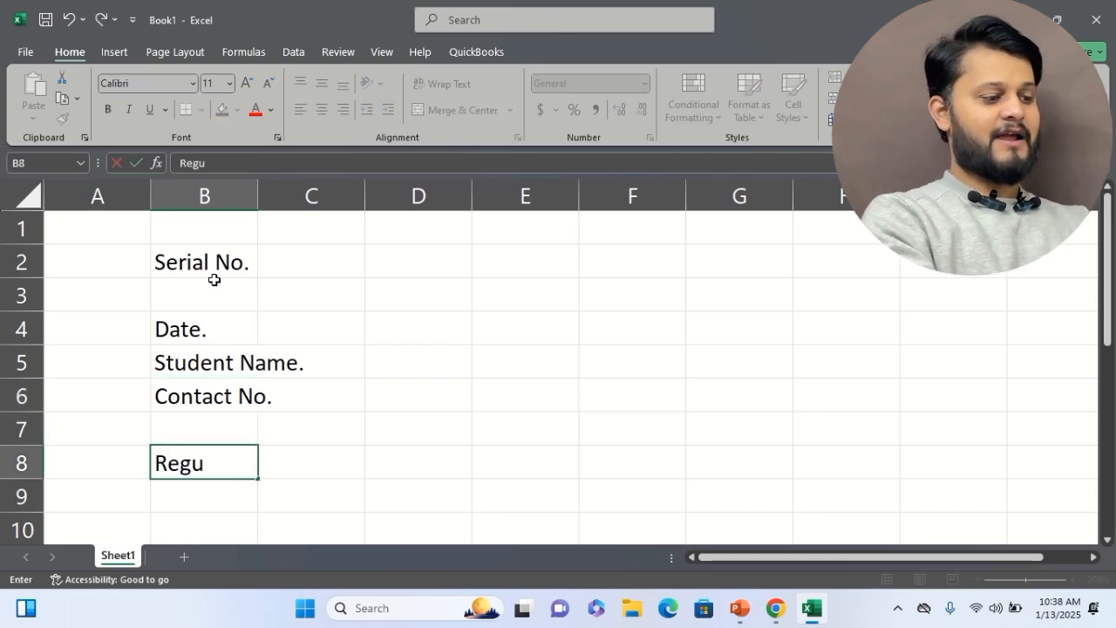
{"action": "key", "text": "BackSpace"}
{"action": "key", "text": "BackSpace"}
{"action": "key", "text": "BackSpace"}
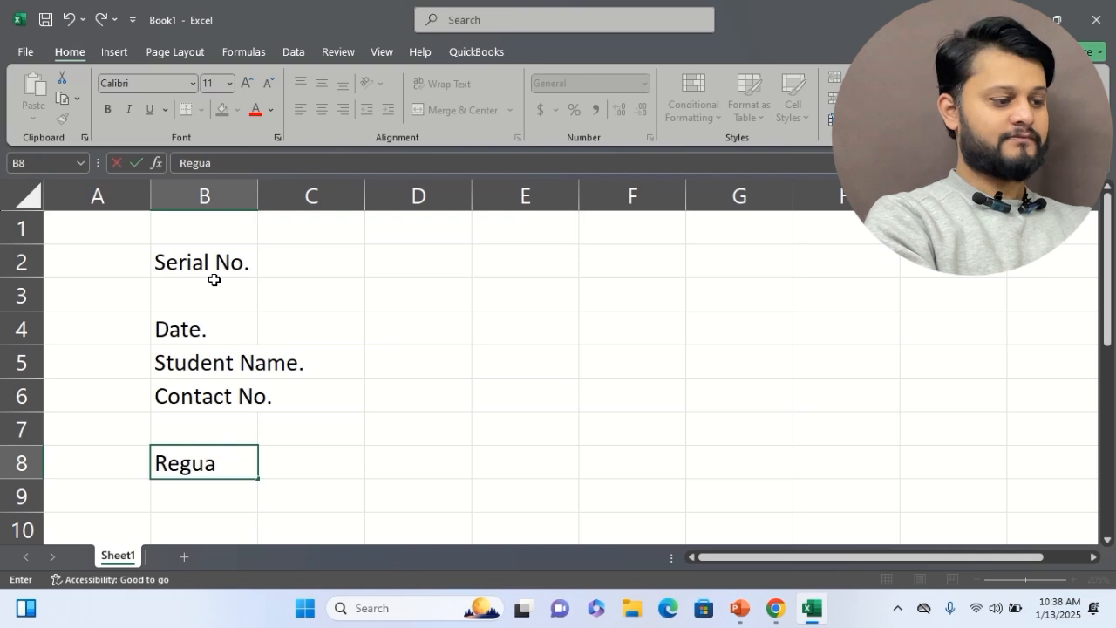
{"action": "type", "text": "lar "}
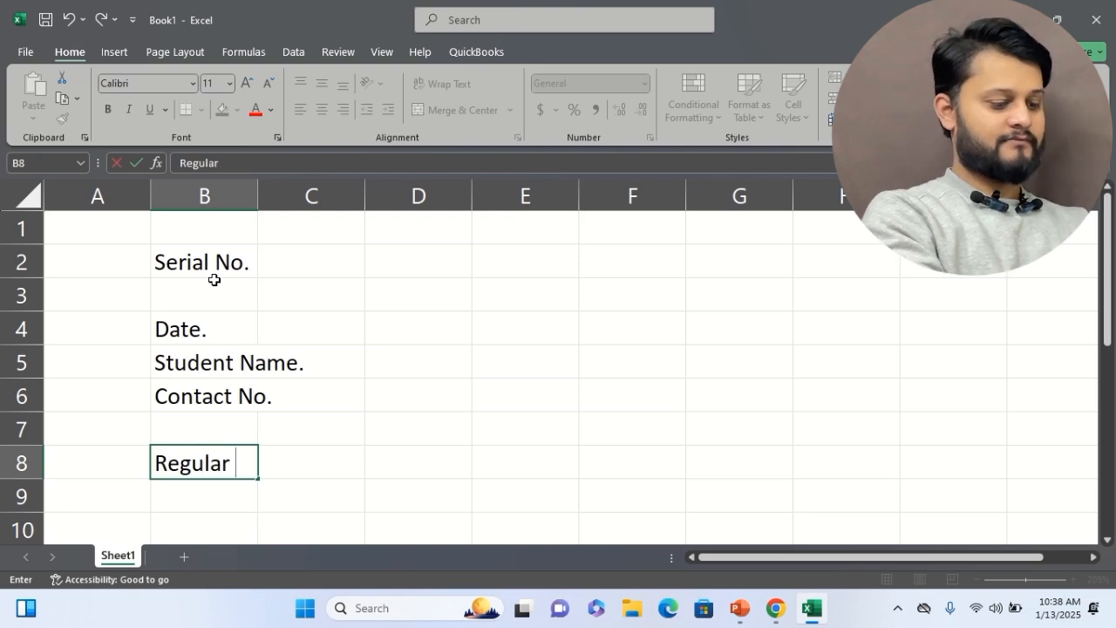
{"action": "type", "text": "Course."}
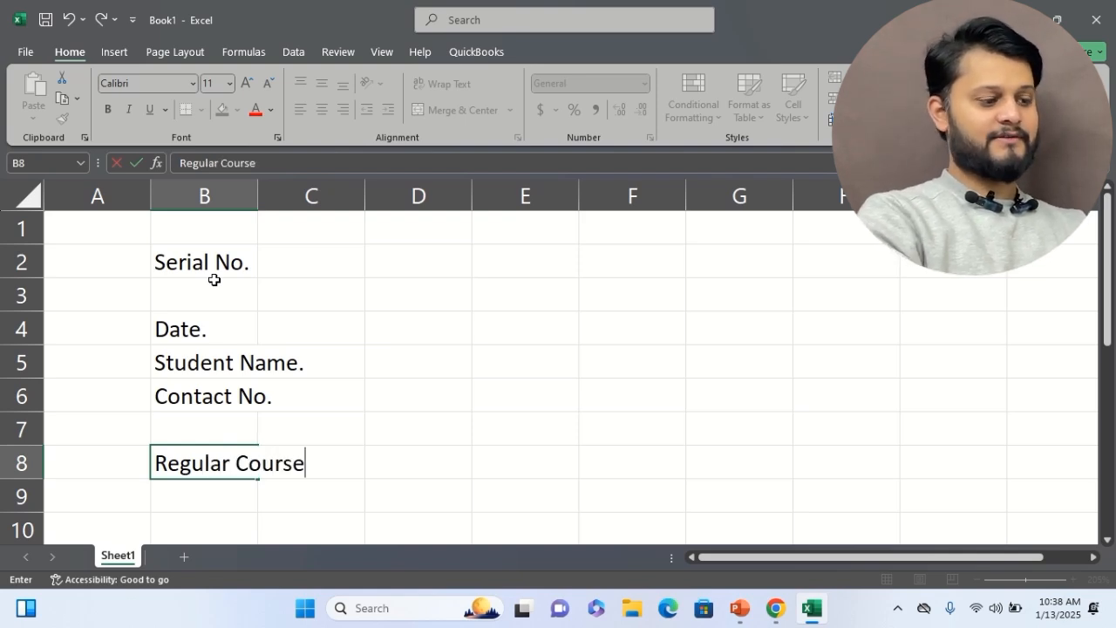
{"action": "key", "text": "Return"}
Step: Enter the label "Individual Course." in cell B9 below the regular course label
{"action": "type", "text": "Indiv"}
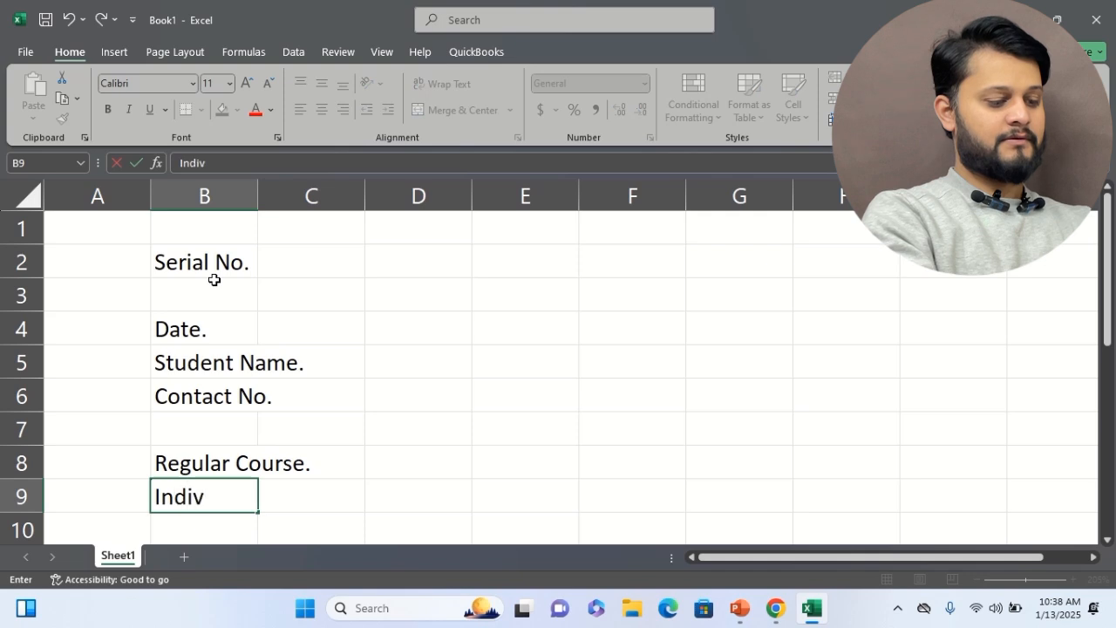
{"action": "type", "text": "io"}
{"action": "key", "text": "BackSpace"}
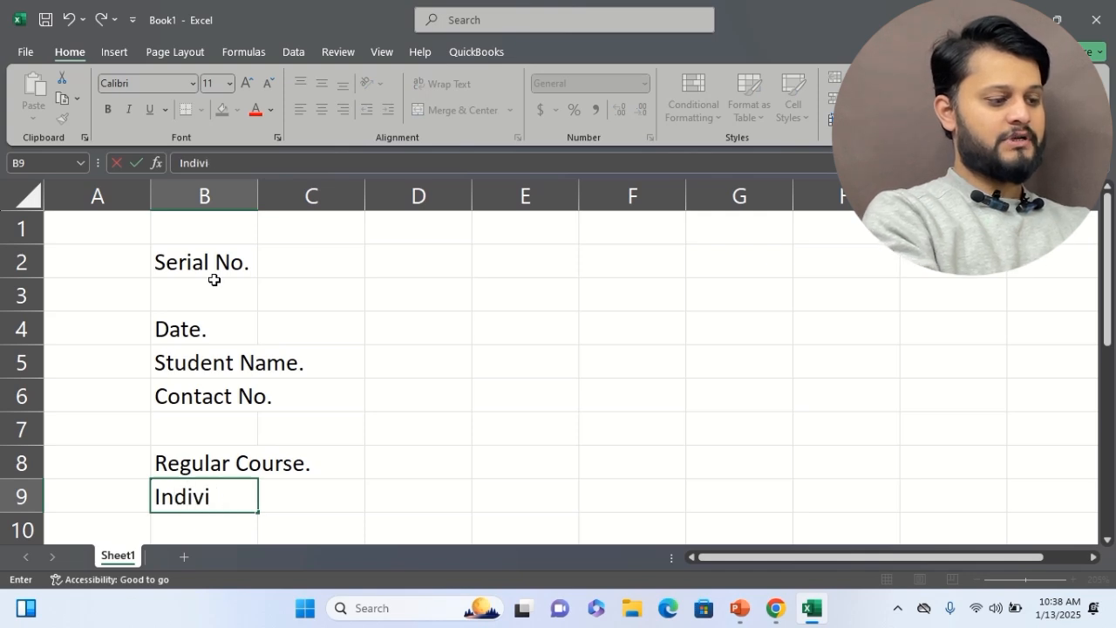
{"action": "type", "text": "dual Clou"}
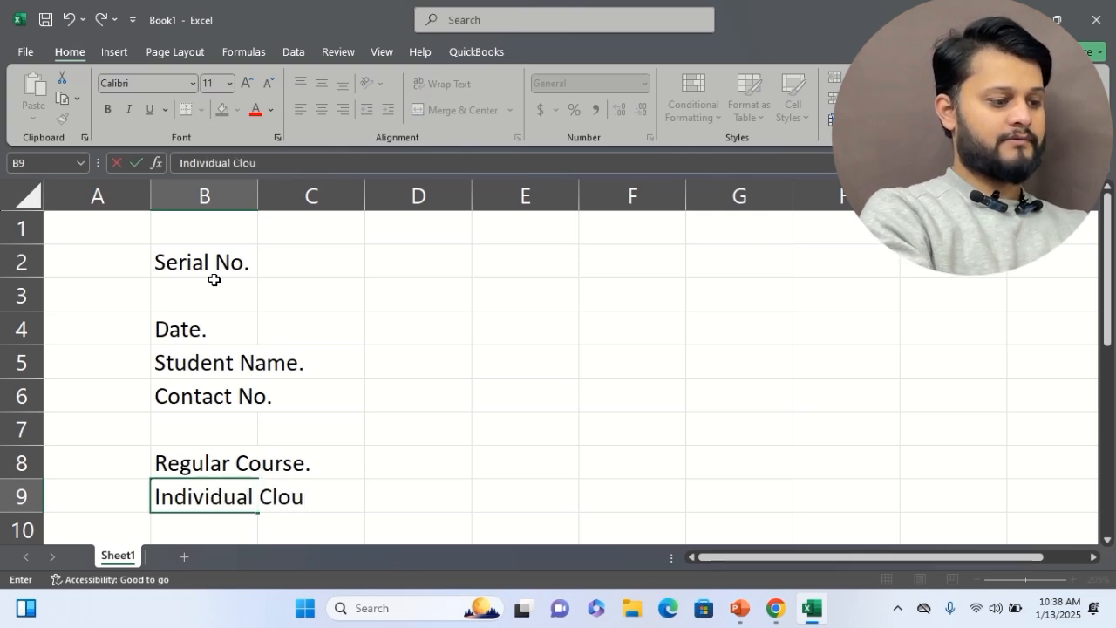
{"action": "key", "text": "BackSpace"}
{"action": "key", "text": "BackSpace"}
{"action": "key", "text": "BackSpace"}
{"action": "type", "text": "ourse"}
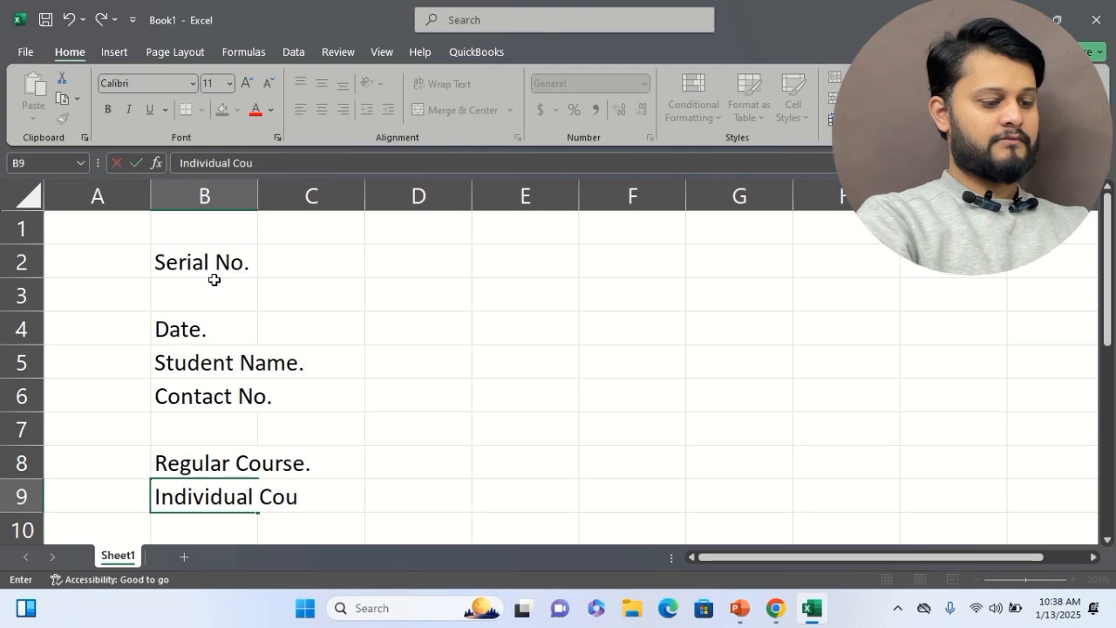
{"action": "type", "text": "."}
{"action": "key", "text": "Return"}
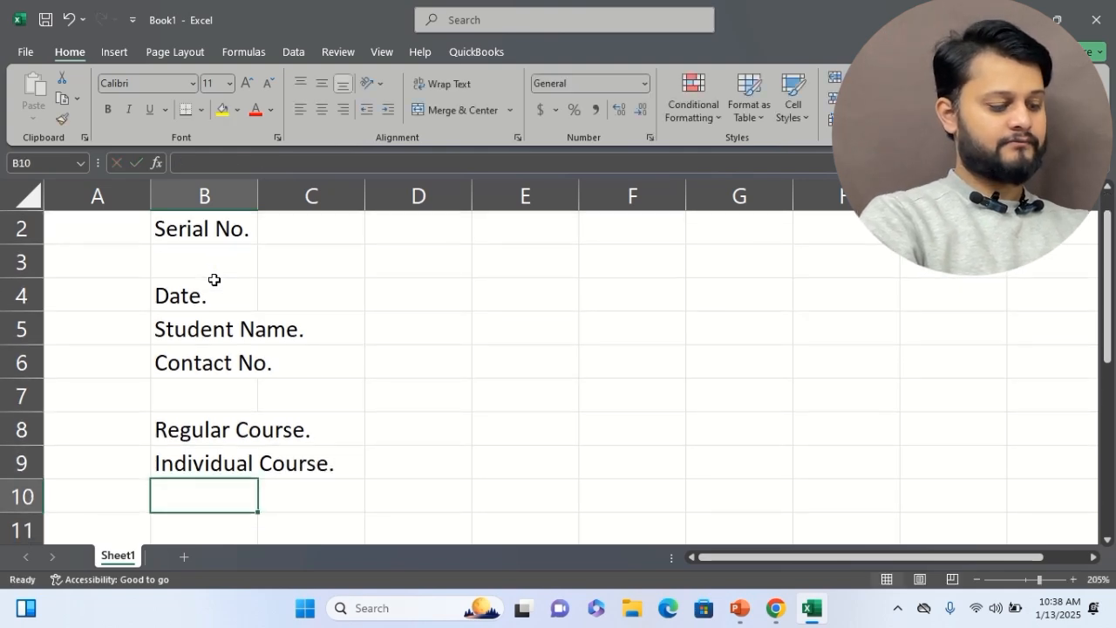
{"action": "key", "text": "Up"}
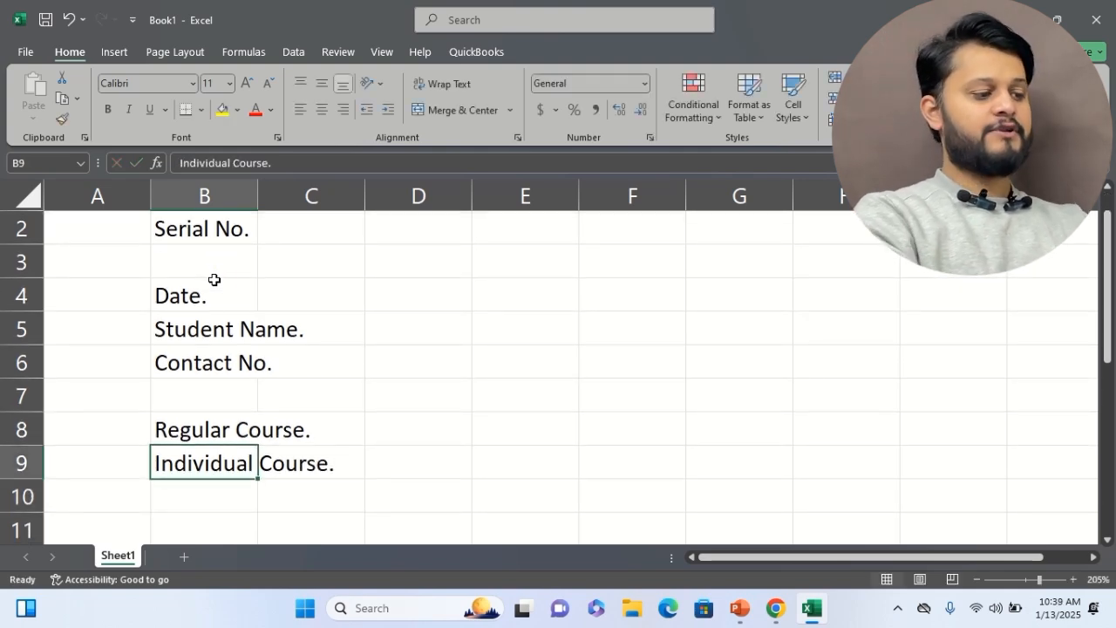
Step: AutoFit the width of column B to its longest label
{"action": "key", "text": "alt+h"}
{"action": "key", "text": "o"}
{"action": "key", "text": "i"}
Step: Enter the labels "Call 1" in cell E4 and "Call 2" in cell E5
{"action": "key", "text": "Up"}
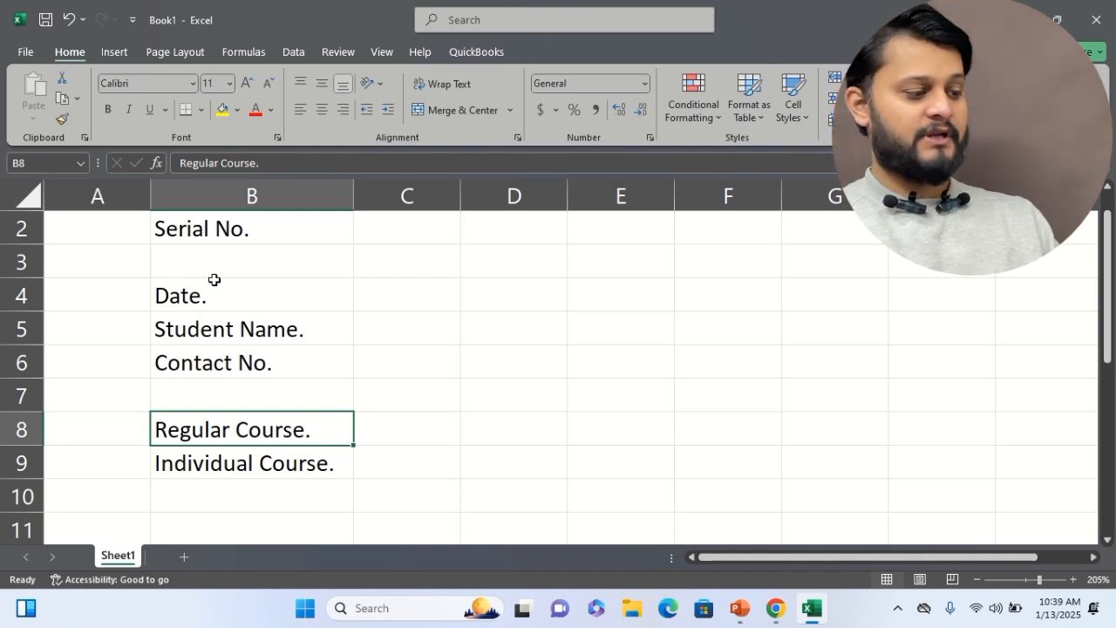
{"action": "key", "text": "Right"}
{"action": "key", "text": "Right"}
{"action": "key", "text": "Right"}
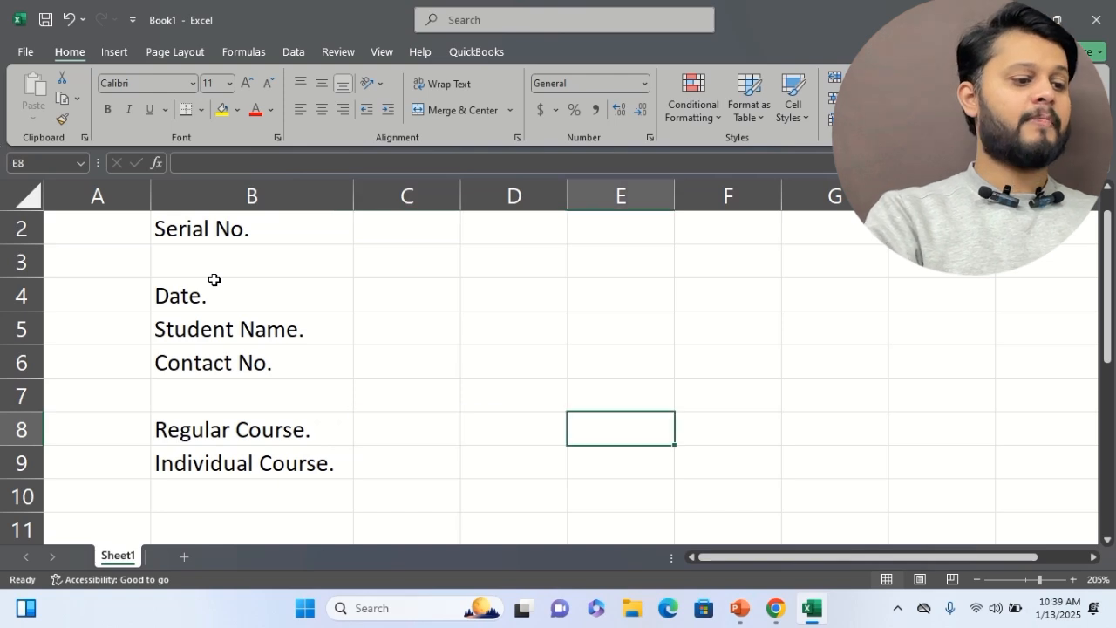
{"action": "key", "text": "Right"}
{"action": "key", "text": "Up"}
{"action": "key", "text": "Up"}
{"action": "key", "text": "Up"}
{"action": "key", "text": "Up"}
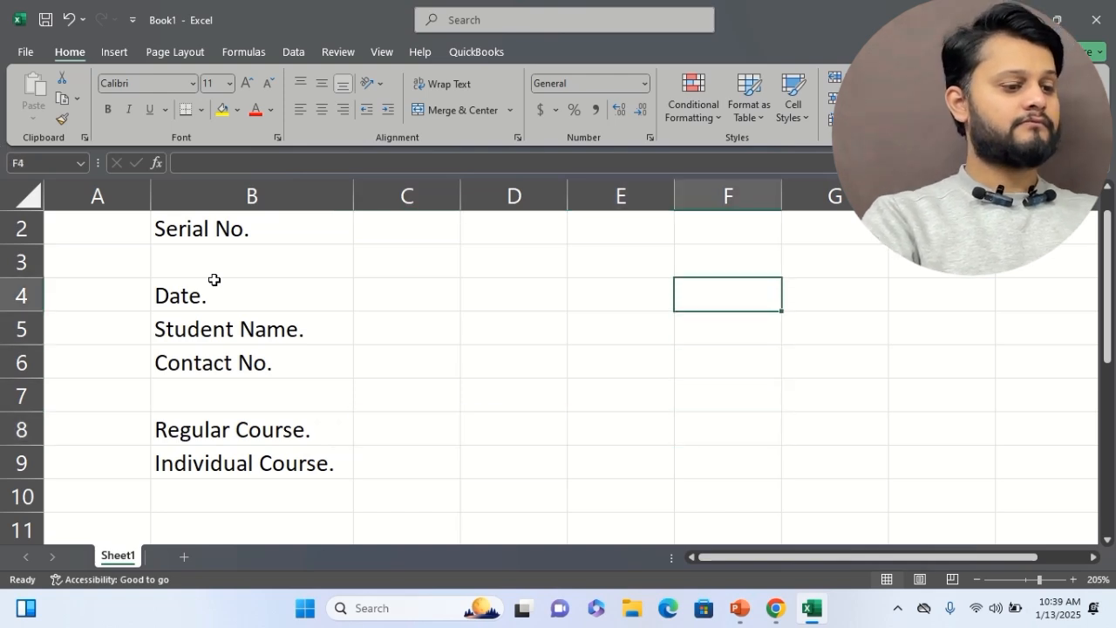
{"action": "key", "text": "Left"}
{"action": "type", "text": "Call"}
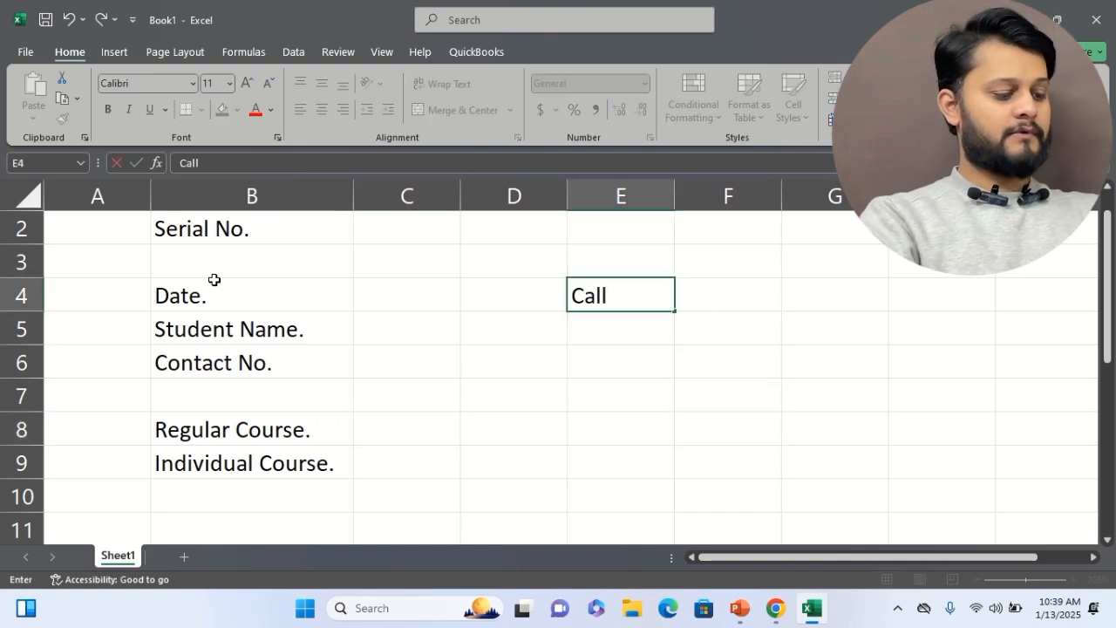
{"action": "type", "text": " 1"}
{"action": "key", "text": "Return"}
{"action": "type", "text": "Call "}
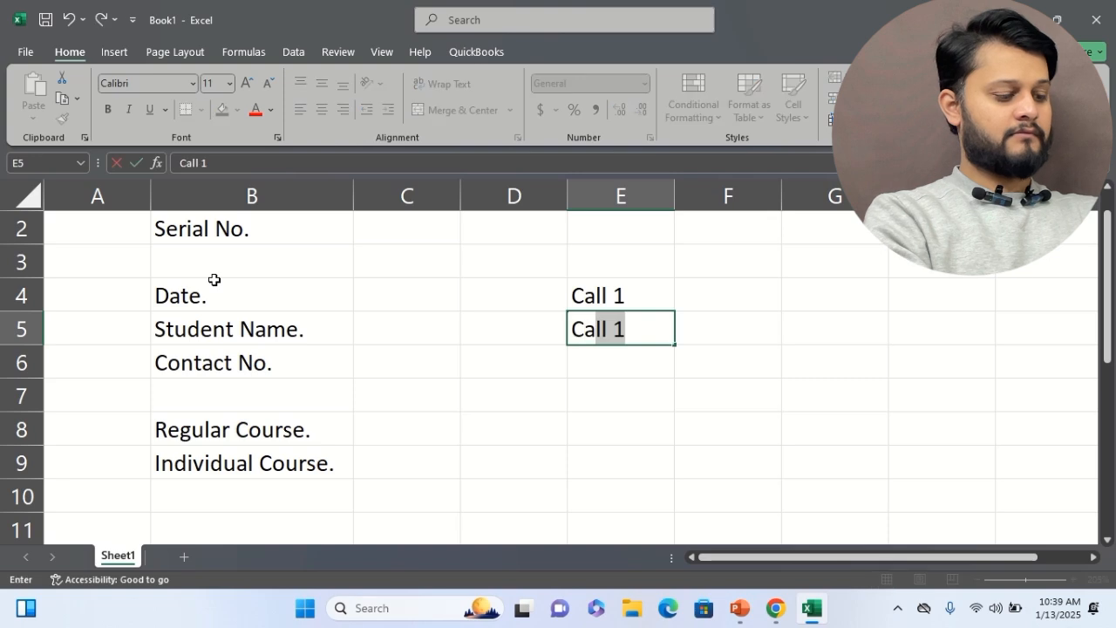
{"action": "type", "text": "2"}
{"action": "key", "text": "Return"}
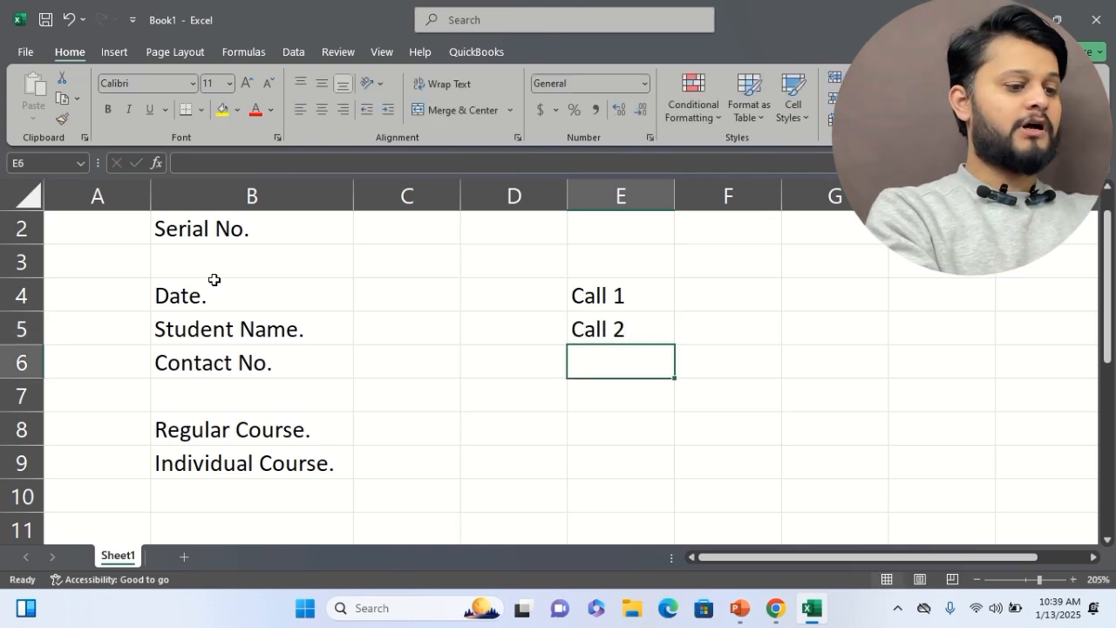
Step: Enter the label "Remarks" in cell E6 and, leaving row 7 empty, "Shift" in cell E8
{"action": "type", "text": "Remar"}
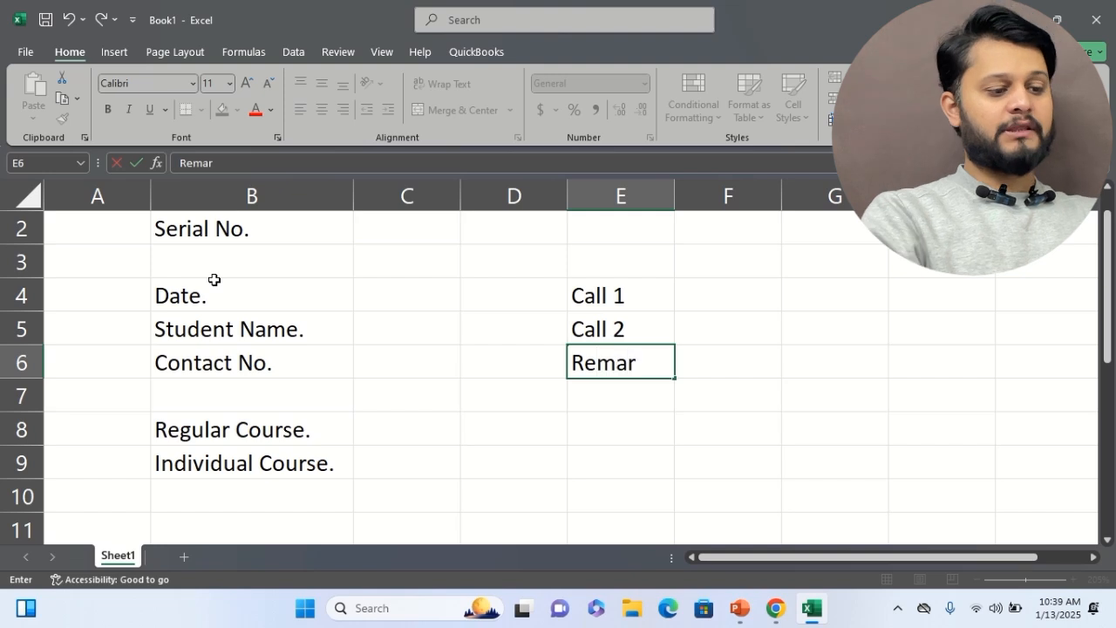
{"action": "type", "text": "ks"}
{"action": "key", "text": "Return"}
{"action": "key", "text": "Return"}
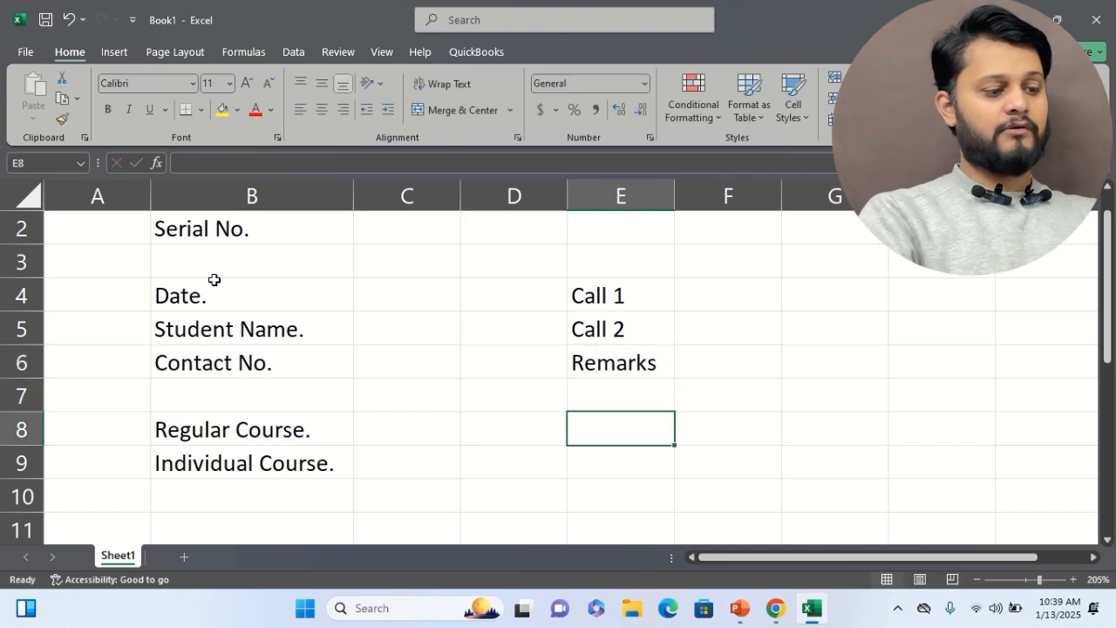
{"action": "type", "text": "Shoft"}
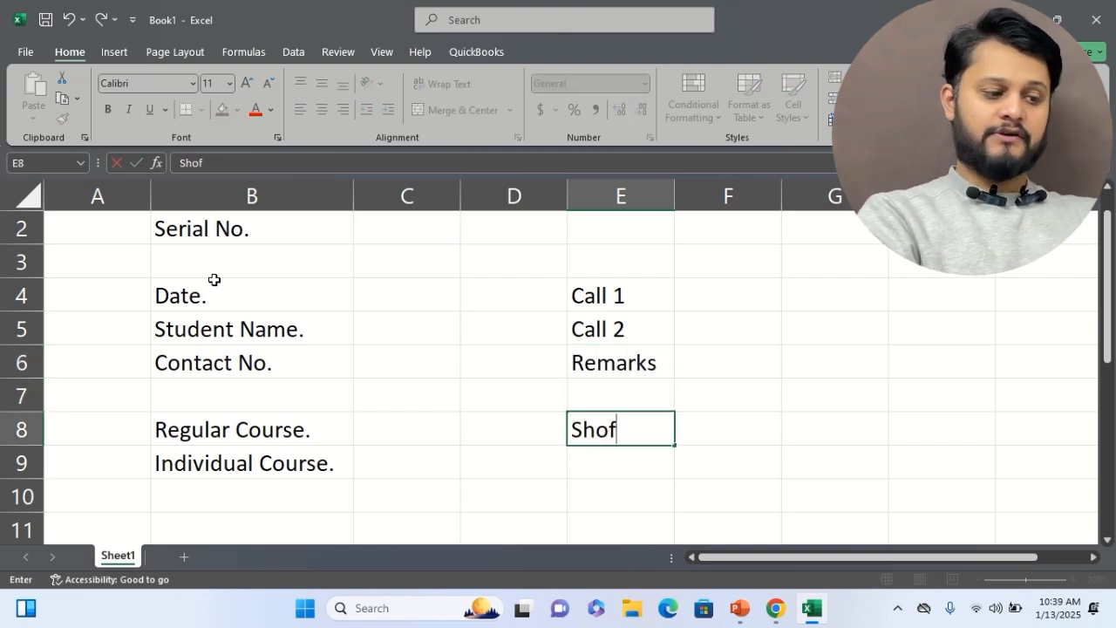
{"action": "key", "text": "BackSpace"}
{"action": "key", "text": "BackSpace"}
{"action": "key", "text": "BackSpace"}
{"action": "type", "text": "ift"}
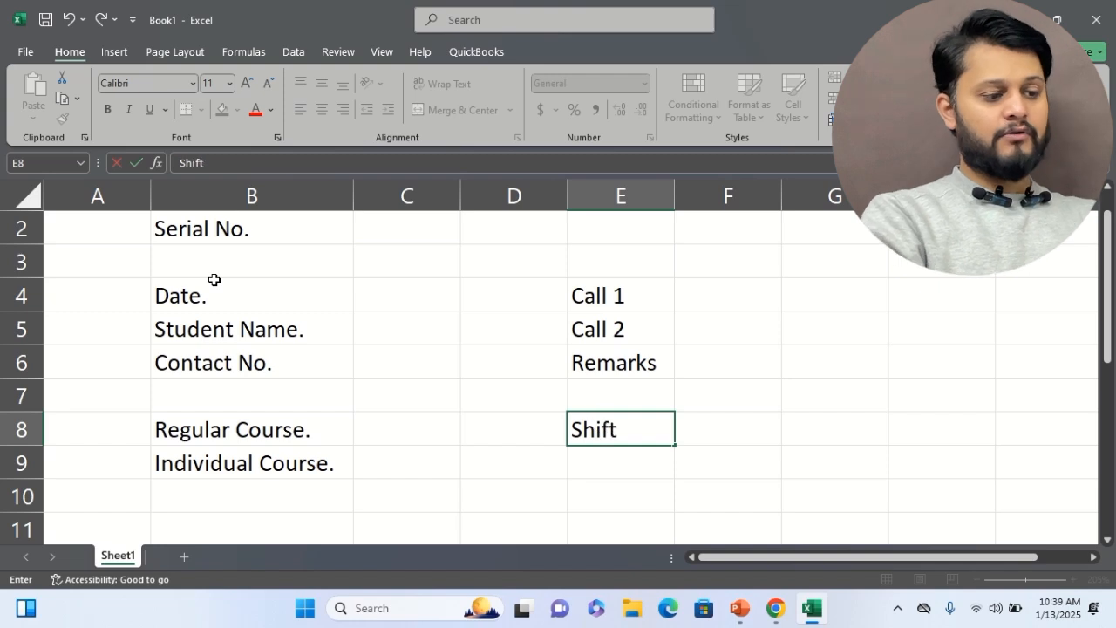
{"action": "key", "text": "Return"}
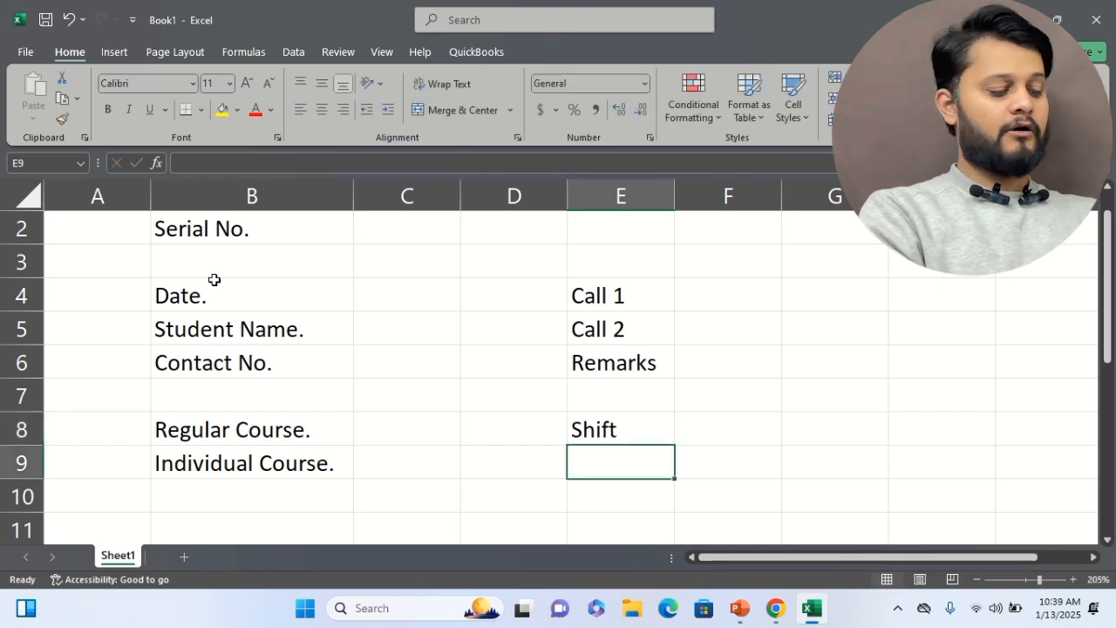
Step: Enter the label "Inquary Deal" in cell E9 and AutoFit column E to it
{"action": "type", "text": "Inq"}
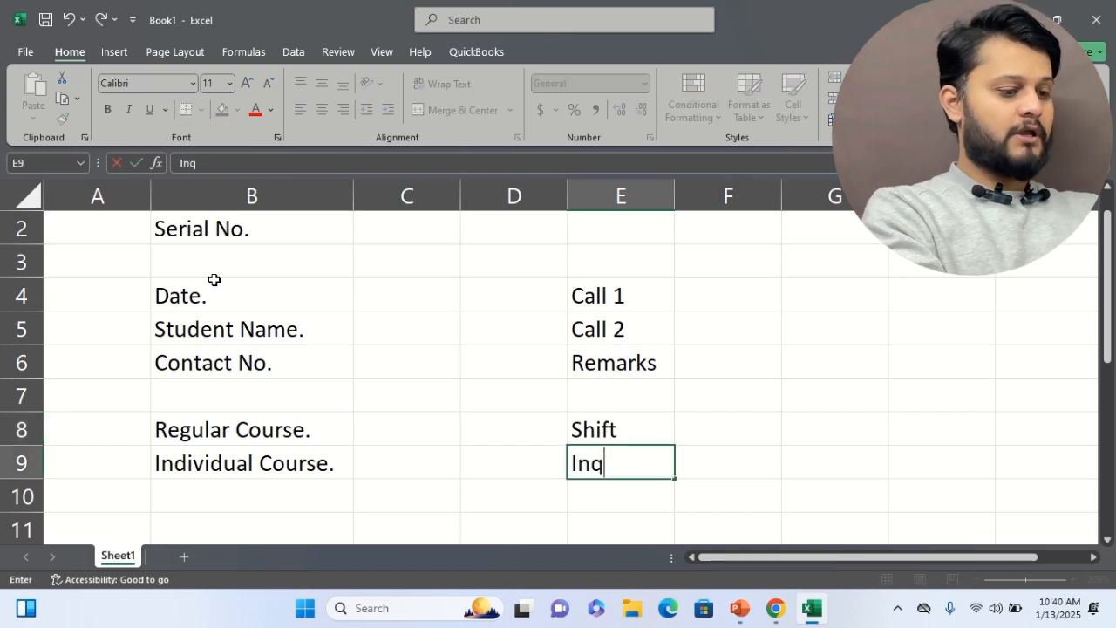
{"action": "type", "text": "uary Deal"}
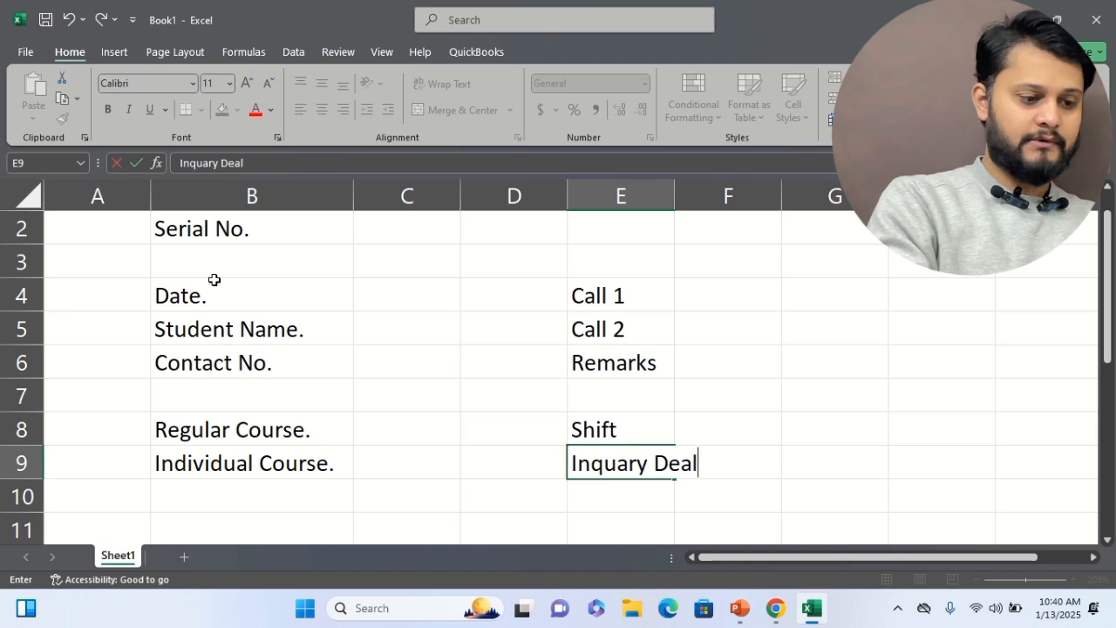
{"action": "key", "text": "Return"}
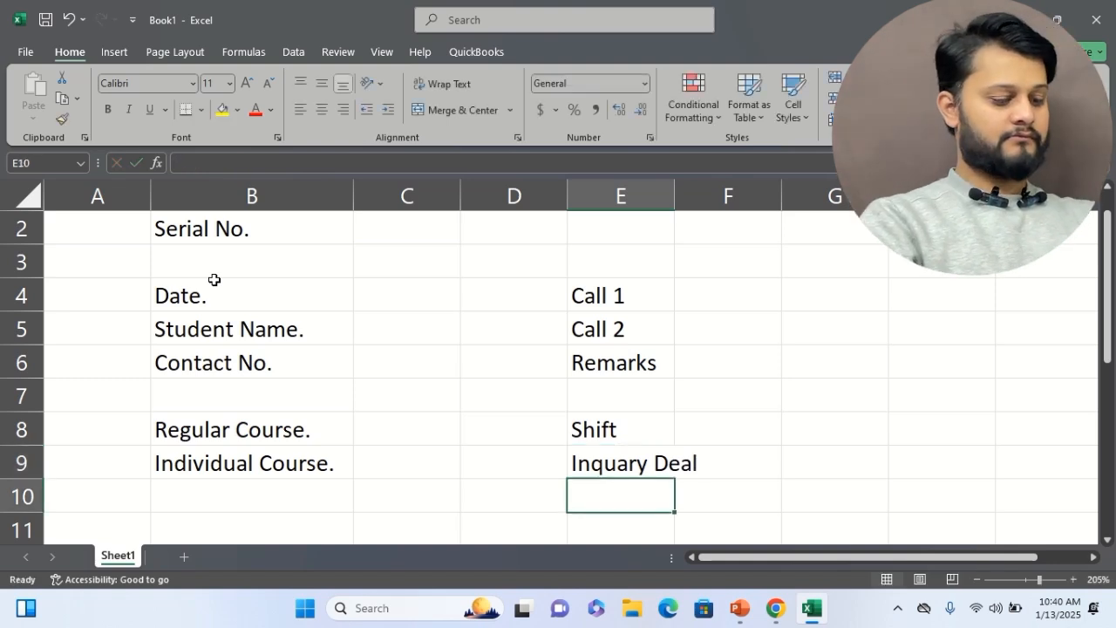
{"action": "key", "text": "Up"}
{"action": "key", "text": "alt+h"}
{"action": "key", "text": "o"}
{"action": "key", "text": "i"}
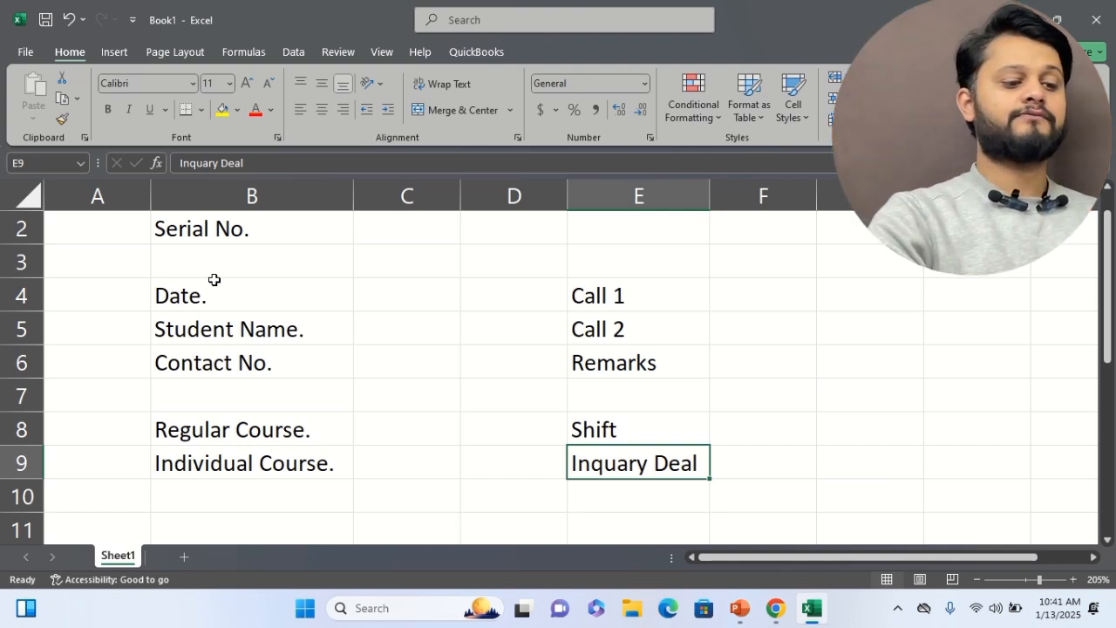
Step: Fill all label cells, B2, B4:B6, B8:B9, E4:E6 and E8:E9, with the standard orange colour
{"action": "left_click", "coordinate": [800, 395]}
{"action": "scroll", "coordinate": [308, 220], "scroll_direction": "up", "scroll_amount": 1}
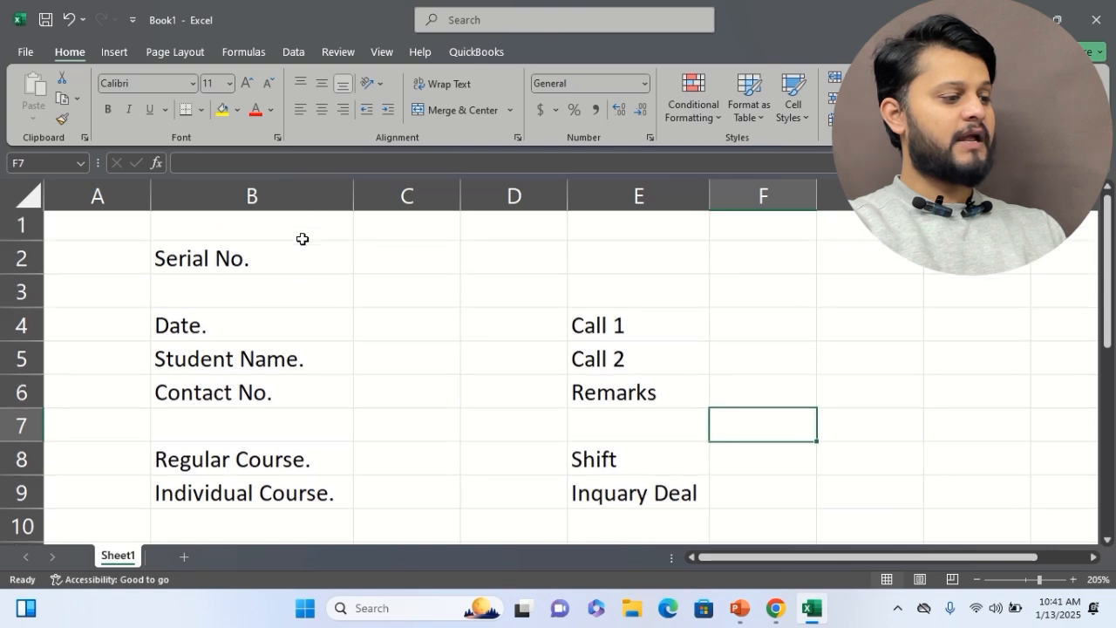
{"action": "left_click", "coordinate": [297, 260]}
{"action": "left_click_drag", "start_coordinate": [308, 333], "coordinate": [307, 397]}
{"action": "left_click_drag", "start_coordinate": [292, 454], "coordinate": [291, 490]}
{"action": "left_click_drag", "start_coordinate": [615, 336], "coordinate": [643, 400]}
{"action": "left_click_drag", "start_coordinate": [643, 460], "coordinate": [642, 501]}
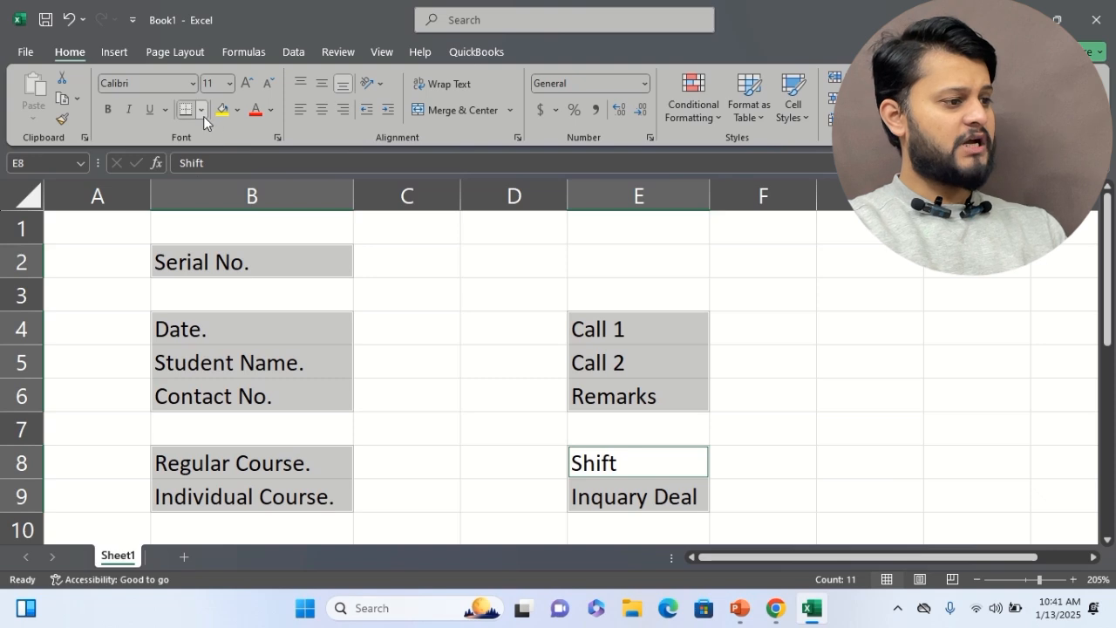
{"action": "left_click", "coordinate": [237, 110]}
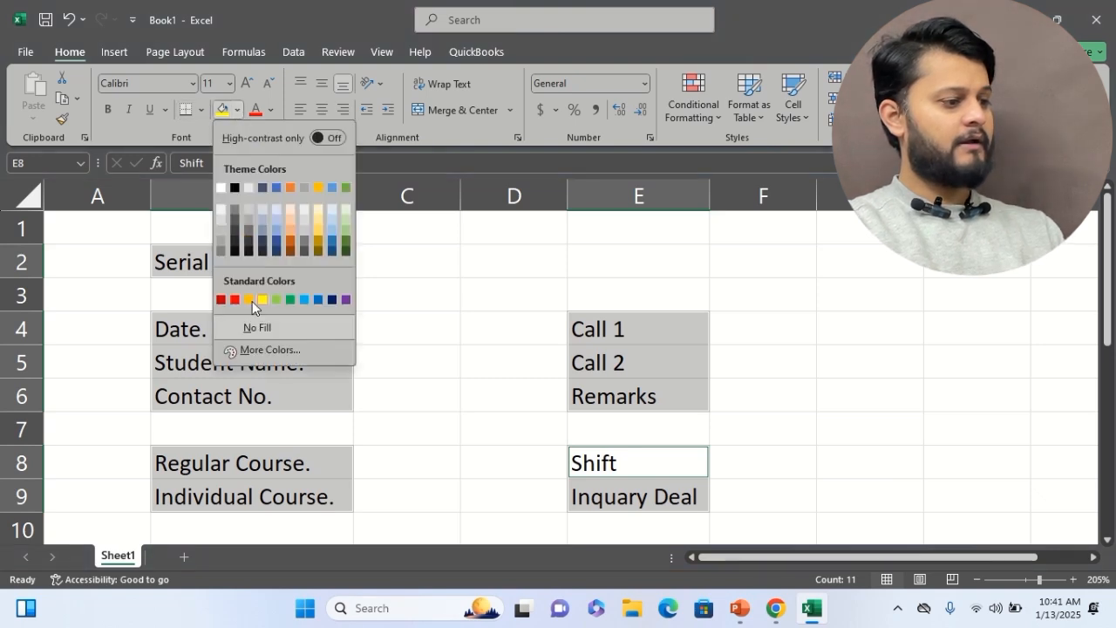
{"action": "left_click", "coordinate": [251, 300]}
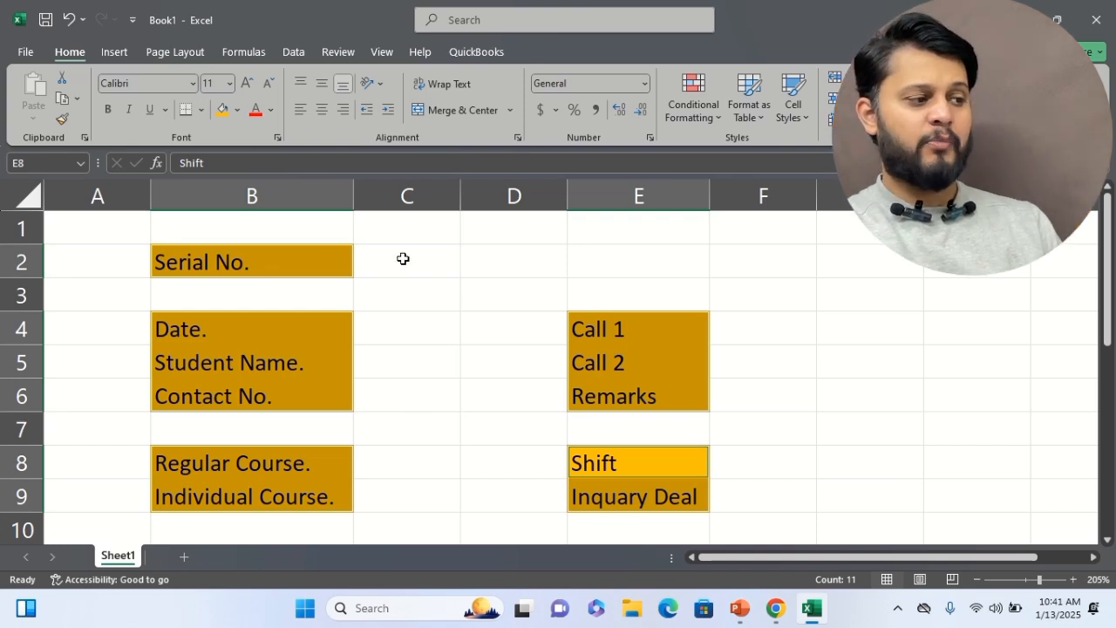
Step: Set the border line colour to standard orange and apply All Borders to the filled label cells
{"action": "left_click", "coordinate": [201, 110]}
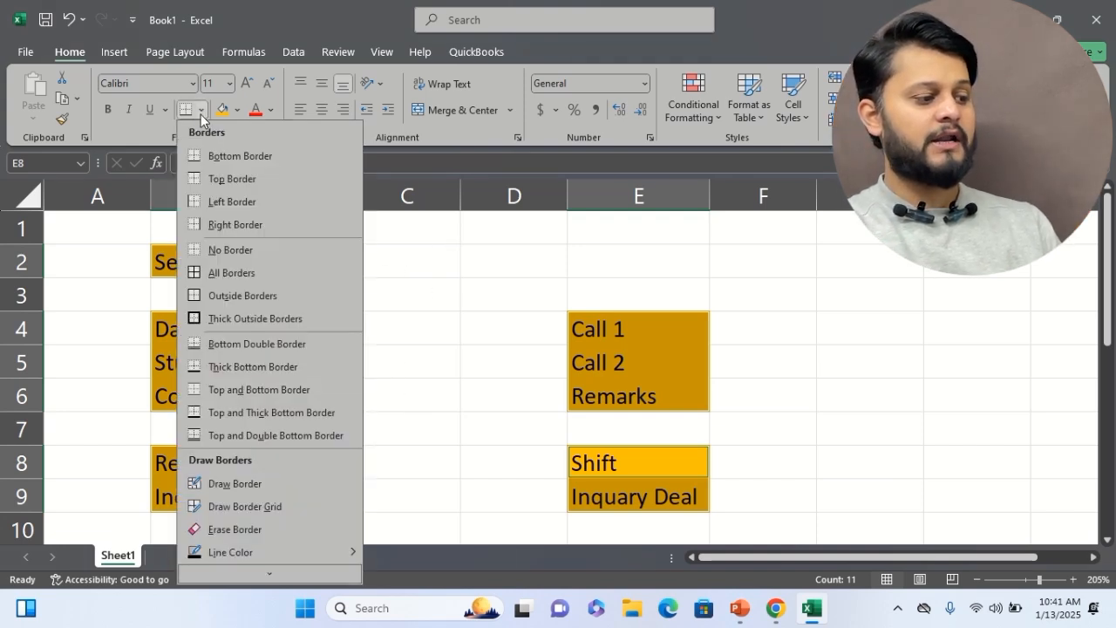
{"action": "mouse_move", "coordinate": [275, 554]}
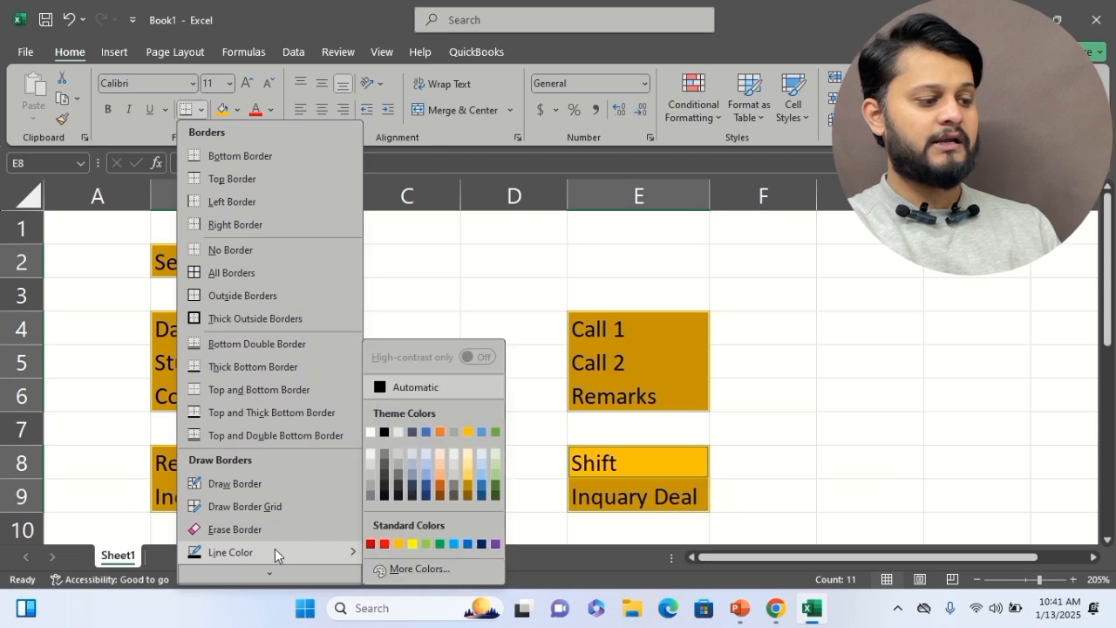
{"action": "left_click", "coordinate": [397, 544]}
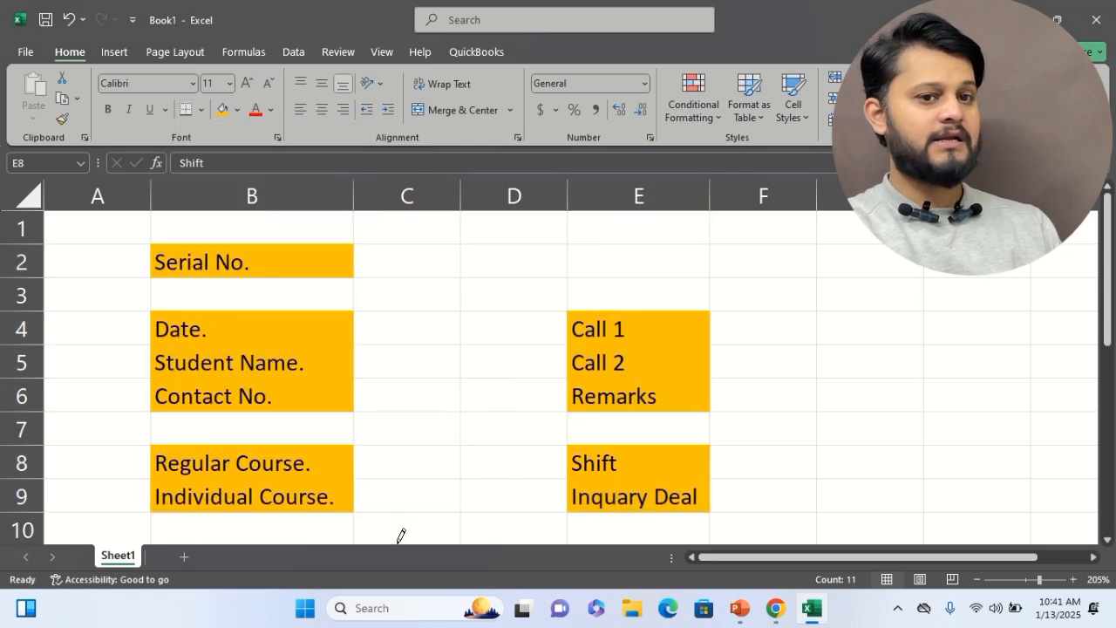
{"action": "left_click", "coordinate": [201, 112]}
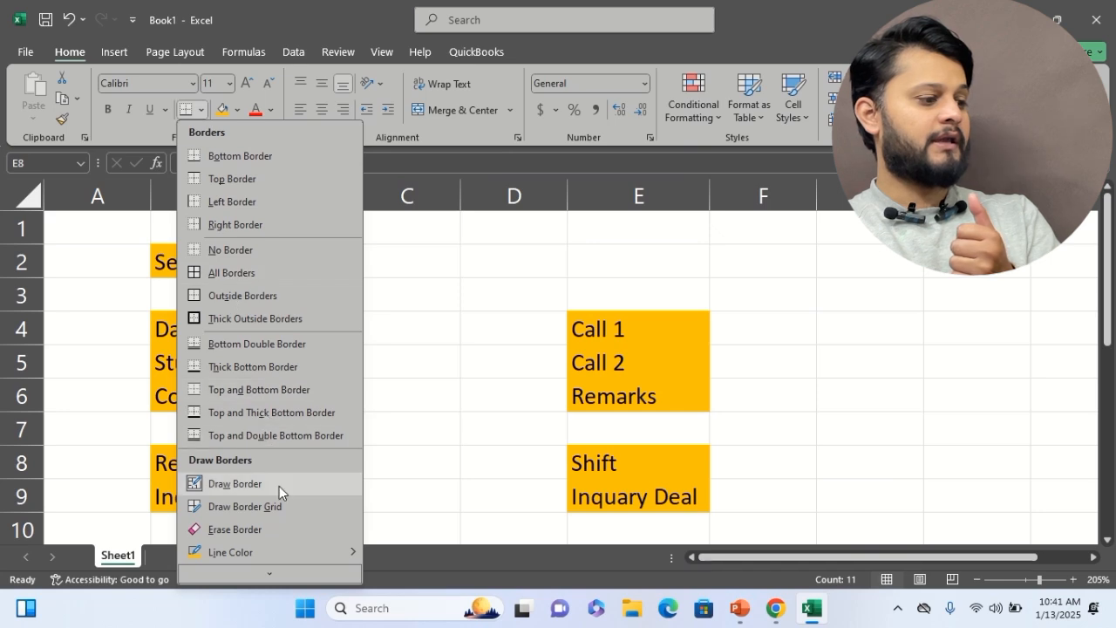
{"action": "left_click", "coordinate": [253, 274]}
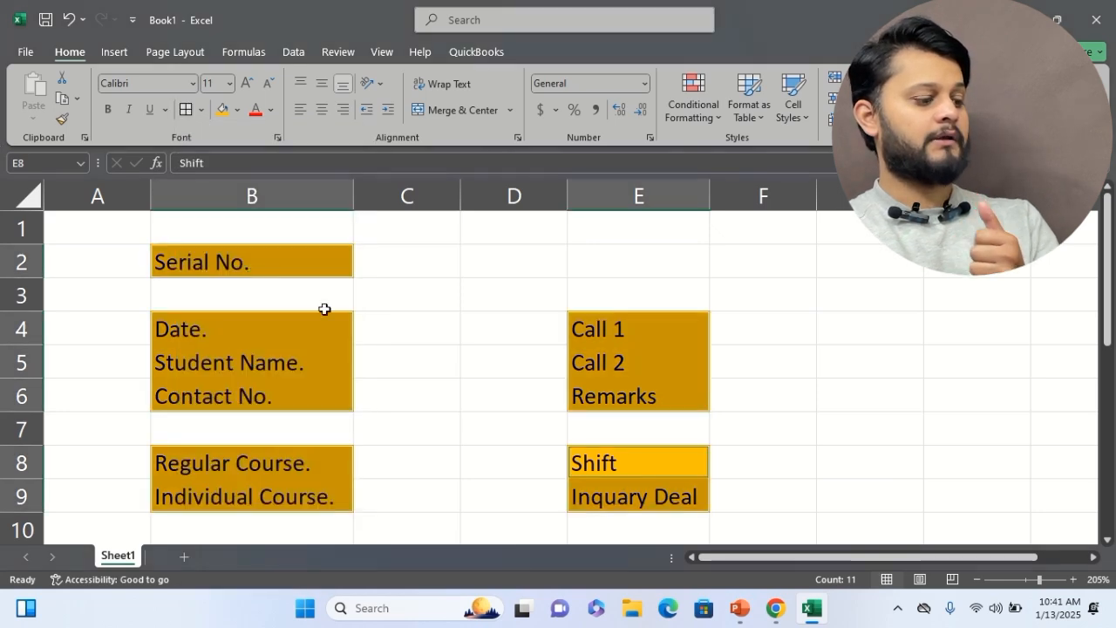
Step: Apply All Borders in orange to the entry cells C2, C4:C6 and C8:C9
{"action": "left_click", "coordinate": [418, 266]}
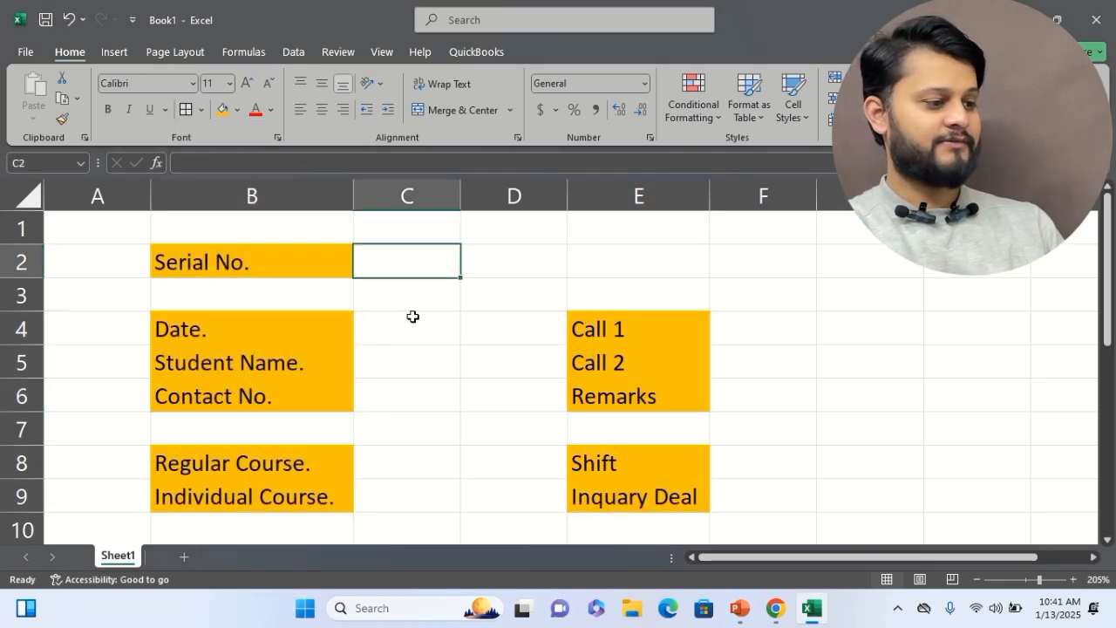
{"action": "left_click_drag", "start_coordinate": [411, 321], "coordinate": [415, 397]}
{"action": "left_click_drag", "start_coordinate": [412, 459], "coordinate": [410, 493]}
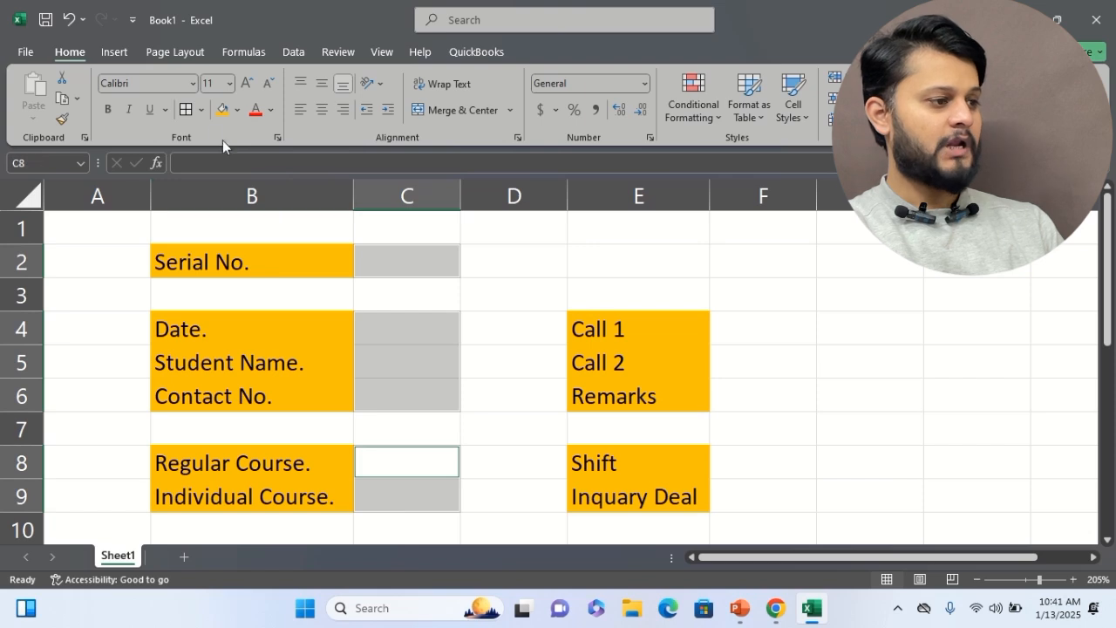
{"action": "left_click", "coordinate": [187, 111]}
Step: Fill the cells F4:F6 and F8:F9 beside the call and shift labels with orange
{"action": "left_click_drag", "start_coordinate": [748, 338], "coordinate": [768, 385]}
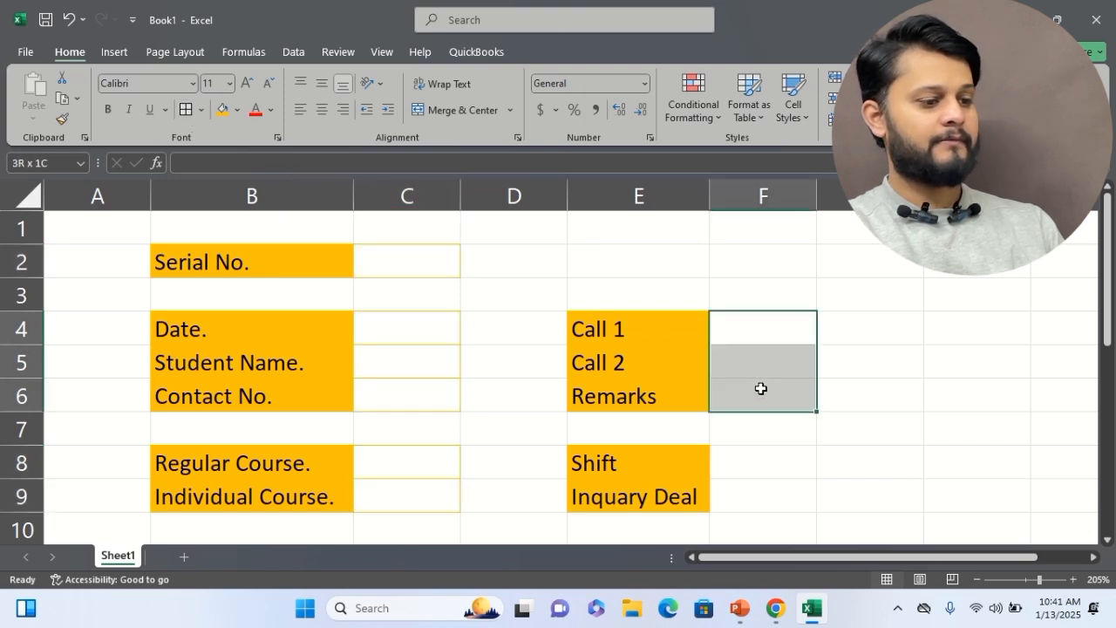
{"action": "left_click_drag", "start_coordinate": [768, 469], "coordinate": [767, 492]}
{"action": "left_click", "coordinate": [223, 110]}
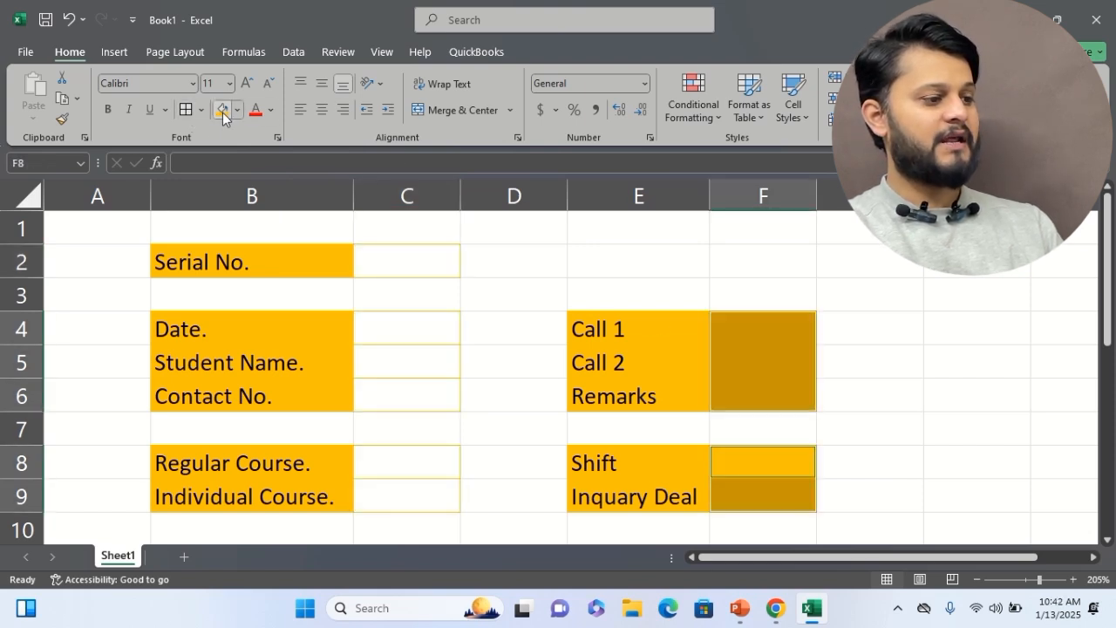
Step: Try wider entry columns C and F with a narrower spacer column D between the two label blocks
{"action": "left_click", "coordinate": [528, 261]}
{"action": "left_click_drag", "start_coordinate": [461, 195], "coordinate": [569, 190]}
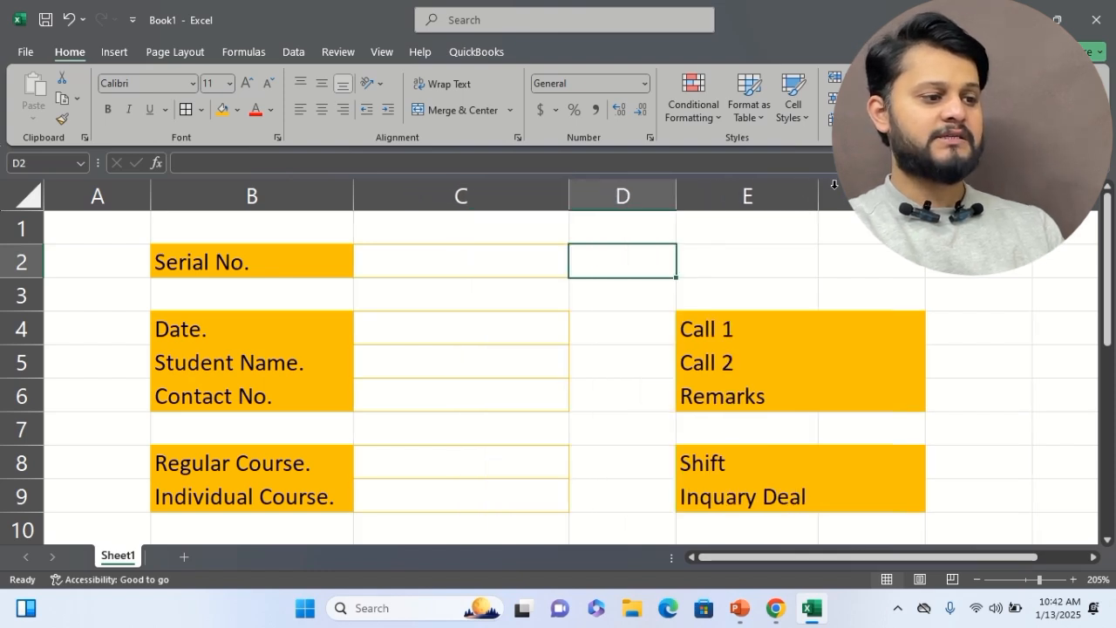
{"action": "left_click_drag", "start_coordinate": [675, 188], "coordinate": [643, 187]}
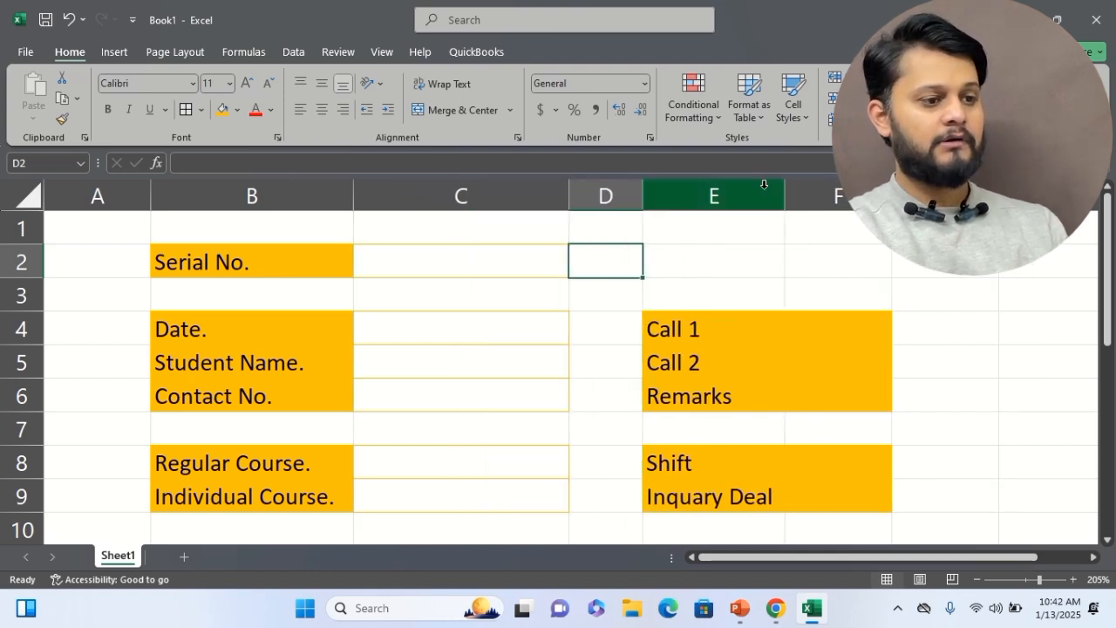
{"action": "left_click_drag", "start_coordinate": [891, 194], "coordinate": [973, 193]}
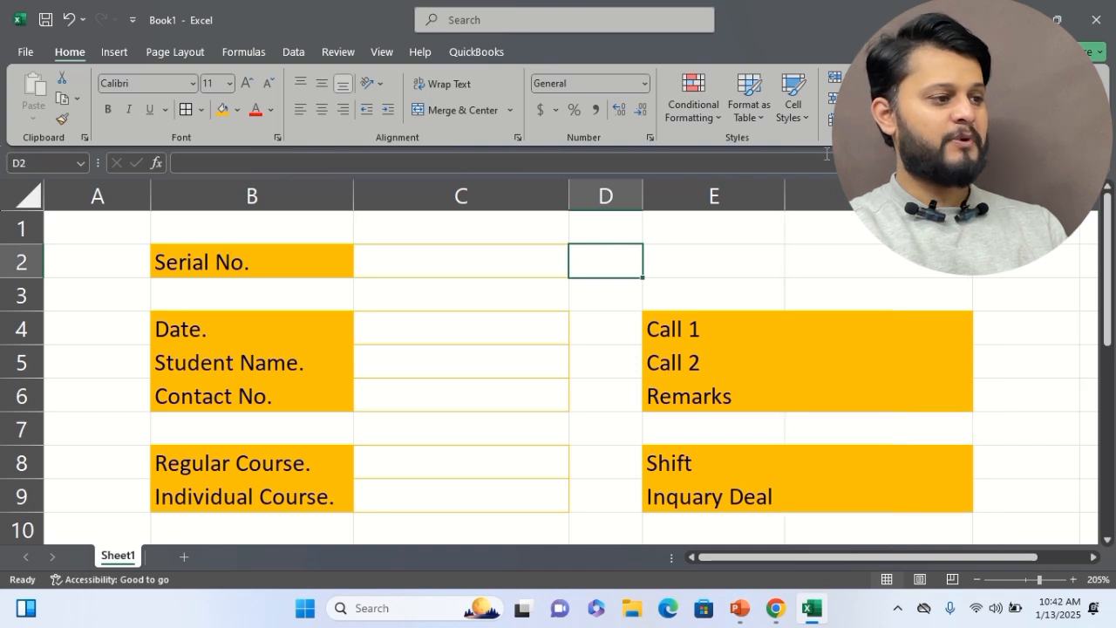
Step: Turn the worksheet's gridlines off and back on again
{"action": "left_click", "coordinate": [384, 54]}
{"action": "left_click", "coordinate": [229, 101]}
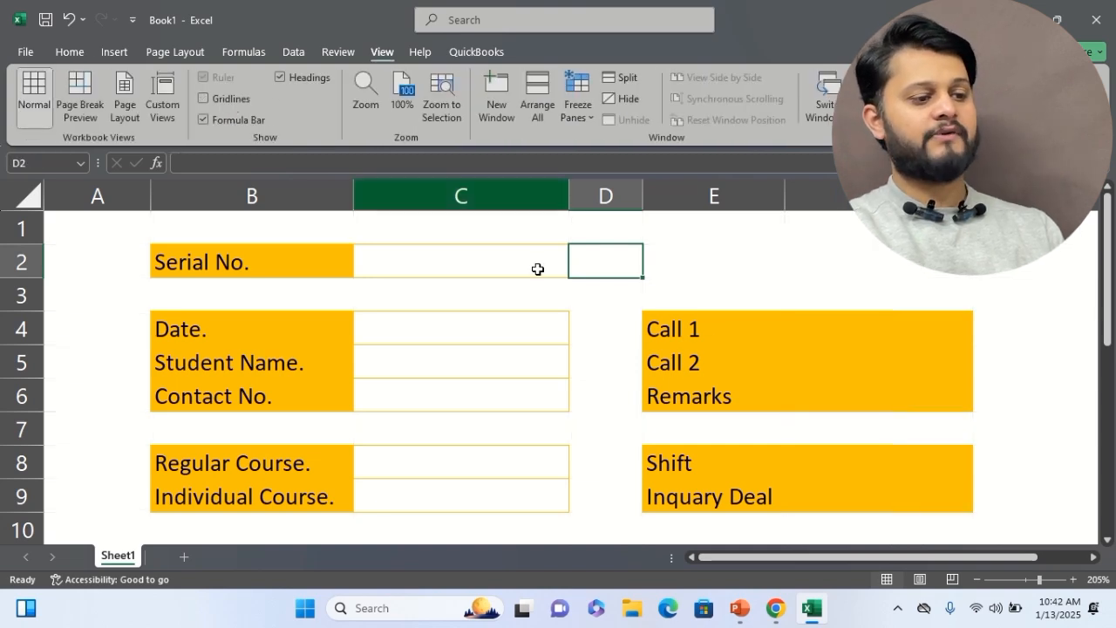
{"action": "left_click", "coordinate": [1034, 460]}
{"action": "key", "text": "alt+w"}
{"action": "key", "text": "v"}
{"action": "key", "text": "g"}
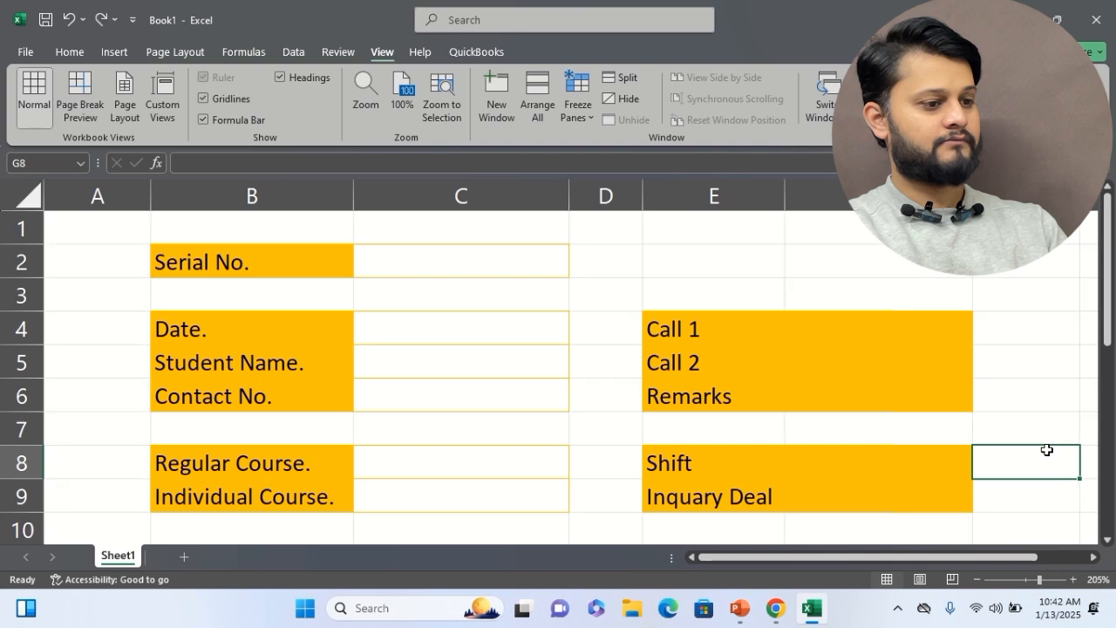
Step: Undo the three width changes made to columns C, D and F
{"action": "key", "text": "ctrl+z"}
{"action": "key", "text": "ctrl+z"}
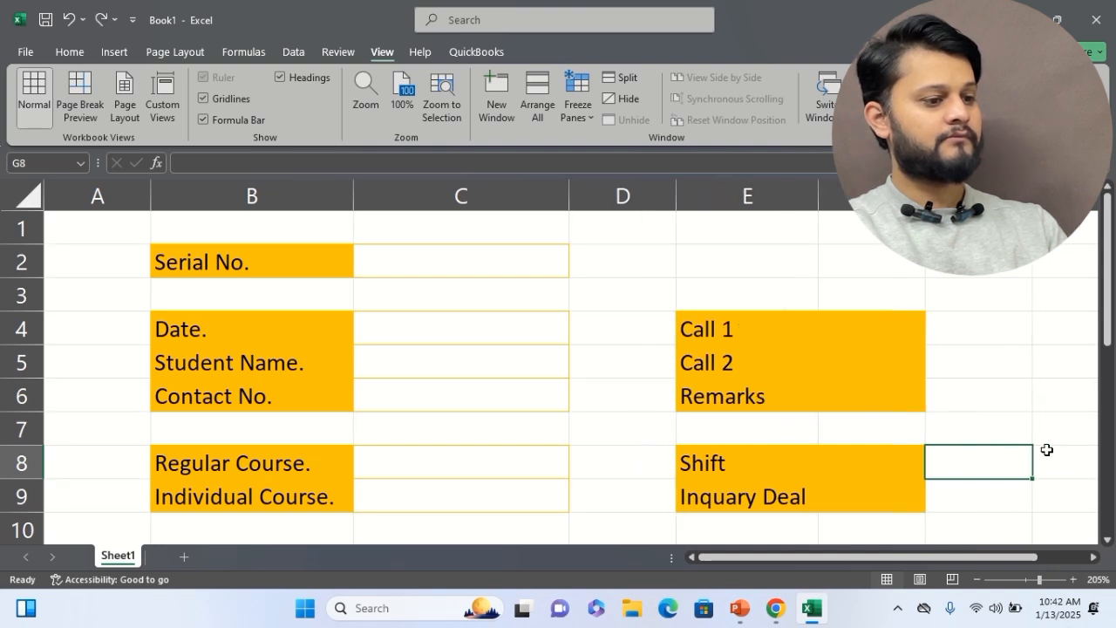
{"action": "key", "text": "ctrl+z"}
Step: Remove the orange fill from cells F4:F9 beside the call and shift labels
{"action": "left_click_drag", "start_coordinate": [737, 320], "coordinate": [767, 491]}
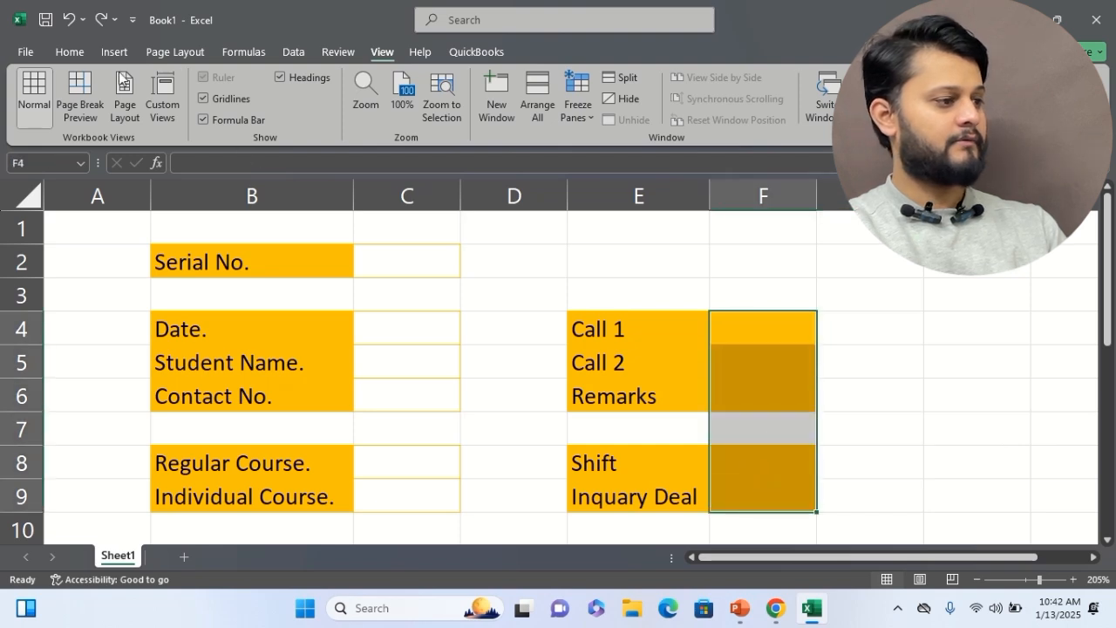
{"action": "left_click", "coordinate": [70, 51]}
{"action": "left_click", "coordinate": [237, 110]}
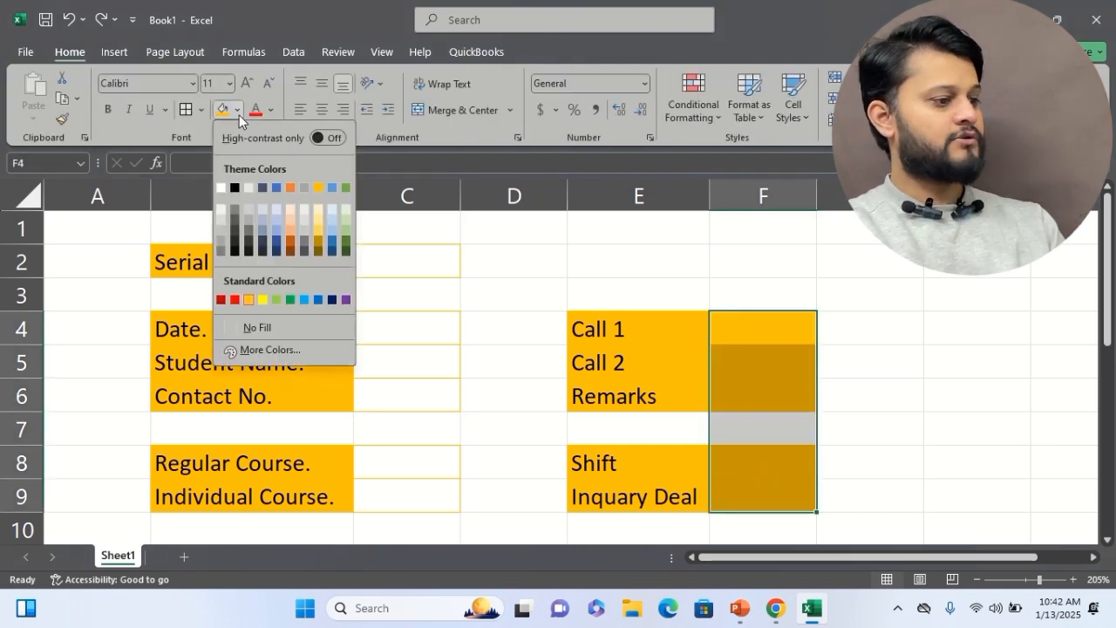
{"action": "left_click", "coordinate": [241, 331]}
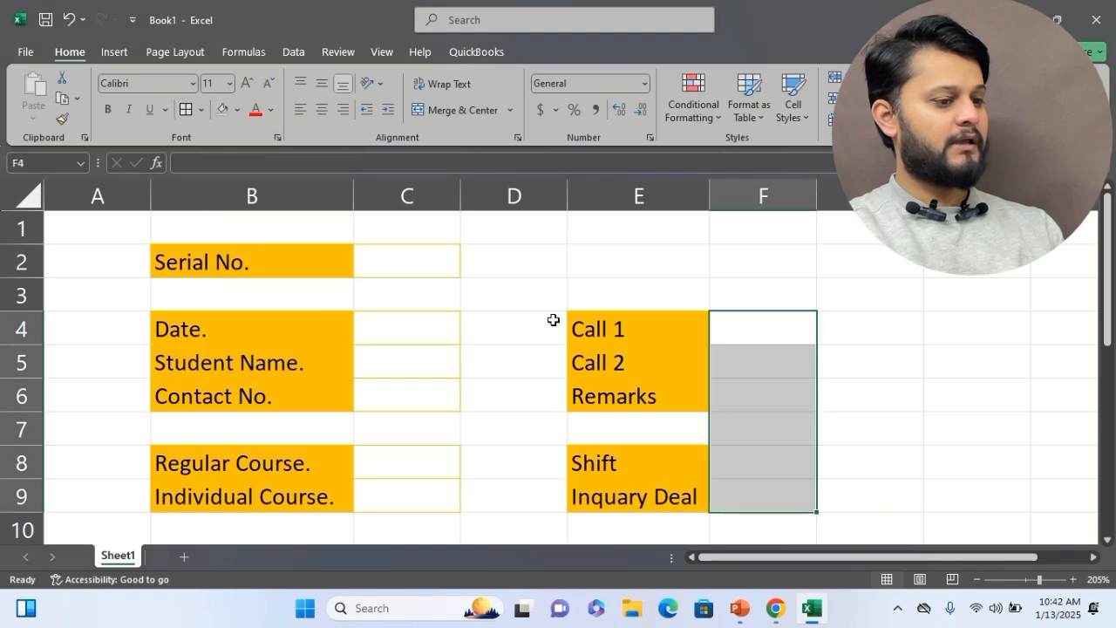
Step: Apply the gold borders to entry cells F4:F6 and F8:F9
{"action": "left_click", "coordinate": [760, 324]}
{"action": "left_click", "coordinate": [759, 393]}
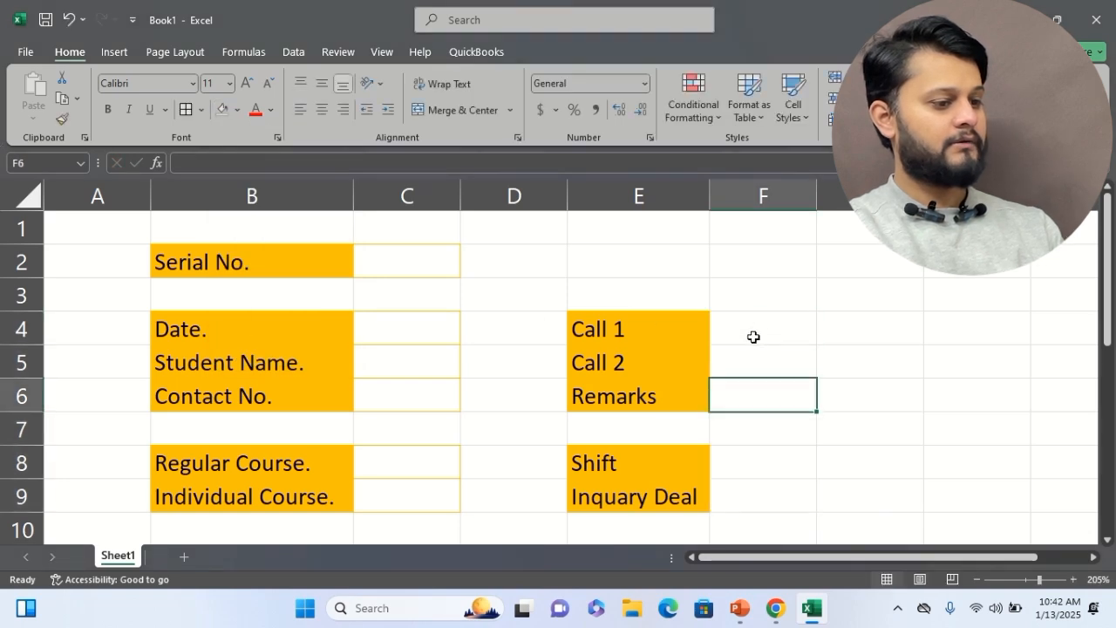
{"action": "left_click_drag", "start_coordinate": [752, 337], "coordinate": [755, 396]}
{"action": "left_click_drag", "start_coordinate": [740, 463], "coordinate": [736, 499], "text": "ctrl"}
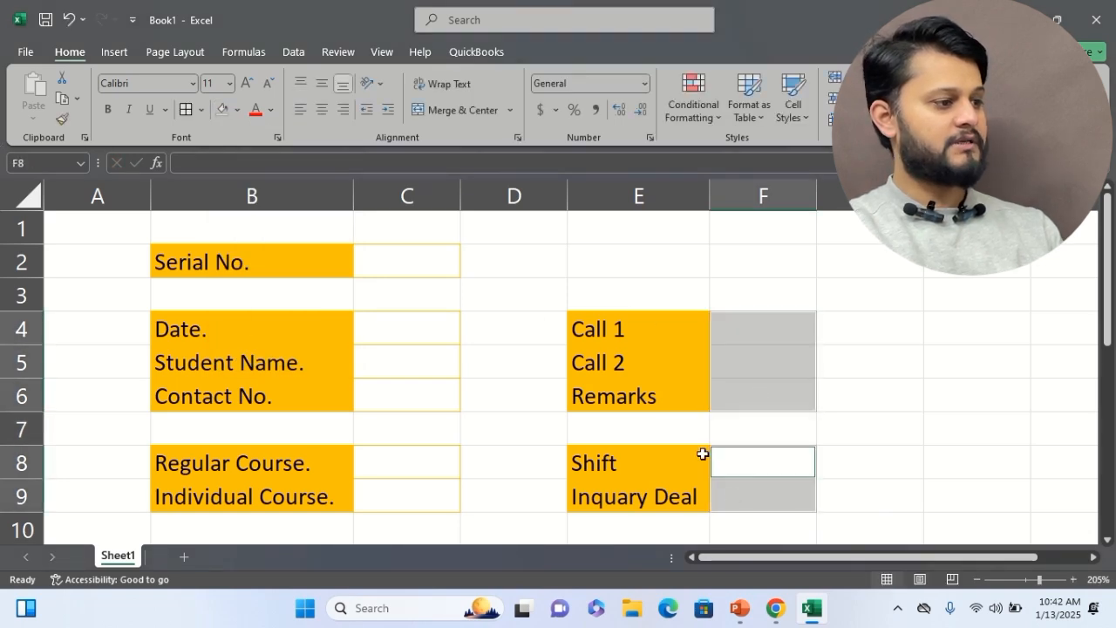
{"action": "left_click", "coordinate": [186, 109]}
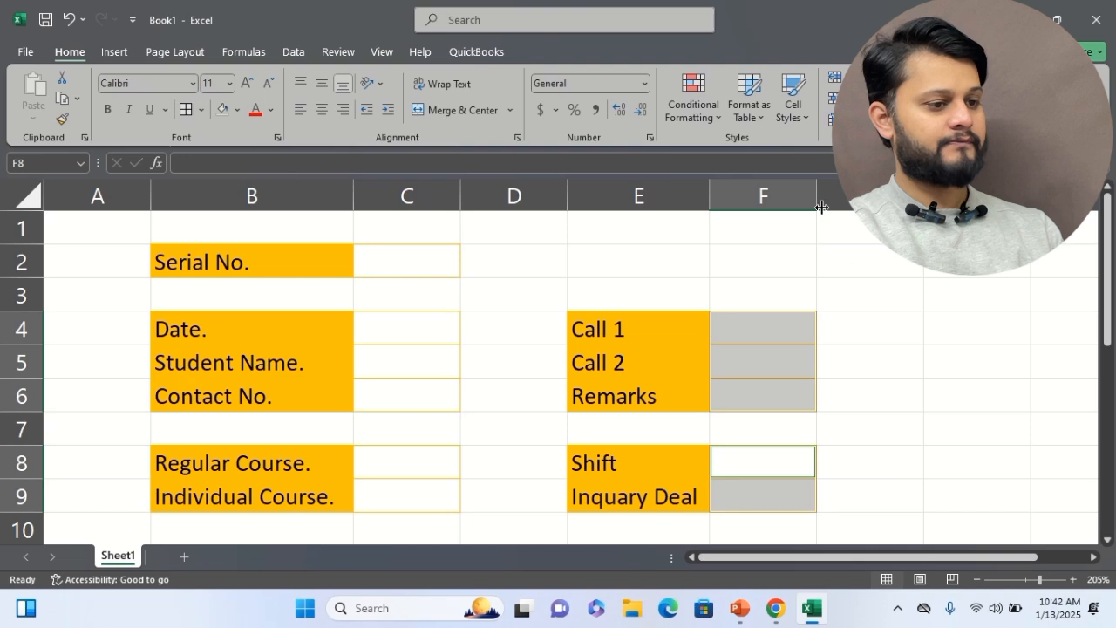
Step: Widen entry columns F and C and narrow the spacer column D to about half its width
{"action": "left_click_drag", "start_coordinate": [817, 197], "coordinate": [978, 197]}
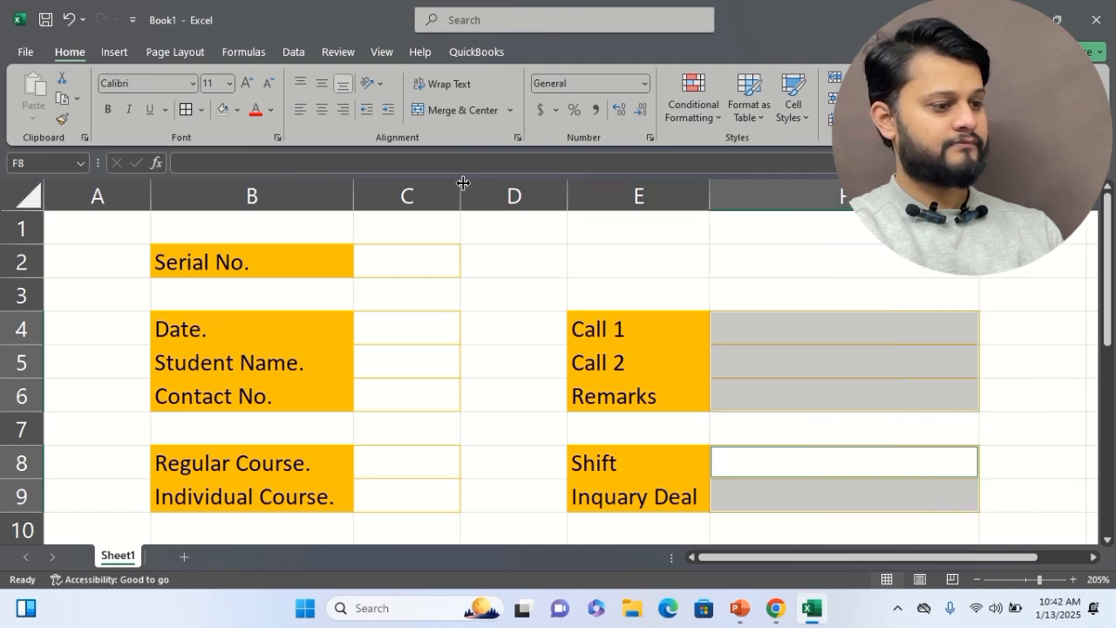
{"action": "left_click_drag", "start_coordinate": [461, 197], "coordinate": [587, 192]}
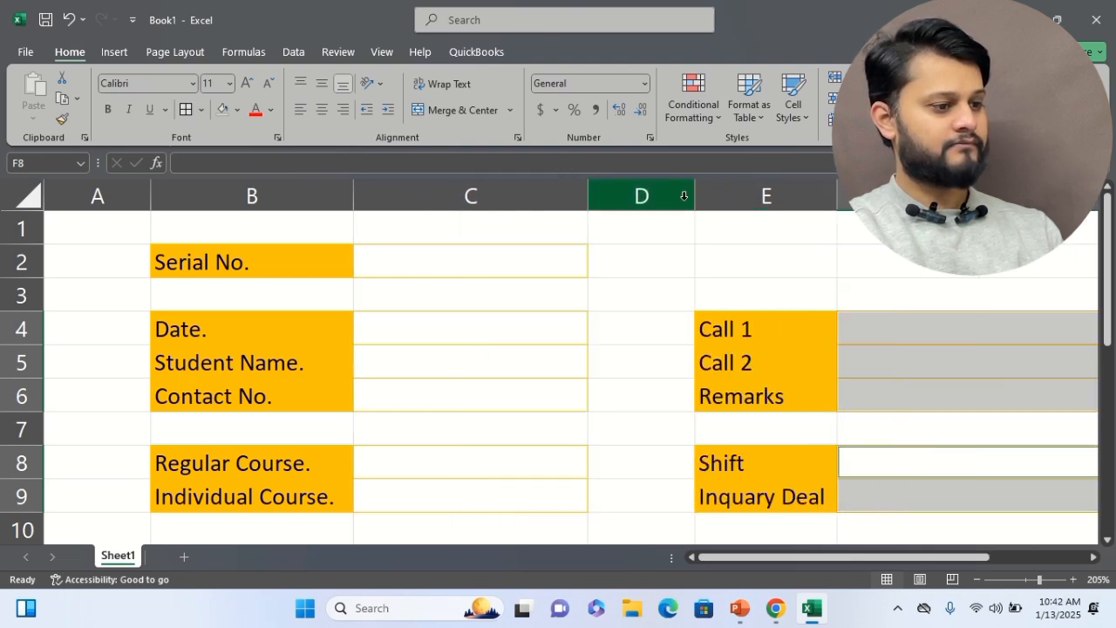
{"action": "left_click_drag", "start_coordinate": [693, 199], "coordinate": [647, 193]}
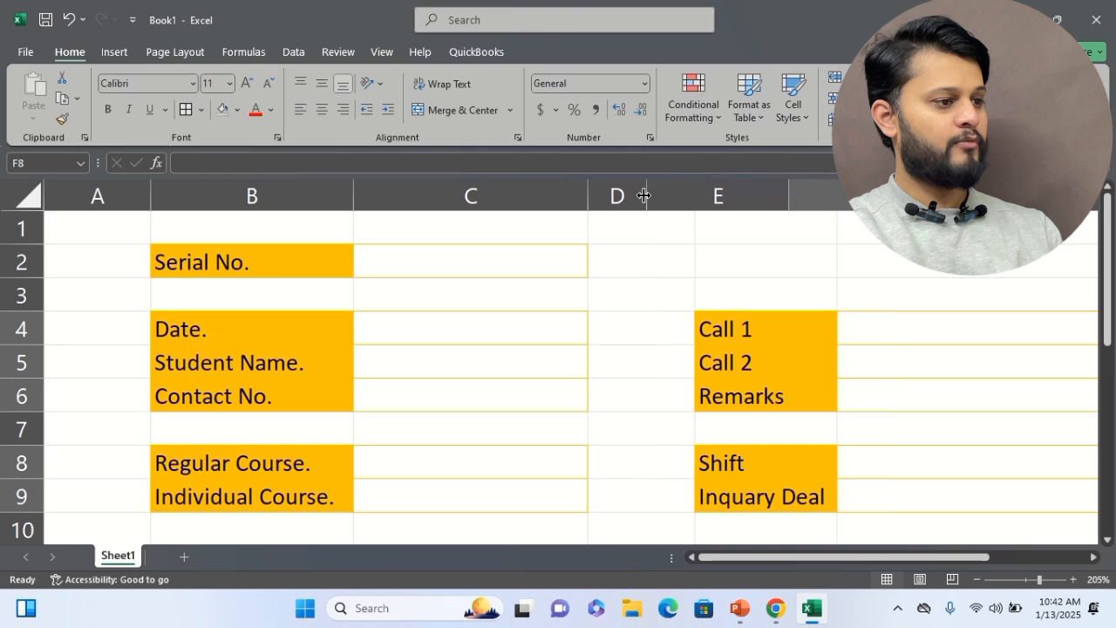
Step: Hide the worksheet's gridlines and narrow column A beside the form
{"action": "left_click", "coordinate": [380, 52]}
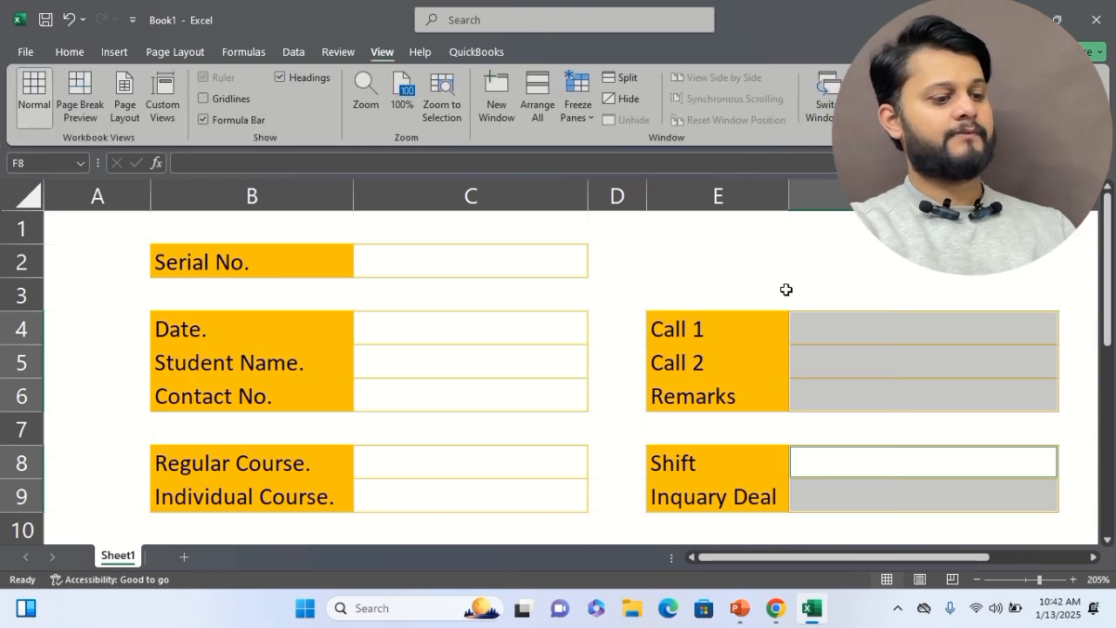
{"action": "left_click_drag", "start_coordinate": [152, 194], "coordinate": [117, 191]}
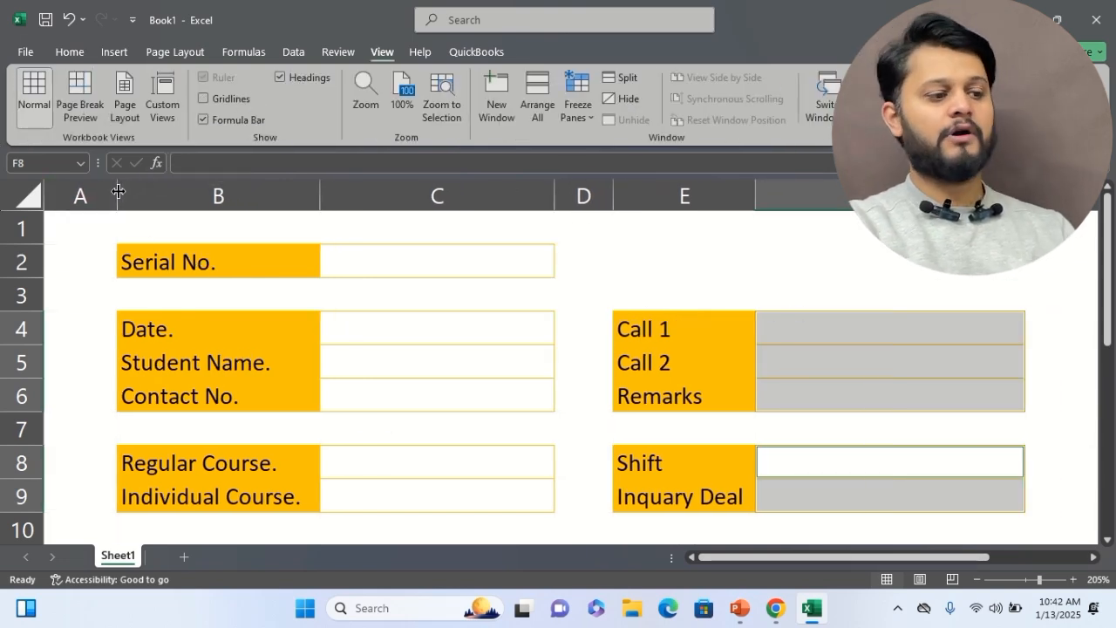
{"action": "left_click", "coordinate": [1036, 462]}
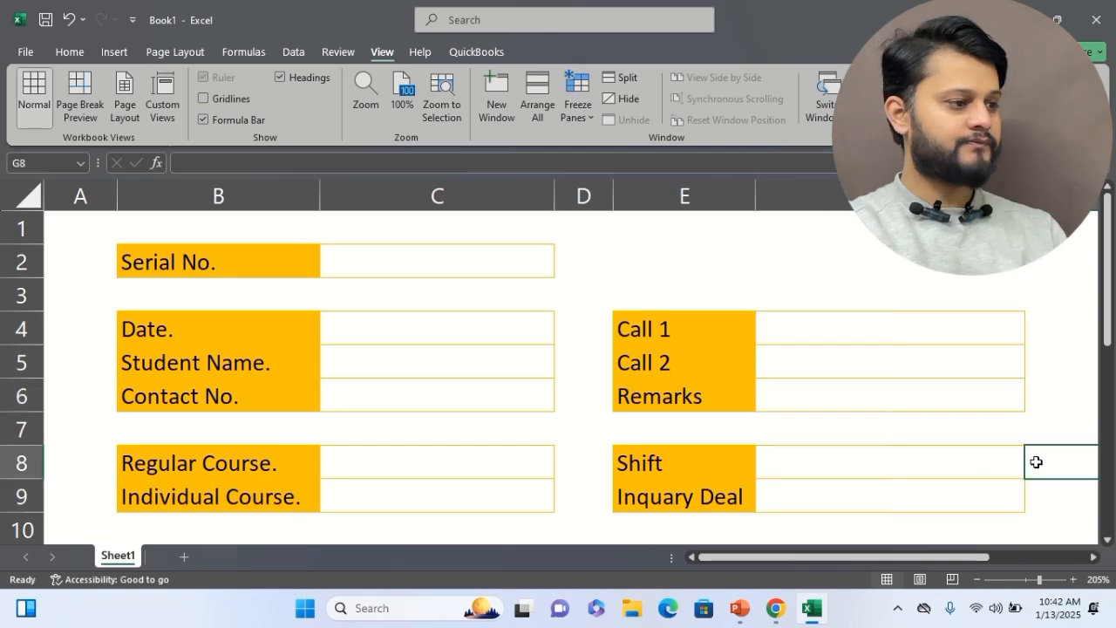
Step: Draw a rectangle shape above the call block and label it "Record Data"
{"action": "left_click", "coordinate": [102, 54]}
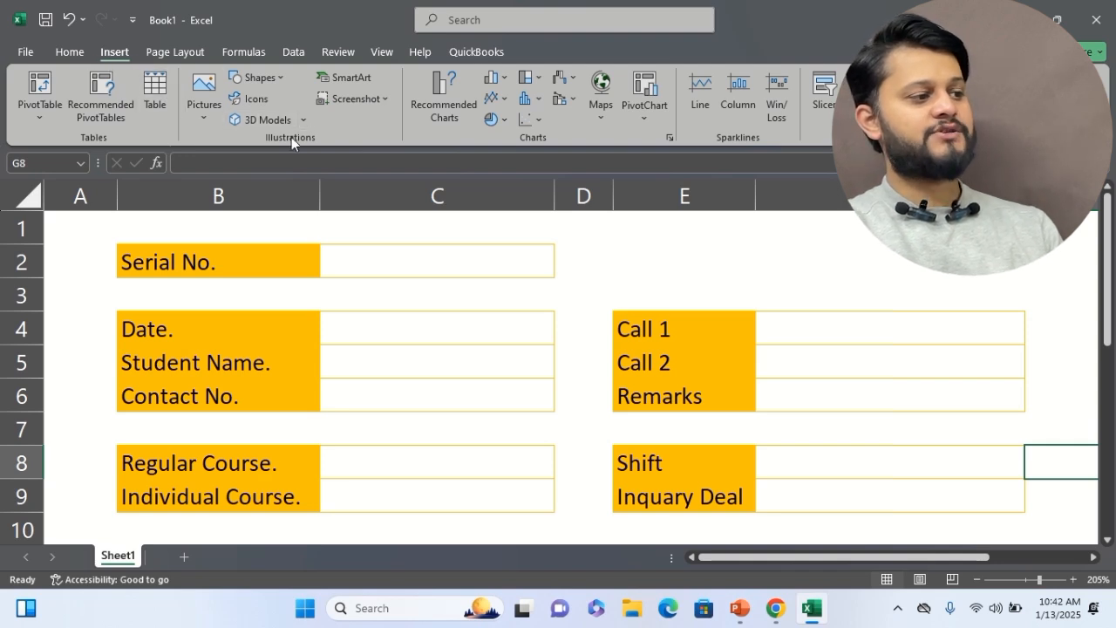
{"action": "left_click", "coordinate": [281, 78]}
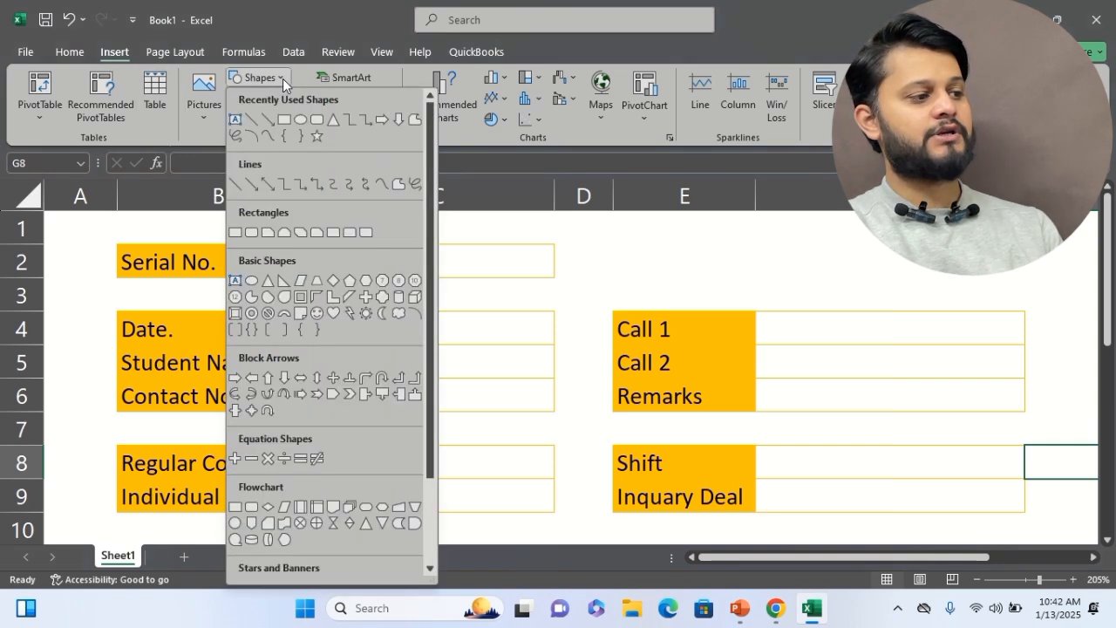
{"action": "left_click", "coordinate": [281, 116]}
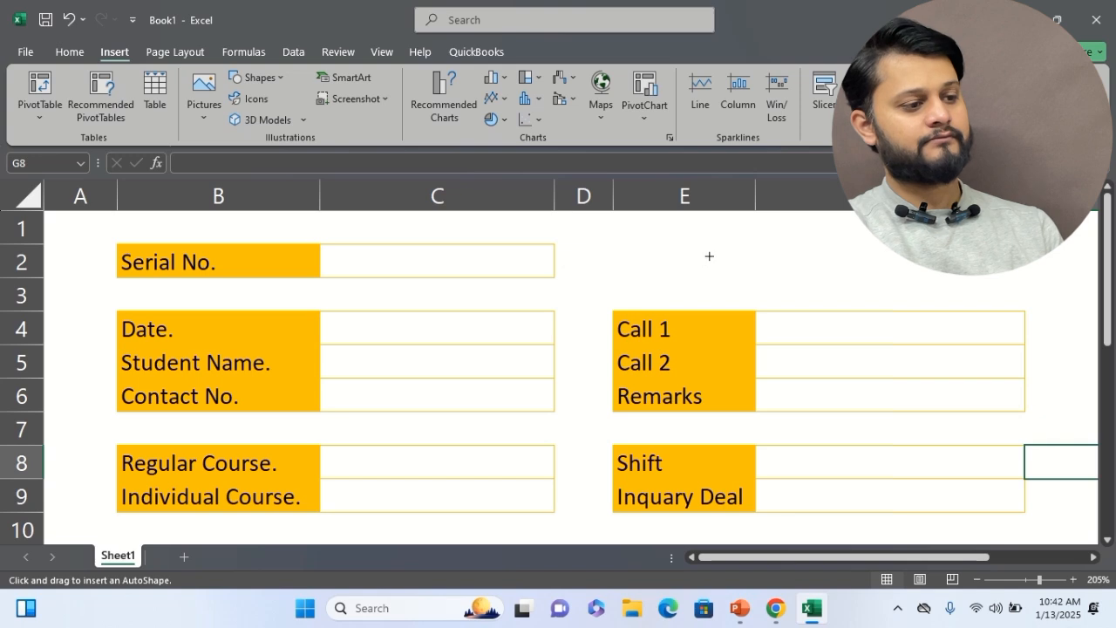
{"action": "left_click_drag", "start_coordinate": [709, 256], "coordinate": [891, 290]}
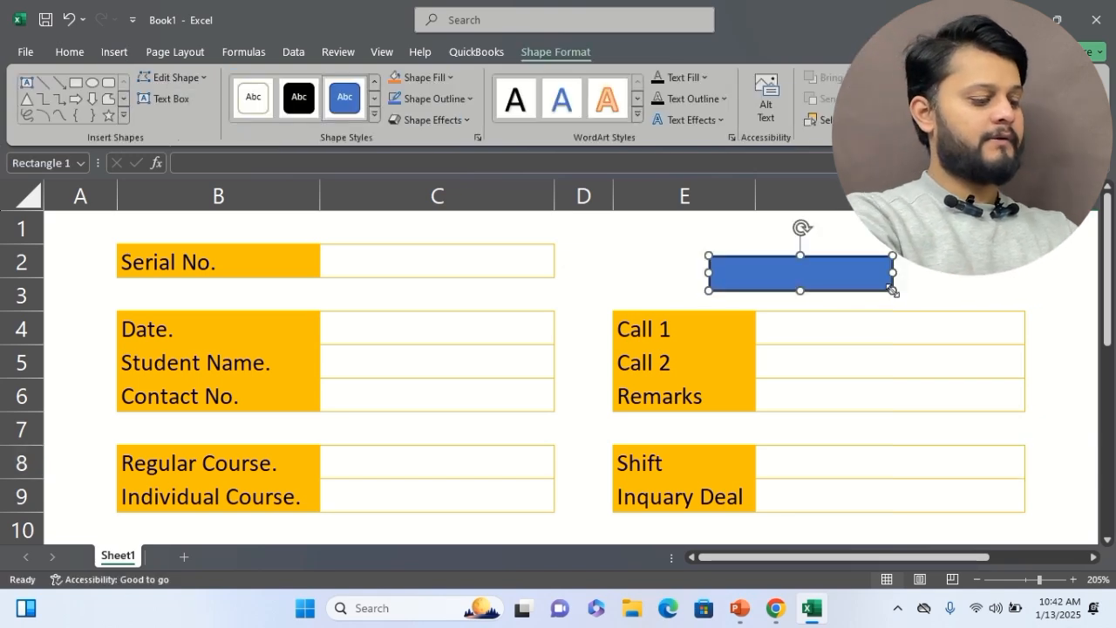
{"action": "type", "text": "Recor"}
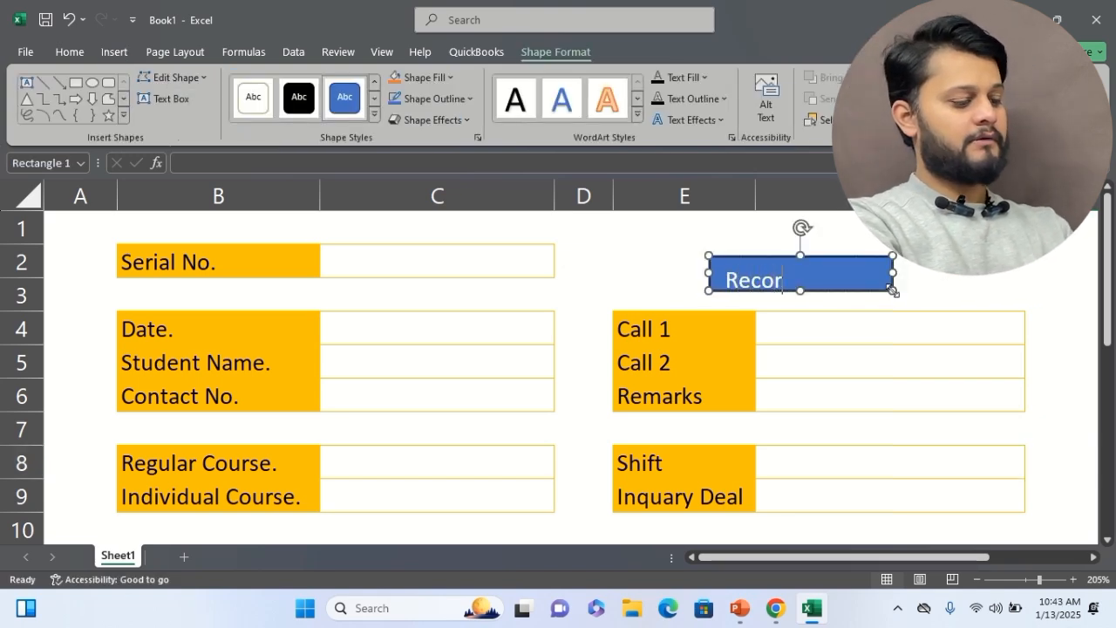
{"action": "type", "text": "d Data"}
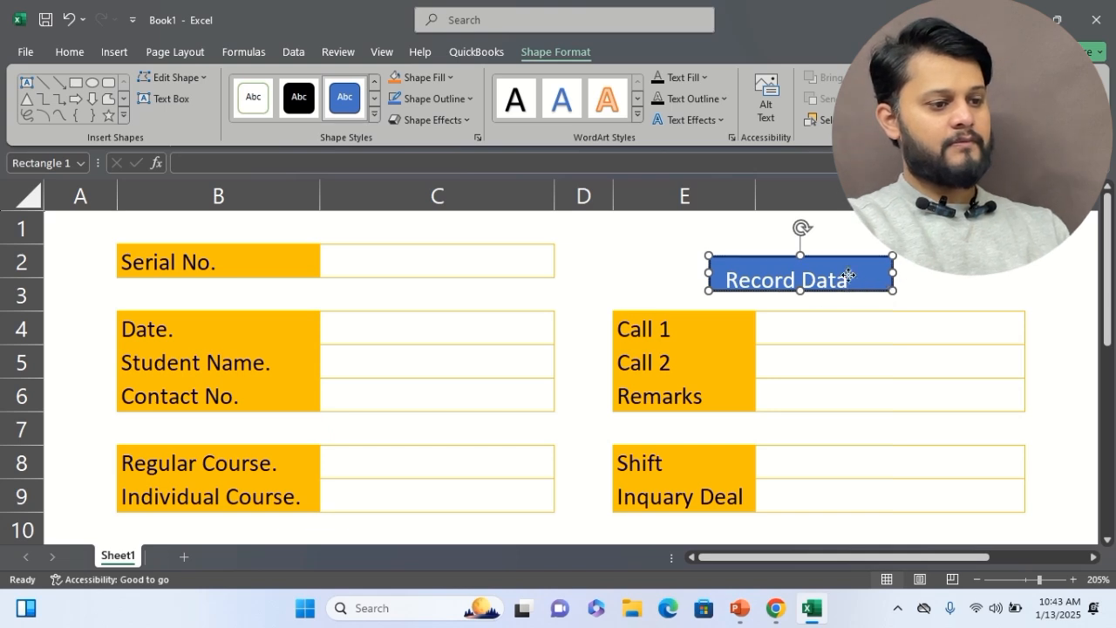
Step: Center the "Record Data" text horizontally and vertically in its shape and make it bold red
{"action": "left_click_drag", "start_coordinate": [841, 280], "coordinate": [723, 280]}
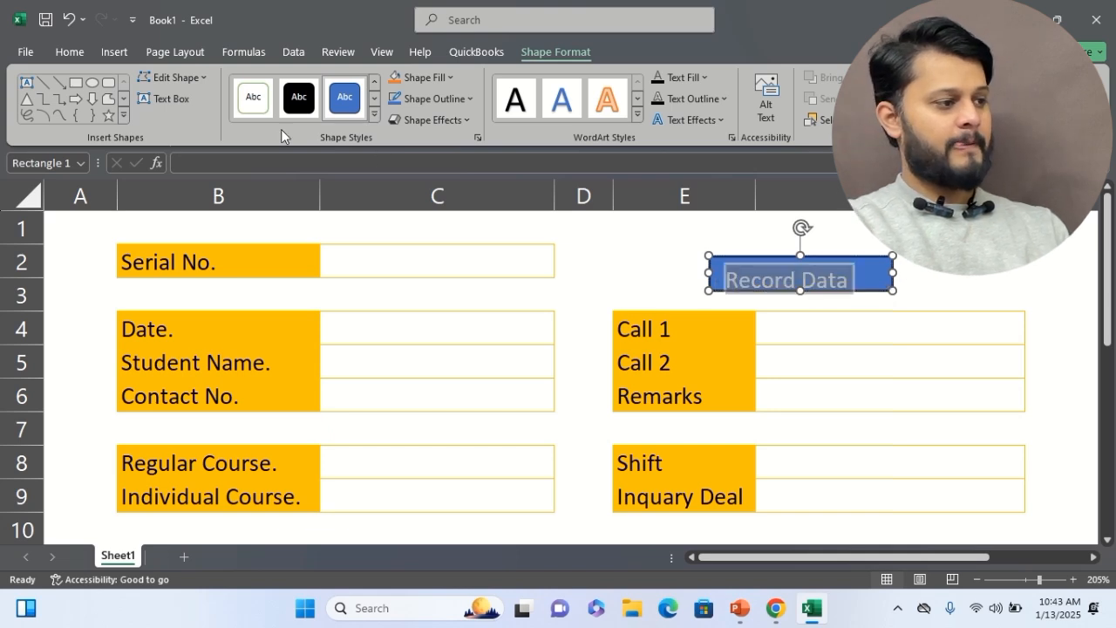
{"action": "left_click", "coordinate": [71, 53]}
{"action": "left_click", "coordinate": [322, 109]}
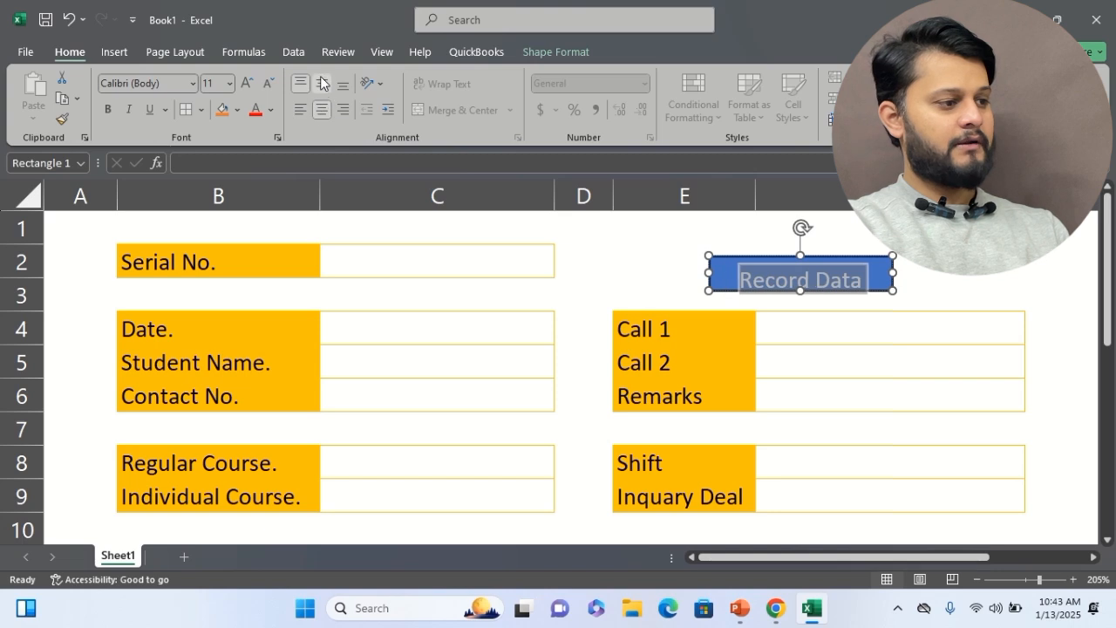
{"action": "left_click", "coordinate": [322, 82]}
{"action": "left_click", "coordinate": [254, 111]}
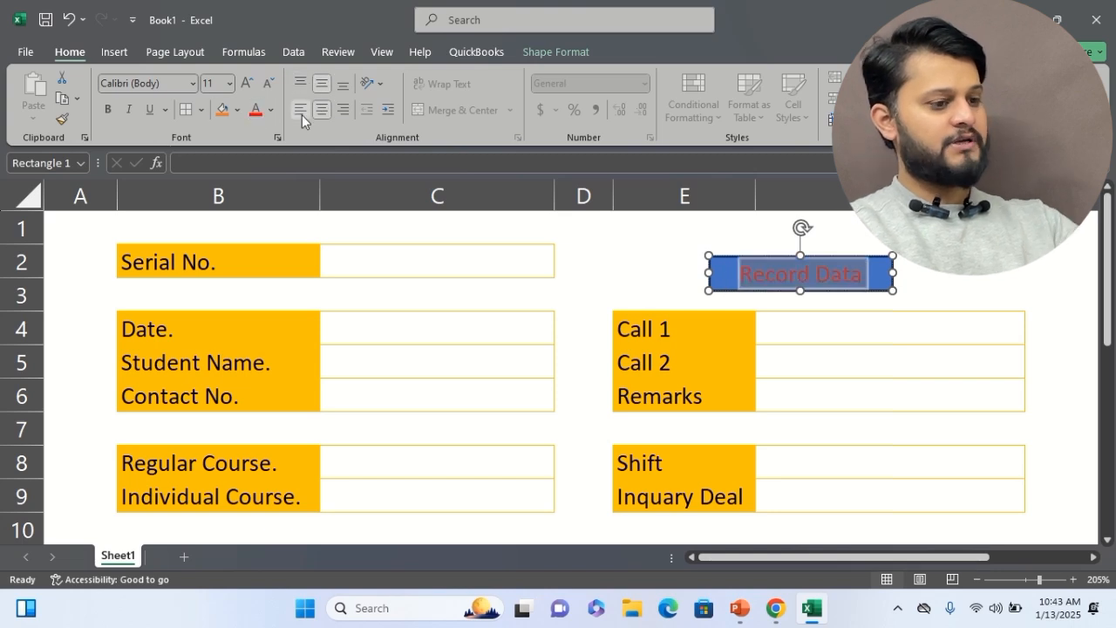
{"action": "key", "text": "ctrl+b"}
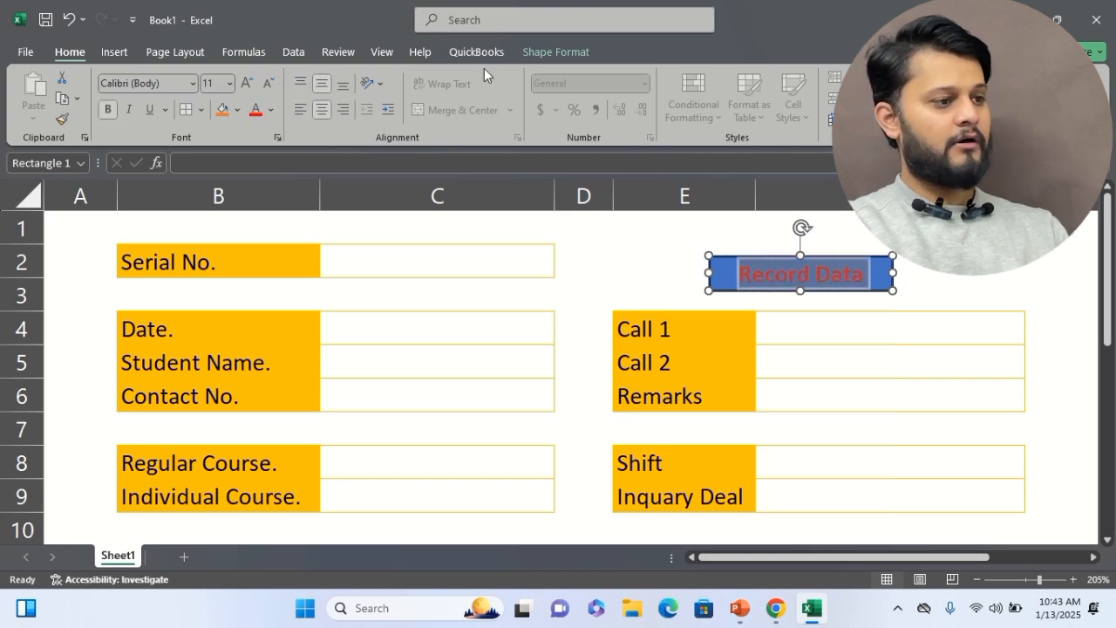
Step: Give the "Record Data" shape the shaded gold theme style from the last row and the second bevelled effect preset
{"action": "left_click", "coordinate": [540, 51]}
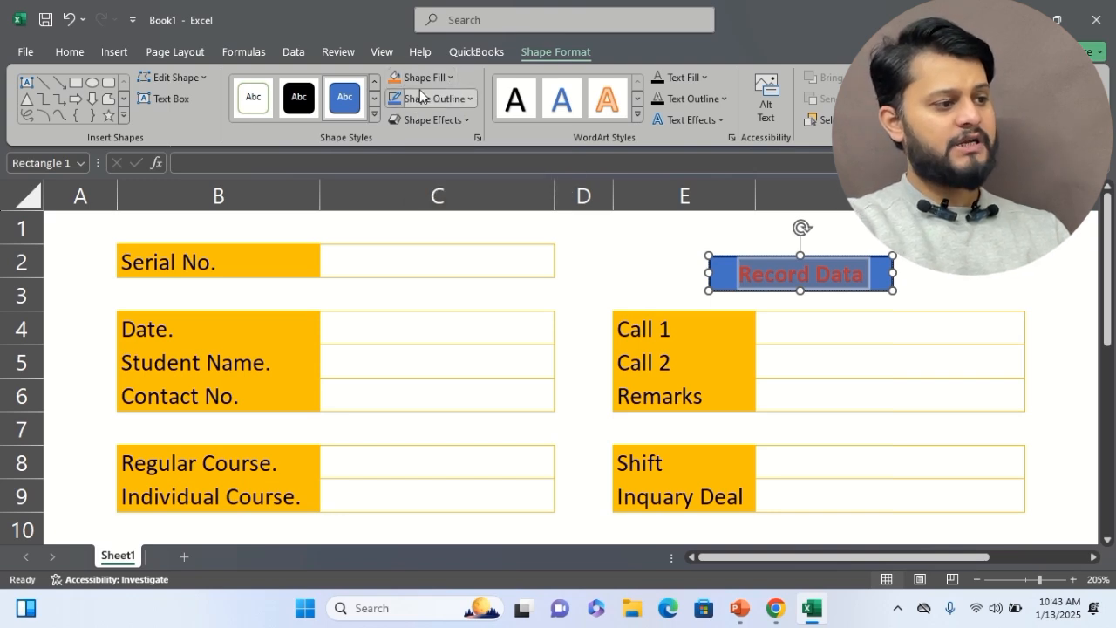
{"action": "left_click", "coordinate": [375, 114]}
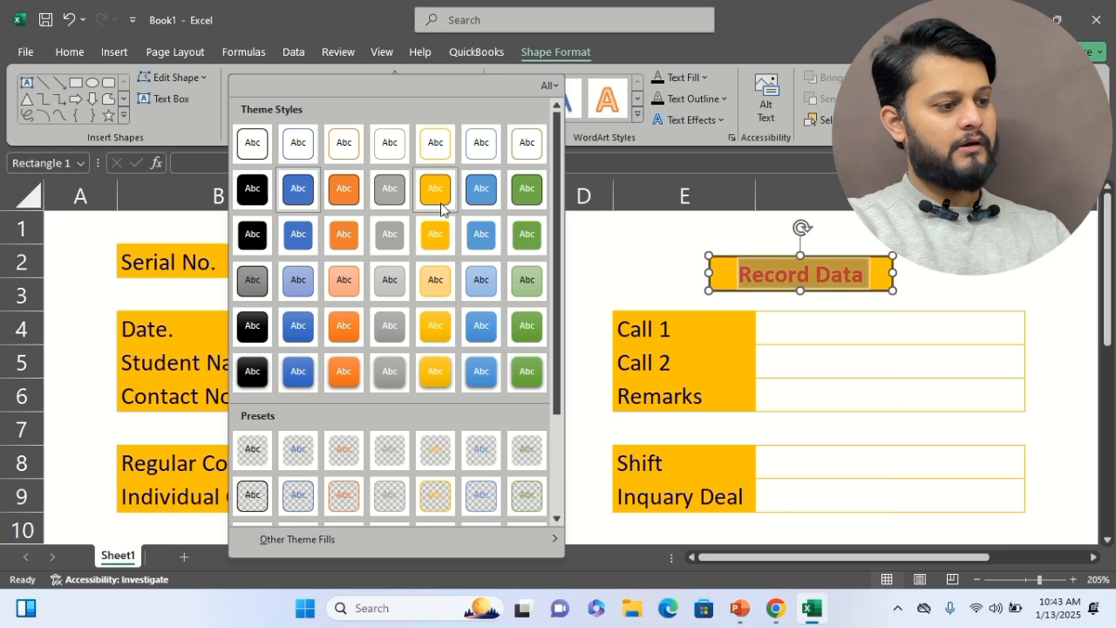
{"action": "left_click", "coordinate": [441, 377]}
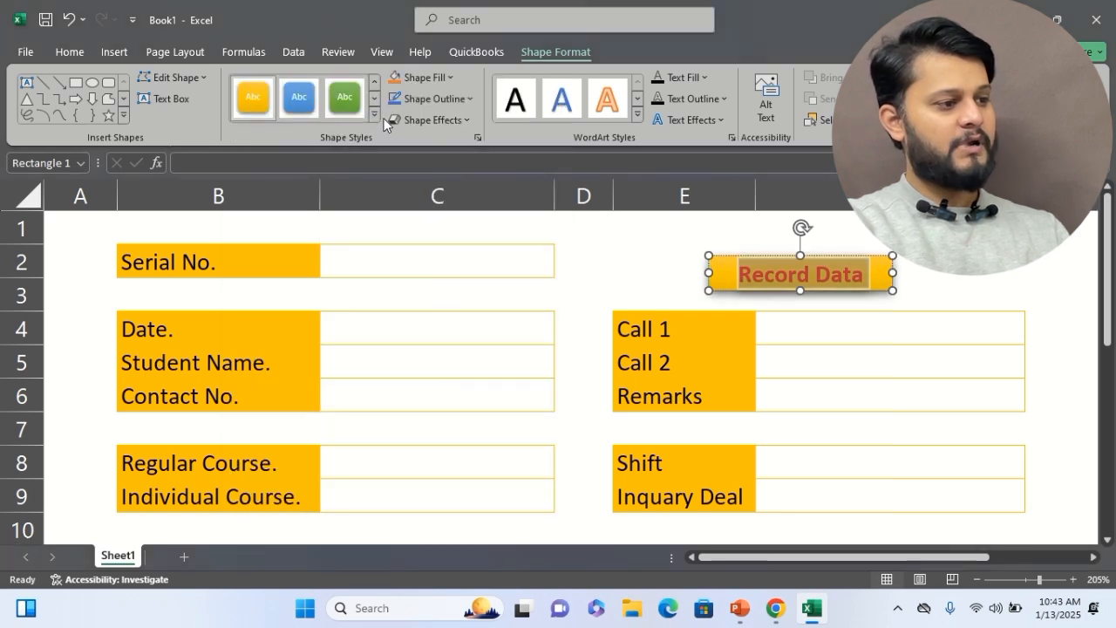
{"action": "left_click", "coordinate": [432, 120]}
{"action": "mouse_move", "coordinate": [462, 149]}
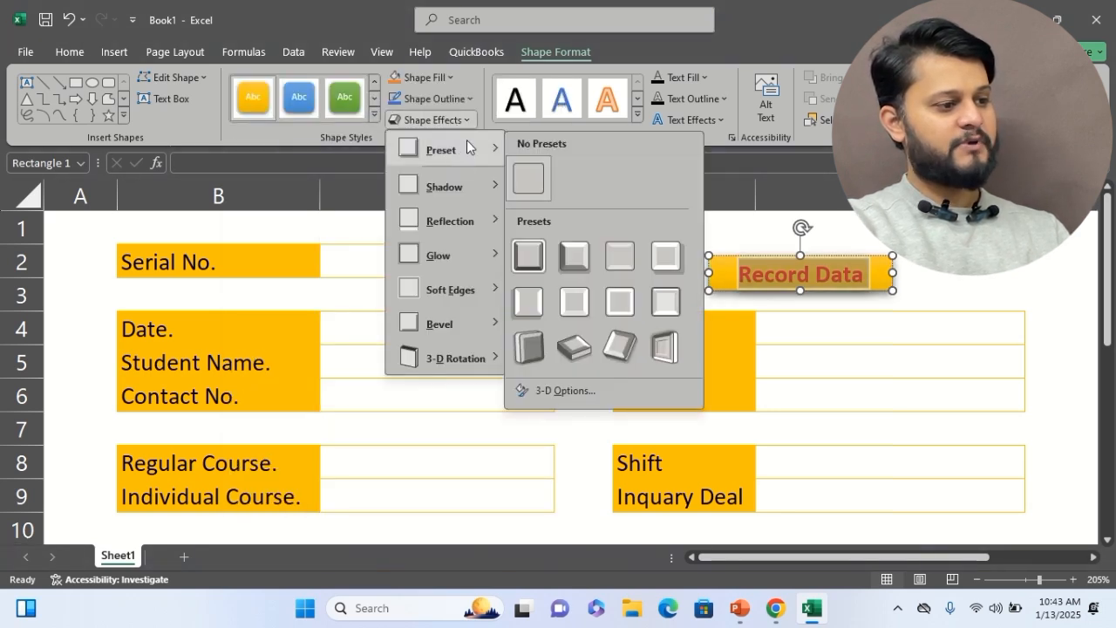
{"action": "left_click", "coordinate": [576, 251]}
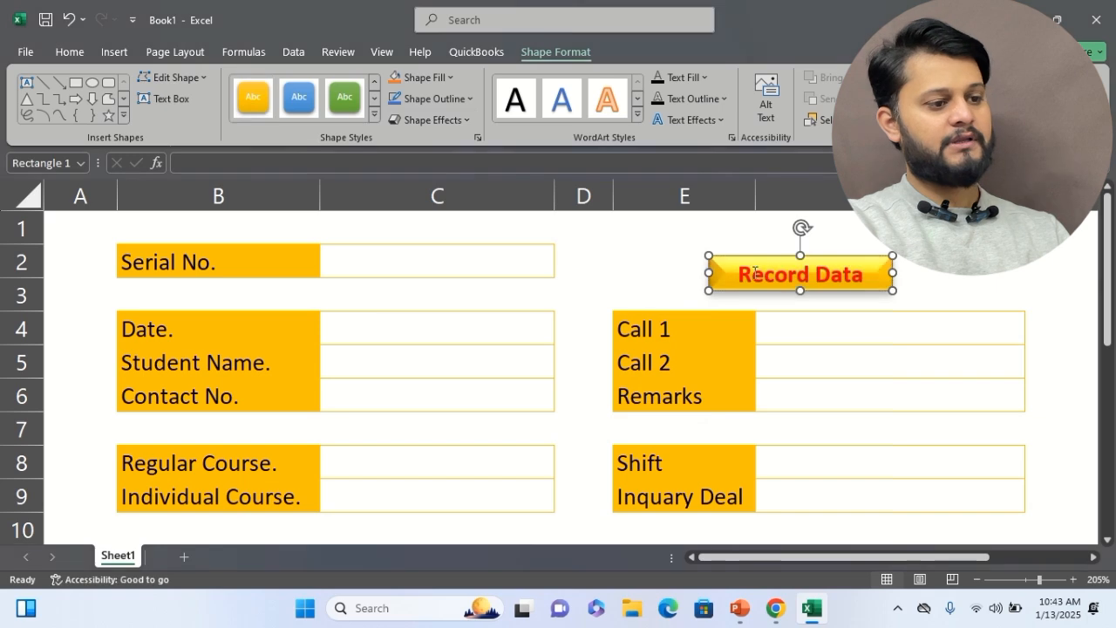
Step: Enlarge the "Record Data" shape slightly and place it in rows 2 and 3 above the call block
{"action": "left_click", "coordinate": [1025, 275]}
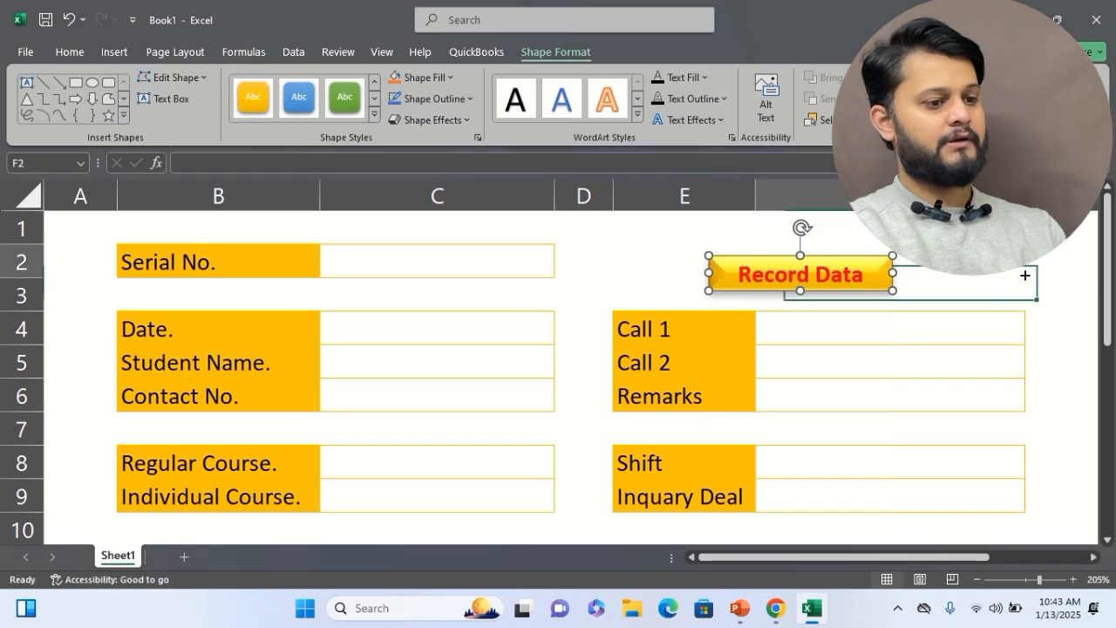
{"action": "left_click", "coordinate": [866, 272]}
{"action": "mouse_move", "coordinate": [891, 254]}
{"action": "left_mouse_down"}
{"action": "mouse_move", "coordinate": [913, 249]}
{"action": "mouse_move", "coordinate": [912, 259]}
{"action": "left_mouse_up"}
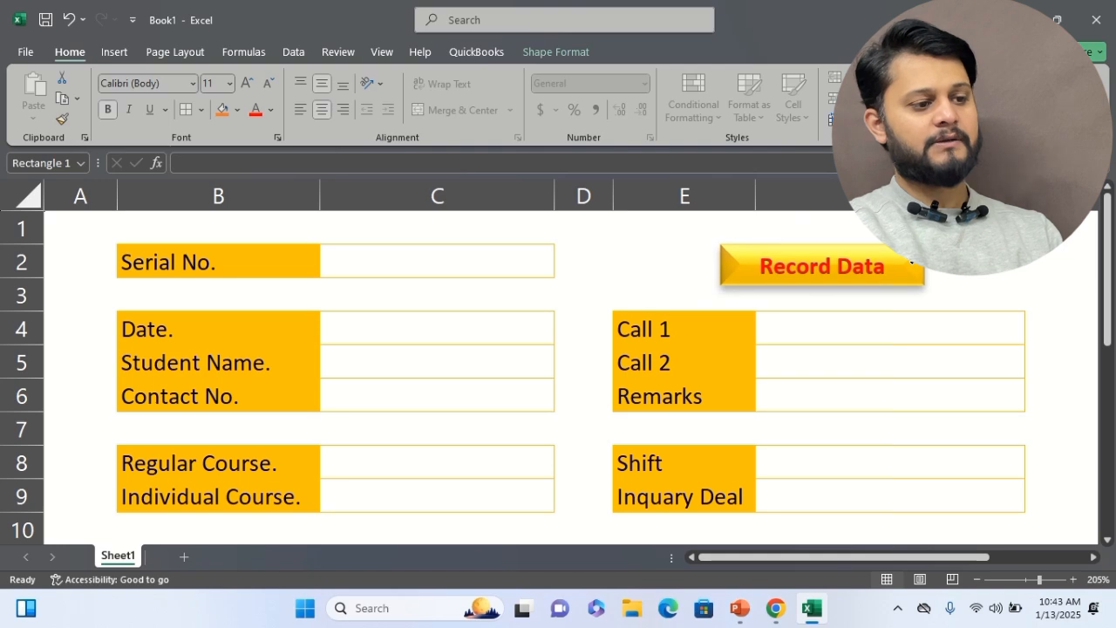
{"action": "left_click", "coordinate": [1042, 330]}
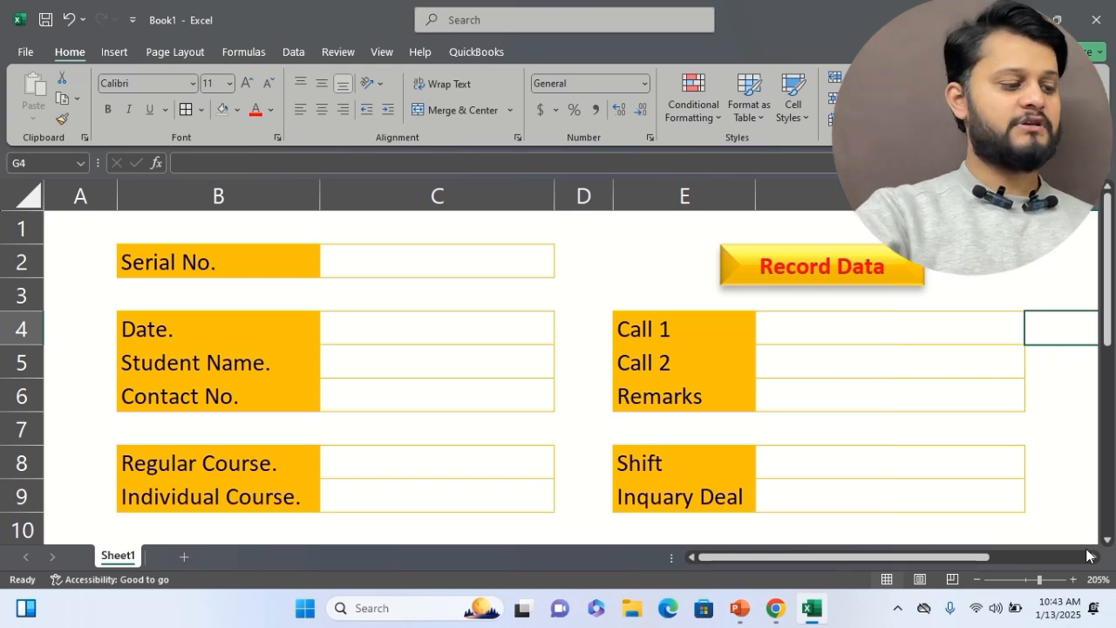
Step: Add a second worksheet zoomed to 175%, check the last row of column A, and select row 1
{"action": "left_click", "coordinate": [185, 559]}
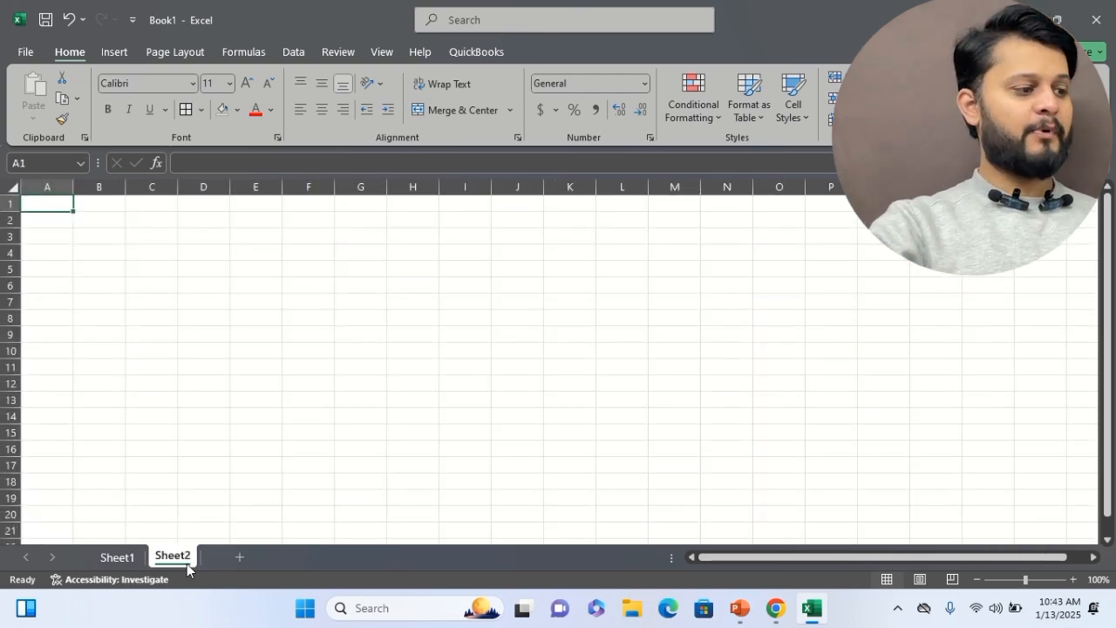
{"action": "scroll", "coordinate": [187, 563], "scroll_direction": "up", "scroll_amount": 5}
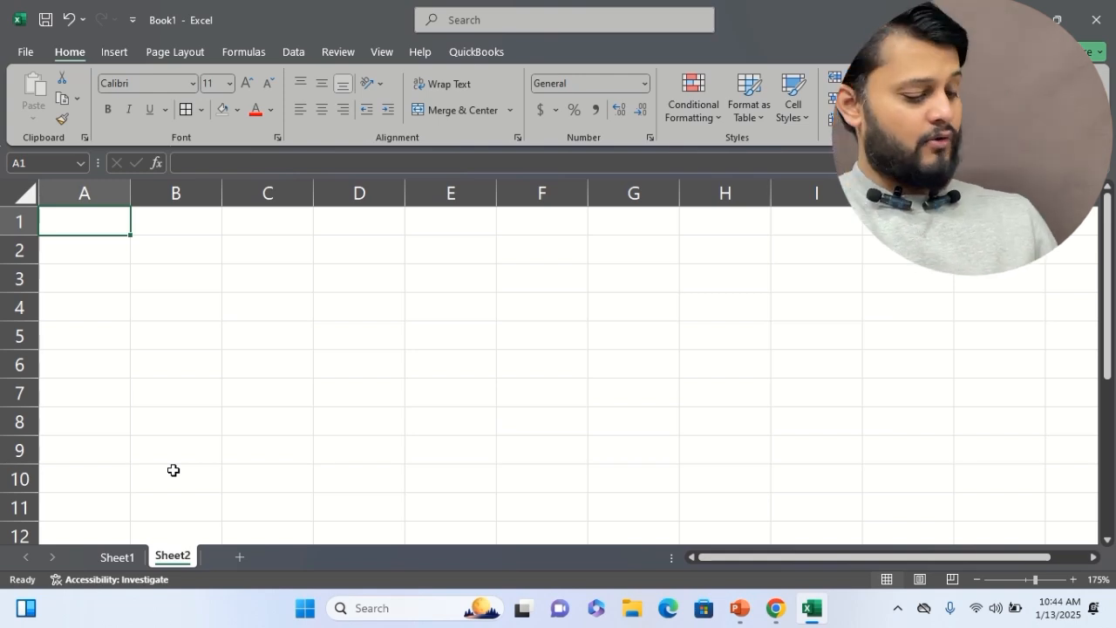
{"action": "key", "text": "ctrl+Down"}
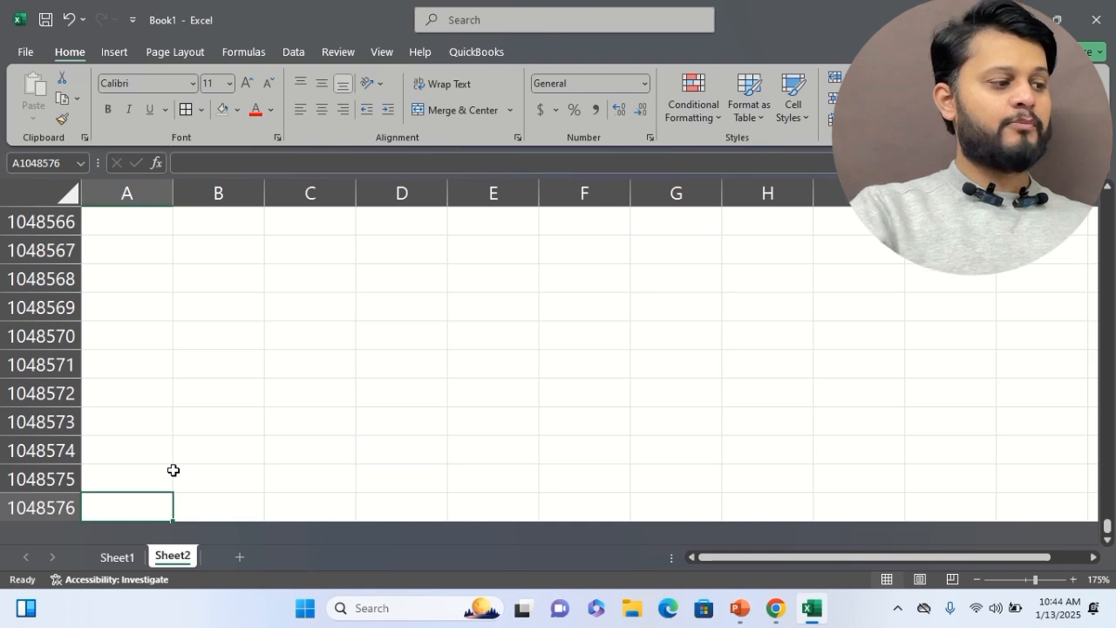
{"action": "key", "text": "ctrl+Up"}
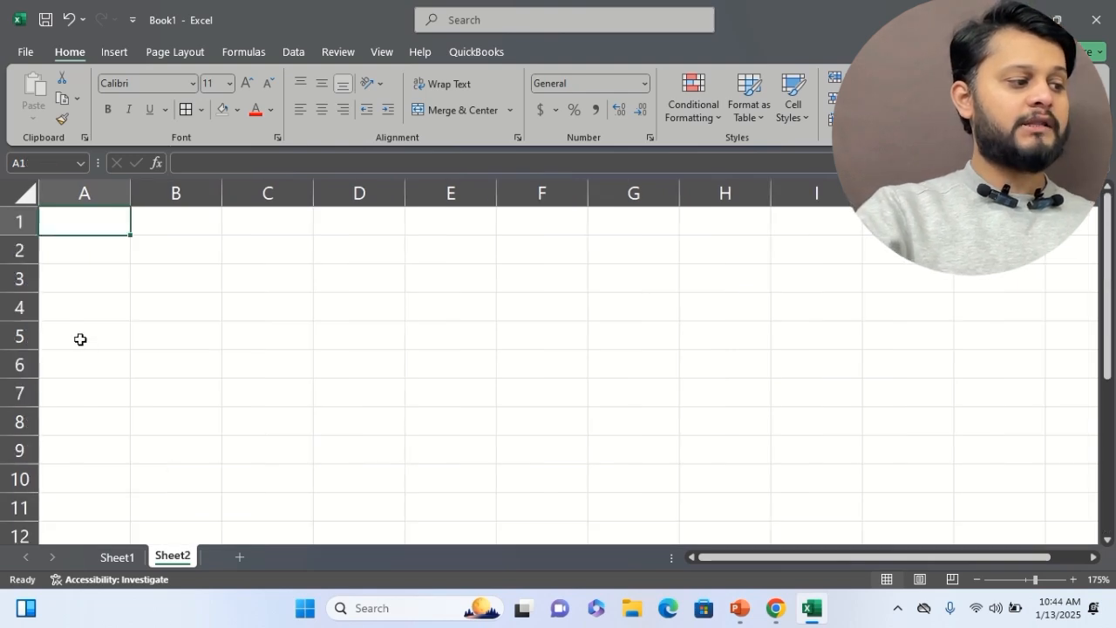
{"action": "left_click", "coordinate": [18, 224]}
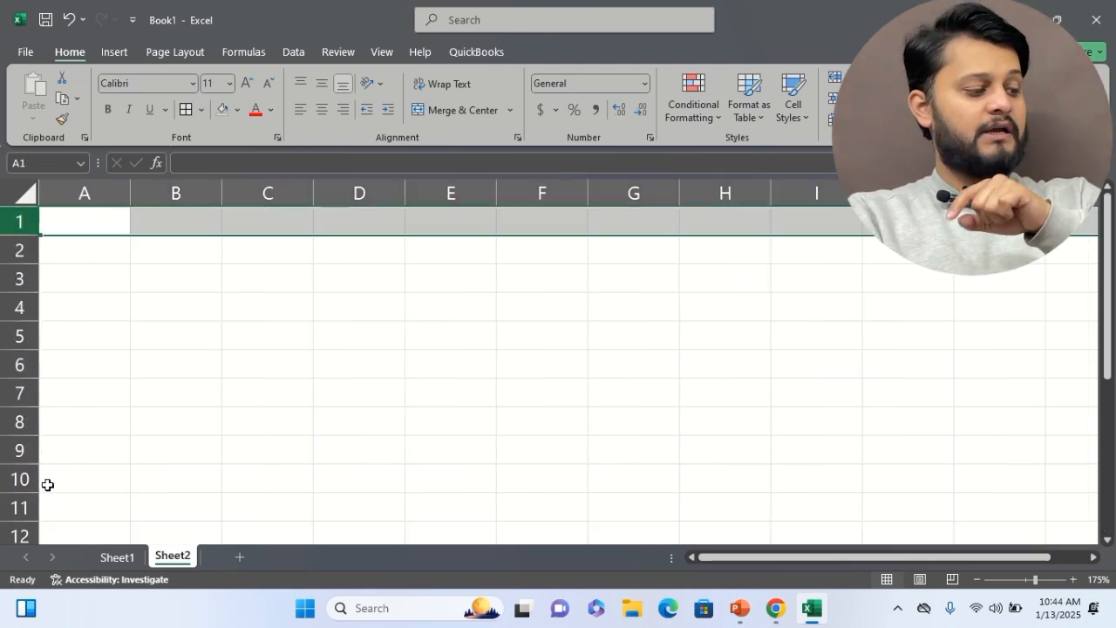
Step: Copy the form labels Serial No., Date, Student Name, Contact No., Regular Course and Individual Course from column B of Sheet1
{"action": "left_click", "coordinate": [104, 562]}
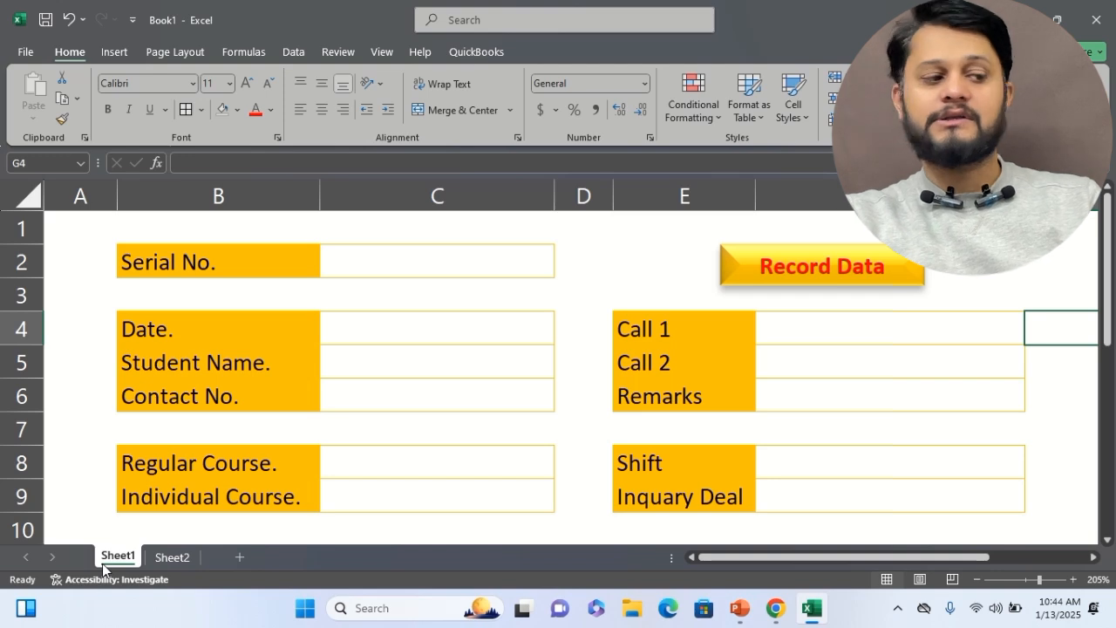
{"action": "left_click", "coordinate": [204, 270]}
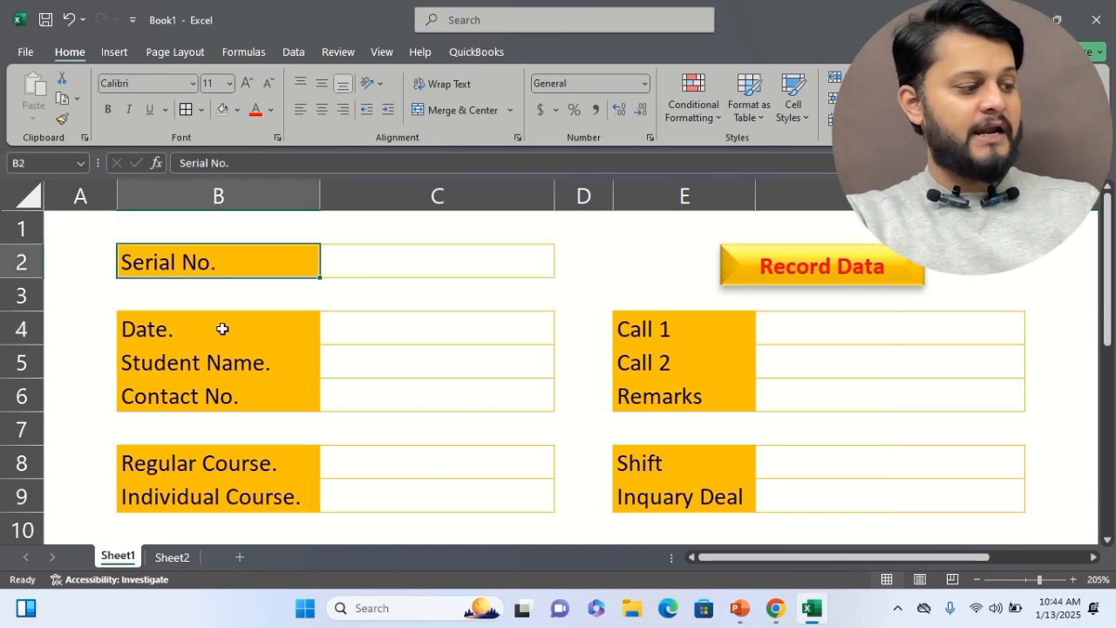
{"action": "left_click_drag", "start_coordinate": [226, 328], "coordinate": [240, 387]}
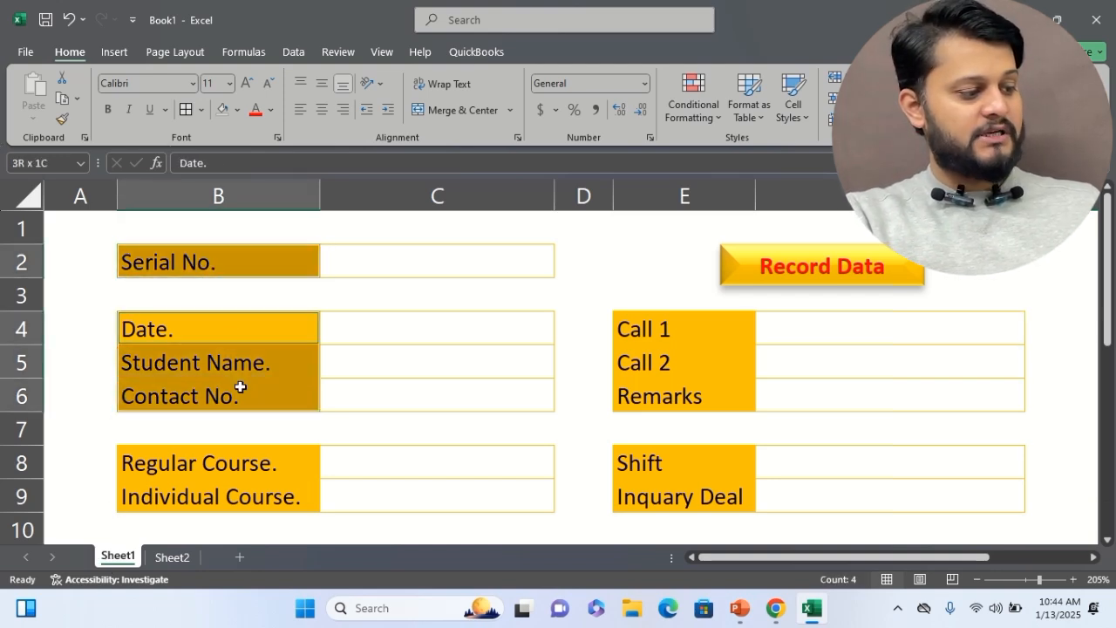
{"action": "left_click_drag", "start_coordinate": [243, 459], "coordinate": [244, 505]}
{"action": "key", "text": "ctrl+c"}
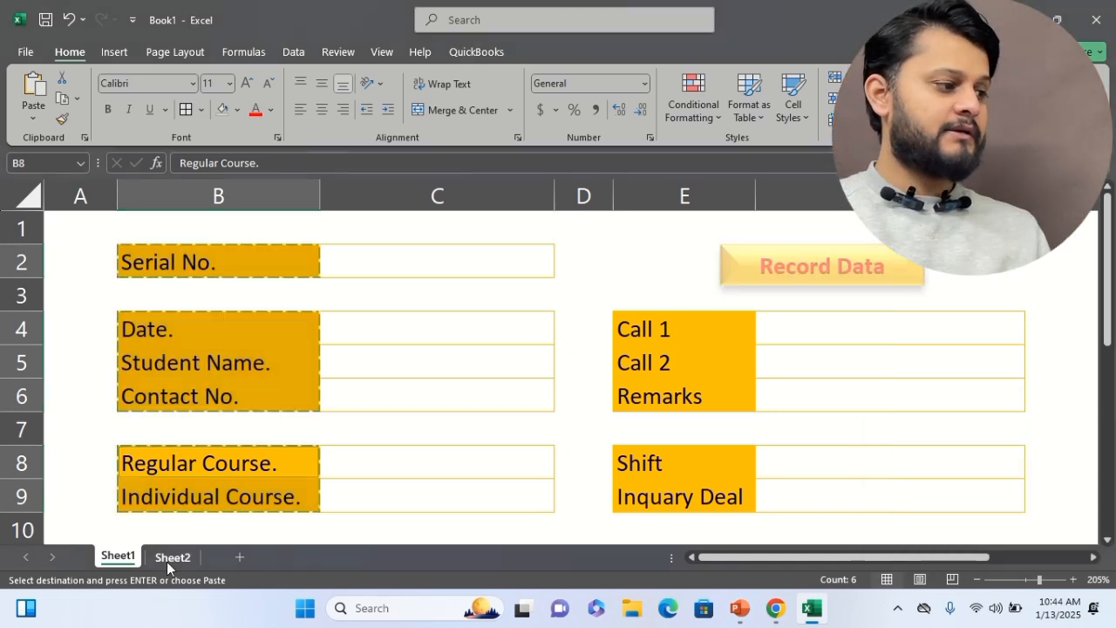
Step: Try a regular paste of the copied labels at cell A1 of Sheet2
{"action": "left_click", "coordinate": [169, 558]}
{"action": "left_click", "coordinate": [103, 226]}
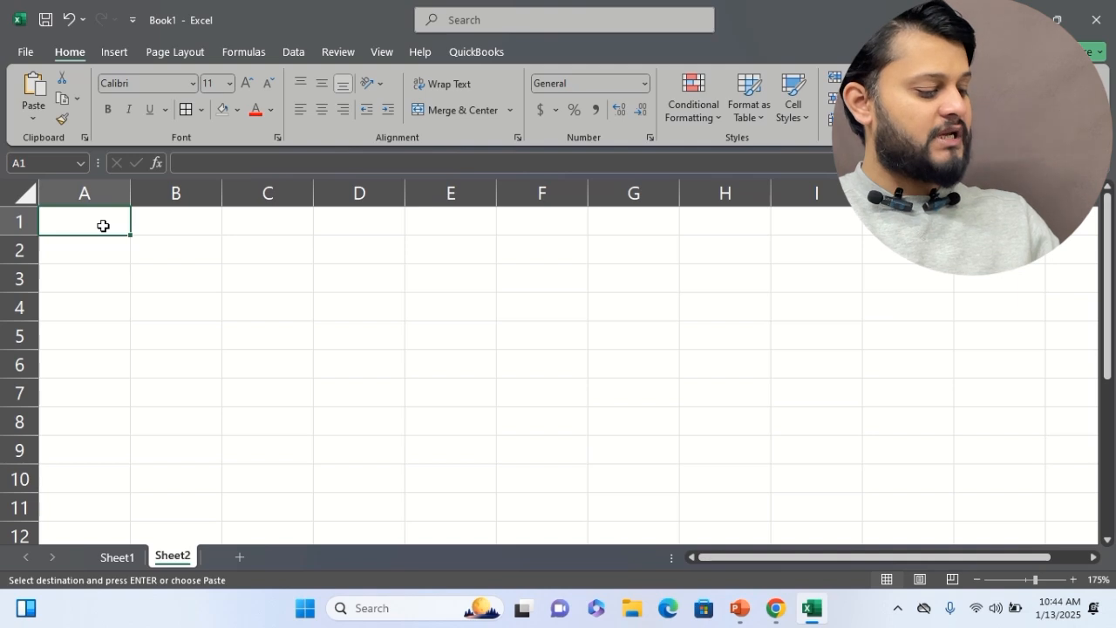
{"action": "key", "text": "ctrl+v"}
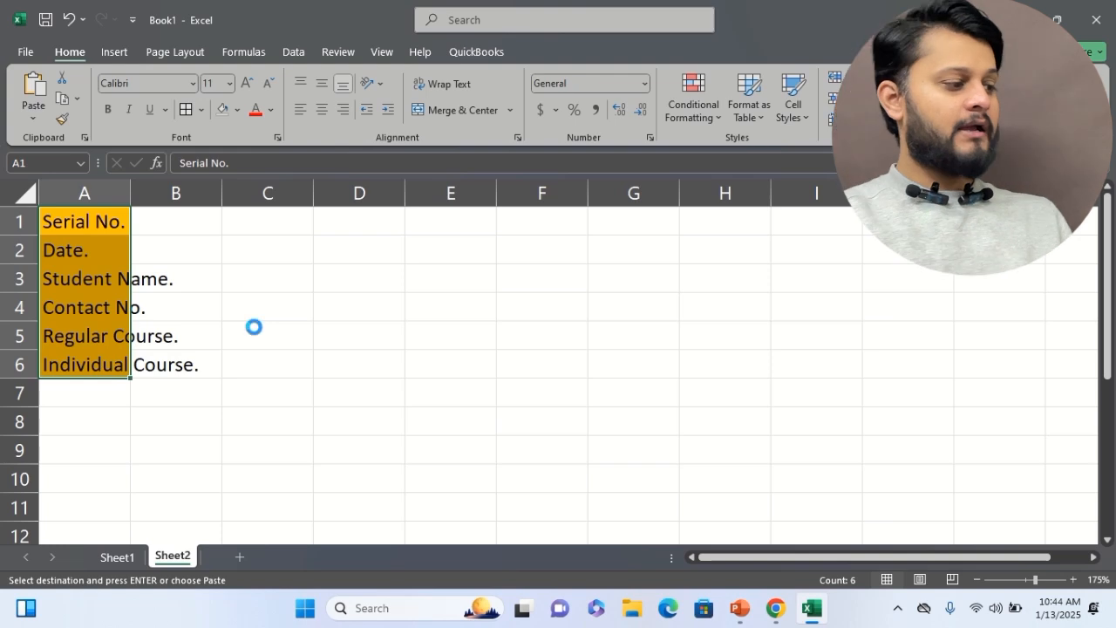
{"action": "key", "text": "ctrl+z"}
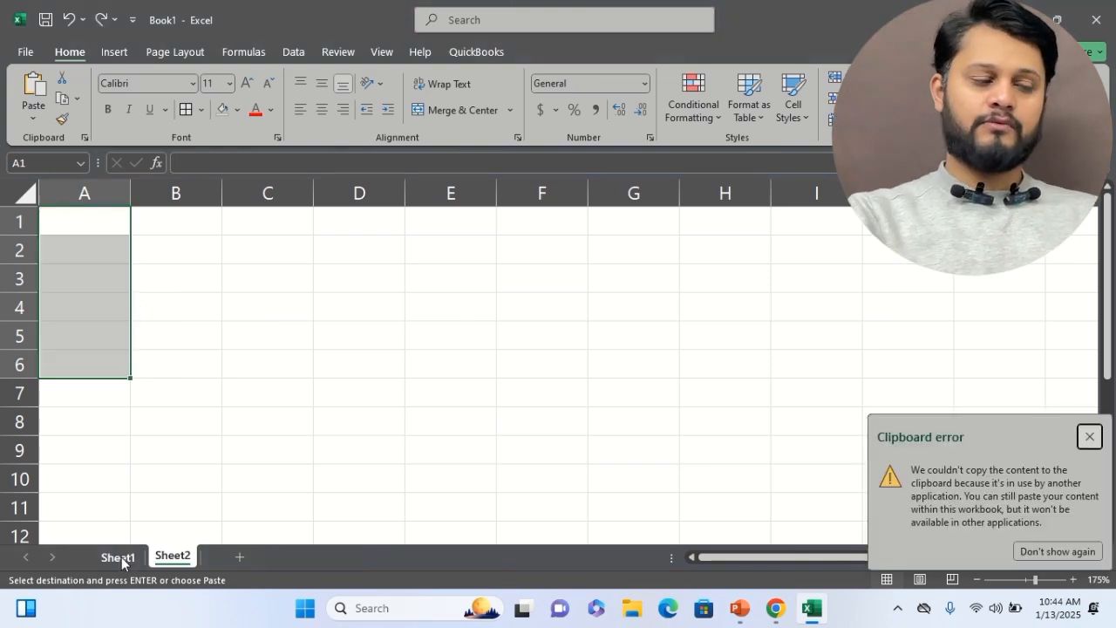
Step: Paste the copied column B labels transposed into Sheet2 as a header row starting at cell A1
{"action": "left_click", "coordinate": [118, 557]}
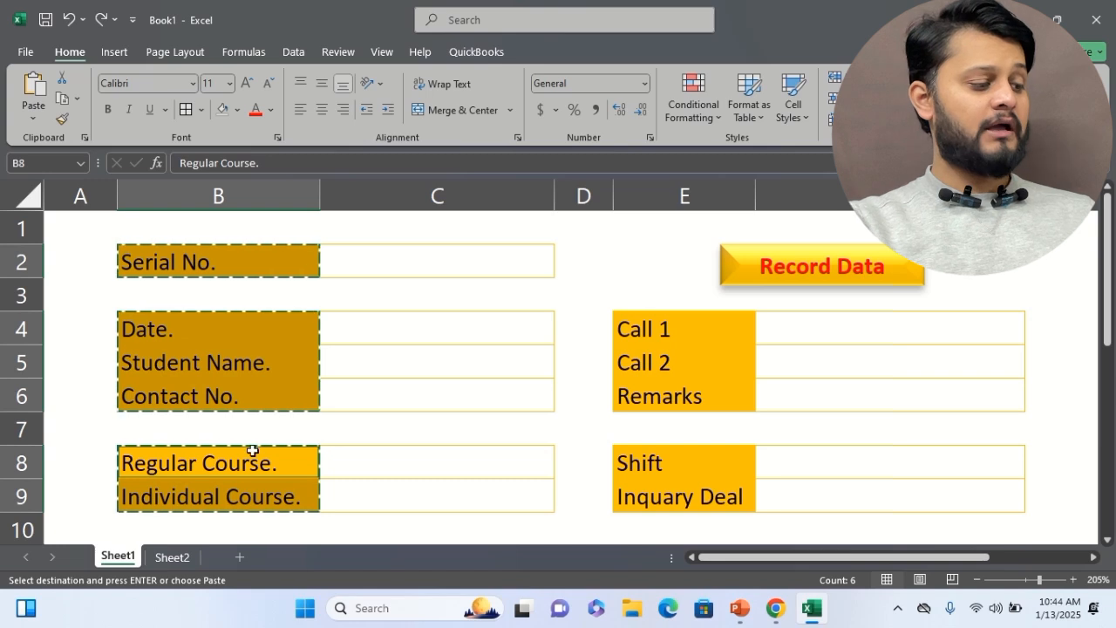
{"action": "left_click", "coordinate": [172, 556]}
{"action": "left_click", "coordinate": [113, 228]}
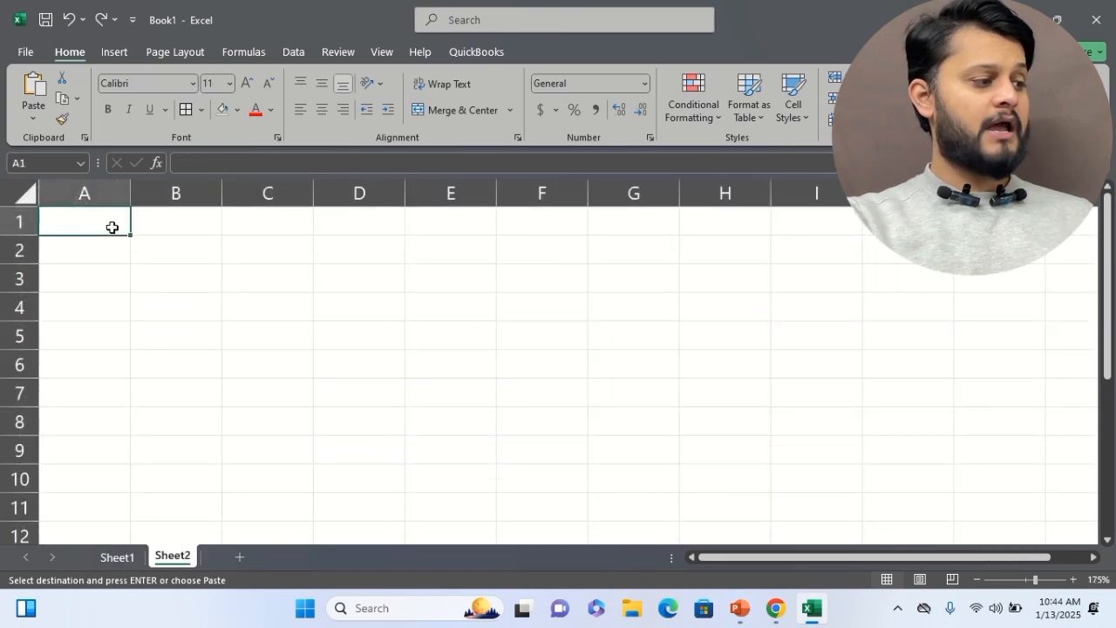
{"action": "left_click", "coordinate": [35, 122]}
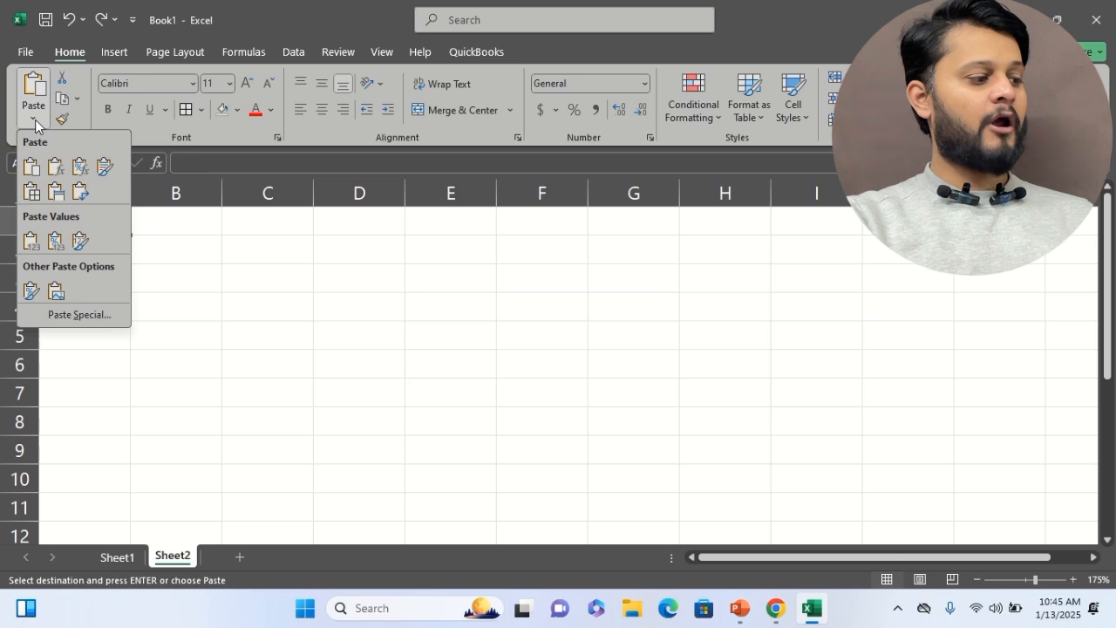
{"action": "left_click", "coordinate": [81, 315]}
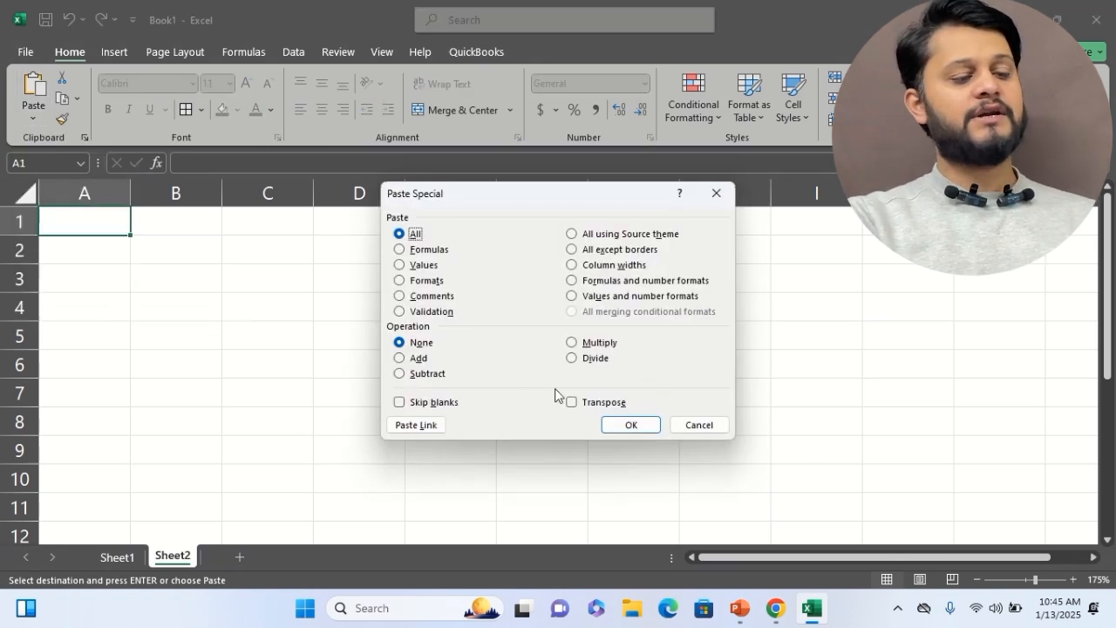
{"action": "left_click", "coordinate": [582, 406]}
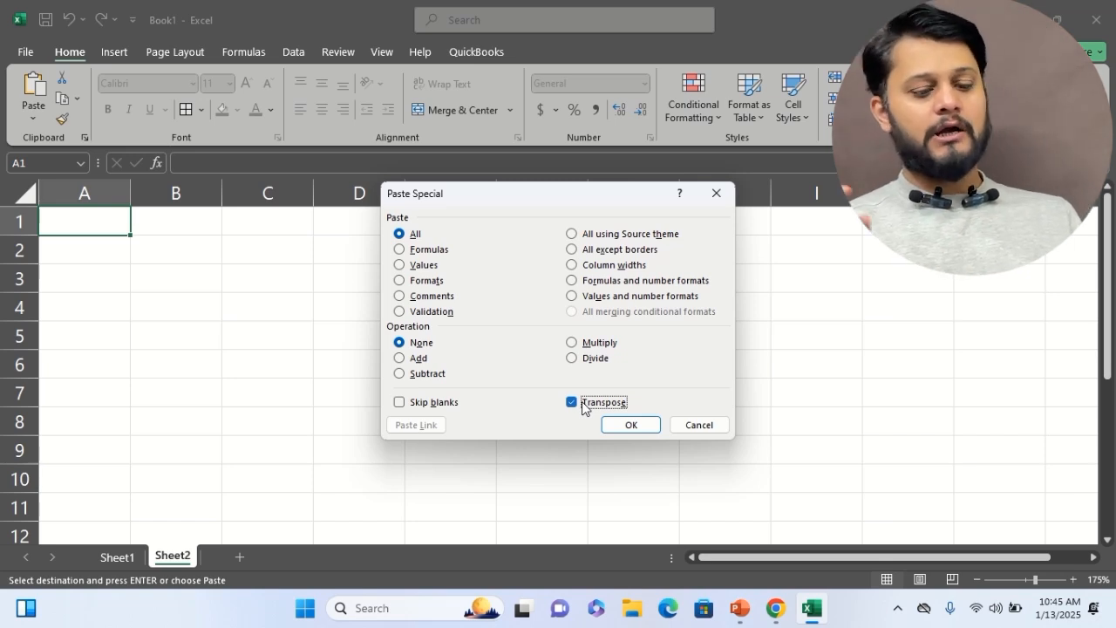
{"action": "left_click", "coordinate": [624, 424]}
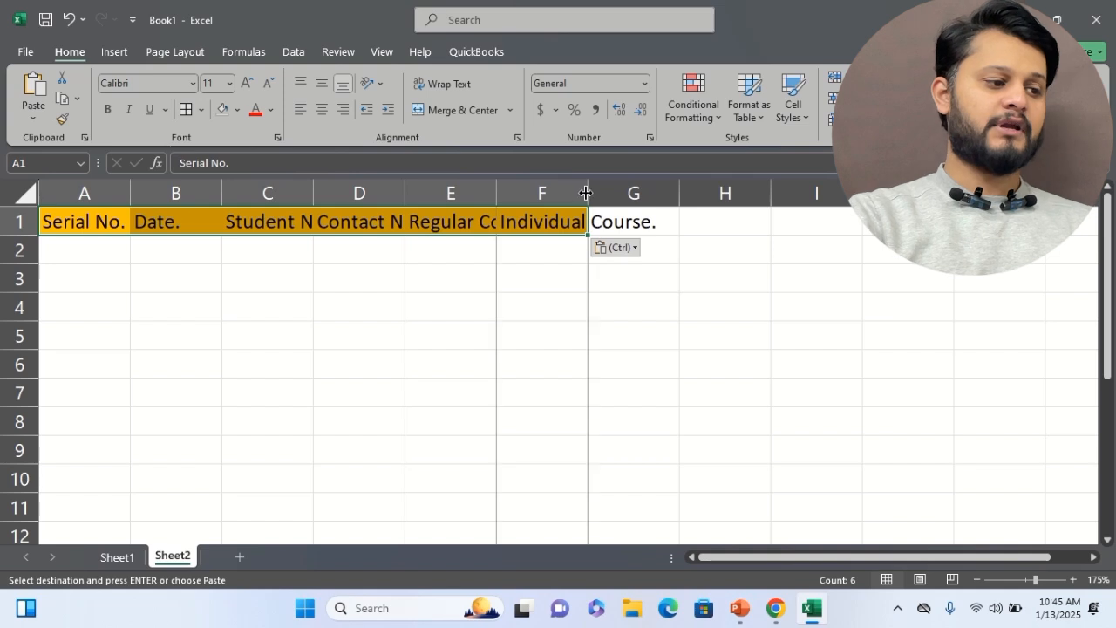
Step: Autofit the widths of columns C through F on Sheet2 to their header text
{"action": "double_click", "coordinate": [587, 193]}
{"action": "double_click", "coordinate": [497, 187]}
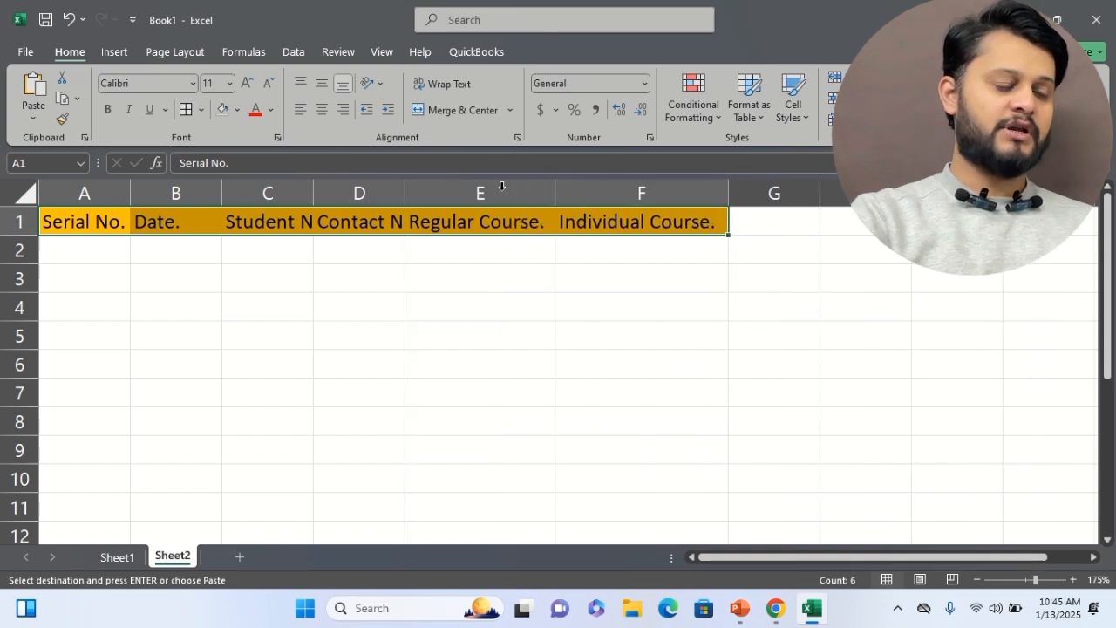
{"action": "double_click", "coordinate": [404, 189]}
{"action": "double_click", "coordinate": [314, 192]}
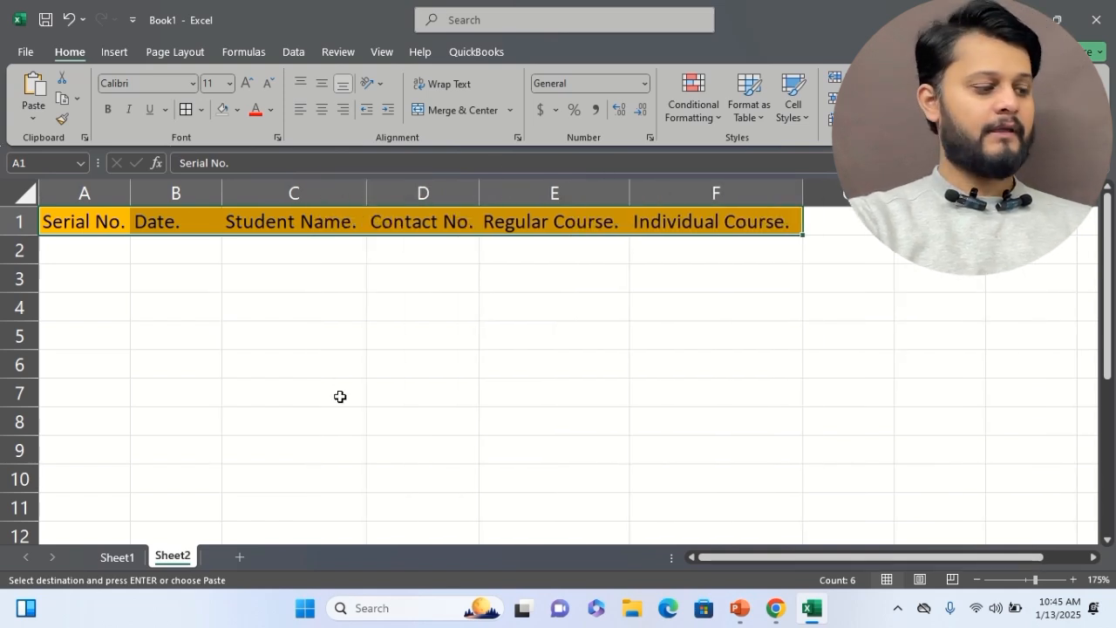
Step: Copy the labels Call 1, Call 2, Remarks, Shift and Inquary Deal from column E of Sheet1
{"action": "left_click", "coordinate": [106, 562]}
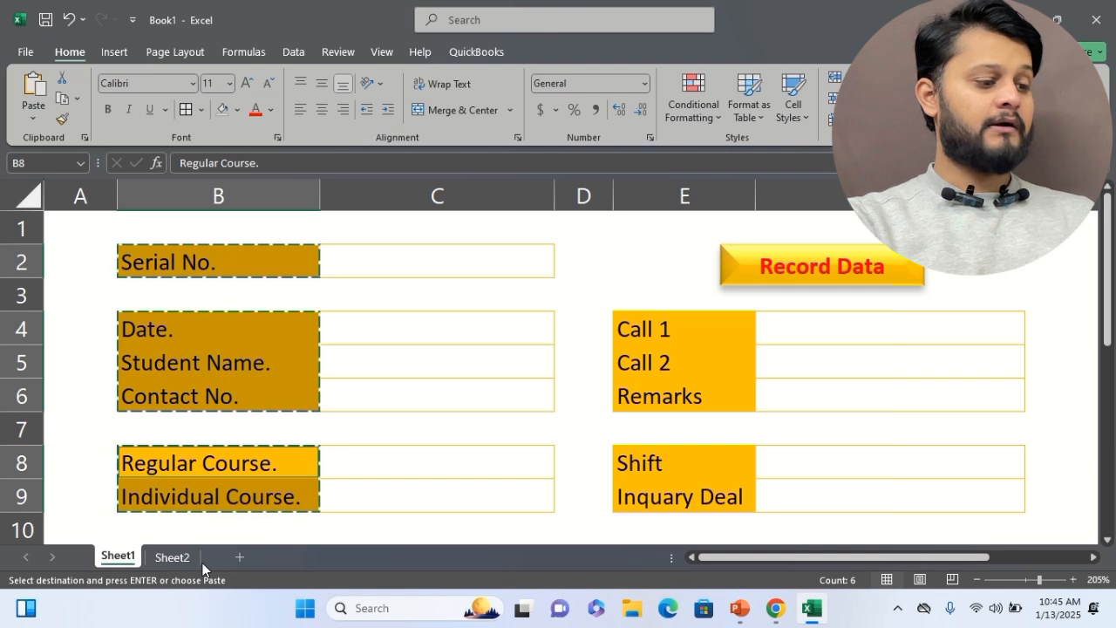
{"action": "key", "text": "Escape"}
{"action": "left_click", "coordinate": [620, 234]}
{"action": "left_click_drag", "start_coordinate": [672, 327], "coordinate": [680, 394]}
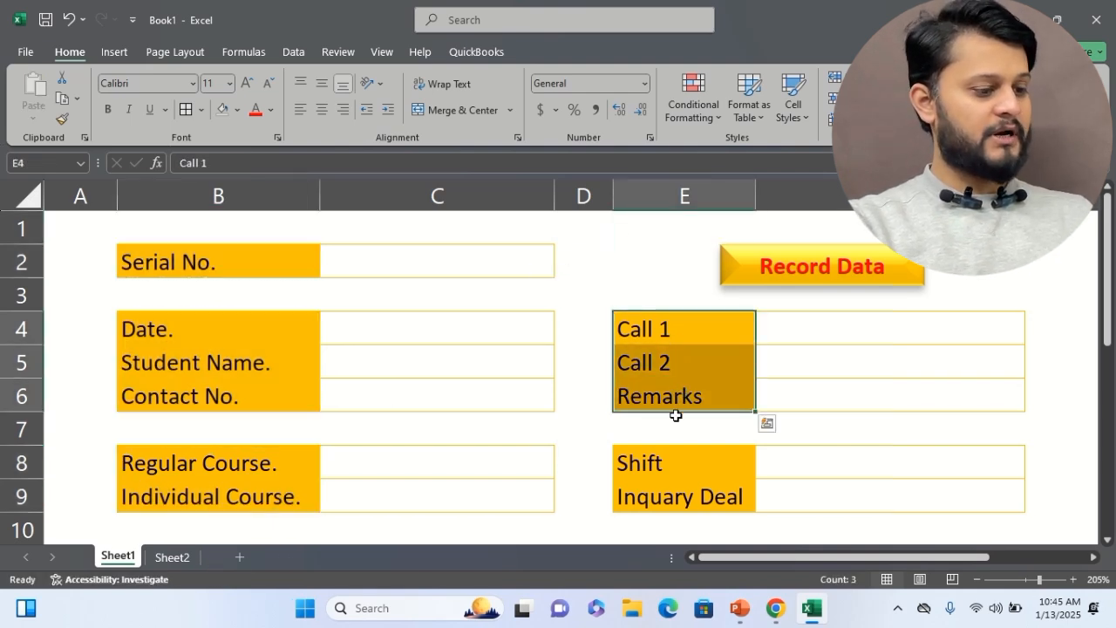
{"action": "left_click", "coordinate": [668, 466], "text": "ctrl"}
{"action": "left_click_drag", "start_coordinate": [668, 472], "coordinate": [668, 496]}
{"action": "key", "text": "ctrl+c"}
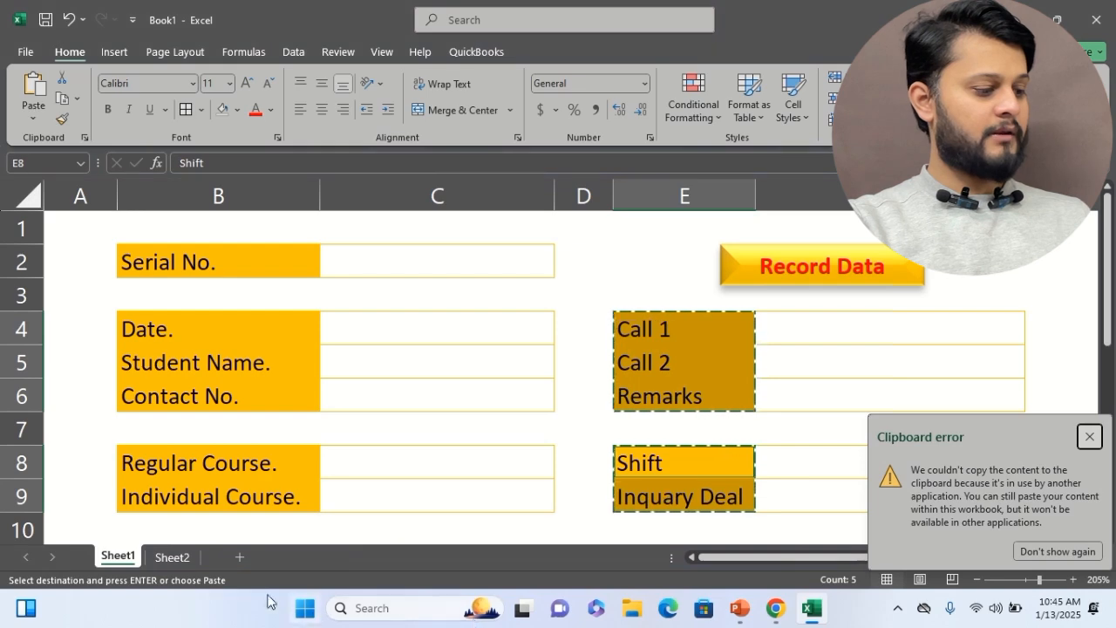
Step: Paste the copied column E labels transposed into row 1 of Sheet2 starting at cell G1
{"action": "left_click", "coordinate": [178, 558]}
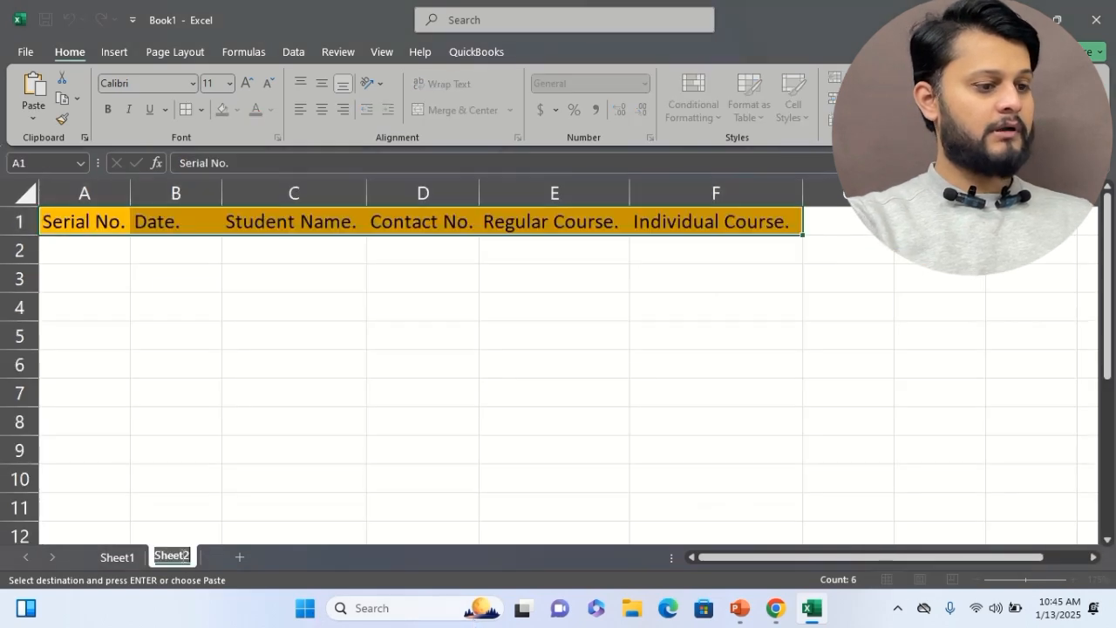
{"action": "left_click", "coordinate": [838, 221]}
{"action": "right_click", "coordinate": [839, 225]}
{"action": "left_click", "coordinate": [876, 233]}
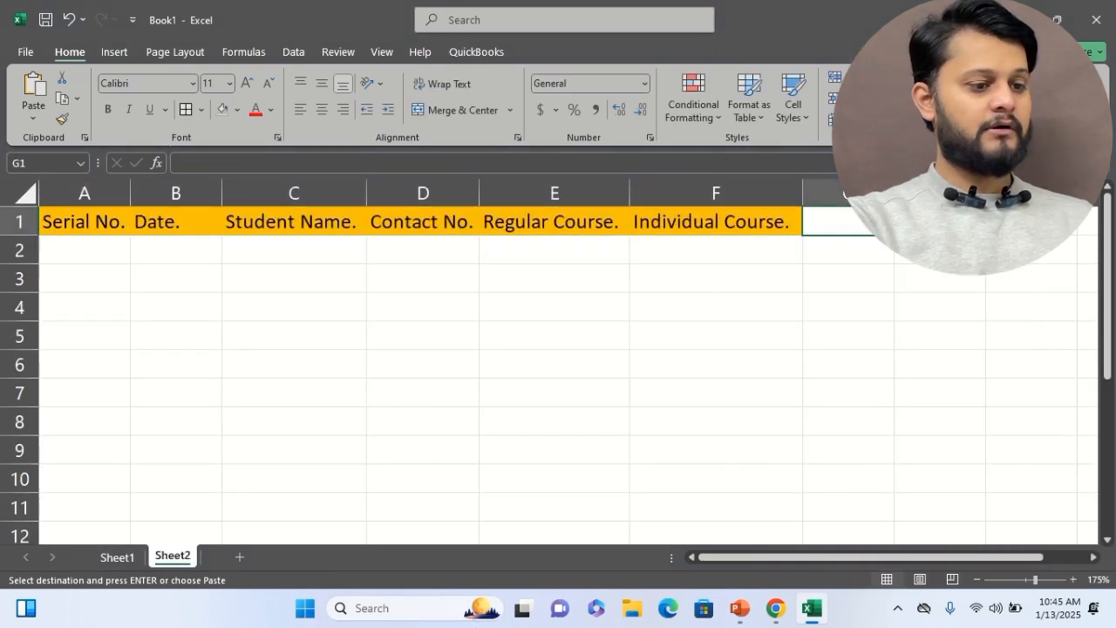
{"action": "left_click", "coordinate": [944, 340]}
{"action": "left_click", "coordinate": [956, 361]}
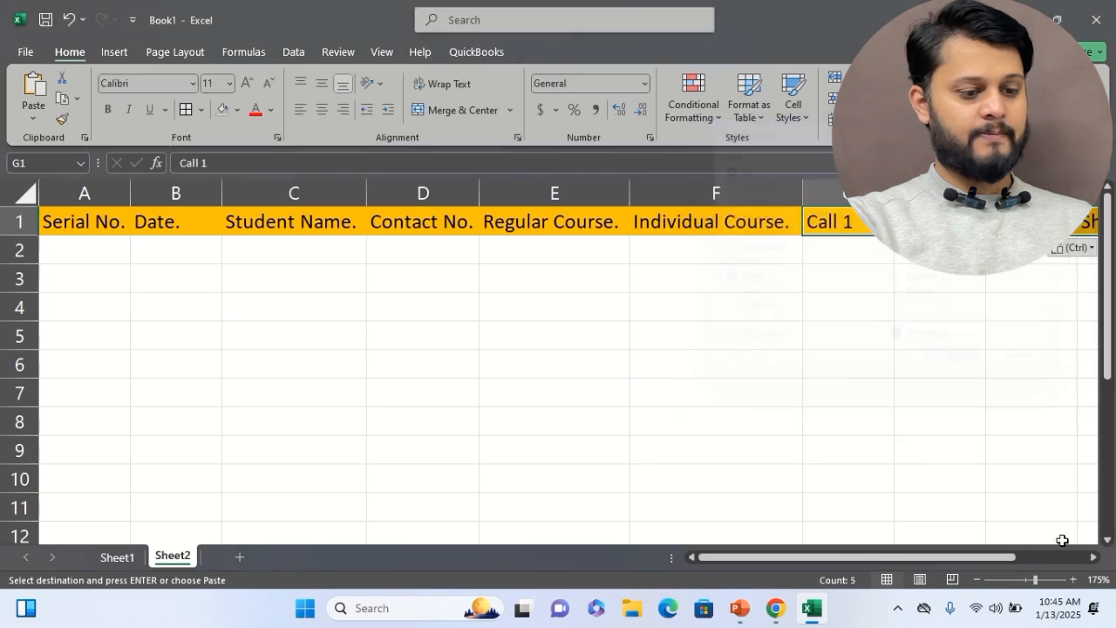
{"action": "left_click", "coordinate": [1094, 557]}
{"action": "left_click", "coordinate": [1094, 557]}
{"action": "left_click", "coordinate": [1094, 557]}
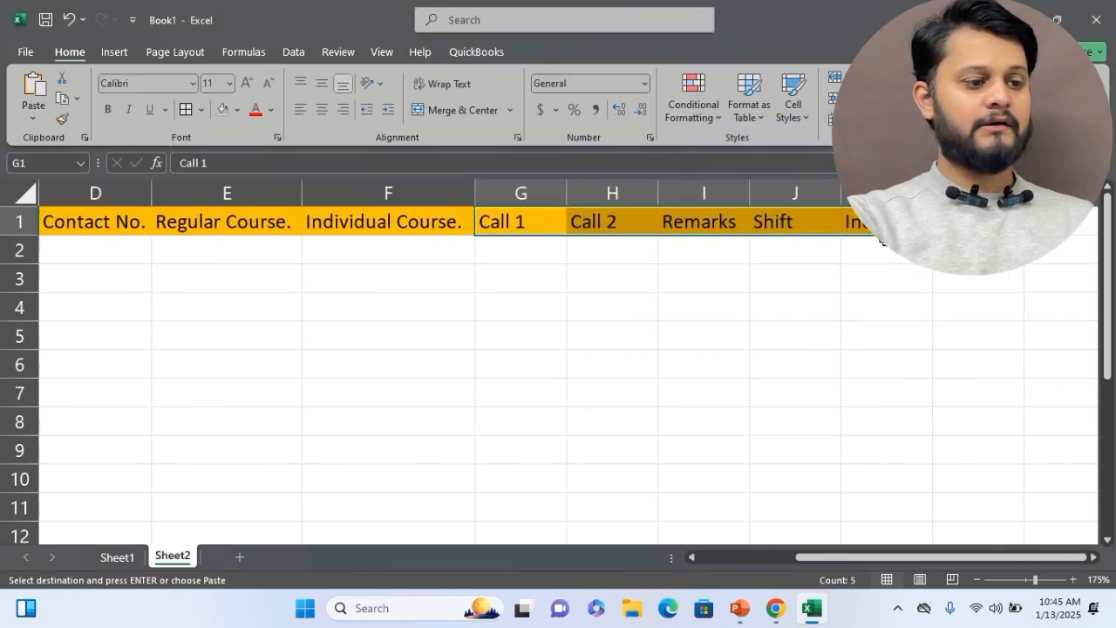
Step: Center the header cells A1 to K1 on Sheet2 horizontally and vertically
{"action": "left_click", "coordinate": [884, 271]}
{"action": "left_click_drag", "start_coordinate": [880, 225], "coordinate": [13, 227]}
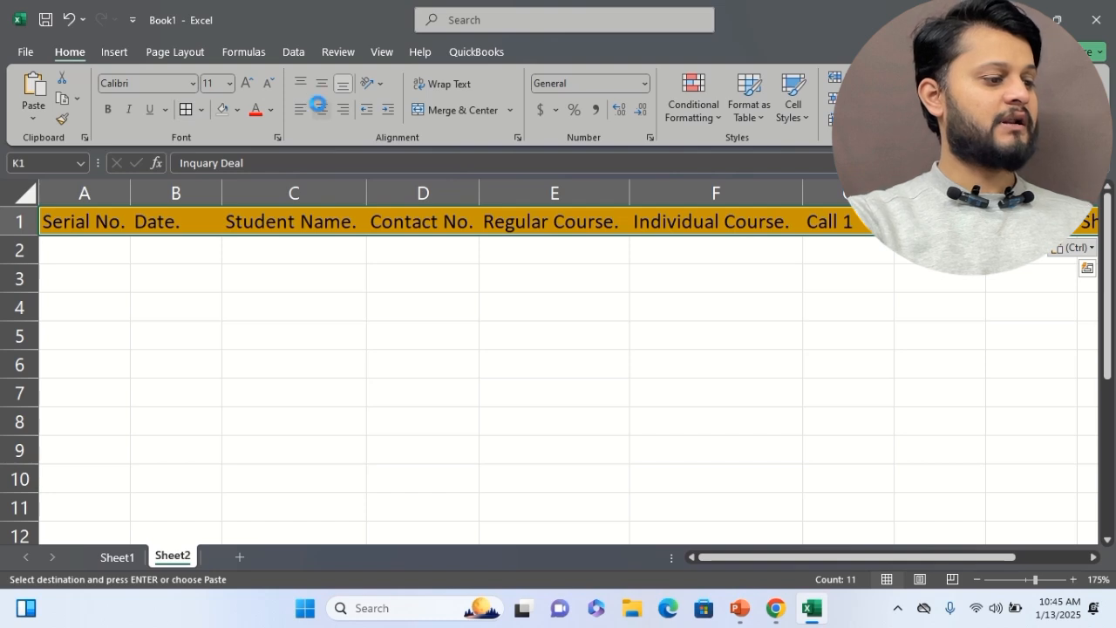
{"action": "left_click", "coordinate": [318, 105]}
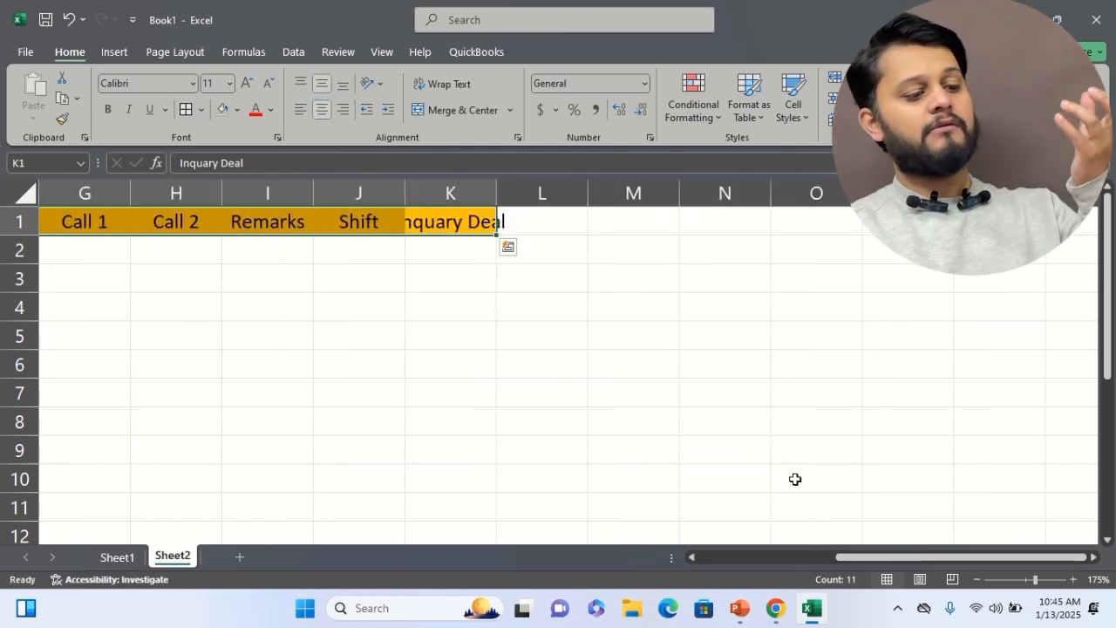
{"action": "scroll", "coordinate": [531, 536], "scroll_direction": "left", "scroll_amount": 6}
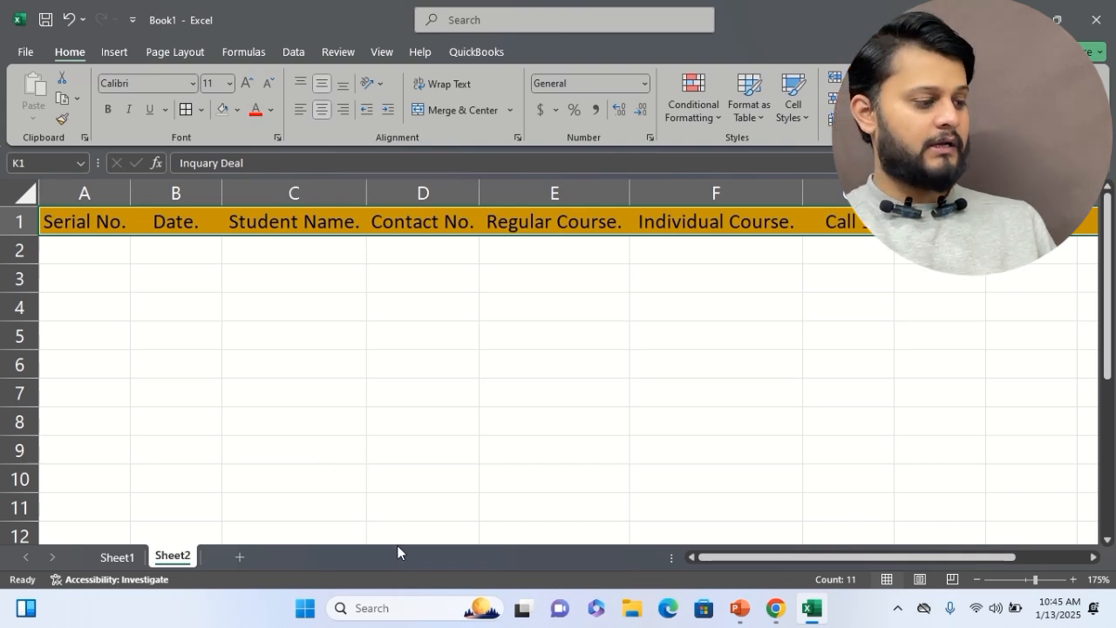
Step: Enter 1001 as the serial number in cell C2 of the form on Sheet1
{"action": "left_click", "coordinate": [129, 558]}
{"action": "left_click", "coordinate": [392, 262]}
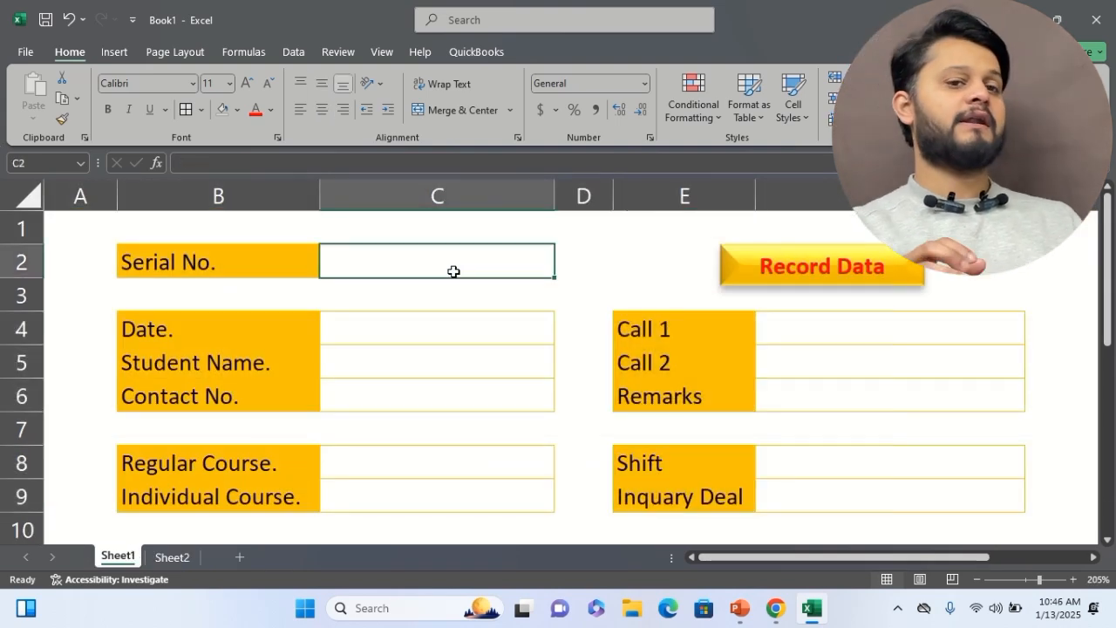
{"action": "type", "text": "1001"}
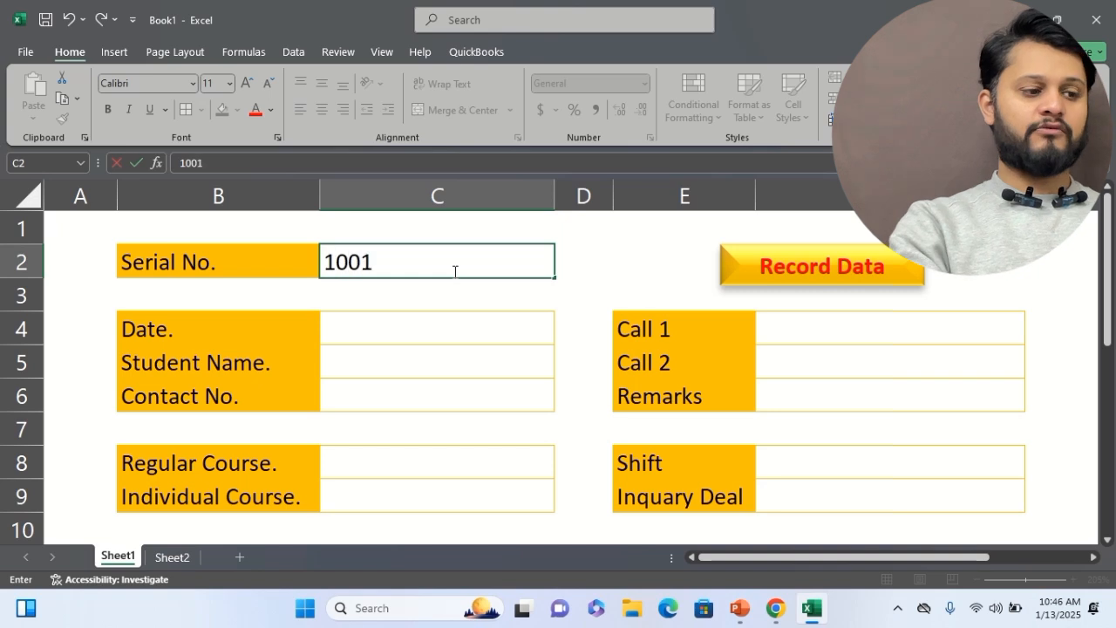
{"action": "key", "text": "Return"}
{"action": "key", "text": "Return"}
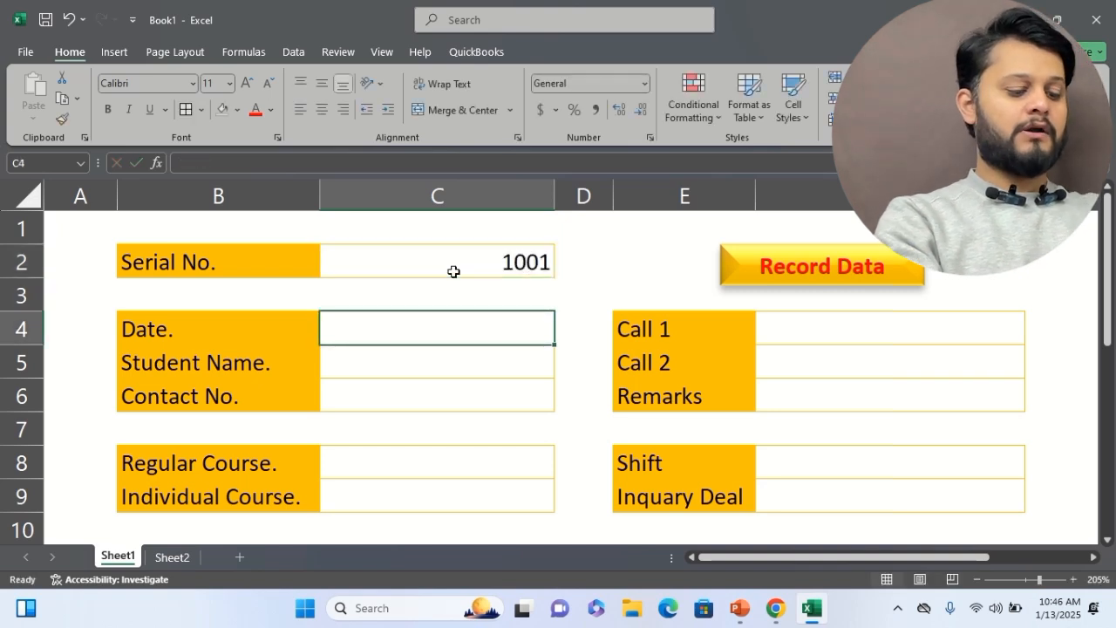
Step: Fill the form's Date field in cell C4 with the formula =TODAY()
{"action": "type", "text": "=today"}
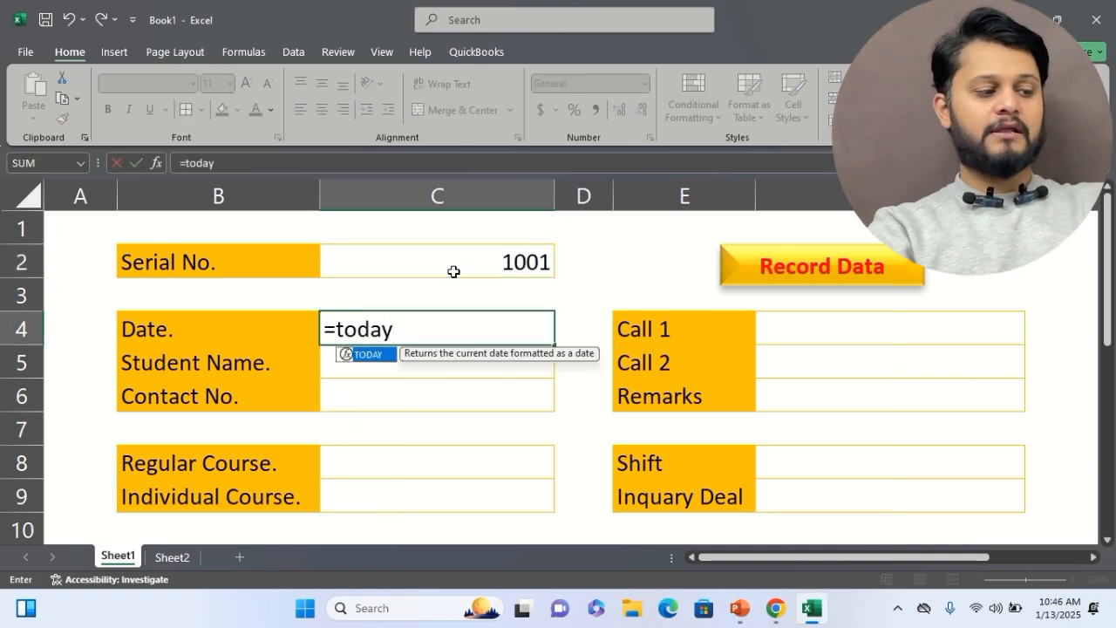
{"action": "type", "text": "(0"}
{"action": "key", "text": "Return"}
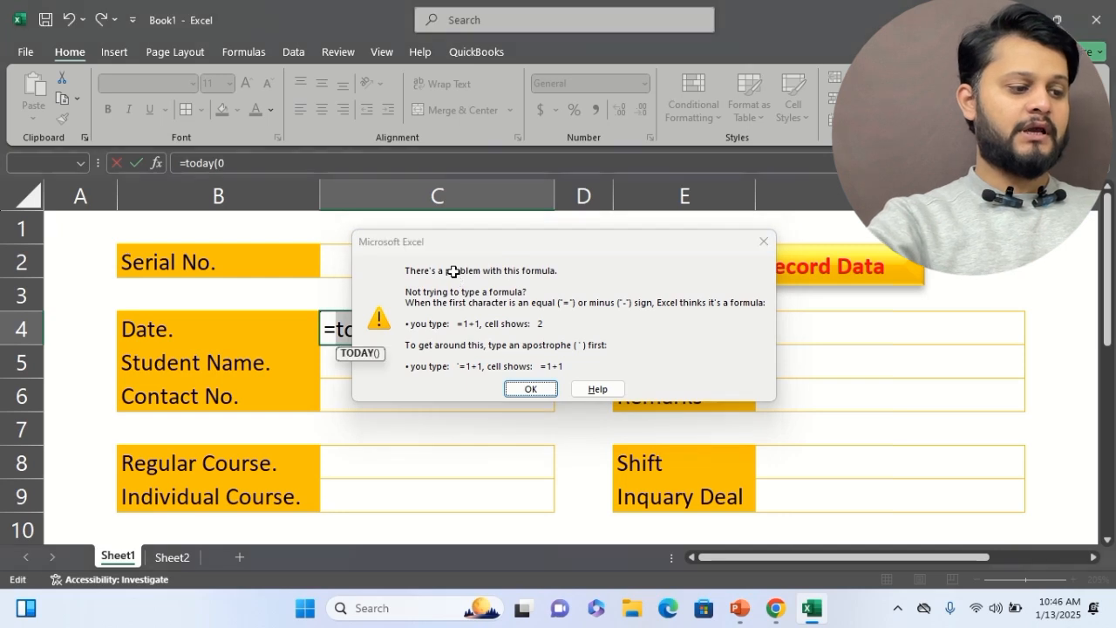
{"action": "key", "text": "Return"}
{"action": "key", "text": "BackSpace"}
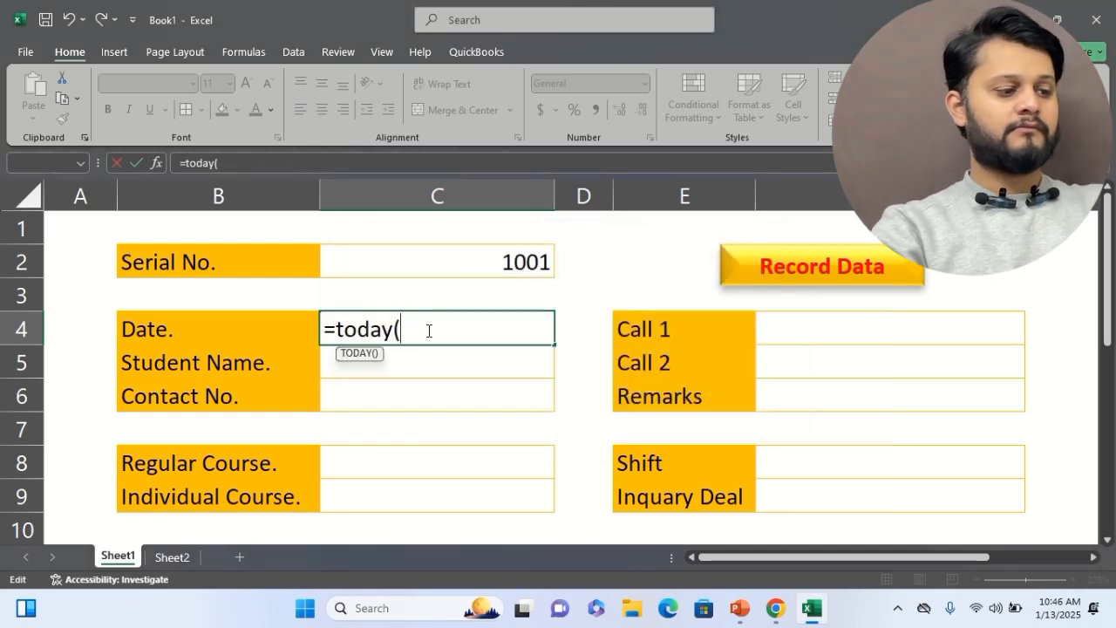
{"action": "key", "text": "Return"}
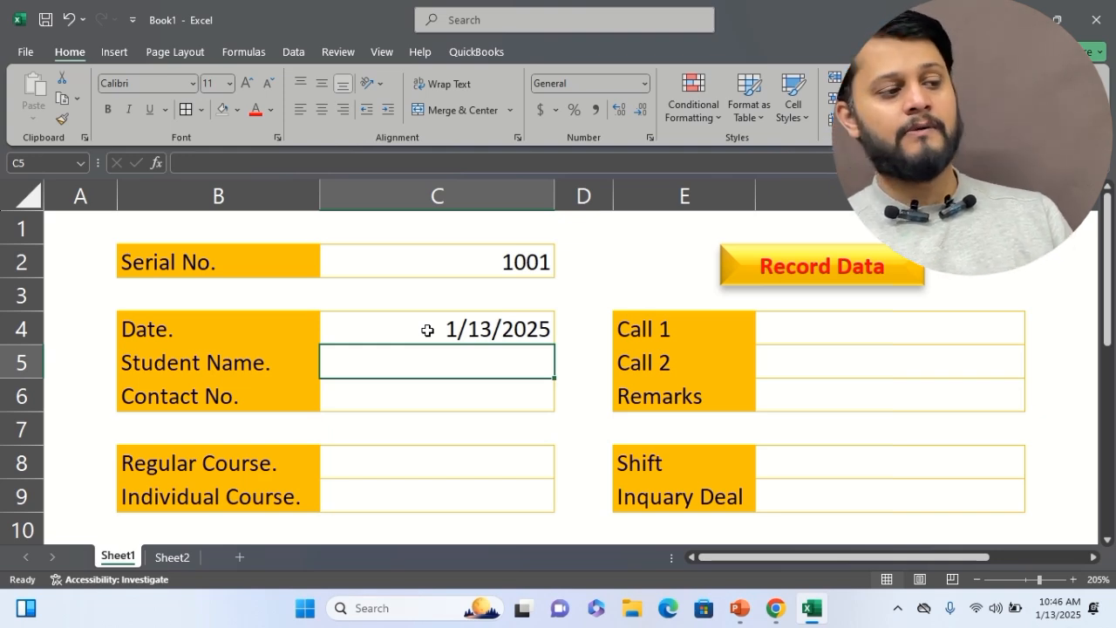
Step: Format the date in cell C4 with the long date type *Wednesday, March 14, 2012
{"action": "left_click", "coordinate": [470, 319]}
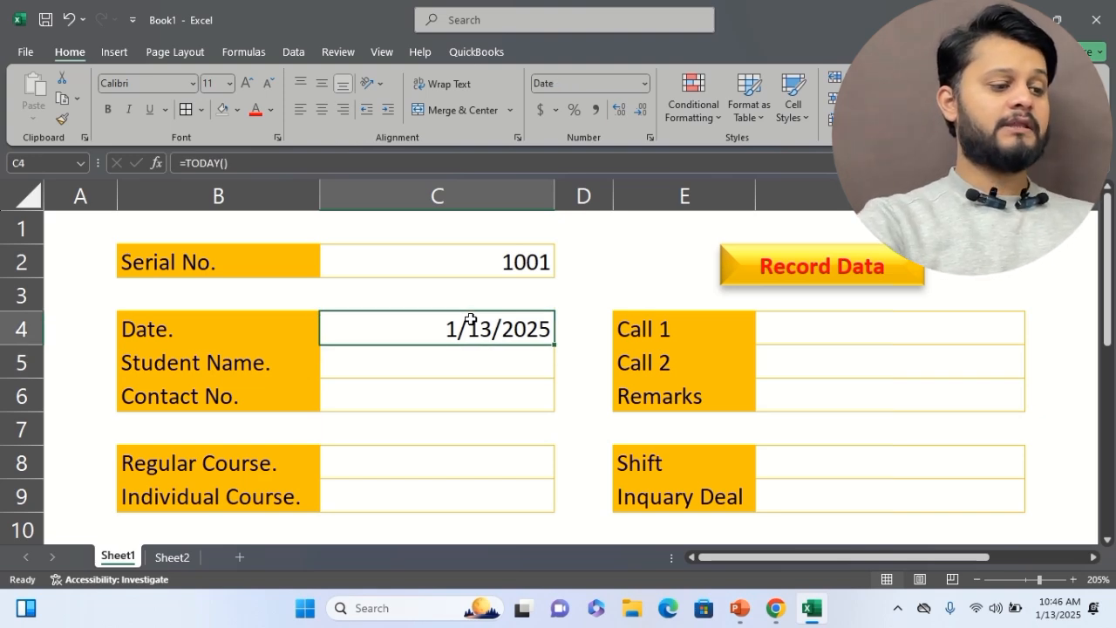
{"action": "key", "text": "super+plus"}
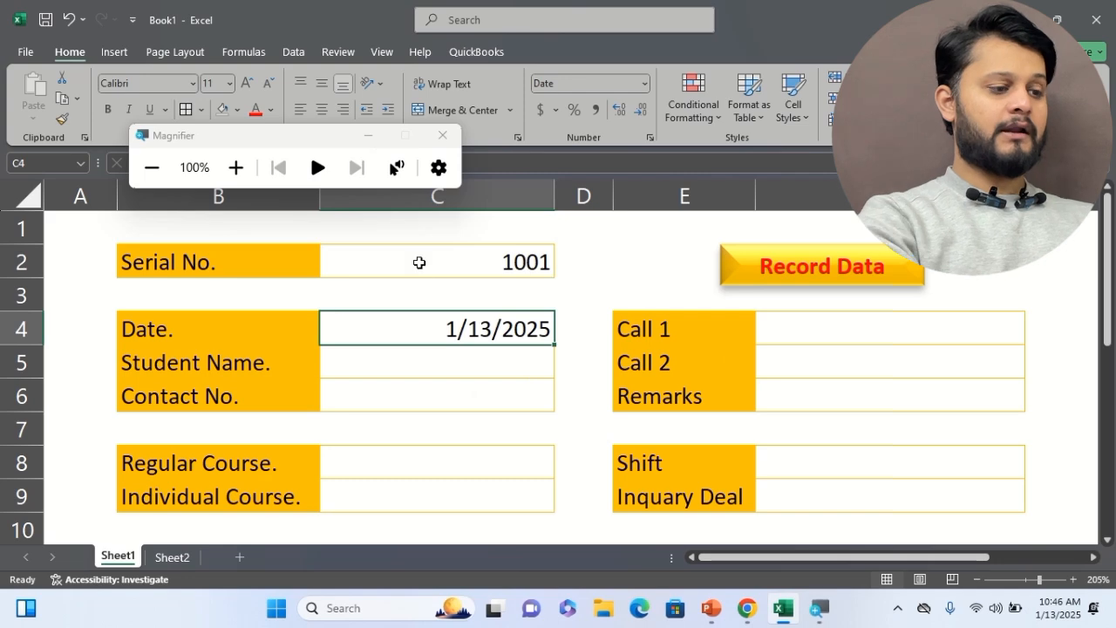
{"action": "key", "text": "super+plus"}
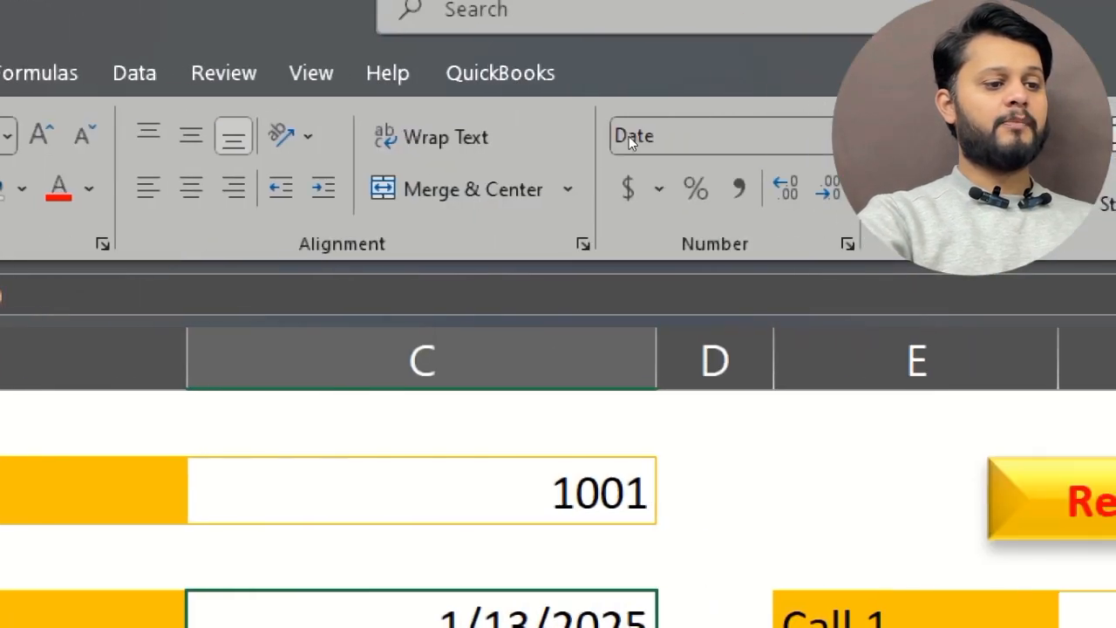
{"action": "left_click", "coordinate": [832, 135]}
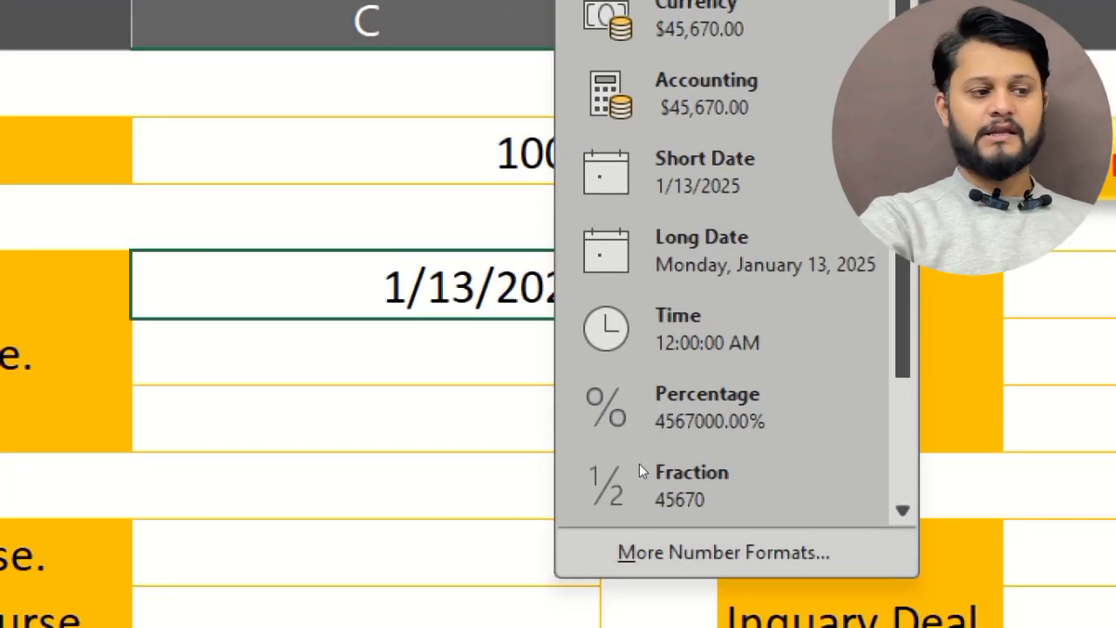
{"action": "left_click", "coordinate": [482, 294]}
{"action": "right_click", "coordinate": [508, 335]}
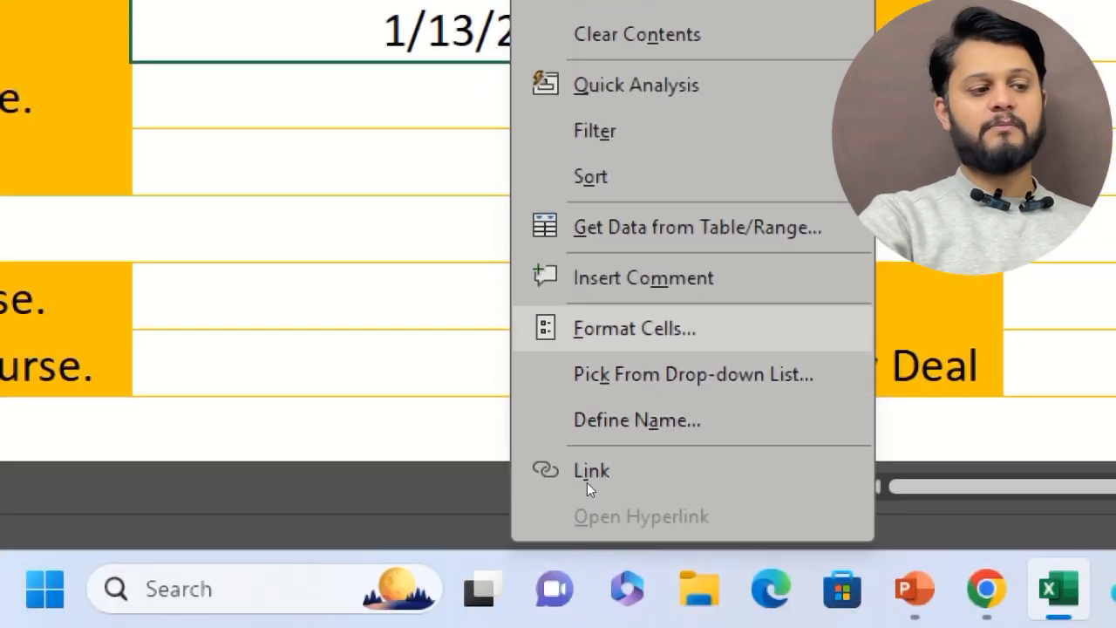
{"action": "left_click", "coordinate": [593, 329]}
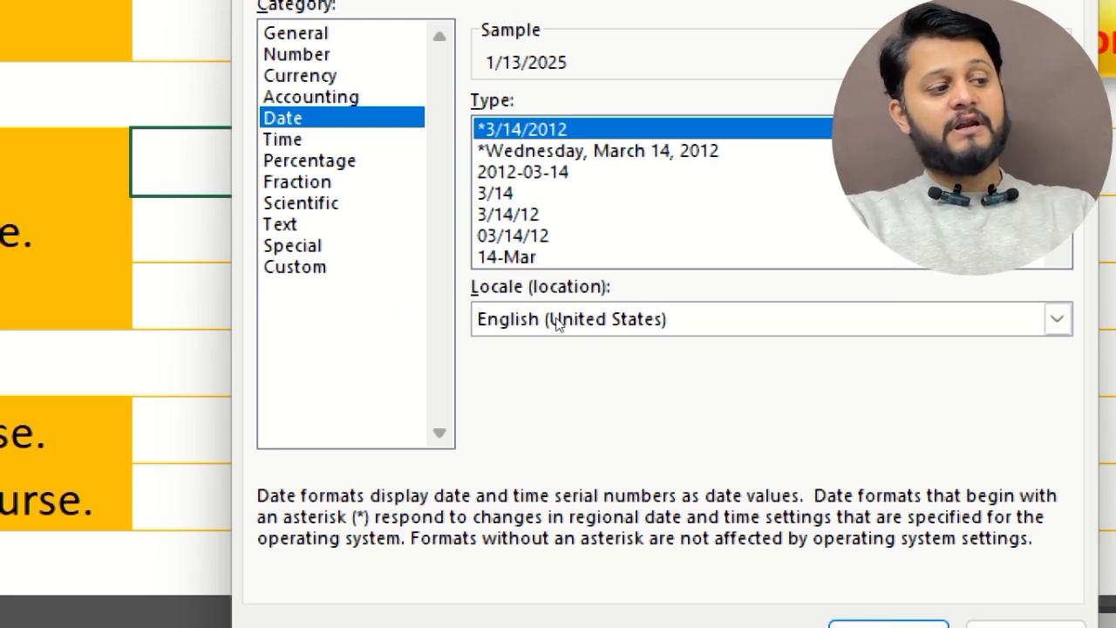
{"action": "key", "text": "Down"}
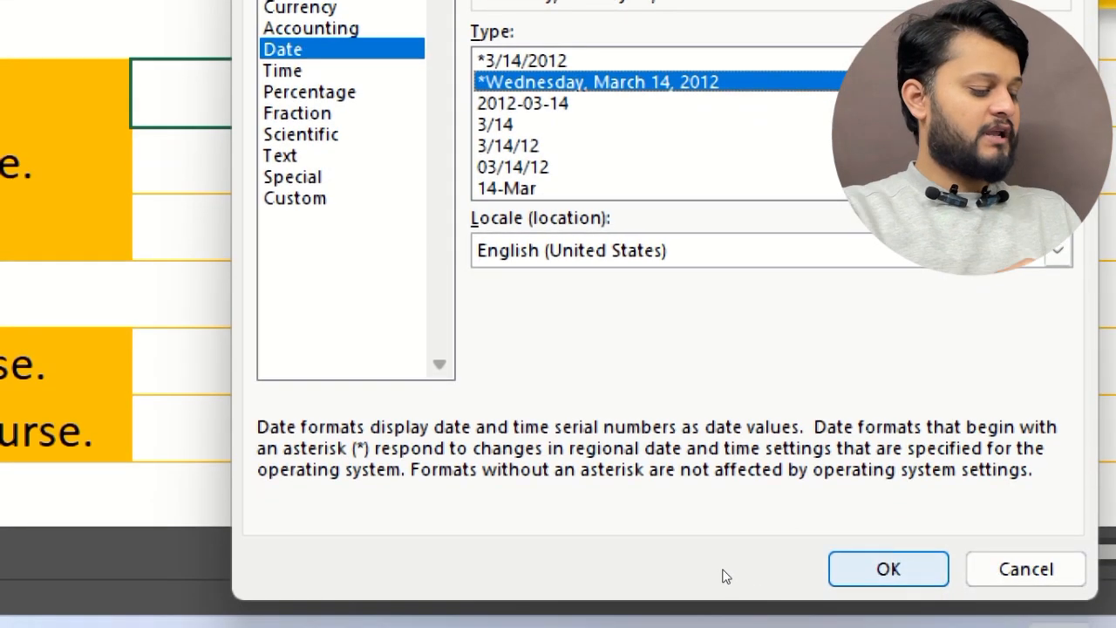
{"action": "key", "text": "Return"}
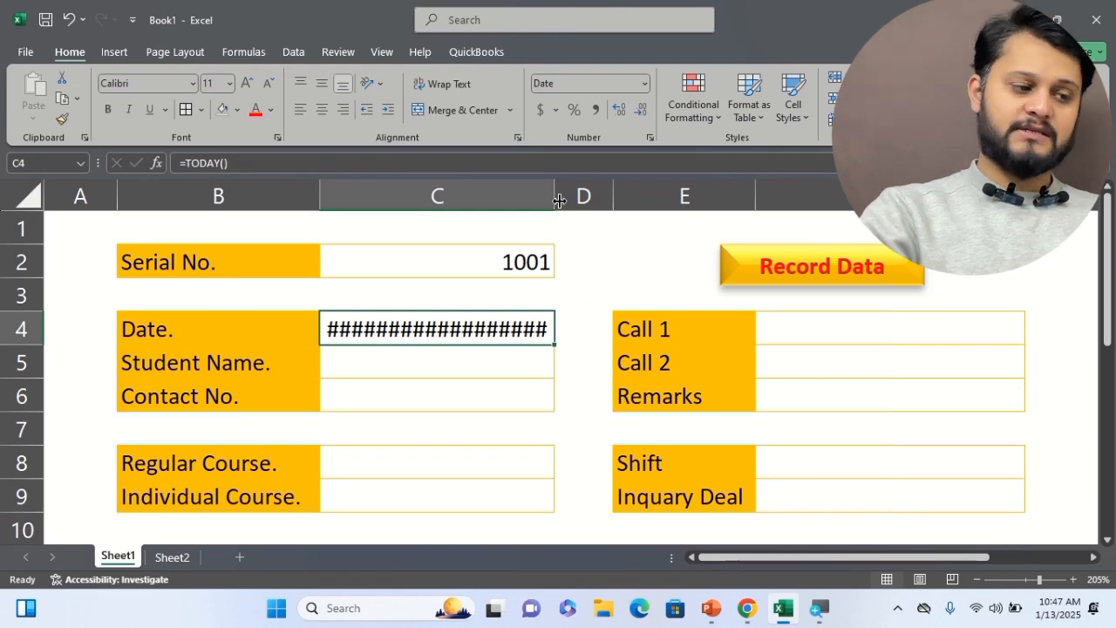
Step: Autofit column C to the long date and slightly narrow column A
{"action": "double_click", "coordinate": [558, 200]}
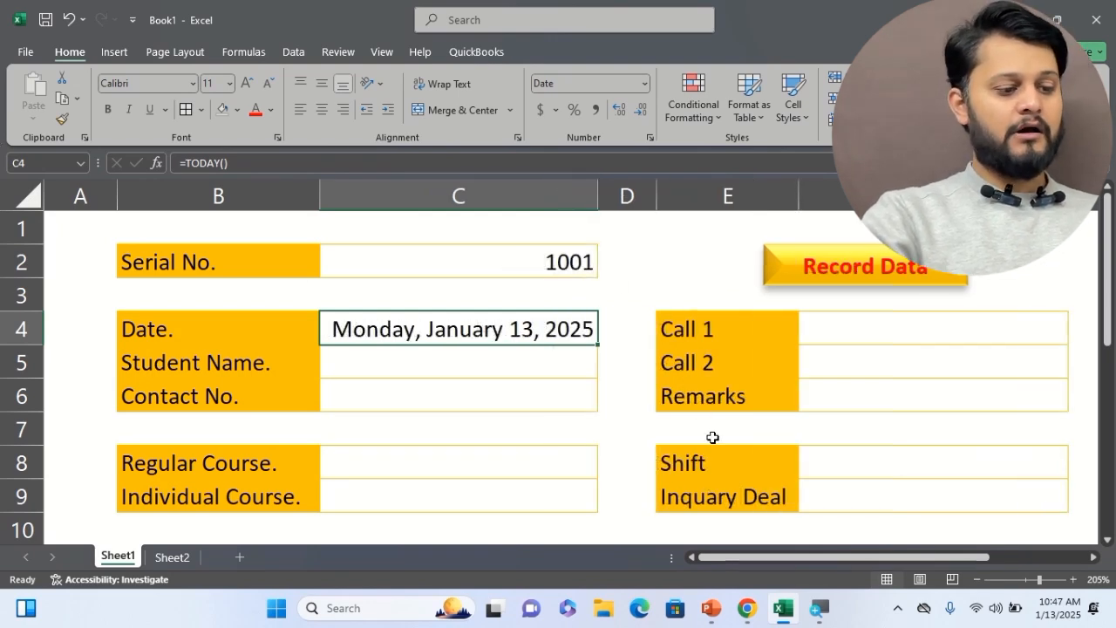
{"action": "left_click_drag", "start_coordinate": [121, 200], "coordinate": [109, 200]}
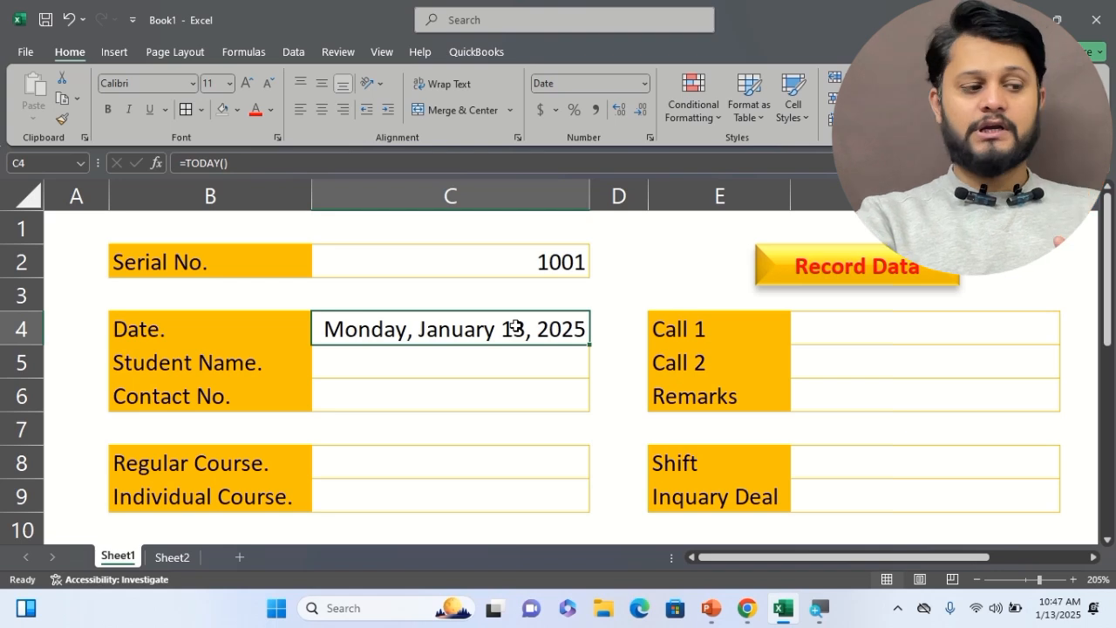
Step: Enter the student's first name in the form's Student Name field, cell C5
{"action": "left_click", "coordinate": [526, 356]}
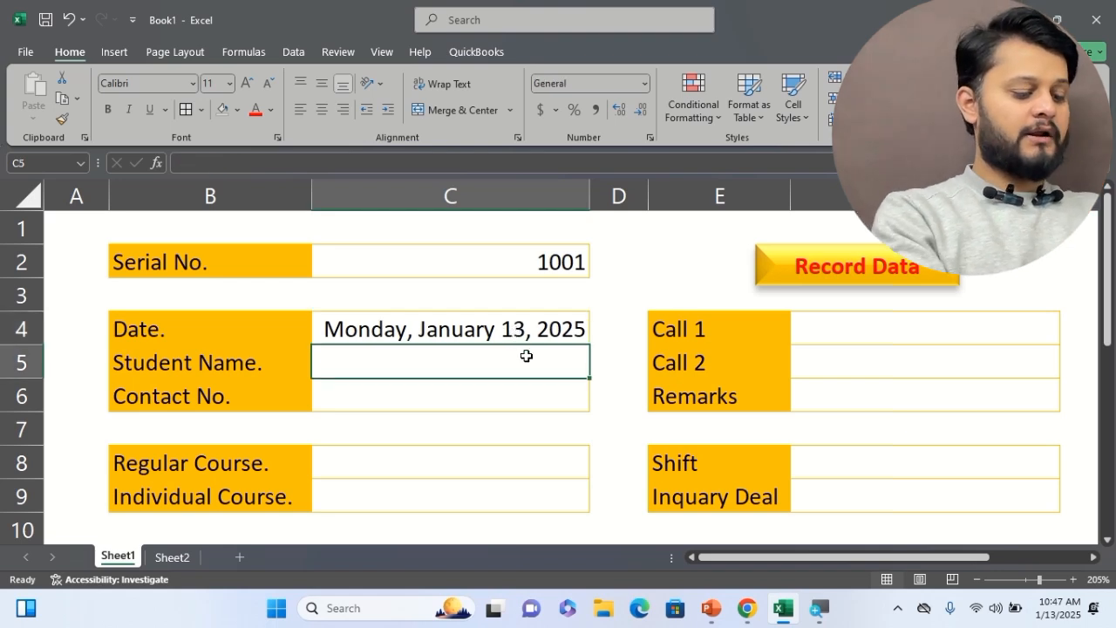
{"action": "type", "text": "Reahn"}
{"action": "key", "text": "BackSpace"}
{"action": "key", "text": "BackSpace"}
{"action": "key", "text": "BackSpace"}
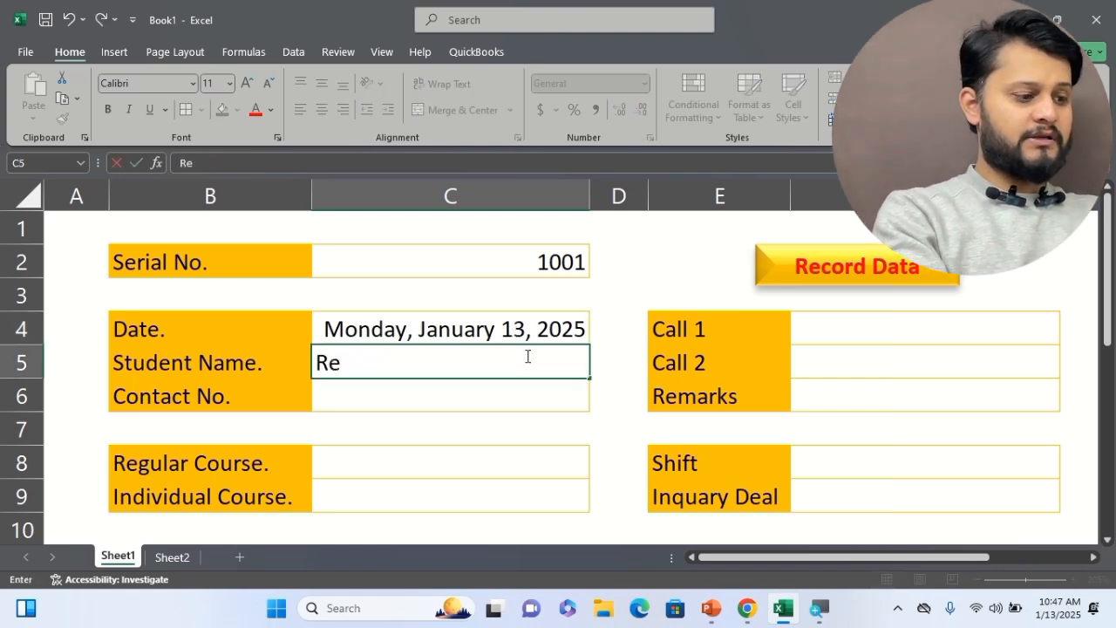
{"action": "type", "text": "han"}
{"action": "key", "text": "Tab"}
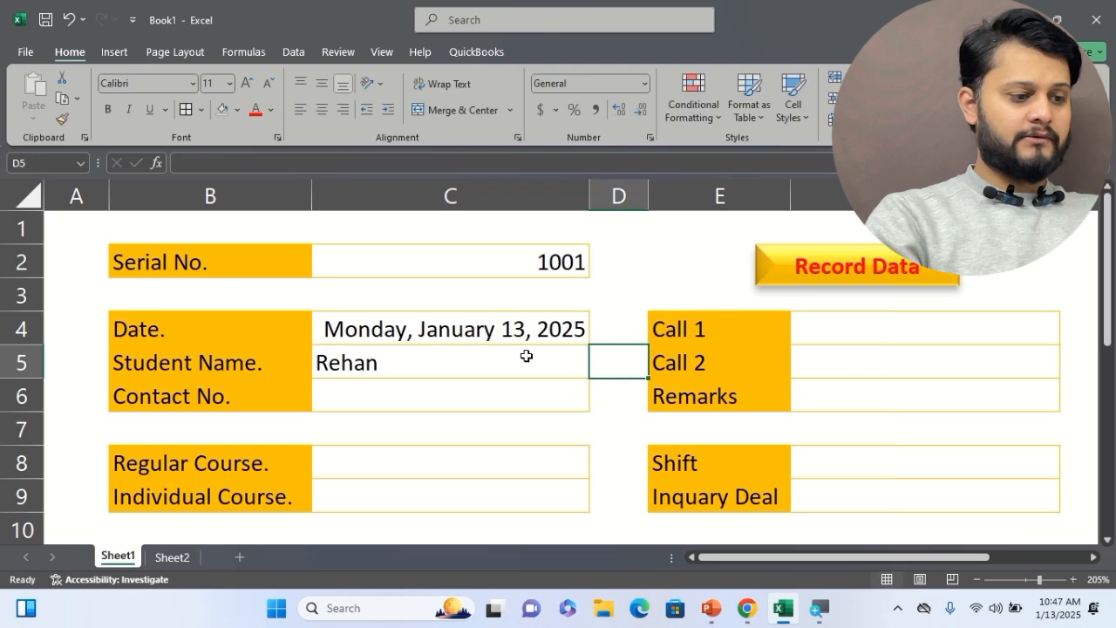
Step: Enter the student's phone number in the Contact No. field and move on to the Regular Course cell C8
{"action": "key", "text": "Return"}
{"action": "type", "text": "78359023"}
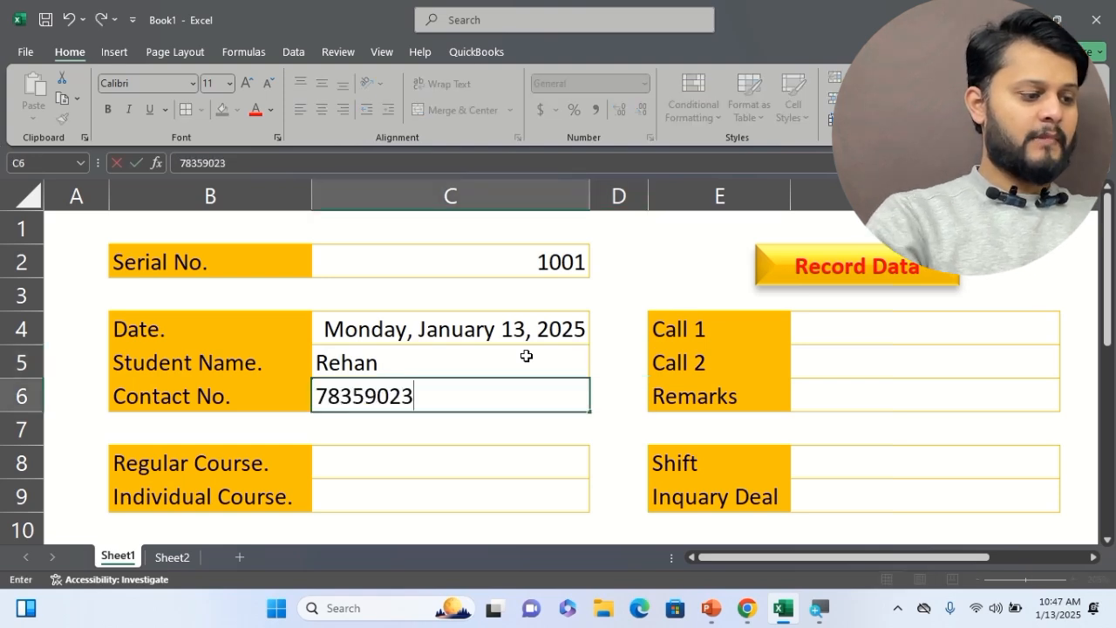
{"action": "type", "text": "5"}
{"action": "key", "text": "Return"}
{"action": "key", "text": "Return"}
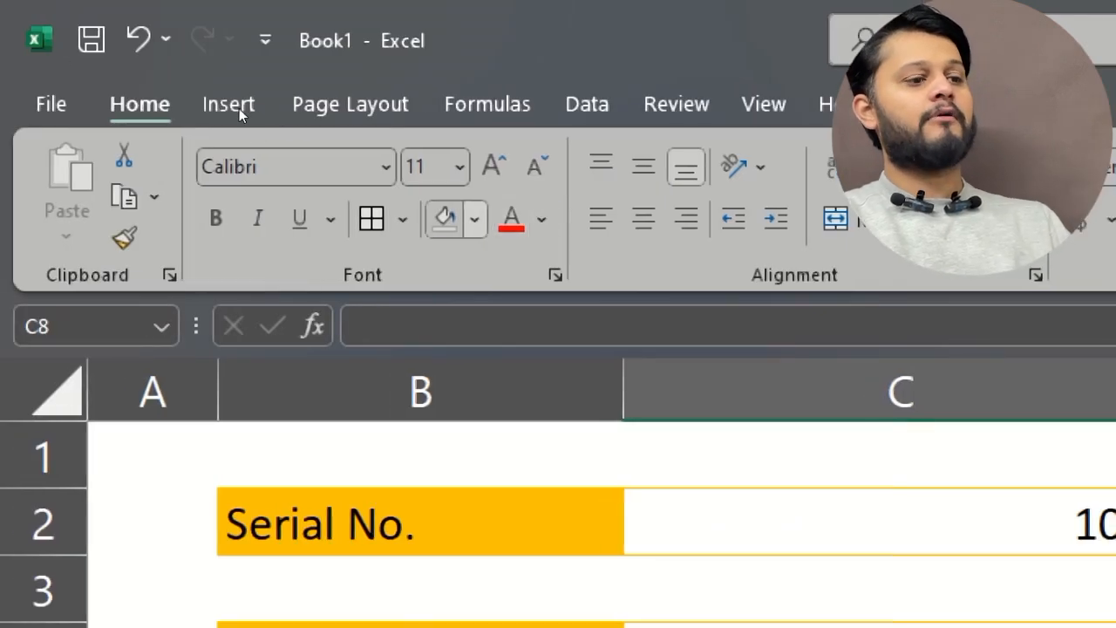
{"action": "left_click", "coordinate": [402, 219]}
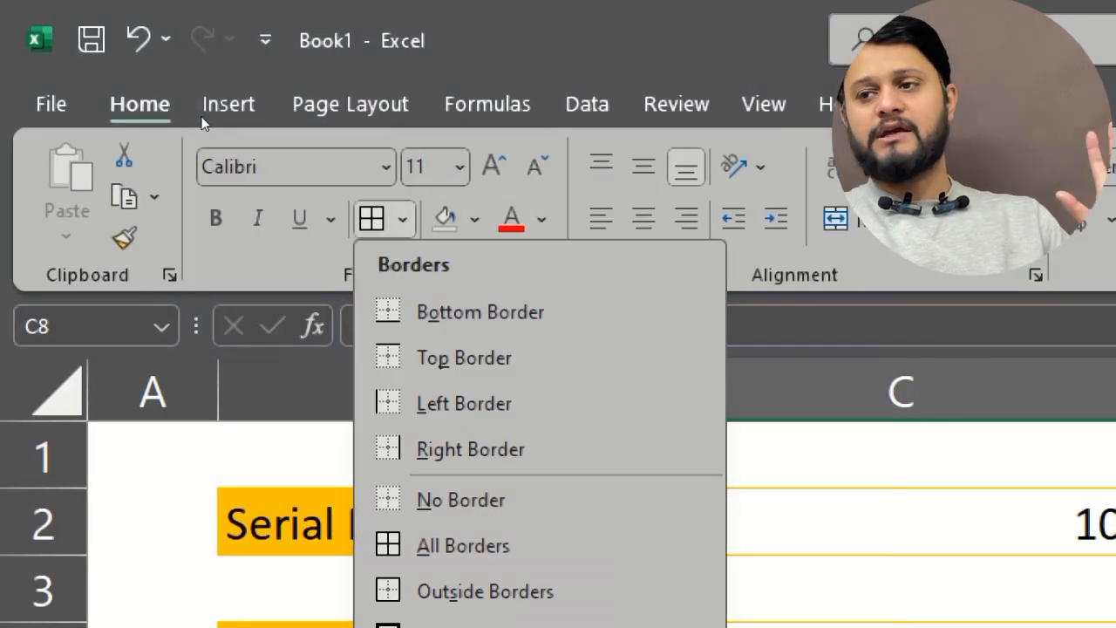
{"action": "left_click", "coordinate": [463, 164]}
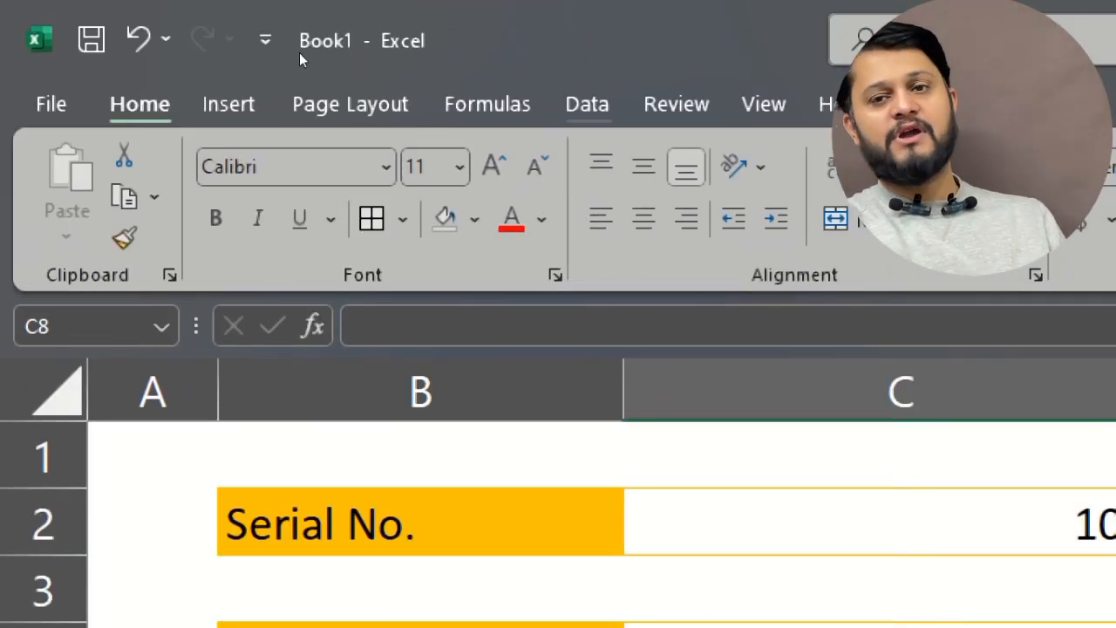
Step: Start a data validation rule on the Regular Course cell C8 that allows a List with an in-cell dropdown
{"action": "left_click", "coordinate": [586, 104]}
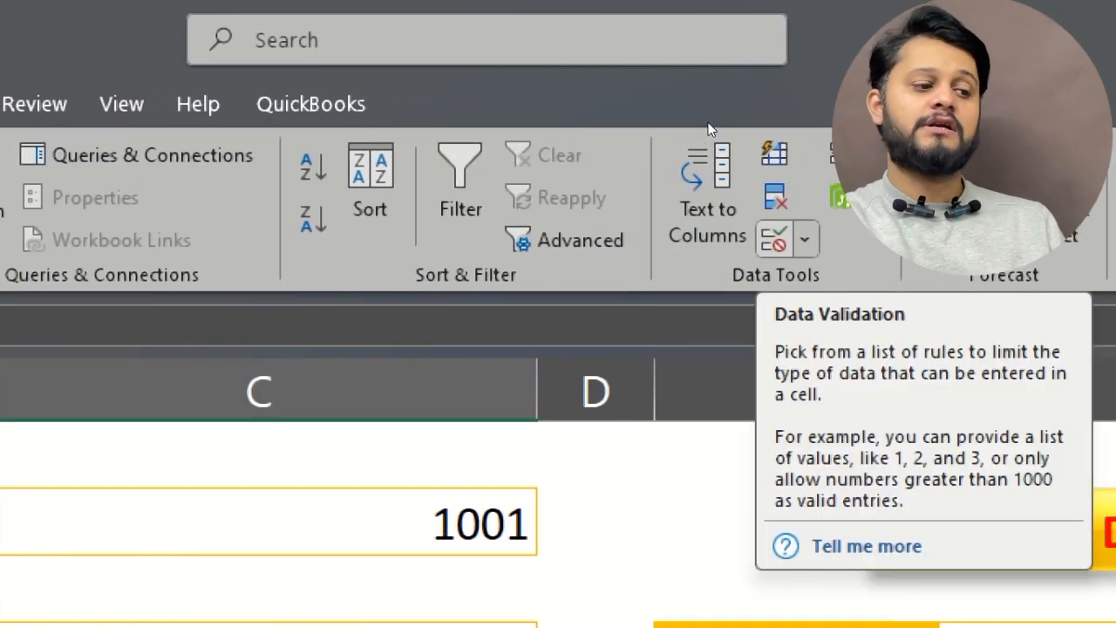
{"action": "left_click", "coordinate": [805, 238]}
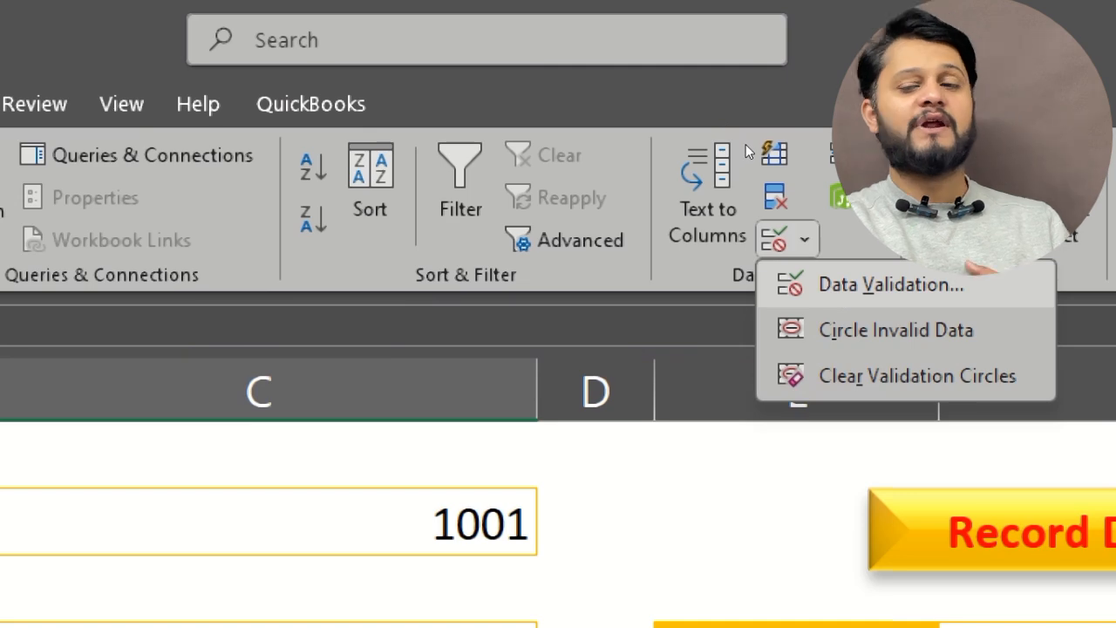
{"action": "left_click", "coordinate": [891, 284]}
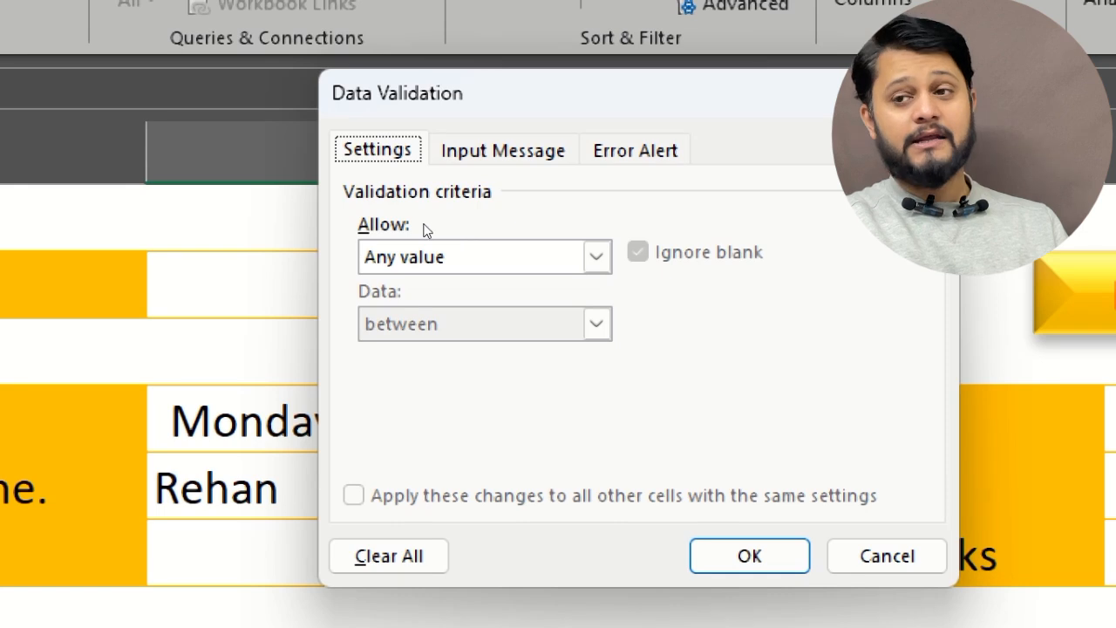
{"action": "left_click", "coordinate": [543, 258]}
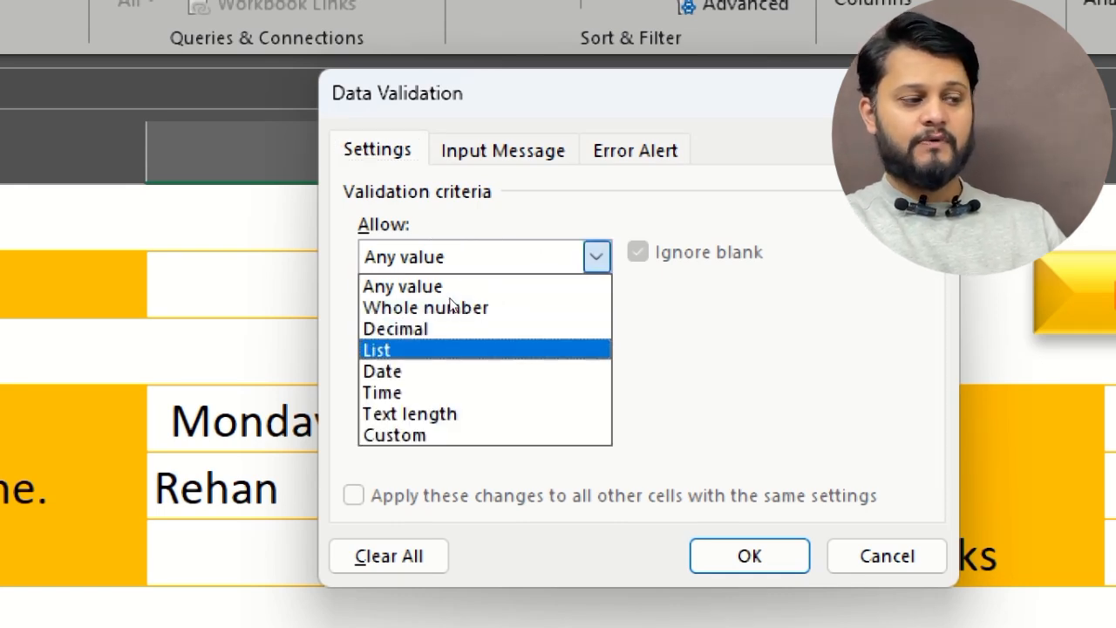
{"action": "key", "text": "Return"}
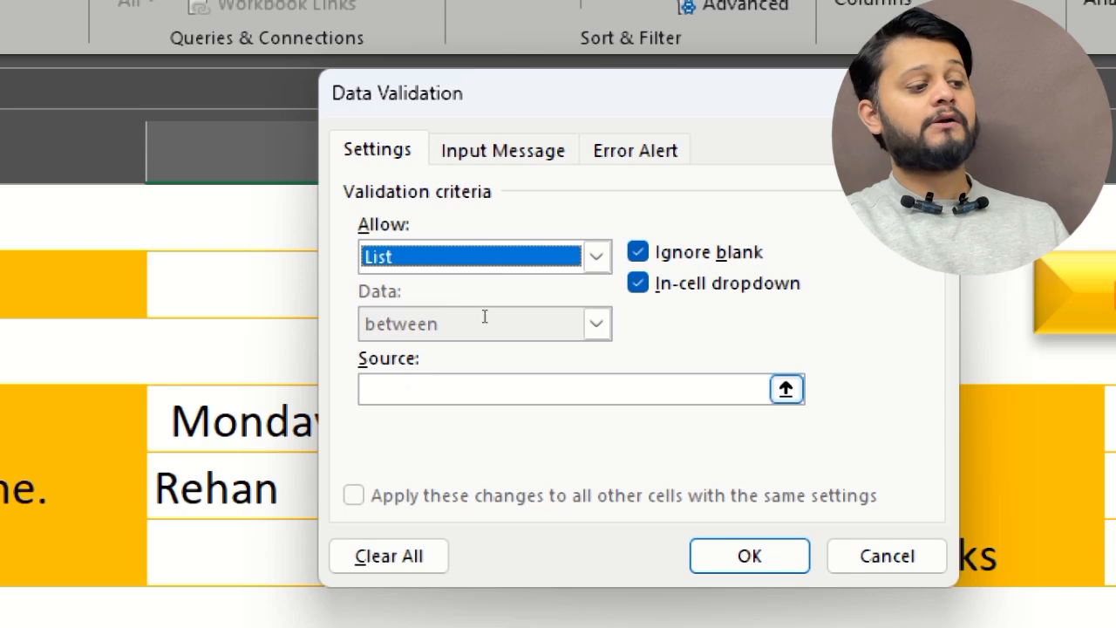
{"action": "key", "text": "Tab"}
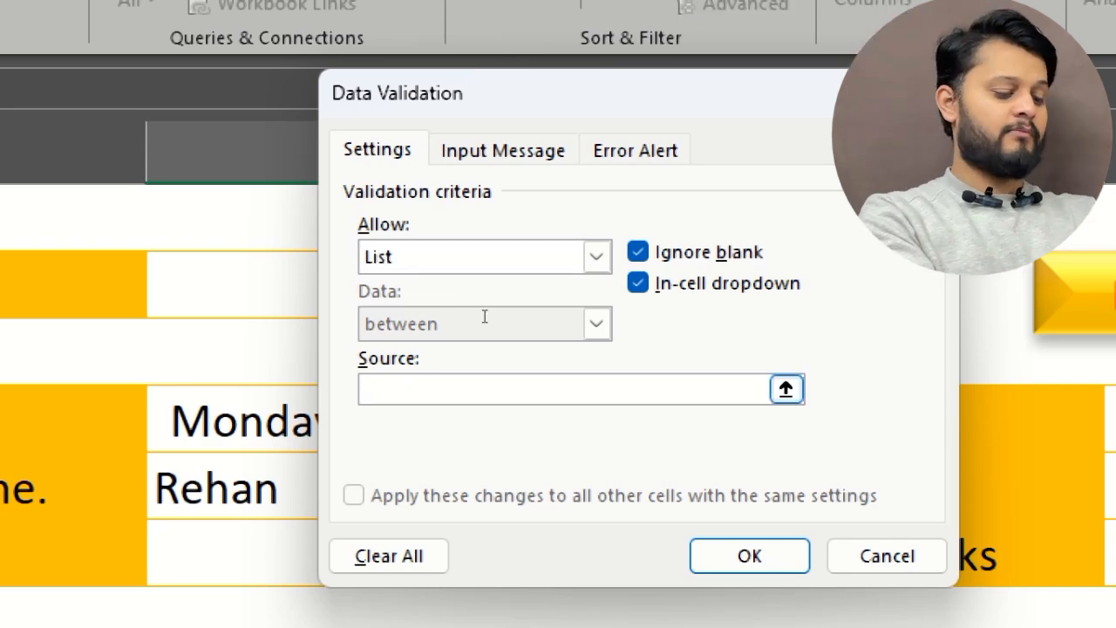
Step: Enter Foundation, Web Development, IELTS and Graphics as the first comma-separated source items of the Regular Course list
{"action": "type", "text": "Foundatiopn"}
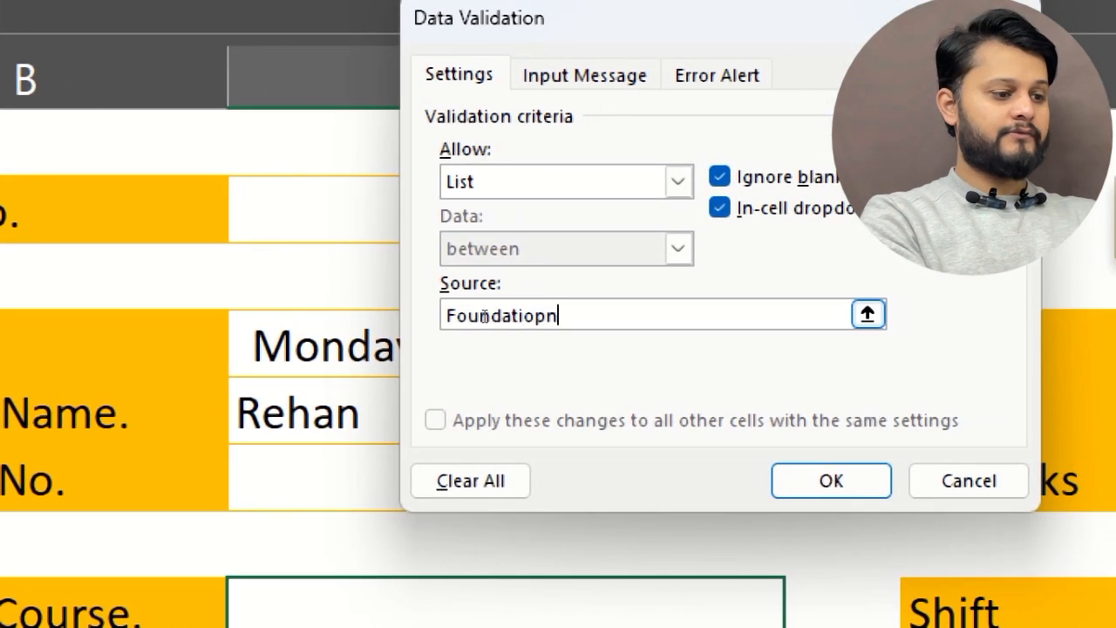
{"action": "key", "text": "BackSpace"}
{"action": "key", "text": "BackSpace"}
{"action": "type", "text": "n,"}
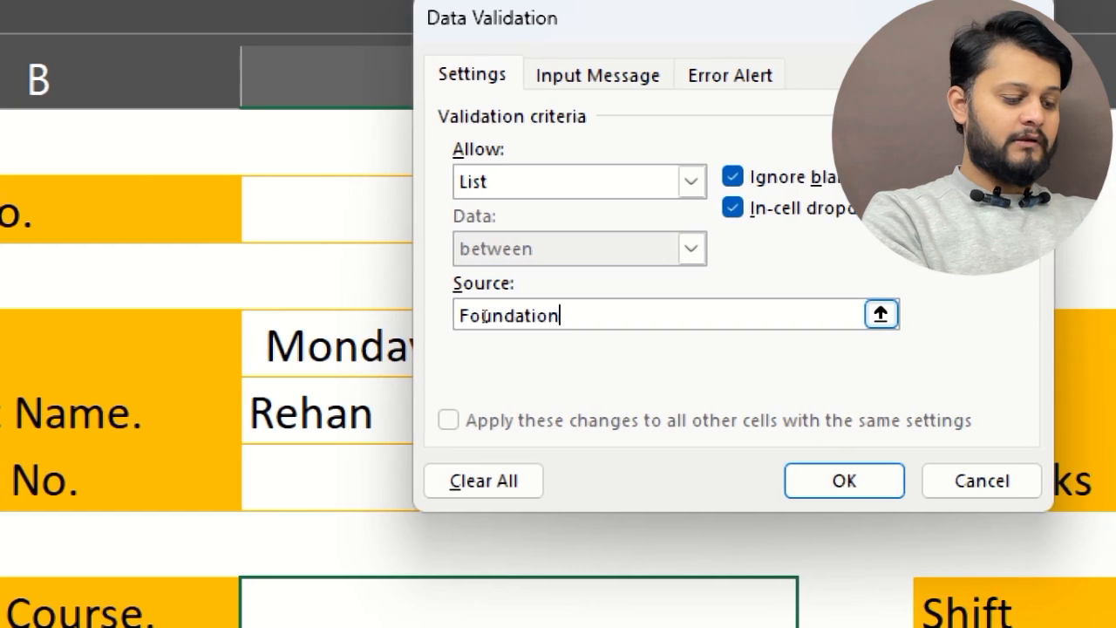
{"action": "type", "text": "Web Deve"}
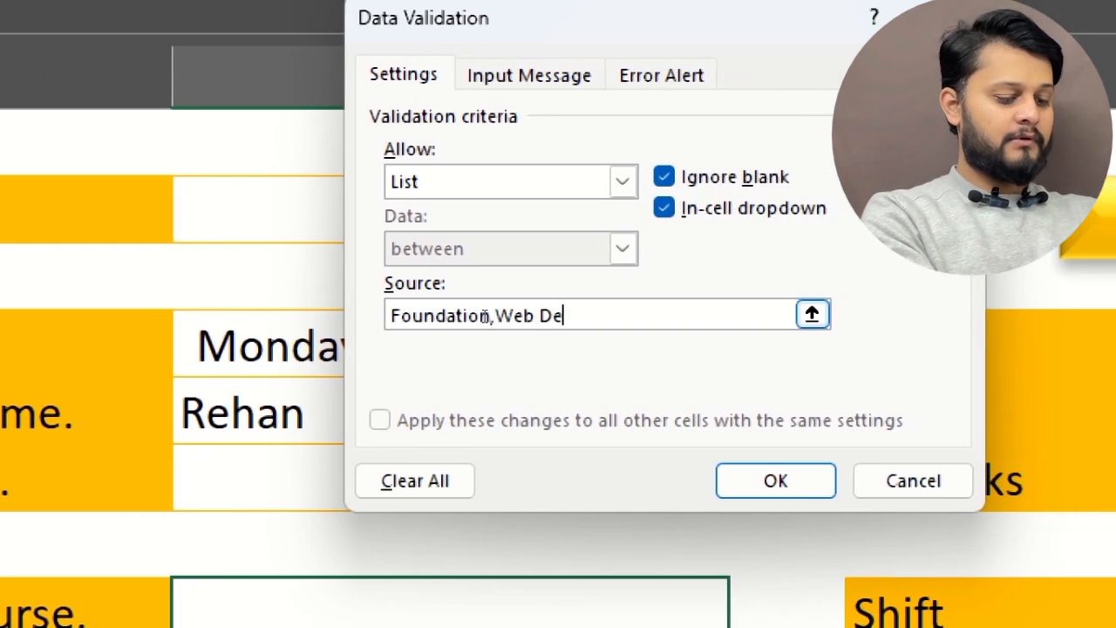
{"action": "type", "text": "lopment"}
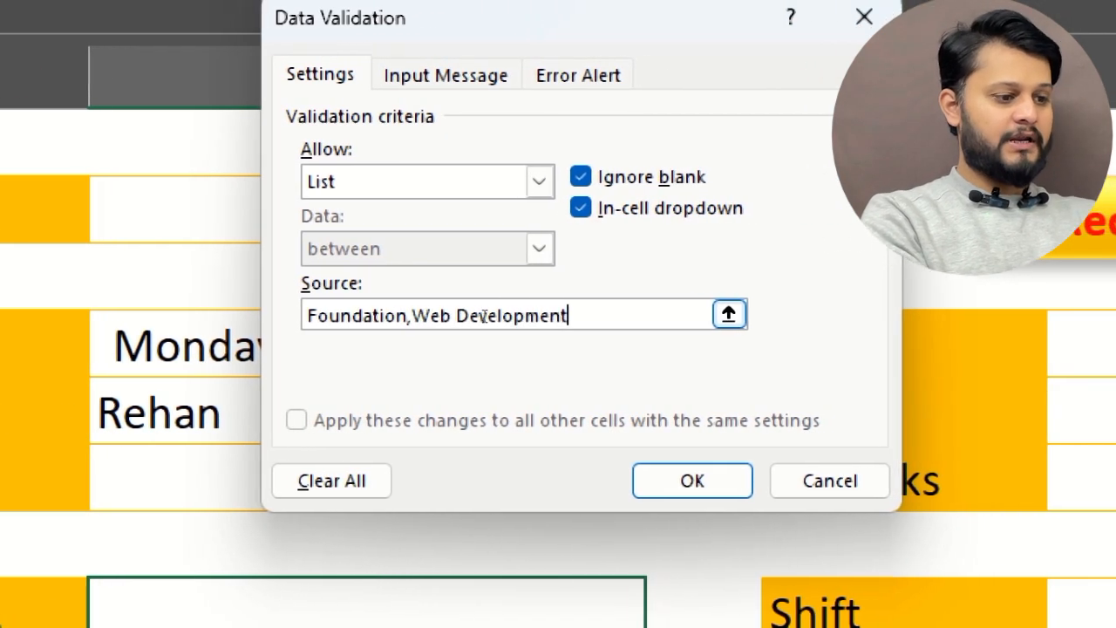
{"action": "type", "text": ","}
{"action": "type", "text": "I"}
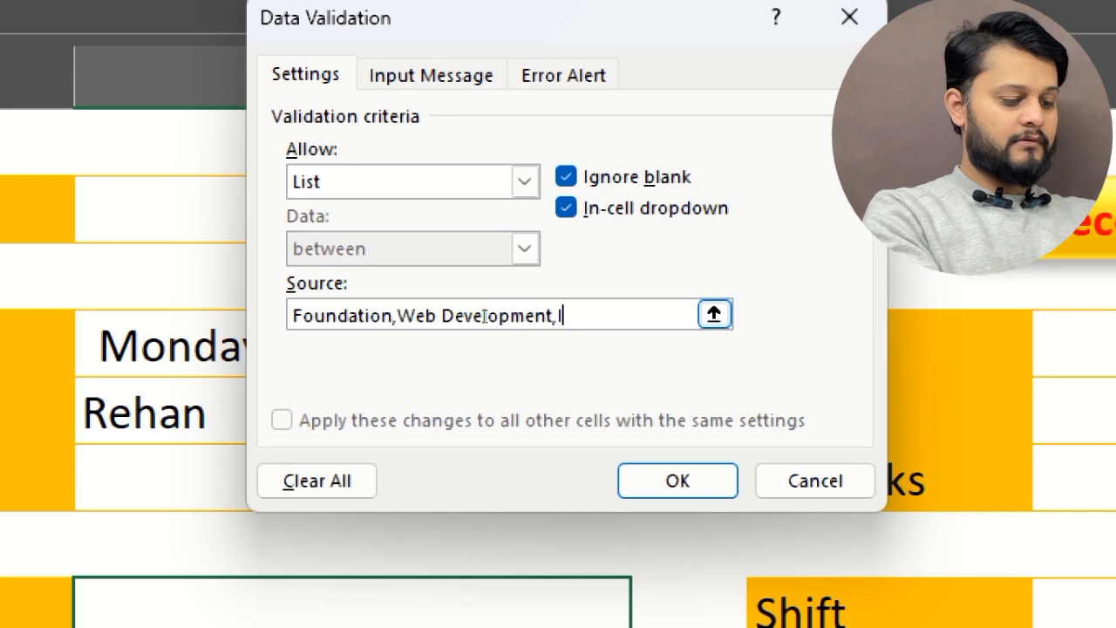
{"action": "type", "text": "ELTS,"}
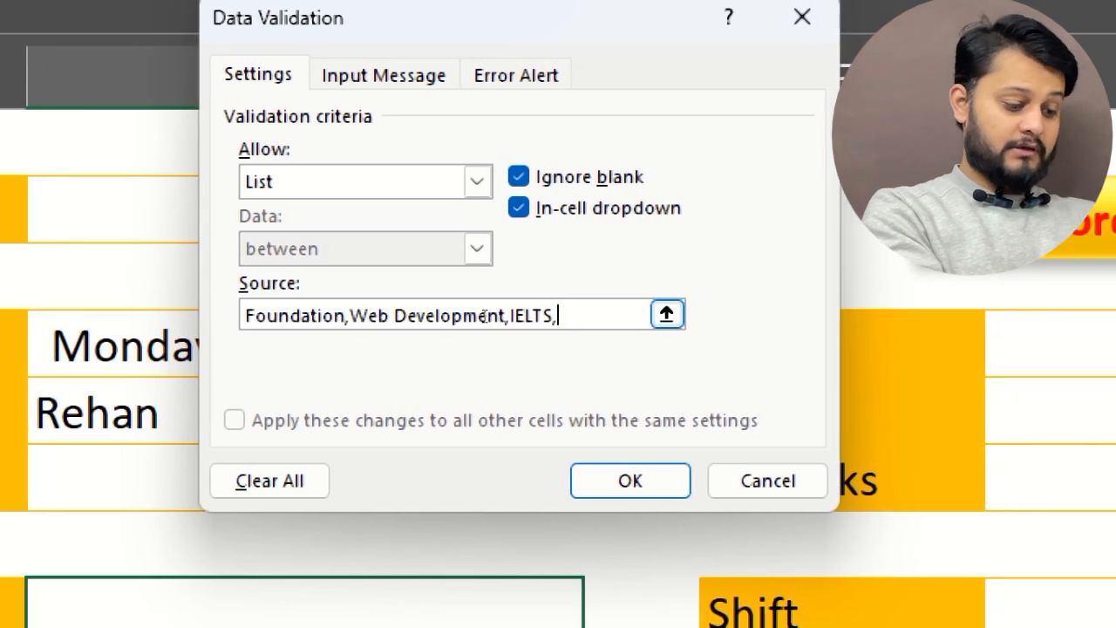
{"action": "type", "text": "Graphics,"}
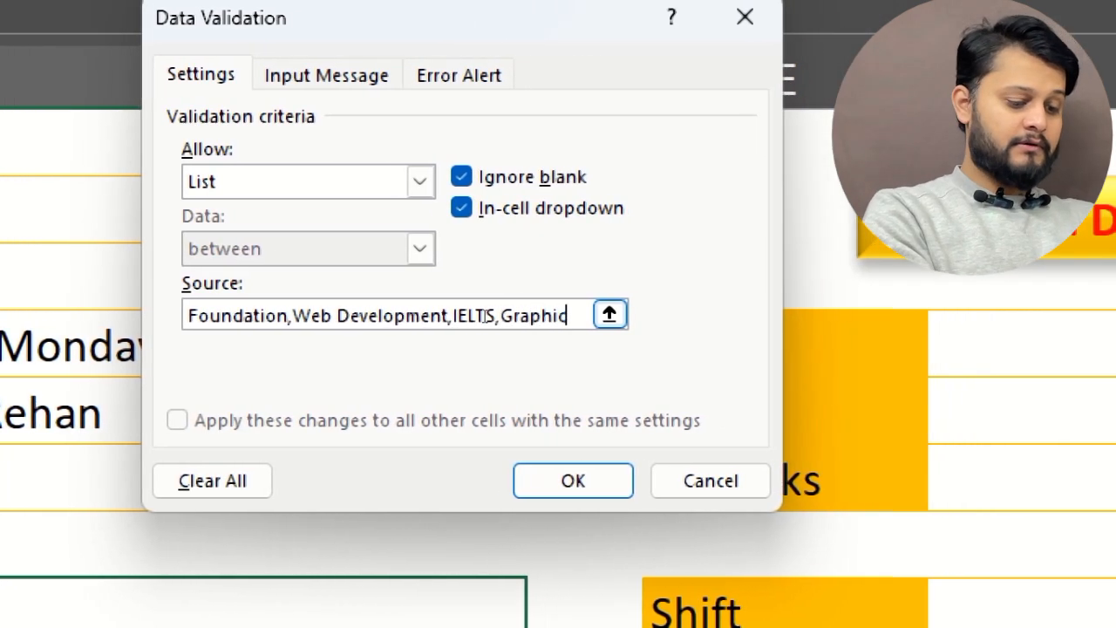
Step: Add Spoken English and Freelancing to the Regular Course list source
{"action": "type", "text": "Spoken"}
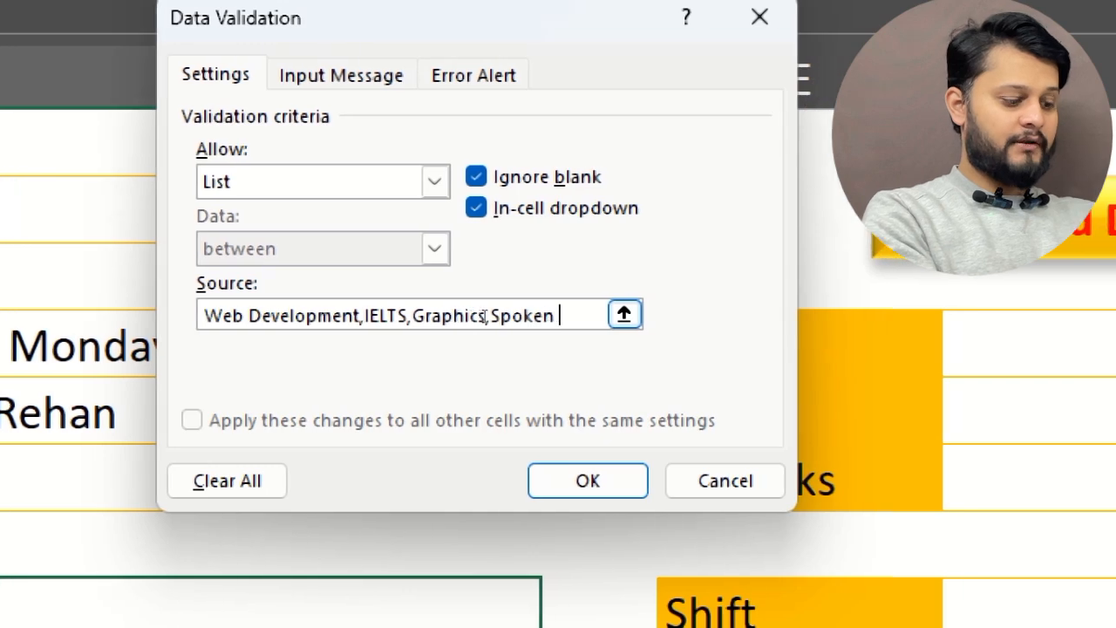
{"action": "type", "text": " Enhlish"}
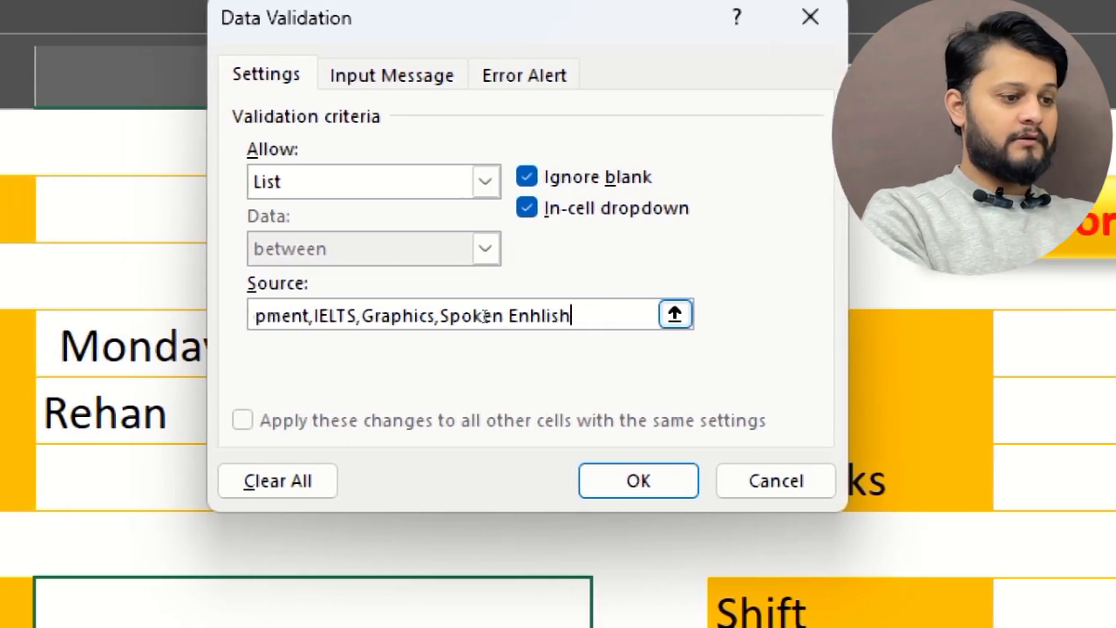
{"action": "key", "text": "BackSpace"}
{"action": "key", "text": "BackSpace"}
{"action": "key", "text": "BackSpace"}
{"action": "key", "text": "BackSpace"}
{"action": "key", "text": "BackSpace"}
{"action": "key", "text": "BackSpace"}
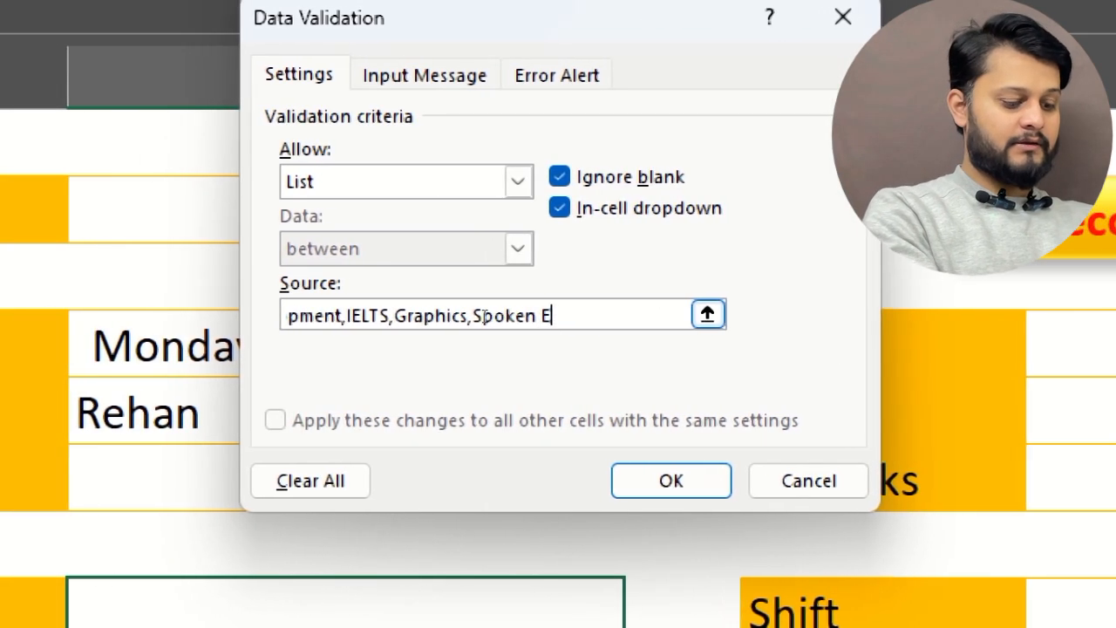
{"action": "type", "text": "nglish,"}
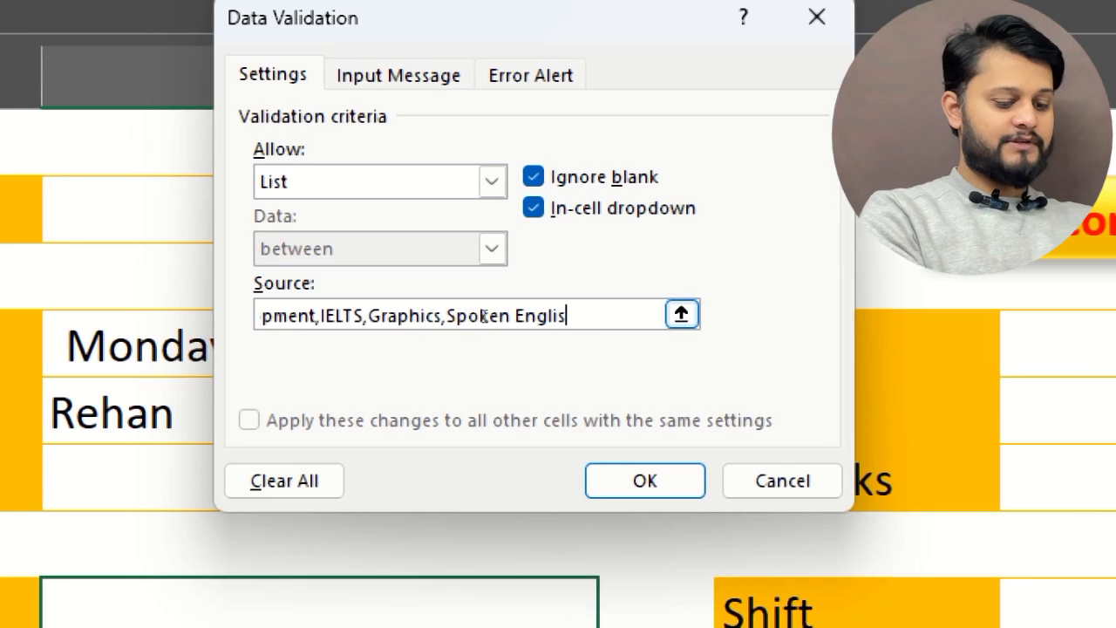
{"action": "type", "text": "Freel"}
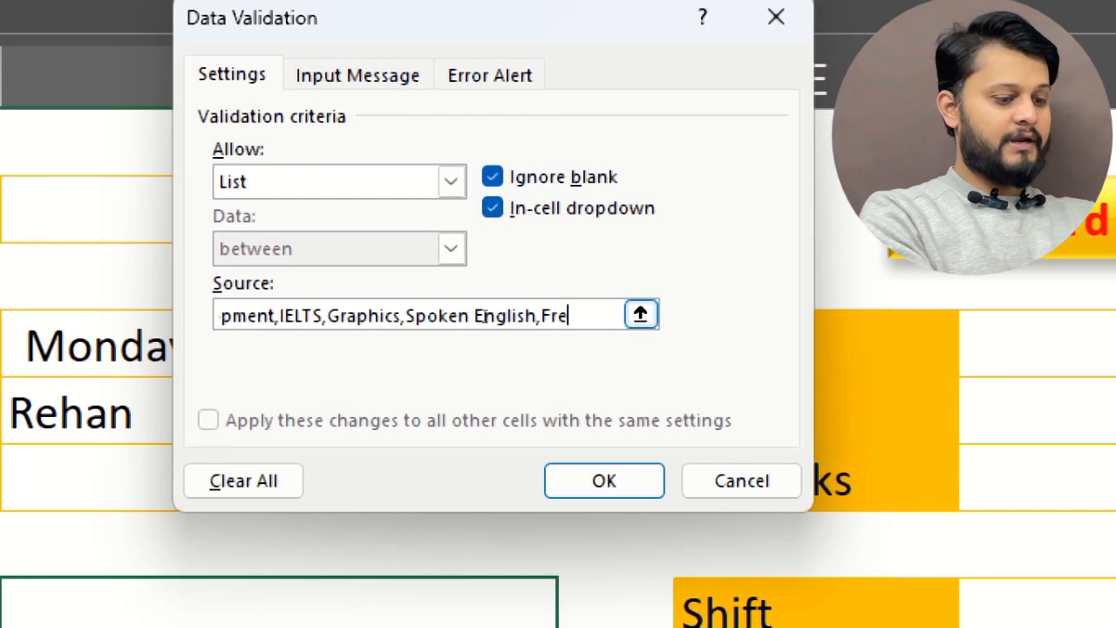
{"action": "type", "text": "ancing,"}
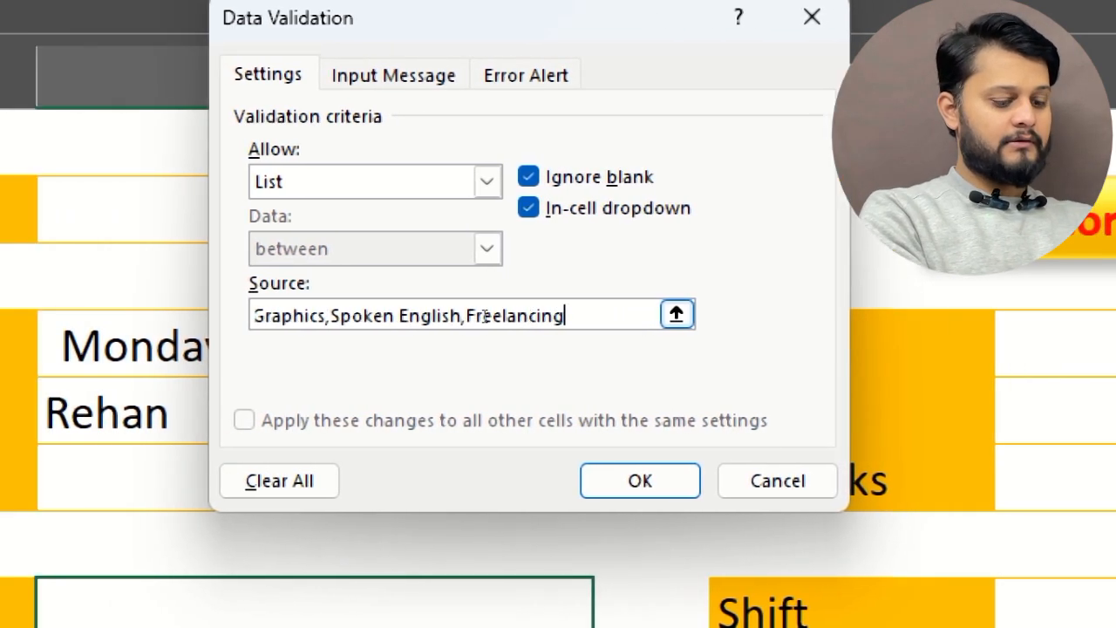
Step: Add Digital Marketing and Short Hand to the Regular Course list source
{"action": "type", "text": "Doig"}
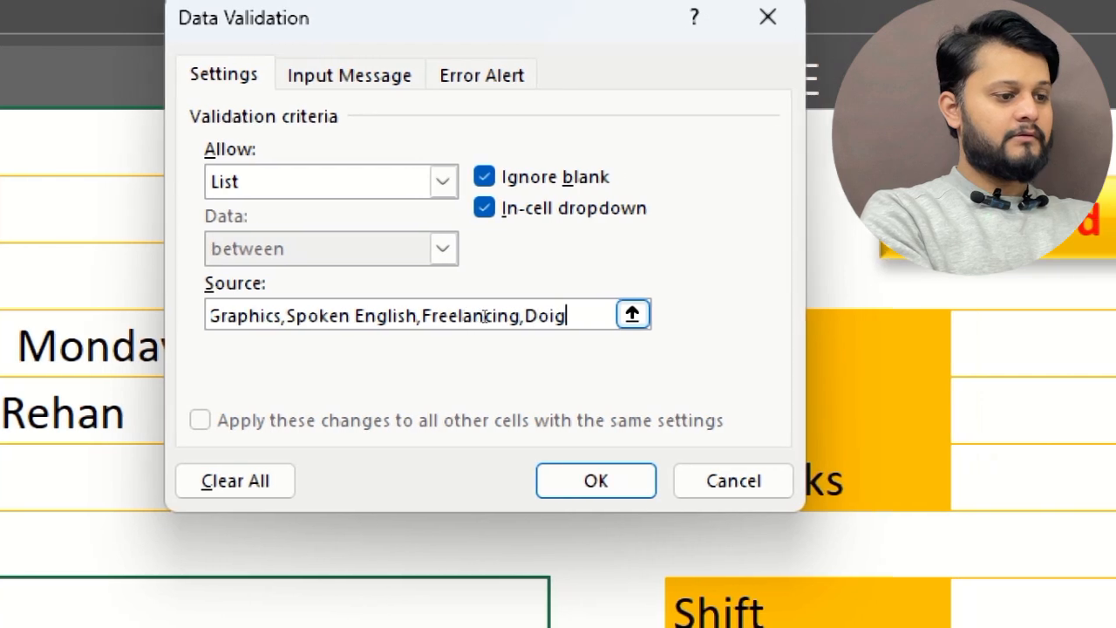
{"action": "key", "text": "BackSpace"}
{"action": "key", "text": "BackSpace"}
{"action": "key", "text": "BackSpace"}
{"action": "type", "text": "igi"}
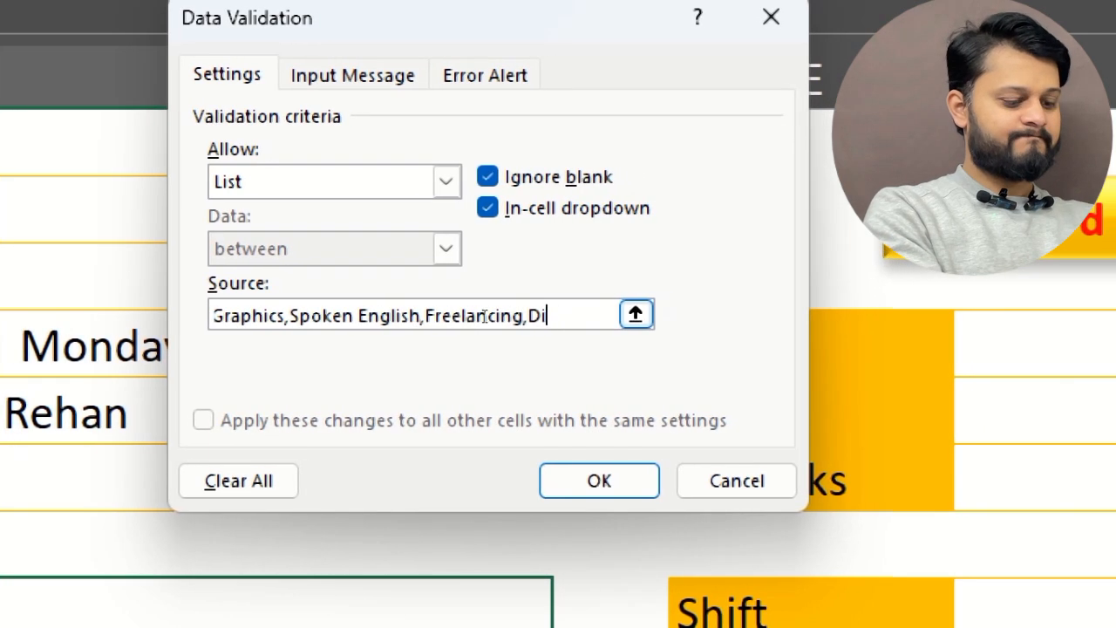
{"action": "type", "text": "tal Mar"}
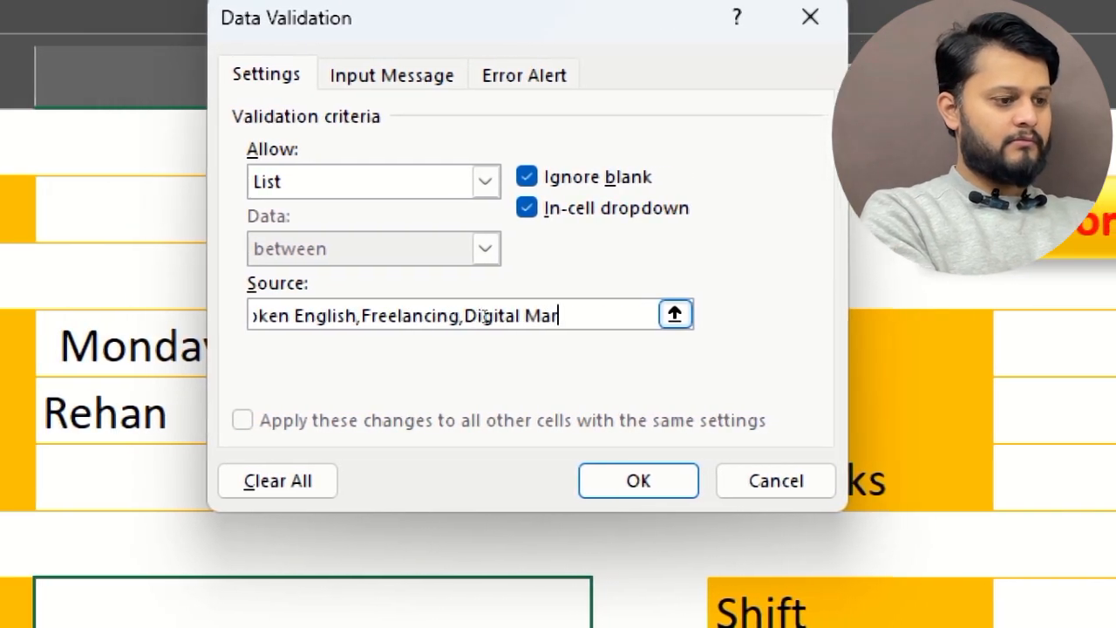
{"action": "type", "text": "ketinh"}
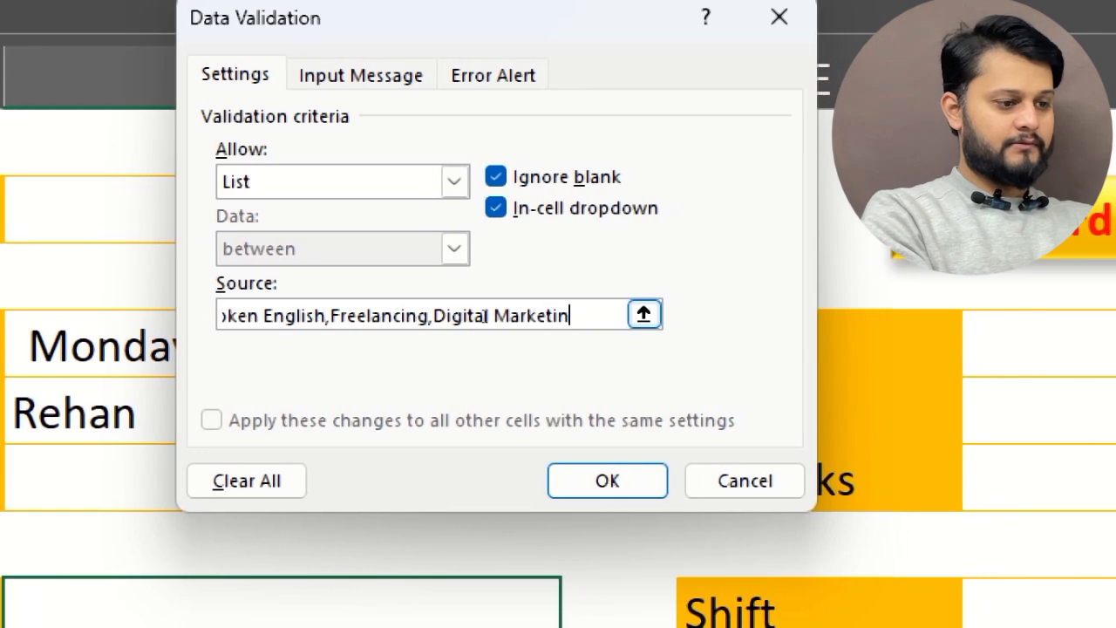
{"action": "key", "text": "BackSpace"}
{"action": "type", "text": "g,Sho"}
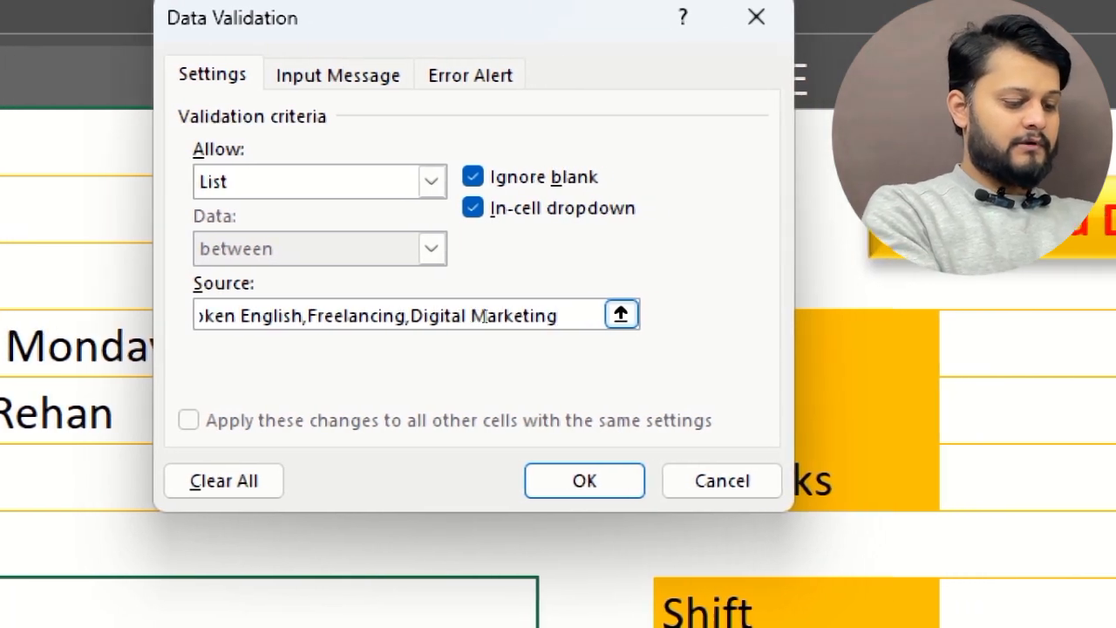
{"action": "type", "text": "rt Hand"}
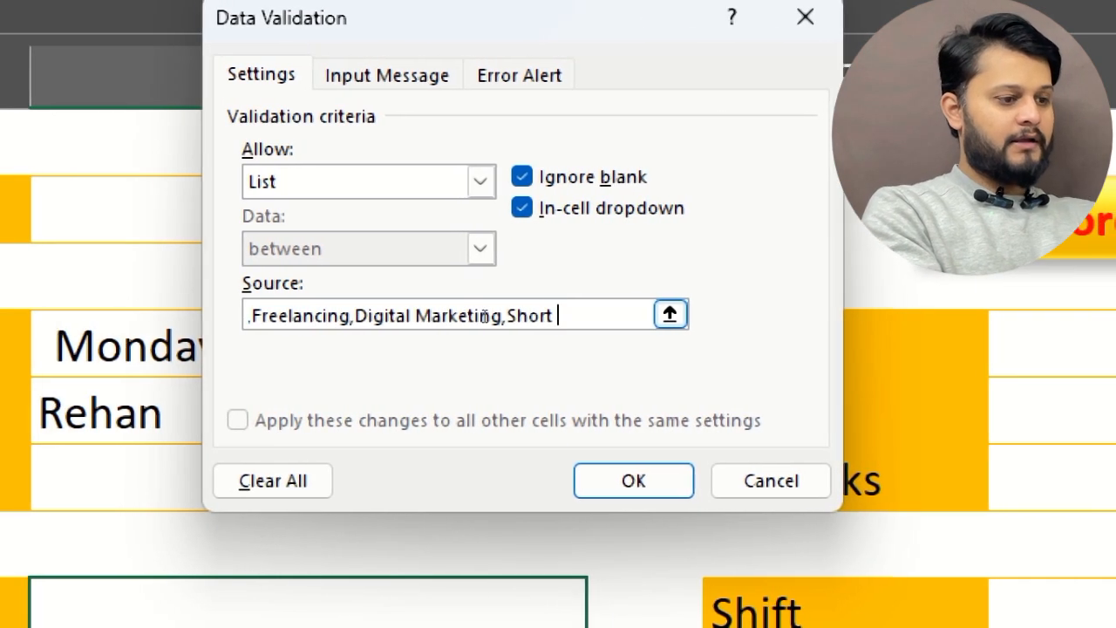
Step: Complete the list source with 3D AutoCad and 3D Max, select the whole source text and apply the validation rule
{"action": "type", "text": ",3"}
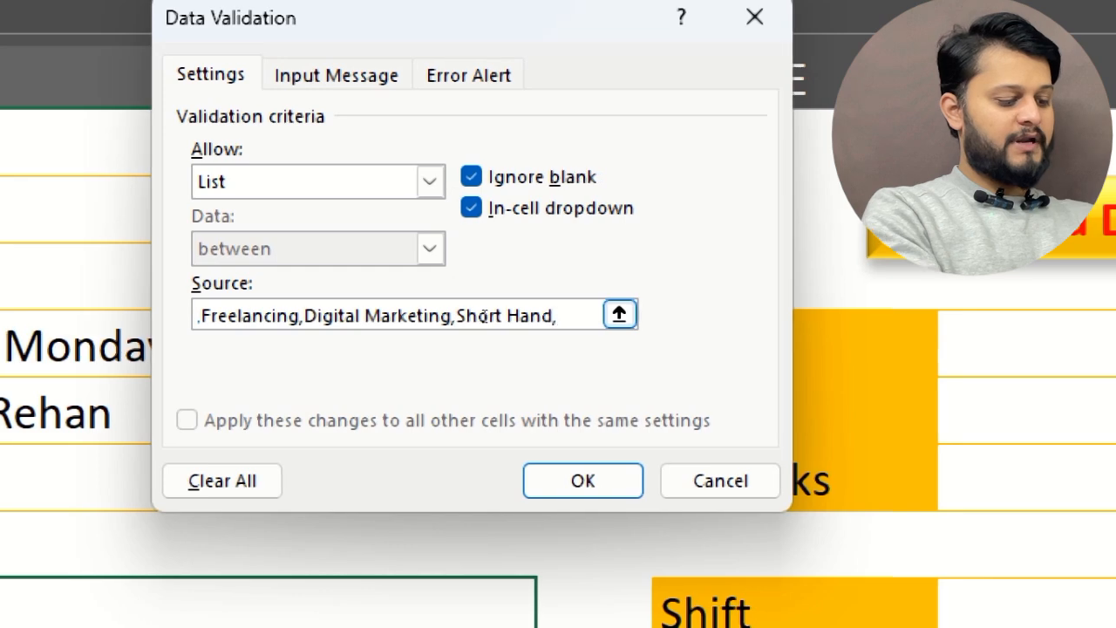
{"action": "type", "text": "D Aurto"}
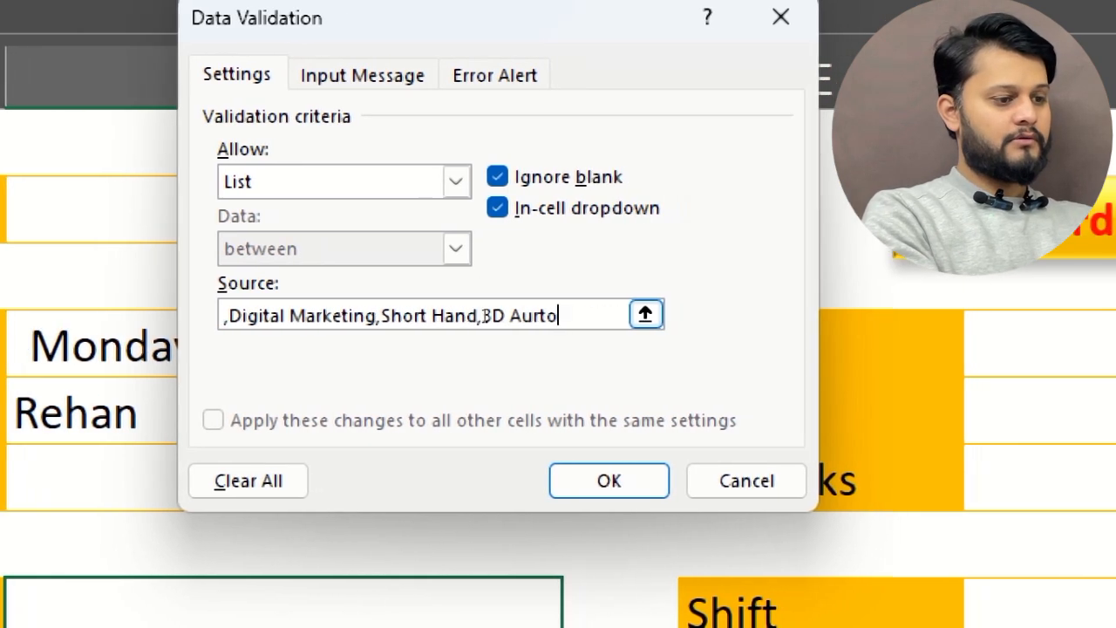
{"action": "key", "text": "BackSpace"}
{"action": "key", "text": "BackSpace"}
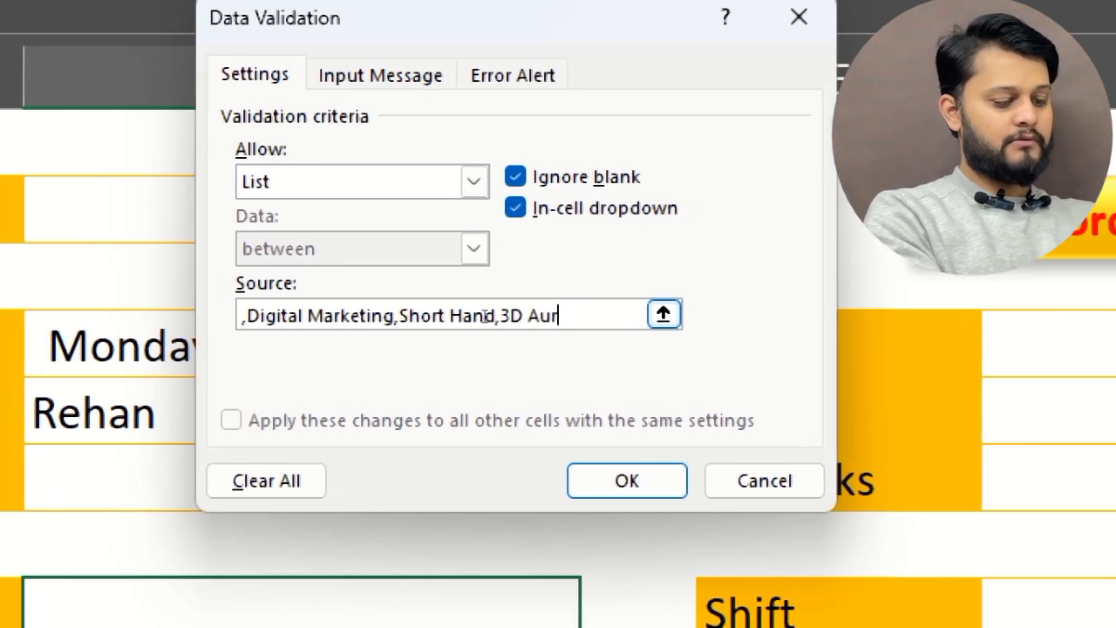
{"action": "type", "text": "toC"}
{"action": "type", "text": "ad,"}
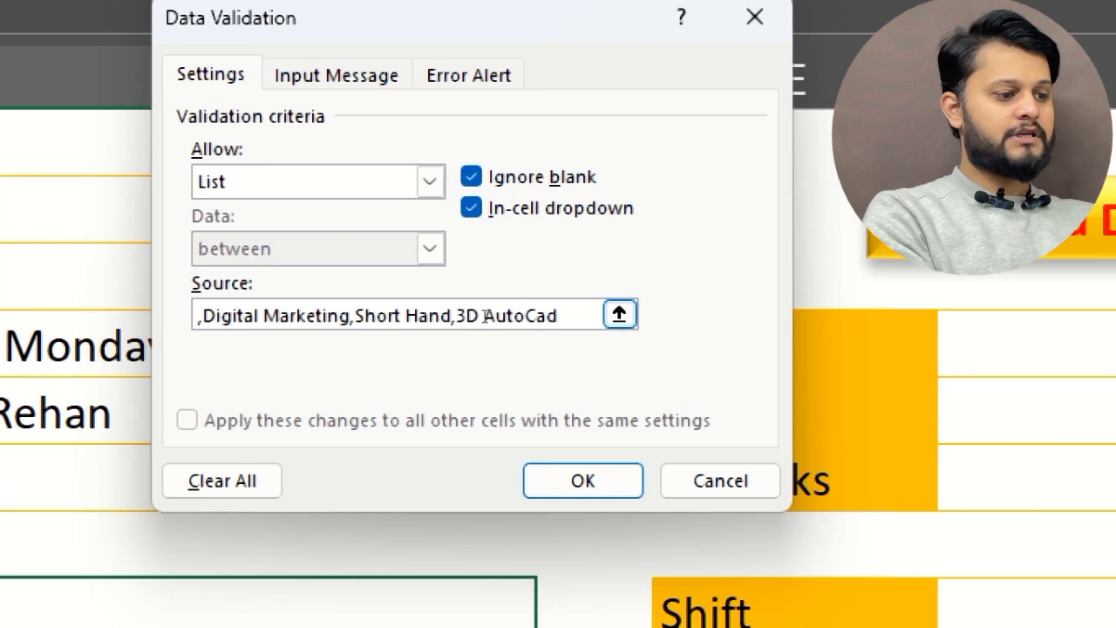
{"action": "type", "text": "3d"}
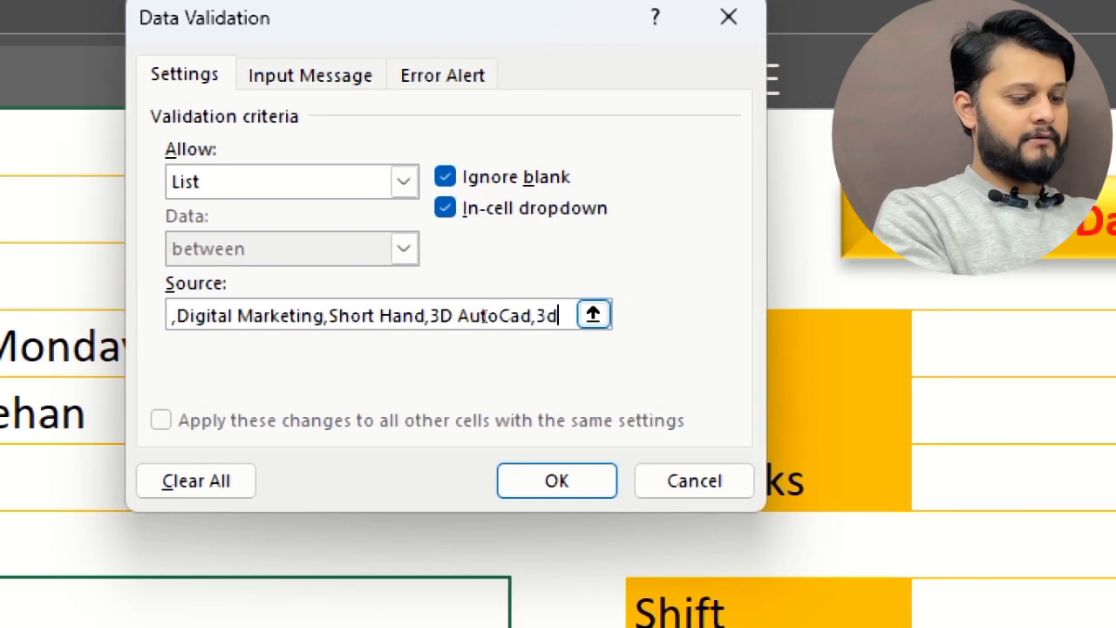
{"action": "key", "text": "BackSpace"}
{"action": "type", "text": "D Max"}
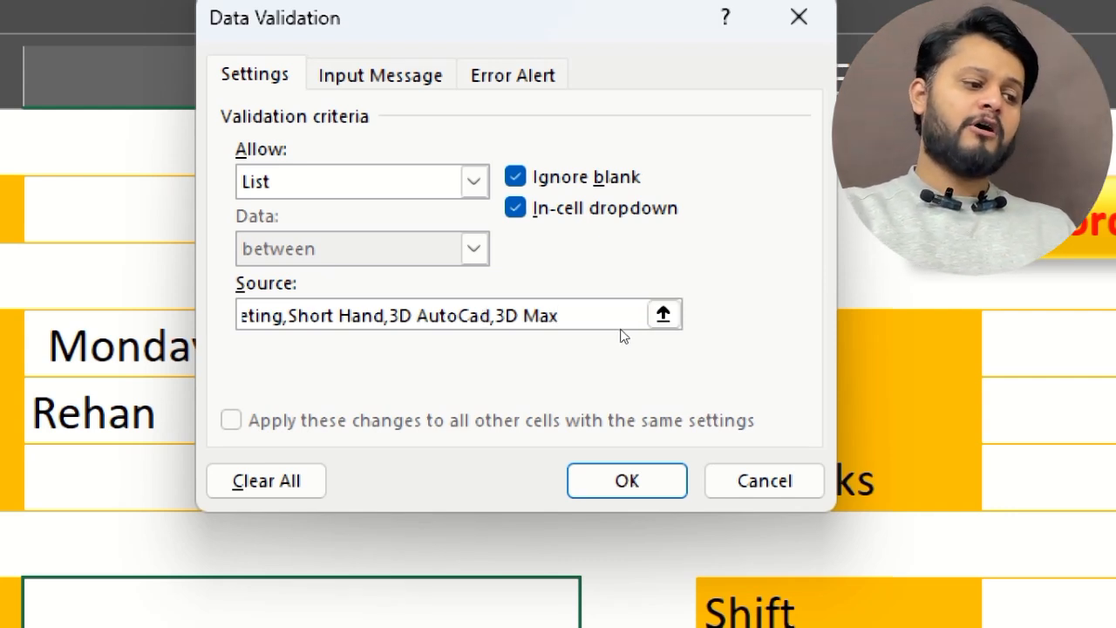
{"action": "left_click_drag", "start_coordinate": [578, 316], "coordinate": [150, 317]}
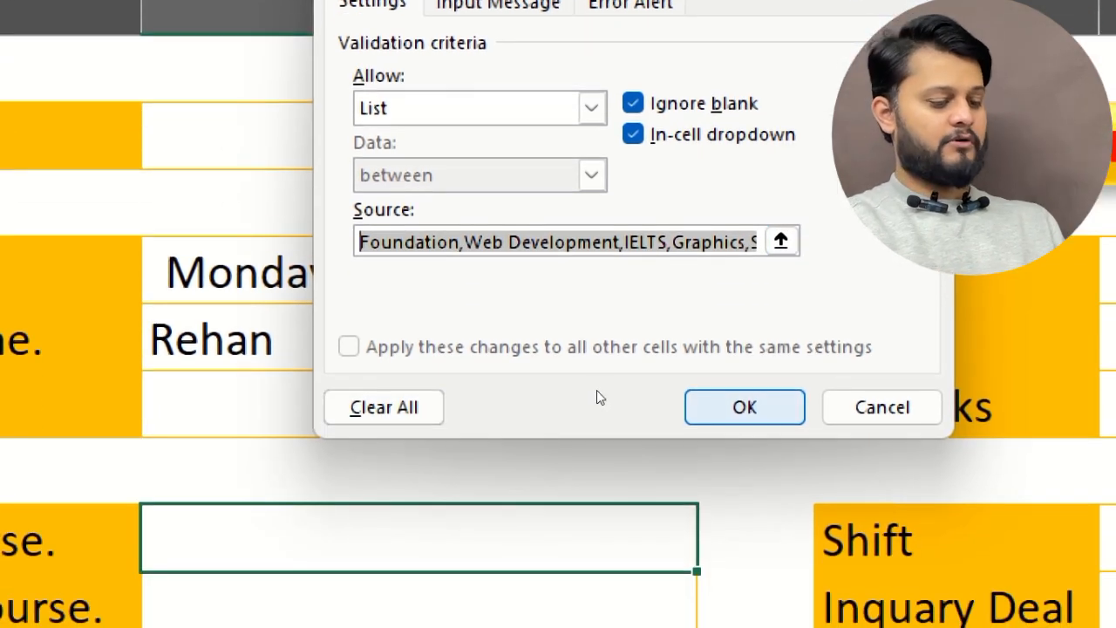
{"action": "key", "text": "Return"}
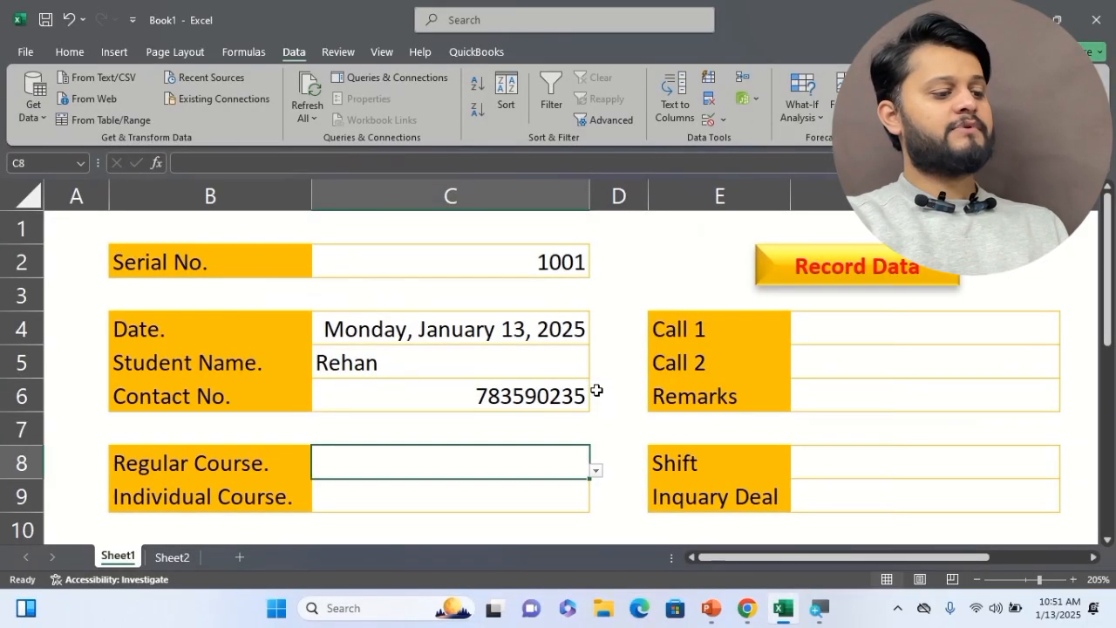
Step: Choose Freelancing from the dropdown in the Regular Course cell C8 and look through the list's options again
{"action": "left_click", "coordinate": [668, 403]}
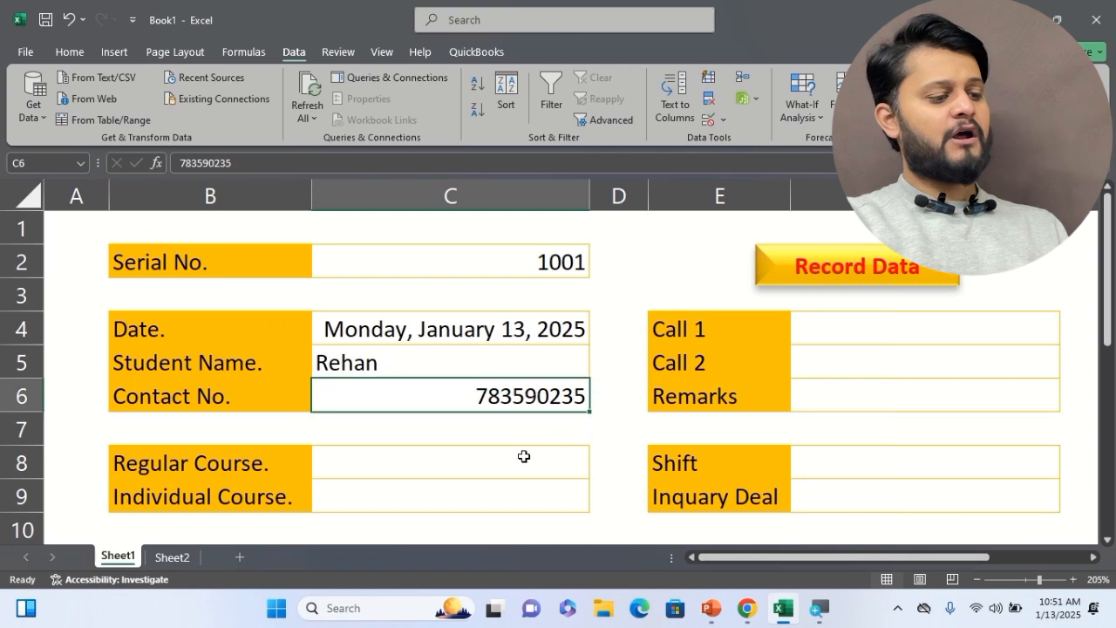
{"action": "left_click", "coordinate": [591, 513]}
{"action": "left_click", "coordinate": [525, 490]}
{"action": "left_click", "coordinate": [531, 468]}
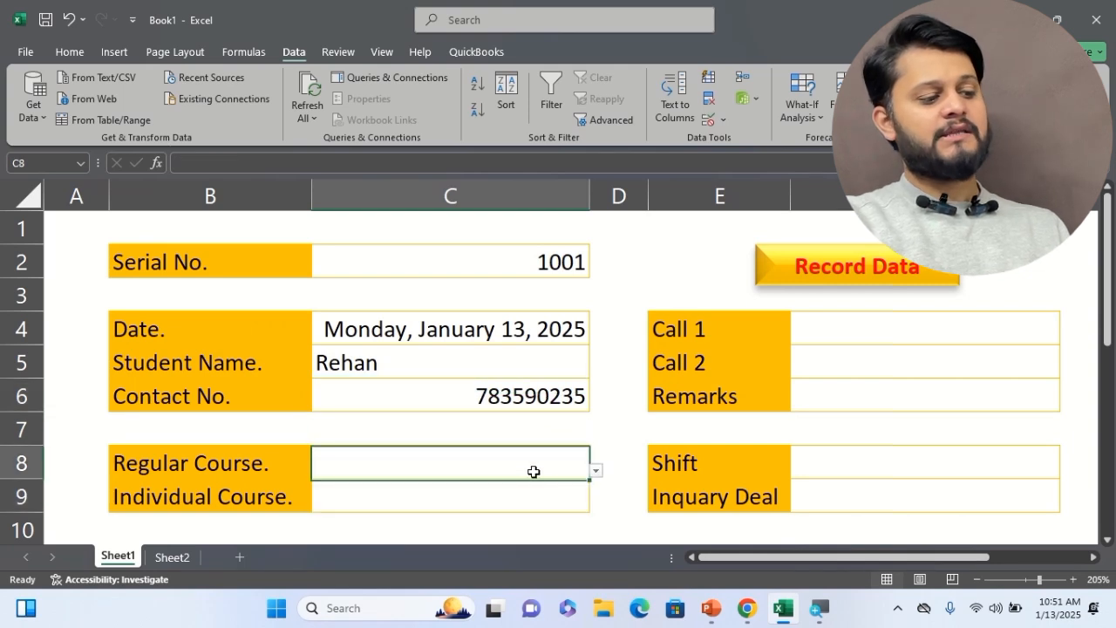
{"action": "left_click", "coordinate": [595, 472]}
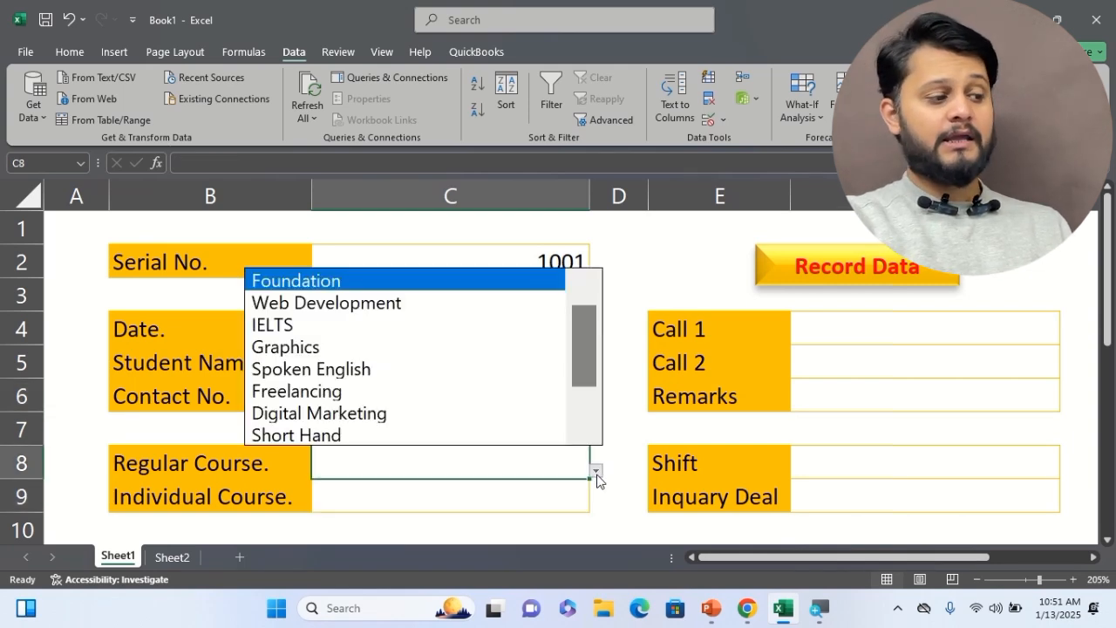
{"action": "left_click", "coordinate": [452, 391]}
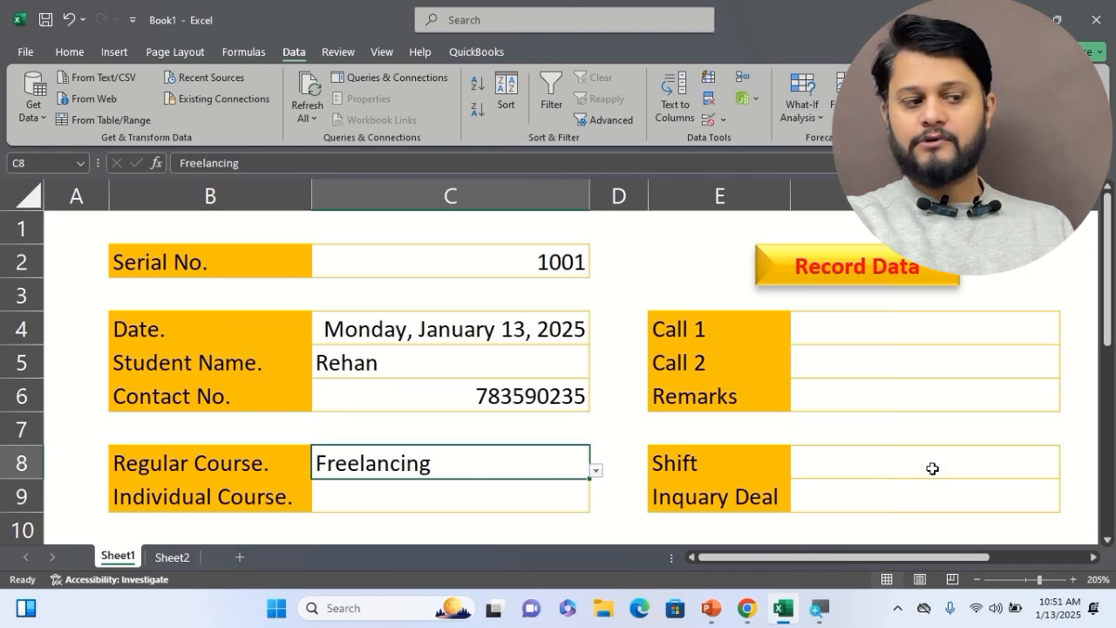
{"action": "left_click", "coordinate": [596, 472]}
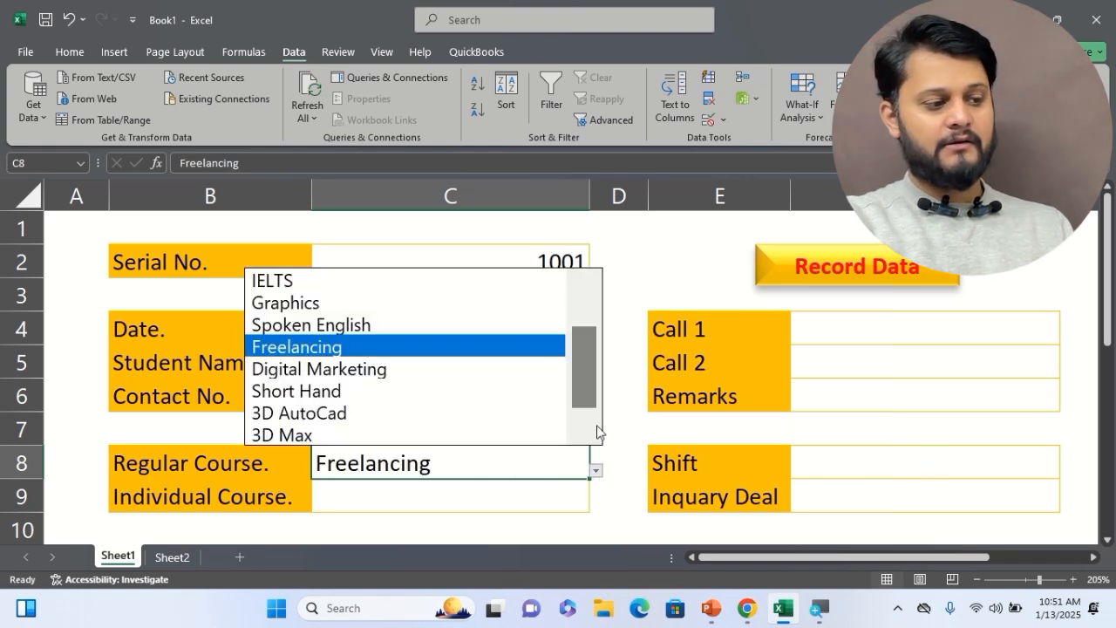
{"action": "scroll", "coordinate": [585, 324], "scroll_direction": "up", "scroll_amount": 1}
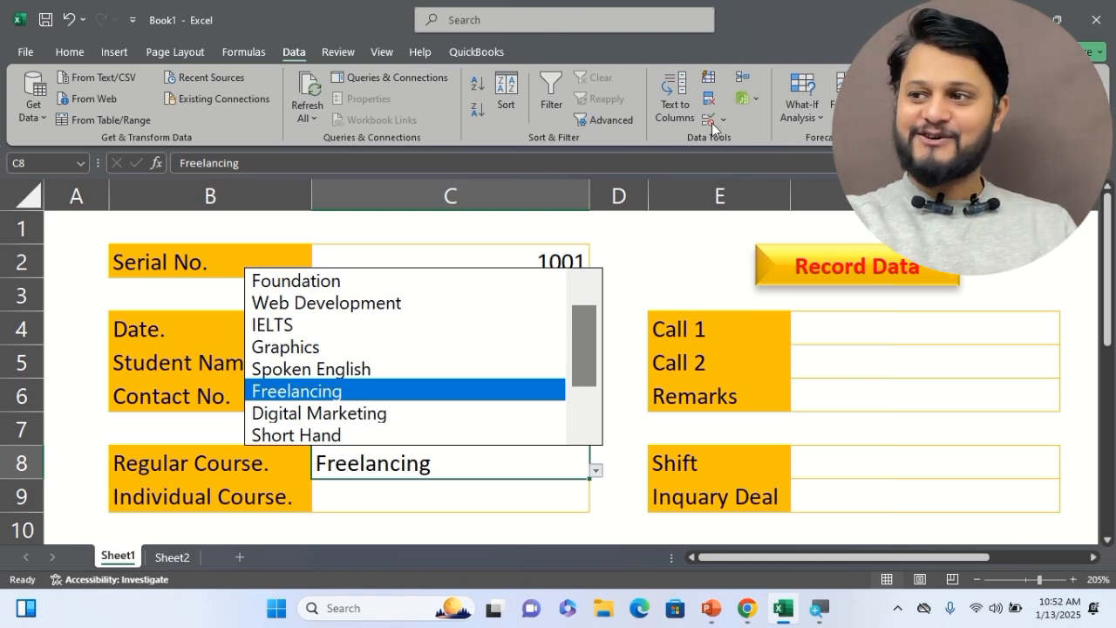
{"action": "left_click", "coordinate": [524, 509]}
{"action": "left_click", "coordinate": [524, 501]}
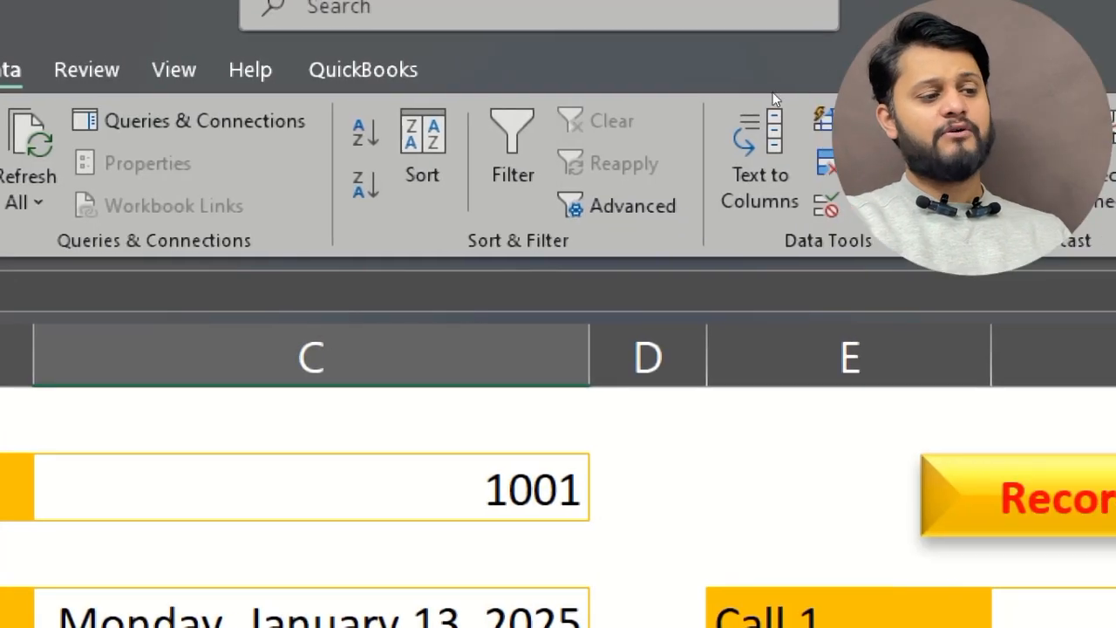
{"action": "key", "text": "alt+a"}
{"action": "key", "text": "v"}
{"action": "key", "text": "v"}
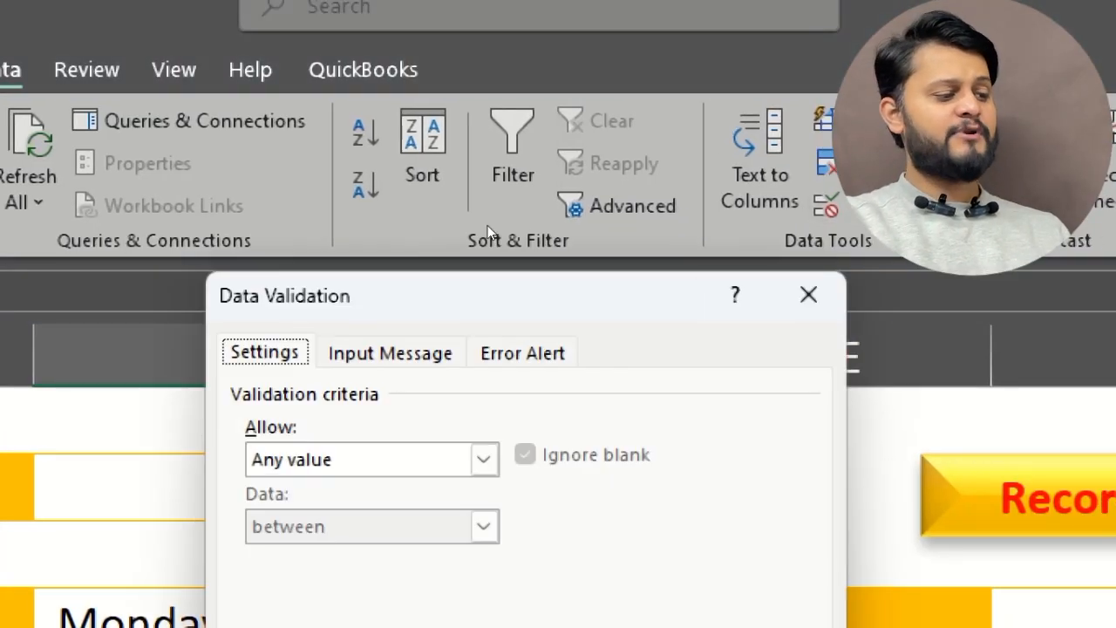
{"action": "key", "text": "alt+Down"}
{"action": "key", "text": "Down"}
{"action": "key", "text": "Up"}
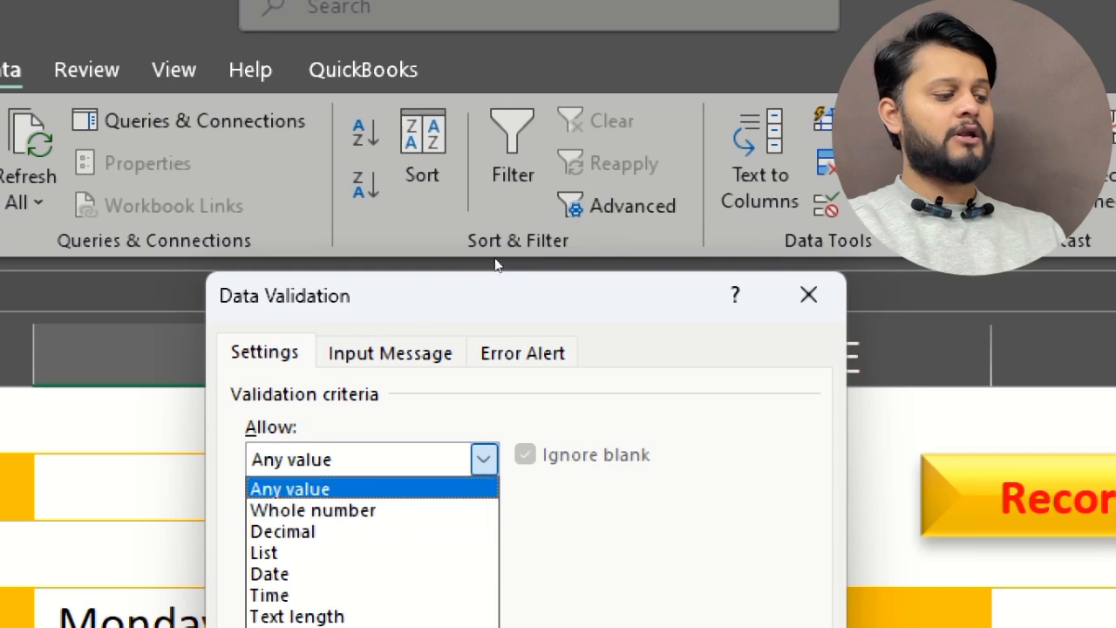
{"action": "key", "text": "End"}
{"action": "key", "text": "Home"}
{"action": "key", "text": "Down"}
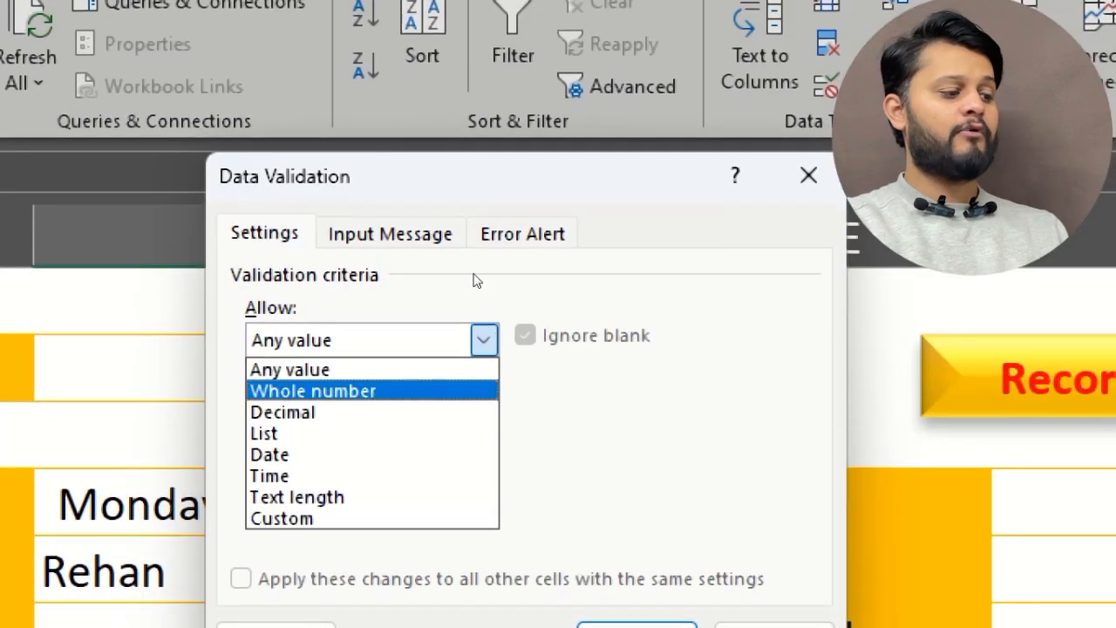
{"action": "key", "text": "Down"}
{"action": "key", "text": "Down"}
{"action": "key", "text": "Return"}
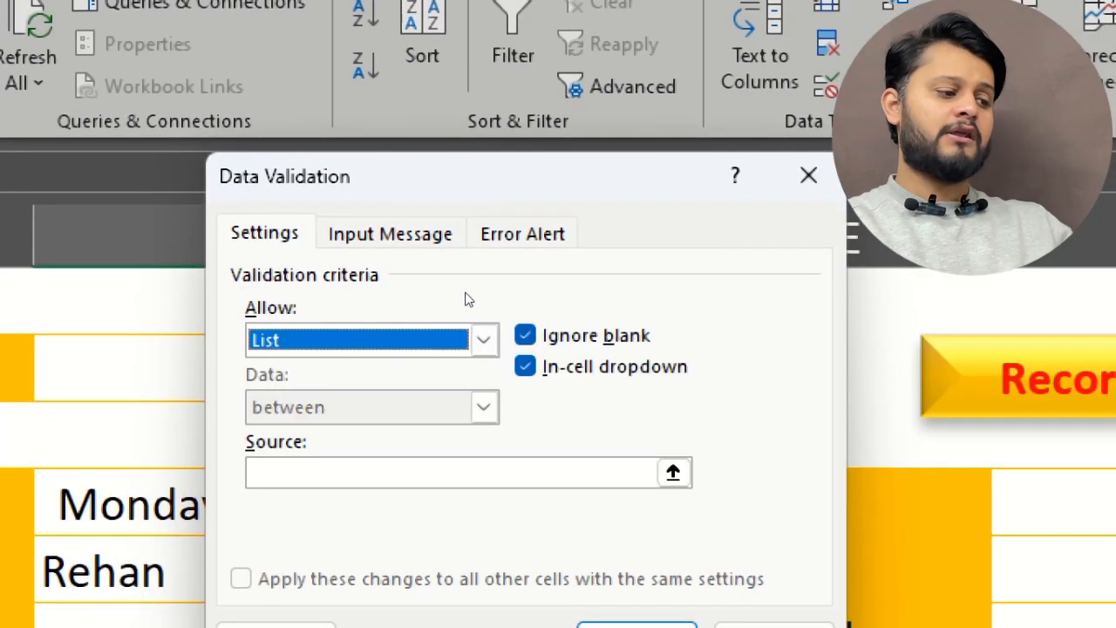
{"action": "key", "text": "alt+s"}
{"action": "type", "text": "N"}
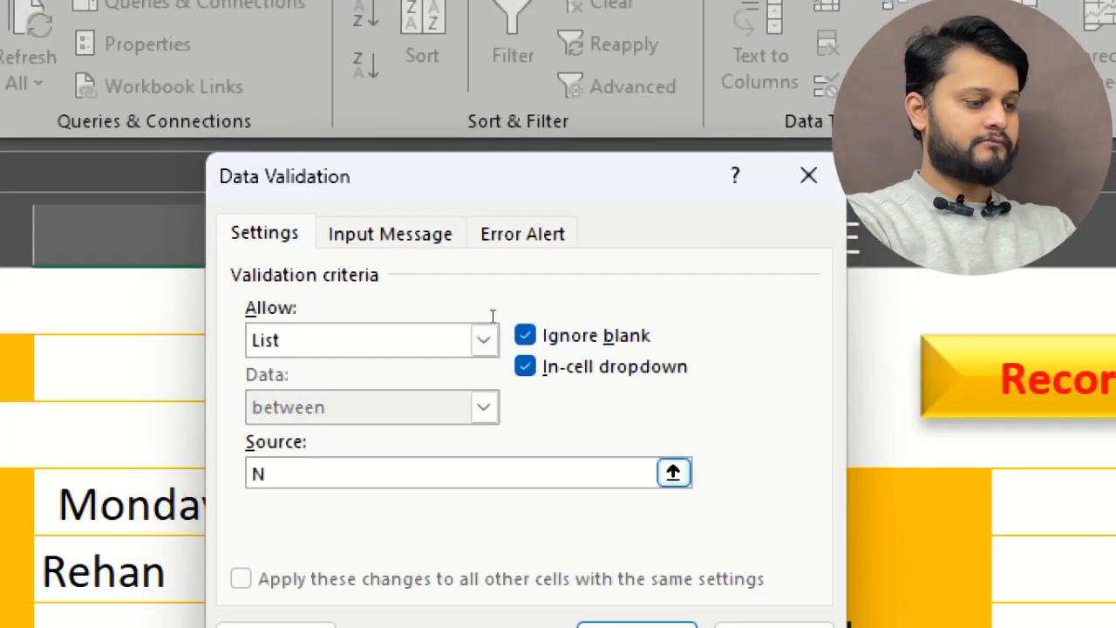
{"action": "type", "text": "one,"}
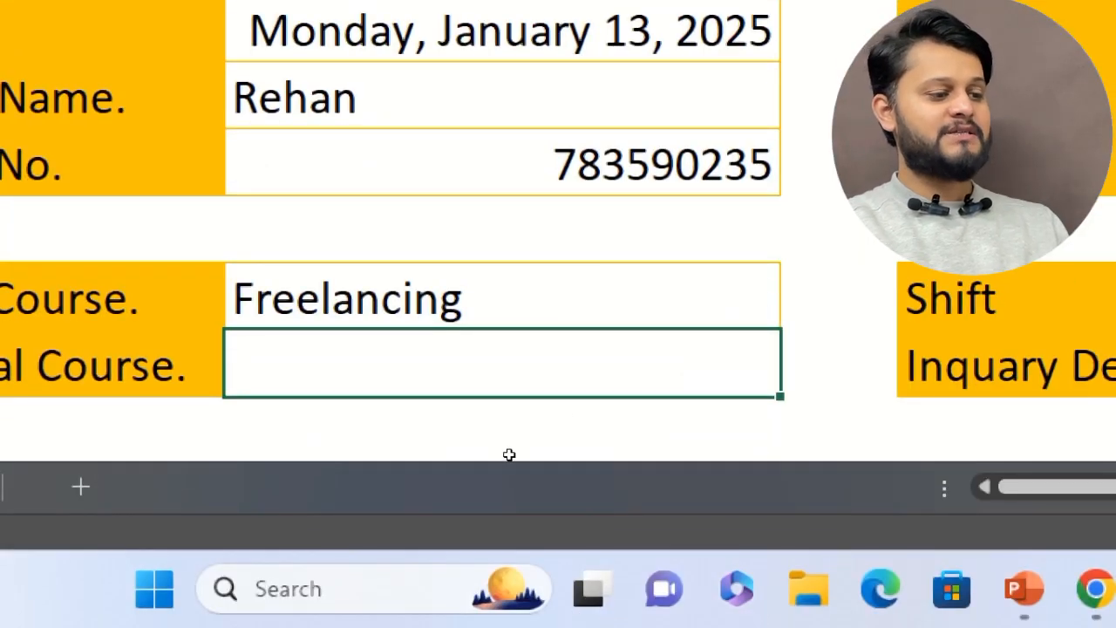
Step: Try to copy the Regular Course list source from C8 into a list validation rule for the Individual Course cell C9
{"action": "key", "text": "Up"}
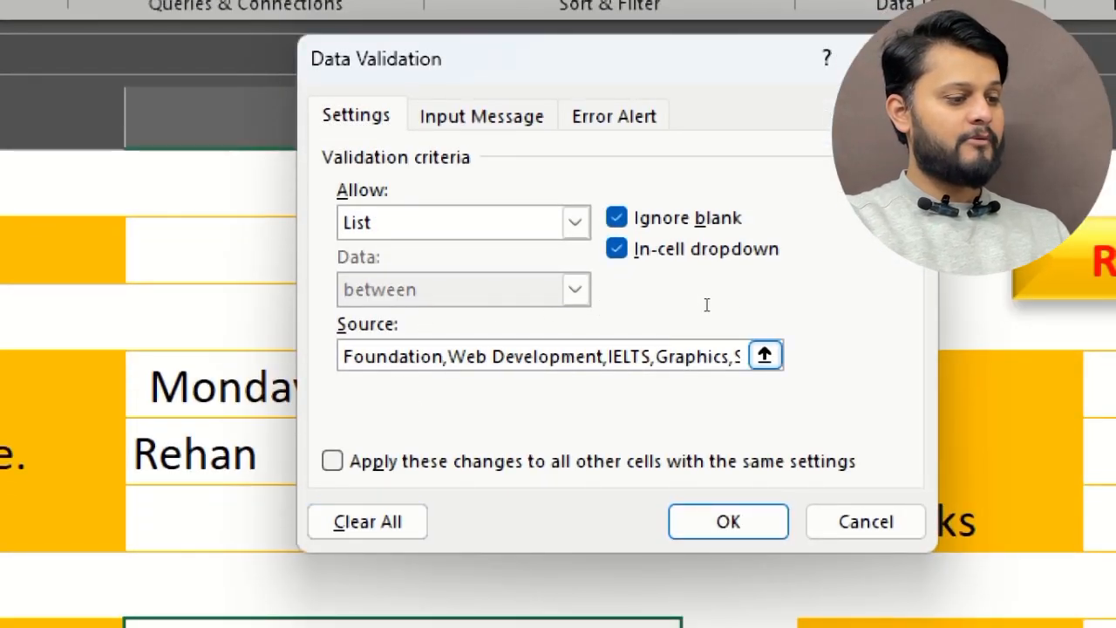
{"action": "key", "text": "ctrl+a"}
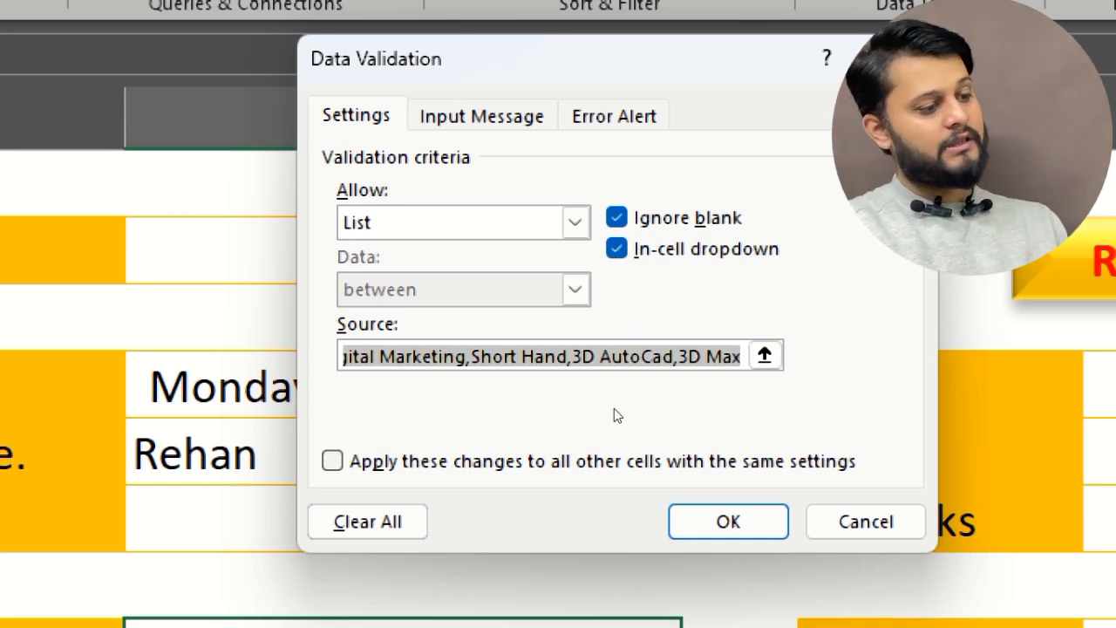
{"action": "key", "text": "Return"}
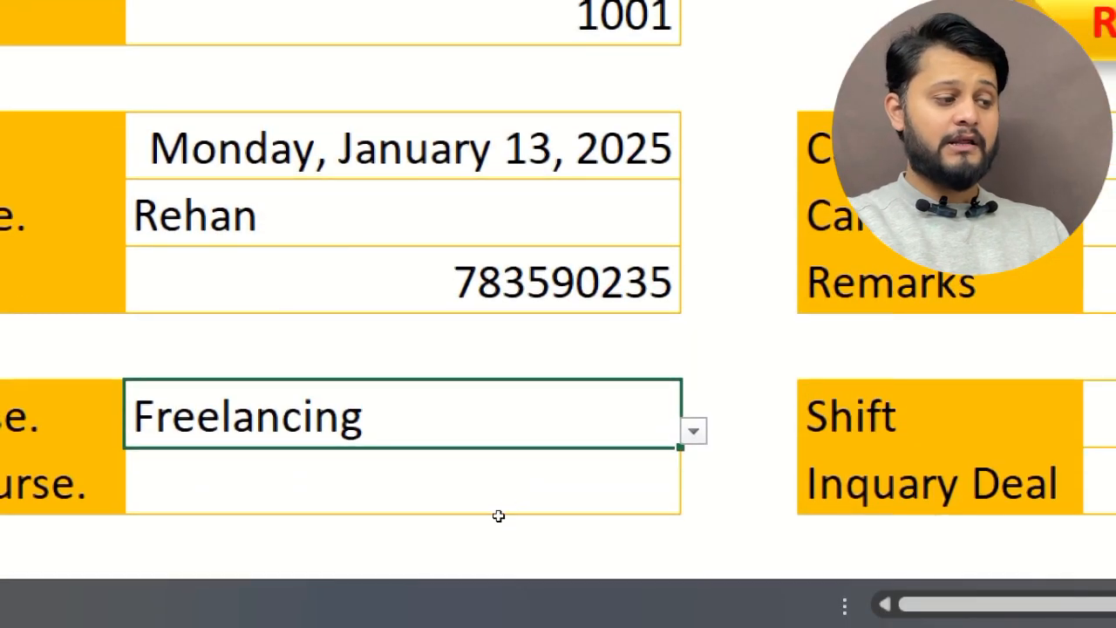
{"action": "left_click", "coordinate": [510, 506]}
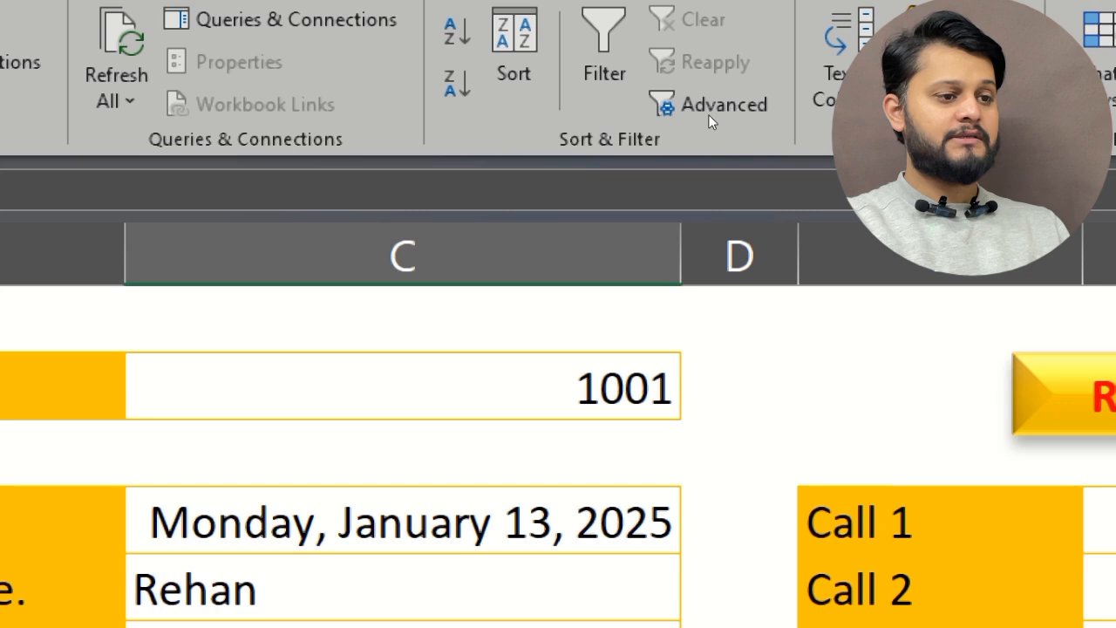
{"action": "left_click", "coordinate": [709, 116]}
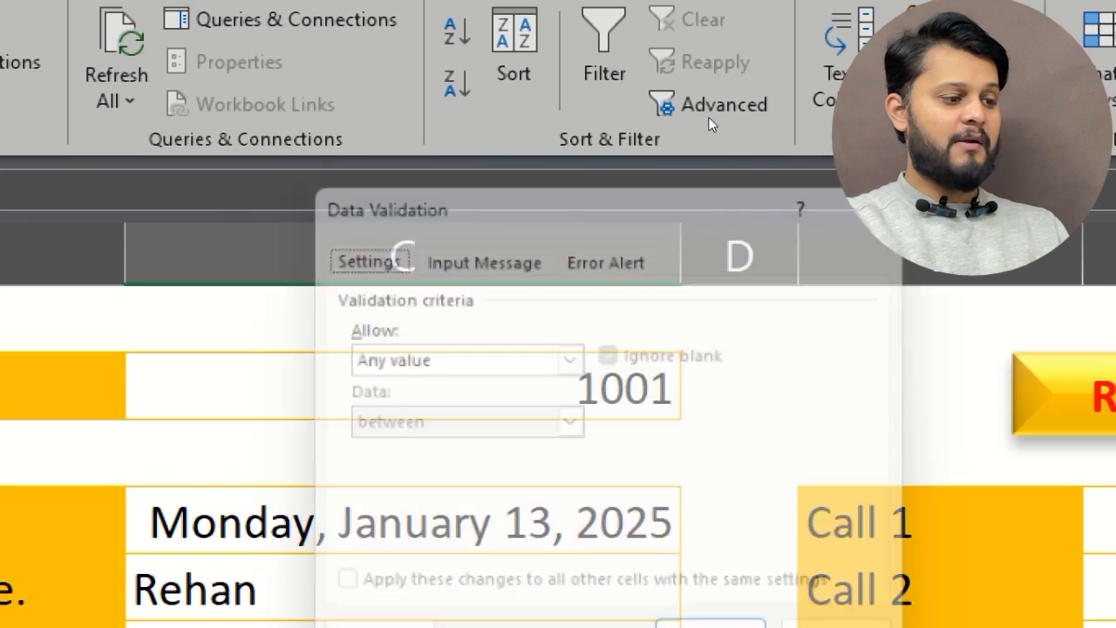
{"action": "left_click", "coordinate": [576, 358]}
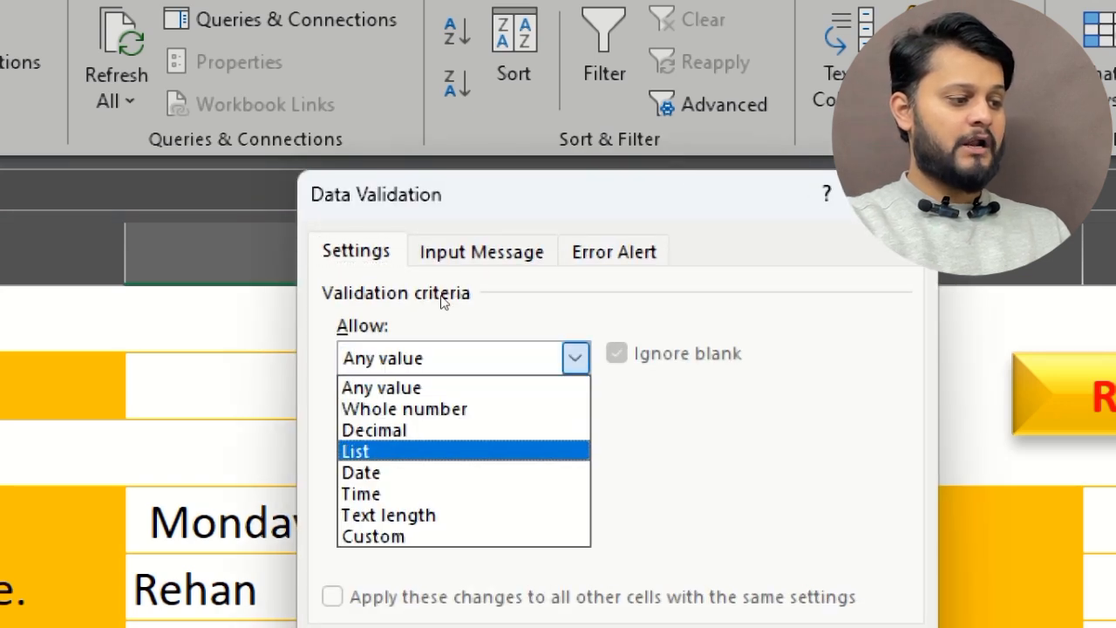
{"action": "left_click", "coordinate": [443, 451]}
{"action": "left_click", "coordinate": [442, 491]}
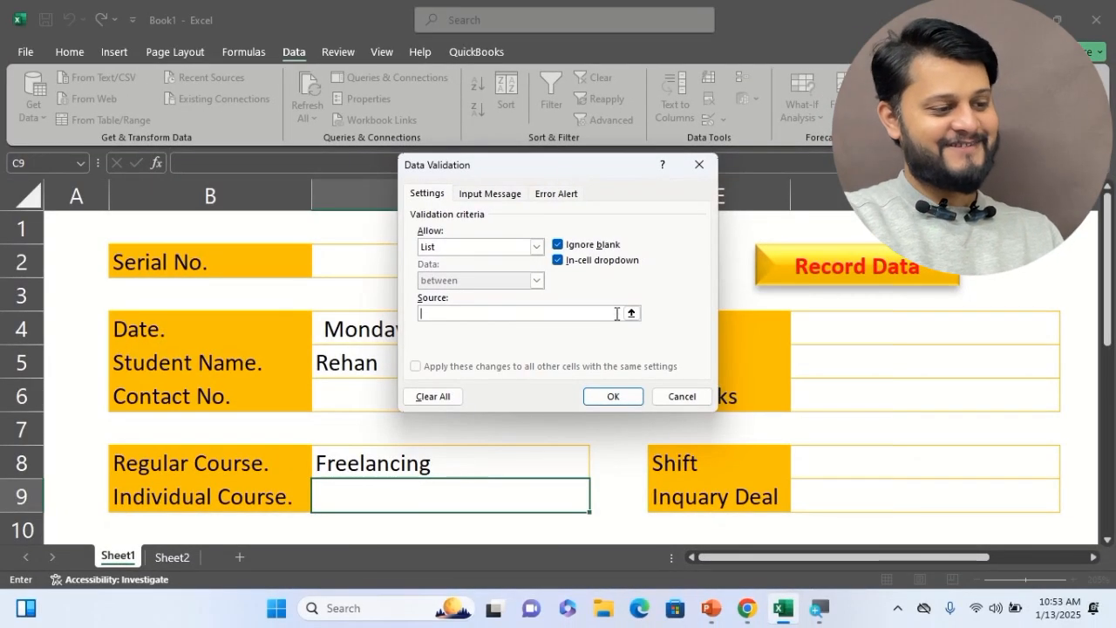
{"action": "left_click", "coordinate": [675, 395]}
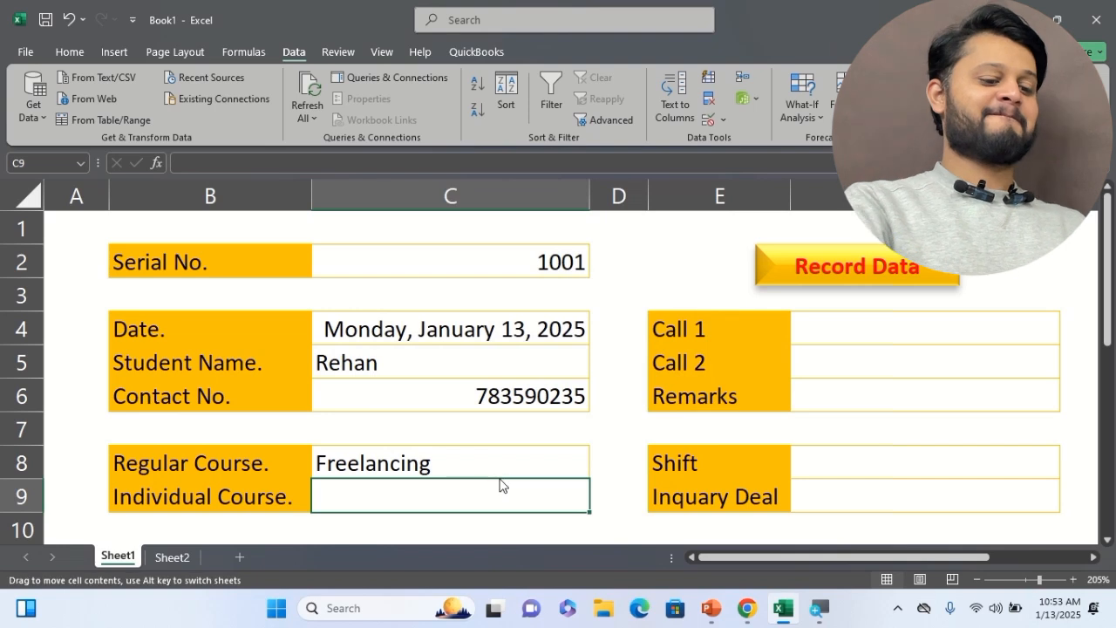
Step: Reopen the validation rule of the Regular Course cell C8 and try to select its list source text
{"action": "left_click", "coordinate": [495, 469]}
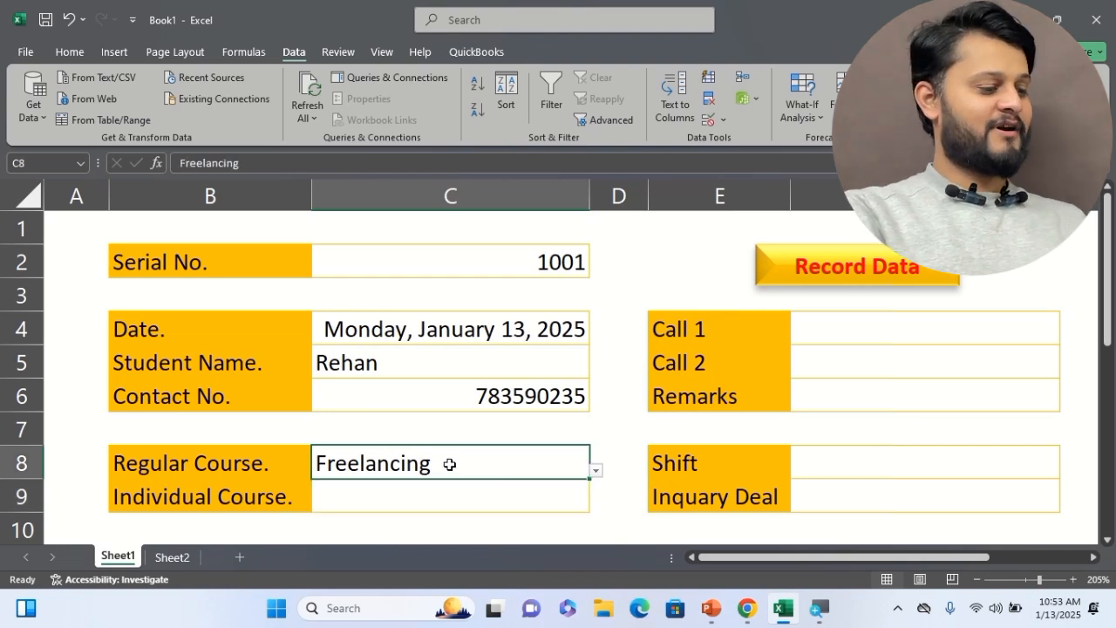
{"action": "left_click", "coordinate": [709, 122]}
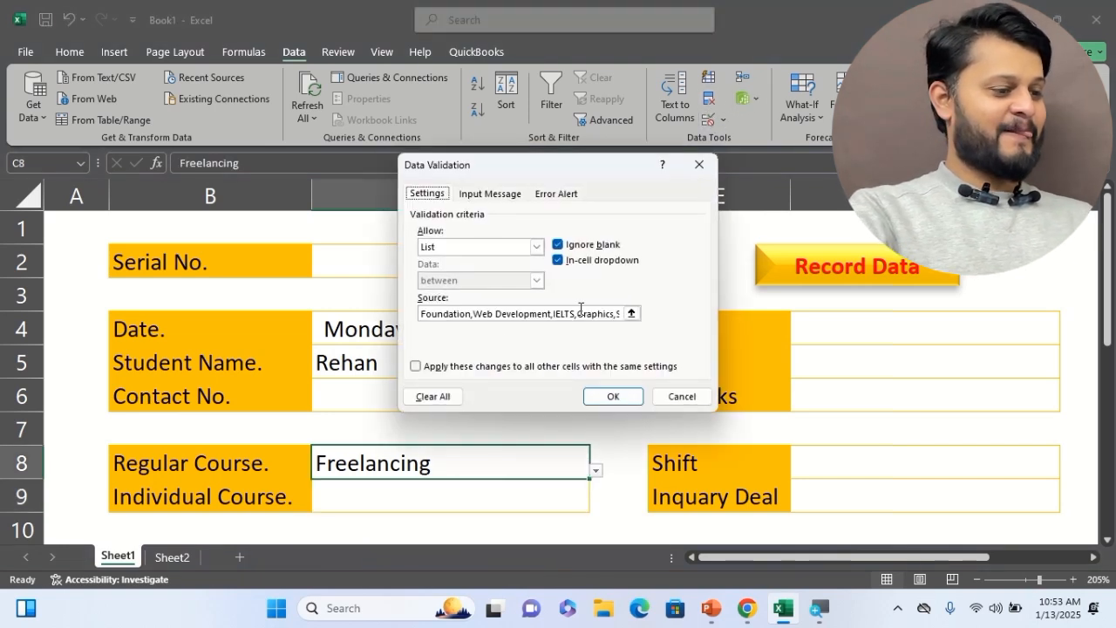
{"action": "left_click", "coordinate": [423, 315]}
{"action": "left_click", "coordinate": [423, 315]}
{"action": "type", "text": "="}
{"action": "key", "text": "shift+Right"}
{"action": "key", "text": "shift+Right"}
{"action": "key", "text": "shift+Right"}
{"action": "key", "text": "shift+Right"}
{"action": "key", "text": "shift+Right"}
{"action": "key", "text": "shift+Right"}
{"action": "key", "text": "shift+Right"}
{"action": "key", "text": "shift+Right"}
{"action": "key", "text": "shift+Right"}
{"action": "key", "text": "shift+Right"}
{"action": "key", "text": "shift+Right"}
{"action": "key", "text": "shift+Right"}
{"action": "key", "text": "shift+Right"}
{"action": "key", "text": "shift+Right"}
{"action": "key", "text": "shift+Right"}
{"action": "key", "text": "shift+Right"}
{"action": "key", "text": "shift+Right"}
{"action": "key", "text": "shift+Right"}
{"action": "key", "text": "shift+Right"}
{"action": "key", "text": "shift+Right"}
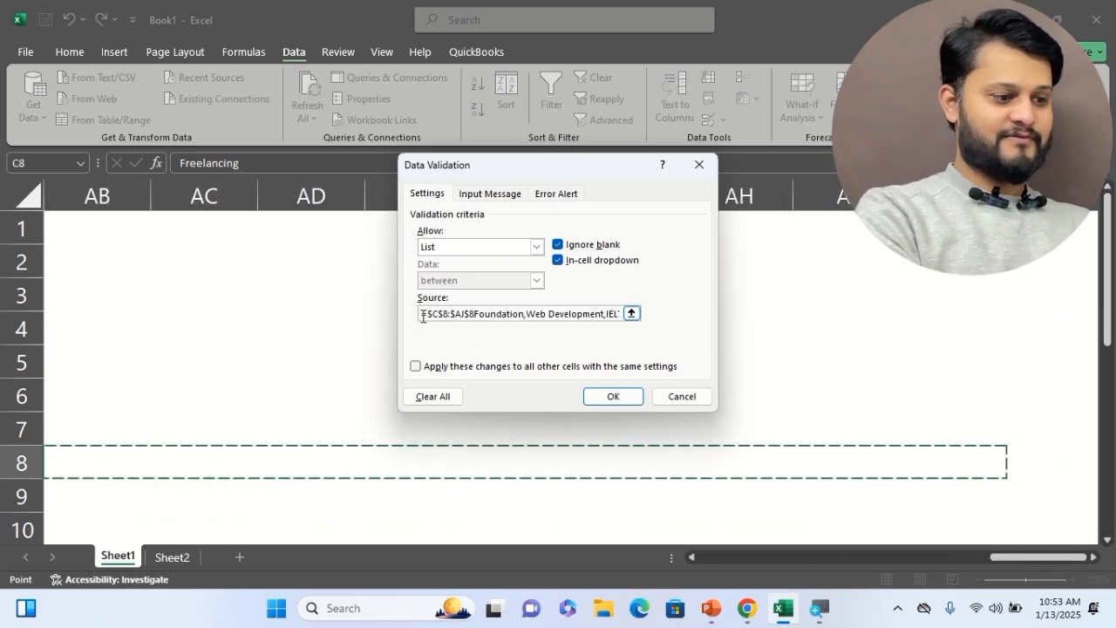
Step: Remove the stray cell reference from the Regular Course list source, copy the whole source text and apply the rule
{"action": "key", "text": "BackSpace"}
{"action": "key", "text": "BackSpace"}
{"action": "key", "text": "BackSpace"}
{"action": "key", "text": "BackSpace"}
{"action": "key", "text": "BackSpace"}
{"action": "key", "text": "BackSpace"}
{"action": "key", "text": "BackSpace"}
{"action": "key", "text": "BackSpace"}
{"action": "key", "text": "BackSpace"}
{"action": "key", "text": "BackSpace"}
{"action": "key", "text": "BackSpace"}
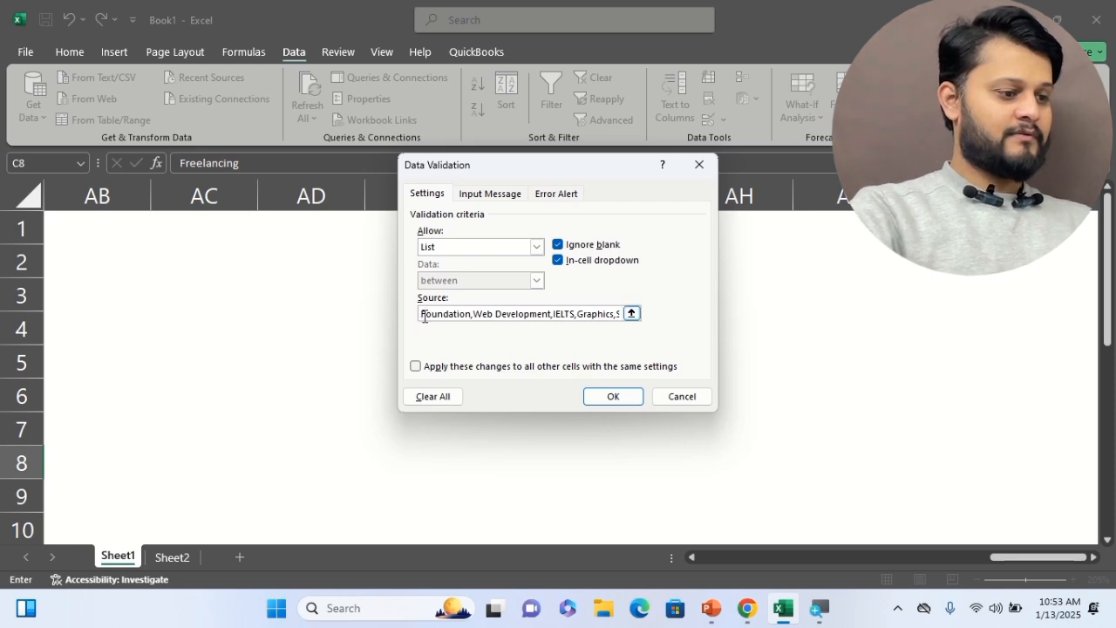
{"action": "left_click_drag", "start_coordinate": [422, 316], "coordinate": [556, 314]}
{"action": "right_click", "coordinate": [556, 313]}
{"action": "left_click", "coordinate": [579, 345]}
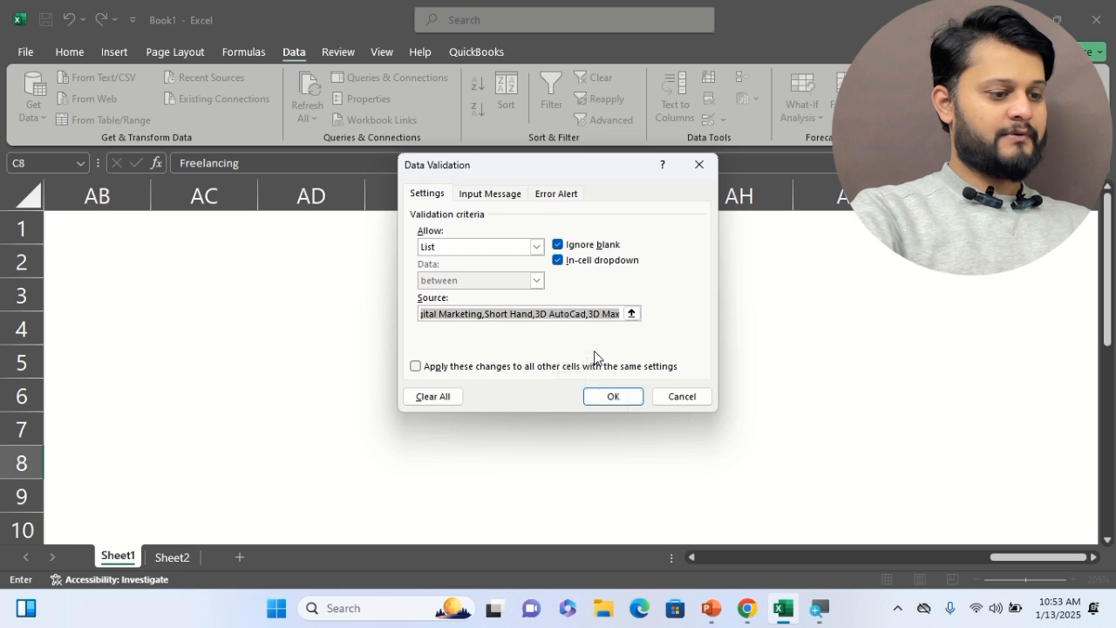
{"action": "left_click", "coordinate": [617, 398]}
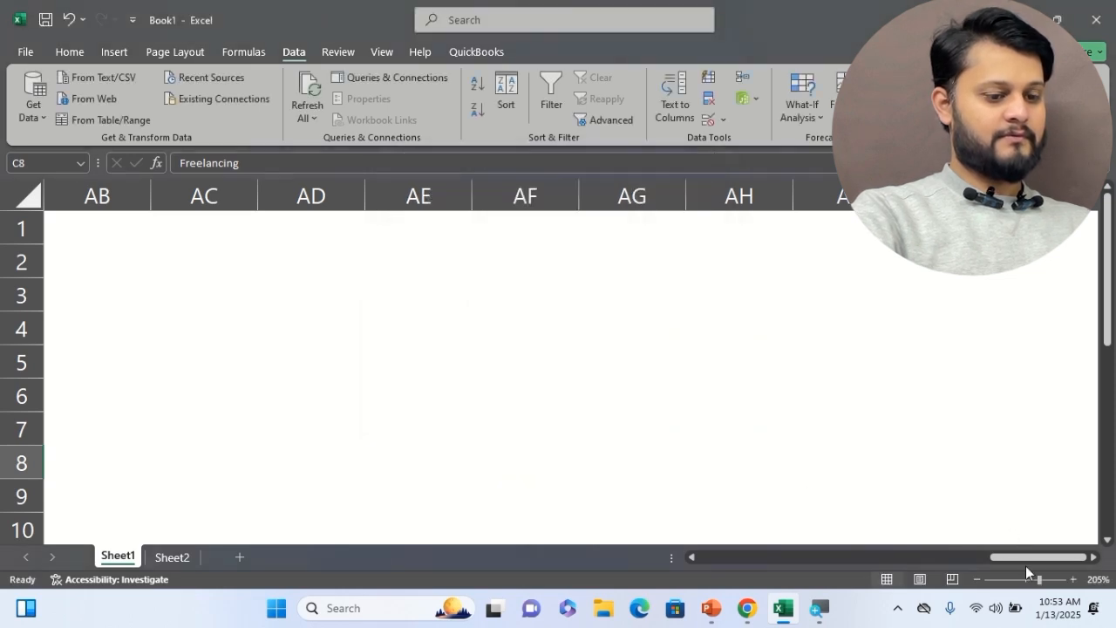
Step: Try to paste the copied course list as the list source for the Individual Course cell C9, then cancel the rule
{"action": "left_click_drag", "start_coordinate": [1027, 567], "coordinate": [486, 531]}
{"action": "left_click", "coordinate": [461, 496]}
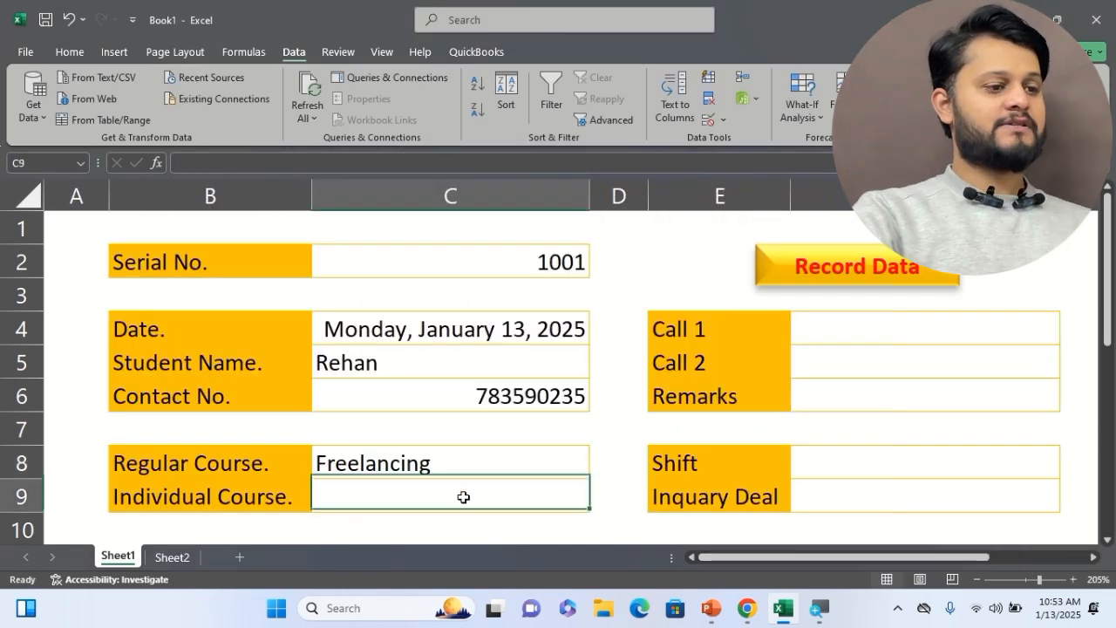
{"action": "left_click", "coordinate": [708, 119]}
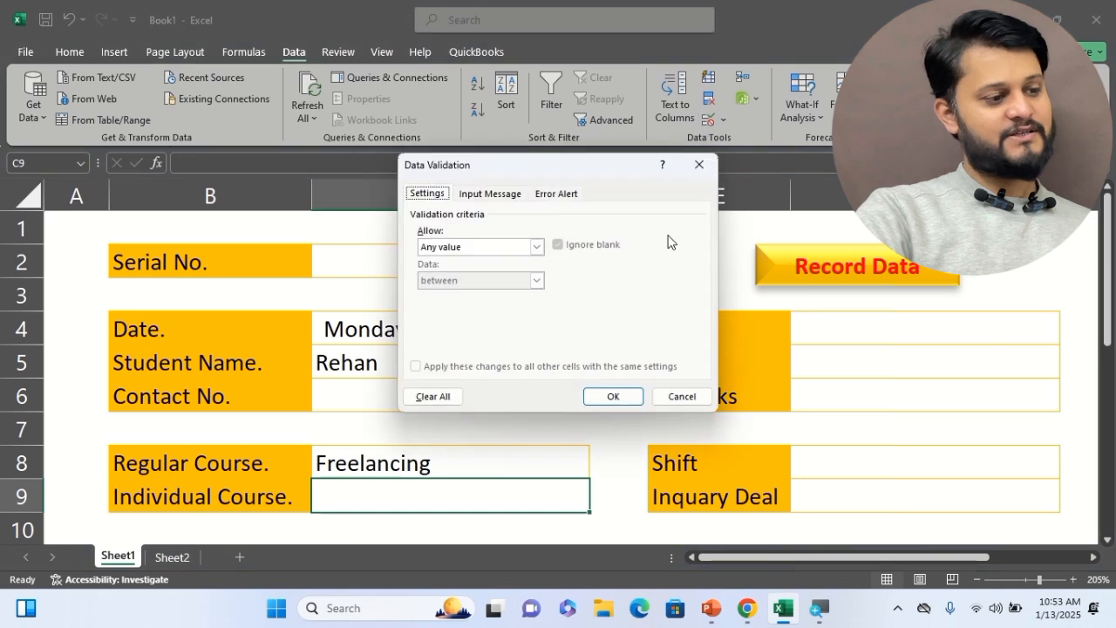
{"action": "left_click", "coordinate": [536, 247]}
{"action": "left_click", "coordinate": [449, 294]}
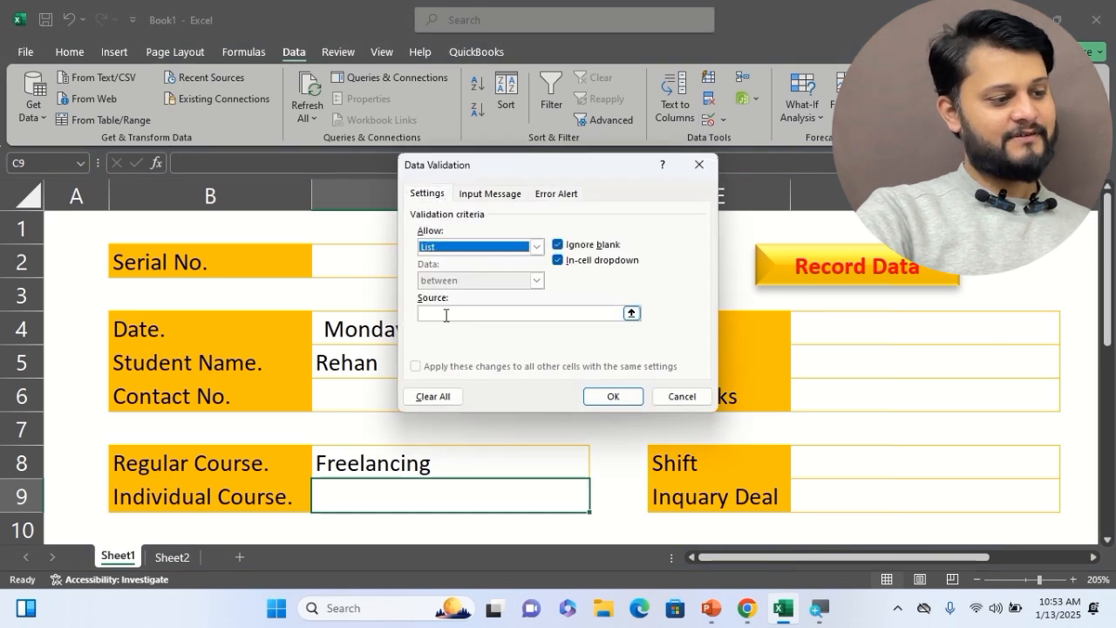
{"action": "right_click", "coordinate": [442, 315]}
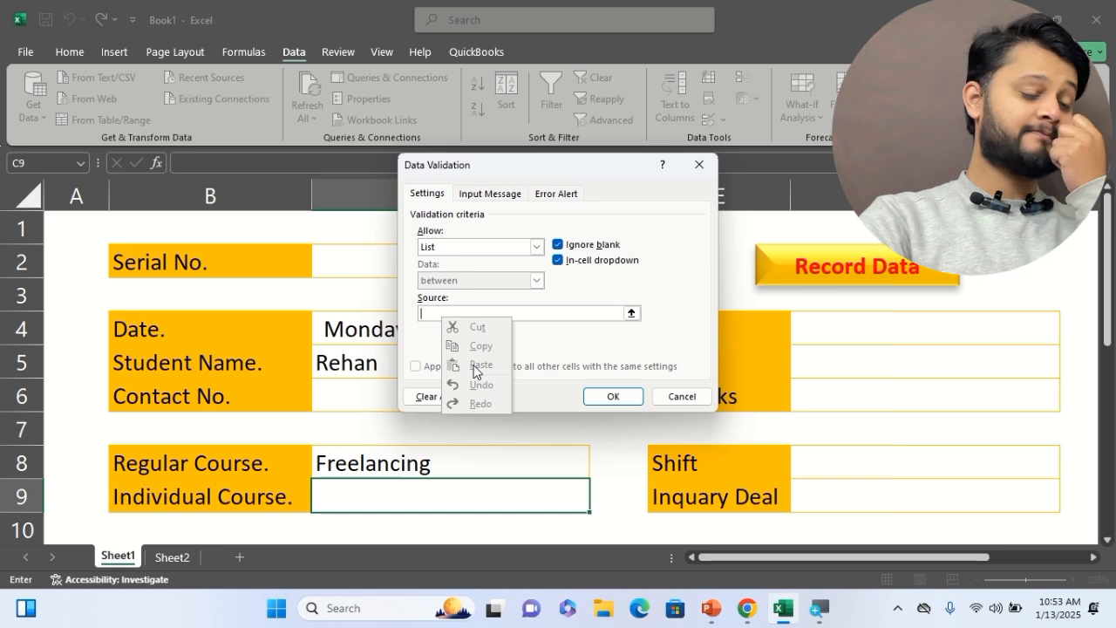
{"action": "left_click", "coordinate": [682, 397]}
{"action": "left_click", "coordinate": [682, 396]}
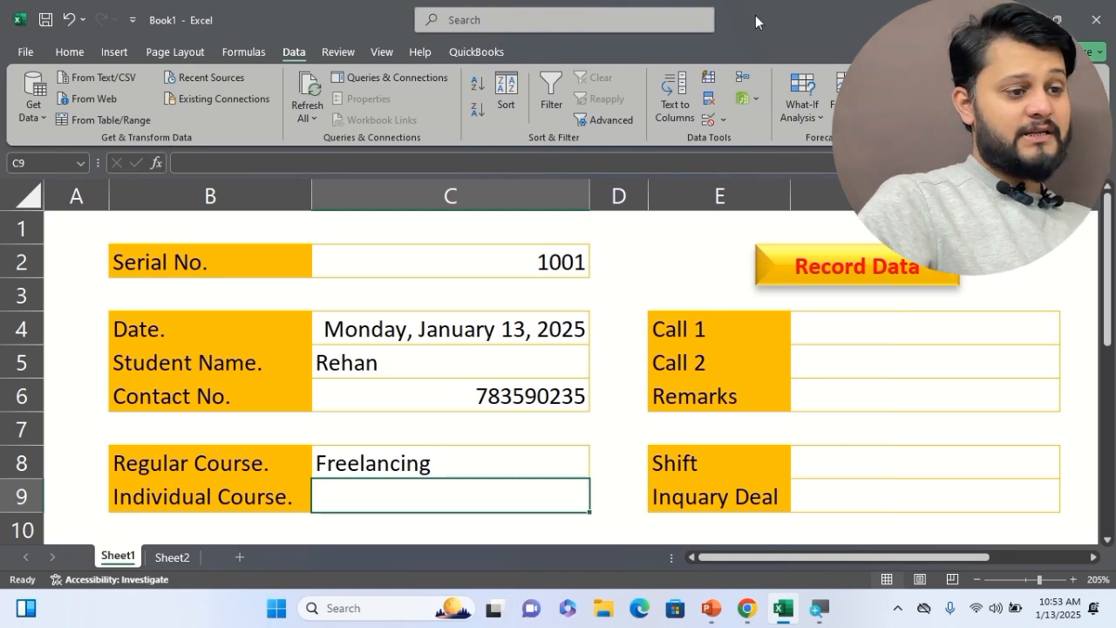
Step: Apply a list validation rule to the Individual Course cell C9 with None and Foundation as the source
{"action": "left_click", "coordinate": [710, 119]}
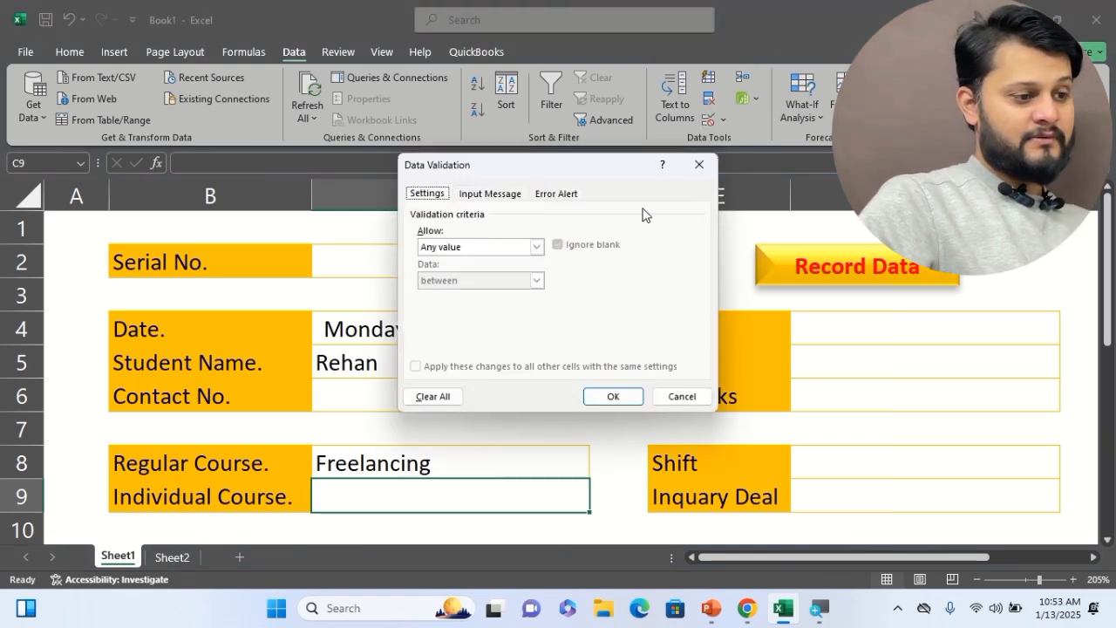
{"action": "left_click", "coordinate": [536, 247]}
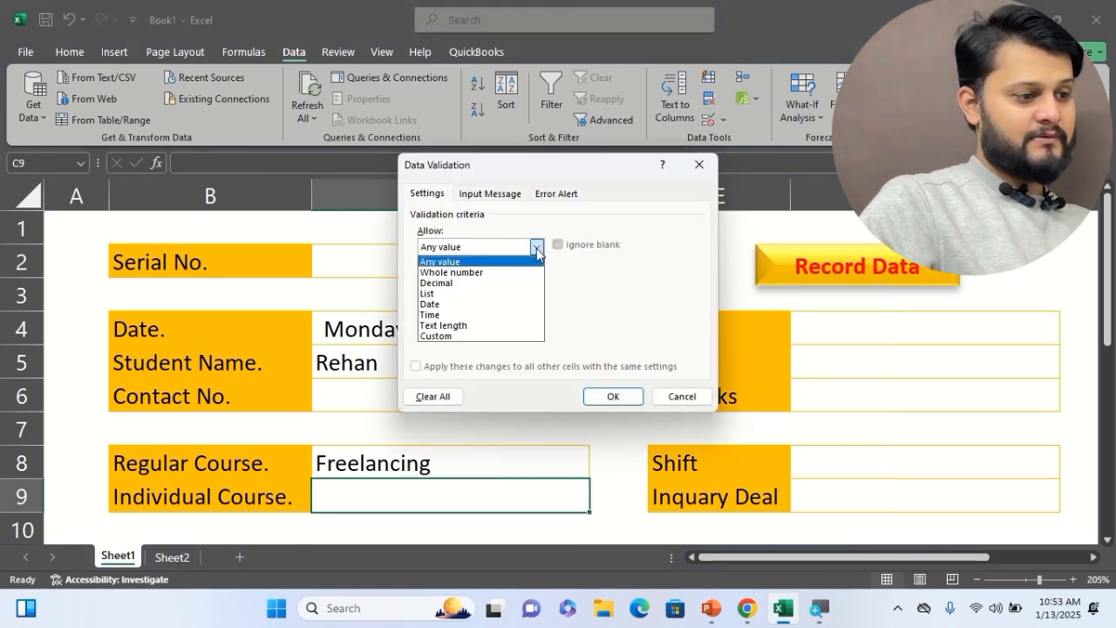
{"action": "left_click", "coordinate": [455, 293]}
{"action": "left_click", "coordinate": [452, 313]}
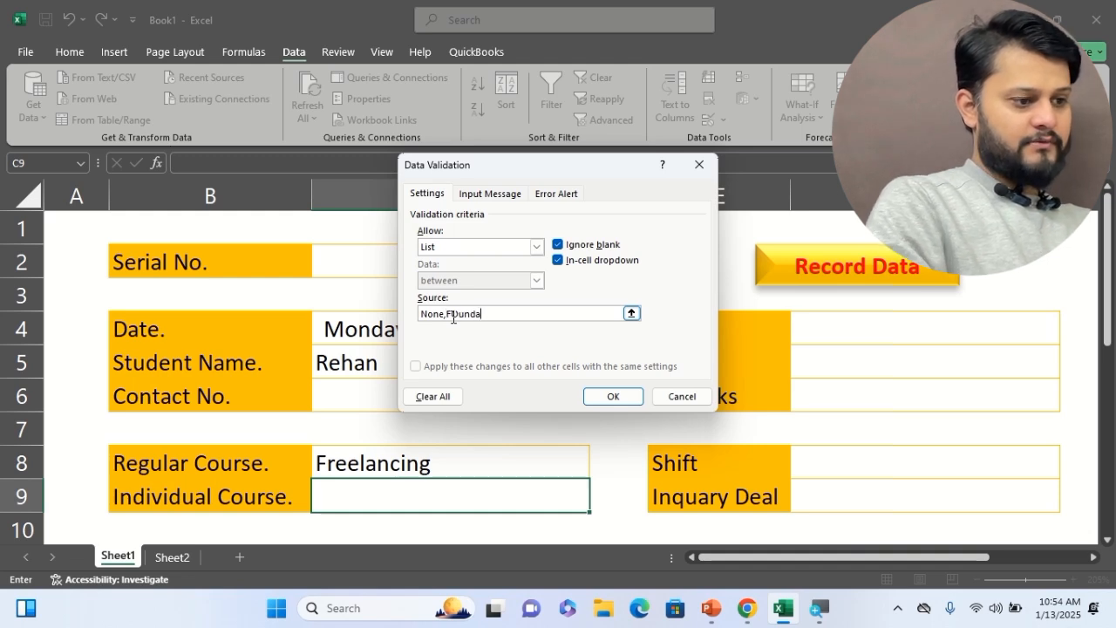
{"action": "key", "text": "BackSpace"}
{"action": "key", "text": "BackSpace"}
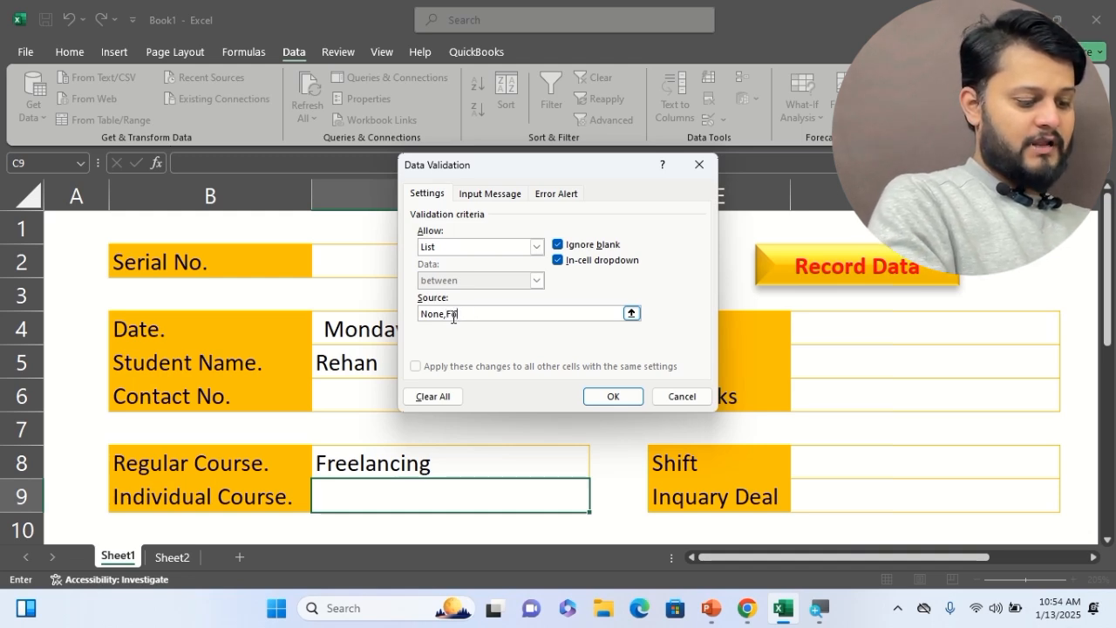
{"action": "type", "text": "oundation"}
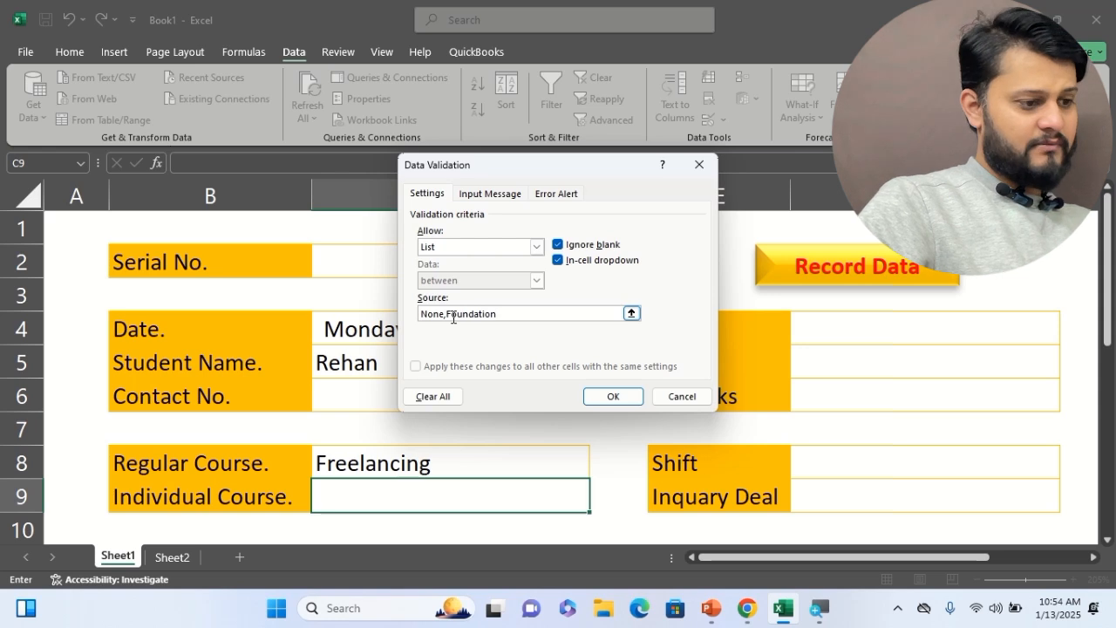
{"action": "left_click", "coordinate": [610, 398]}
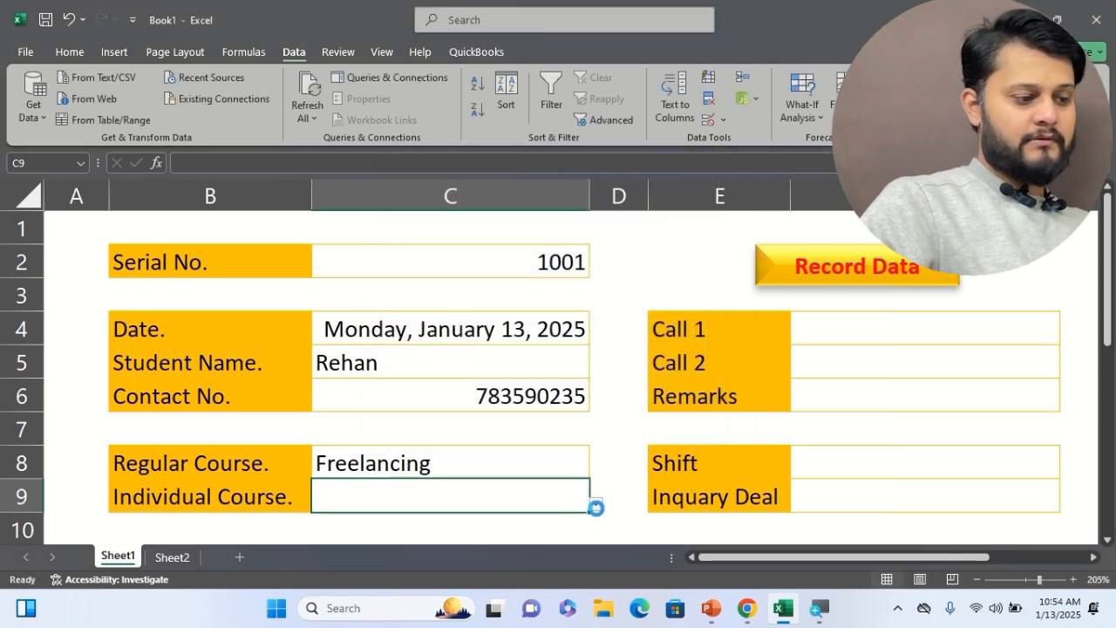
Step: Check the options offered by the Individual Course dropdown in C9
{"action": "left_click", "coordinate": [596, 504]}
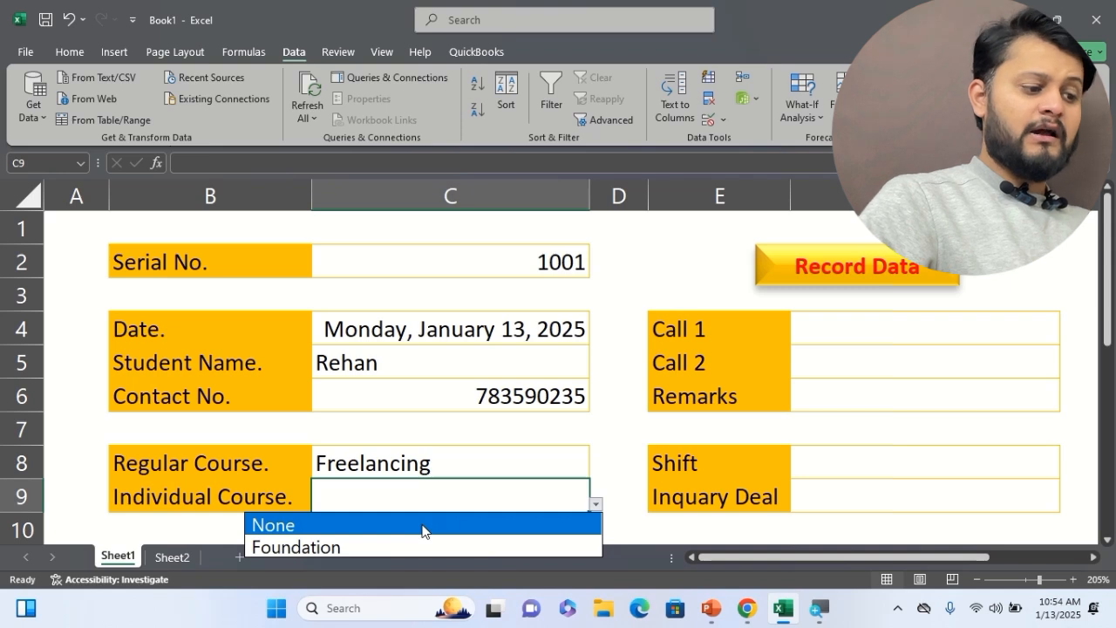
{"action": "left_click", "coordinate": [514, 489]}
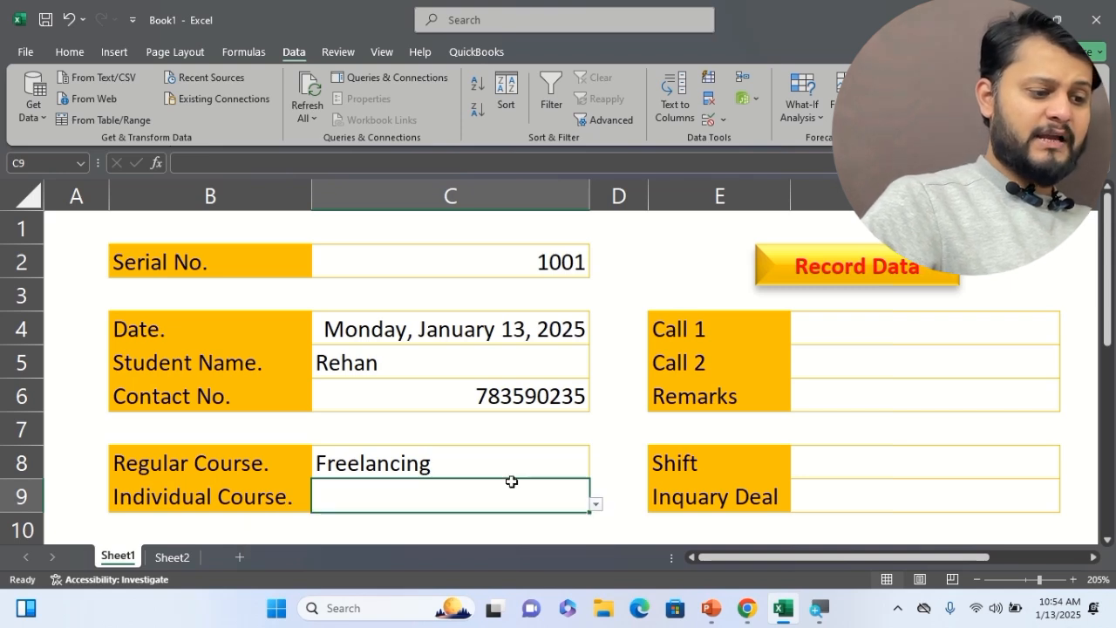
{"action": "left_click", "coordinate": [595, 505]}
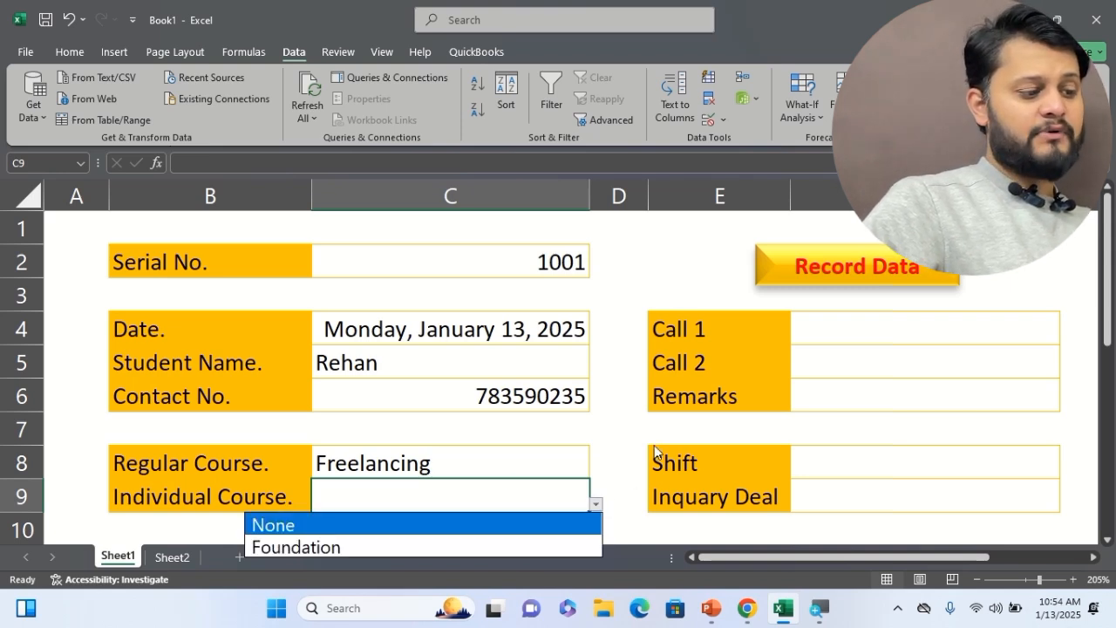
Step: Choose None in the Individual Course cell C9
{"action": "left_click", "coordinate": [384, 525]}
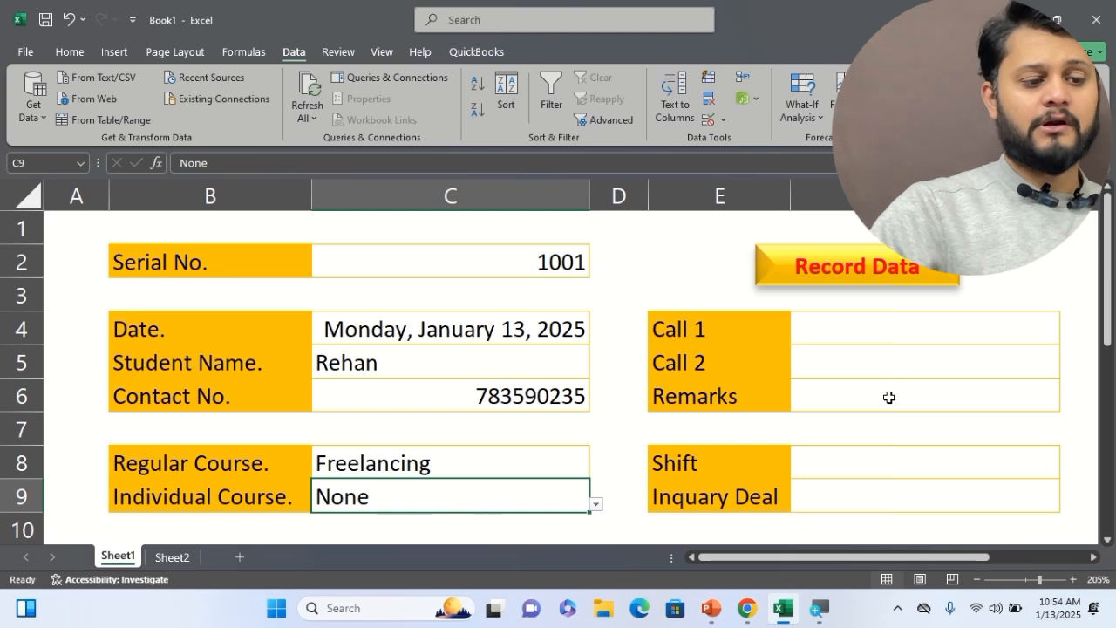
Step: Start a list validation rule on the Call 1 cell F4 with Network Issue and No. Busy as the first source entries
{"action": "left_click", "coordinate": [930, 335]}
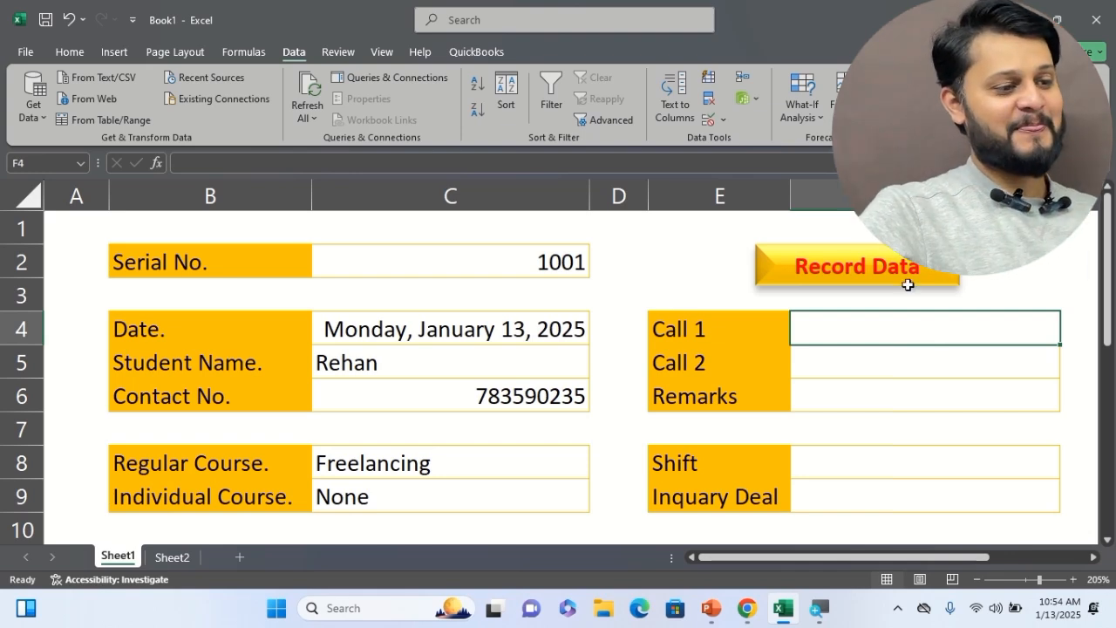
{"action": "left_click", "coordinate": [711, 128]}
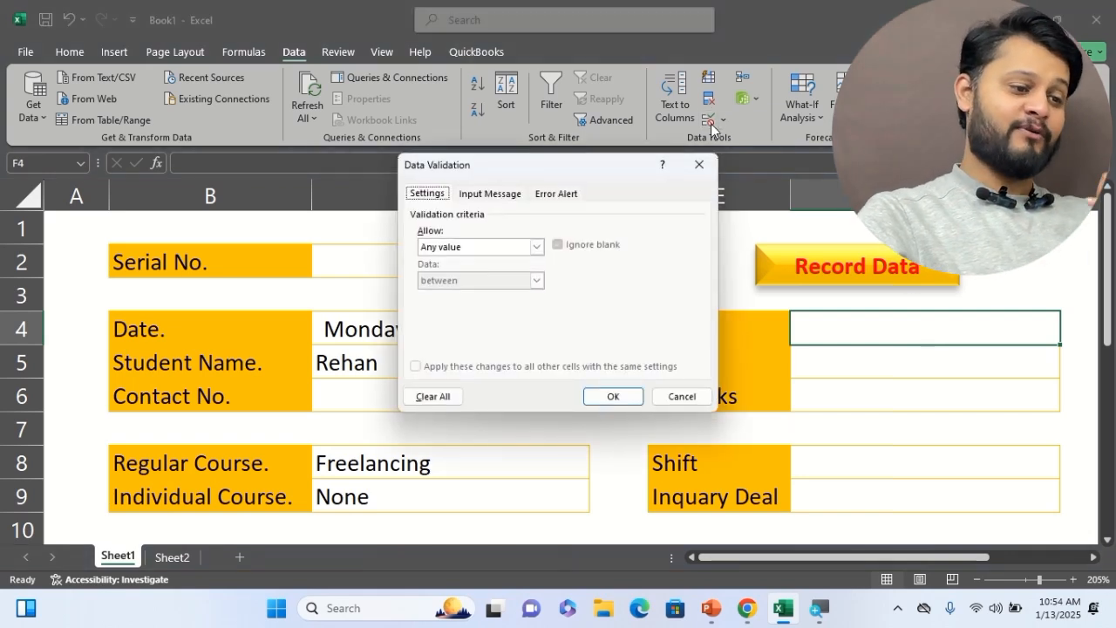
{"action": "left_click", "coordinate": [537, 247]}
{"action": "left_click", "coordinate": [436, 294]}
{"action": "left_click", "coordinate": [476, 314]}
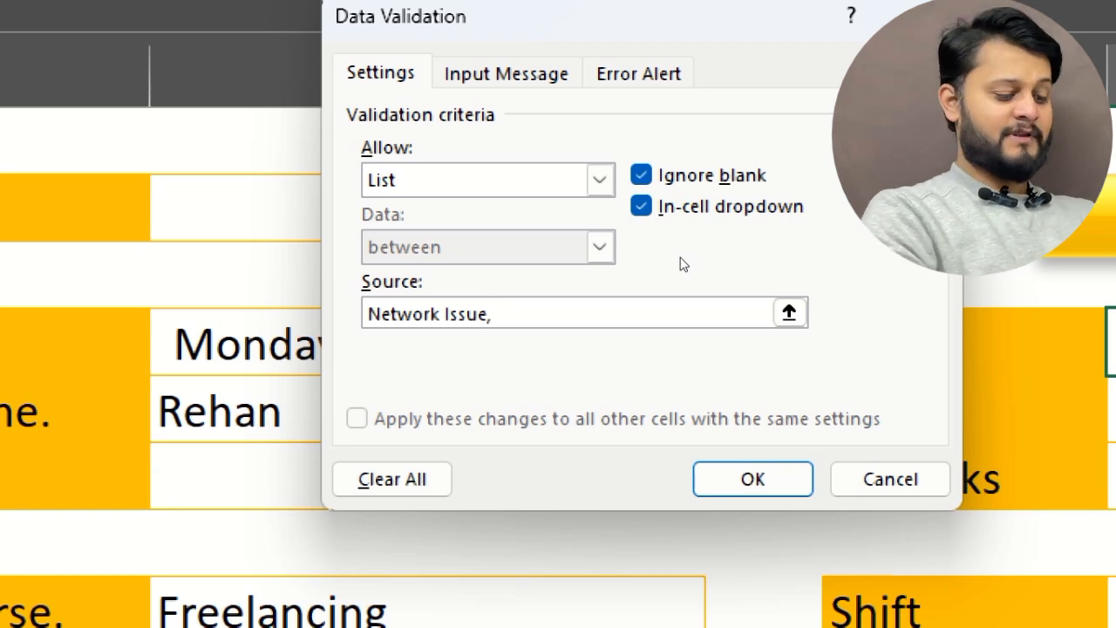
{"action": "type", "text": "No. Busy"}
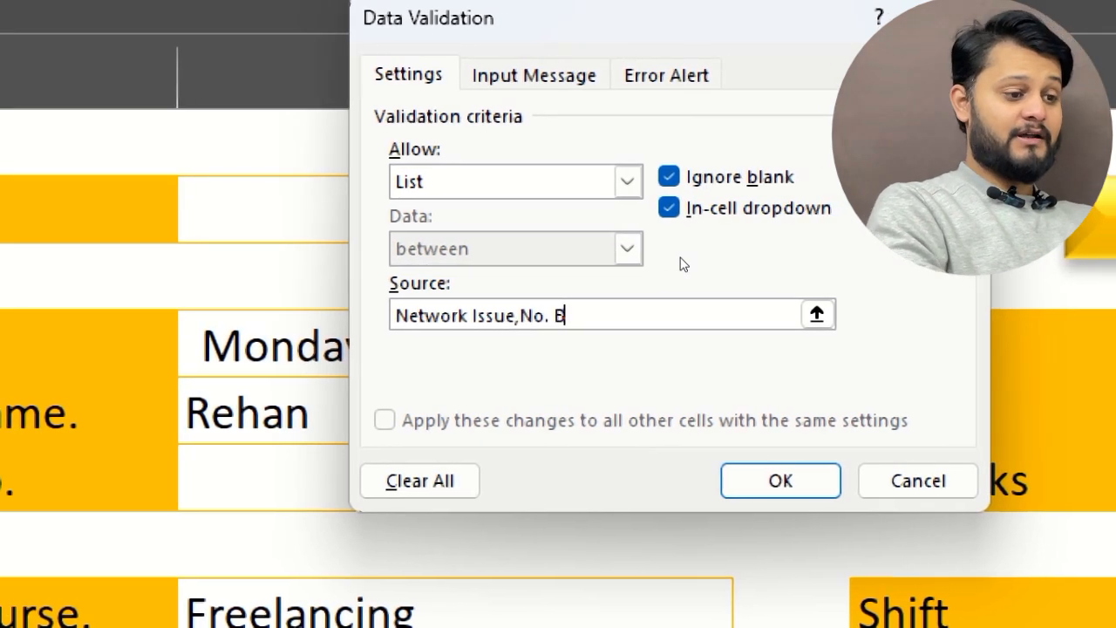
{"action": "type", "text": ","}
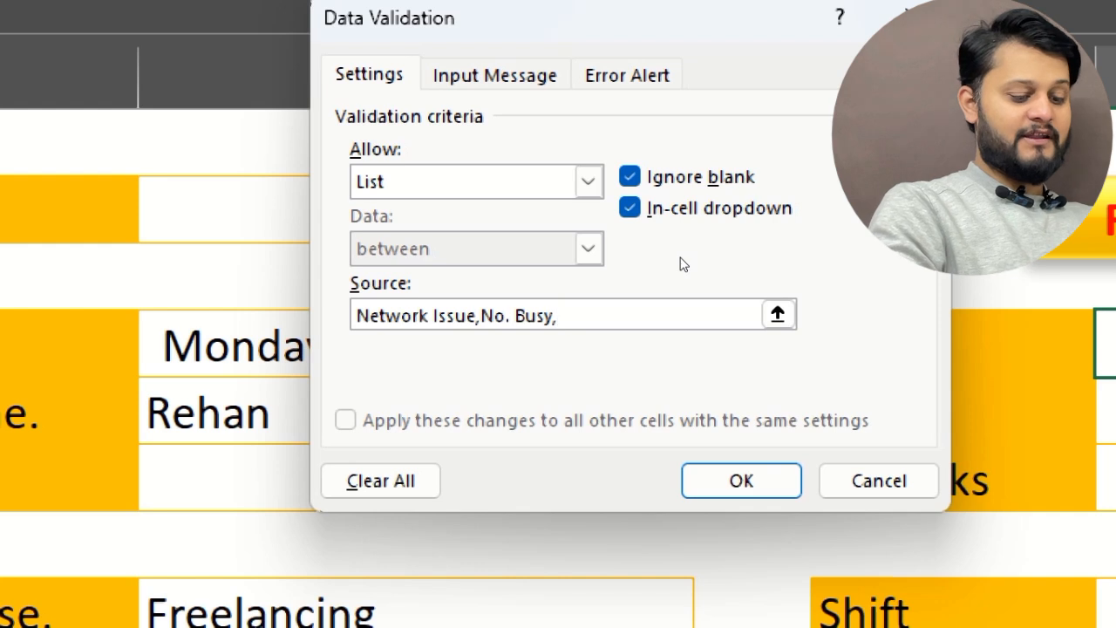
Step: Add No. Off, Not Answering, Call Disconnected and Call Received to the Call 1 list source
{"action": "type", "text": "No."}
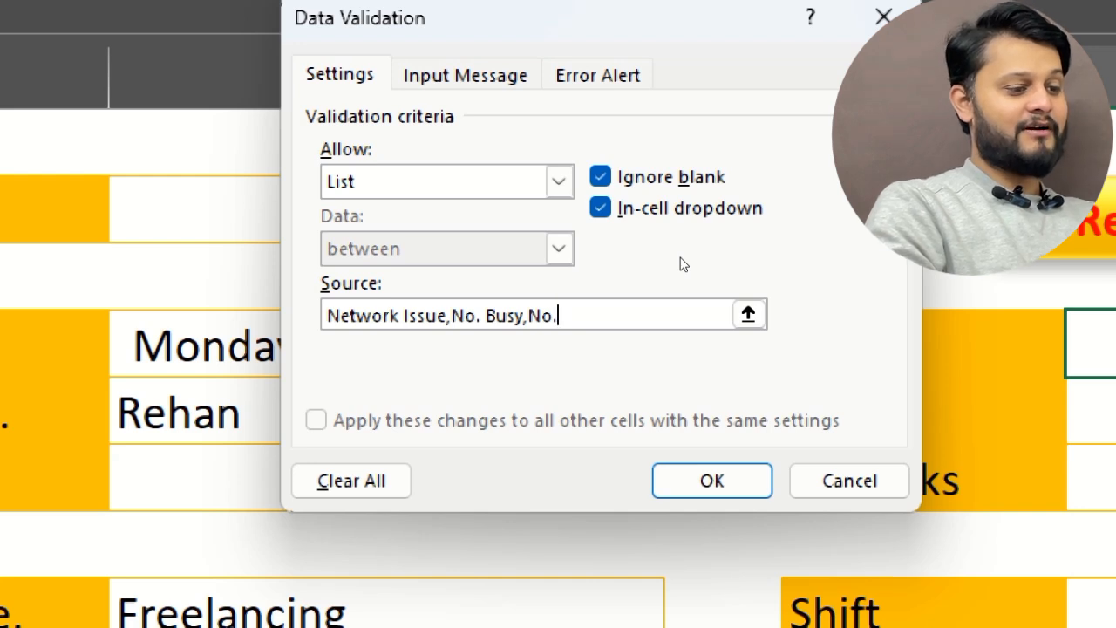
{"action": "type", "text": "Off,"}
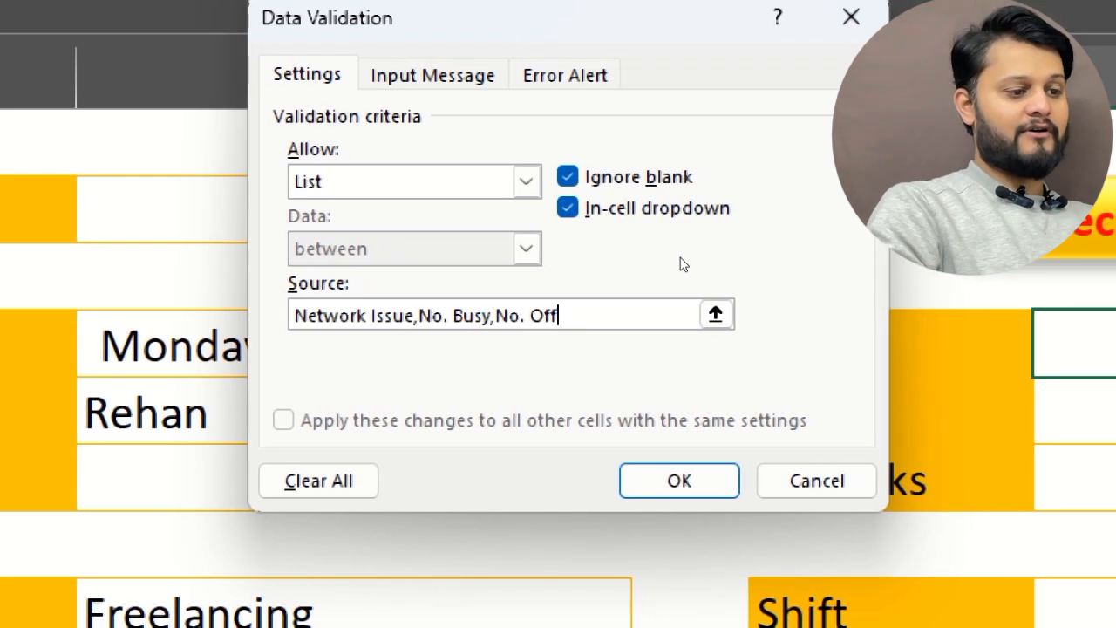
{"action": "type", "text": " Not An"}
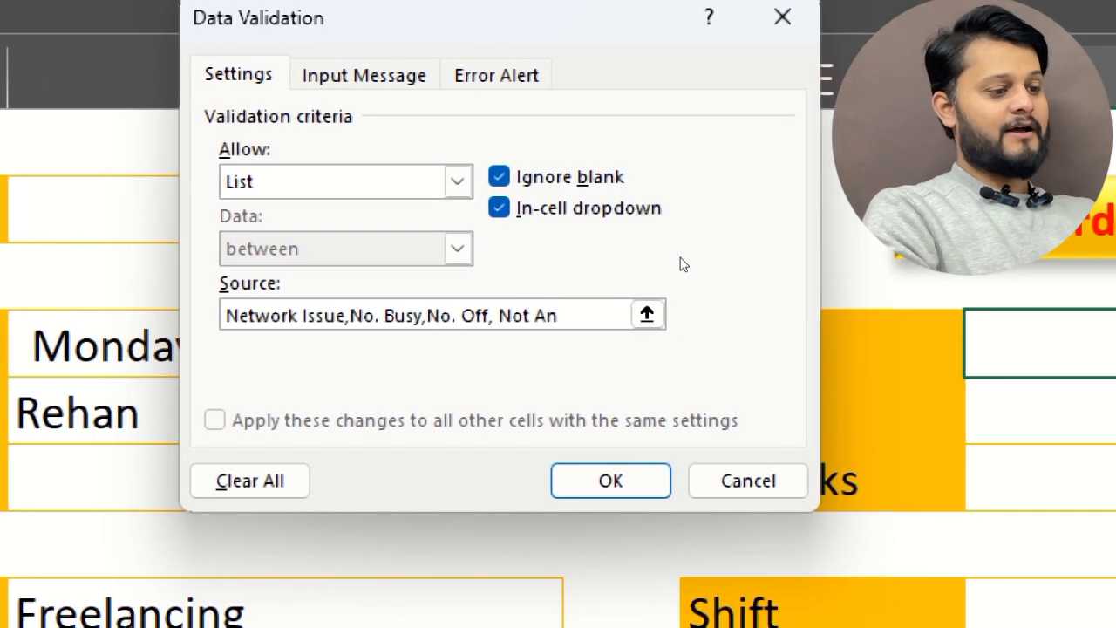
{"action": "type", "text": "swering,"}
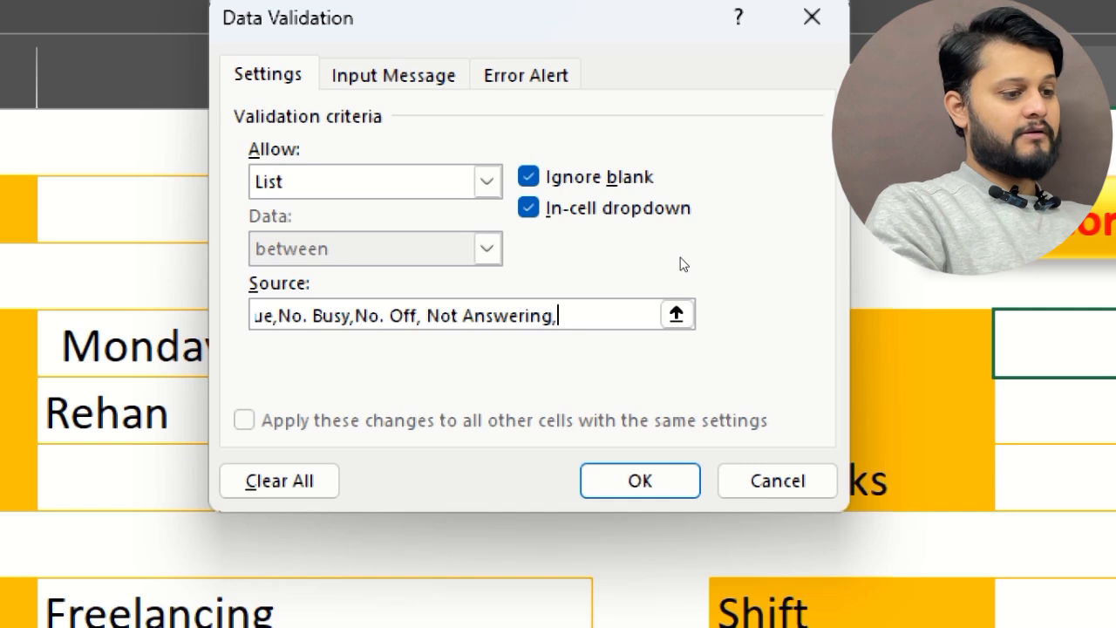
{"action": "type", "text": "all Di"}
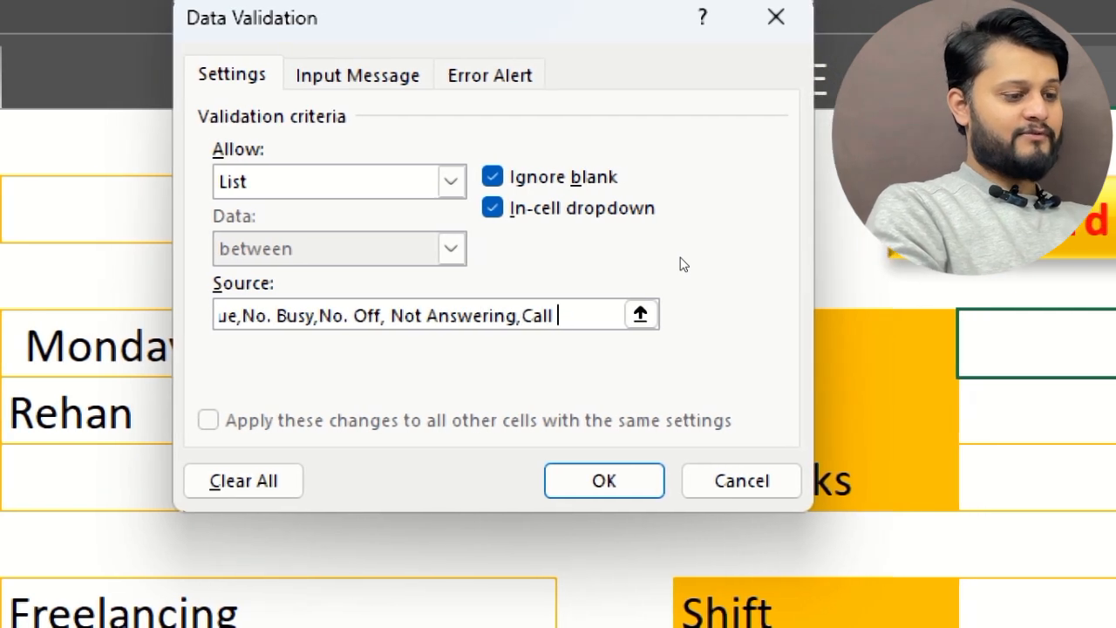
{"action": "type", "text": "s"}
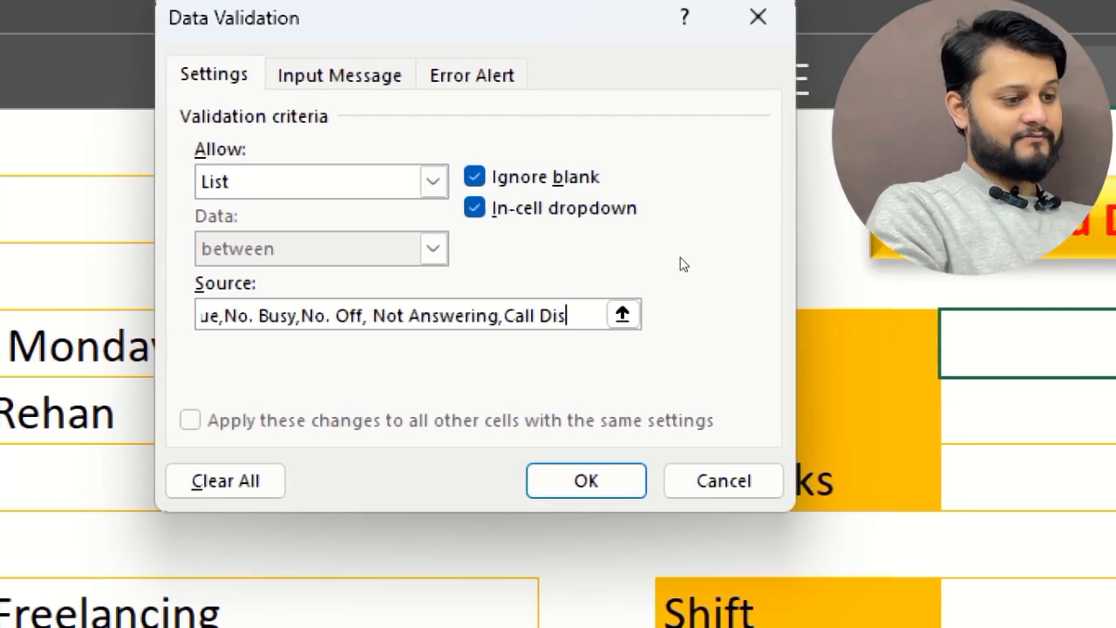
{"action": "type", "text": "connected"}
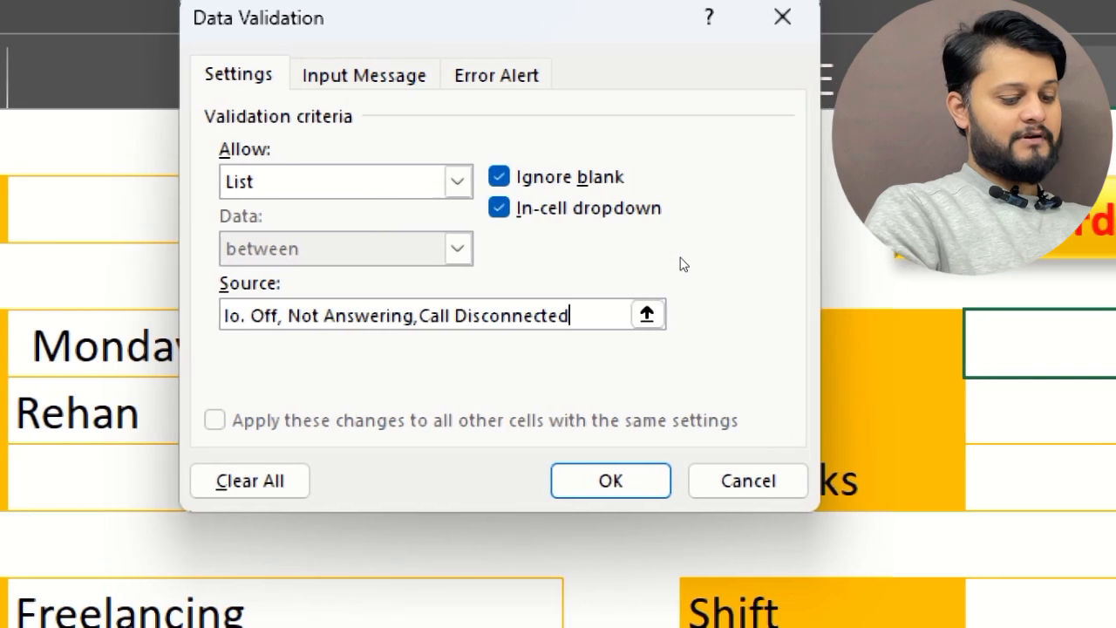
{"action": "type", "text": ","}
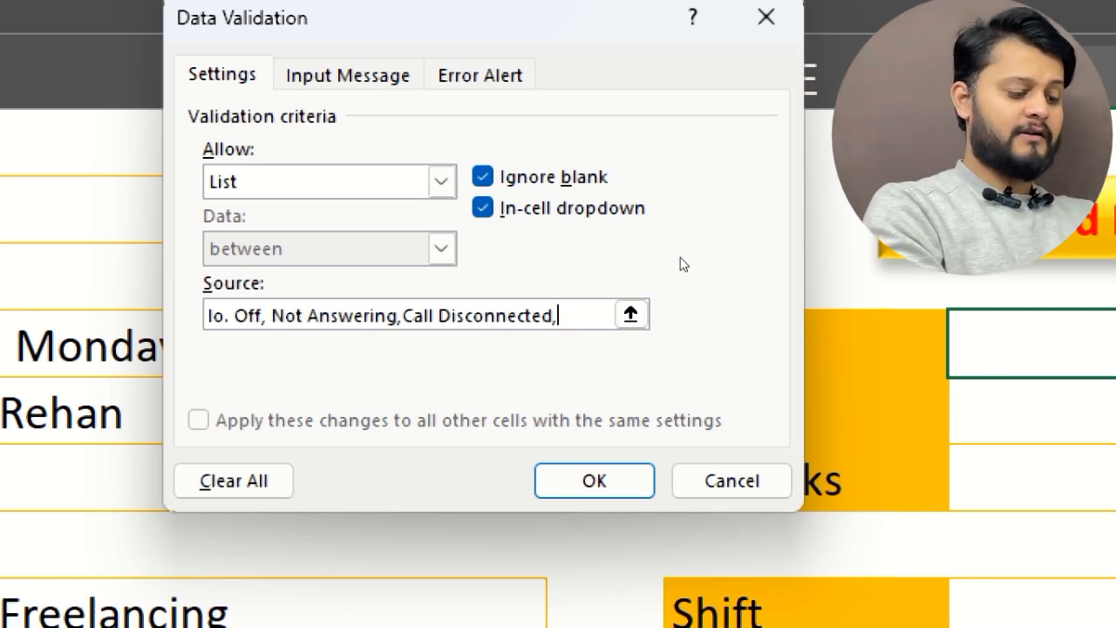
{"action": "type", "text": "Call Rev"}
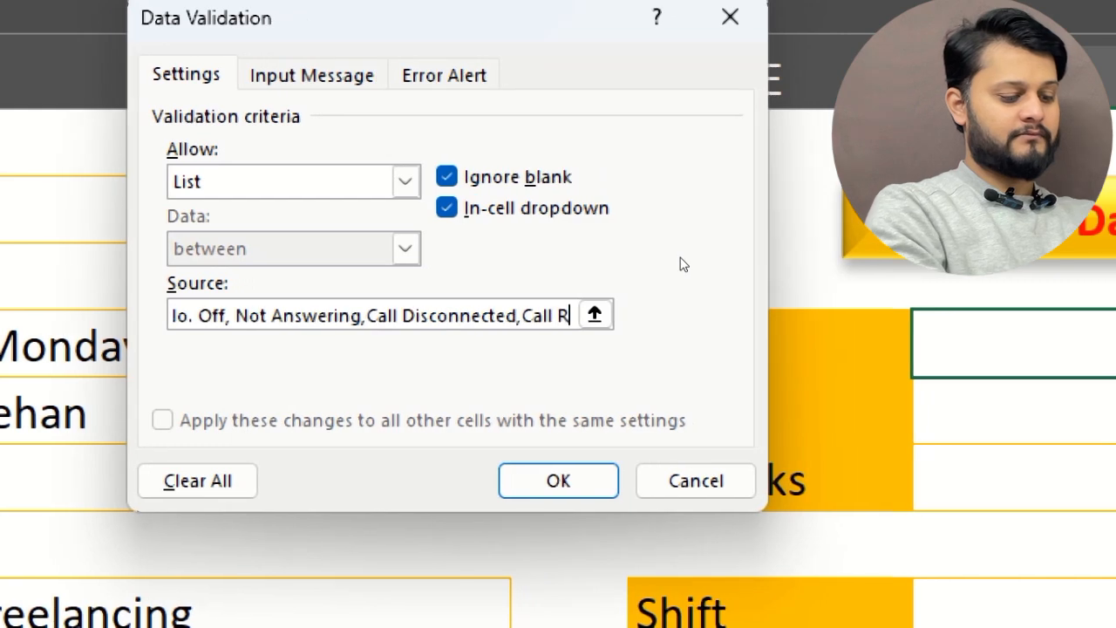
{"action": "type", "text": "e"}
{"action": "key", "text": "BackSpace"}
{"action": "key", "text": "BackSpace"}
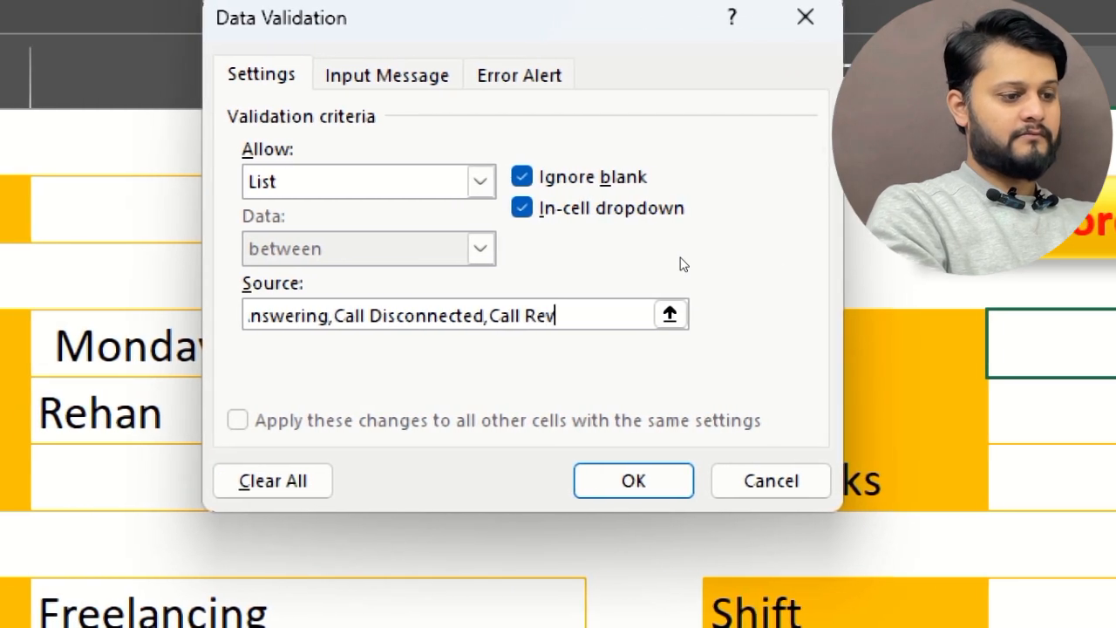
{"action": "type", "text": "ceived"}
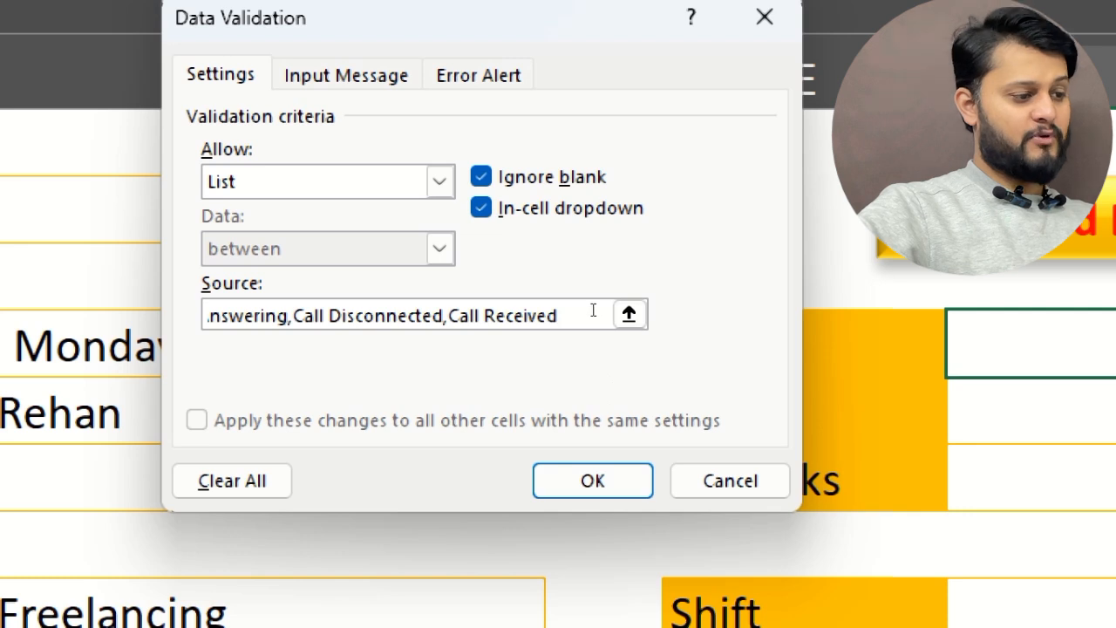
Step: Copy the whole Call 1 source text and apply the validation rule
{"action": "left_click_drag", "start_coordinate": [591, 311], "coordinate": [352, 312]}
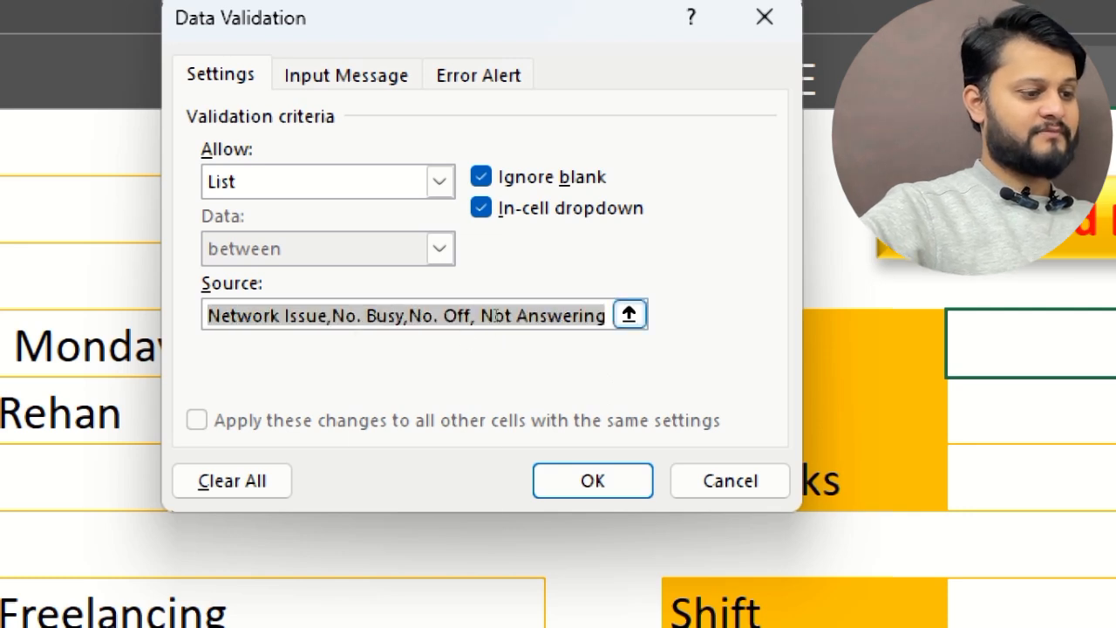
{"action": "right_click", "coordinate": [356, 319]}
{"action": "key", "text": "c"}
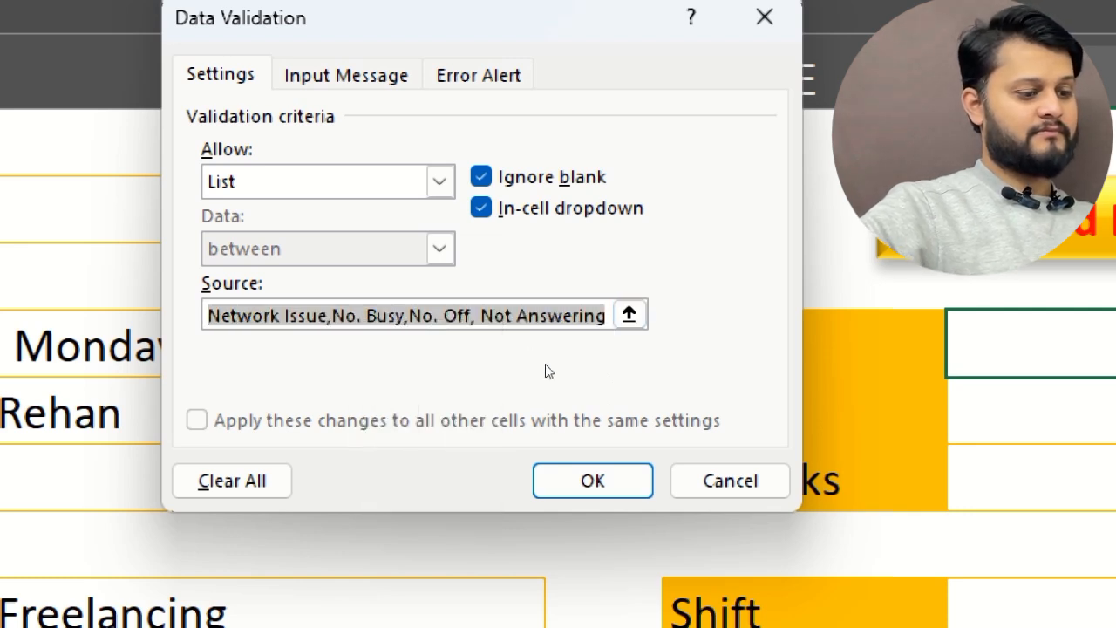
{"action": "key", "text": "Return"}
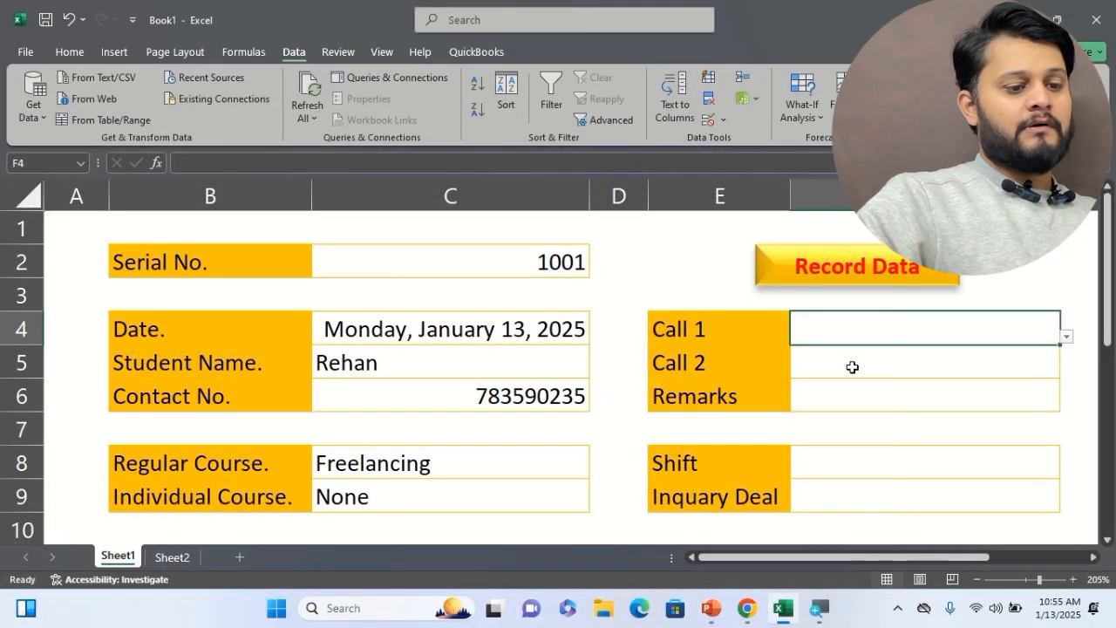
Step: Choose Not Answering from the Call 1 dropdown in F4
{"action": "left_click", "coordinate": [1072, 421]}
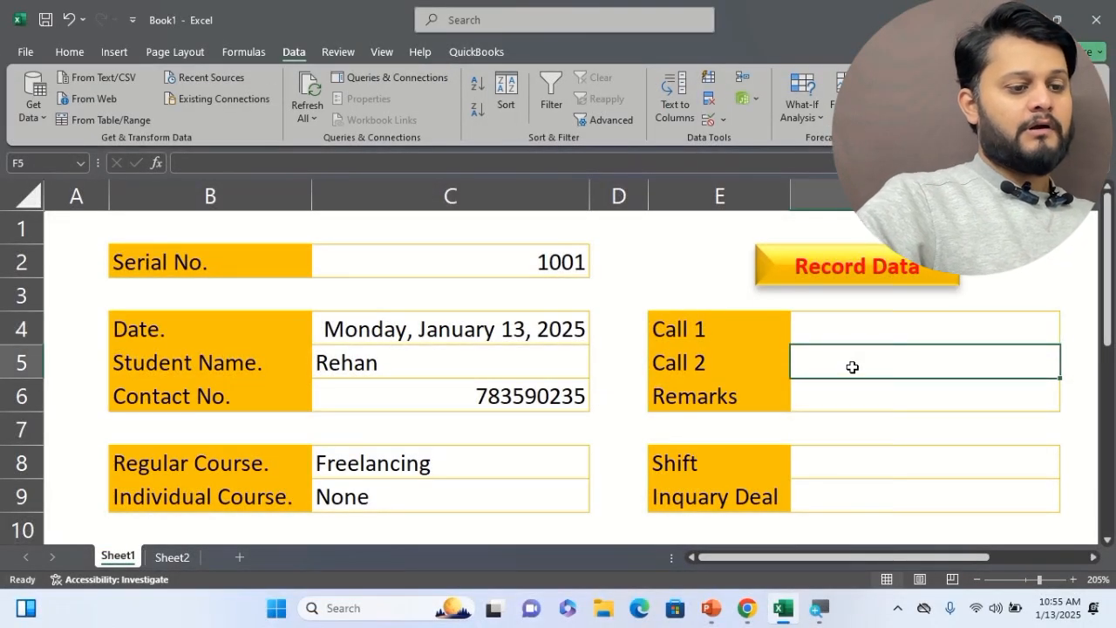
{"action": "left_click", "coordinate": [926, 340]}
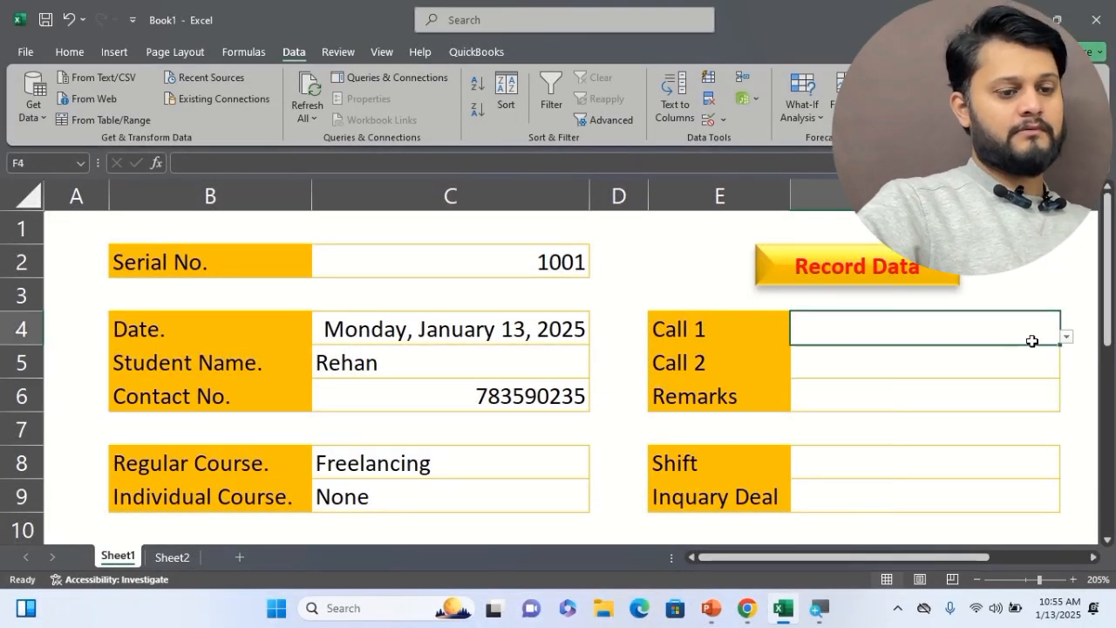
{"action": "left_click", "coordinate": [1066, 336]}
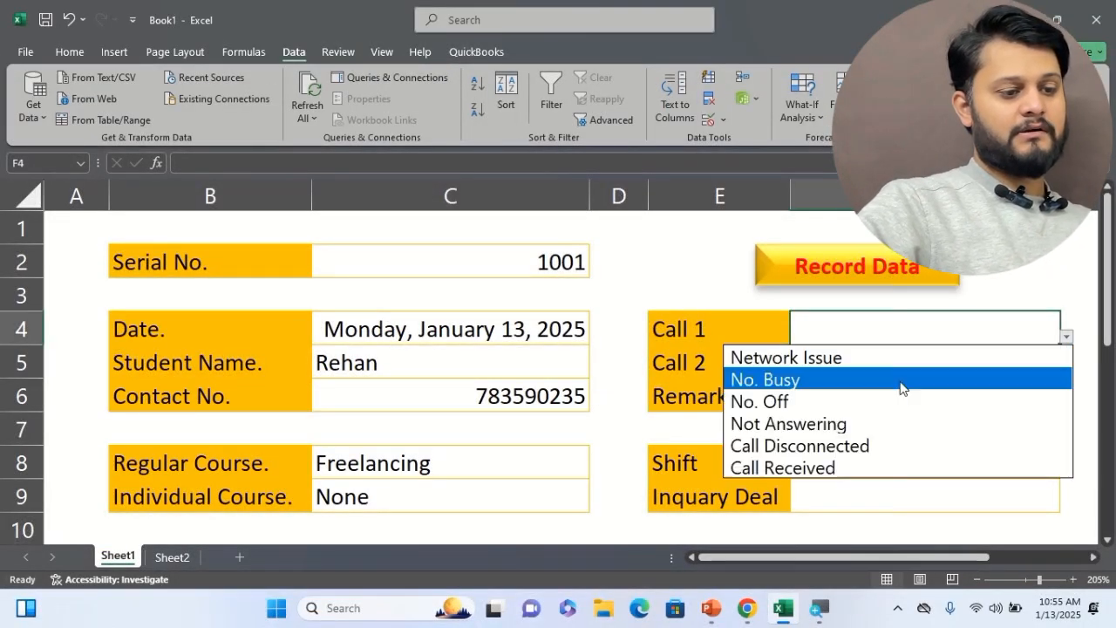
{"action": "left_click", "coordinate": [830, 425]}
{"action": "left_click", "coordinate": [906, 368]}
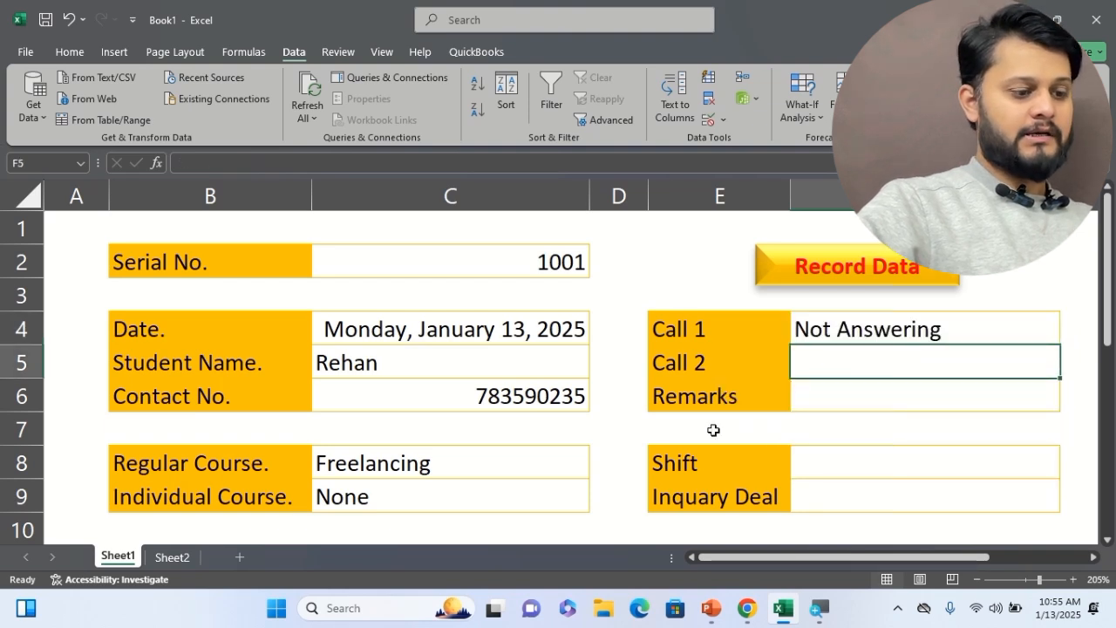
Step: Save the workbook as Record Data 303 in the 303 Morning folder on the Desktop
{"action": "left_click", "coordinate": [627, 476]}
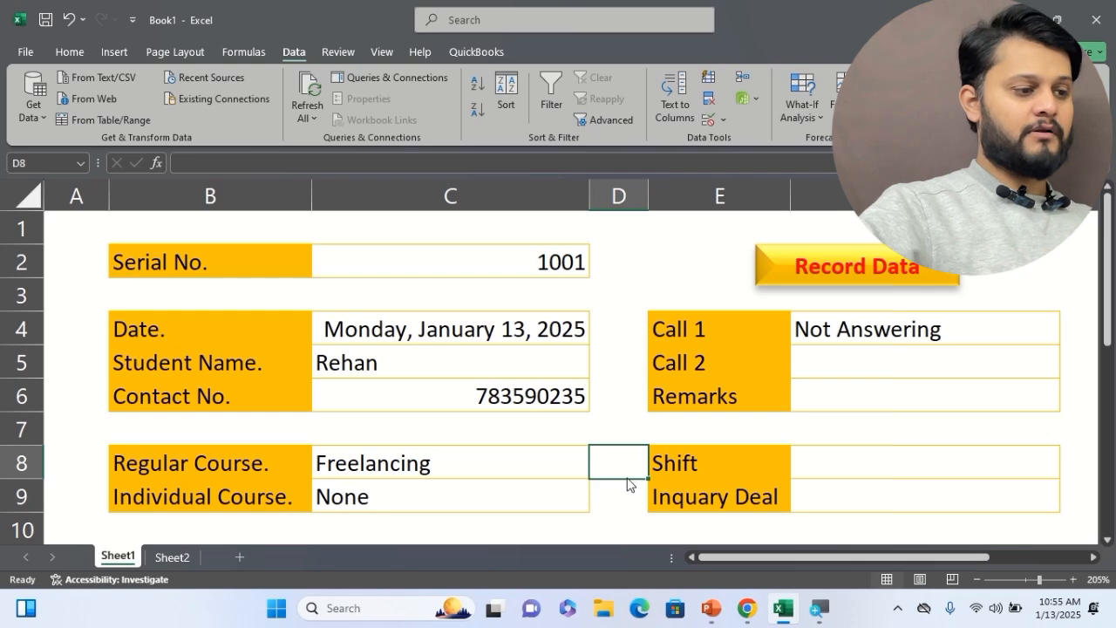
{"action": "key", "text": "F12"}
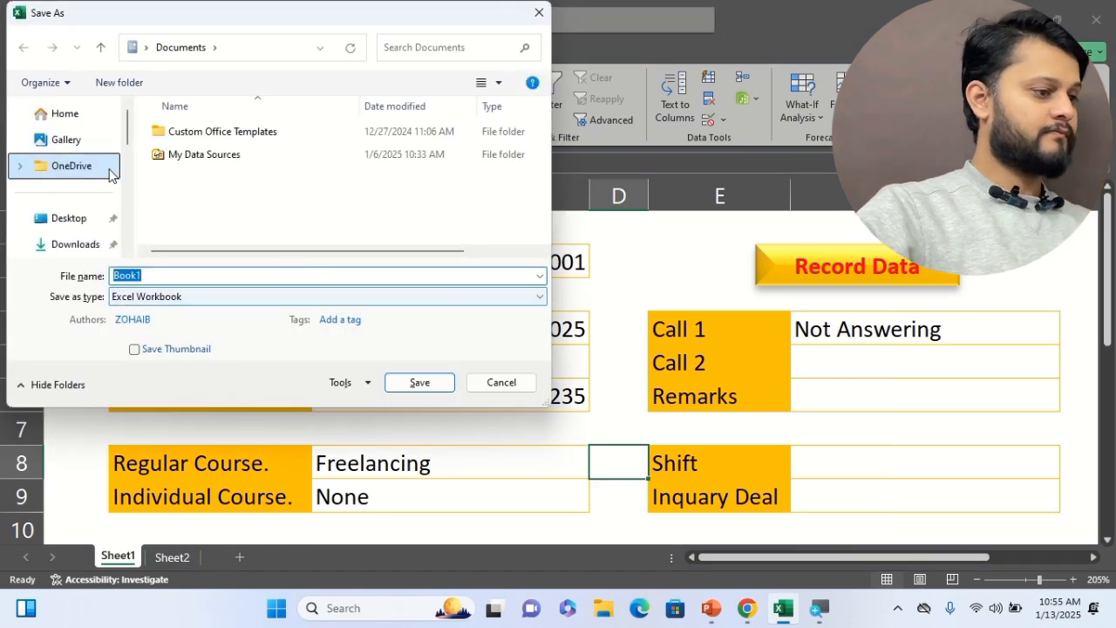
{"action": "left_click", "coordinate": [84, 220]}
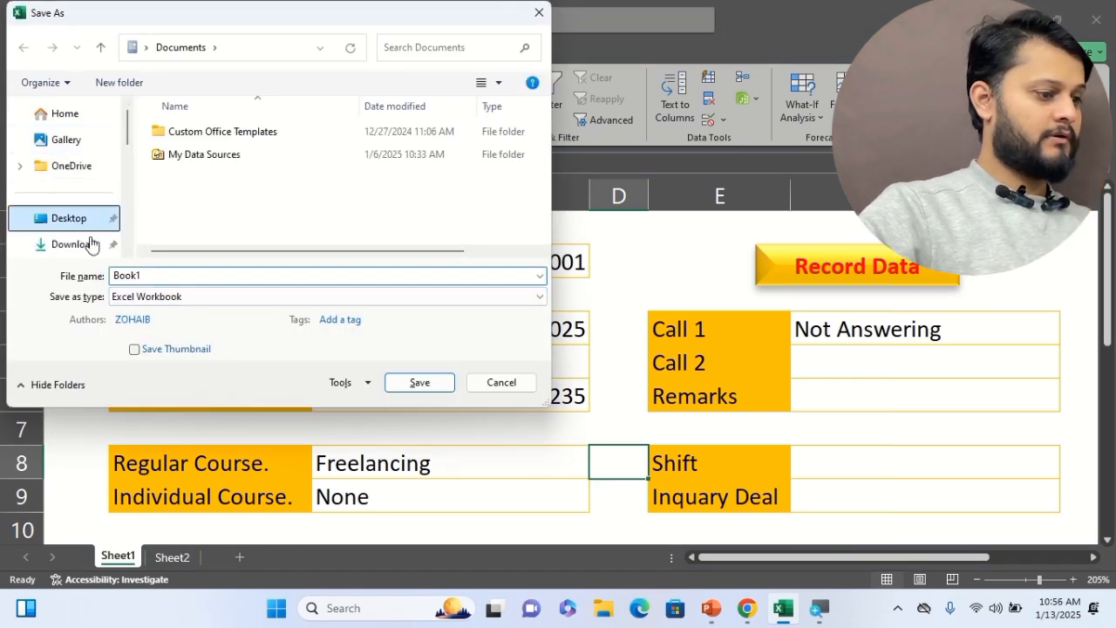
{"action": "type", "text": "Rec"}
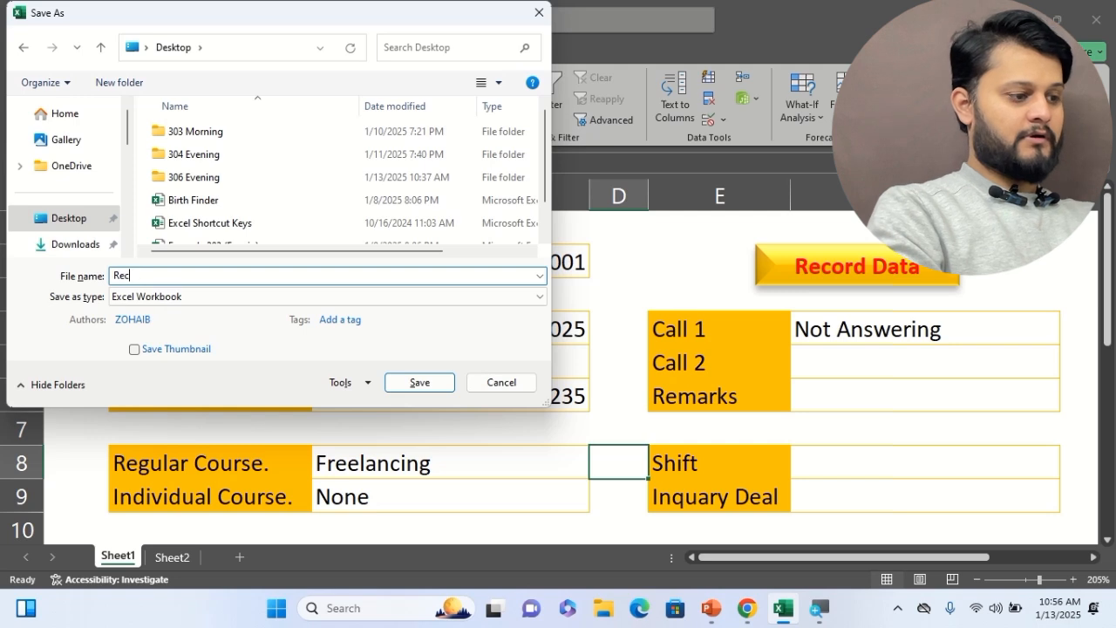
{"action": "type", "text": "ord Data 303"}
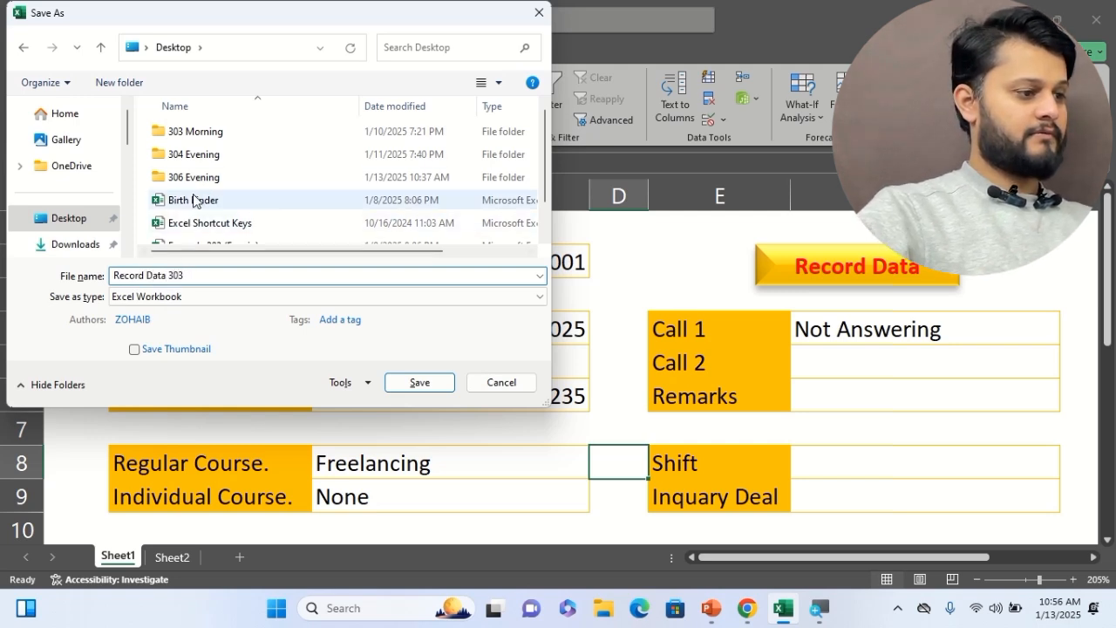
{"action": "double_click", "coordinate": [207, 135]}
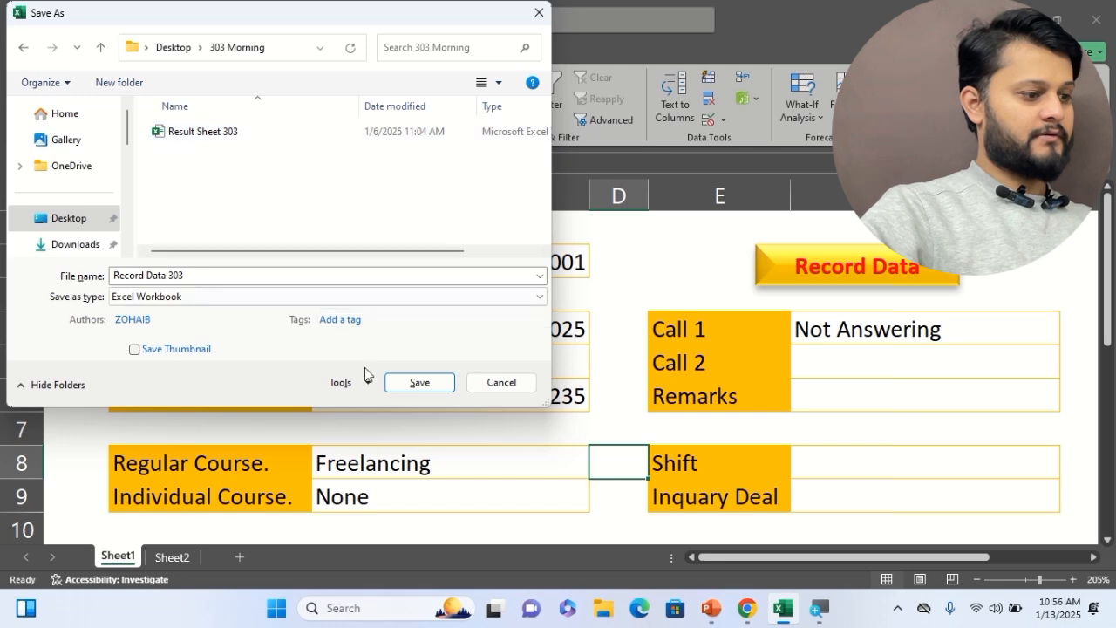
{"action": "left_click", "coordinate": [418, 382]}
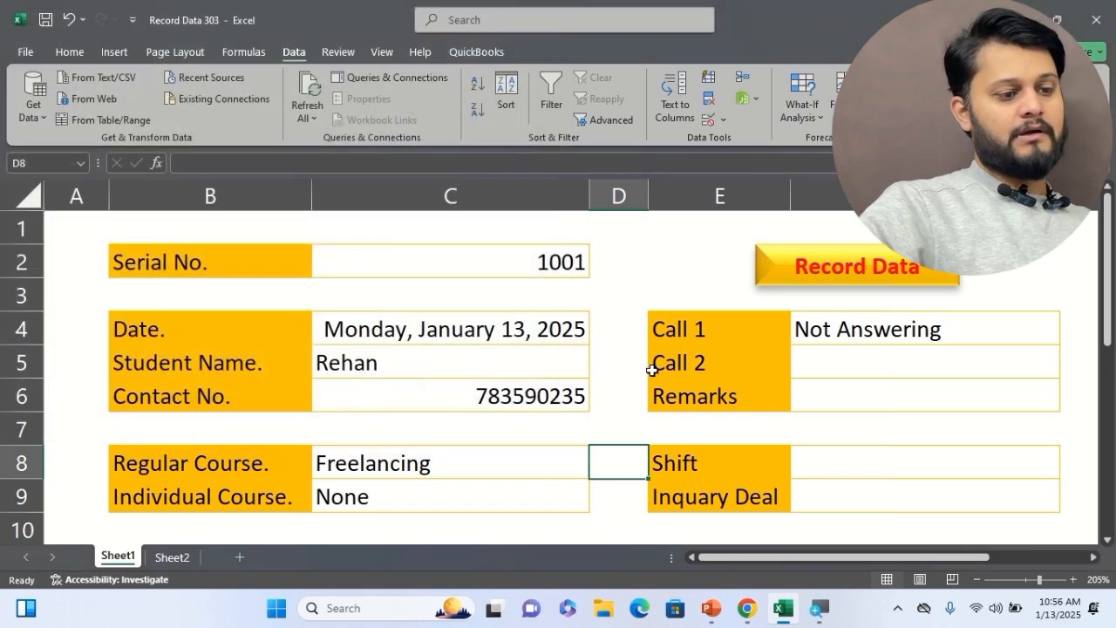
Step: Set up data validation on the Call 2 cell F5 that allows a List
{"action": "left_click", "coordinate": [847, 364]}
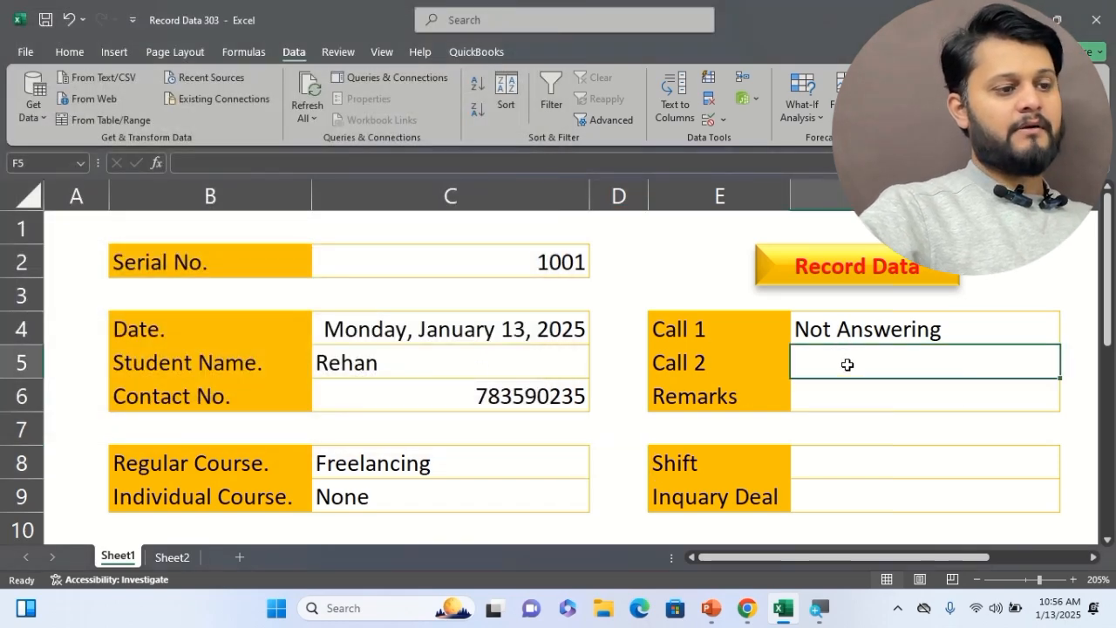
{"action": "left_click", "coordinate": [708, 119]}
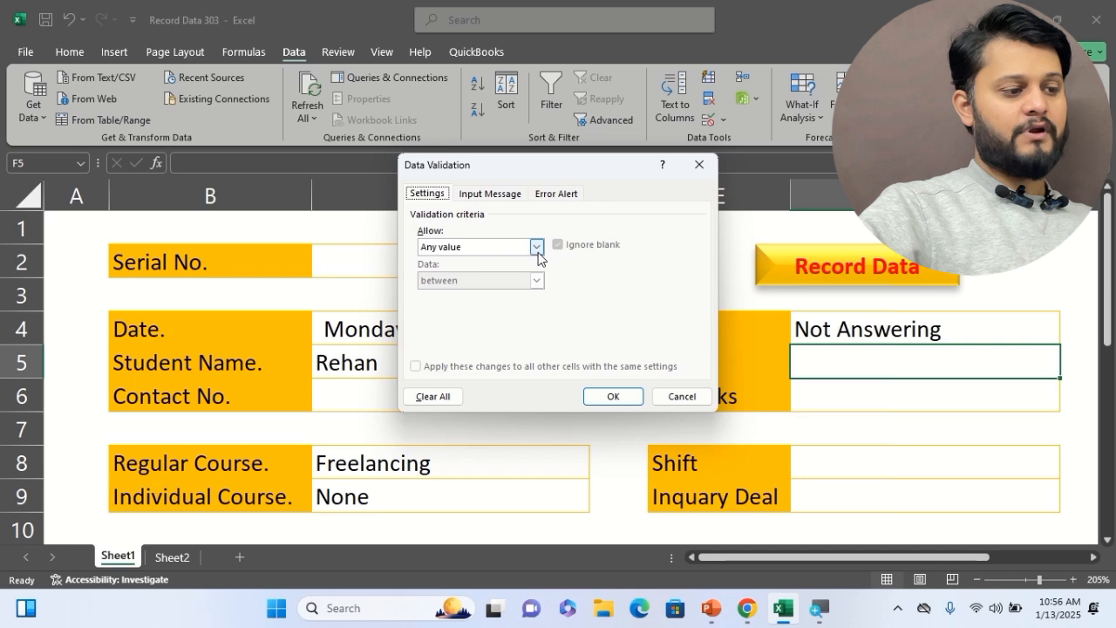
{"action": "left_click", "coordinate": [536, 248]}
{"action": "left_click", "coordinate": [501, 292]}
Step: Enter Call Received, Not Answering and Network Issue as the Call 2 list source and apply the validation rule
{"action": "left_click", "coordinate": [515, 313]}
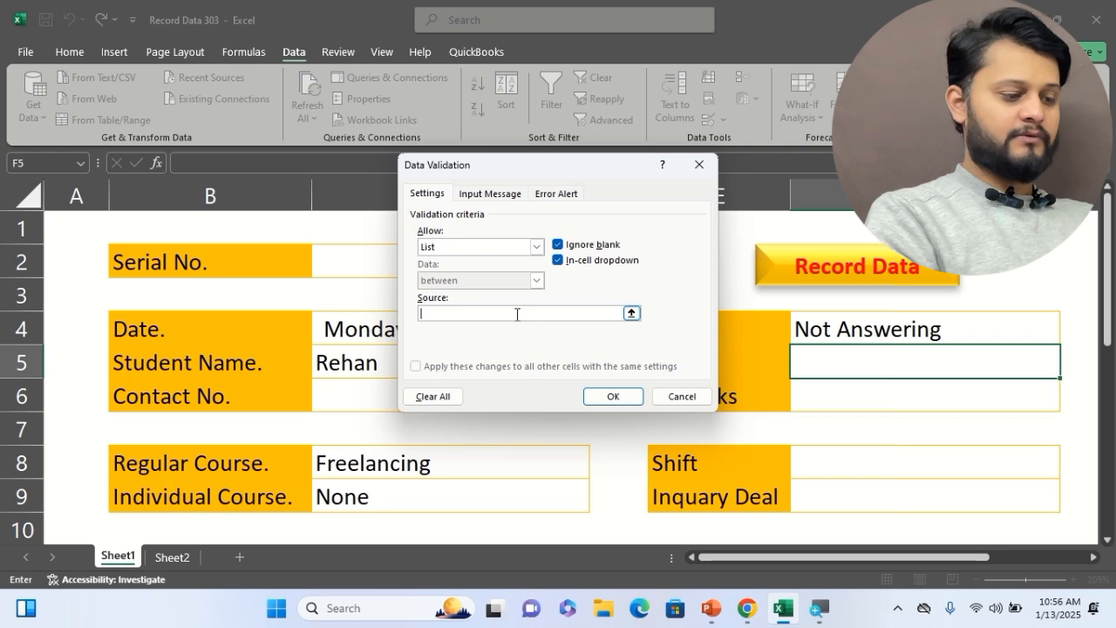
{"action": "type", "text": "Cal"}
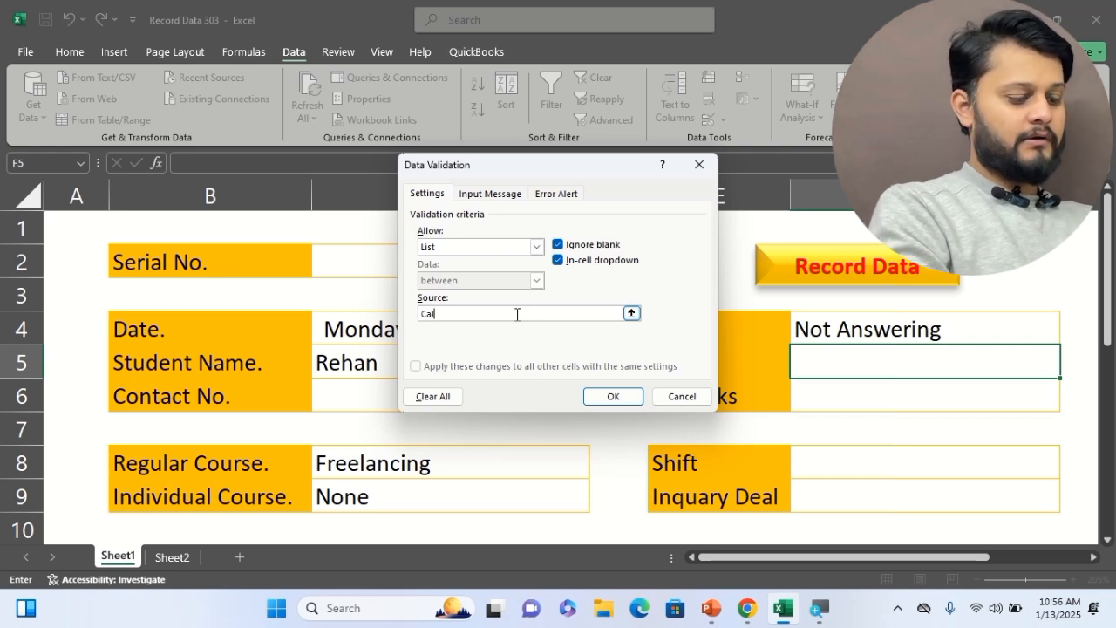
{"action": "type", "text": "l Recei"}
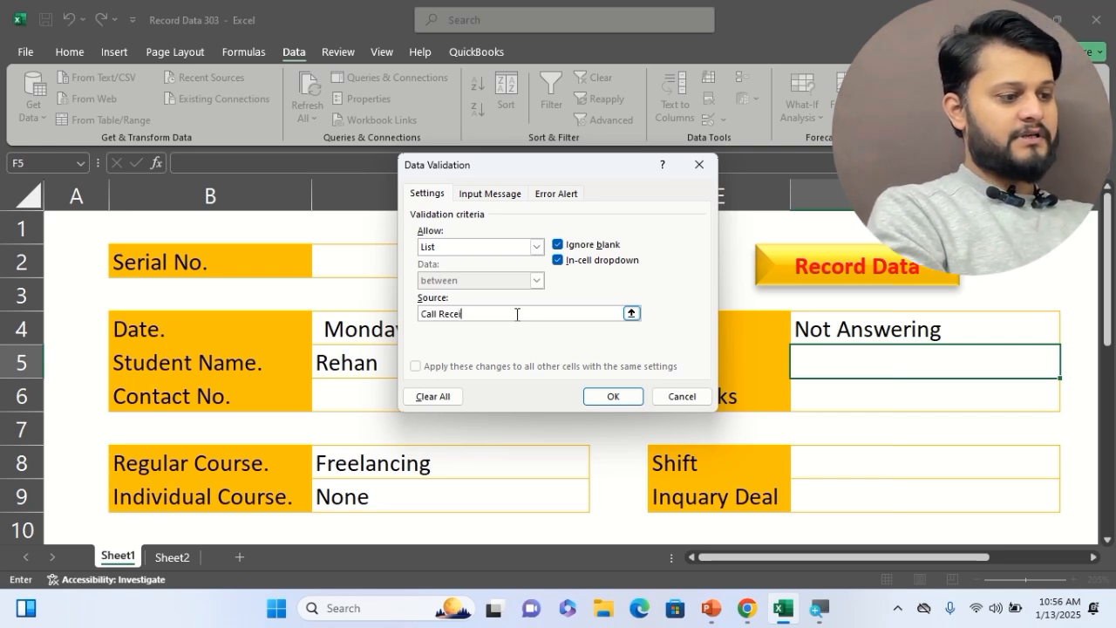
{"action": "type", "text": "ved,N"}
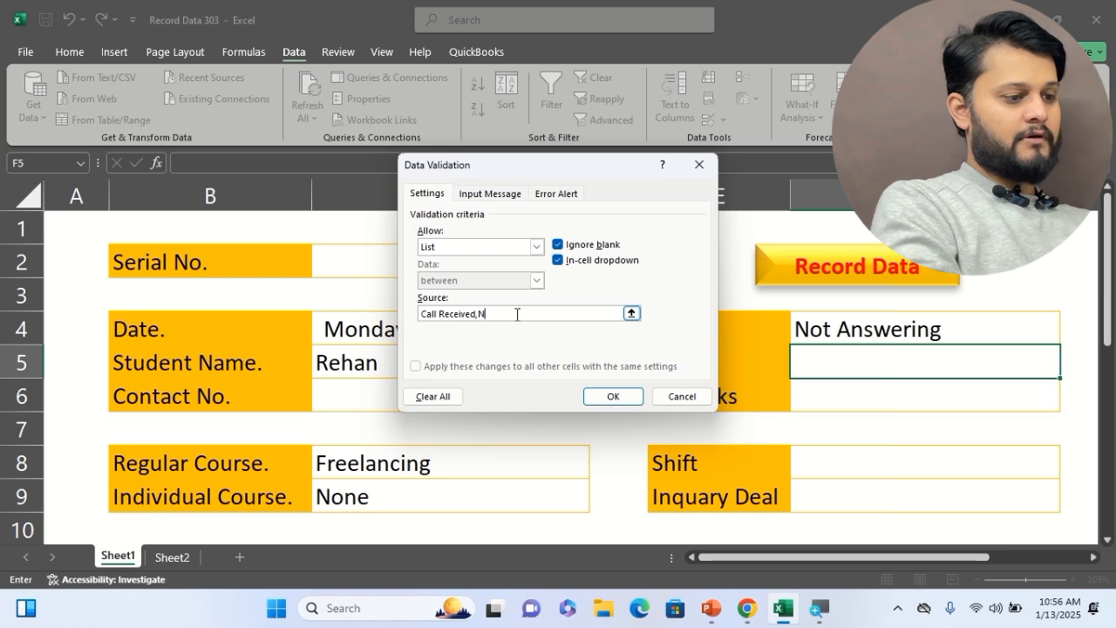
{"action": "type", "text": "ot Answ"}
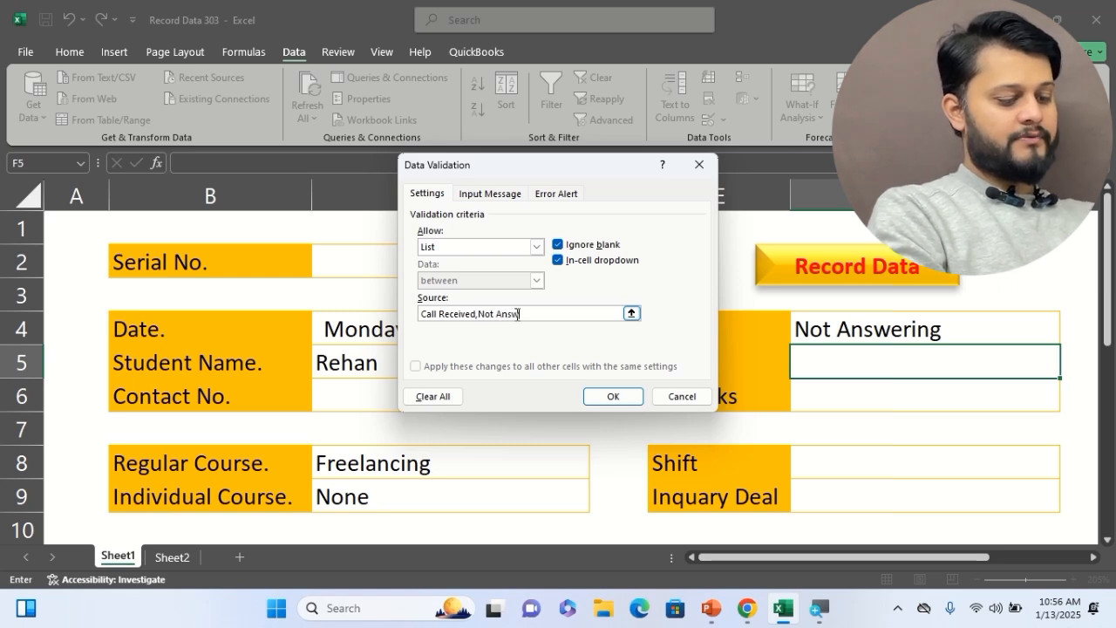
{"action": "type", "text": "ering,"}
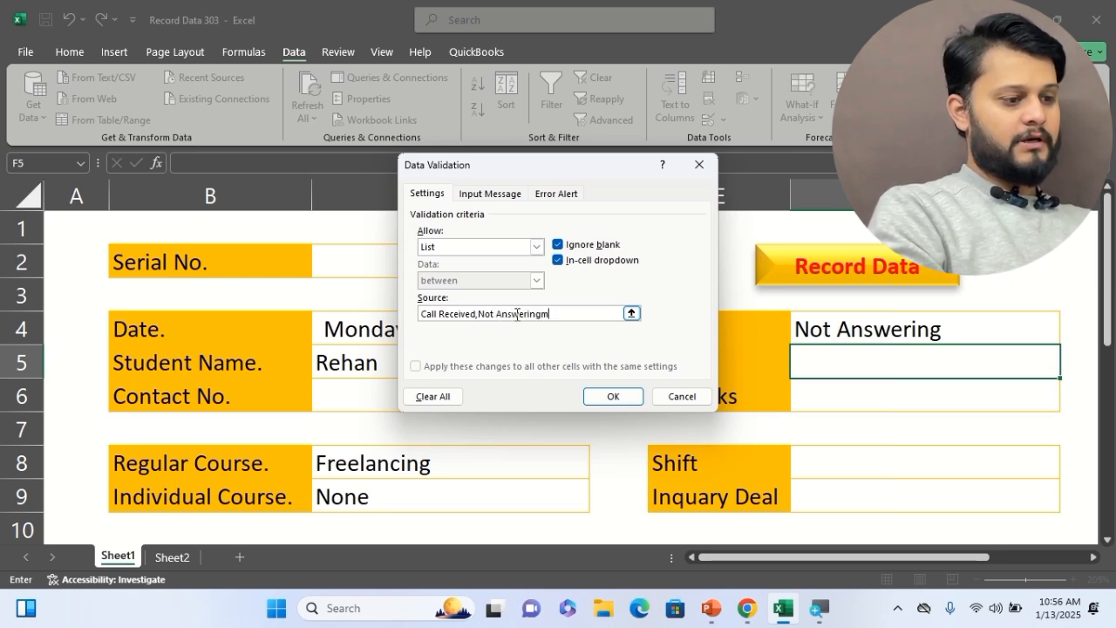
{"action": "type", "text": " Ne"}
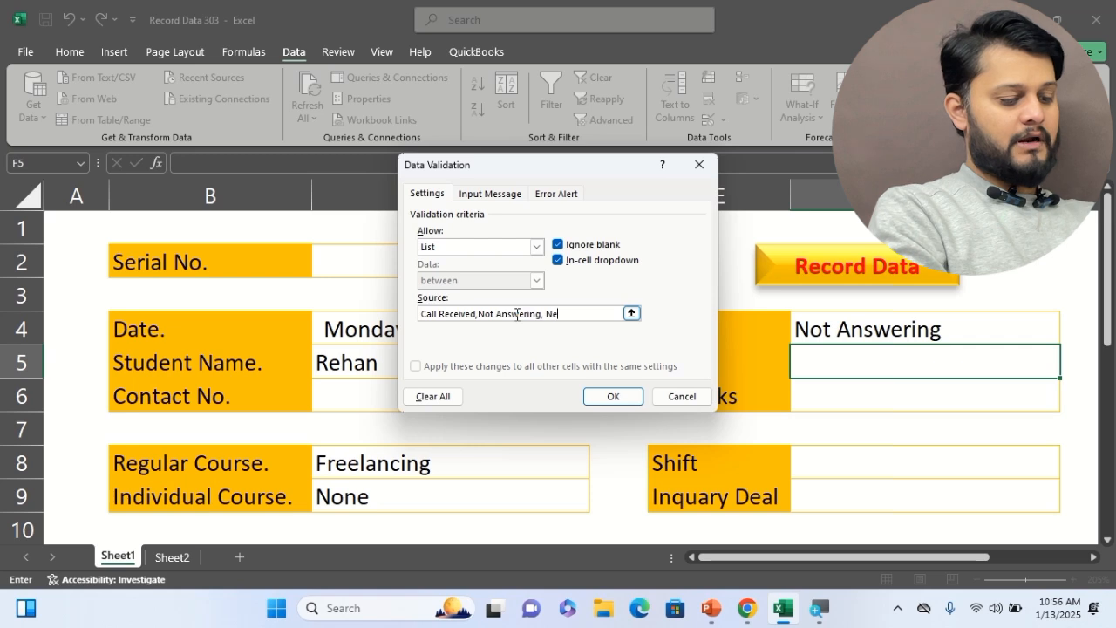
{"action": "type", "text": "twork Issue"}
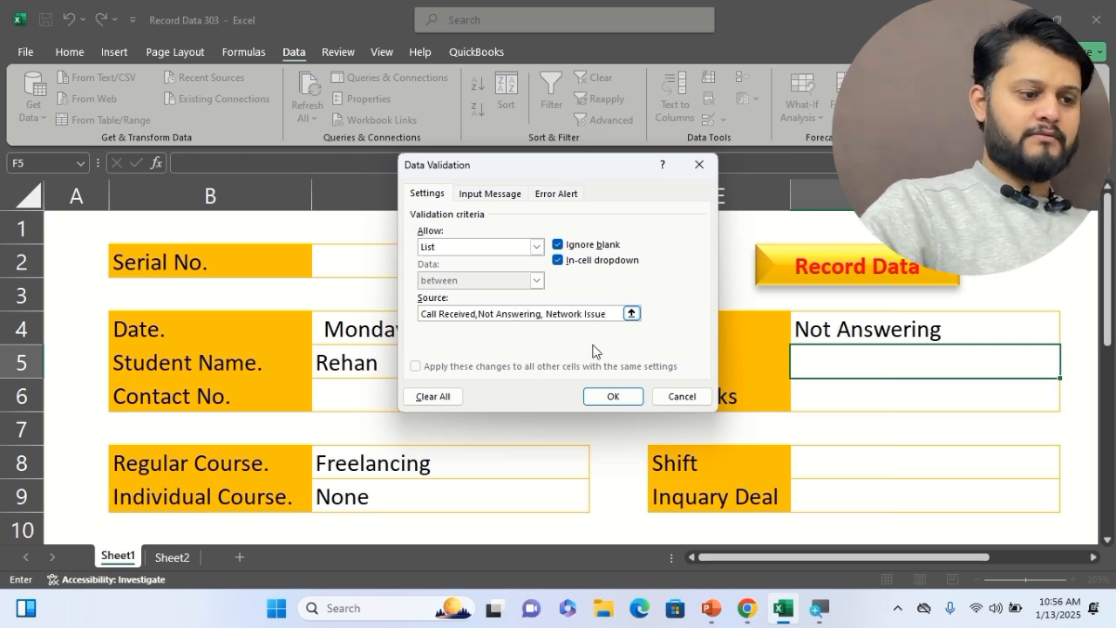
{"action": "left_click", "coordinate": [613, 396]}
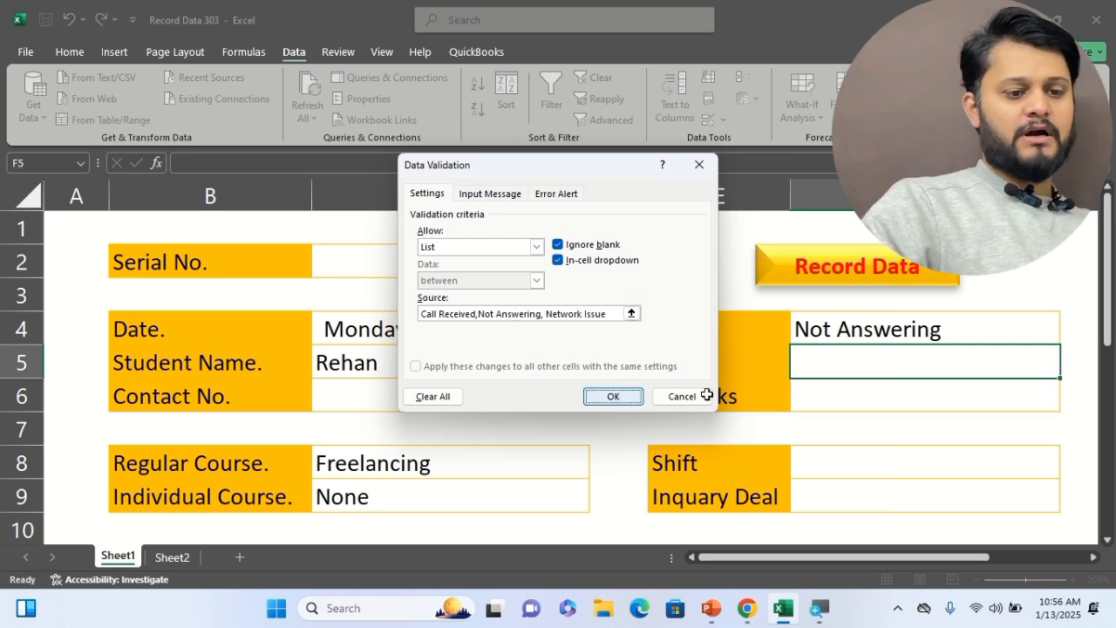
Step: Check the choices in the Call 2 dropdown without picking one, and move on to the Remarks cell F6
{"action": "left_click", "coordinate": [1066, 372]}
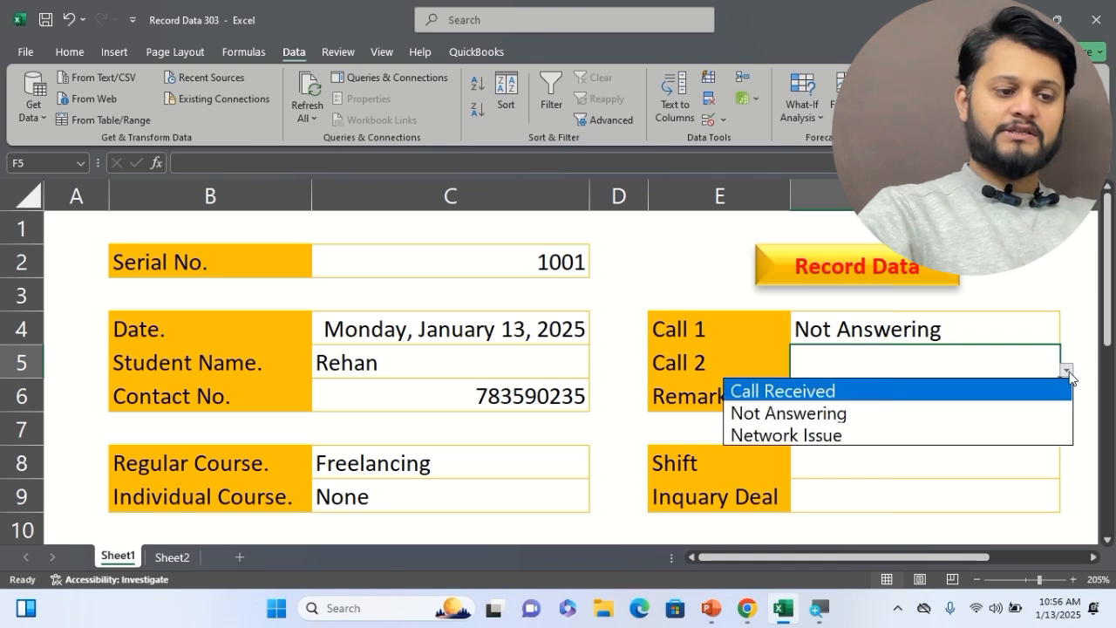
{"action": "left_click", "coordinate": [987, 326]}
{"action": "left_click", "coordinate": [987, 326]}
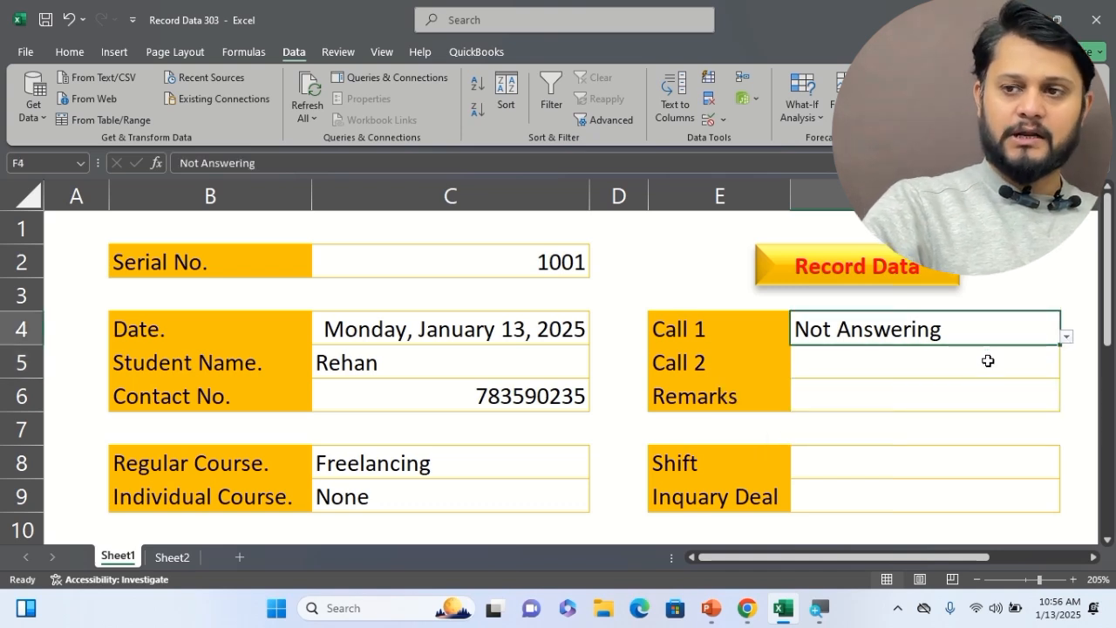
{"action": "left_click", "coordinate": [987, 361]}
{"action": "left_click", "coordinate": [959, 399]}
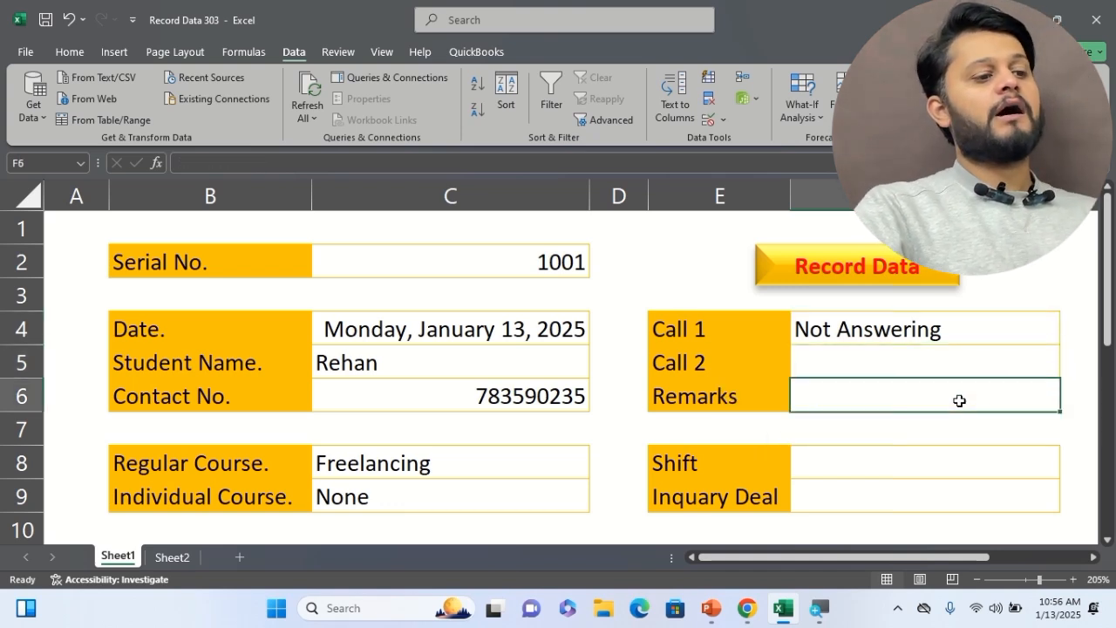
Step: Set up list data validation for the Remarks cell F6 with the source entries "Got Admission., Not Interested,"
{"action": "left_click", "coordinate": [711, 120]}
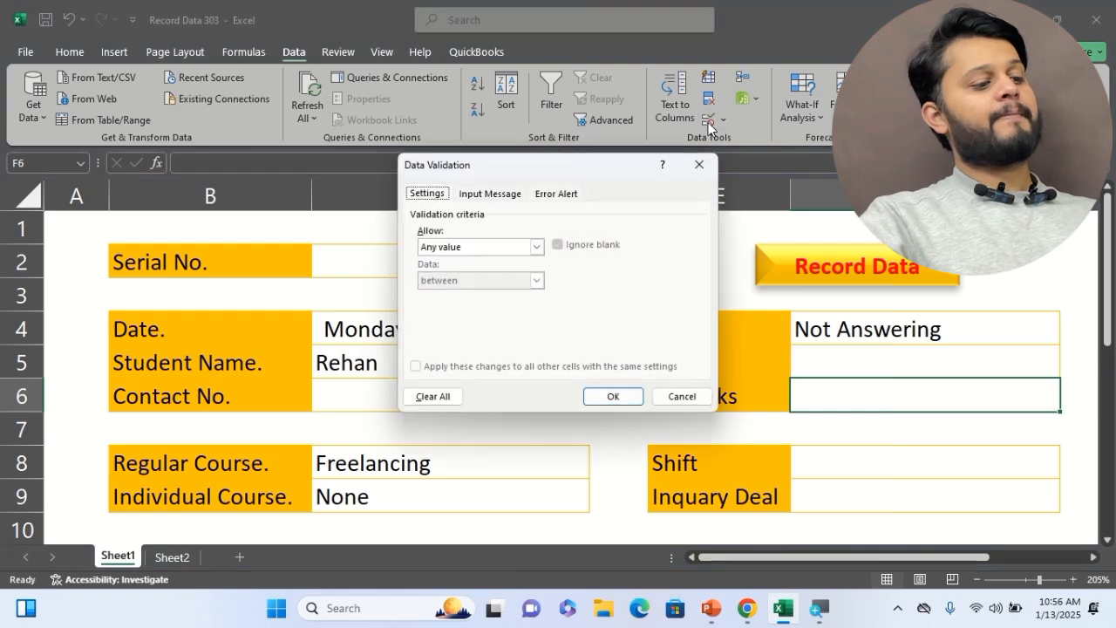
{"action": "left_click", "coordinate": [537, 248]}
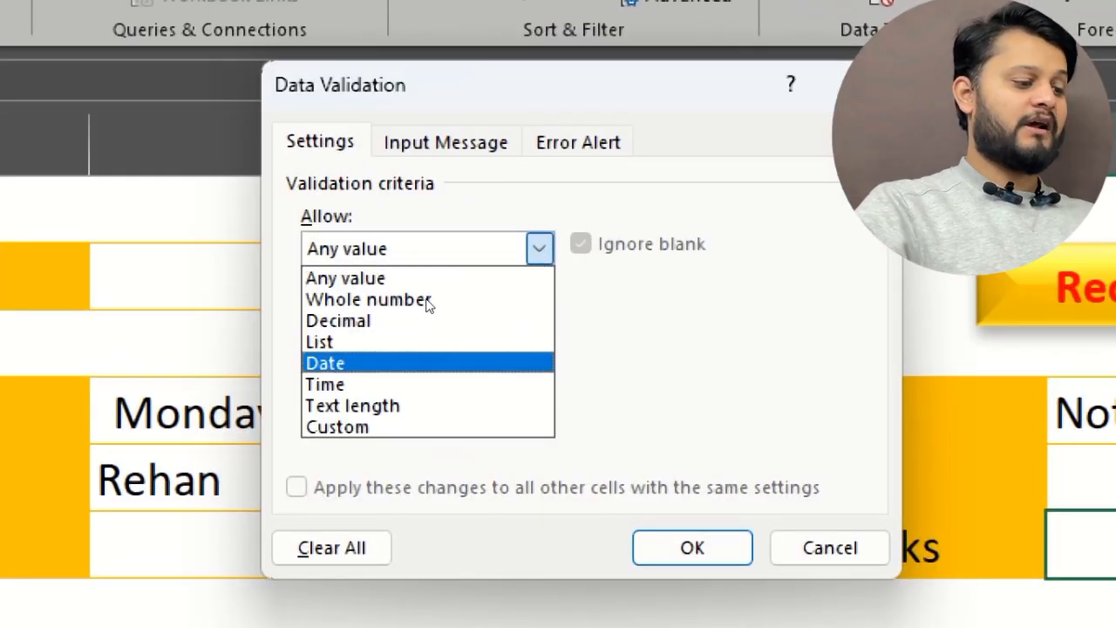
{"action": "left_click", "coordinate": [440, 294]}
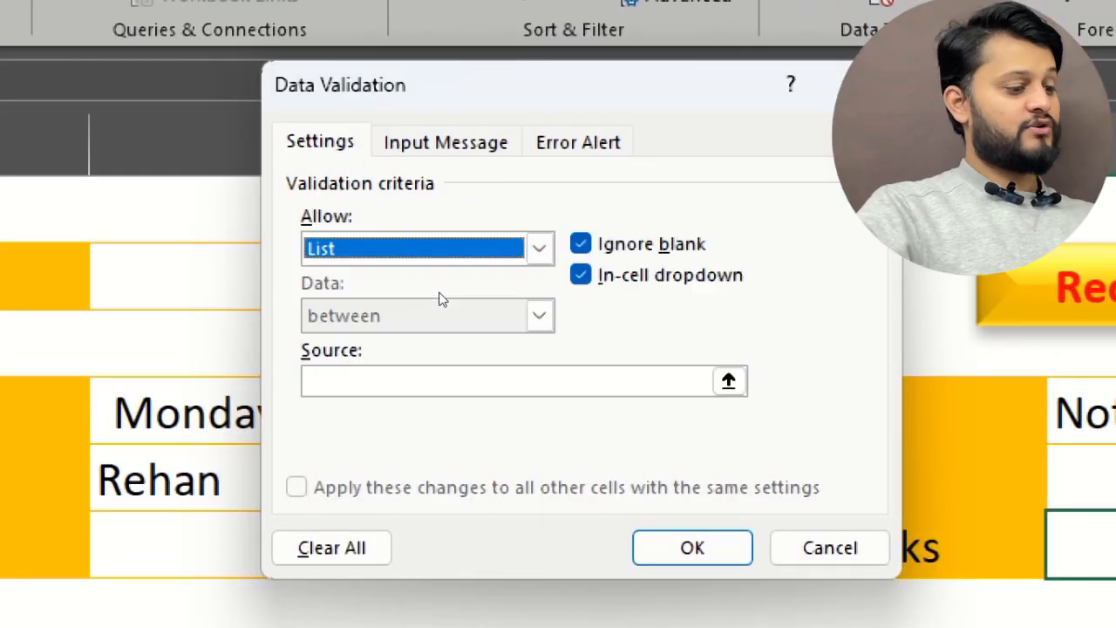
{"action": "left_click", "coordinate": [474, 380]}
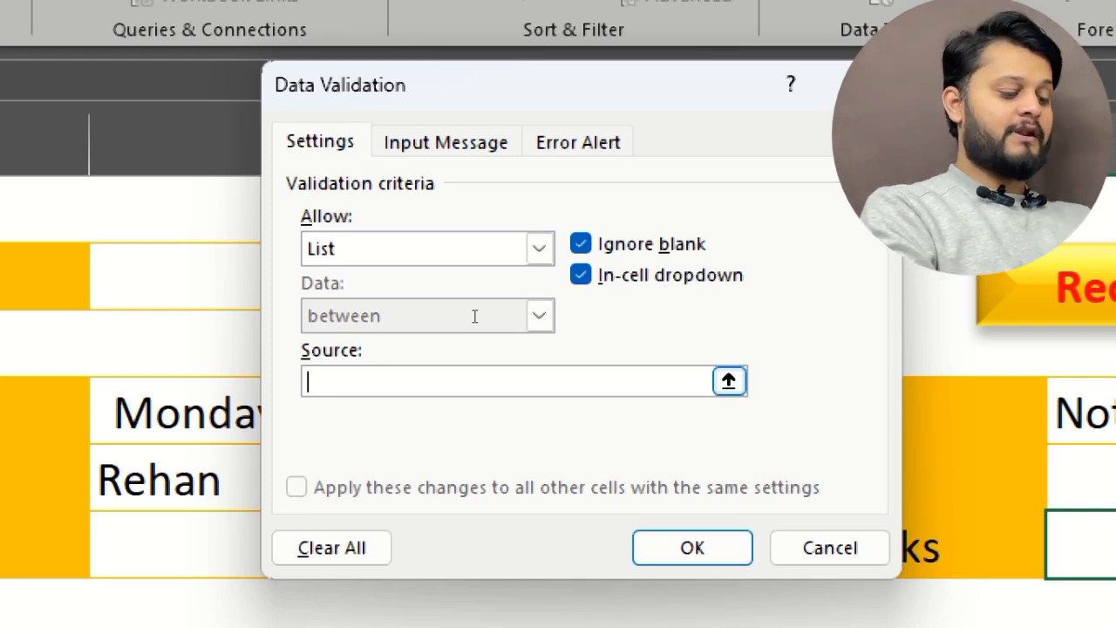
{"action": "type", "text": "Got A"}
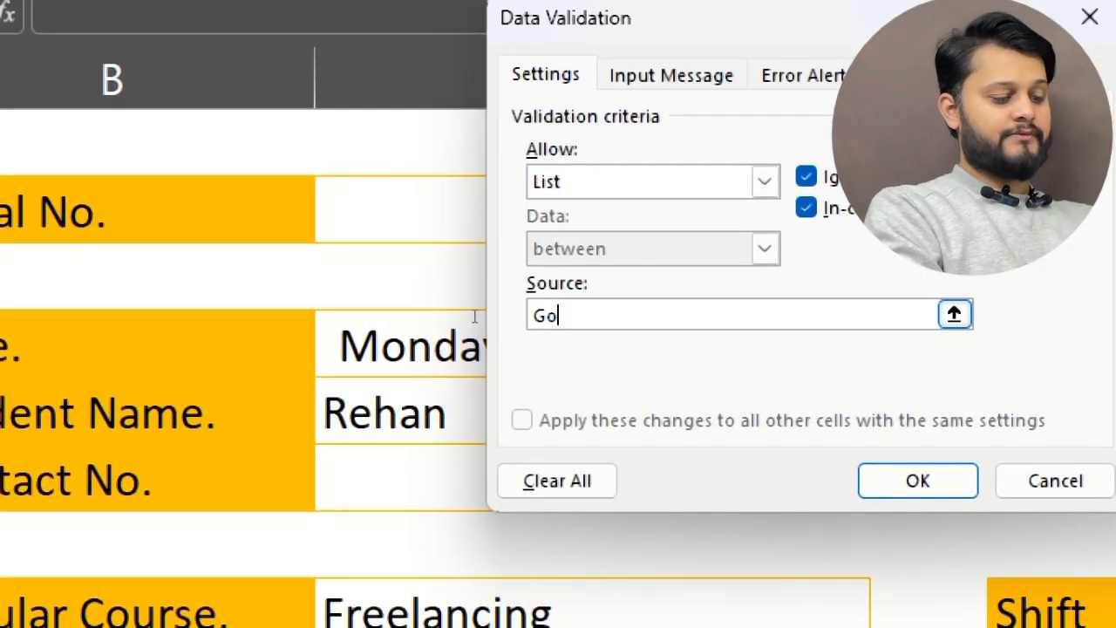
{"action": "type", "text": "dmission."}
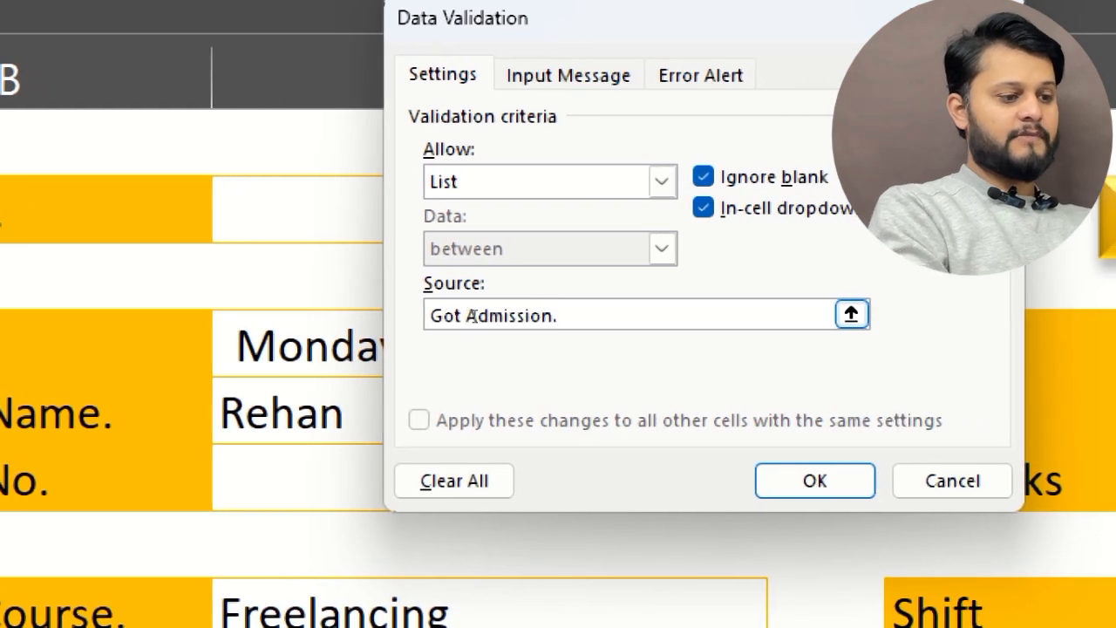
{"action": "type", "text": ", Not "}
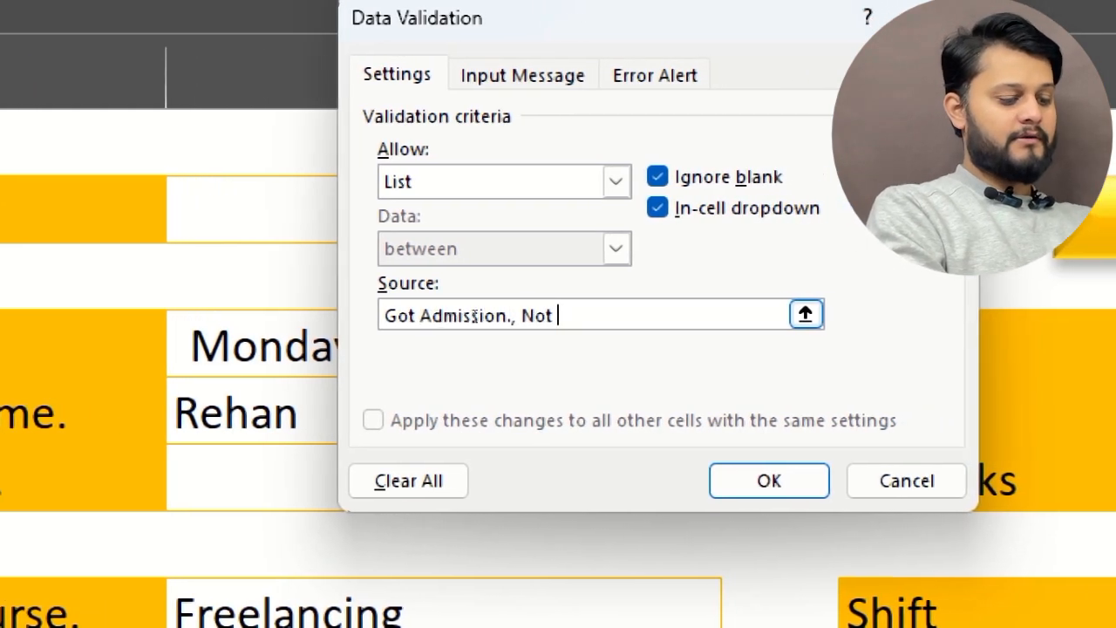
{"action": "type", "text": "Interested"}
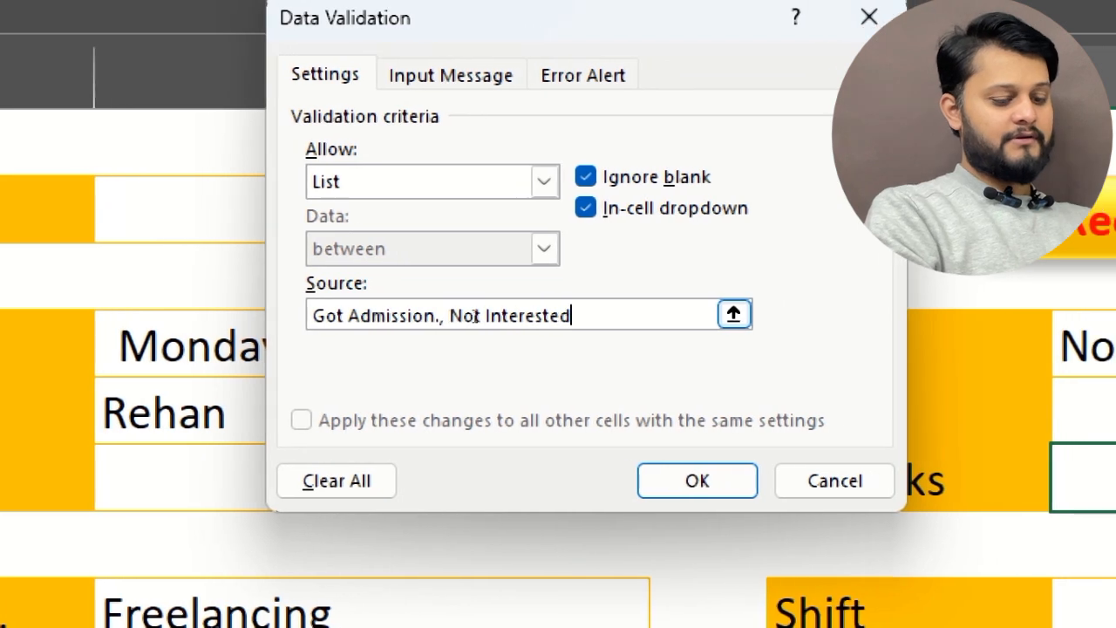
{"action": "type", "text": ","}
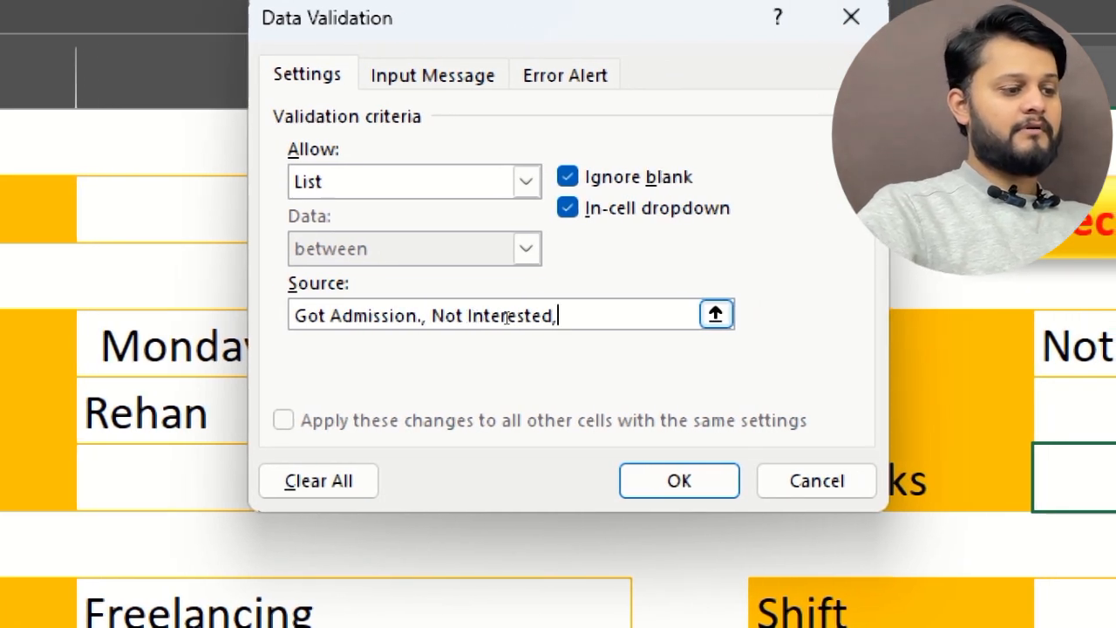
Step: Remove the period and space after Got Admission in the list source so it reads "Got Admission,Not Interested,"
{"action": "left_click", "coordinate": [492, 317]}
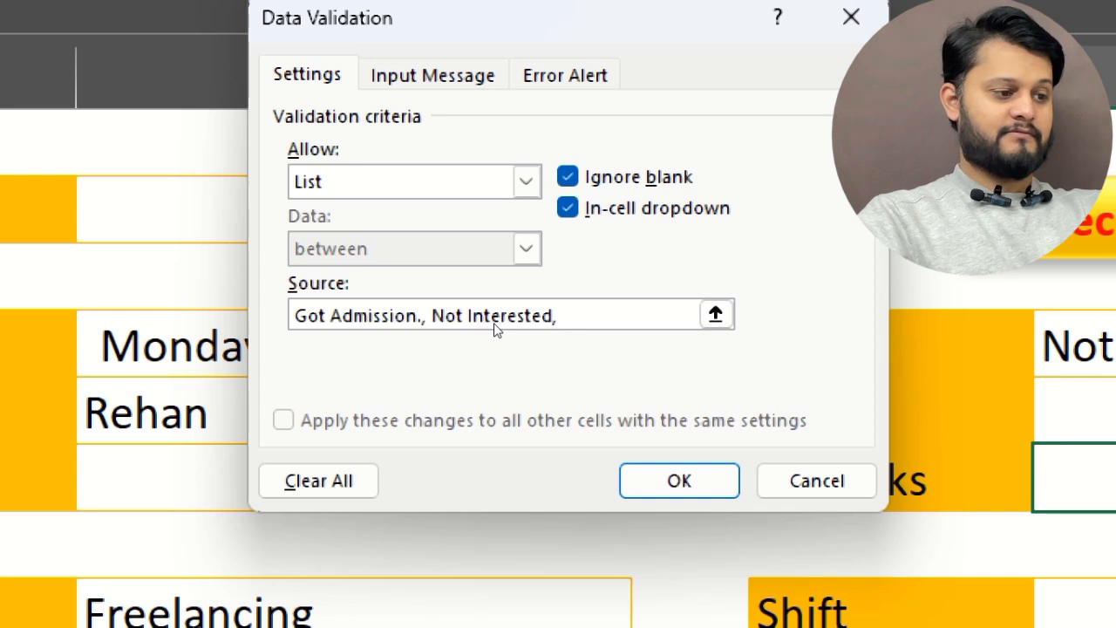
{"action": "key", "text": "BackSpace"}
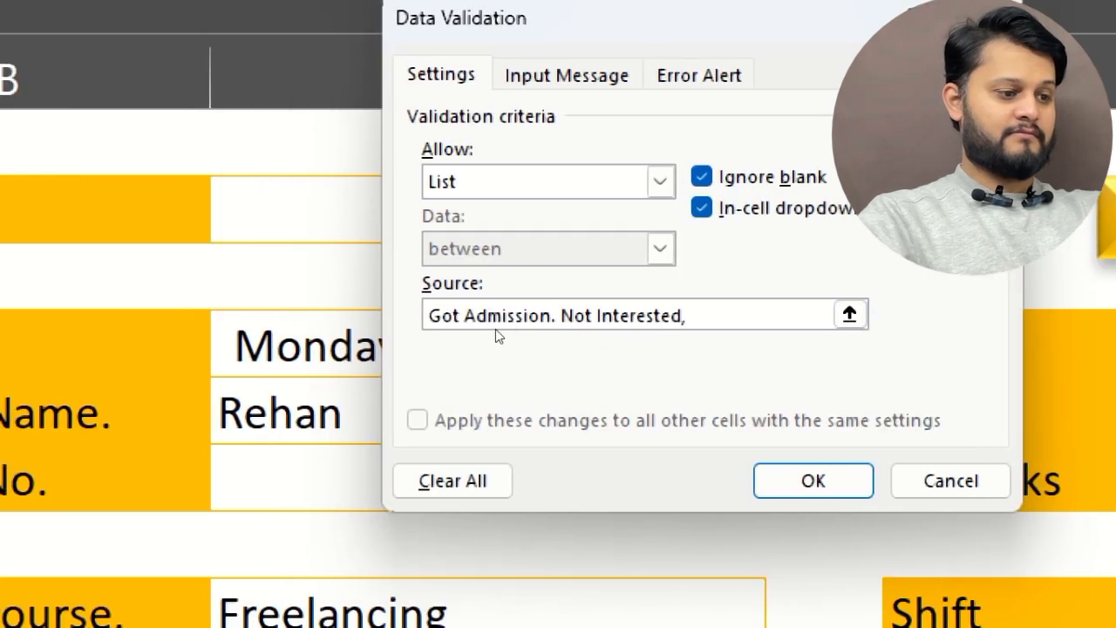
{"action": "key", "text": "Right"}
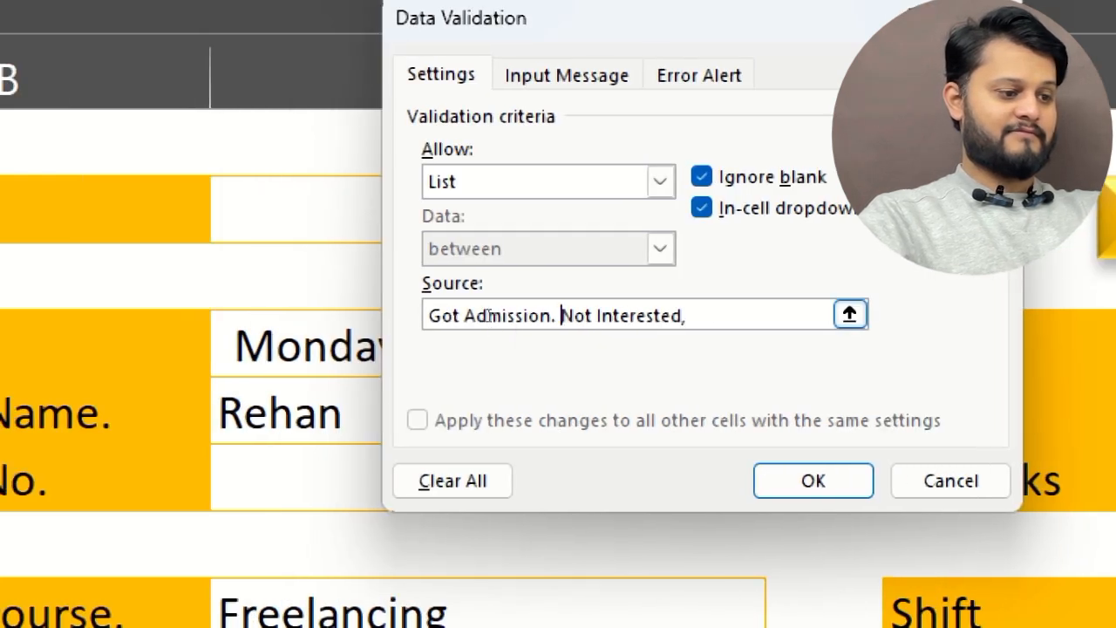
{"action": "key", "text": "BackSpace"}
{"action": "key", "text": "BackSpace"}
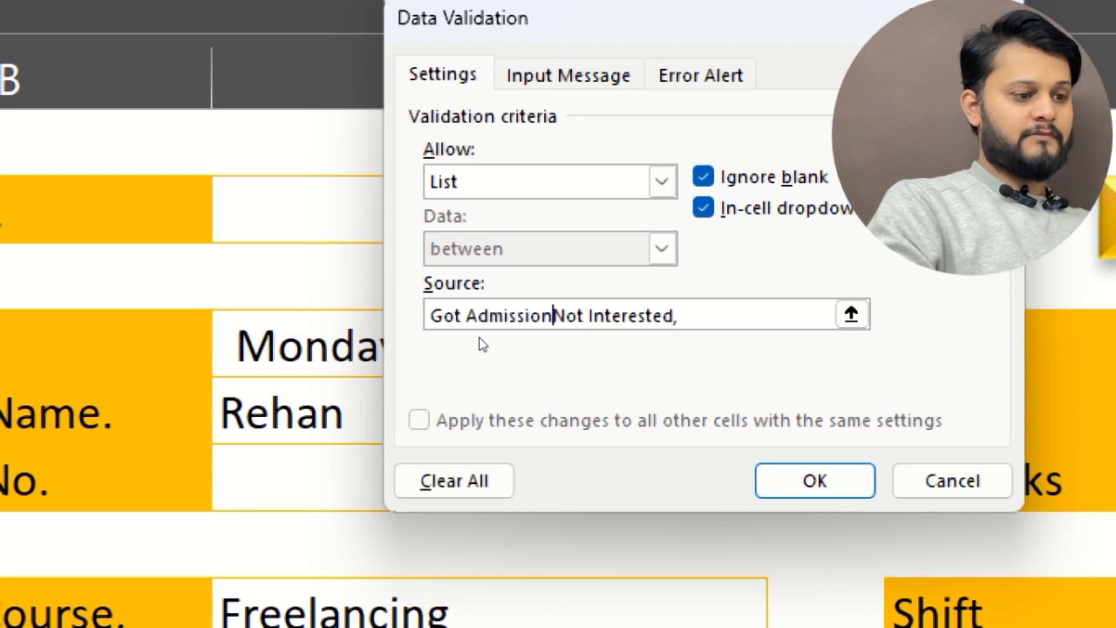
{"action": "type", "text": ","}
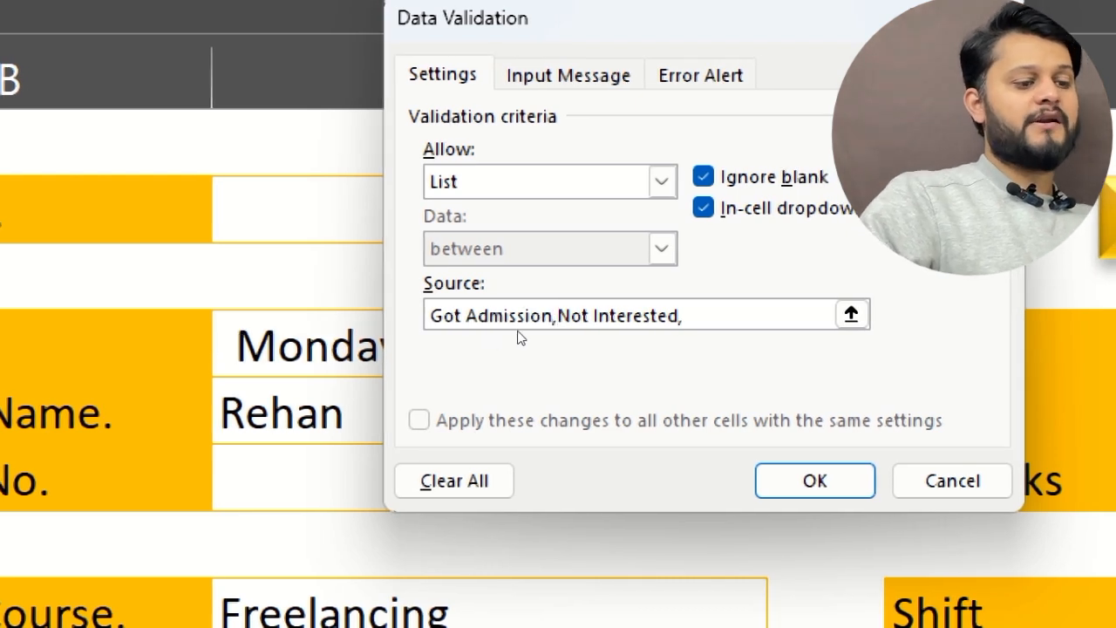
Step: Append the entries In Future and Fee Discount to the end of the Remarks list source, separated by a comma
{"action": "key", "text": "End"}
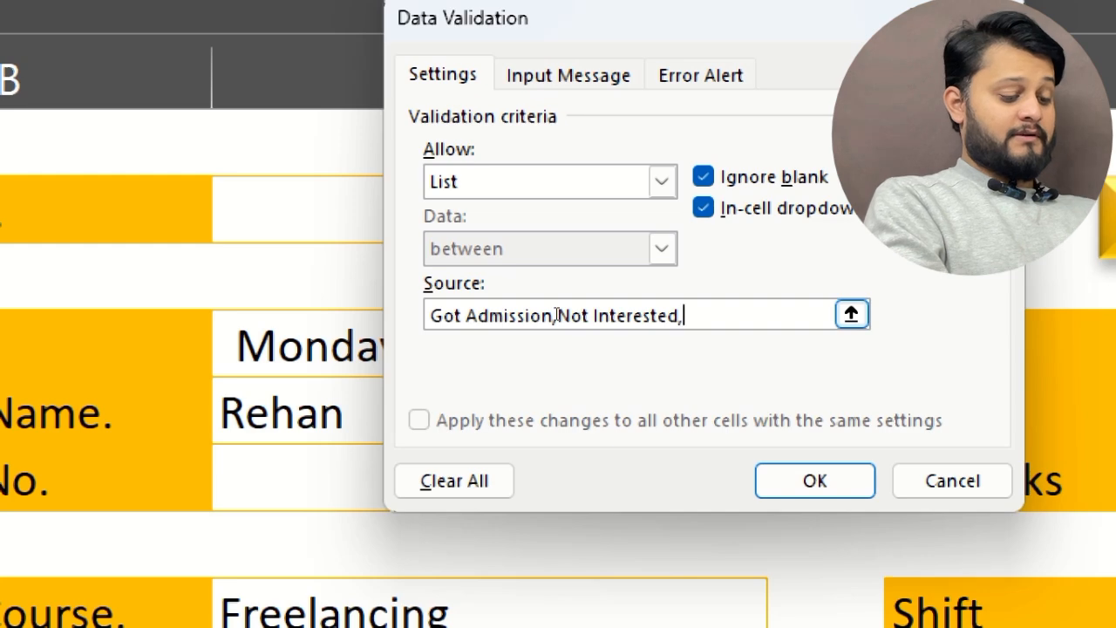
{"action": "type", "text": "In"}
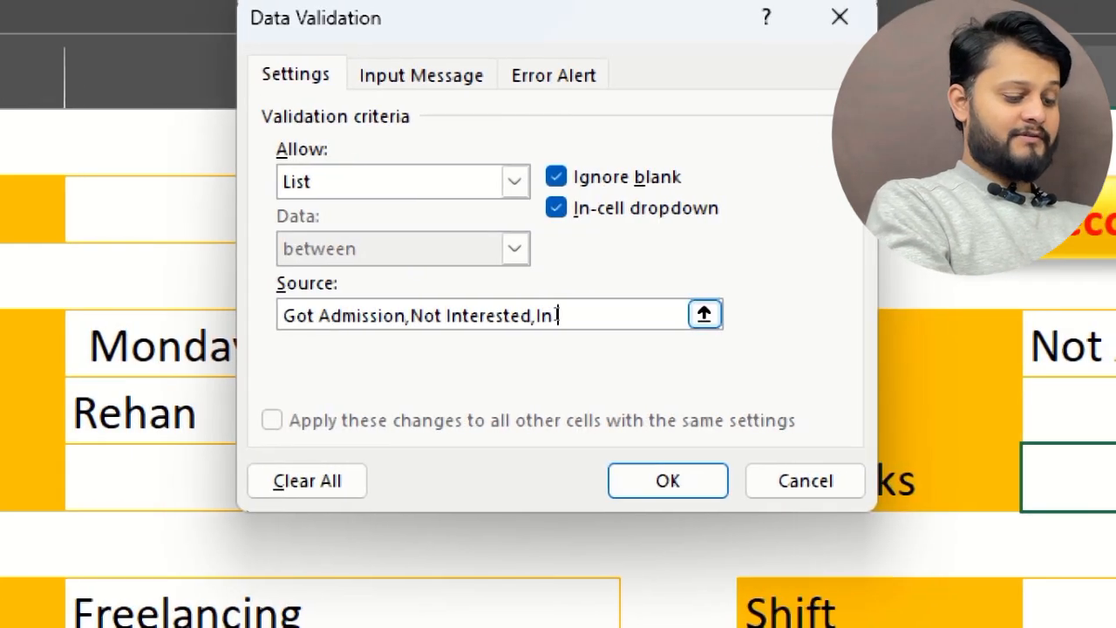
{"action": "type", "text": " Future"}
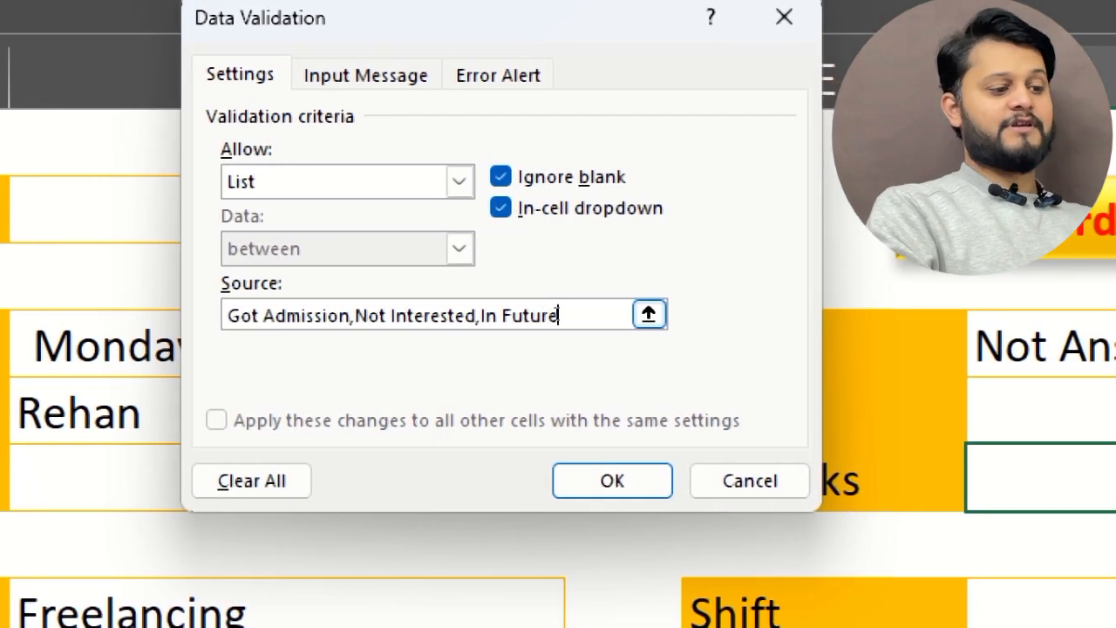
{"action": "type", "text": ","}
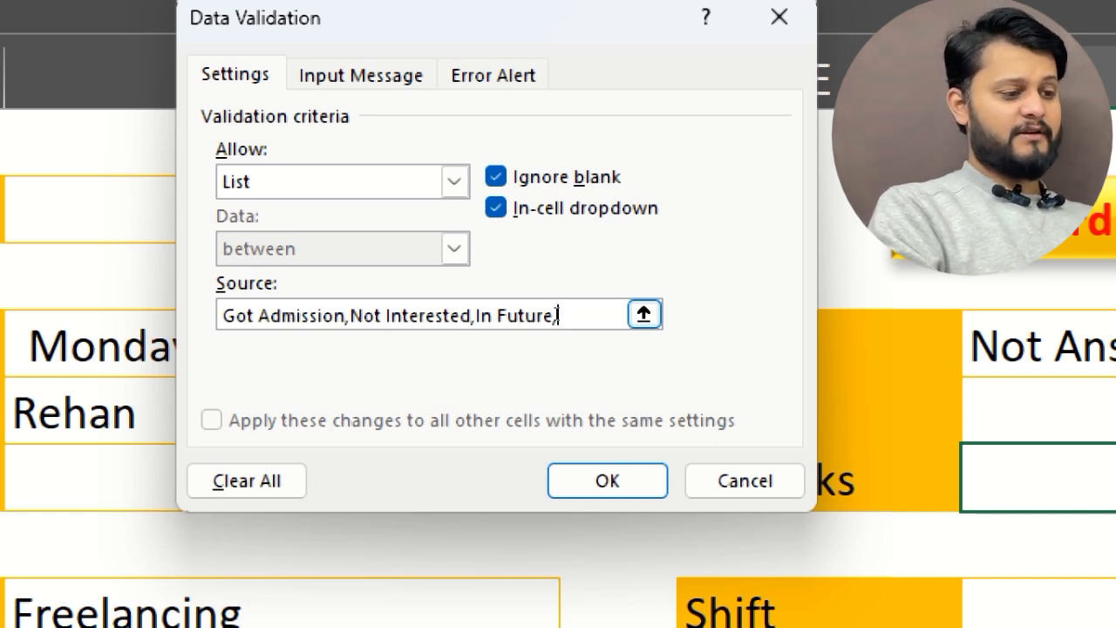
{"action": "type", "text": "Fee"}
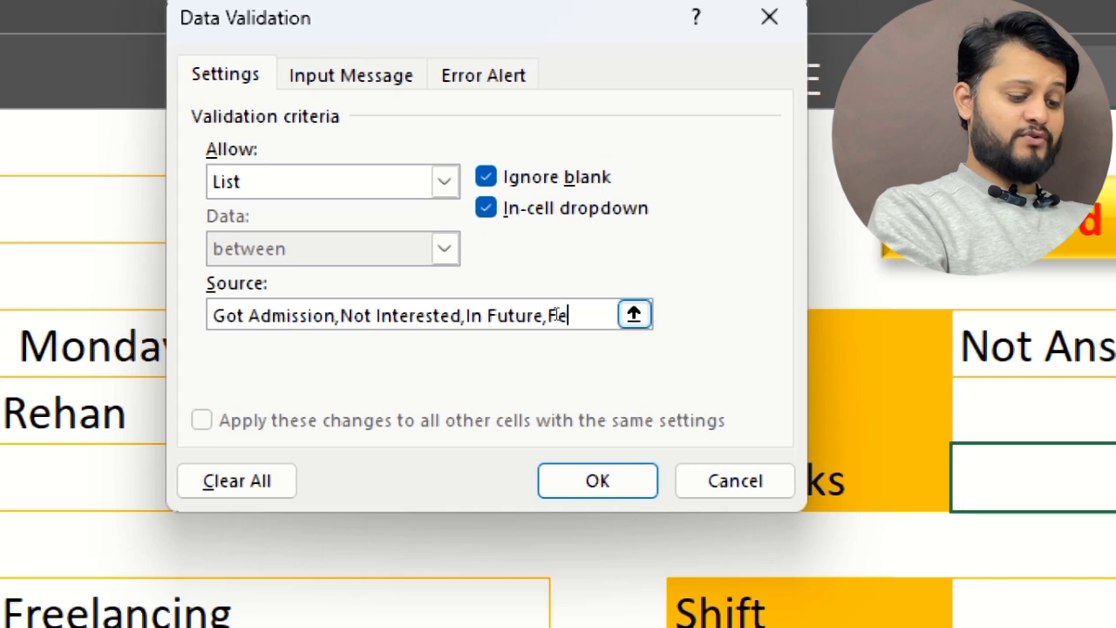
{"action": "type", "text": " Discount"}
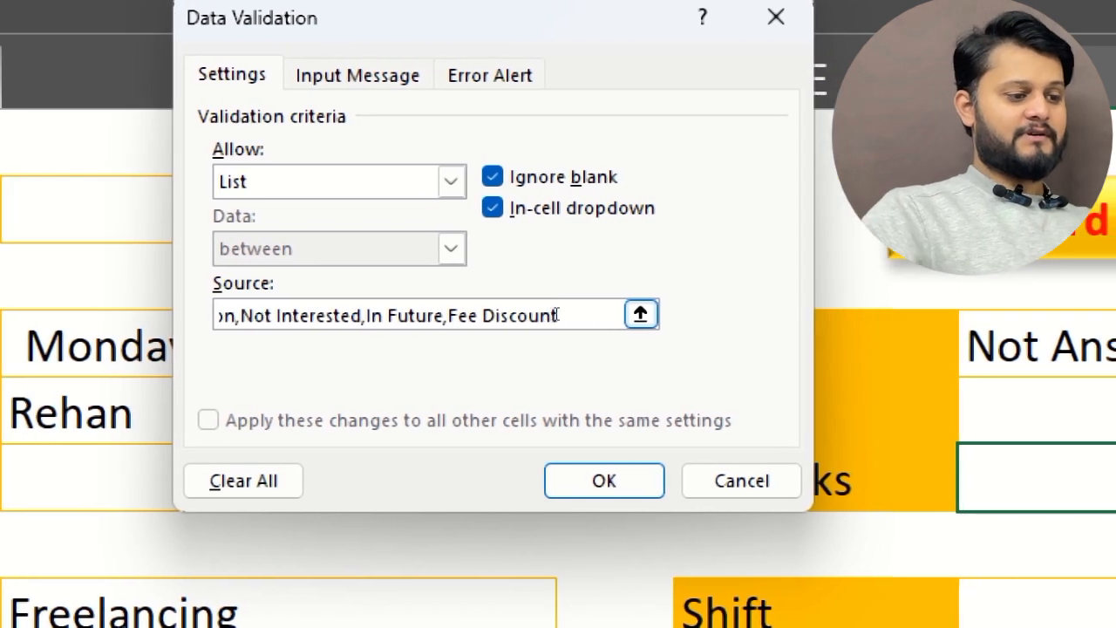
Step: Add Coming Tomorrow and G.I as the last comma-separated entries of the Remarks list source and apply the validation
{"action": "type", "text": ","}
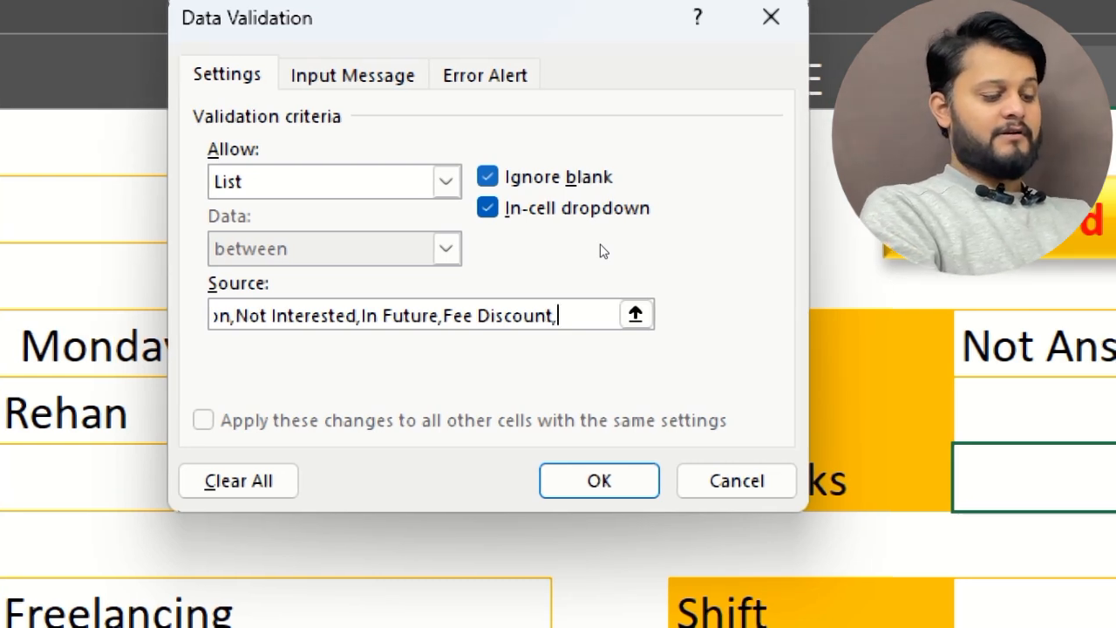
{"action": "type", "text": "Coming "}
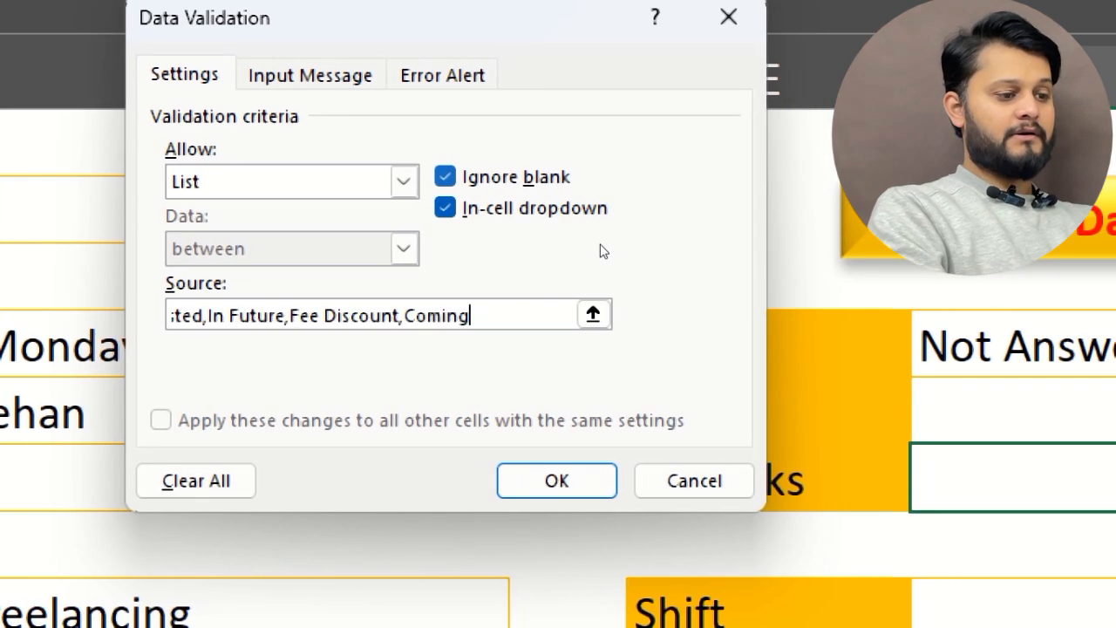
{"action": "type", "text": "Tomo"}
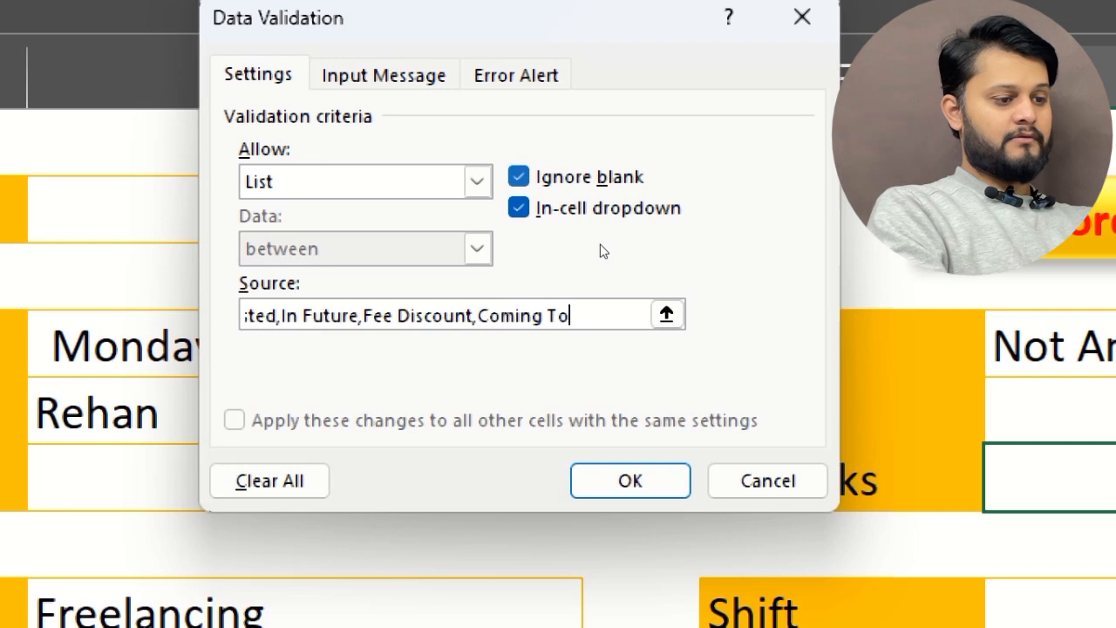
{"action": "type", "text": "rrow,"}
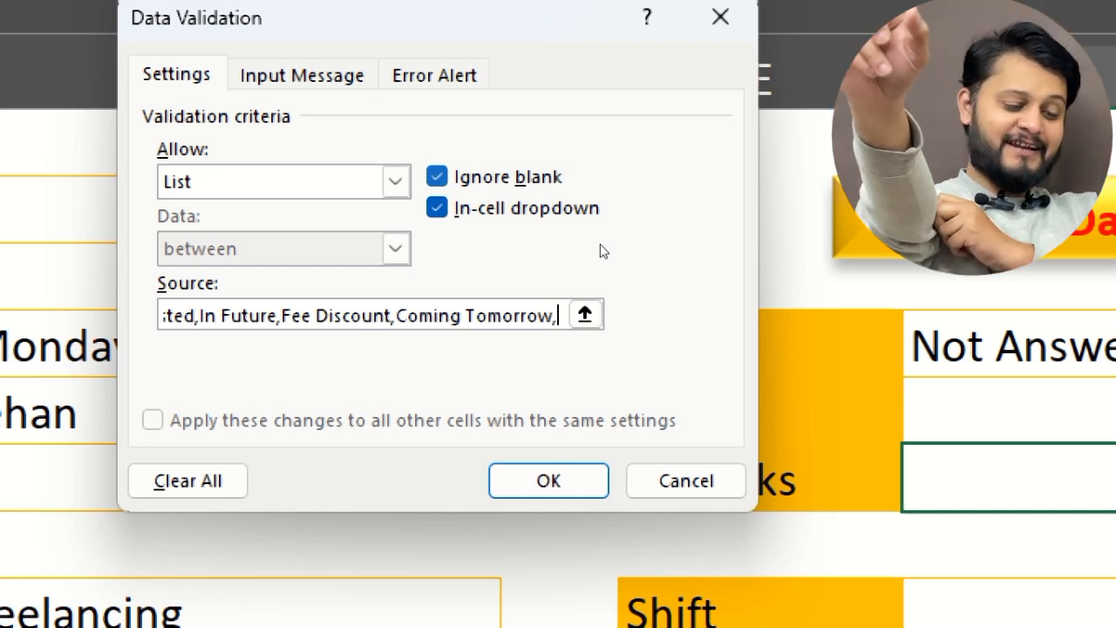
{"action": "type", "text": "G.I"}
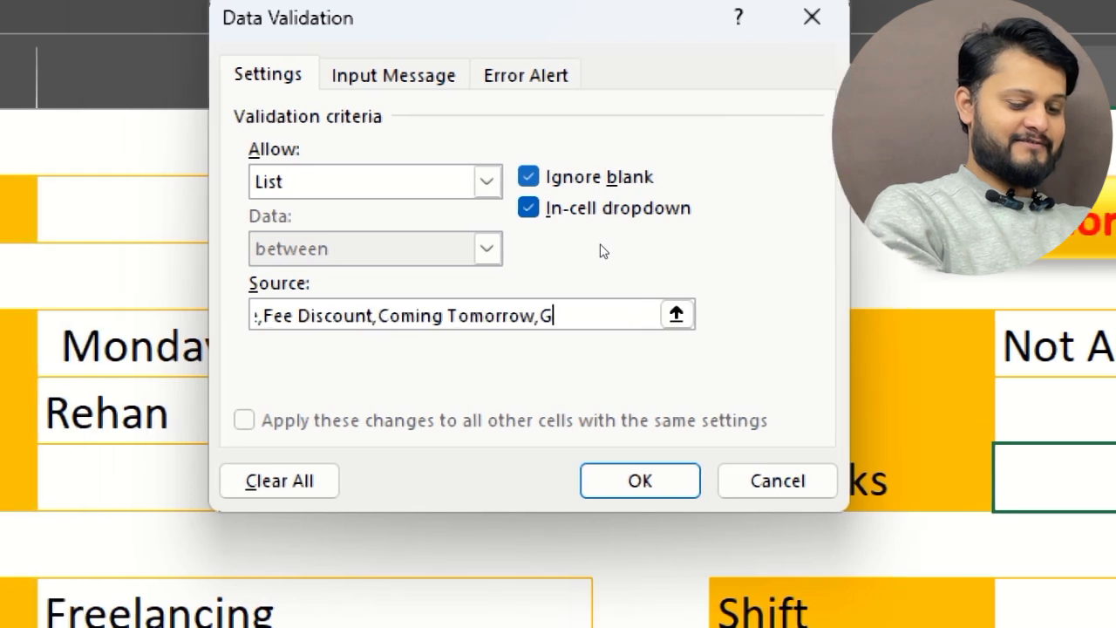
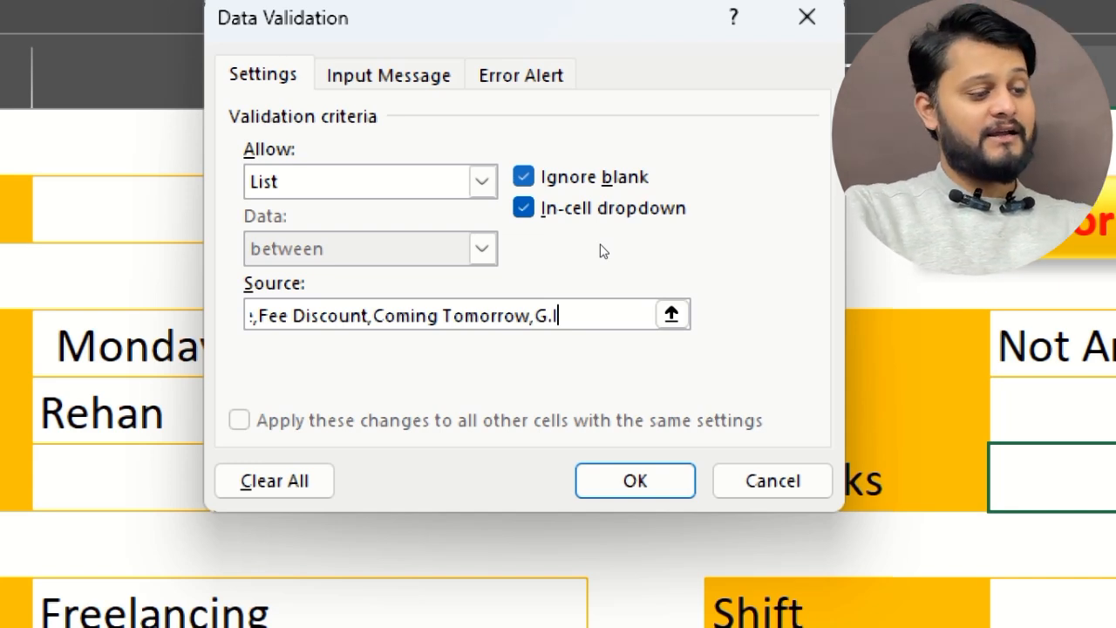
{"action": "key", "text": "Return"}
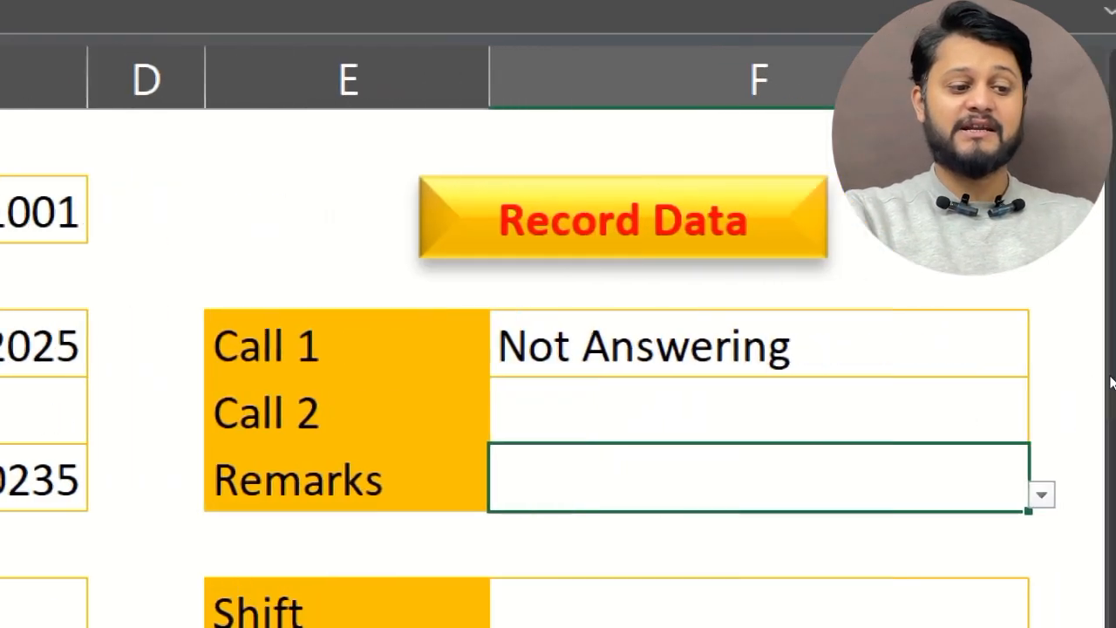
Step: Set the Call 2 cell to Call Received from its dropdown list
{"action": "key", "text": "Up"}
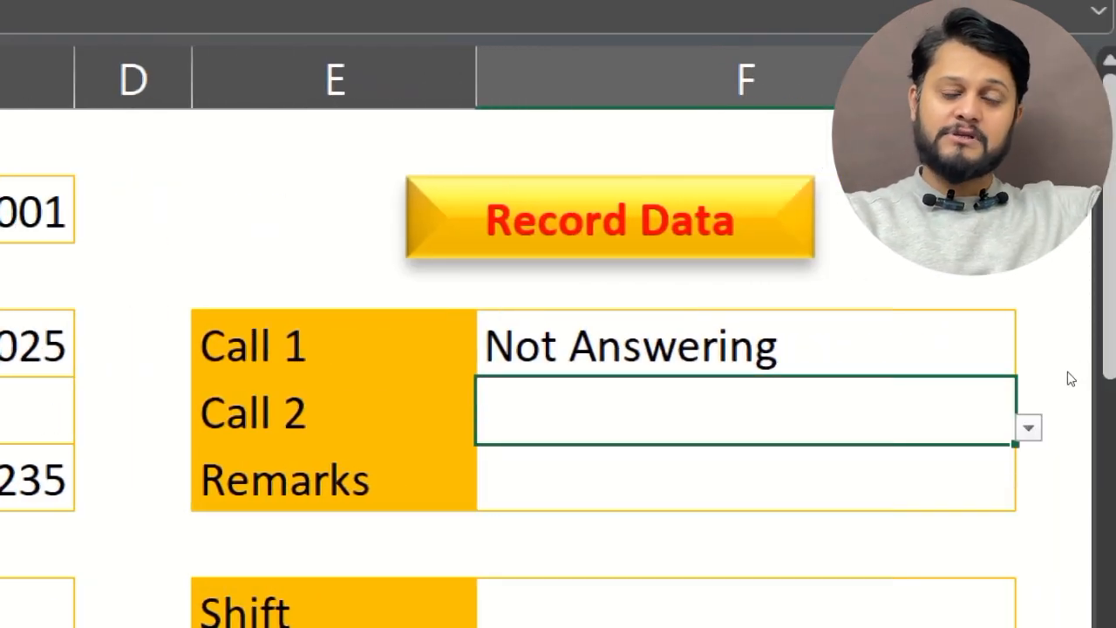
{"action": "key", "text": "alt+Down"}
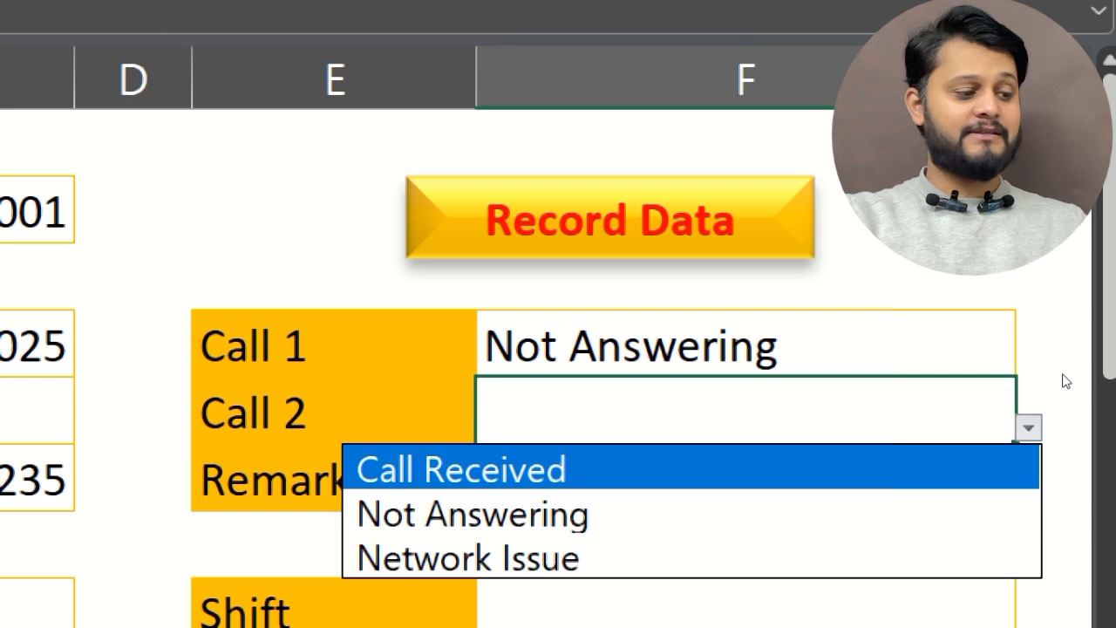
{"action": "key", "text": "Down"}
{"action": "key", "text": "Down"}
{"action": "key", "text": "Up"}
{"action": "key", "text": "Up"}
{"action": "key", "text": "Return"}
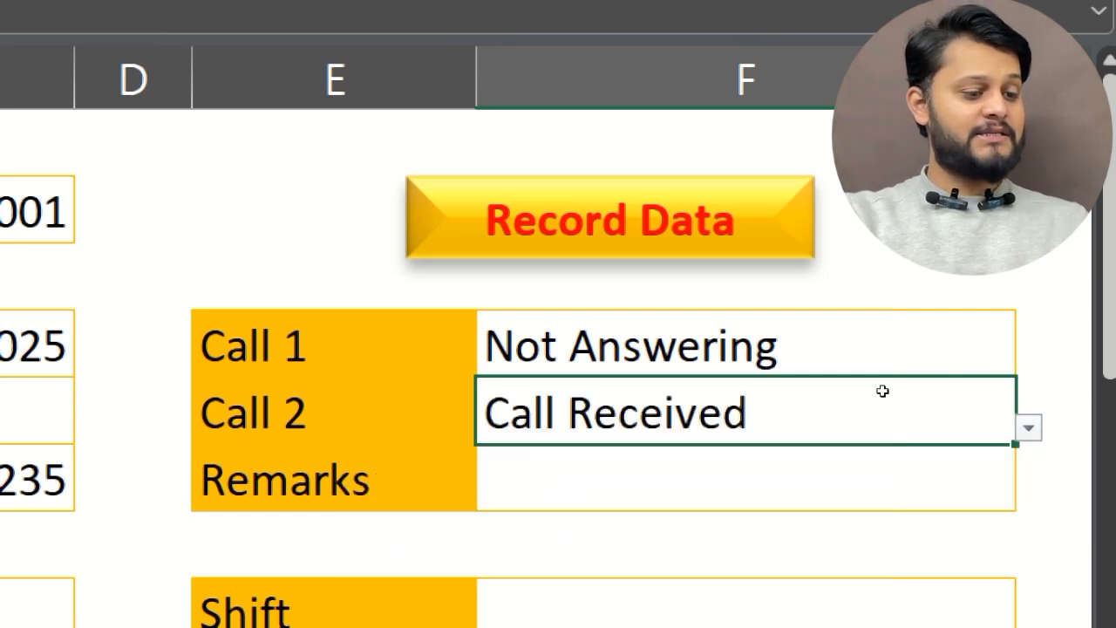
Step: Set the Remarks cell to G.I from its new dropdown list
{"action": "left_click", "coordinate": [955, 479]}
{"action": "left_click", "coordinate": [1029, 494]}
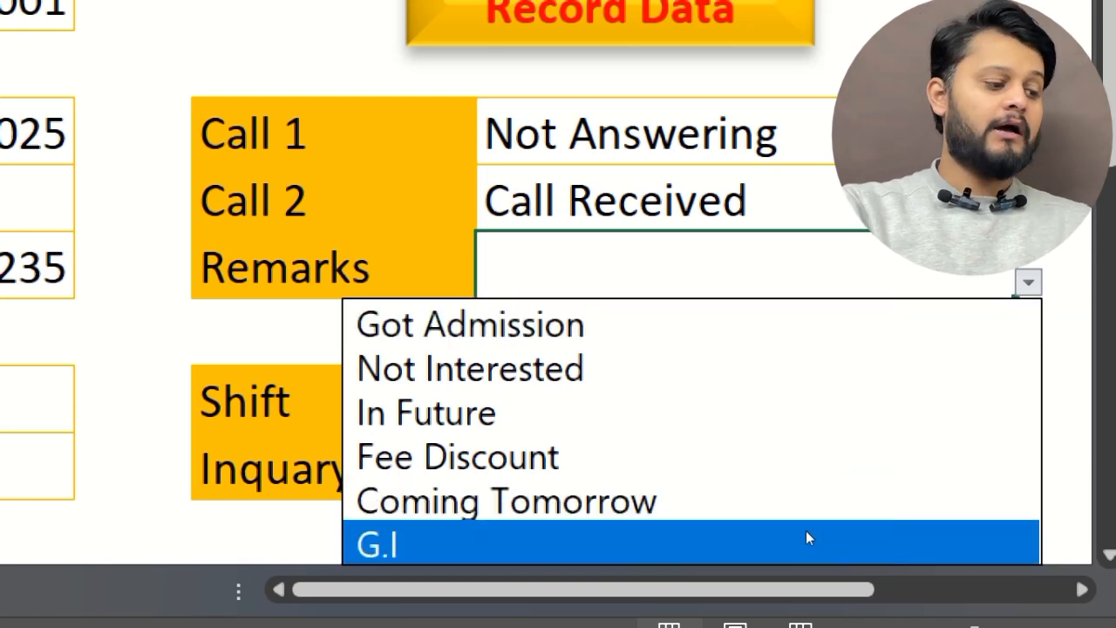
{"action": "left_click", "coordinate": [806, 538]}
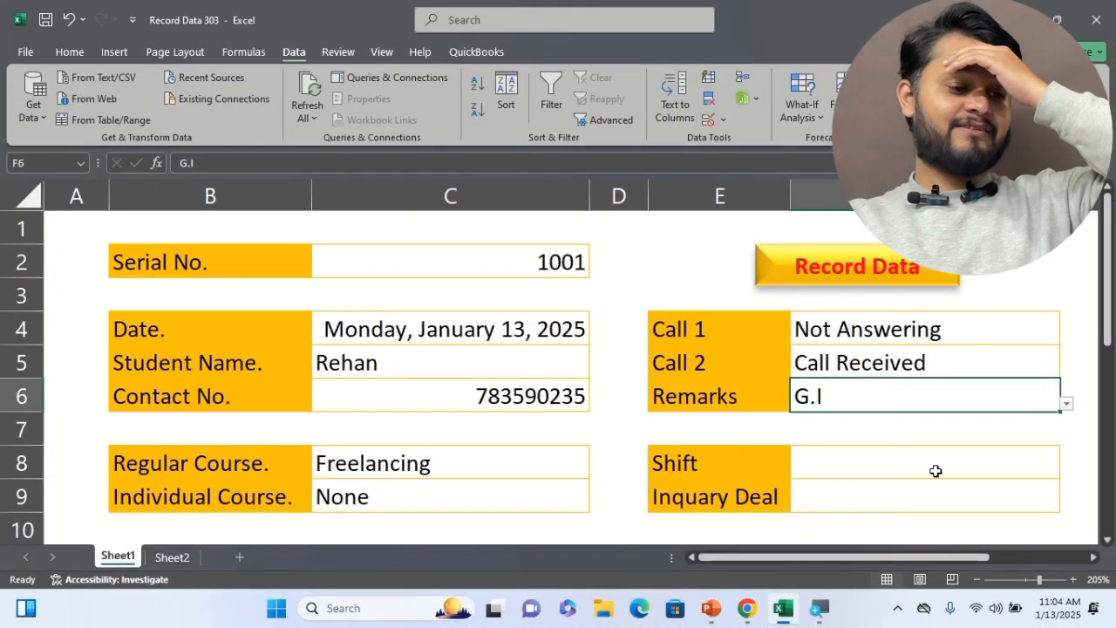
Step: Restrict the Shift value cell F8 to list-type data validation
{"action": "left_click", "coordinate": [934, 471]}
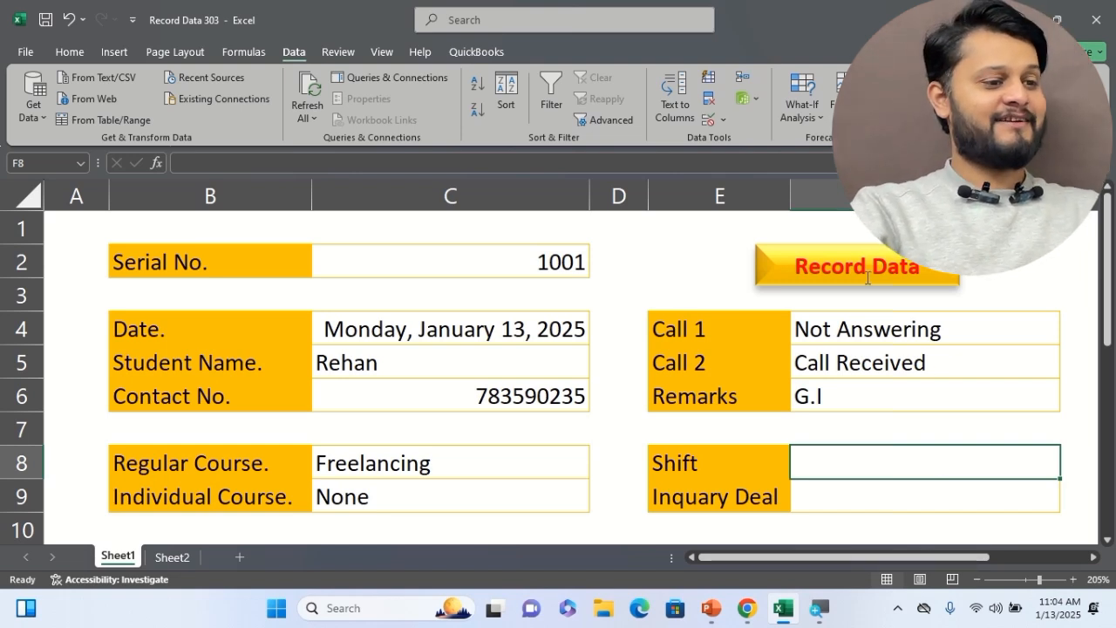
{"action": "left_click", "coordinate": [709, 122]}
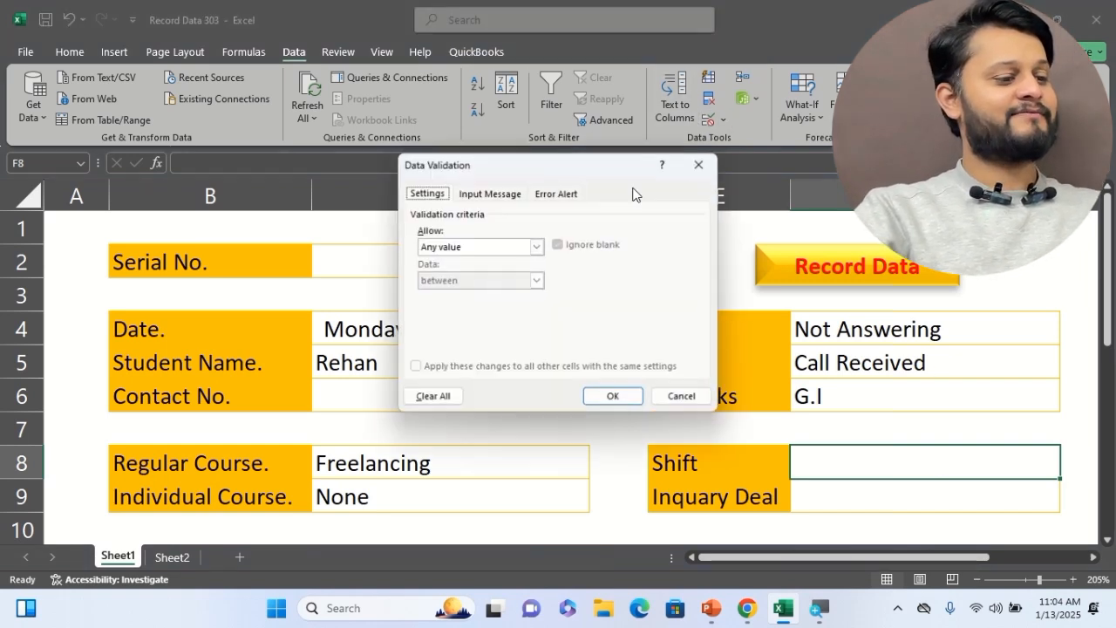
{"action": "left_click", "coordinate": [535, 247]}
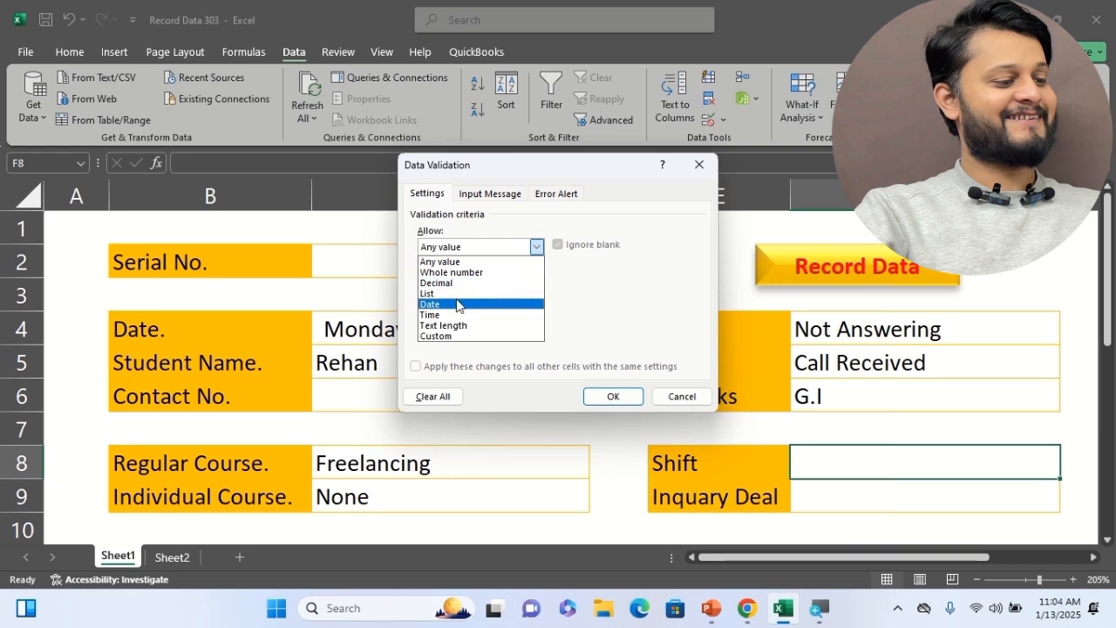
{"action": "left_click", "coordinate": [475, 293]}
{"action": "left_click", "coordinate": [526, 314]}
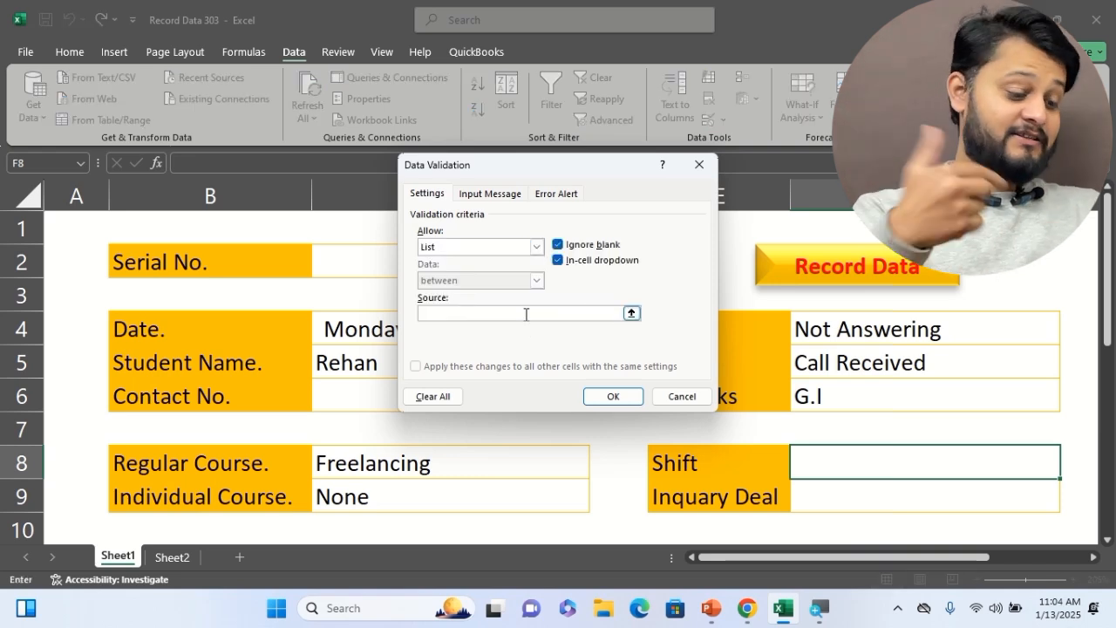
Step: Enter Morning as the first entry of the Shift list source
{"action": "type", "text": "MOrnmi"}
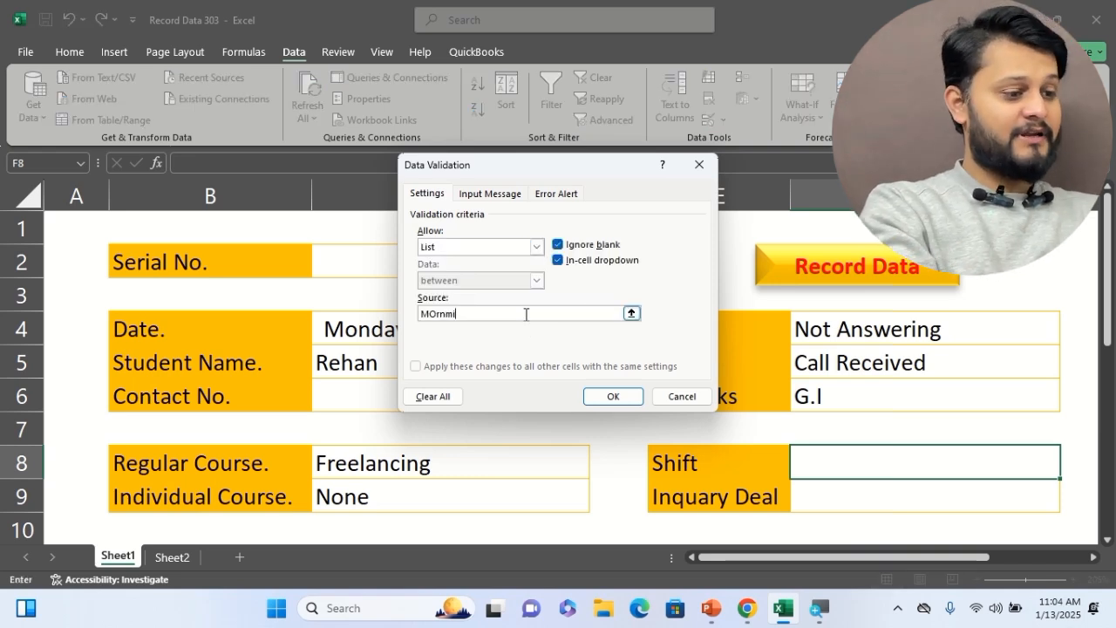
{"action": "type", "text": "ng"}
{"action": "key", "text": "BackSpace"}
{"action": "key", "text": "BackSpace"}
{"action": "key", "text": "BackSpace"}
{"action": "key", "text": "BackSpace"}
{"action": "key", "text": "BackSpace"}
{"action": "key", "text": "BackSpace"}
{"action": "key", "text": "BackSpace"}
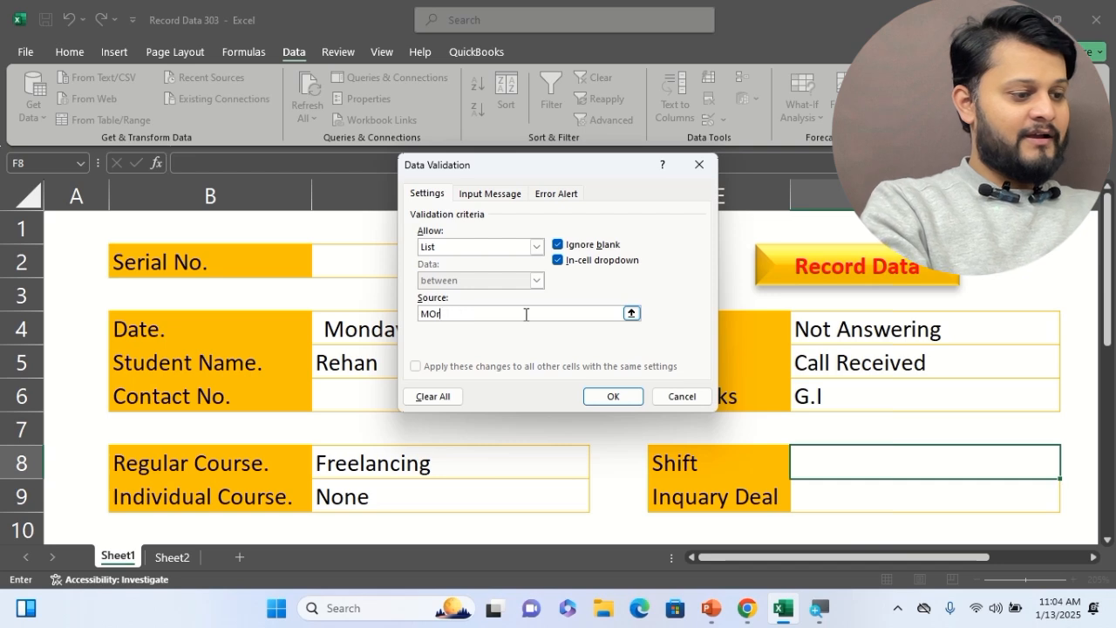
{"action": "type", "text": "orning"}
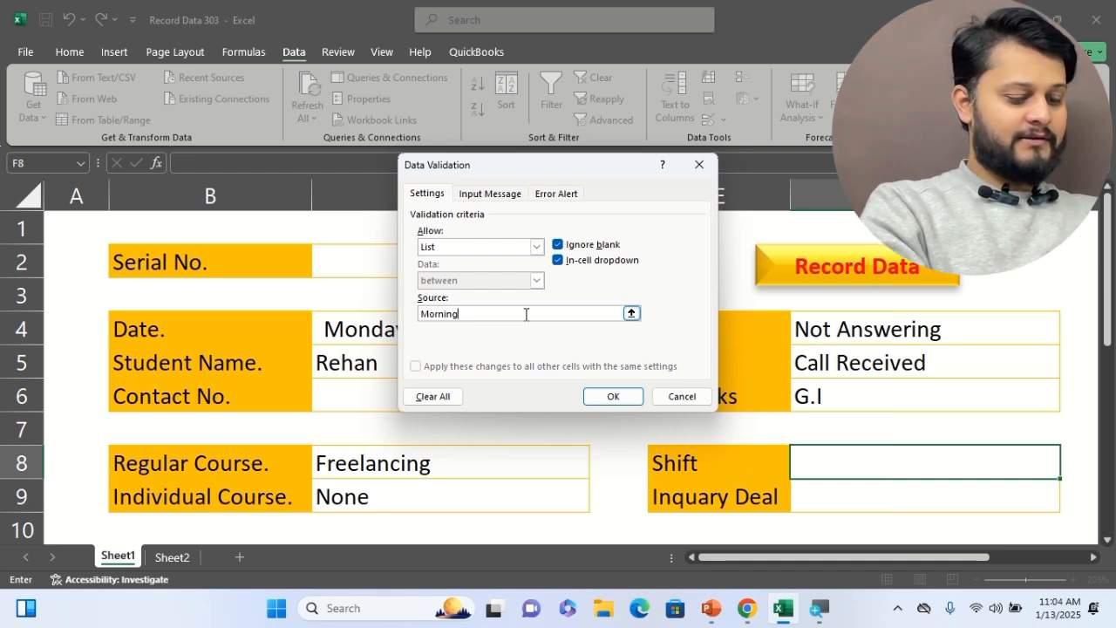
Step: Append Eveninig to the Shift list source after a comma and apply the validation
{"action": "type", "text": ",Eveing"}
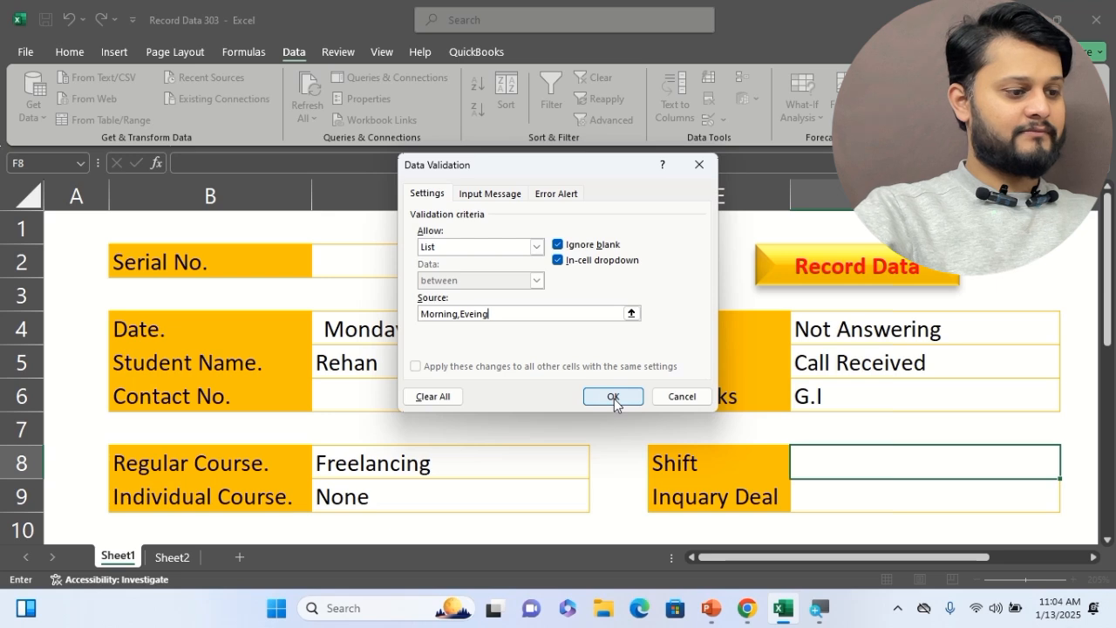
{"action": "key", "text": "BackSpace"}
{"action": "key", "text": "BackSpace"}
{"action": "key", "text": "BackSpace"}
{"action": "key", "text": "BackSpace"}
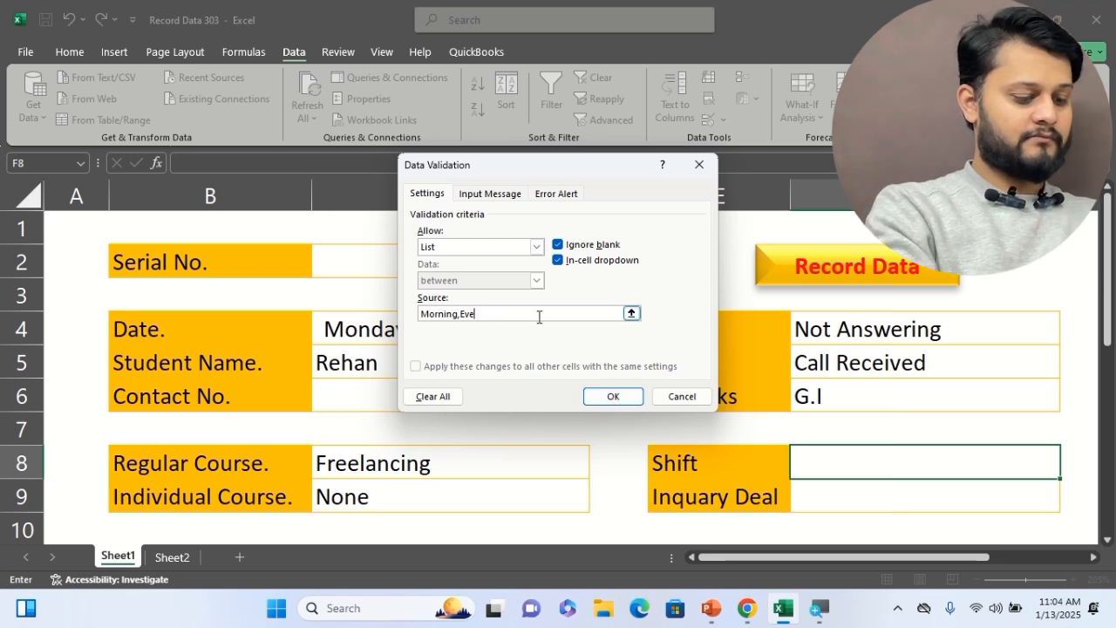
{"action": "type", "text": "eninig"}
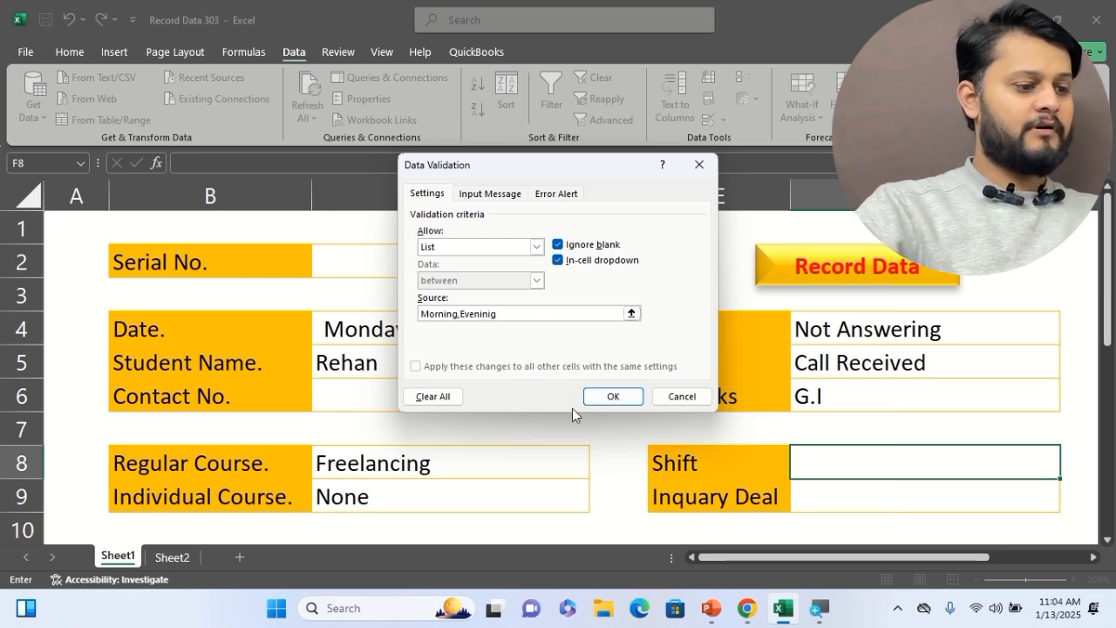
{"action": "left_click", "coordinate": [612, 394]}
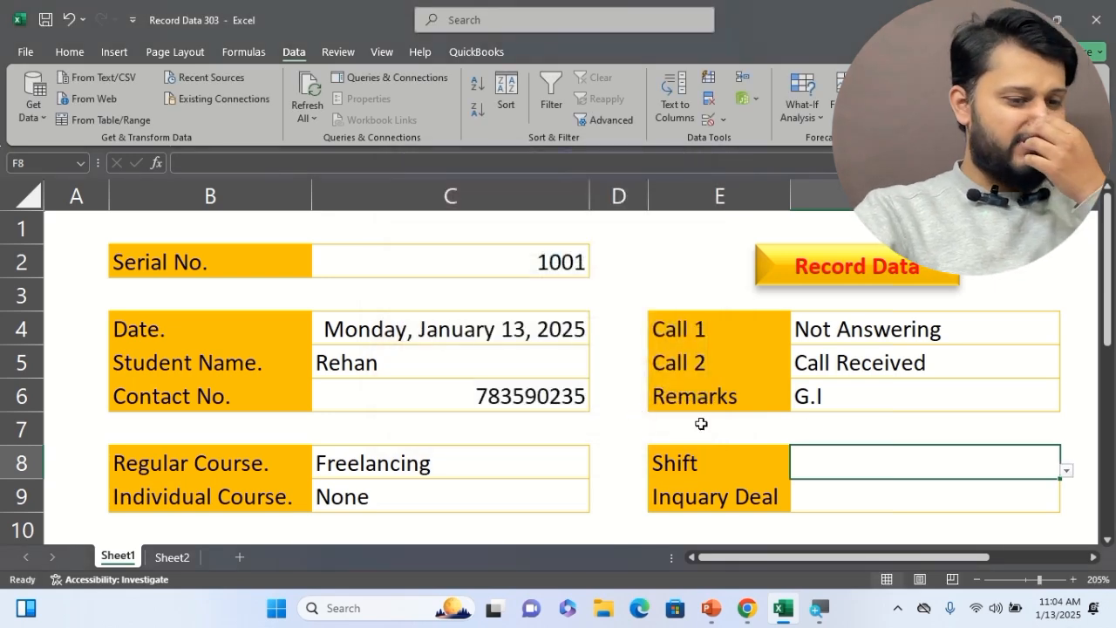
Step: Set the Shift cell to Morning from its new dropdown list
{"action": "left_click", "coordinate": [1066, 471]}
{"action": "left_click", "coordinate": [941, 492]}
{"action": "left_click", "coordinate": [979, 492]}
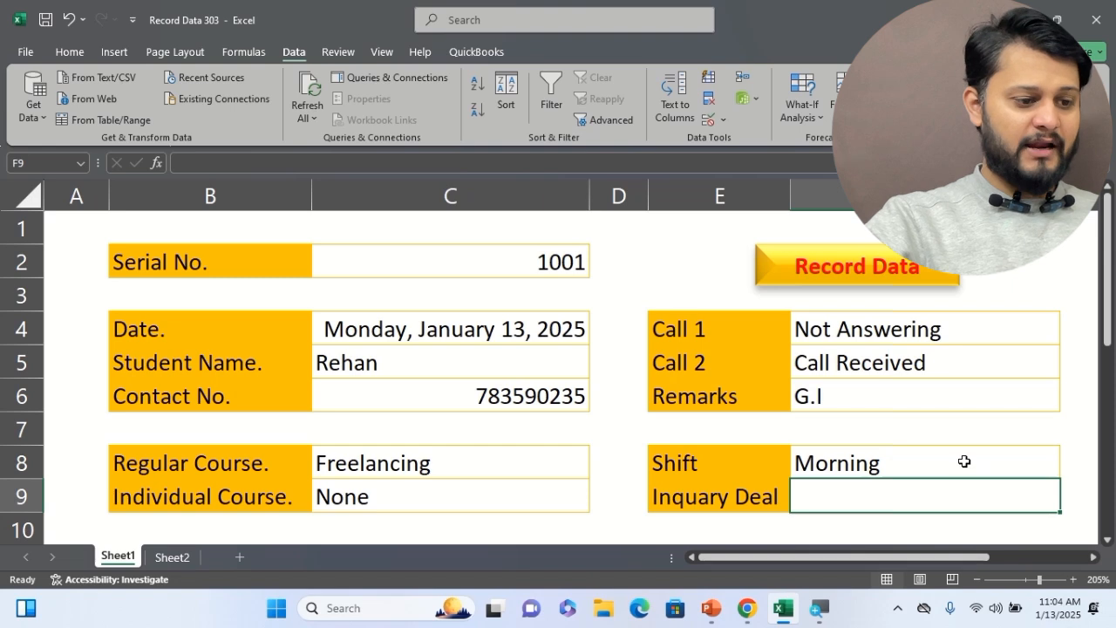
Step: Correct the spelling of the label below Shift to Inquiry Deal
{"action": "double_click", "coordinate": [731, 501]}
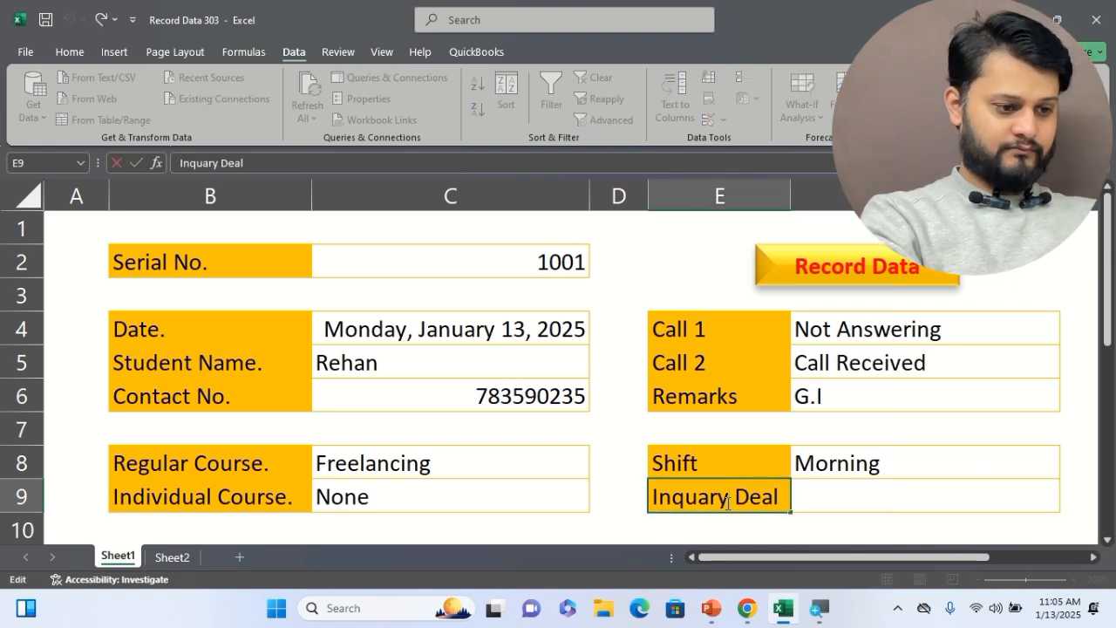
{"action": "key", "text": "BackSpace"}
{"action": "key", "text": "BackSpace"}
{"action": "key", "text": "BackSpace"}
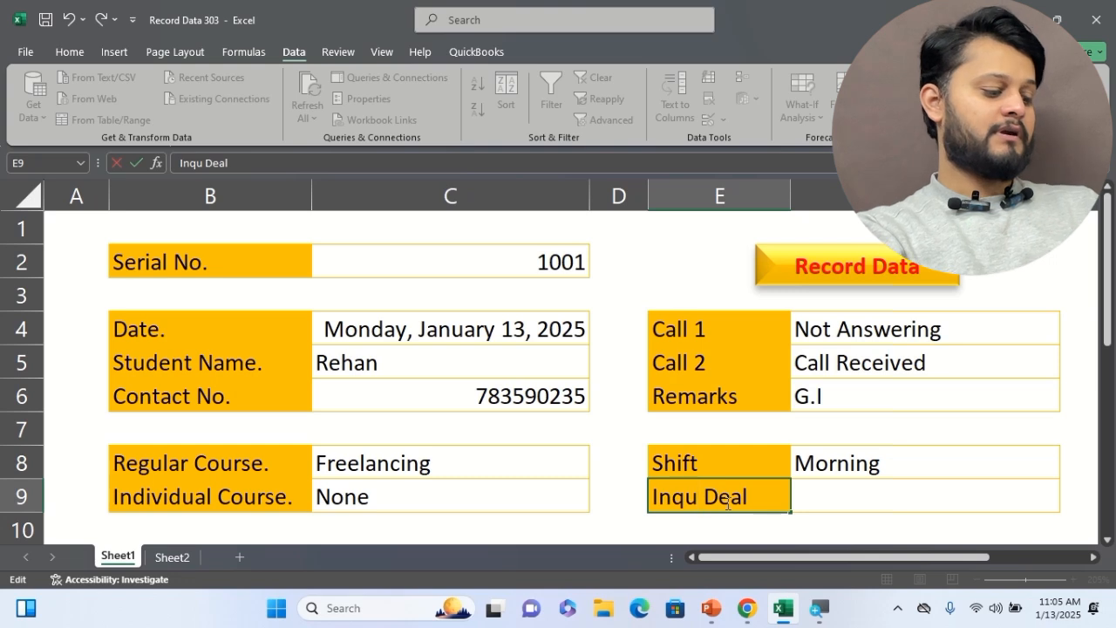
{"action": "type", "text": "iry"}
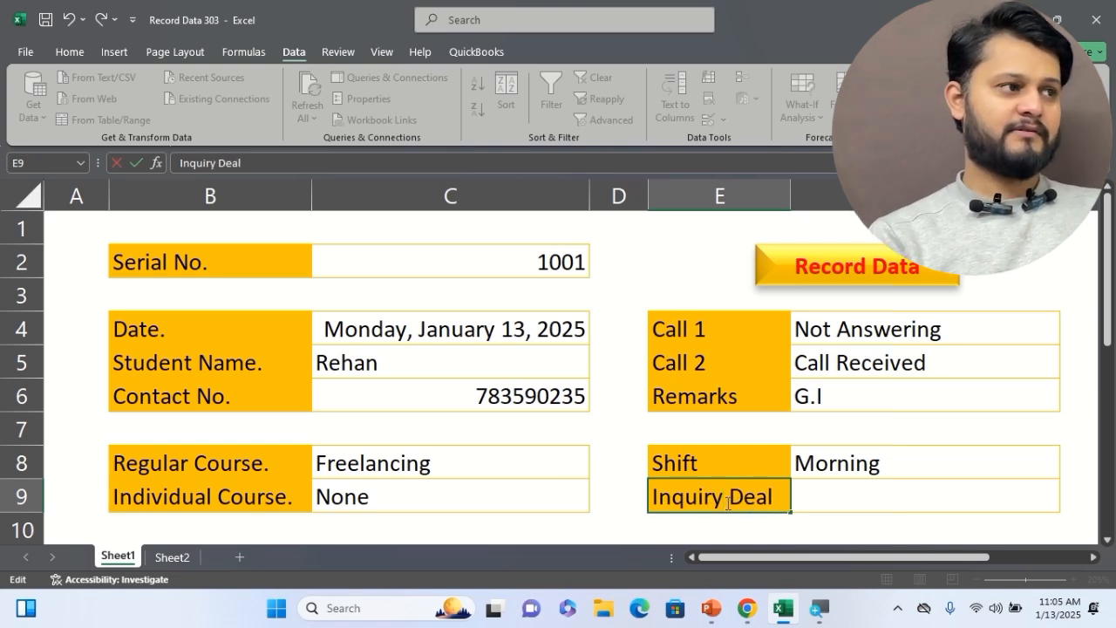
{"action": "key", "text": "Return"}
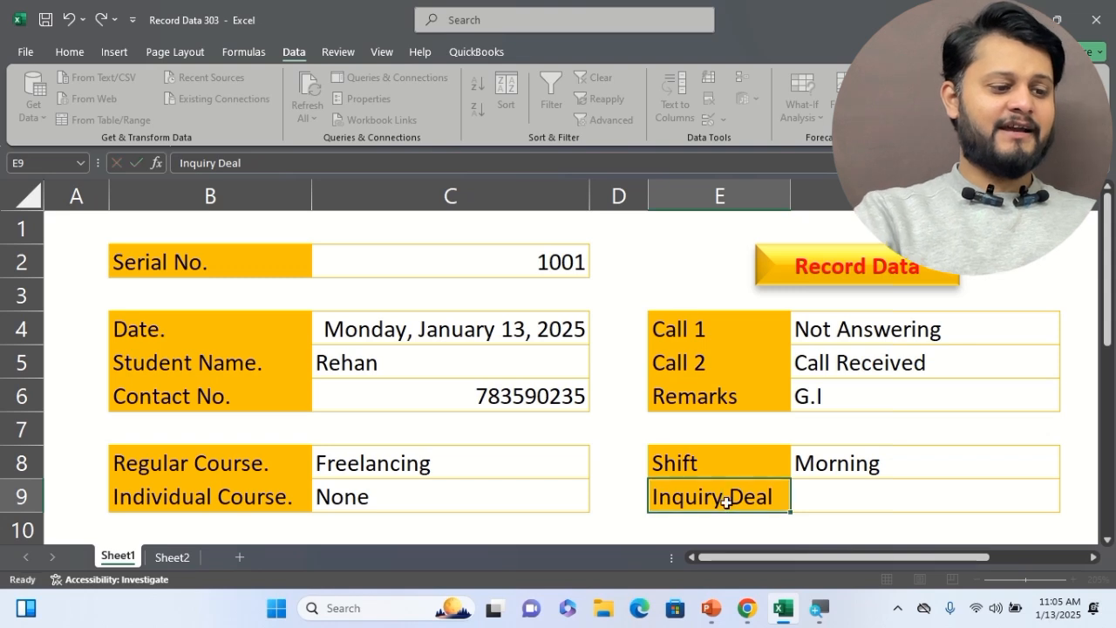
Step: Restrict the Inquiry Deal value cell F9 to list-type data validation
{"action": "left_click", "coordinate": [825, 474]}
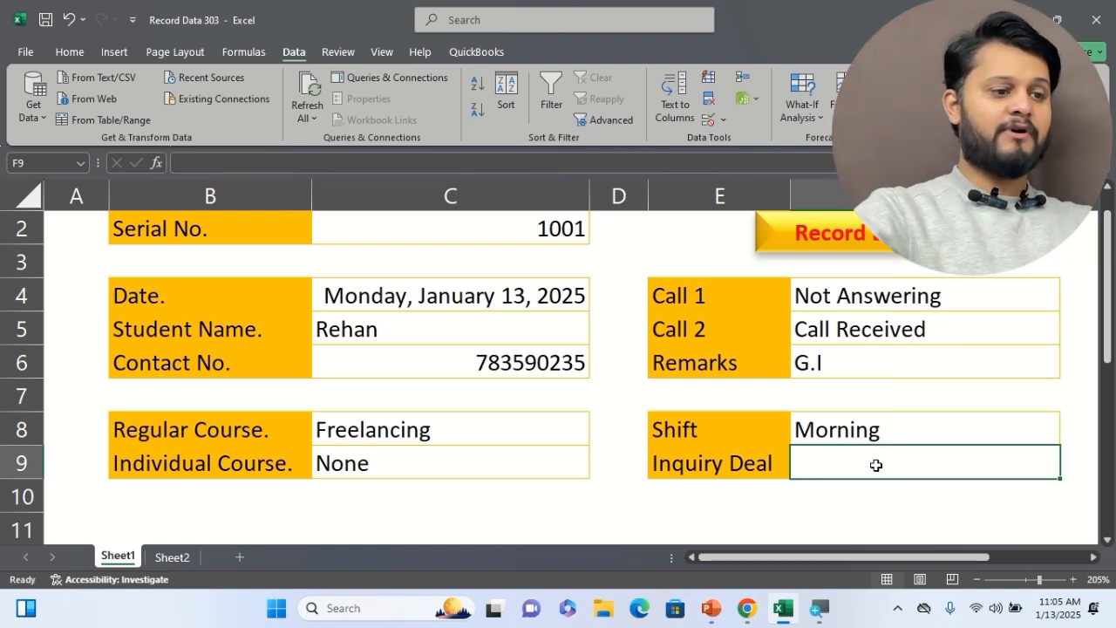
{"action": "left_click", "coordinate": [713, 122]}
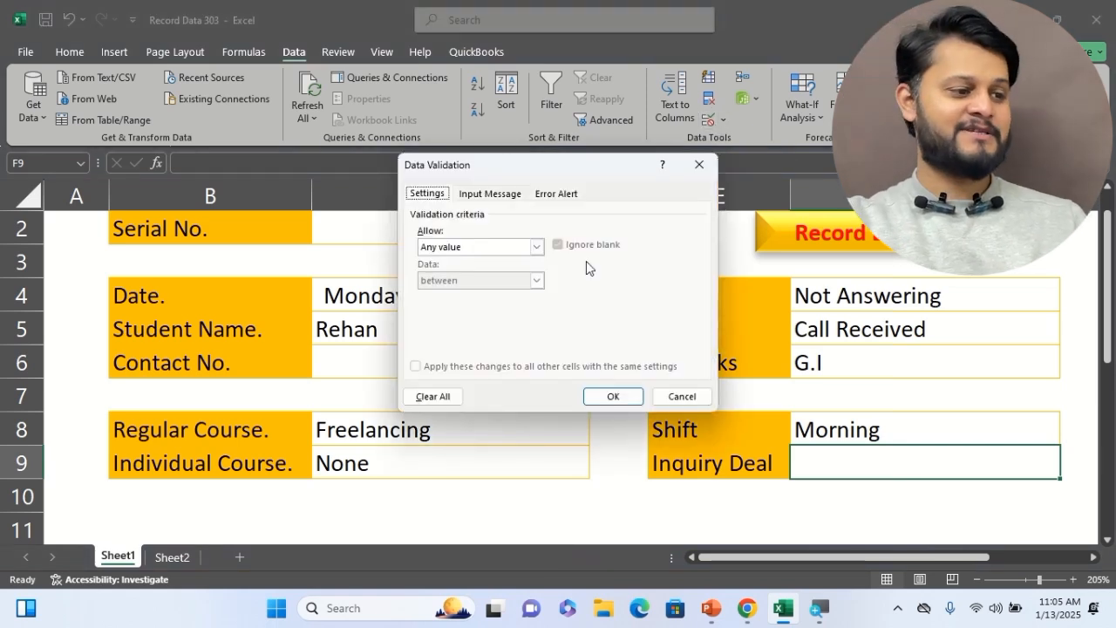
{"action": "left_click", "coordinate": [536, 246]}
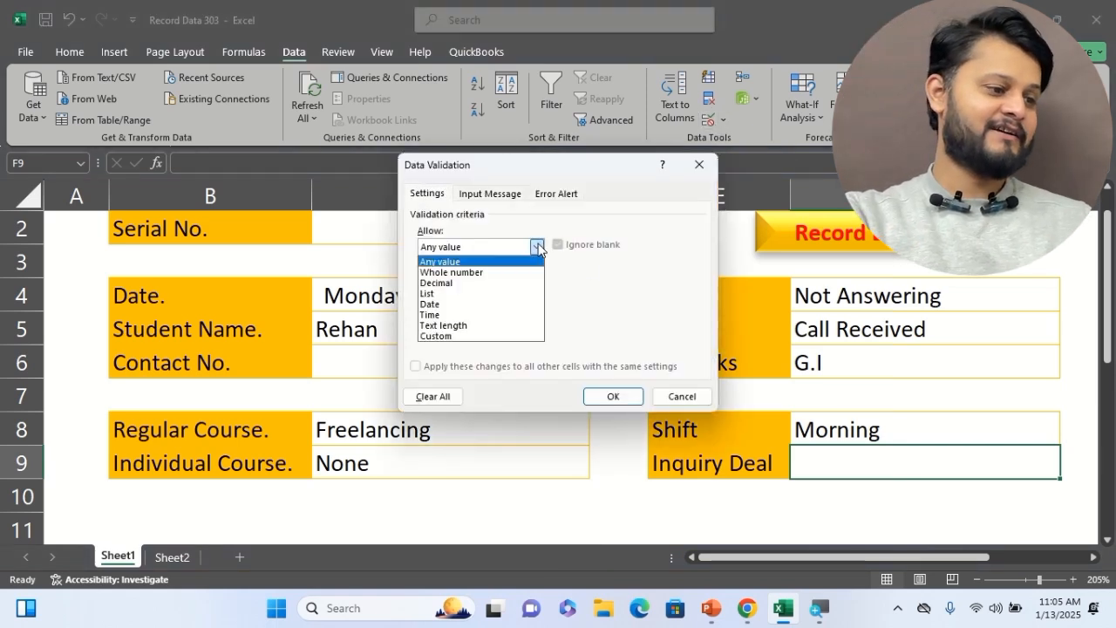
{"action": "left_click", "coordinate": [478, 295]}
{"action": "left_click", "coordinate": [516, 312]}
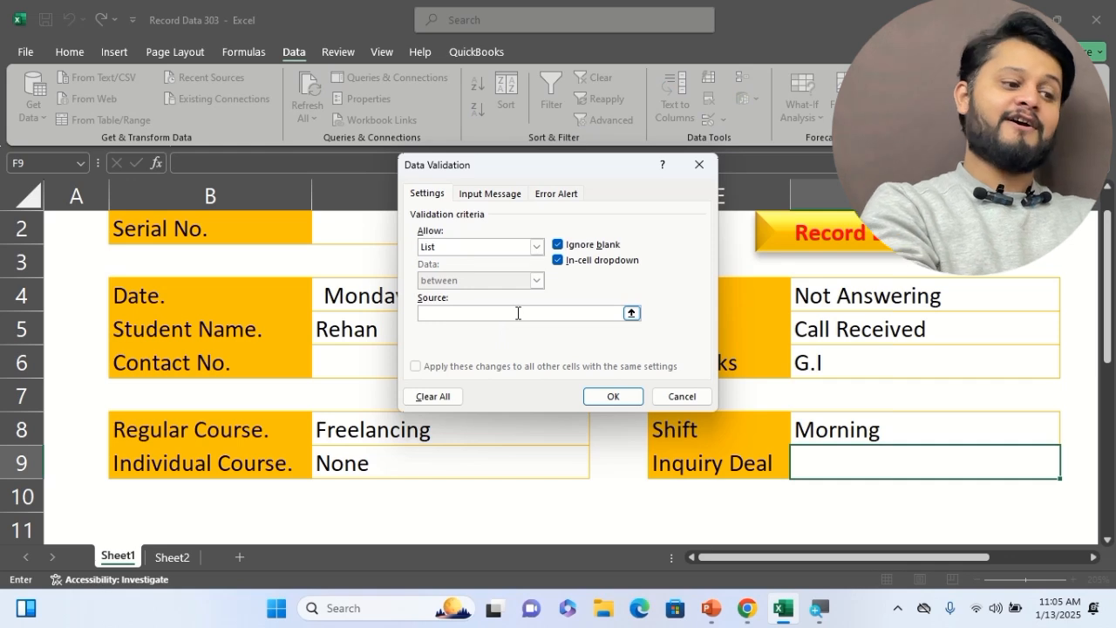
Step: Enter the three staff members' first names as the comma-separated Inquiry Deal list source and apply the validation
{"action": "type", "text": "All,"}
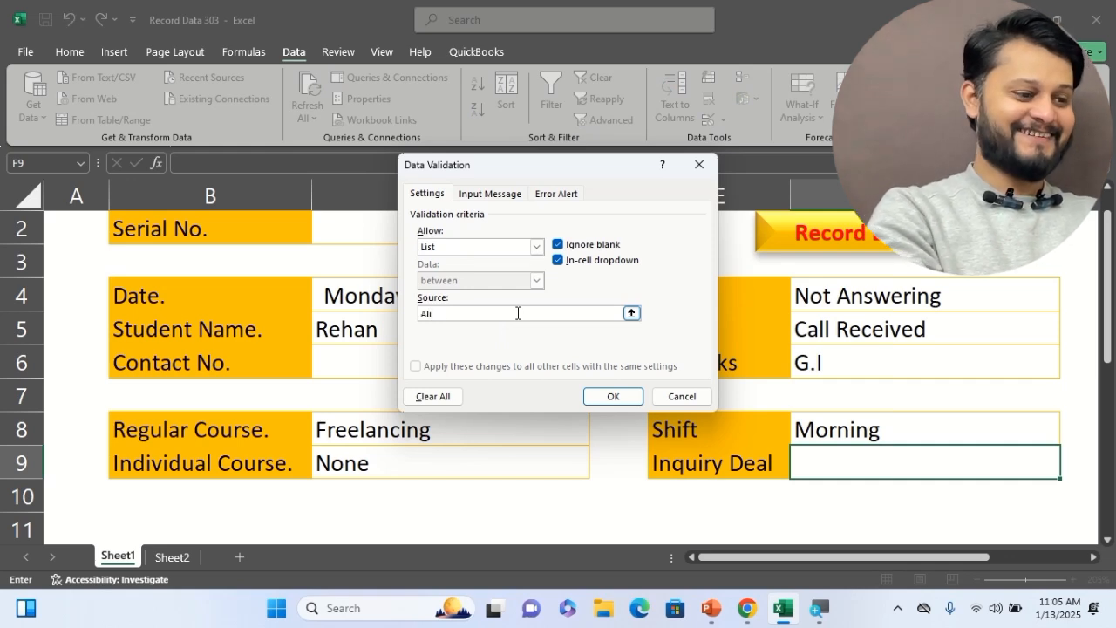
{"action": "type", "text": "Fa"}
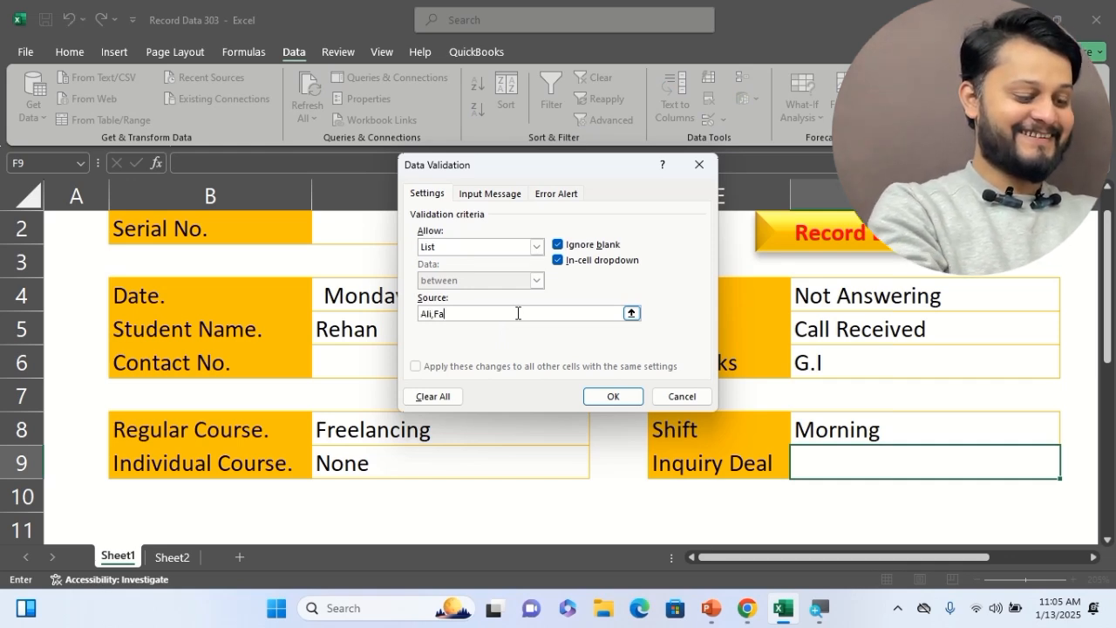
{"action": "type", "text": "ljhar"}
{"action": "key", "text": "BackSpace"}
{"action": "key", "text": "BackSpace"}
{"action": "key", "text": "BackSpace"}
{"action": "key", "text": "BackSpace"}
{"action": "key", "text": "BackSpace"}
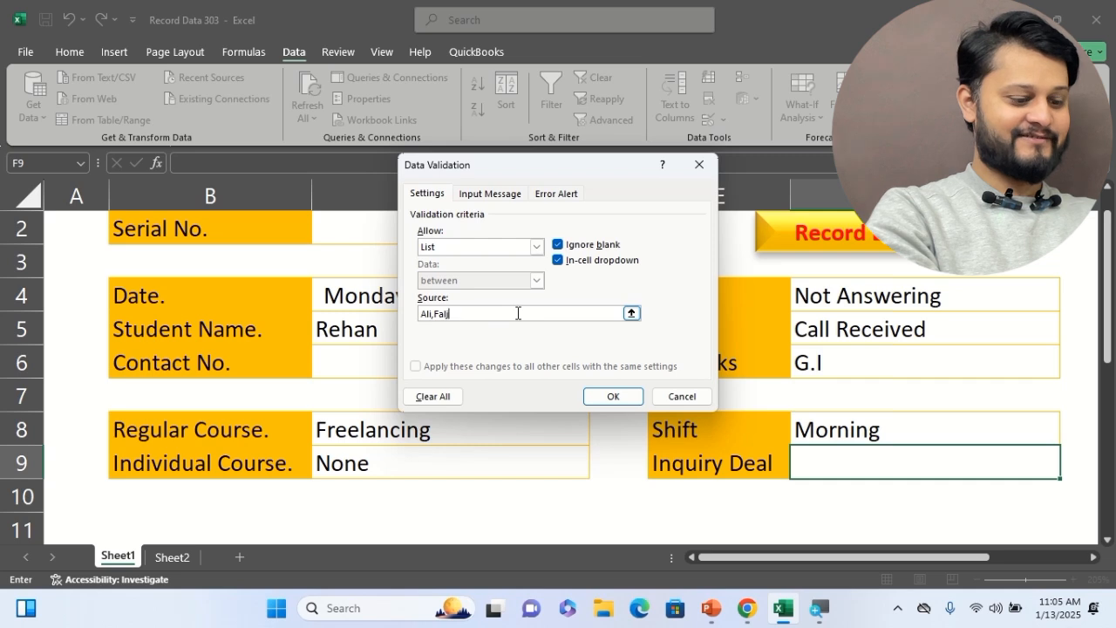
{"action": "type", "text": "khar,Zohaib"}
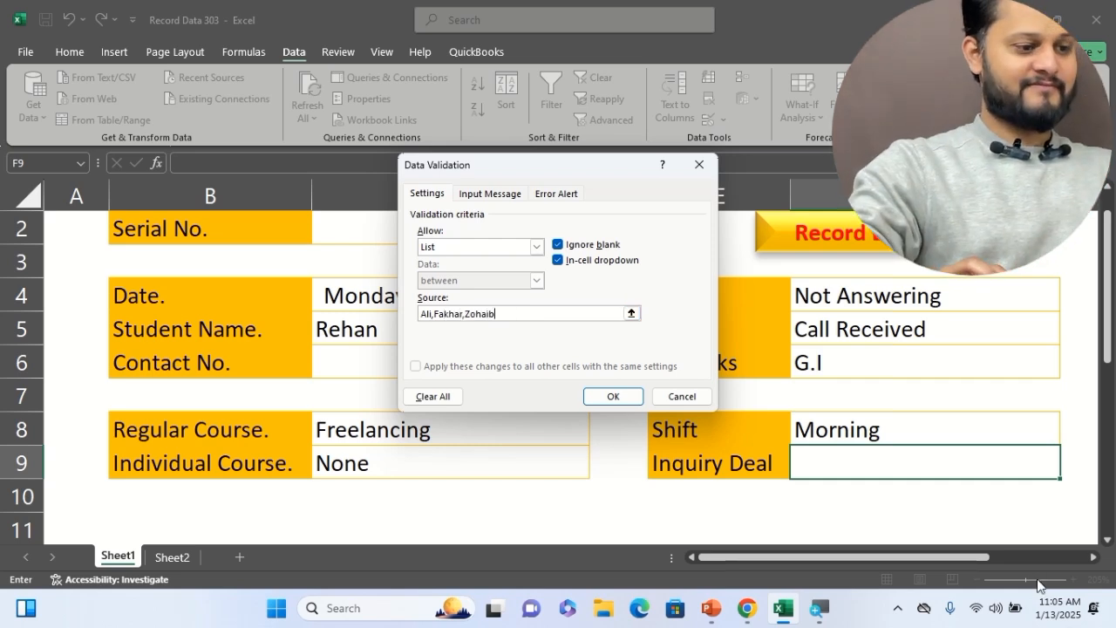
{"action": "left_click", "coordinate": [613, 396]}
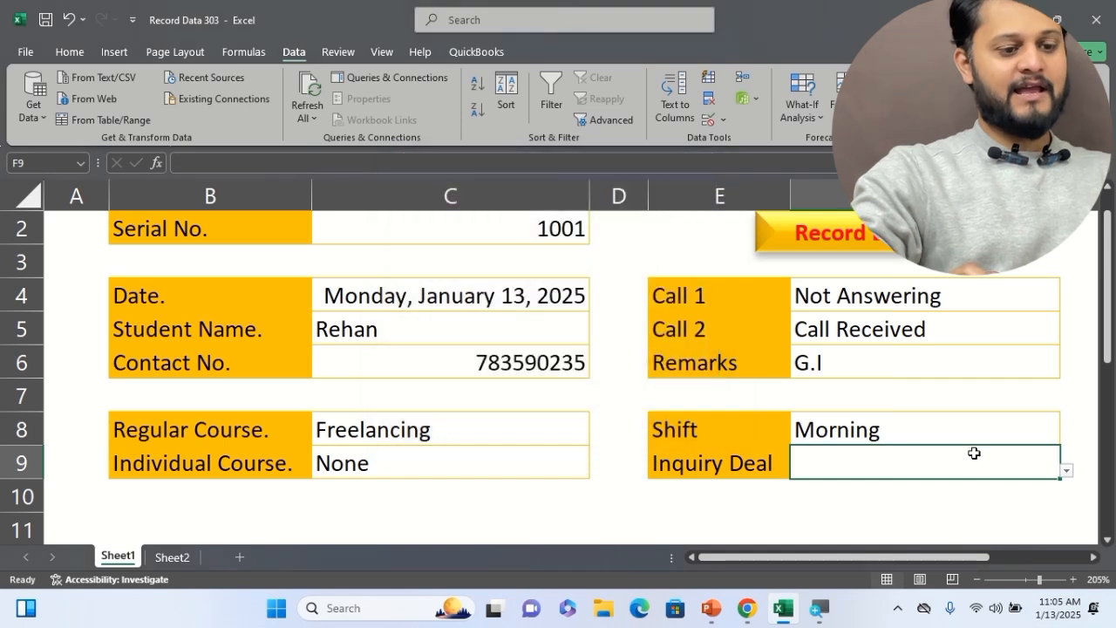
Step: Fill the Inquiry Deal cell with the first staff name from its dropdown list
{"action": "left_click", "coordinate": [1065, 471]}
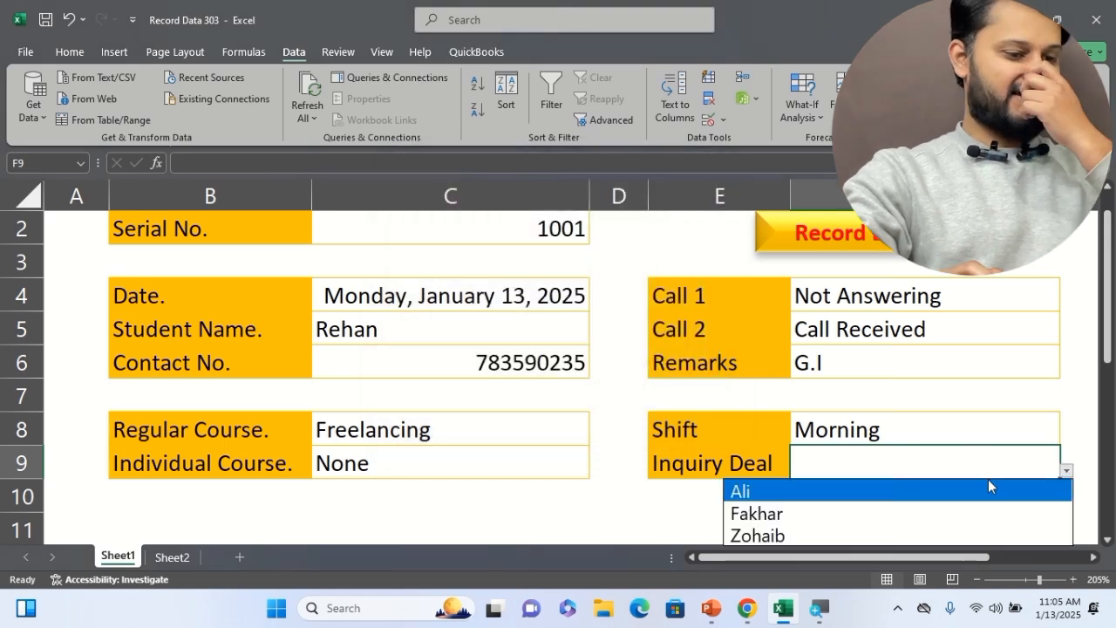
{"action": "left_click", "coordinate": [895, 497]}
{"action": "scroll", "coordinate": [1014, 505], "scroll_direction": "up", "scroll_amount": 1}
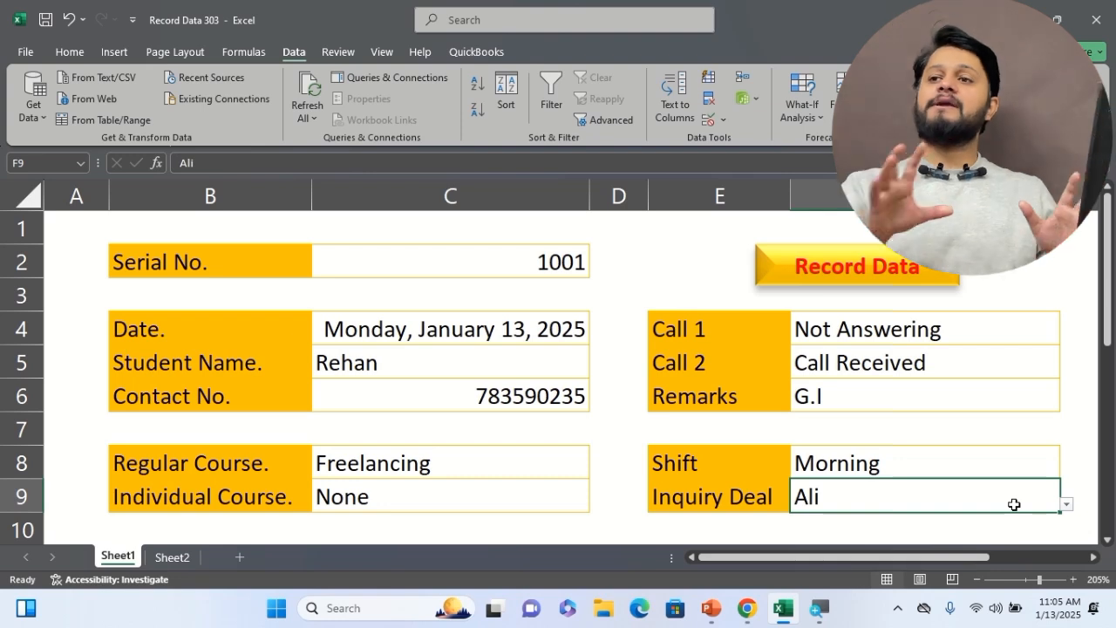
{"action": "left_click", "coordinate": [950, 275], "text": "ctrl"}
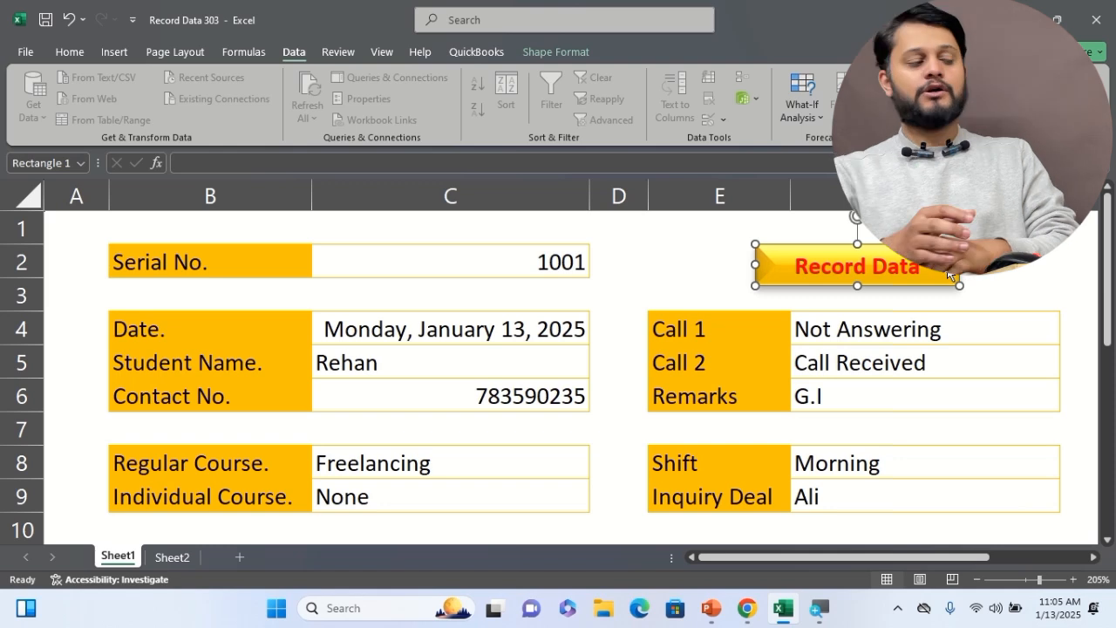
Step: Centre the values in C2, C4:C6 and C8:C9 horizontally and vertically in their cells
{"action": "left_click", "coordinate": [562, 256]}
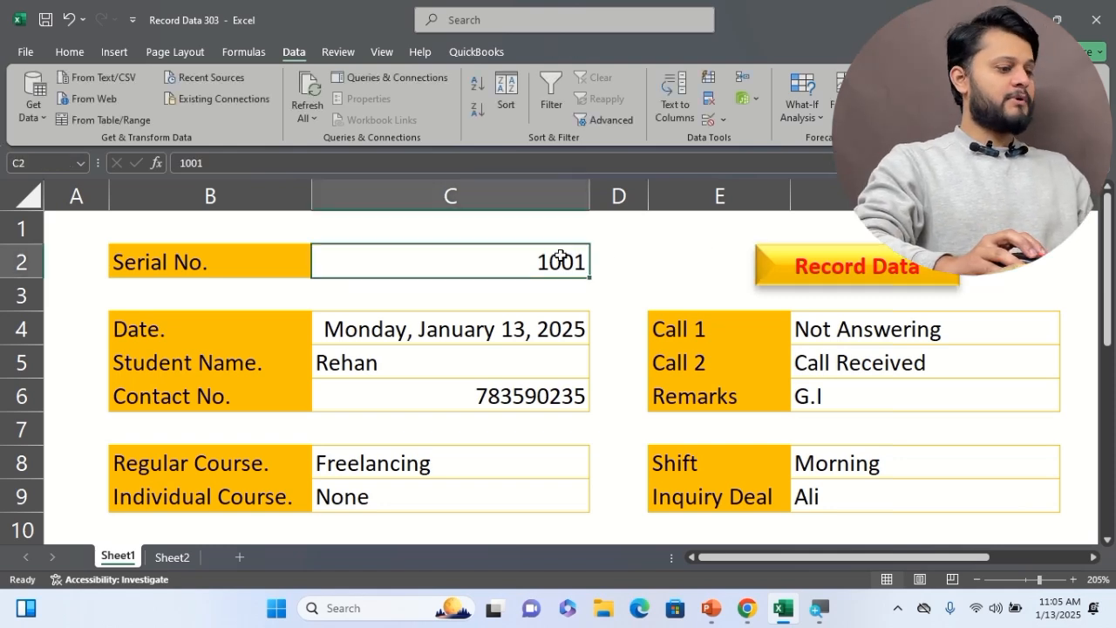
{"action": "left_click_drag", "start_coordinate": [527, 328], "coordinate": [532, 382], "text": "ctrl"}
{"action": "left_click_drag", "start_coordinate": [484, 463], "coordinate": [486, 496]}
{"action": "left_click", "coordinate": [69, 52]}
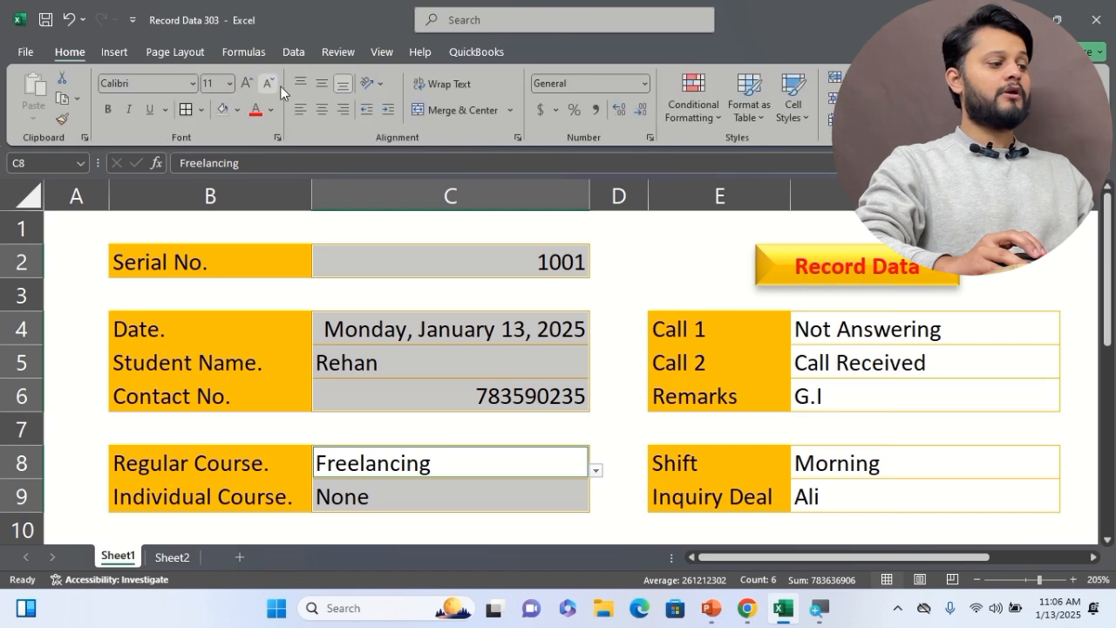
{"action": "left_click", "coordinate": [319, 109]}
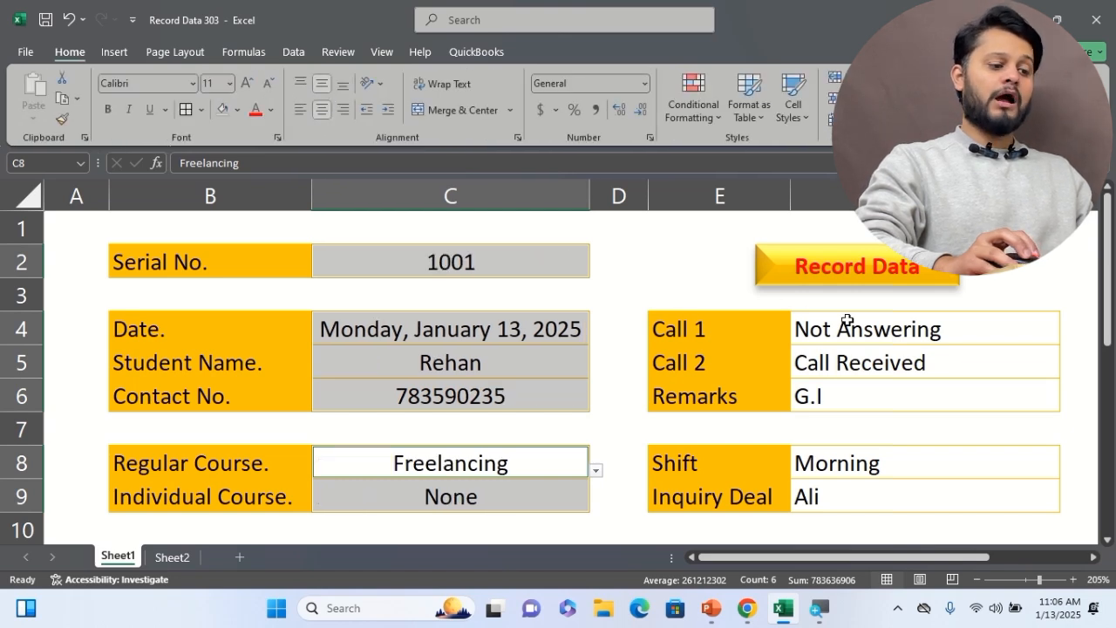
Step: Centre the call, Remarks, Shift and Inquiry Deal values in F4:F6 and F8:F9 horizontally and vertically
{"action": "left_click_drag", "start_coordinate": [846, 320], "coordinate": [847, 406]}
{"action": "left_click", "coordinate": [838, 475], "text": "ctrl"}
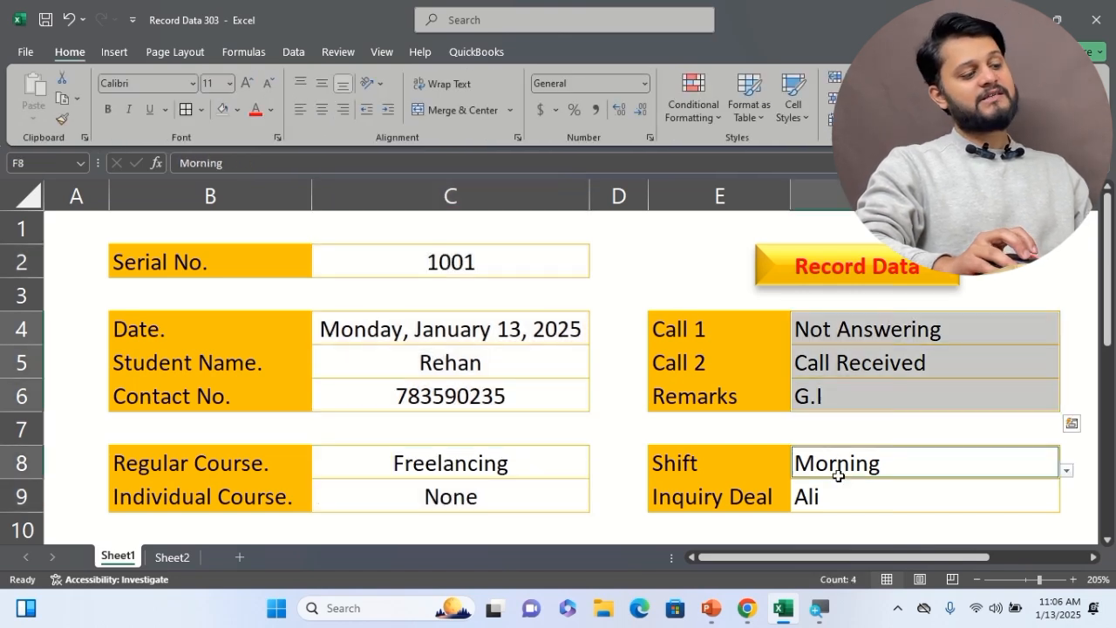
{"action": "left_click_drag", "start_coordinate": [838, 475], "coordinate": [837, 486]}
{"action": "left_click", "coordinate": [320, 108]}
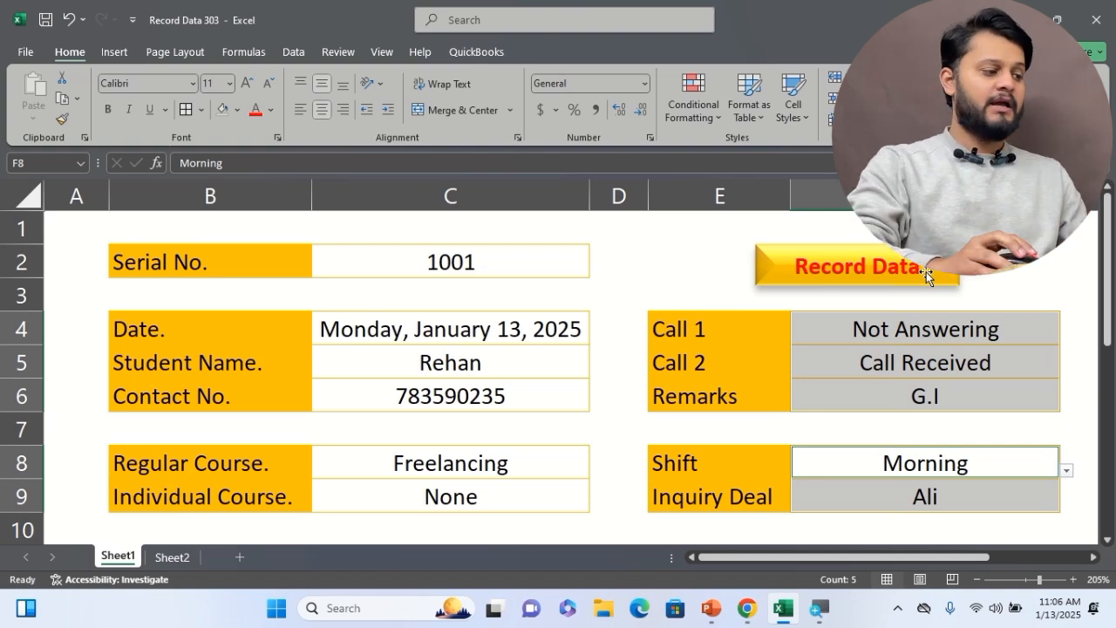
{"action": "left_click", "coordinate": [282, 255]}
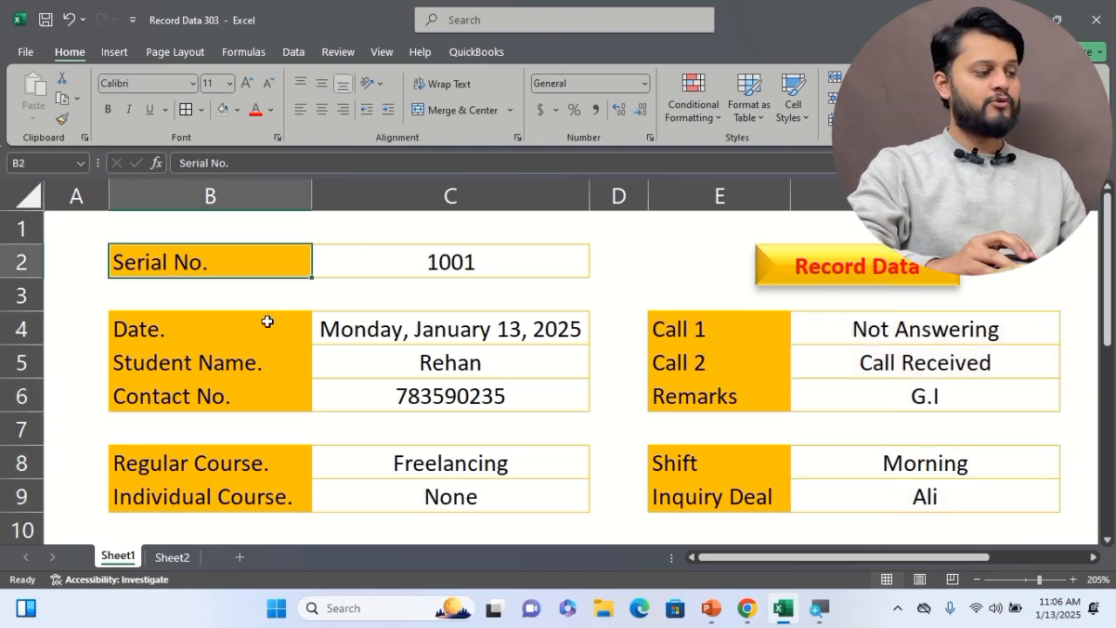
{"action": "left_click_drag", "start_coordinate": [267, 321], "coordinate": [262, 384]}
{"action": "left_click", "coordinate": [543, 272]}
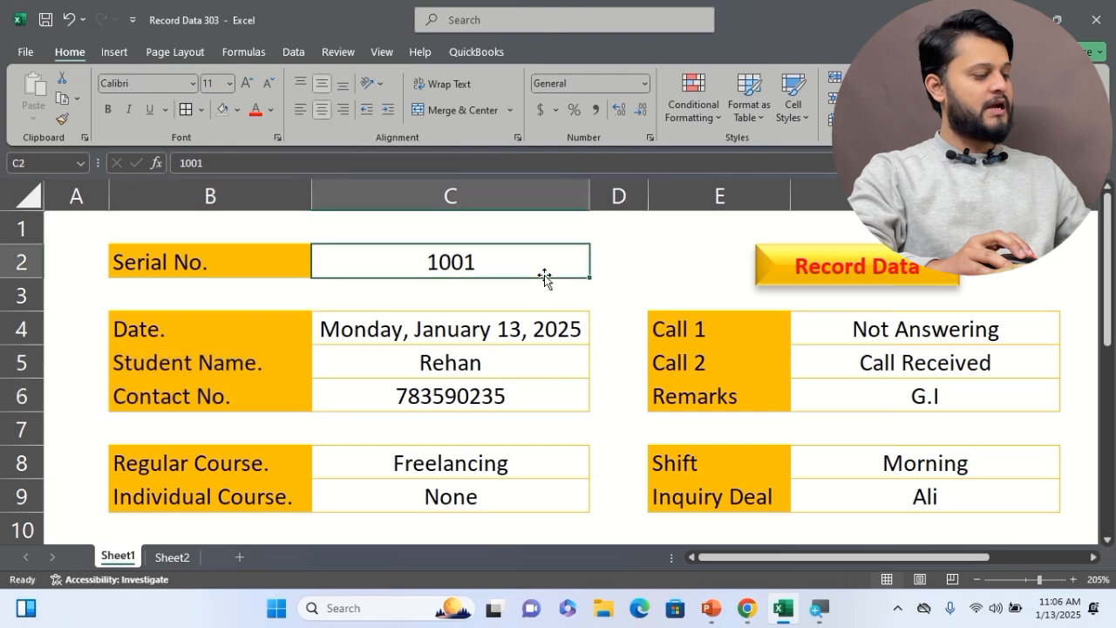
Step: Copy the form values in C2, C4:C6 and C8:C9 on Sheet1 for use on Sheet2
{"action": "left_click_drag", "start_coordinate": [523, 332], "coordinate": [523, 406]}
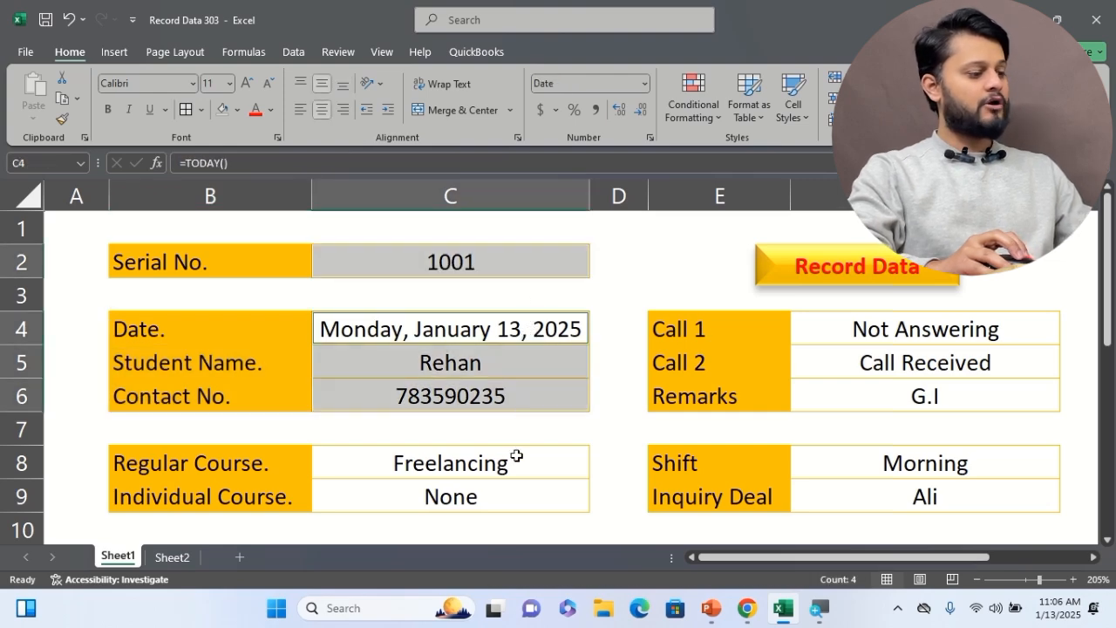
{"action": "left_click_drag", "start_coordinate": [515, 456], "coordinate": [520, 495]}
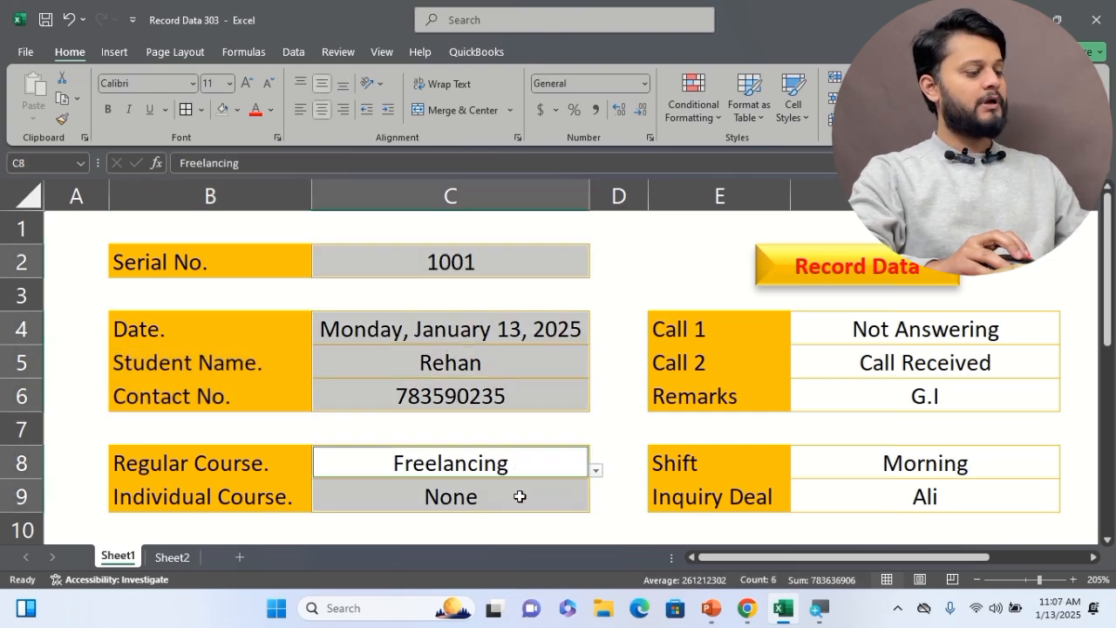
{"action": "key", "text": "ctrl+c"}
{"action": "left_click", "coordinate": [172, 556]}
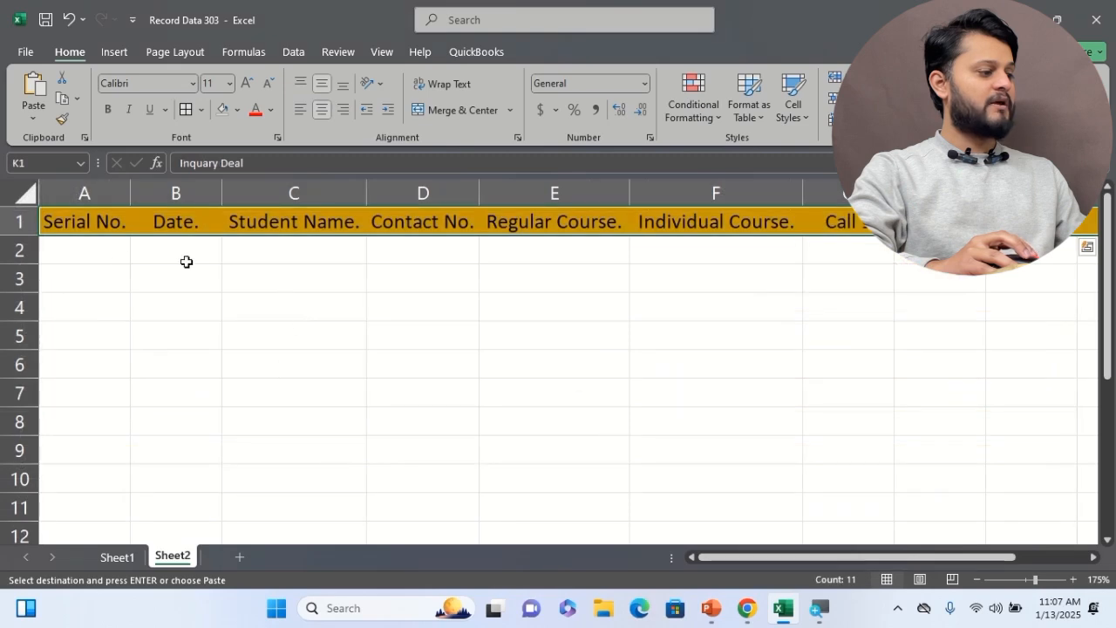
Step: Paste the copied values transposed into row 2 of Sheet2 starting at A2, and auto-fit the Date column's width
{"action": "left_click", "coordinate": [105, 256]}
{"action": "right_click", "coordinate": [104, 256]}
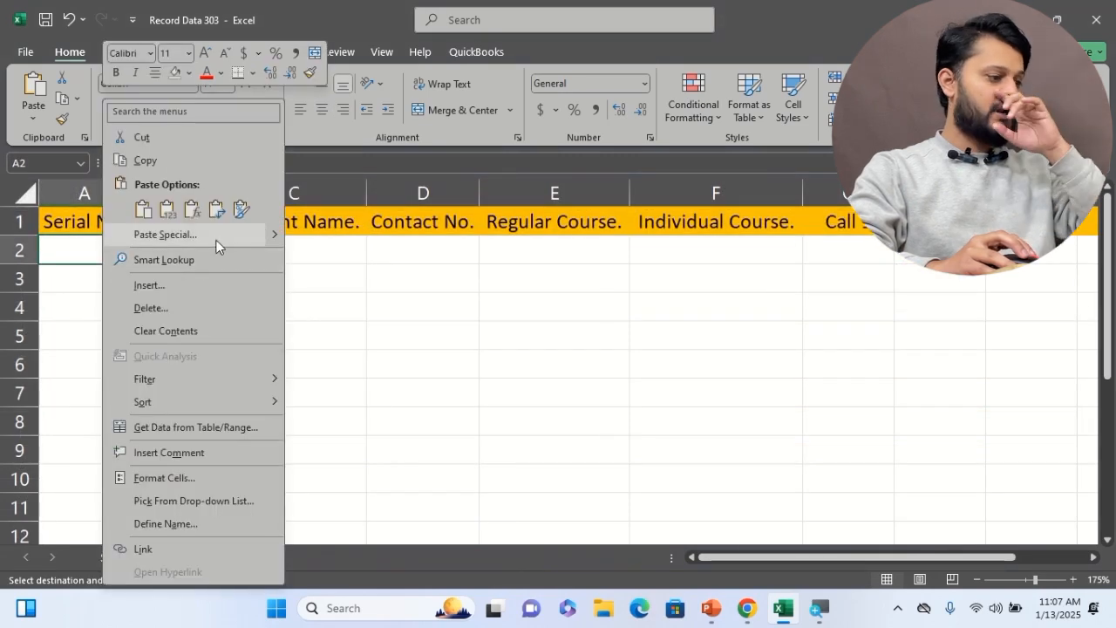
{"action": "left_click", "coordinate": [222, 237]}
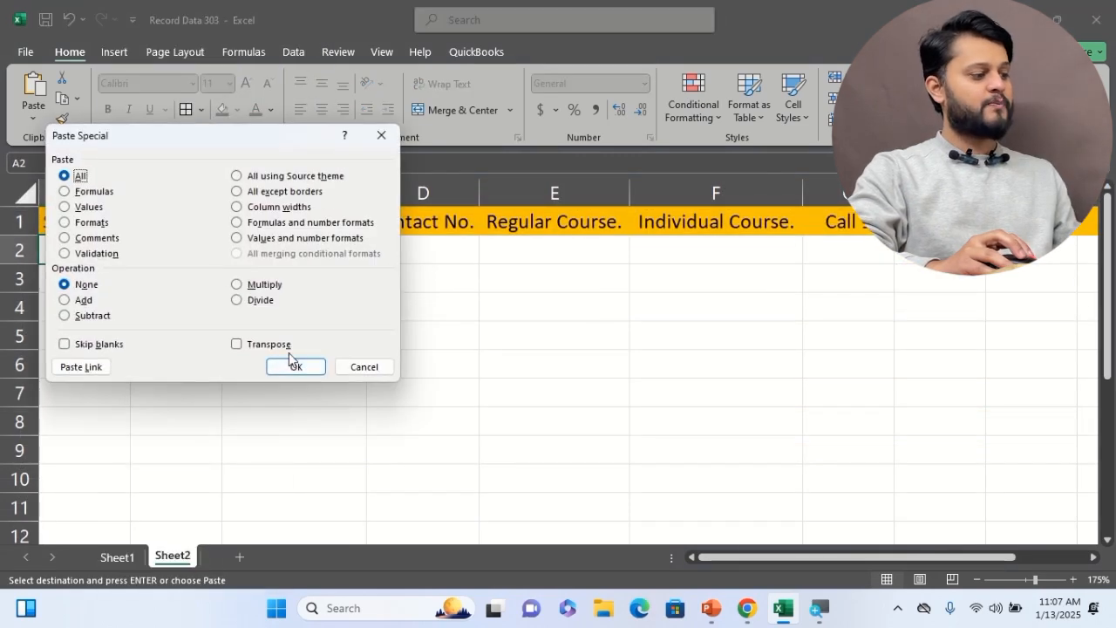
{"action": "left_click", "coordinate": [284, 347]}
{"action": "left_click", "coordinate": [294, 366]}
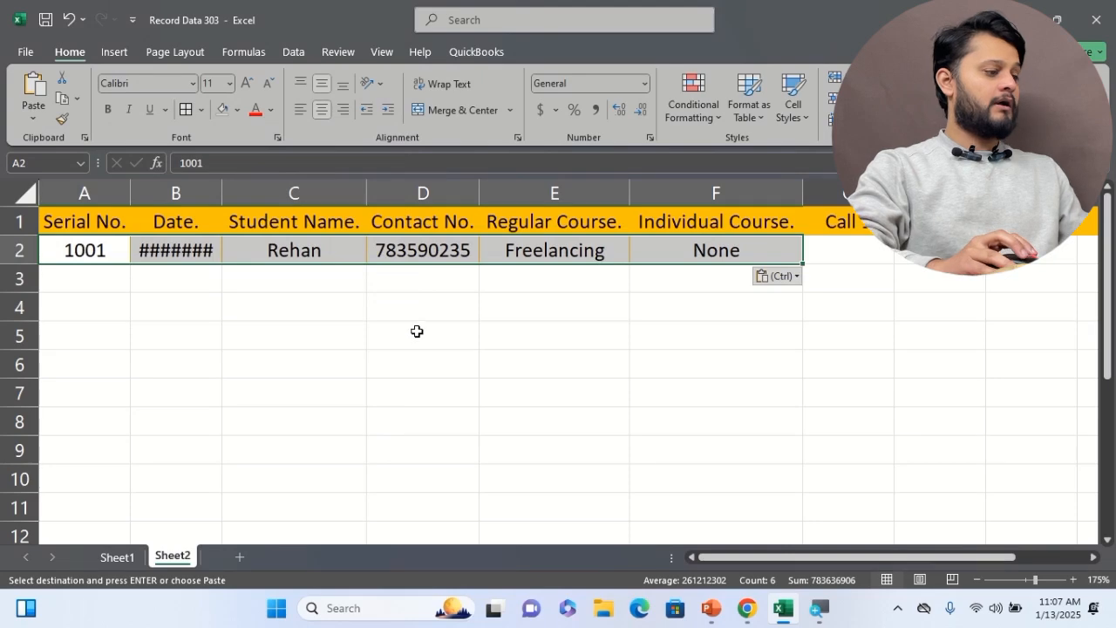
{"action": "double_click", "coordinate": [222, 193]}
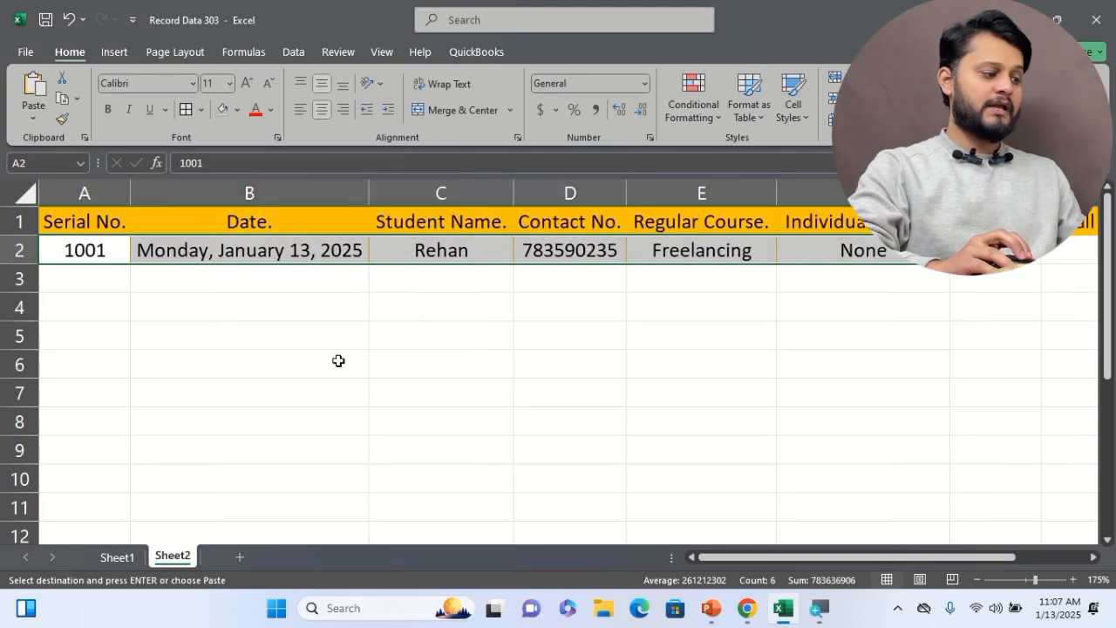
Step: Copy the call, Remarks, Shift and Inquiry Deal values in F4:F6 and F8:F9 on Sheet1
{"action": "left_click", "coordinate": [132, 556]}
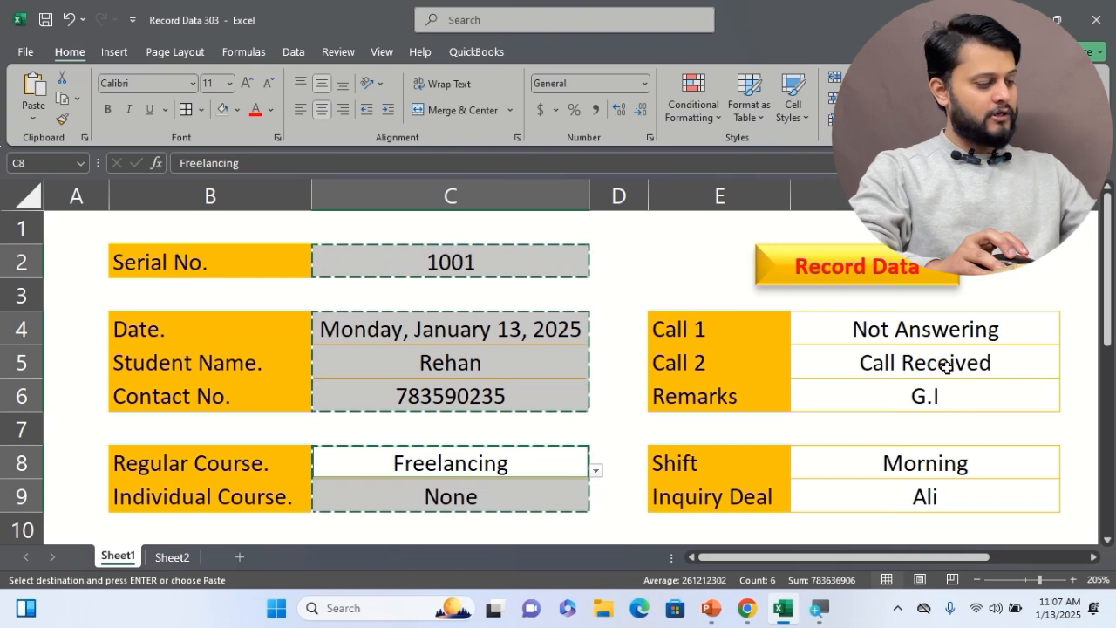
{"action": "key", "text": "Escape"}
{"action": "left_click_drag", "start_coordinate": [940, 330], "coordinate": [942, 395]}
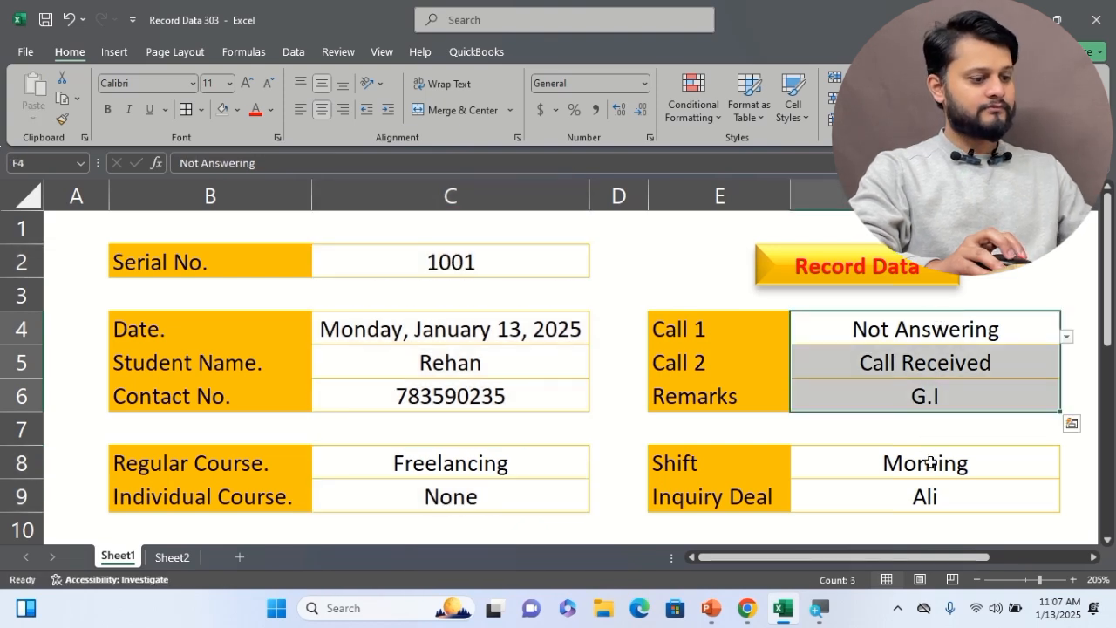
{"action": "left_click_drag", "start_coordinate": [927, 460], "coordinate": [931, 498], "text": "ctrl"}
{"action": "key", "text": "ctrl+c"}
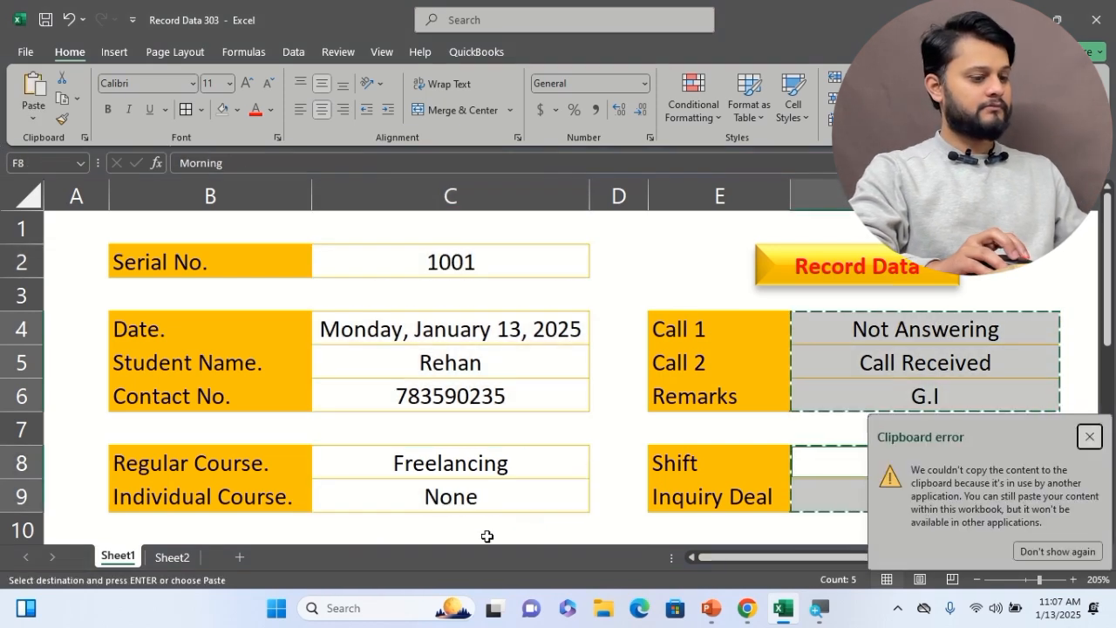
{"action": "left_click", "coordinate": [1085, 550]}
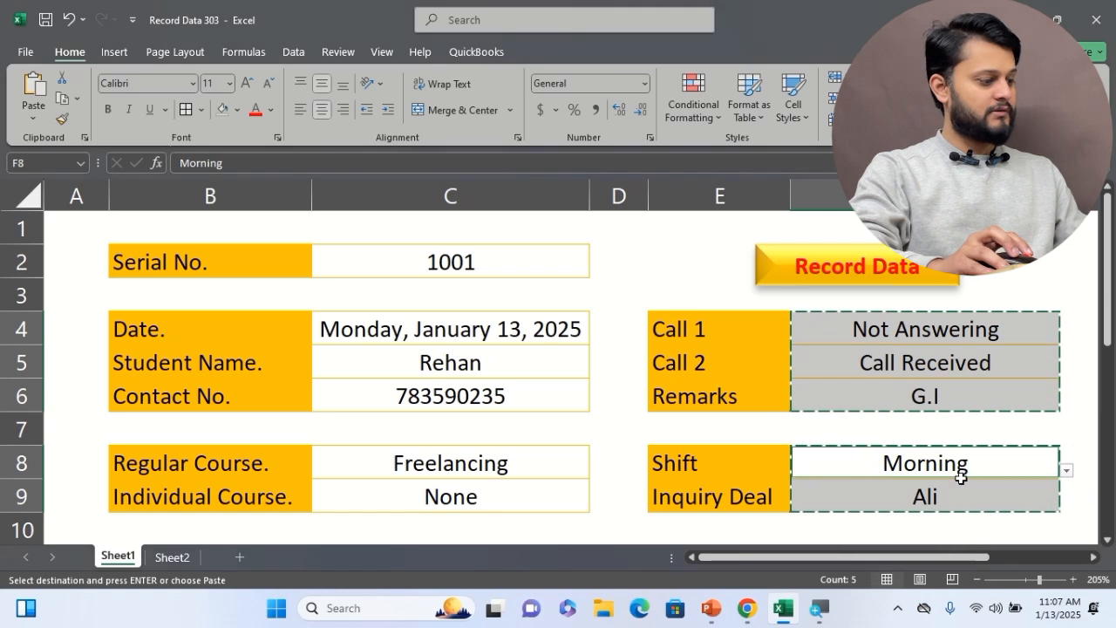
Step: Paste the copied values transposed into row 2 of Sheet2 starting at G2 under Call 1
{"action": "left_click", "coordinate": [174, 559]}
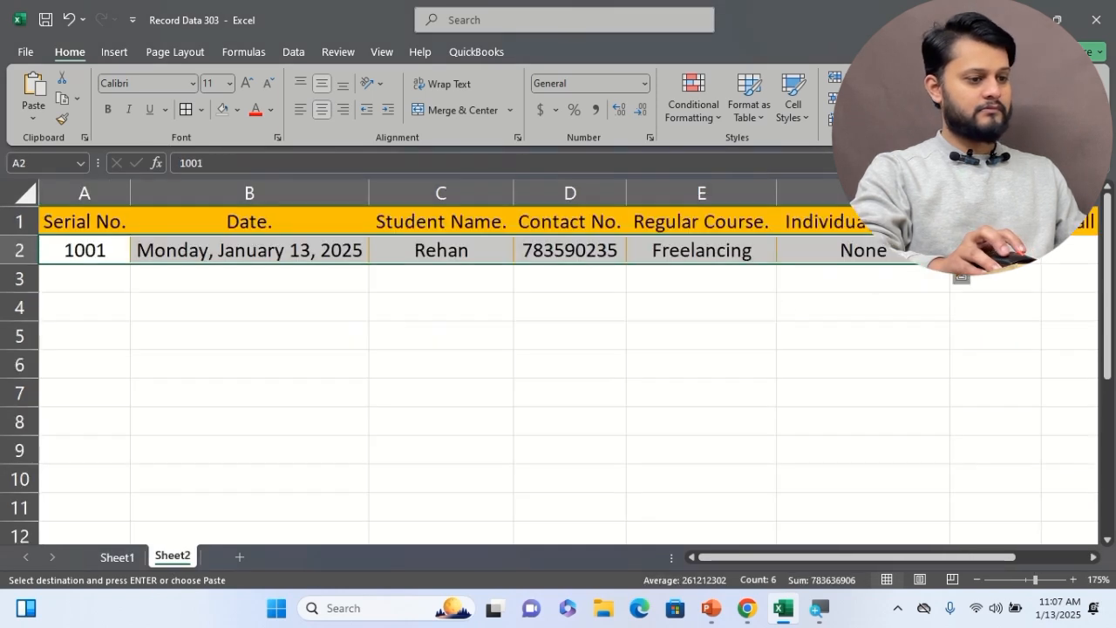
{"action": "left_click", "coordinate": [985, 253]}
{"action": "left_click", "coordinate": [1092, 562]}
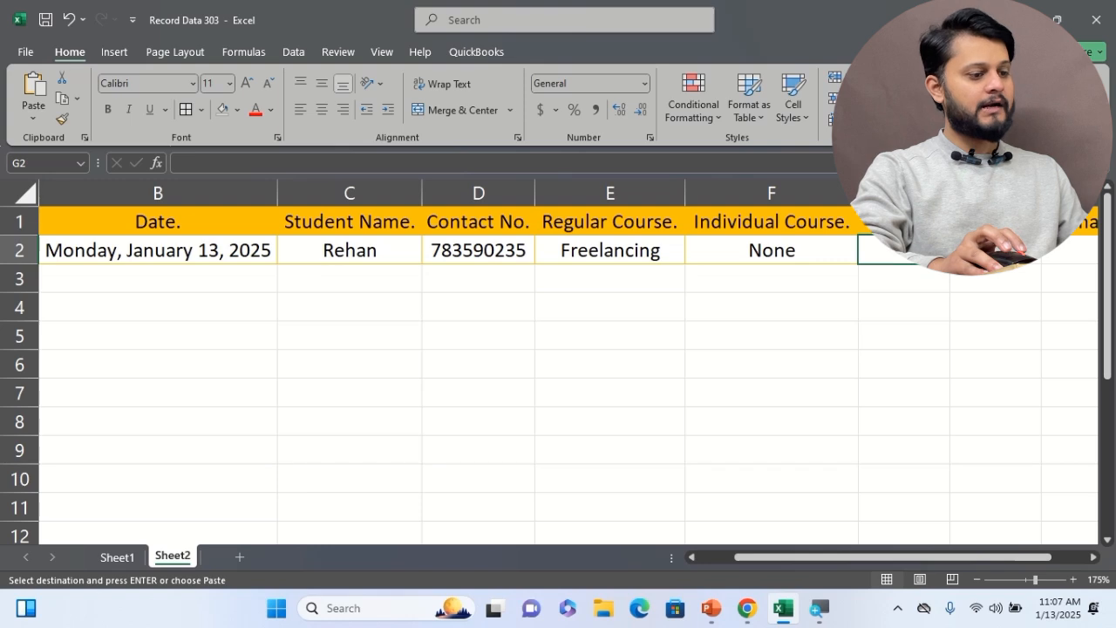
{"action": "right_click", "coordinate": [915, 257]}
{"action": "left_click", "coordinate": [978, 235]}
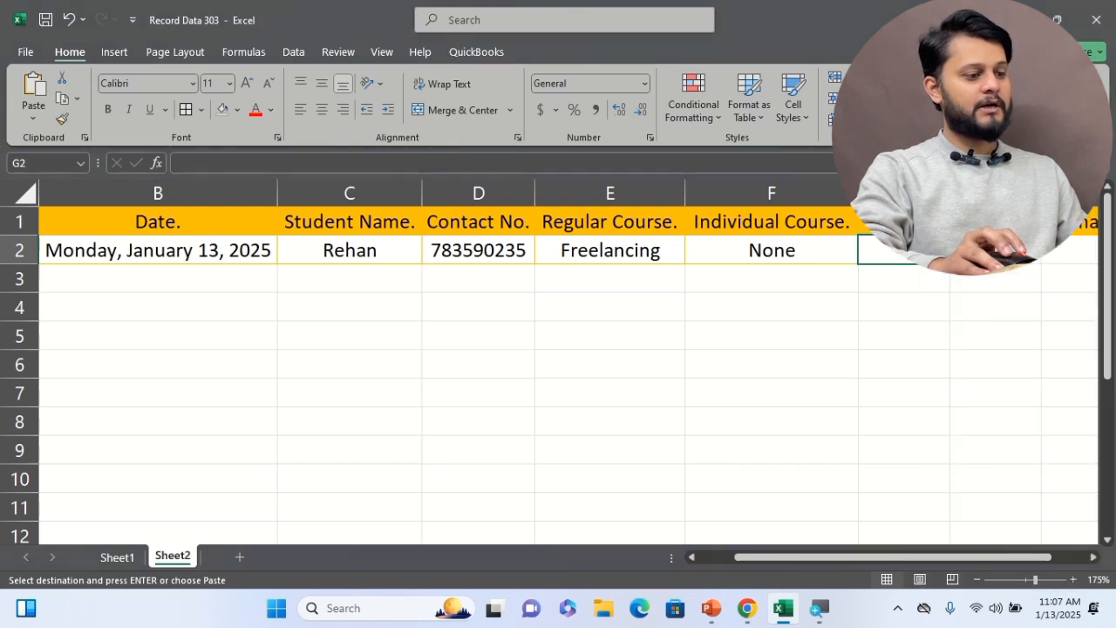
{"action": "left_click", "coordinate": [945, 346]}
{"action": "left_click", "coordinate": [1003, 368]}
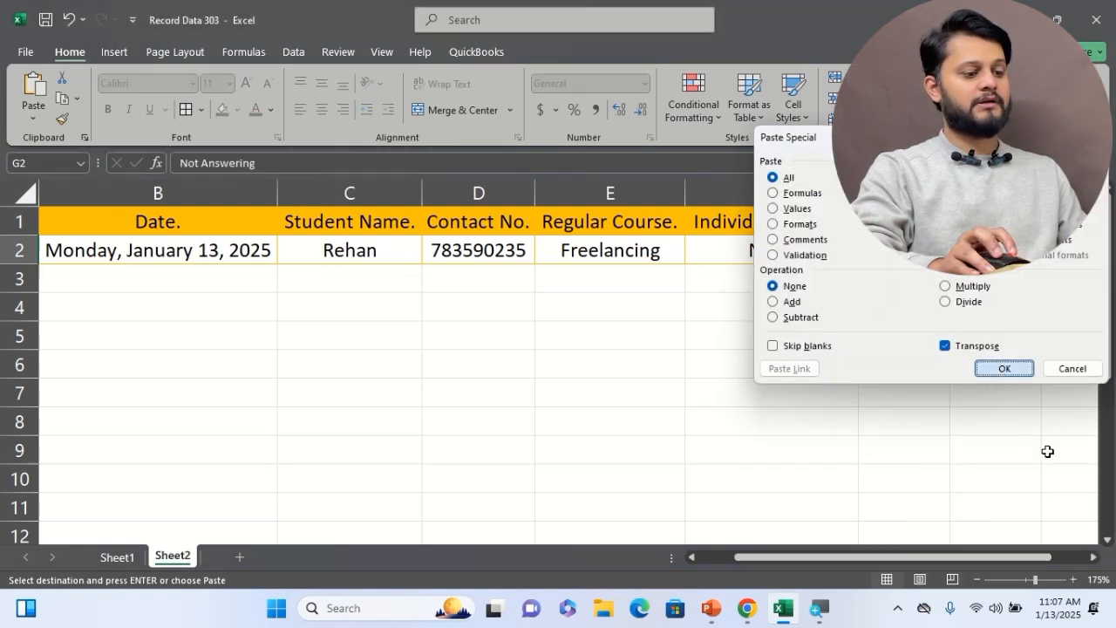
Step: Auto-fit the widths of the Call 2, Inquary Deal and Call 1 columns on Sheet2 to their contents
{"action": "scroll", "coordinate": [1091, 562], "scroll_direction": "right", "scroll_amount": 3}
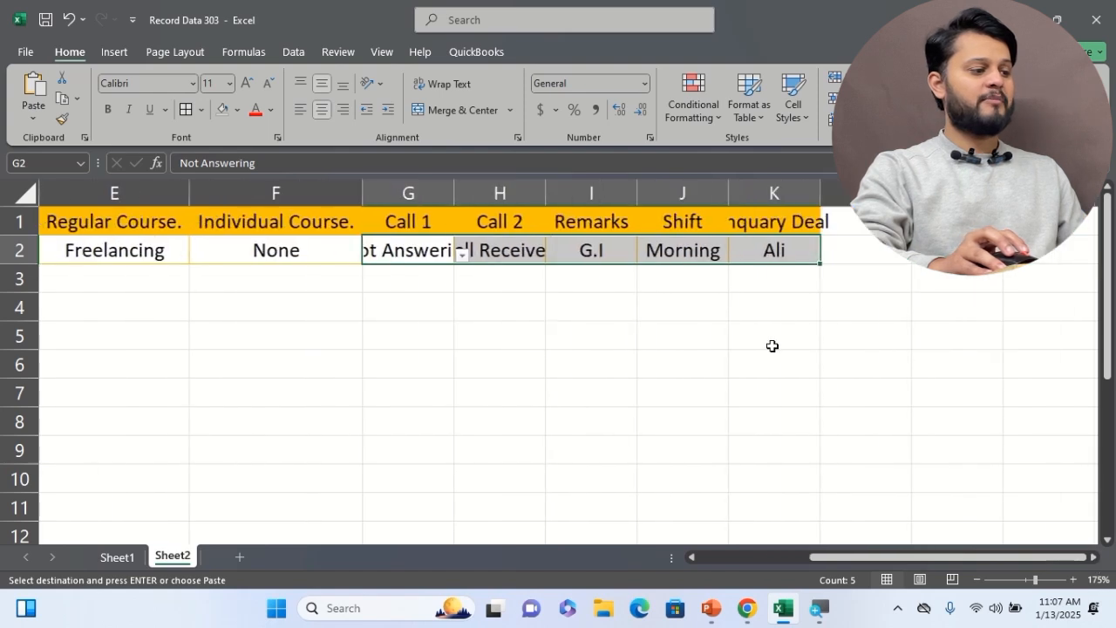
{"action": "double_click", "coordinate": [546, 201]}
{"action": "left_click", "coordinate": [668, 324]}
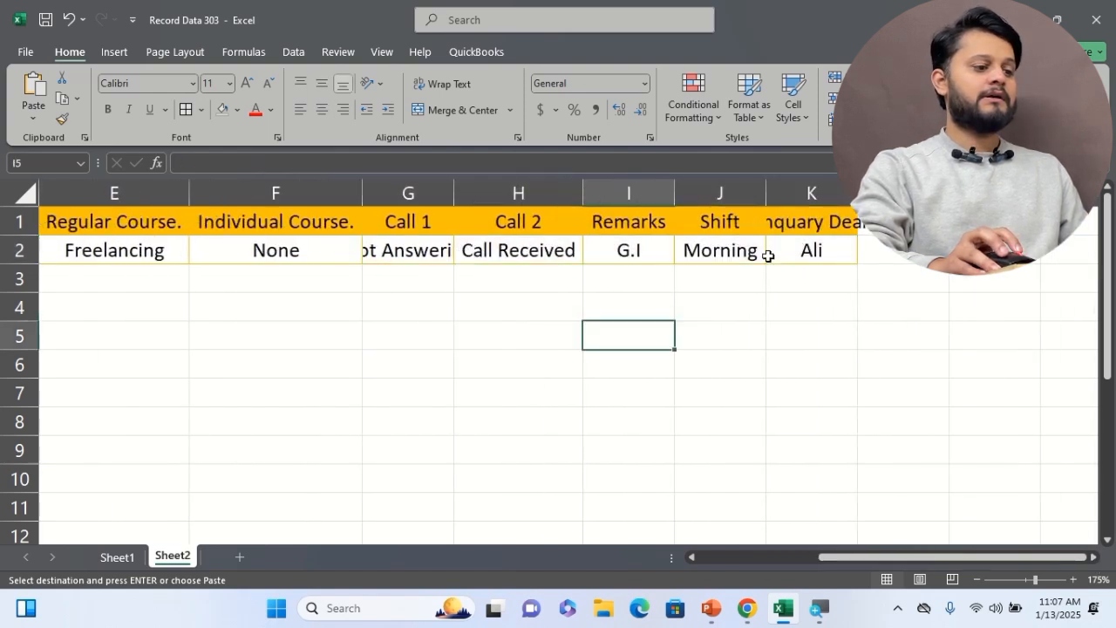
{"action": "left_click", "coordinate": [778, 251]}
{"action": "double_click", "coordinate": [856, 193]}
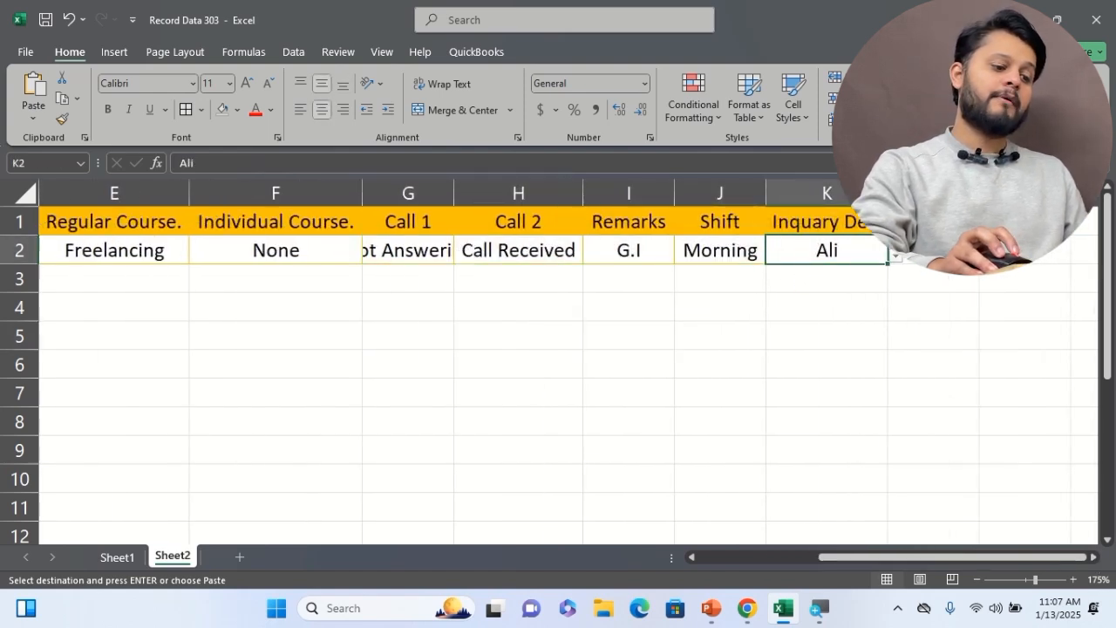
{"action": "left_click_drag", "start_coordinate": [912, 559], "coordinate": [791, 558]}
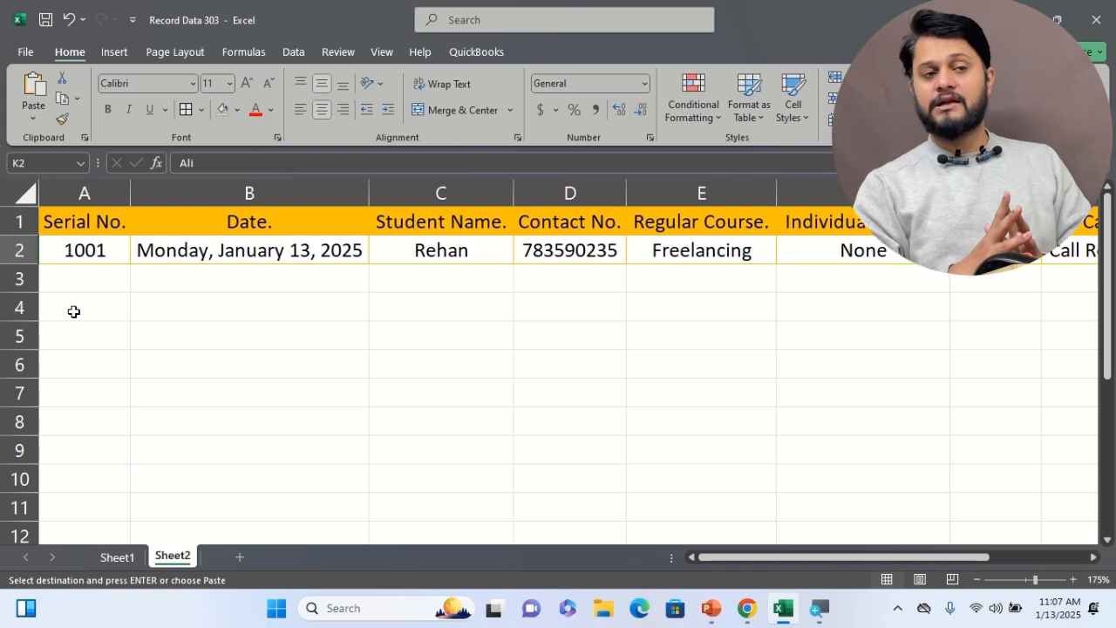
{"action": "key", "text": "Escape"}
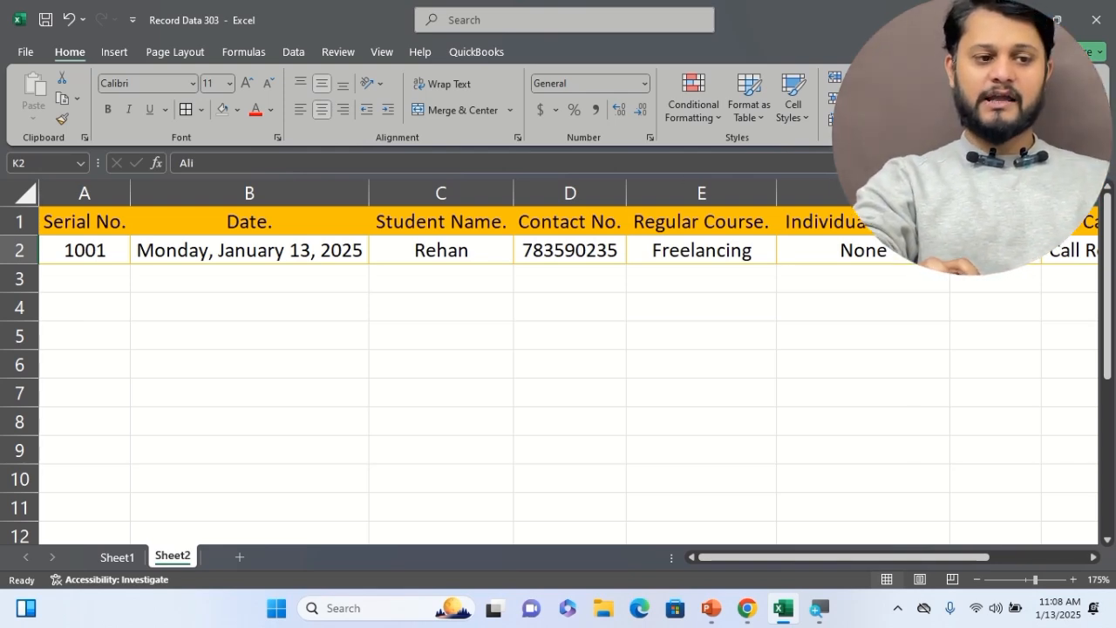
{"action": "double_click", "coordinate": [1041, 193]}
{"action": "left_click", "coordinate": [1094, 558]}
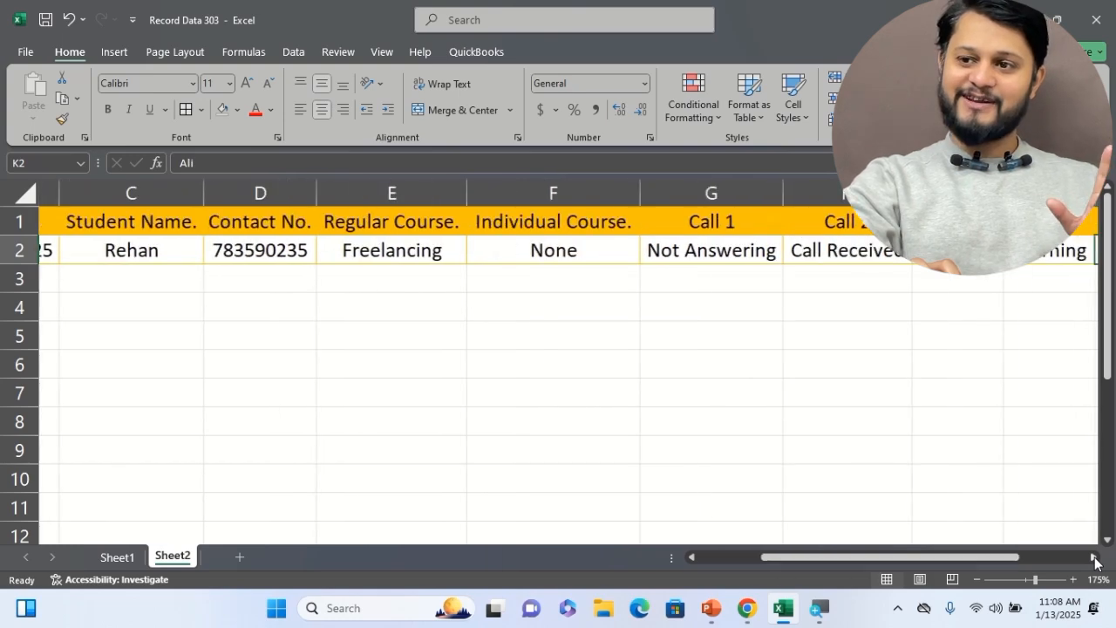
{"action": "left_click", "coordinate": [1094, 558]}
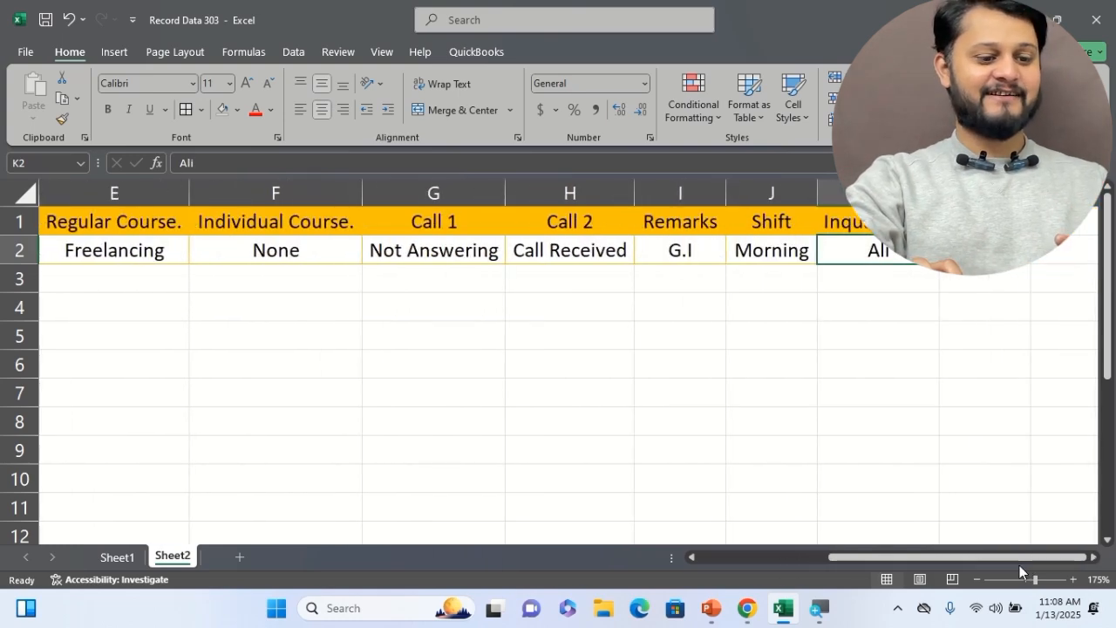
{"action": "left_click_drag", "start_coordinate": [1014, 560], "coordinate": [871, 560]}
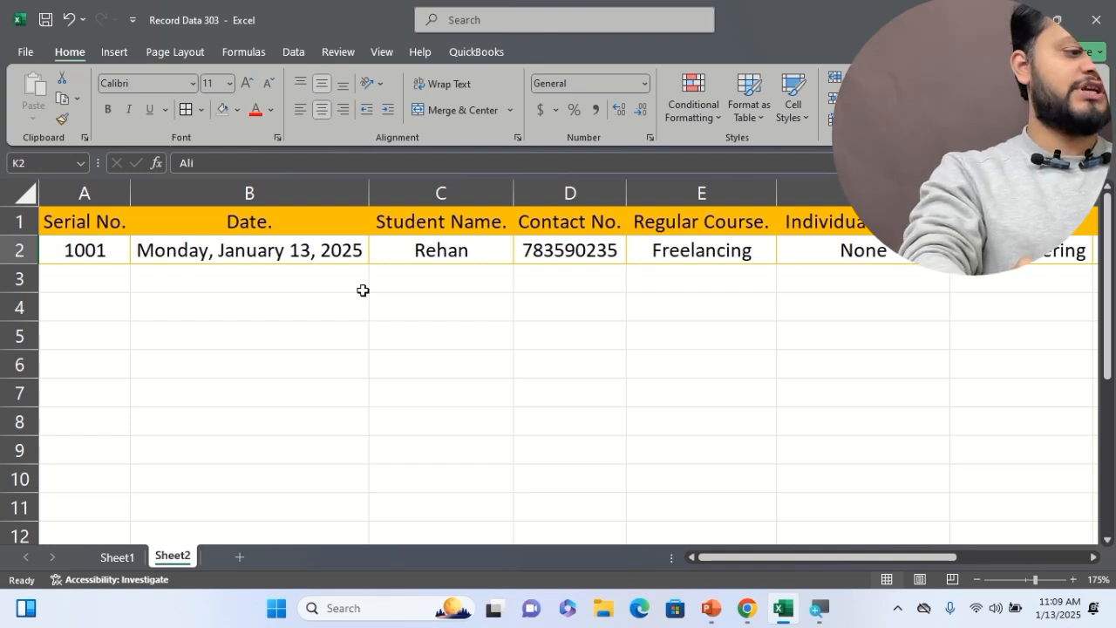
{"action": "left_click", "coordinate": [117, 556]}
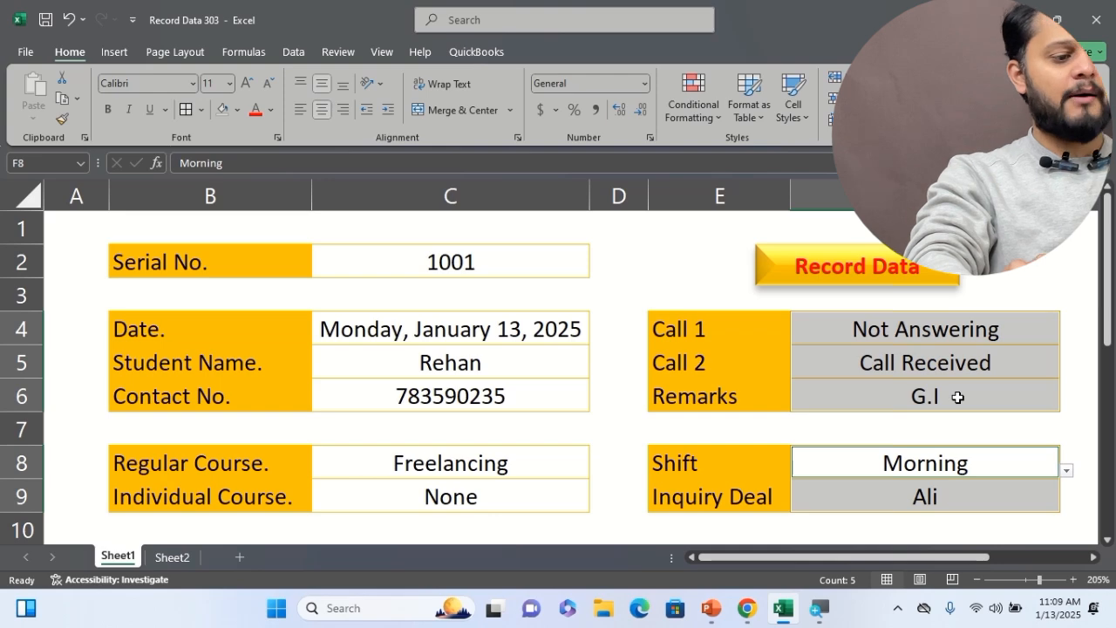
{"action": "scroll", "coordinate": [957, 397], "scroll_direction": "down", "scroll_amount": 2, "text": "ctrl"}
{"action": "left_click", "coordinate": [817, 496]}
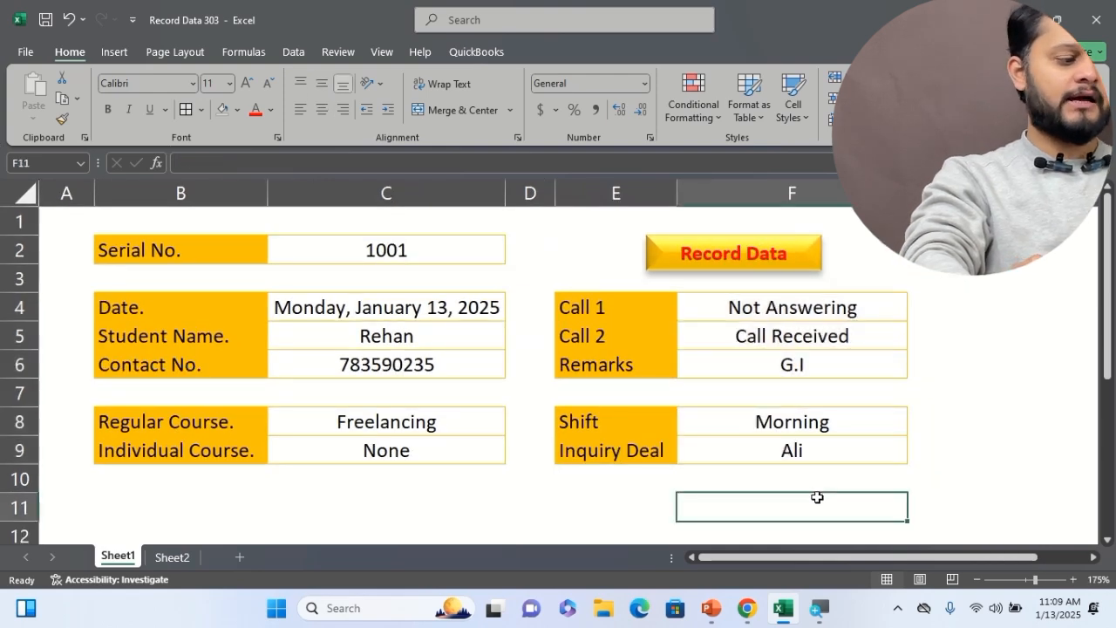
{"action": "left_click", "coordinate": [172, 557]}
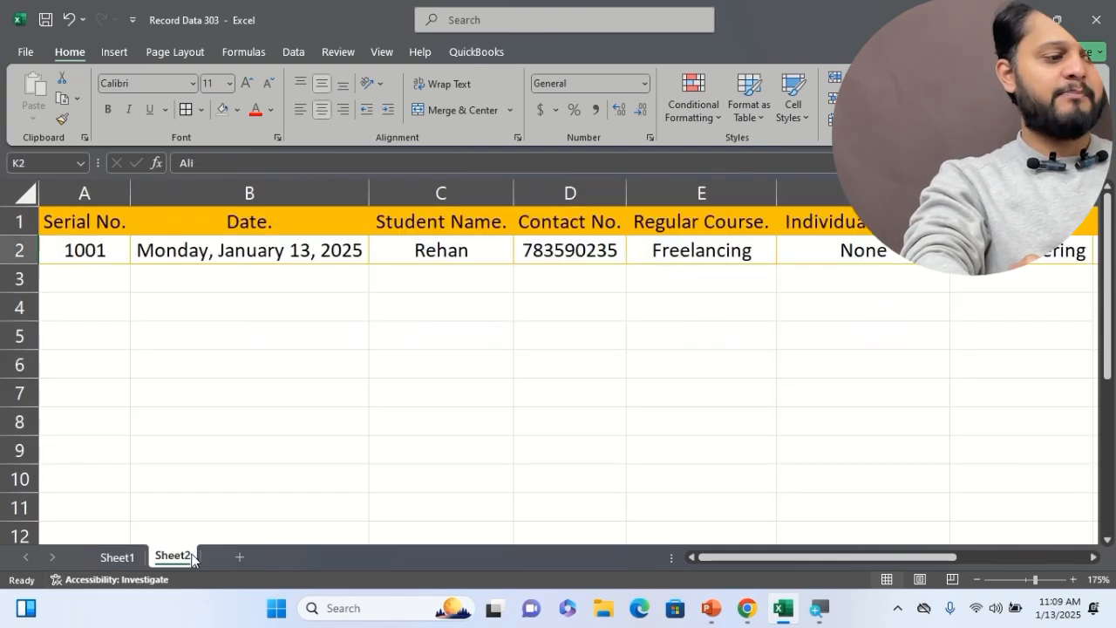
{"action": "left_click", "coordinate": [388, 309]}
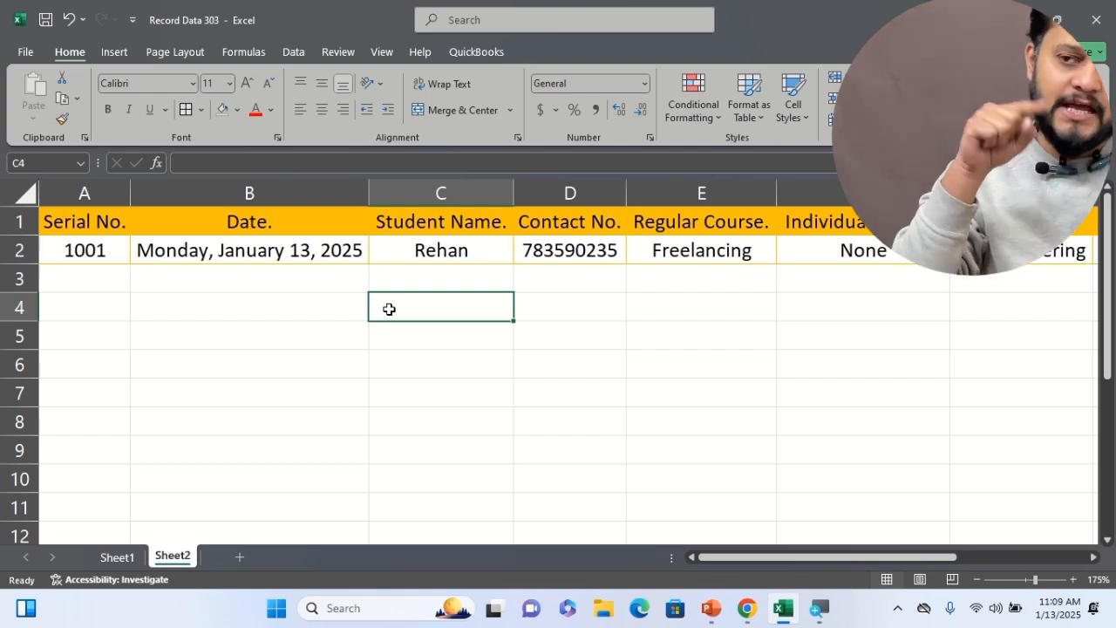
{"action": "left_click", "coordinate": [672, 301]}
{"action": "left_click", "coordinate": [502, 391]}
{"action": "left_click", "coordinate": [255, 417]}
{"action": "left_click", "coordinate": [734, 335]}
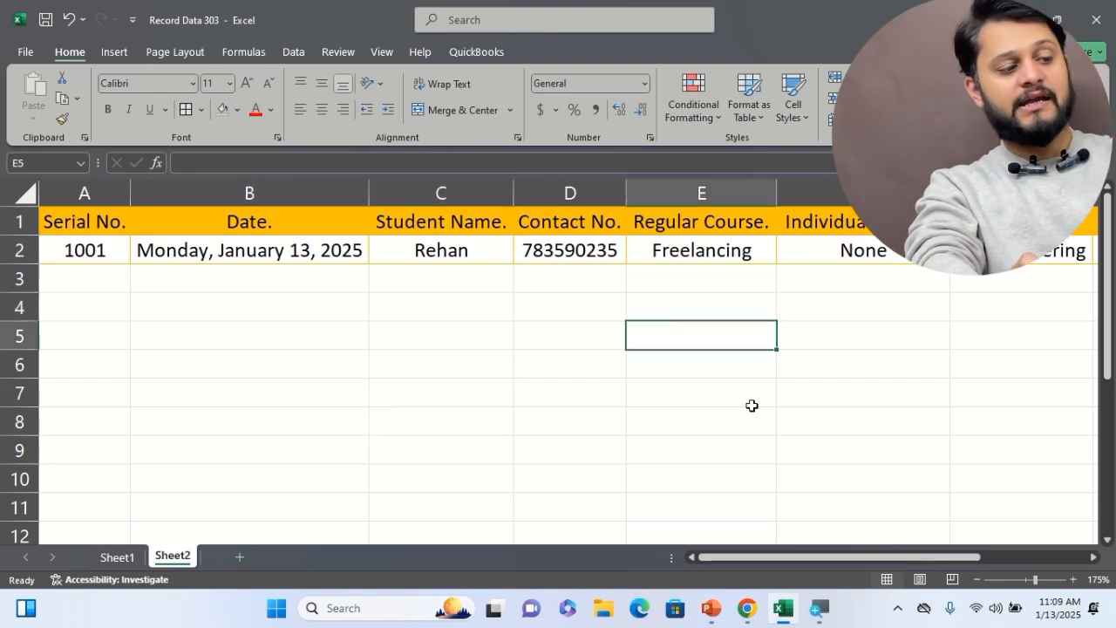
{"action": "left_click", "coordinate": [751, 404]}
{"action": "left_click", "coordinate": [580, 417]}
{"action": "left_click", "coordinate": [509, 370]}
{"action": "left_click", "coordinate": [659, 331]}
{"action": "left_click", "coordinate": [828, 336]}
{"action": "left_click", "coordinate": [857, 404]}
{"action": "left_click", "coordinate": [567, 478]}
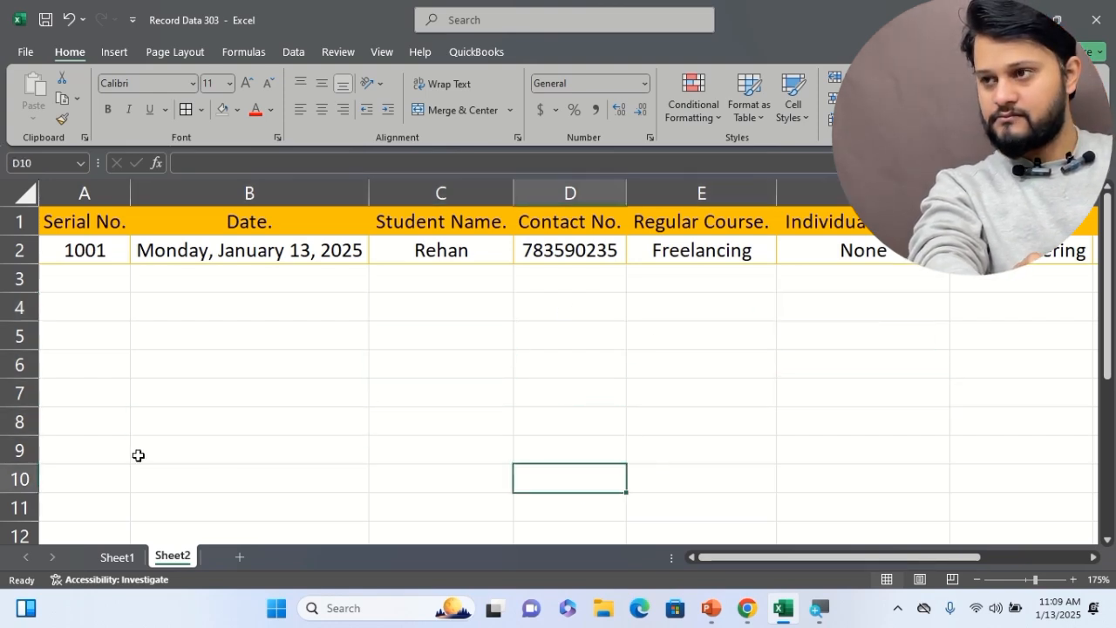
{"action": "left_click", "coordinate": [137, 454]}
{"action": "left_click", "coordinate": [90, 356]}
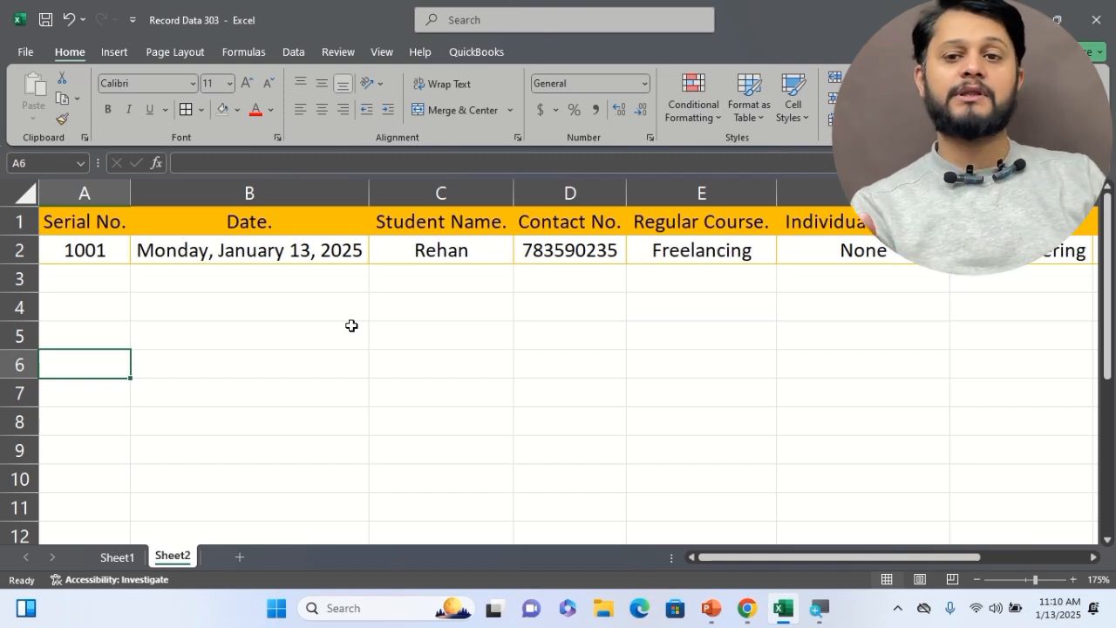
Step: Clear the serial number from A2 on Sheet2 and select the Serial No. header cell
{"action": "left_click", "coordinate": [99, 225]}
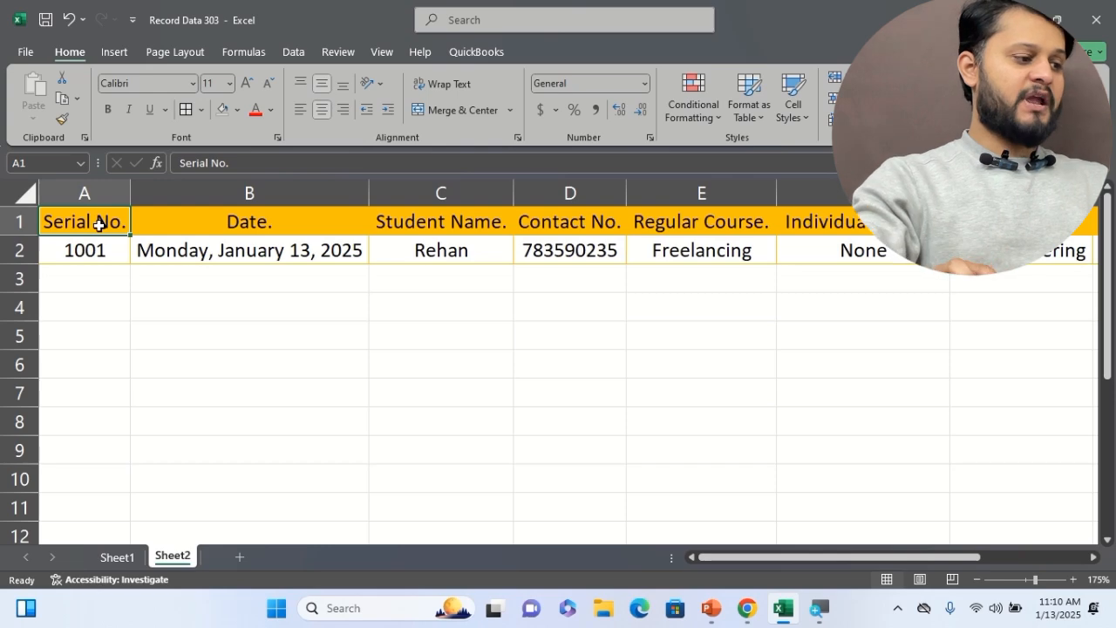
{"action": "scroll", "coordinate": [99, 225], "scroll_direction": "up", "scroll_amount": 2}
{"action": "scroll", "coordinate": [98, 226], "scroll_direction": "up", "scroll_amount": 2}
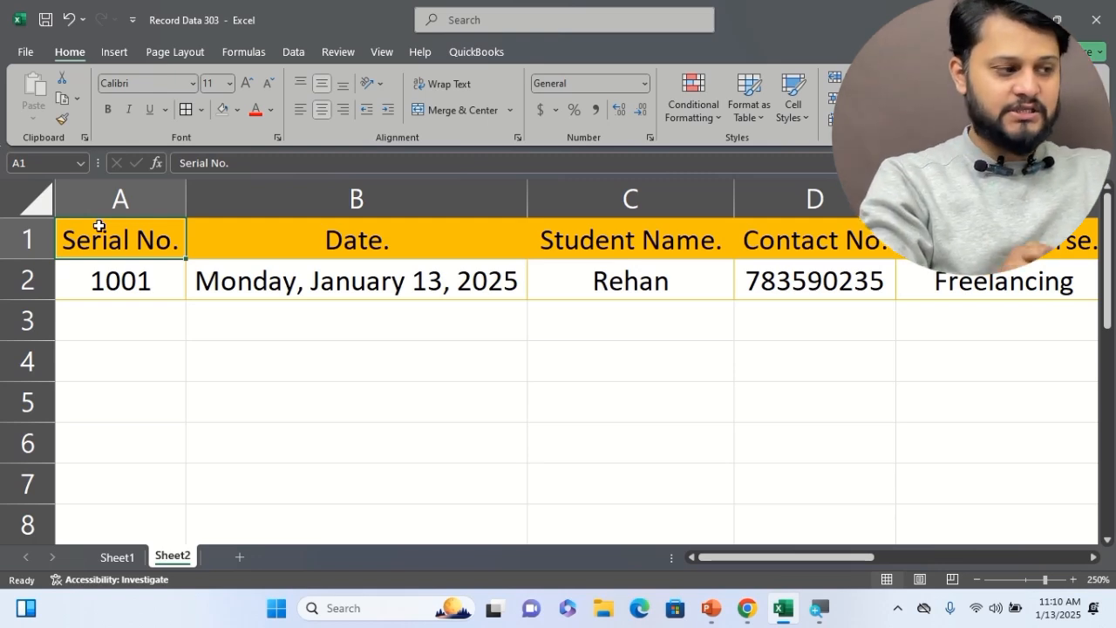
{"action": "key", "text": "Down"}
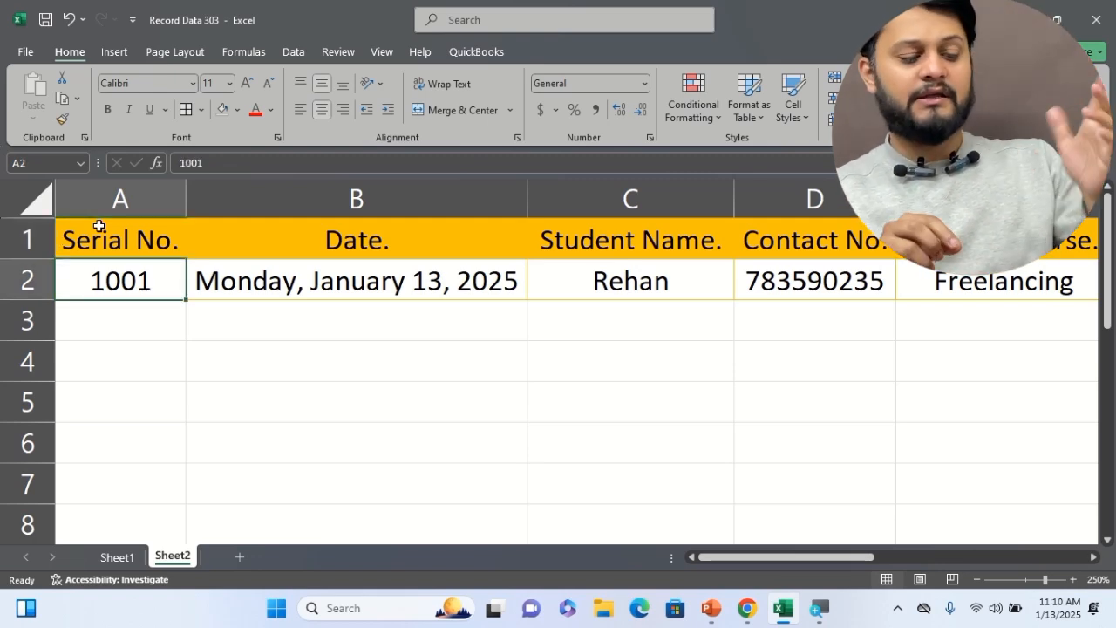
{"action": "key", "text": "Delete"}
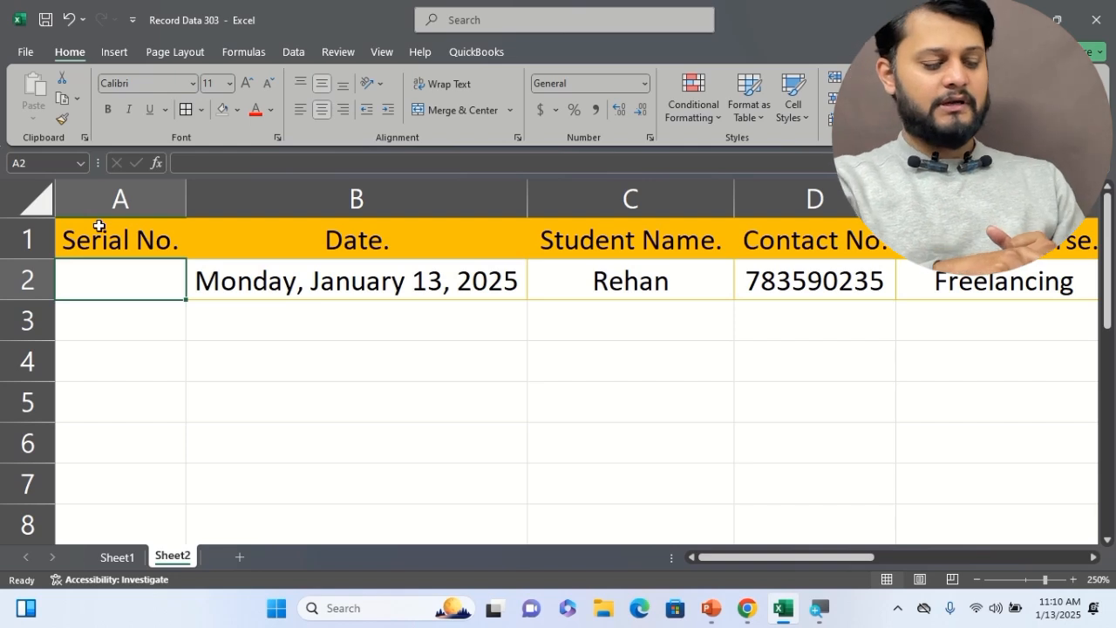
{"action": "key", "text": "Up"}
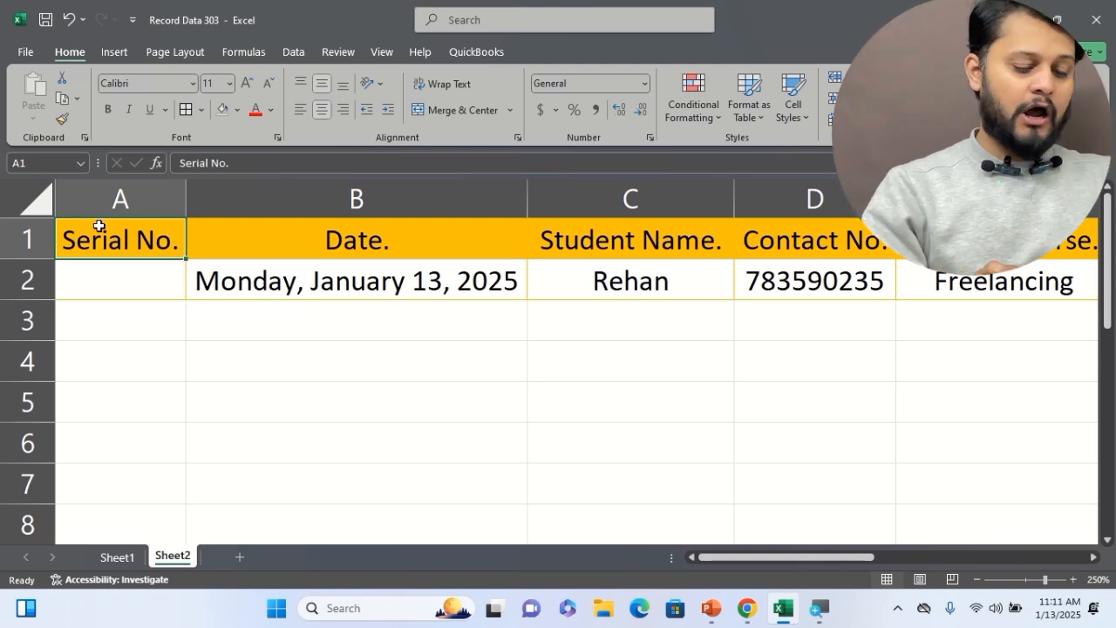
Step: Jump to the last row of column A and back to the header, and undo the clearing of A2
{"action": "key", "text": "ctrl+Down"}
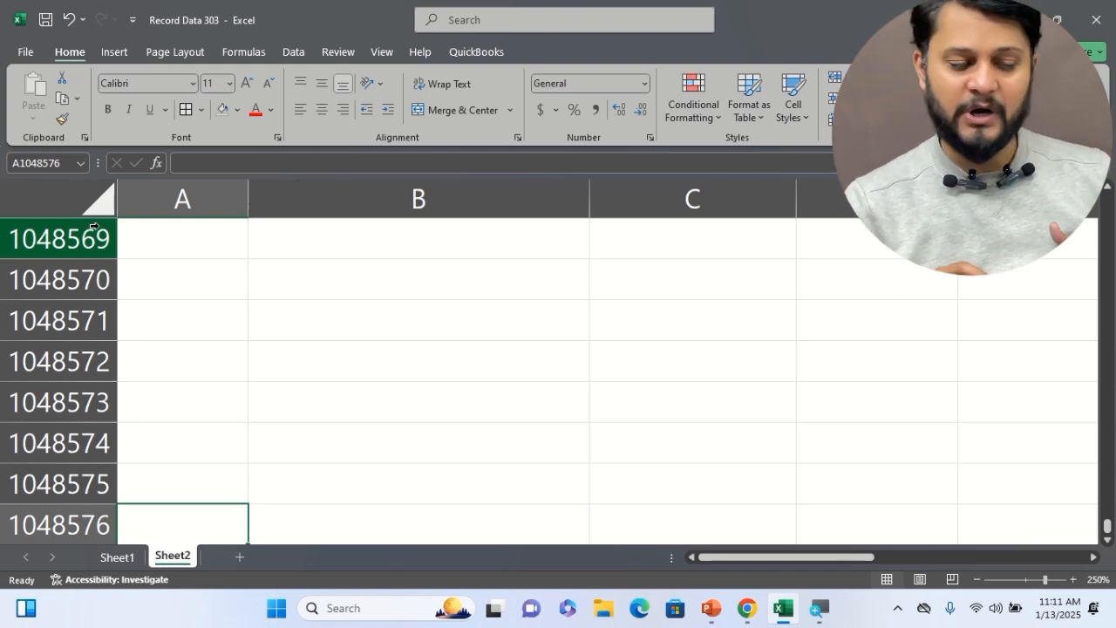
{"action": "key", "text": "ctrl+Up"}
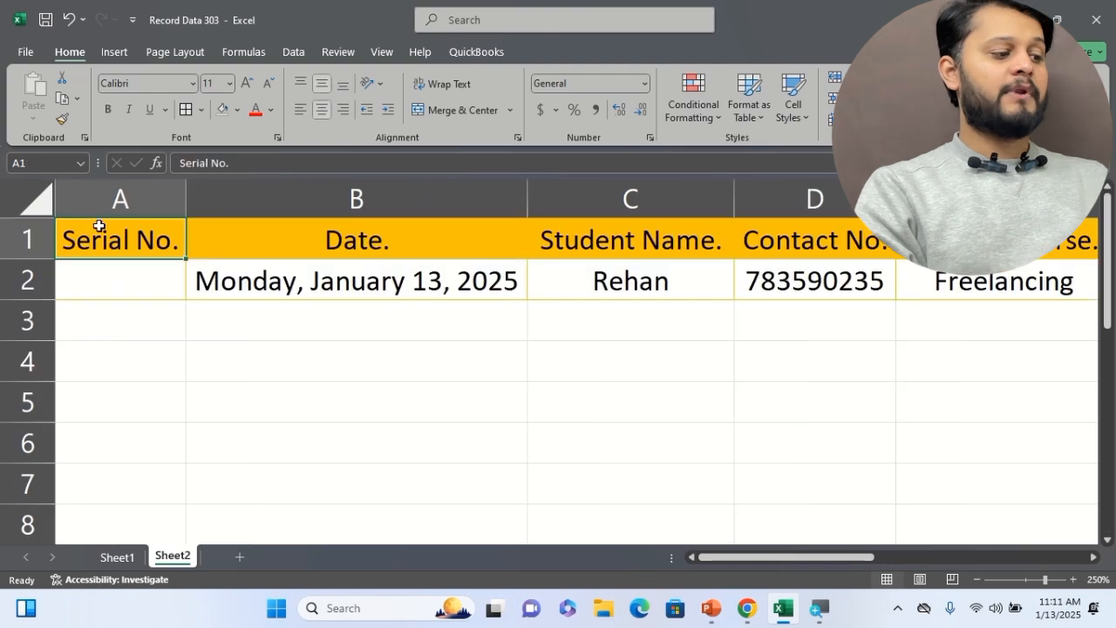
{"action": "key", "text": "ctrl+z"}
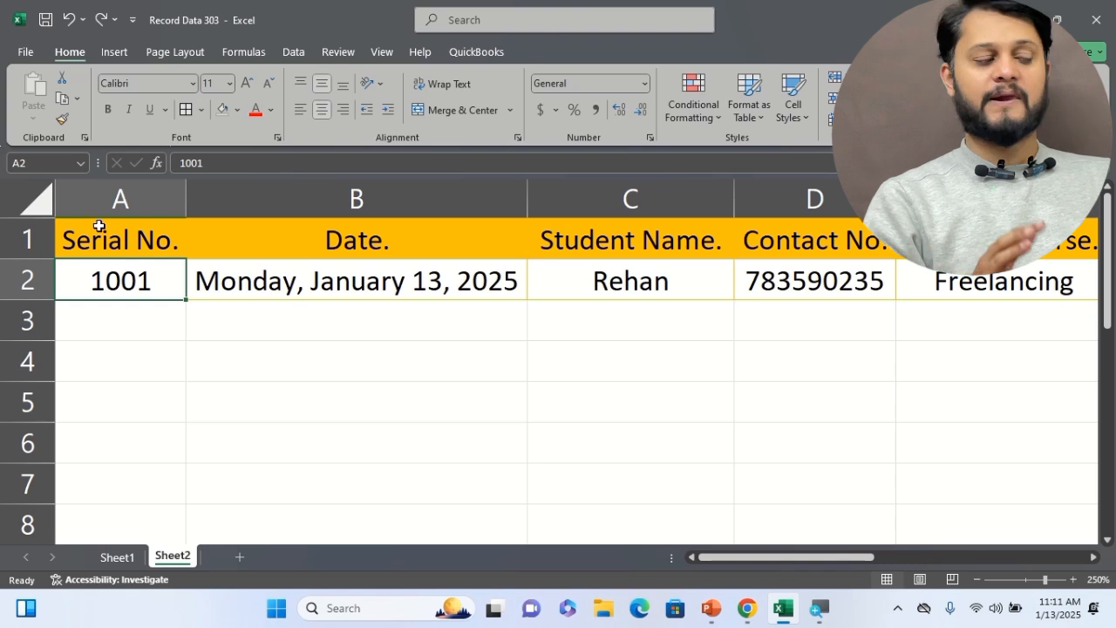
Step: Enter 123 as a test value in A10 on Sheet2
{"action": "key", "text": "Down"}
{"action": "key", "text": "Down"}
{"action": "key", "text": "Down"}
{"action": "key", "text": "Down"}
{"action": "key", "text": "Down"}
{"action": "key", "text": "Down"}
{"action": "key", "text": "Down"}
{"action": "key", "text": "Down"}
{"action": "key", "text": "Down"}
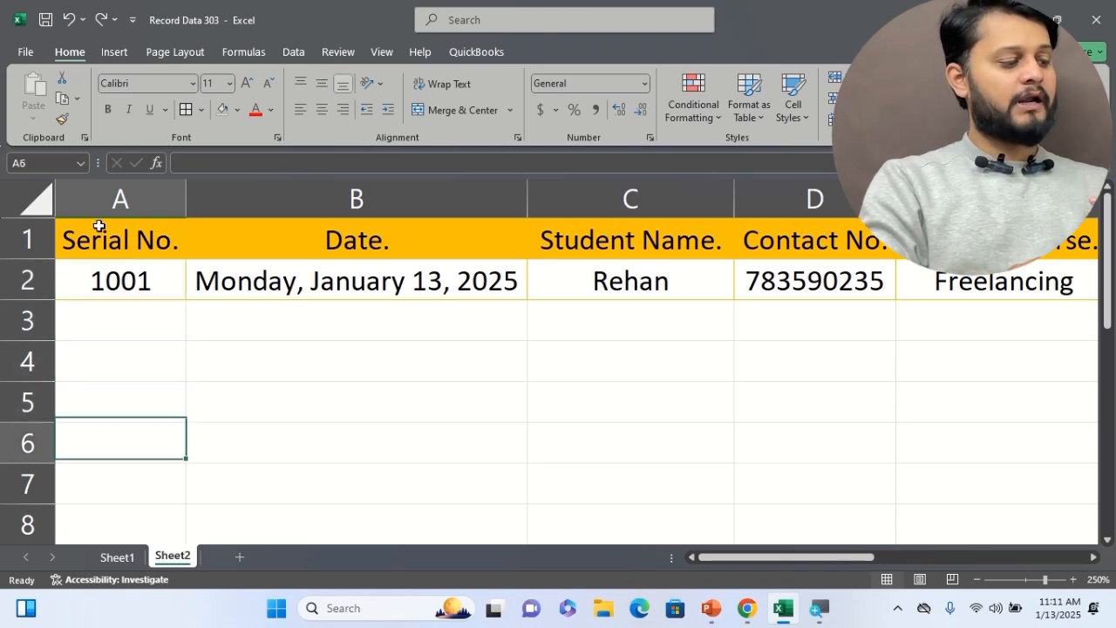
{"action": "key", "text": "Up"}
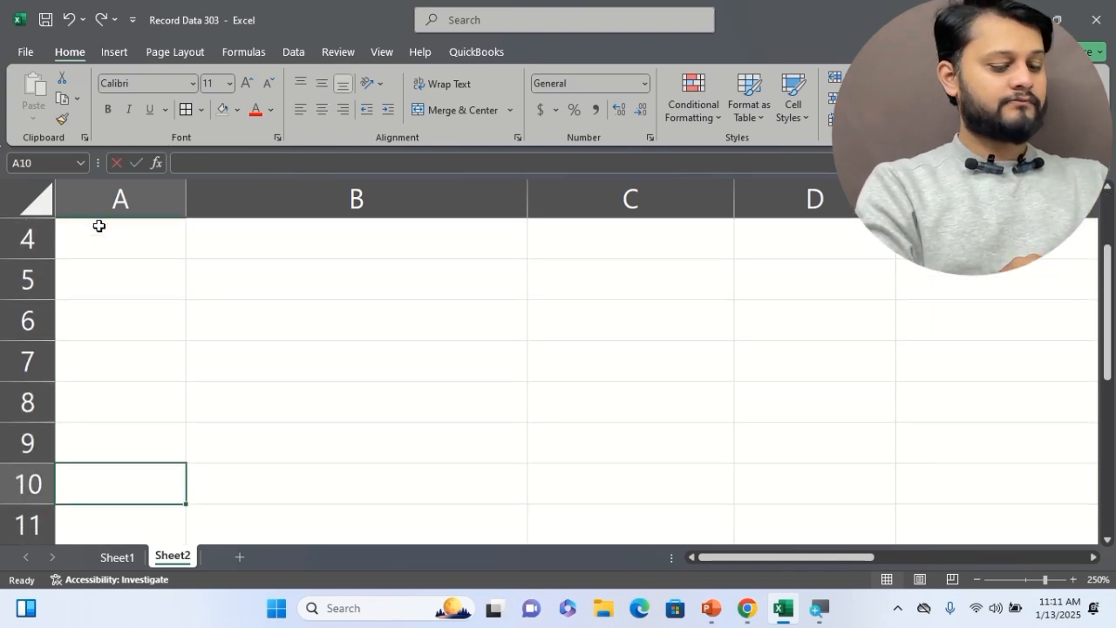
{"action": "type", "text": "123"}
{"action": "key", "text": "Return"}
Step: Enter the test value 123 in A20, ten rows below the previous one
{"action": "key", "text": "Down"}
{"action": "key", "text": "Down"}
{"action": "key", "text": "Down"}
{"action": "key", "text": "Down"}
{"action": "key", "text": "Down"}
{"action": "key", "text": "Down"}
{"action": "key", "text": "Down"}
{"action": "key", "text": "Down"}
{"action": "key", "text": "Down"}
{"action": "key", "text": "Up"}
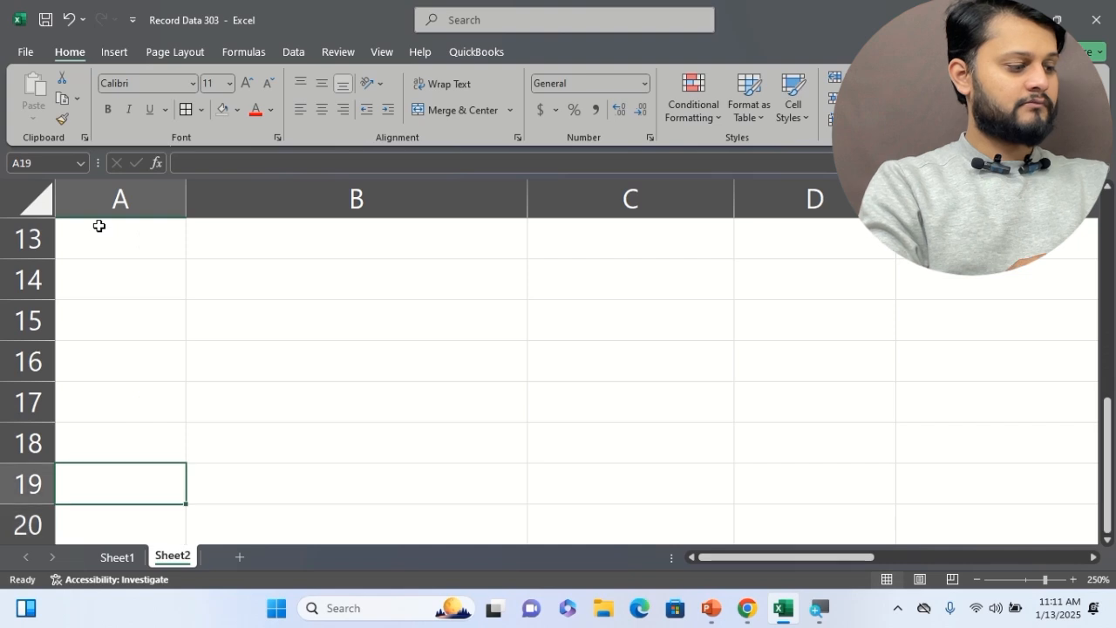
{"action": "key", "text": "Down"}
{"action": "type", "text": "123"}
{"action": "key", "text": "Return"}
Step: Enter the test value 123 in A30 of the serial number column
{"action": "key", "text": "Down"}
{"action": "key", "text": "Down"}
{"action": "key", "text": "Down"}
{"action": "key", "text": "Down"}
{"action": "key", "text": "Down"}
{"action": "key", "text": "Down"}
{"action": "key", "text": "Down"}
{"action": "key", "text": "Down"}
{"action": "key", "text": "Down"}
{"action": "key", "text": "Down"}
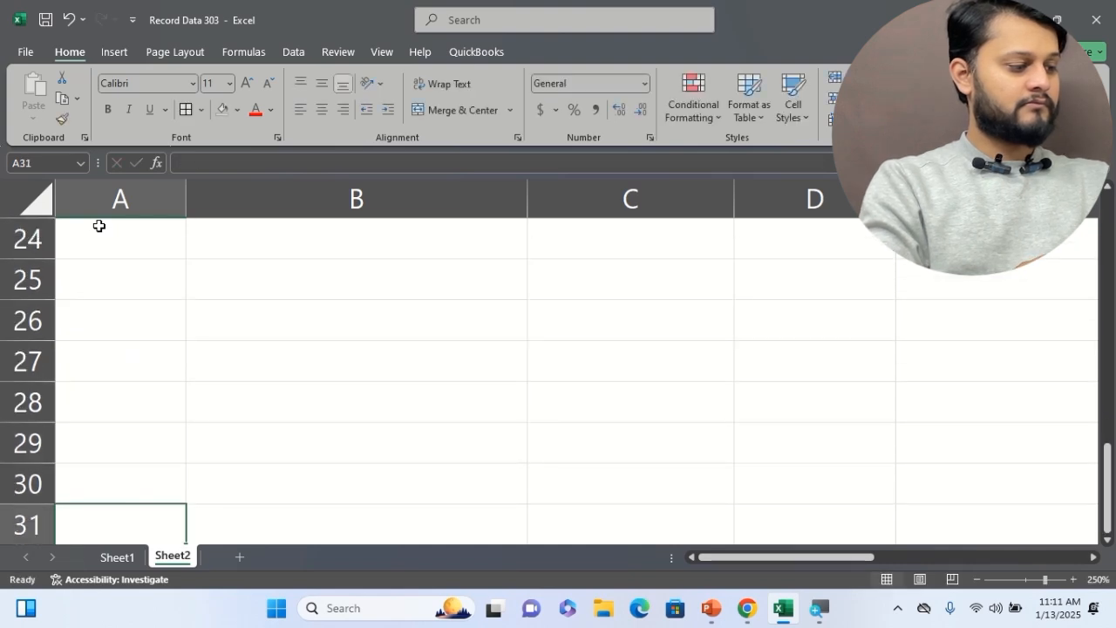
{"action": "key", "text": "Up"}
{"action": "type", "text": "123"}
{"action": "key", "text": "Return"}
Step: Enter the test value 123 in A40 of the serial number column
{"action": "key", "text": "Down"}
{"action": "key", "text": "Down"}
{"action": "key", "text": "Down"}
{"action": "key", "text": "Down"}
{"action": "key", "text": "Down"}
{"action": "key", "text": "Down"}
{"action": "key", "text": "Down"}
{"action": "key", "text": "Down"}
{"action": "key", "text": "Down"}
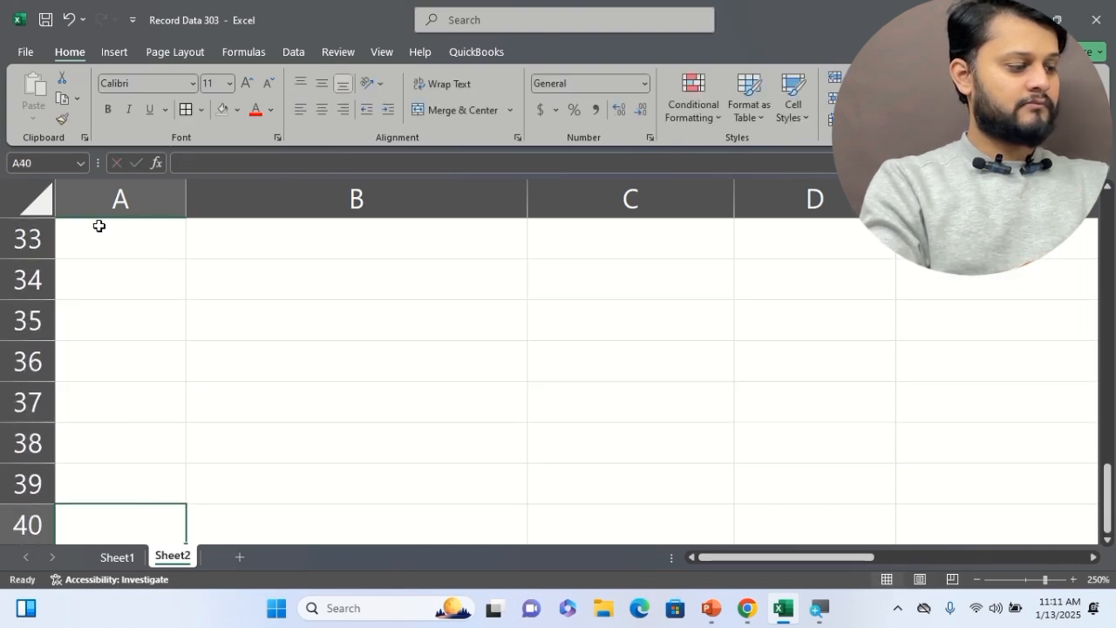
{"action": "type", "text": "123"}
{"action": "key", "text": "Return"}
Step: Return to A2 and jump down column A through each filled cell to the sheet's last row
{"action": "key", "text": "Up"}
{"action": "key", "text": "Up"}
{"action": "key", "text": "Up"}
{"action": "key", "text": "Up"}
{"action": "key", "text": "Up"}
{"action": "key", "text": "Up"}
{"action": "key", "text": "Up"}
{"action": "key", "text": "Up"}
{"action": "key", "text": "Up"}
{"action": "key", "text": "Up"}
{"action": "key", "text": "Up"}
{"action": "key", "text": "Up"}
{"action": "key", "text": "Up"}
{"action": "key", "text": "Up"}
{"action": "key", "text": "Up"}
{"action": "key", "text": "Up"}
{"action": "key", "text": "Up"}
{"action": "key", "text": "Up"}
{"action": "key", "text": "Up"}
{"action": "key", "text": "Up"}
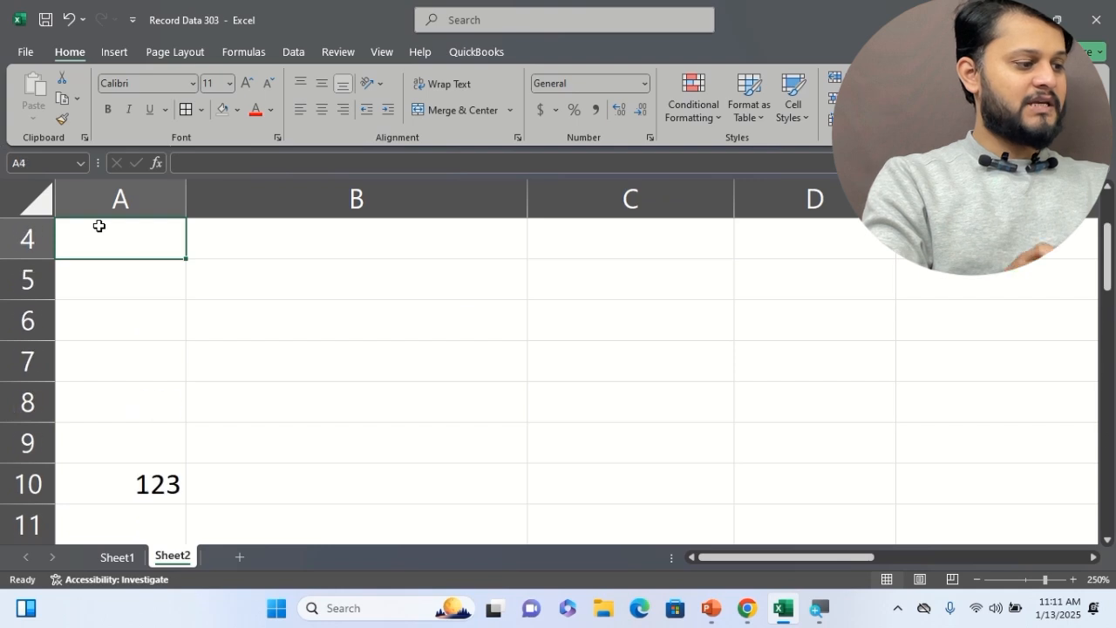
{"action": "key", "text": "Up"}
{"action": "key", "text": "Up"}
{"action": "key", "text": "Up"}
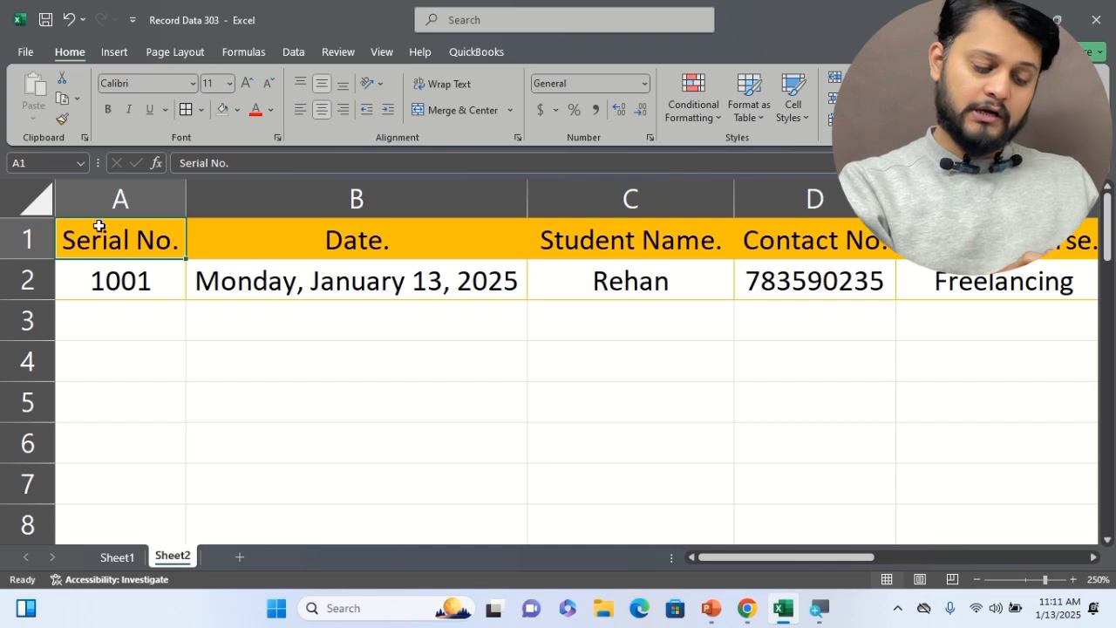
{"action": "key", "text": "Down"}
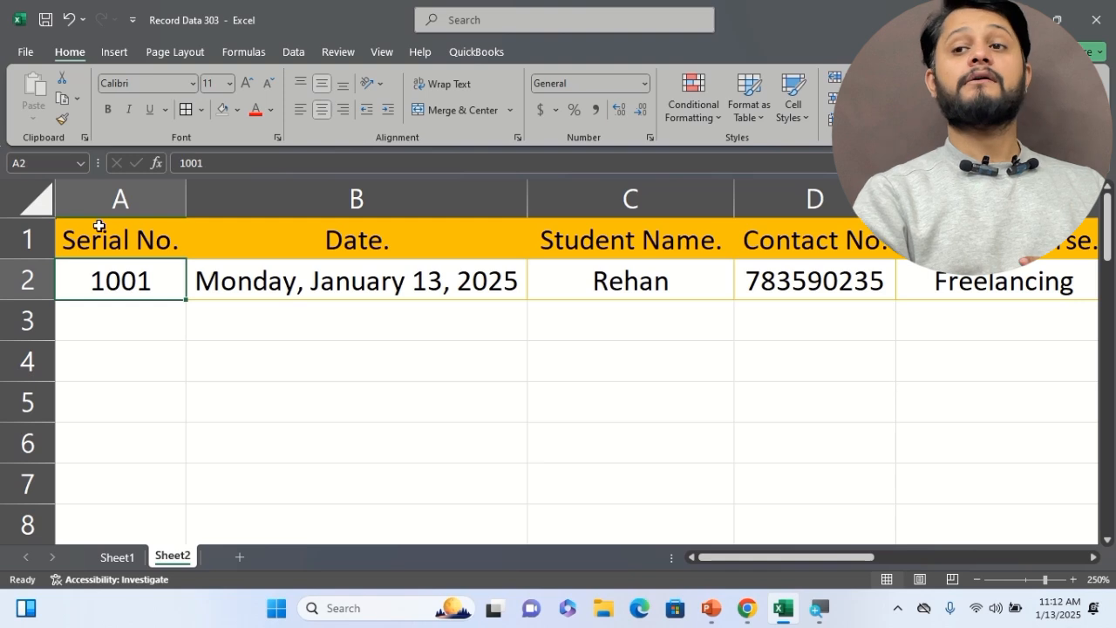
{"action": "key", "text": "ctrl+Down"}
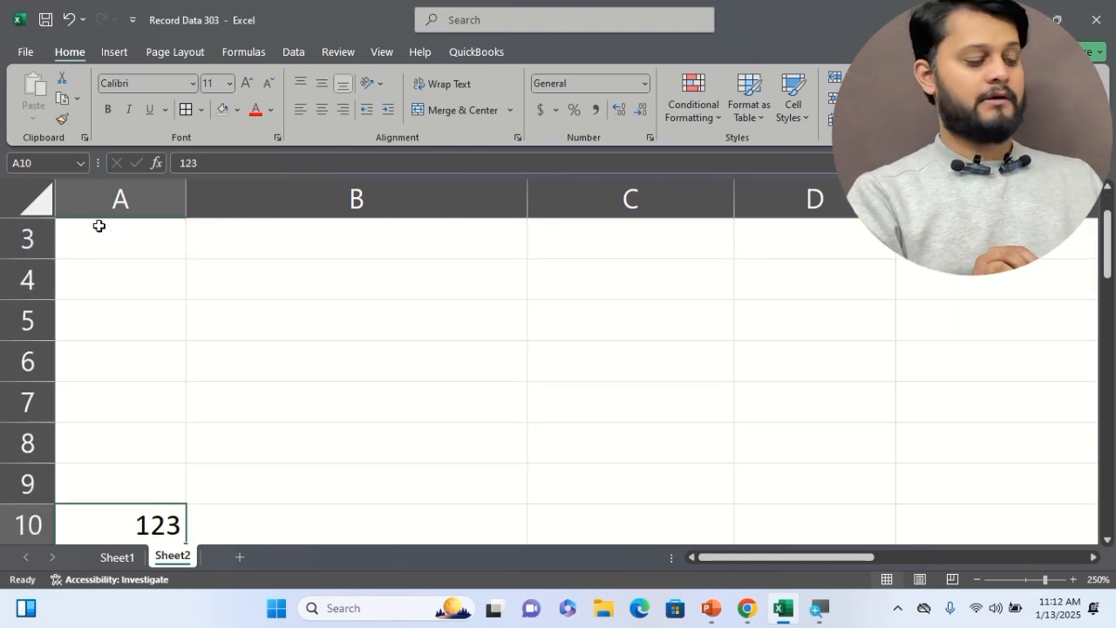
{"action": "key", "text": "ctrl+Down"}
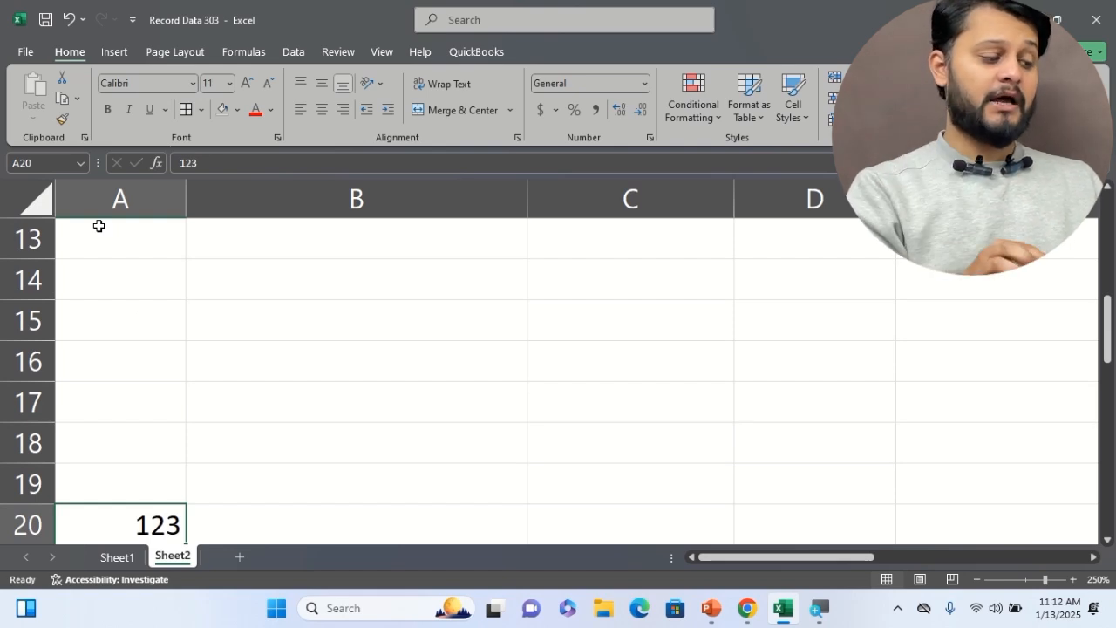
{"action": "key", "text": "ctrl+Down"}
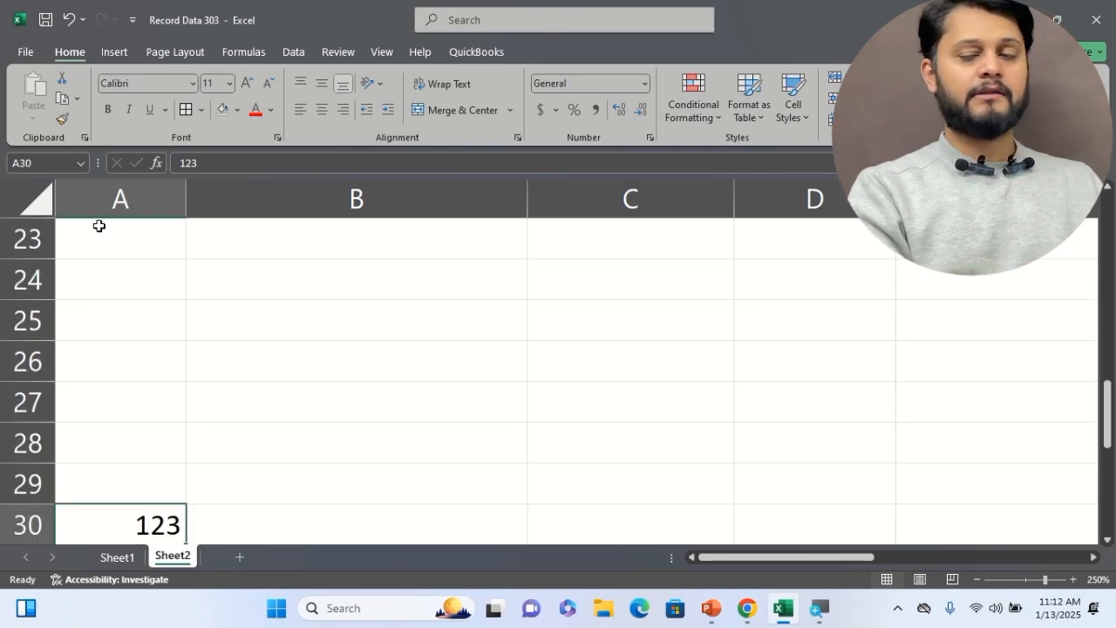
{"action": "key", "text": "ctrl+Down"}
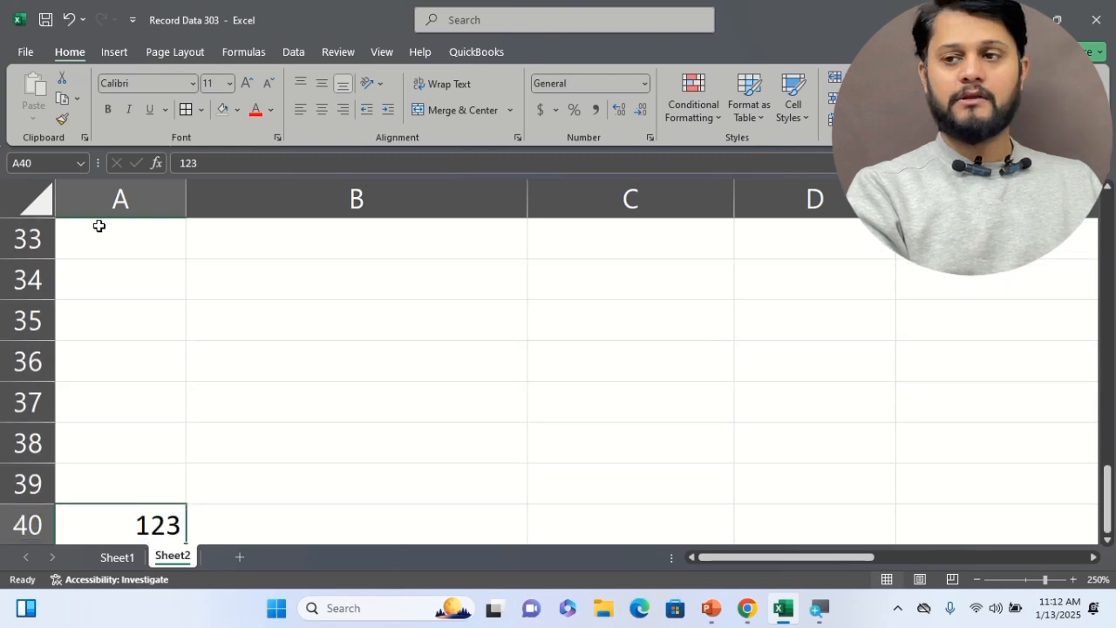
{"action": "key", "text": "ctrl+Down"}
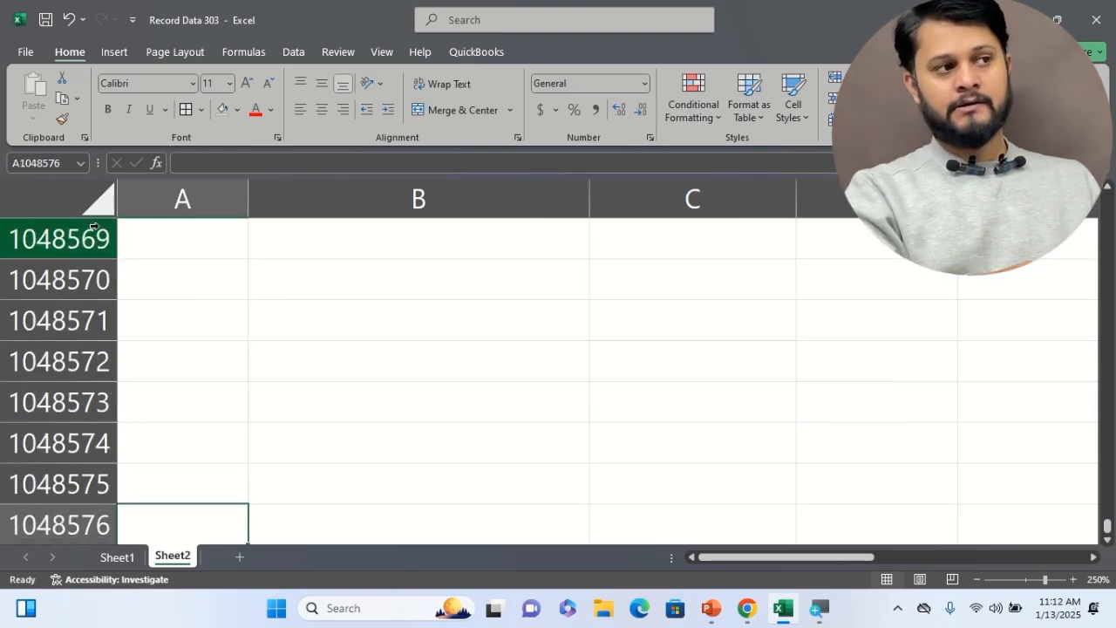
Step: Jump back up column A through each filled cell to the Serial No. header
{"action": "key", "text": "ctrl+Up"}
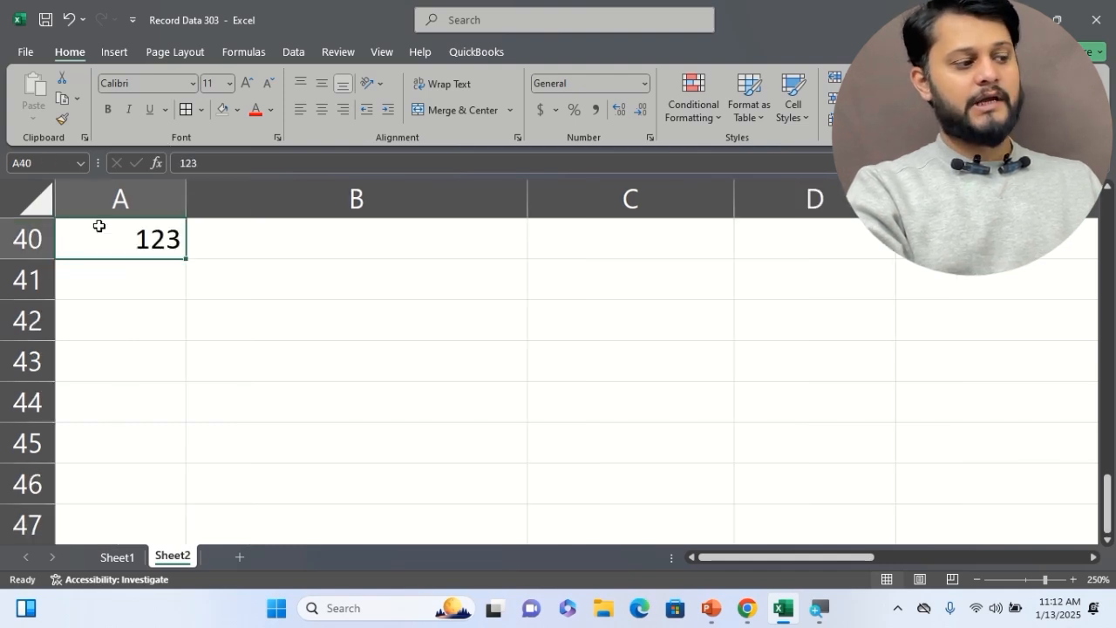
{"action": "key", "text": "ctrl+Up"}
{"action": "key", "text": "ctrl+Up"}
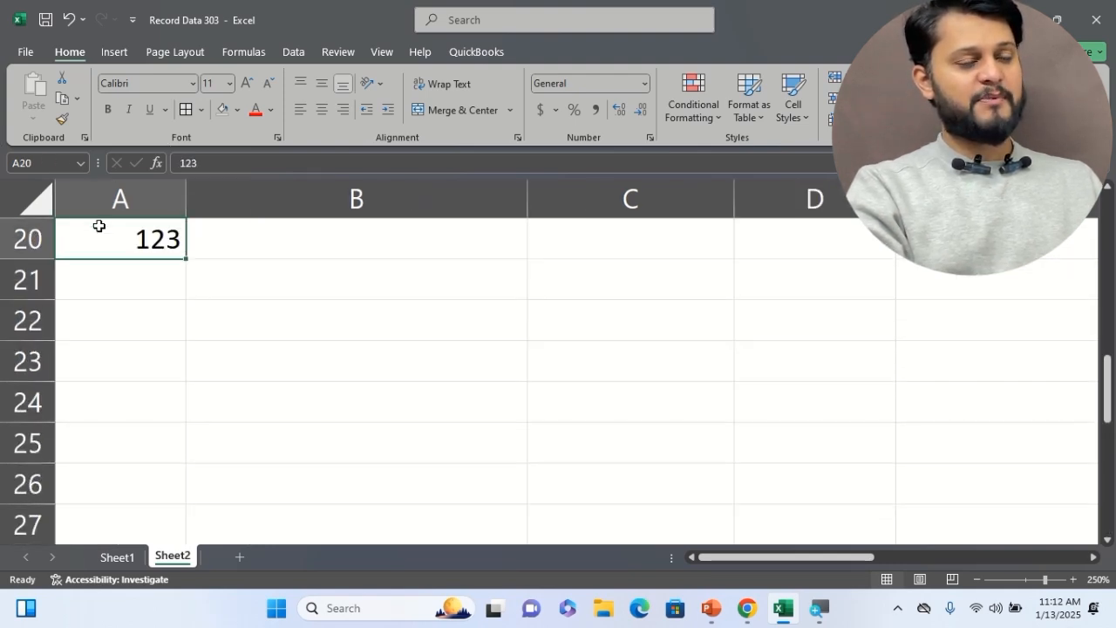
{"action": "key", "text": "ctrl+Up"}
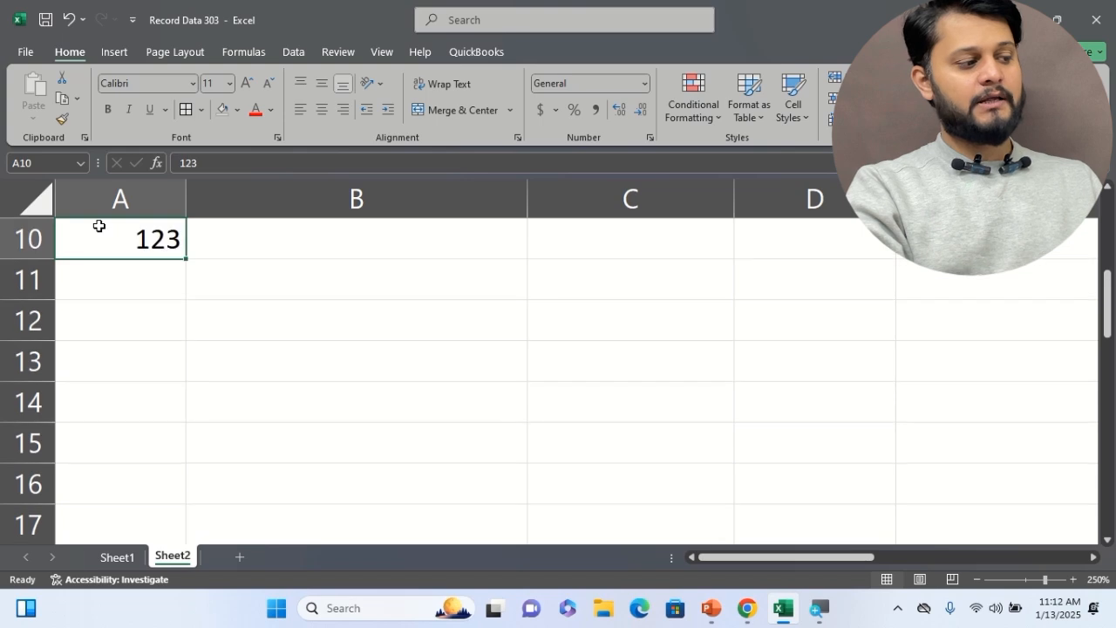
{"action": "key", "text": "ctrl+Up"}
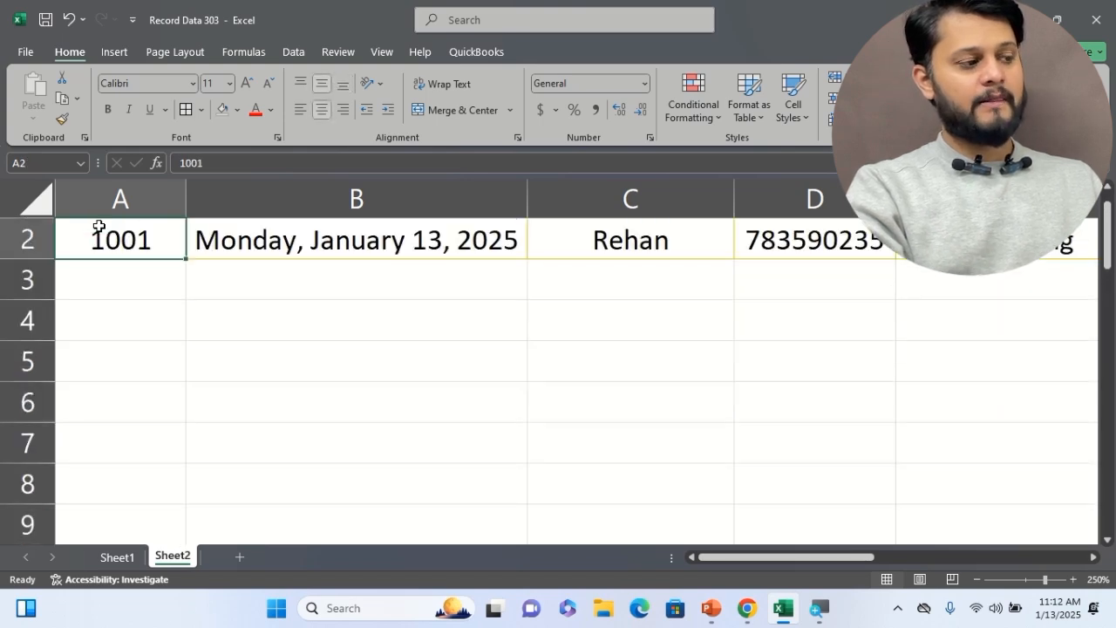
{"action": "key", "text": "ctrl+Up"}
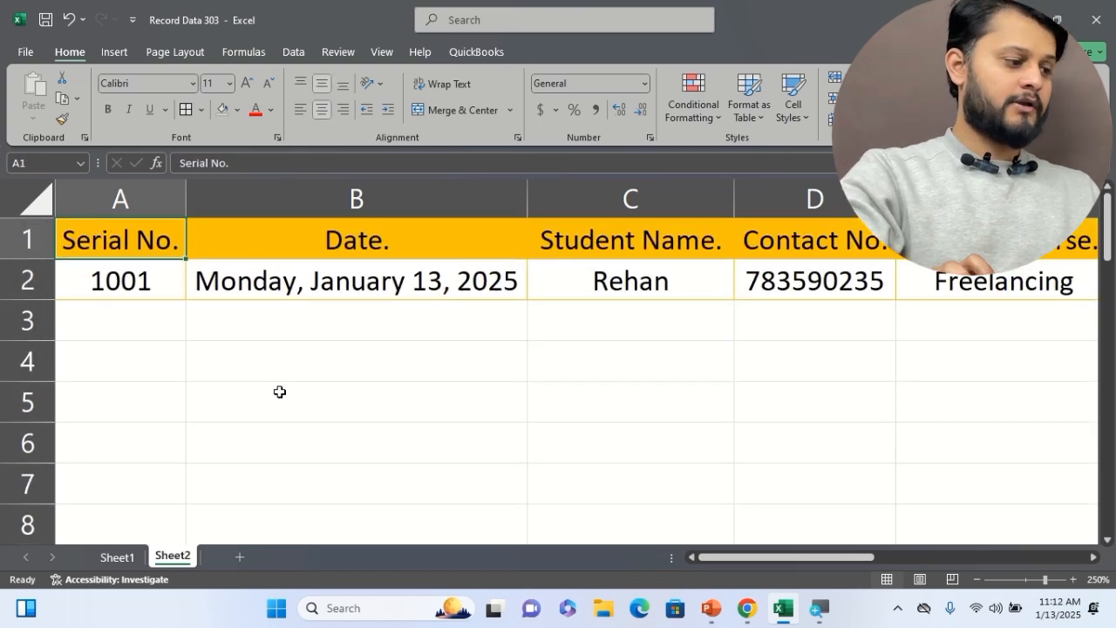
Step: Delete the test values from A10, A20, A30 and A40, keeping the record in row 2
{"action": "scroll", "coordinate": [272, 392], "scroll_direction": "down", "scroll_amount": 4, "text": "ctrl"}
{"action": "left_click", "coordinate": [130, 504]}
{"action": "key", "text": "Delete"}
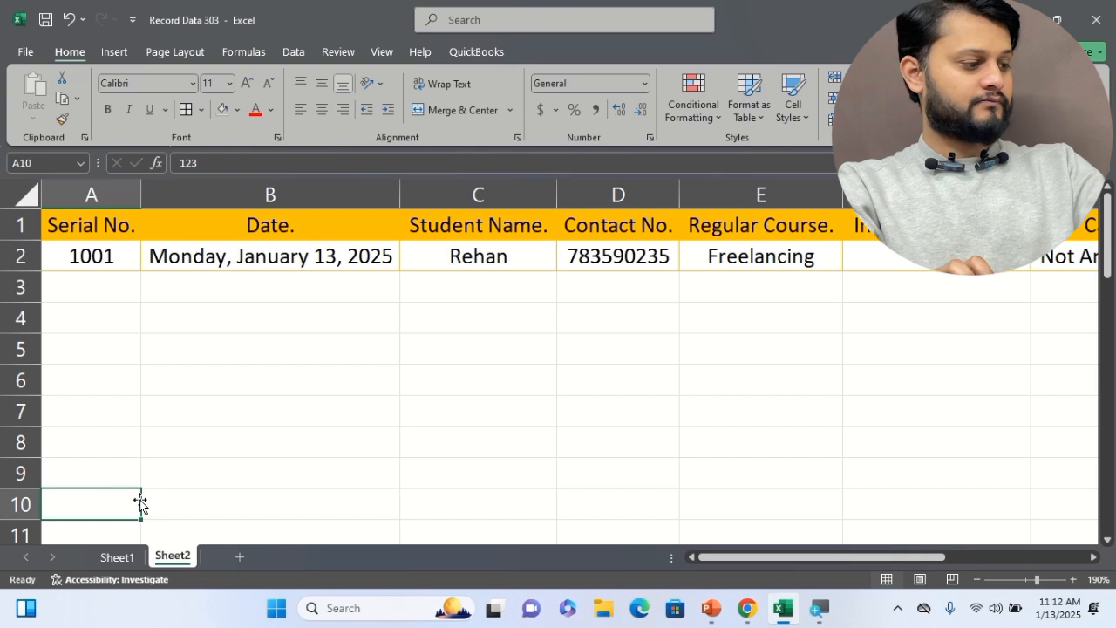
{"action": "scroll", "coordinate": [139, 504], "scroll_direction": "down", "scroll_amount": 3}
{"action": "left_click", "coordinate": [117, 532]}
{"action": "scroll", "coordinate": [109, 532], "scroll_direction": "down", "scroll_amount": 6}
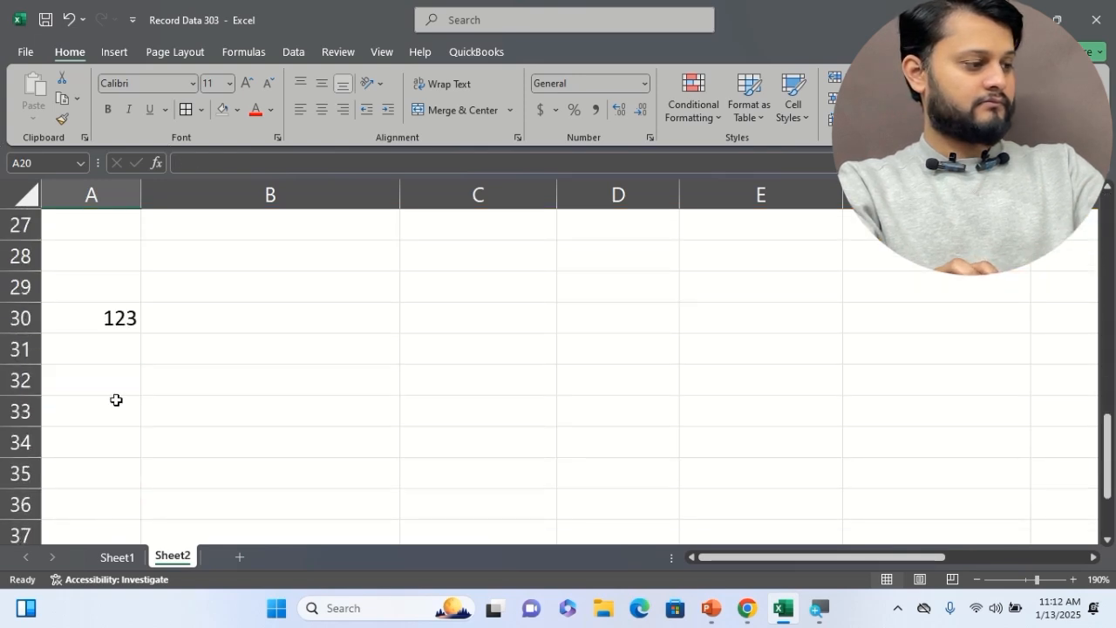
{"action": "left_click", "coordinate": [113, 313]}
{"action": "key", "text": "Delete"}
{"action": "scroll", "coordinate": [109, 336], "scroll_direction": "down", "scroll_amount": 4}
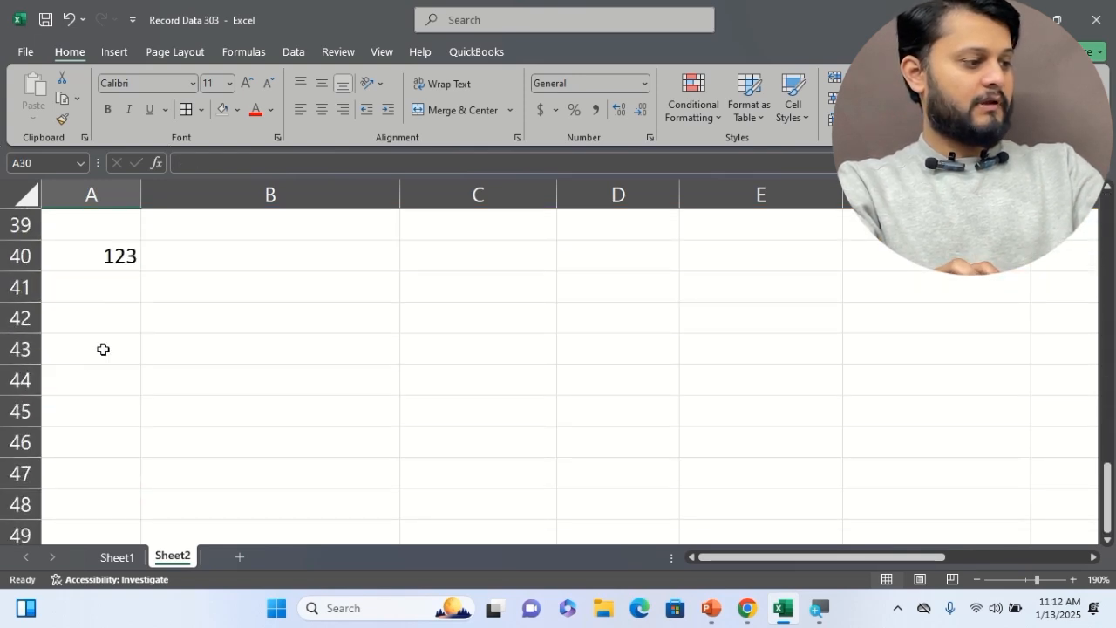
{"action": "left_click", "coordinate": [94, 262]}
{"action": "key", "text": "Delete"}
{"action": "scroll", "coordinate": [128, 347], "scroll_direction": "up", "scroll_amount": 13}
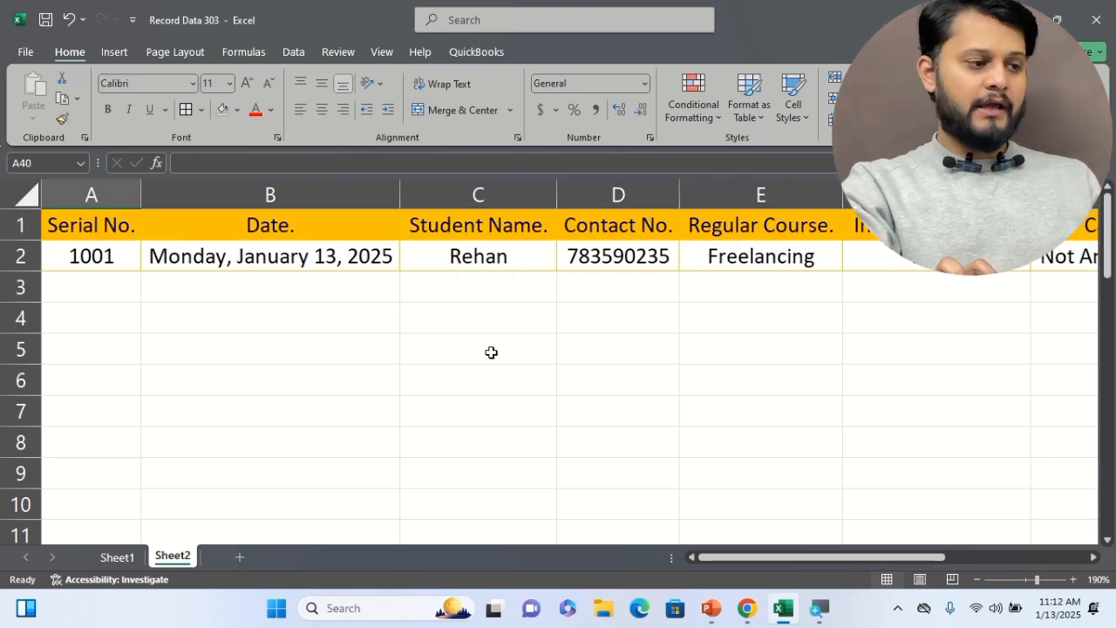
Step: Select C5, examine the ribbon customization settings in Excel Options, and close them without changing anything
{"action": "left_click", "coordinate": [490, 353]}
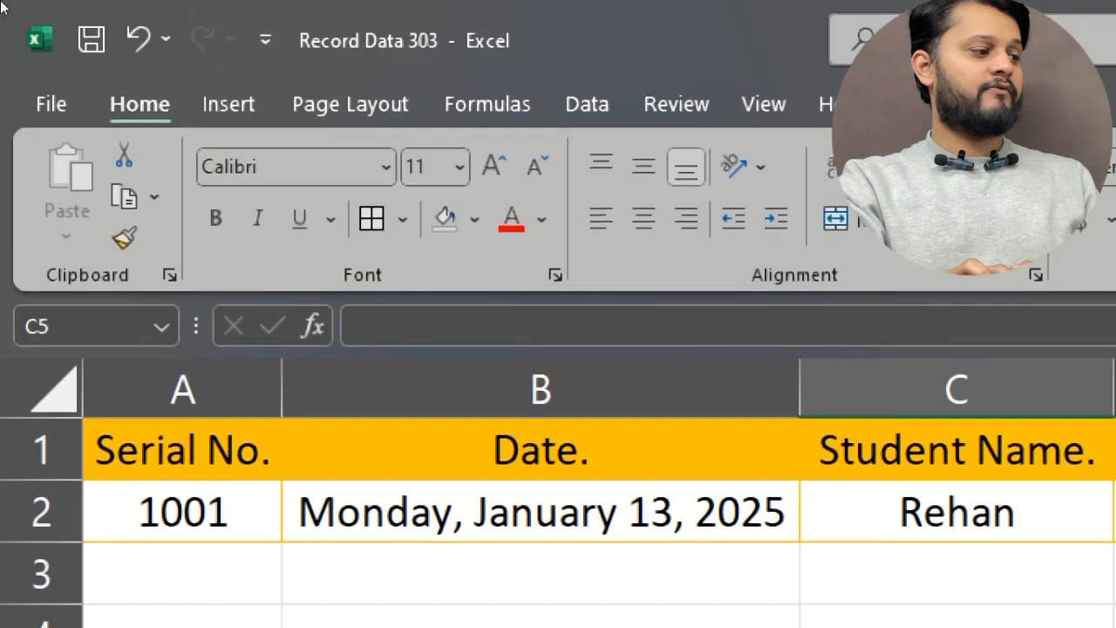
{"action": "left_click", "coordinate": [50, 104]}
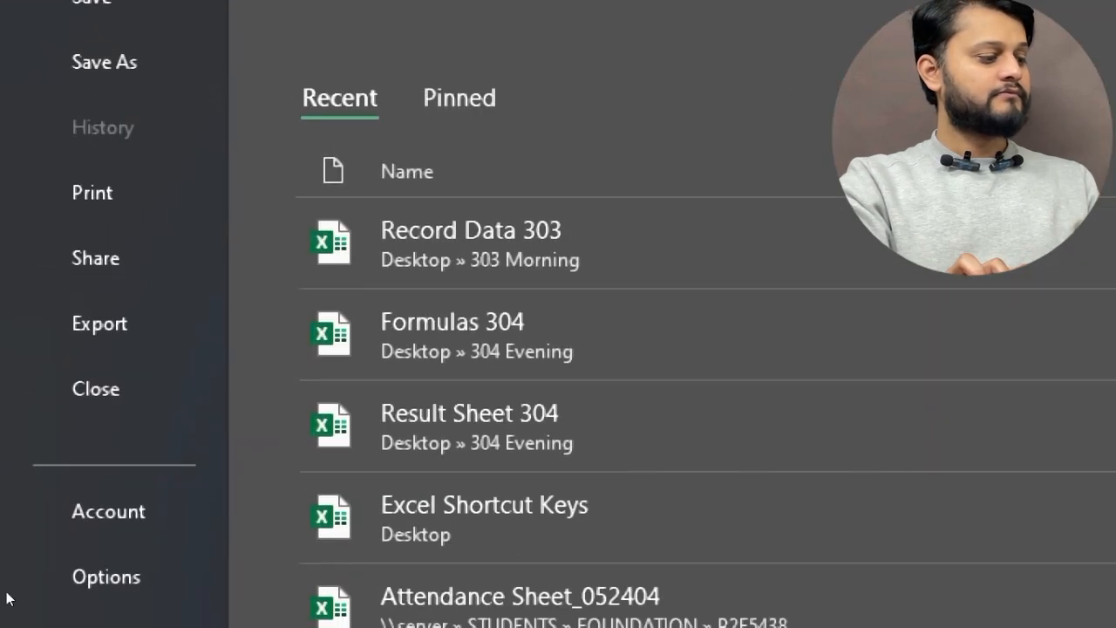
{"action": "left_click", "coordinate": [88, 495]}
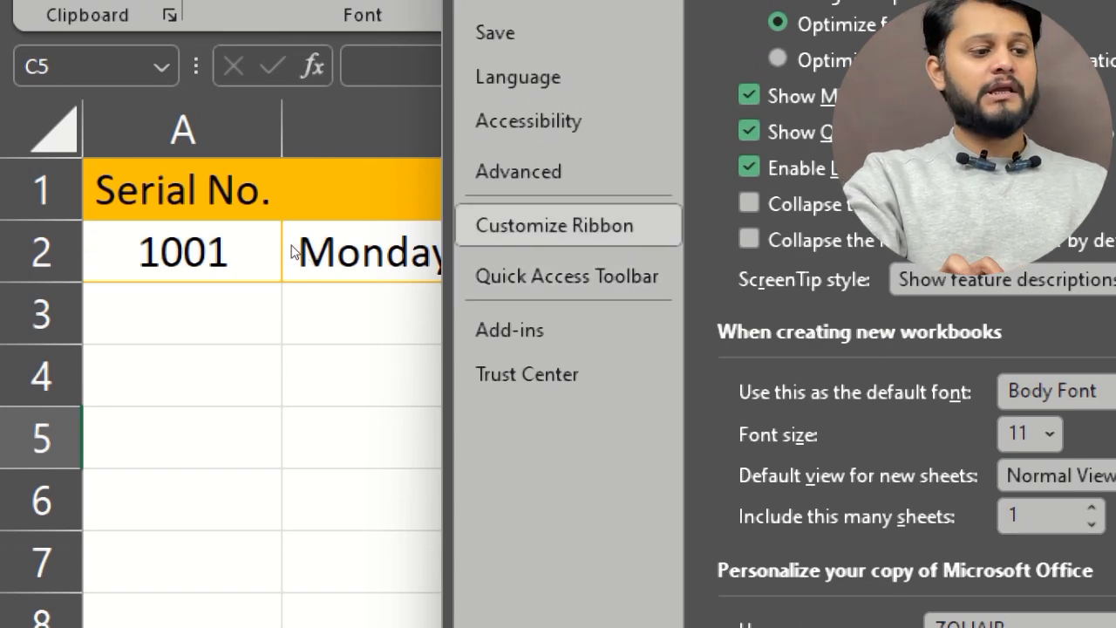
{"action": "left_click", "coordinate": [555, 225]}
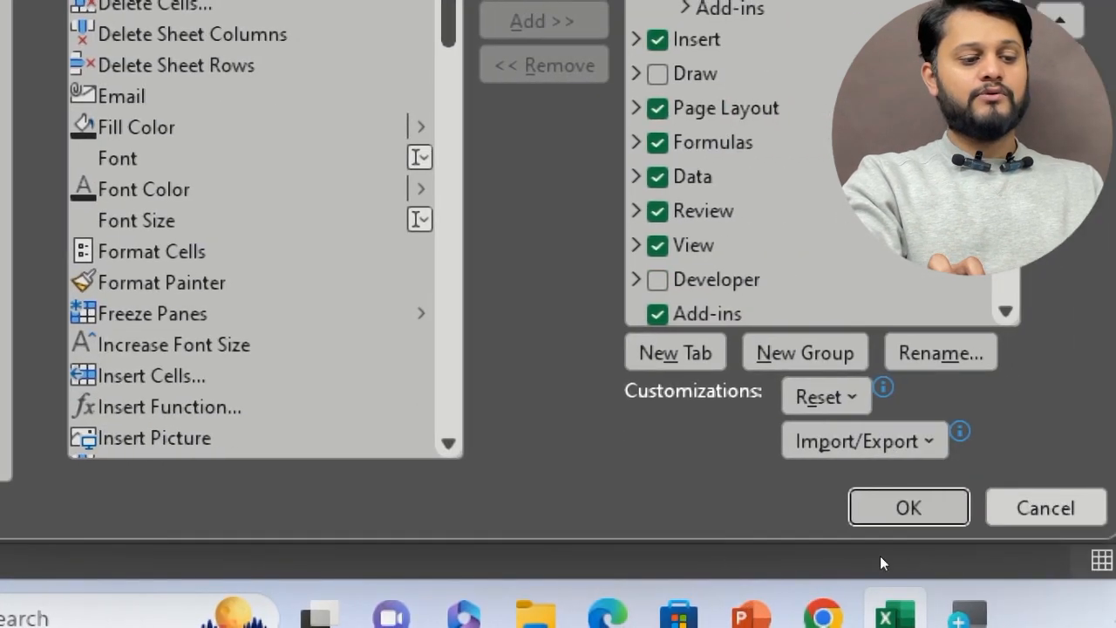
{"action": "left_click", "coordinate": [903, 509]}
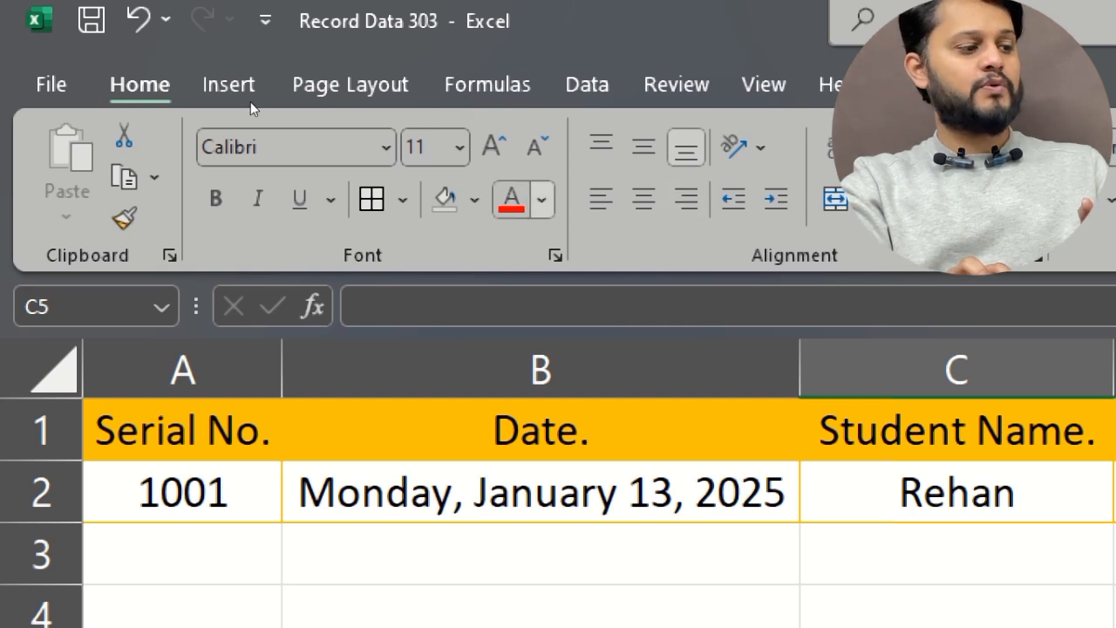
Step: Enable the Developer tab in the ribbon customization settings and display its commands
{"action": "right_click", "coordinate": [395, 84]}
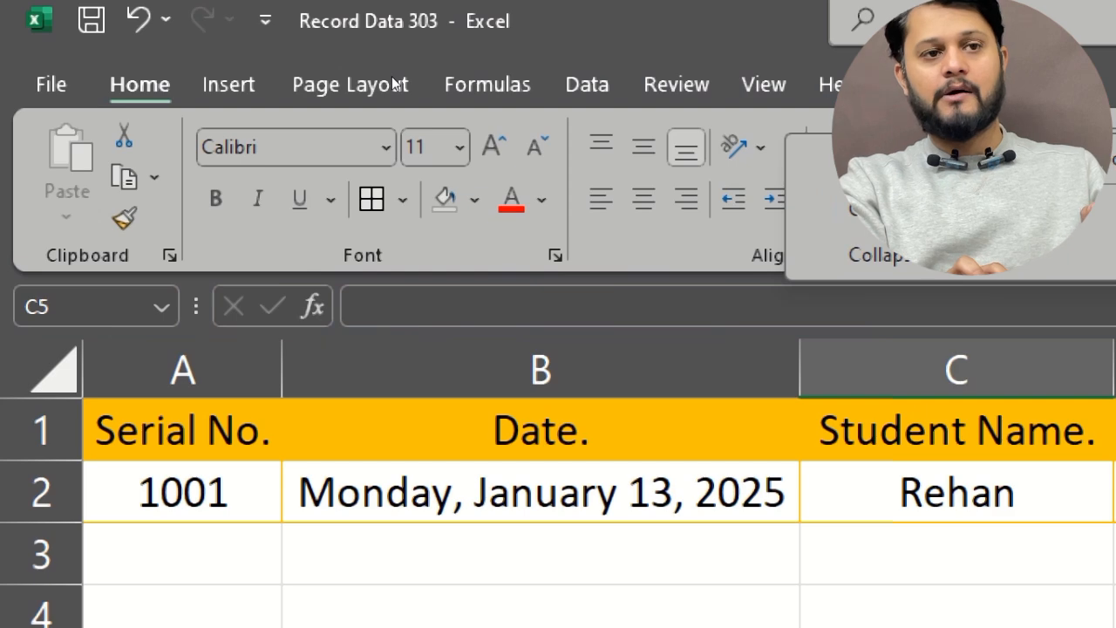
{"action": "left_click", "coordinate": [496, 117]}
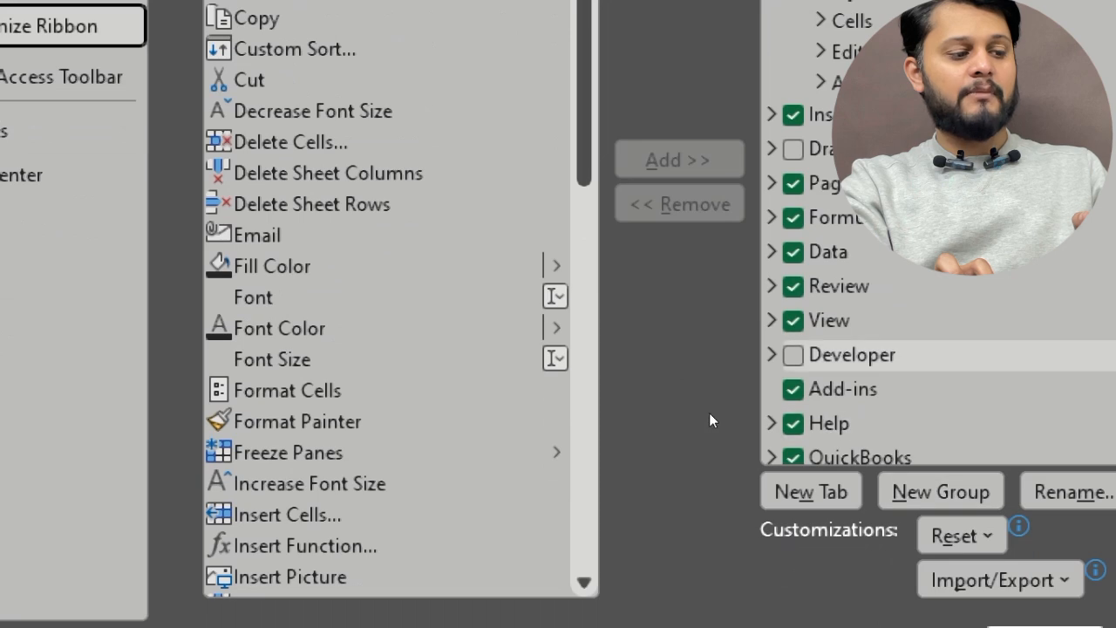
{"action": "left_click", "coordinate": [839, 358]}
{"action": "left_click", "coordinate": [793, 355]}
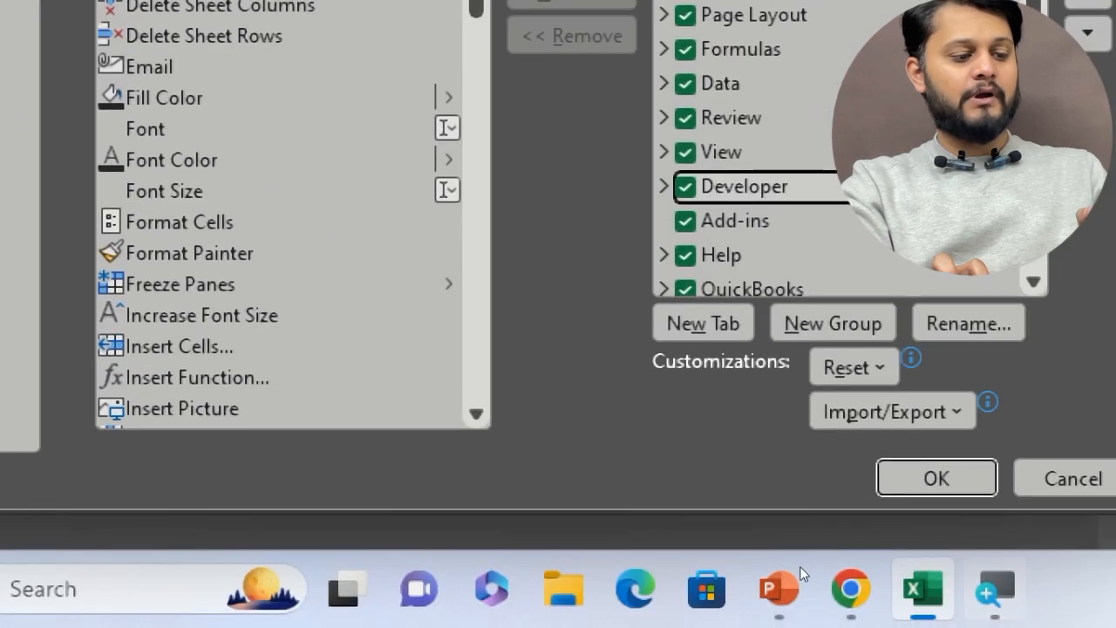
{"action": "left_click", "coordinate": [936, 476]}
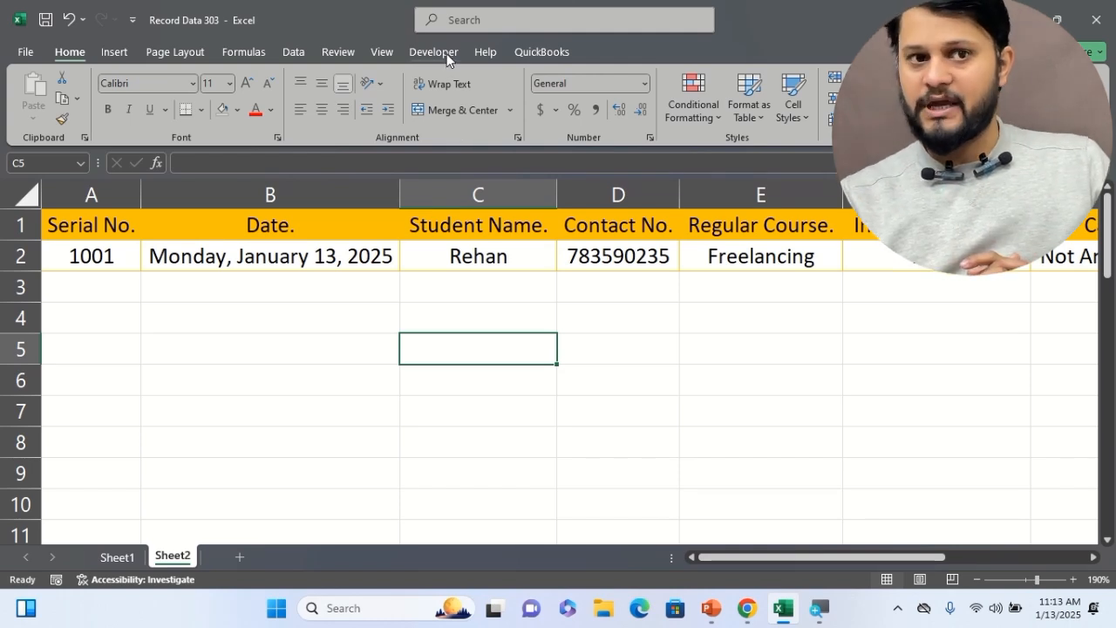
{"action": "left_click", "coordinate": [447, 53]}
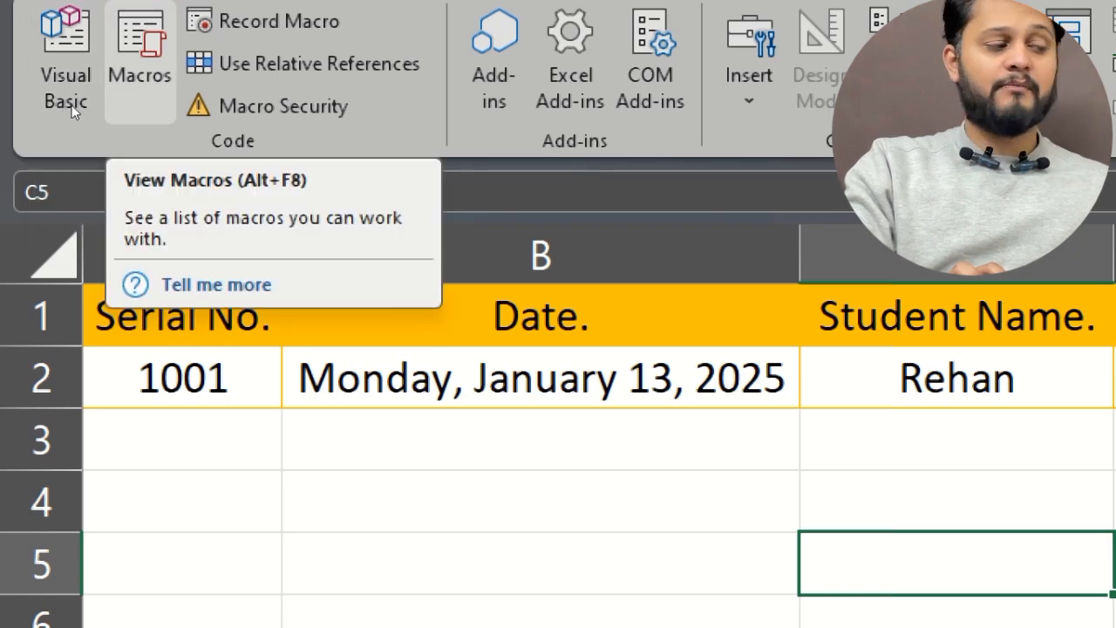
Step: Check the list of existing macros, then set up the recording of Macro1 with its shortcut key left empty
{"action": "key", "text": "alt+F8"}
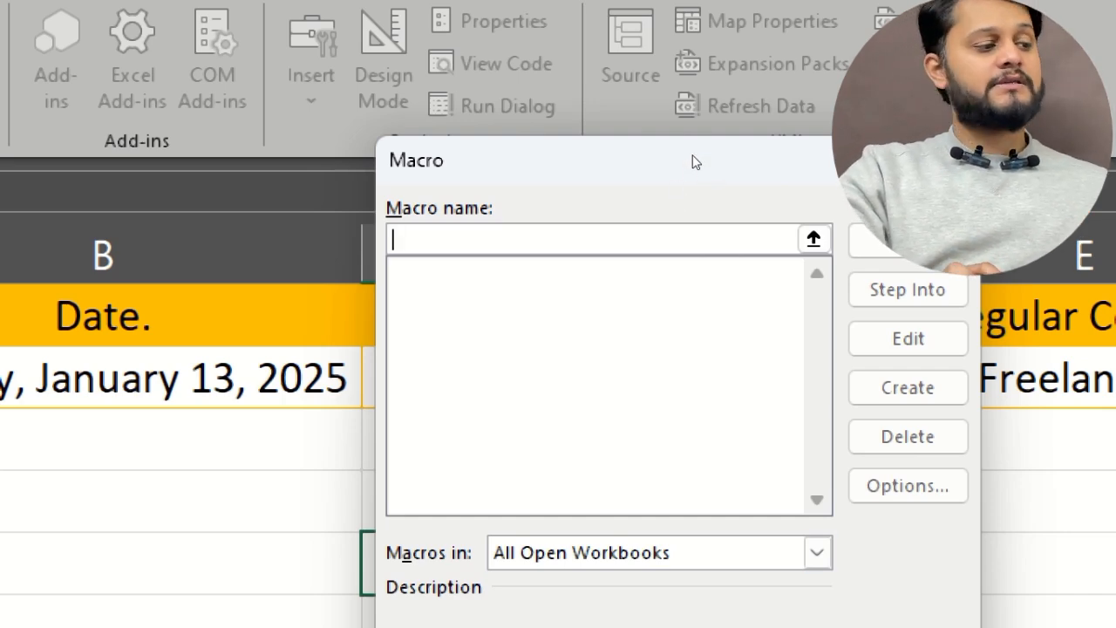
{"action": "key", "text": "Escape"}
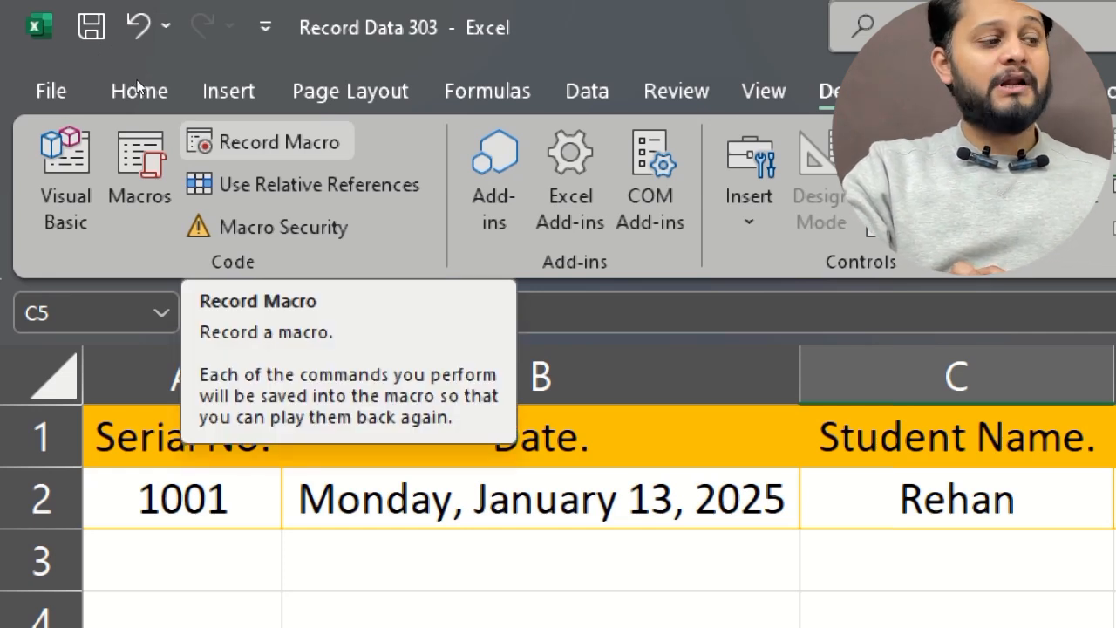
{"action": "left_click", "coordinate": [213, 142]}
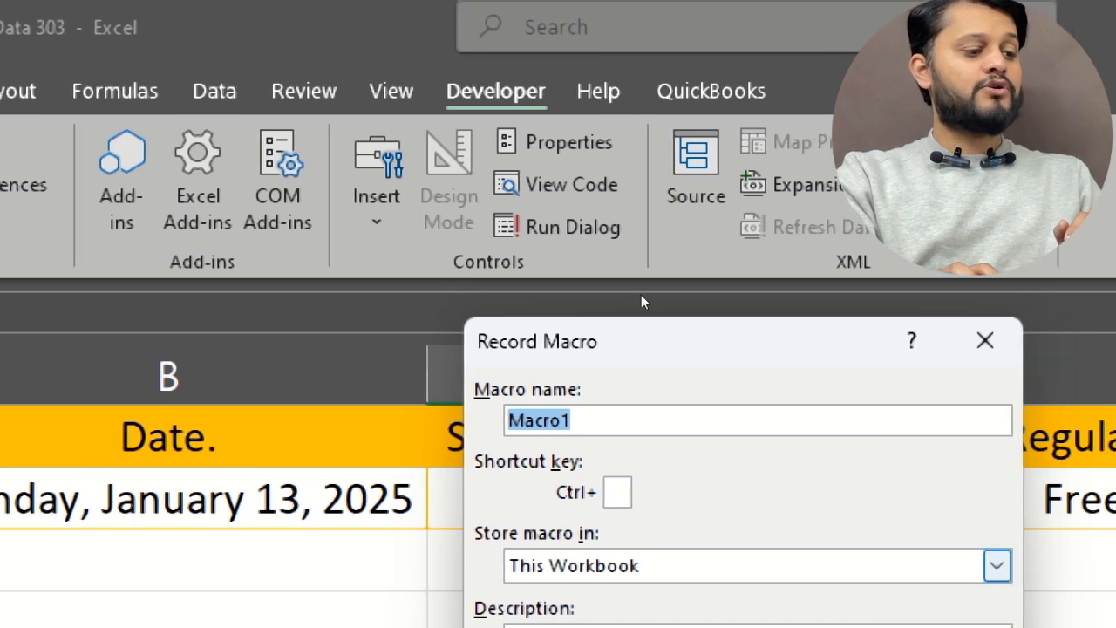
{"action": "key", "text": "Tab"}
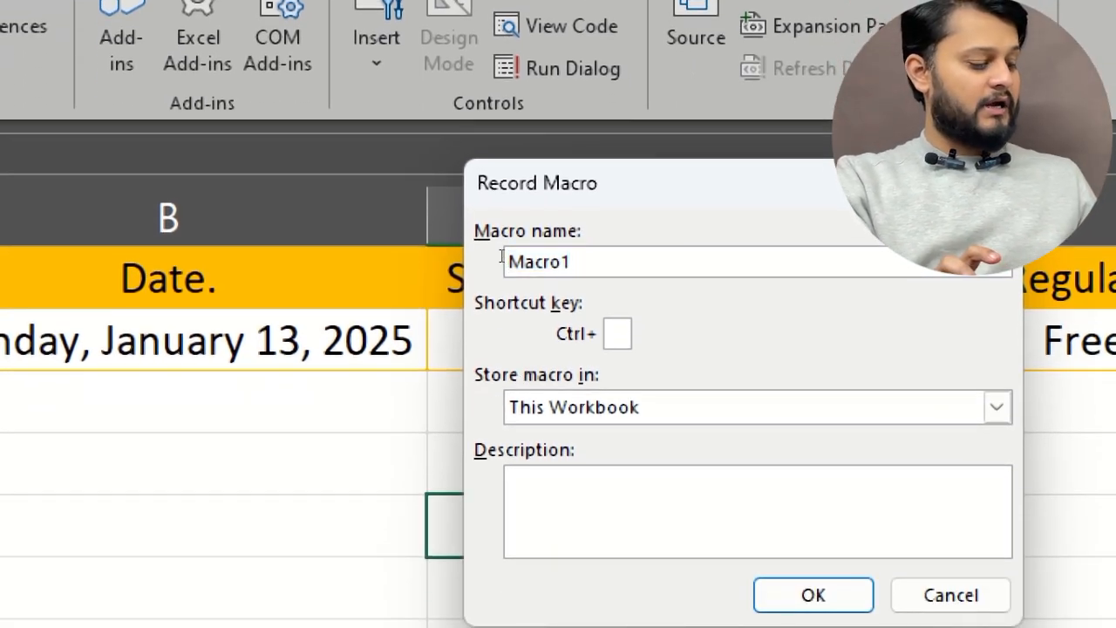
{"action": "type", "text": "C"}
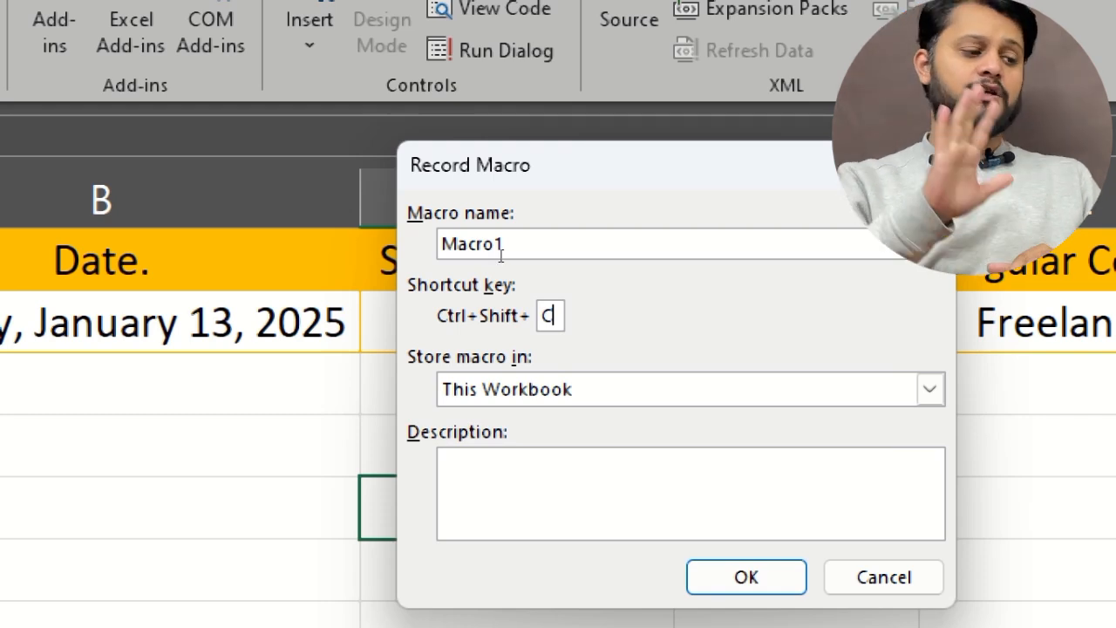
{"action": "key", "text": "BackSpace"}
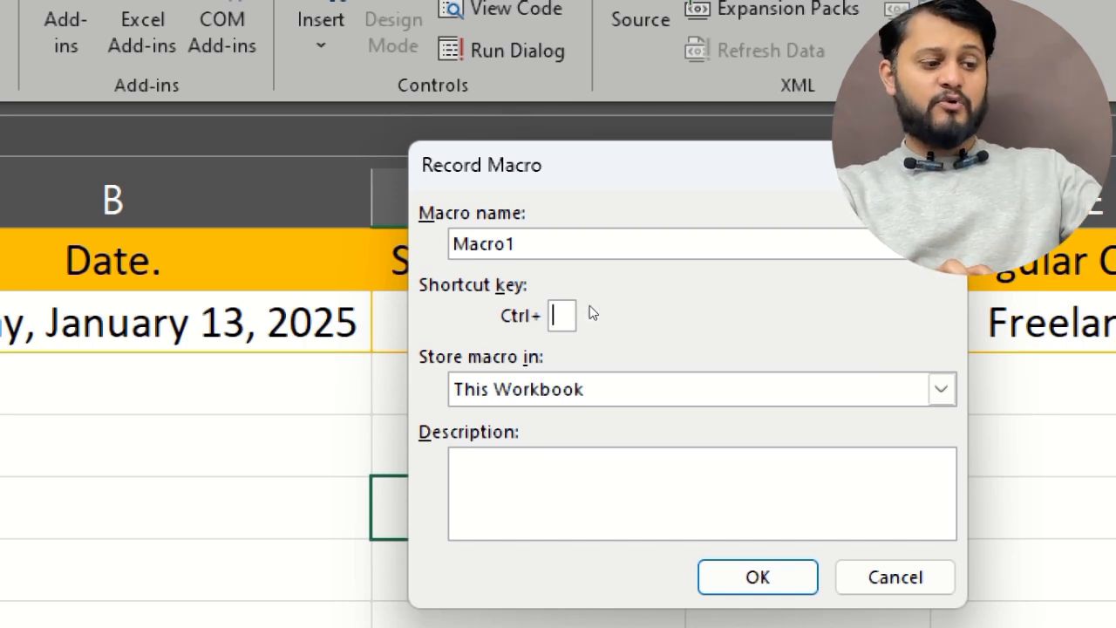
Step: Review the storage locations for Macro1, keep it in This Workbook, and start recording
{"action": "key", "text": "Tab"}
{"action": "key", "text": "alt+Down"}
{"action": "key", "text": "Up"}
{"action": "key", "text": "Up"}
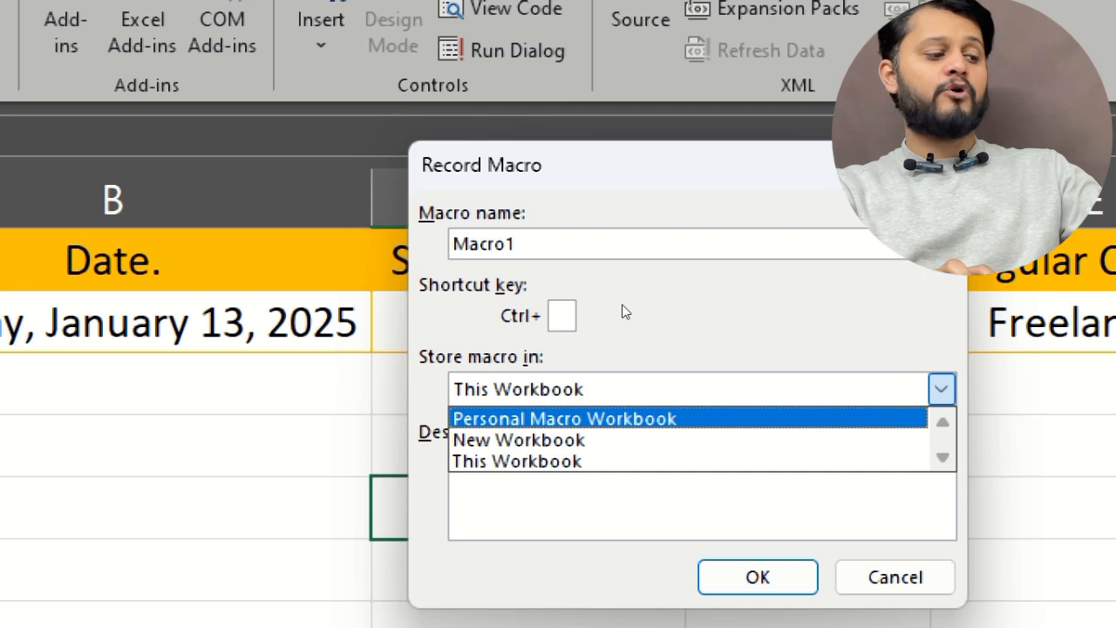
{"action": "key", "text": "Down"}
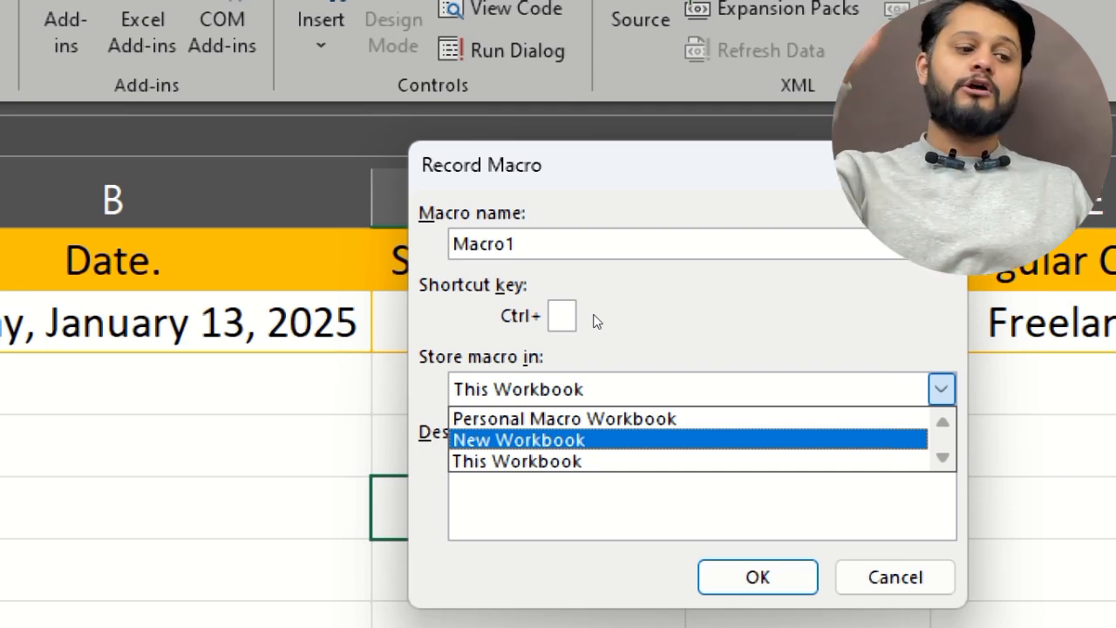
{"action": "key", "text": "Down"}
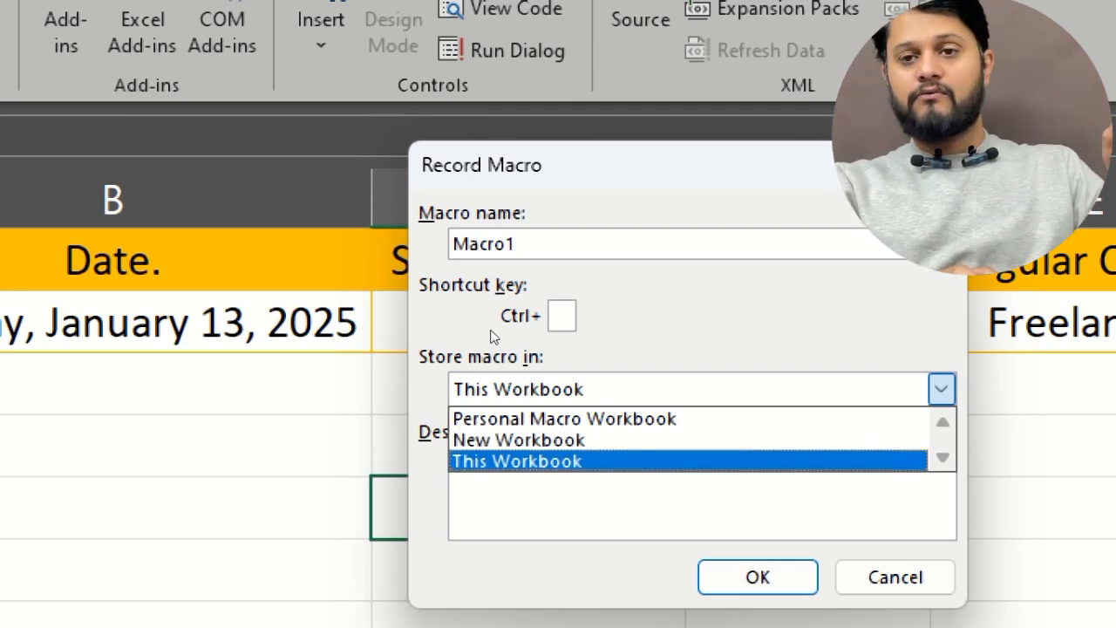
{"action": "key", "text": "Return"}
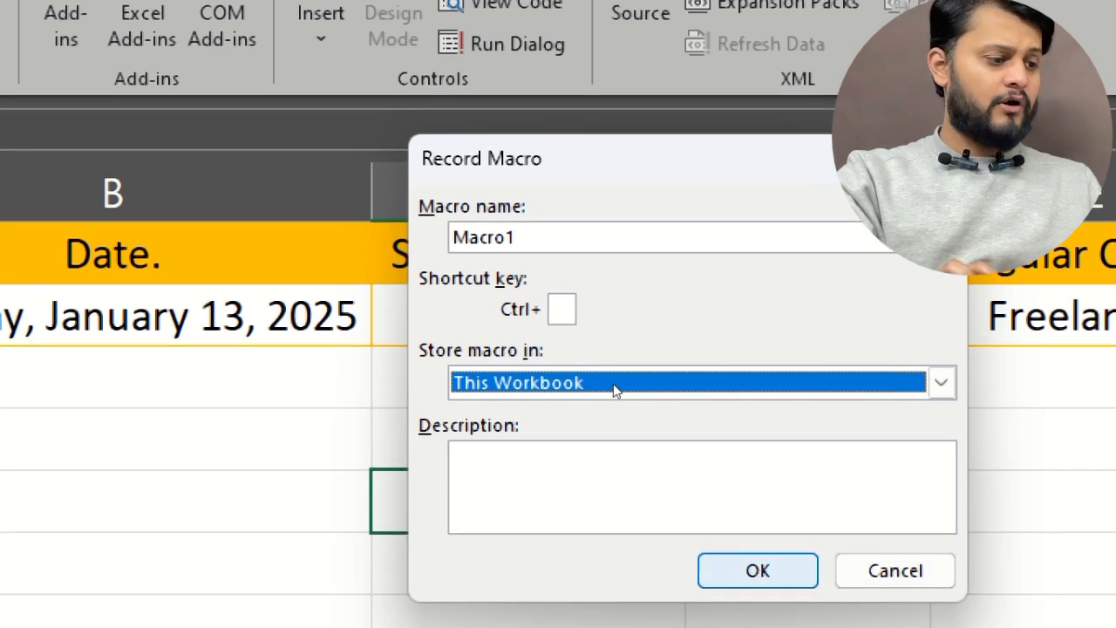
{"action": "key", "text": "Return"}
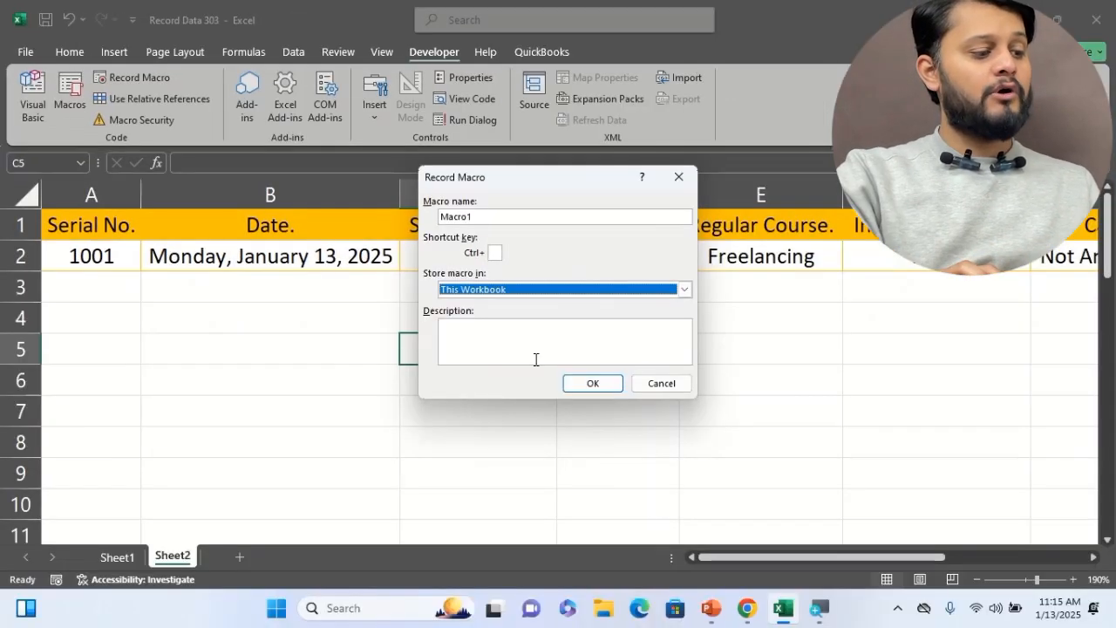
{"action": "left_click", "coordinate": [588, 383]}
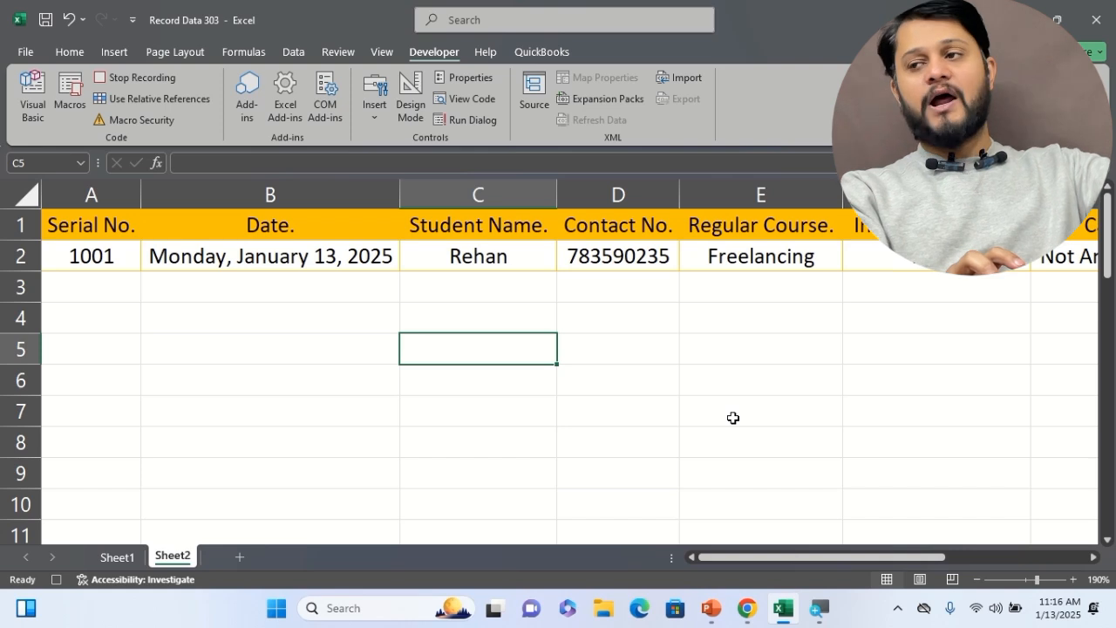
Step: Copy the serial number in C2 of Sheet1, and move from the A1 header down to A2 on Sheet2
{"action": "left_click", "coordinate": [118, 565]}
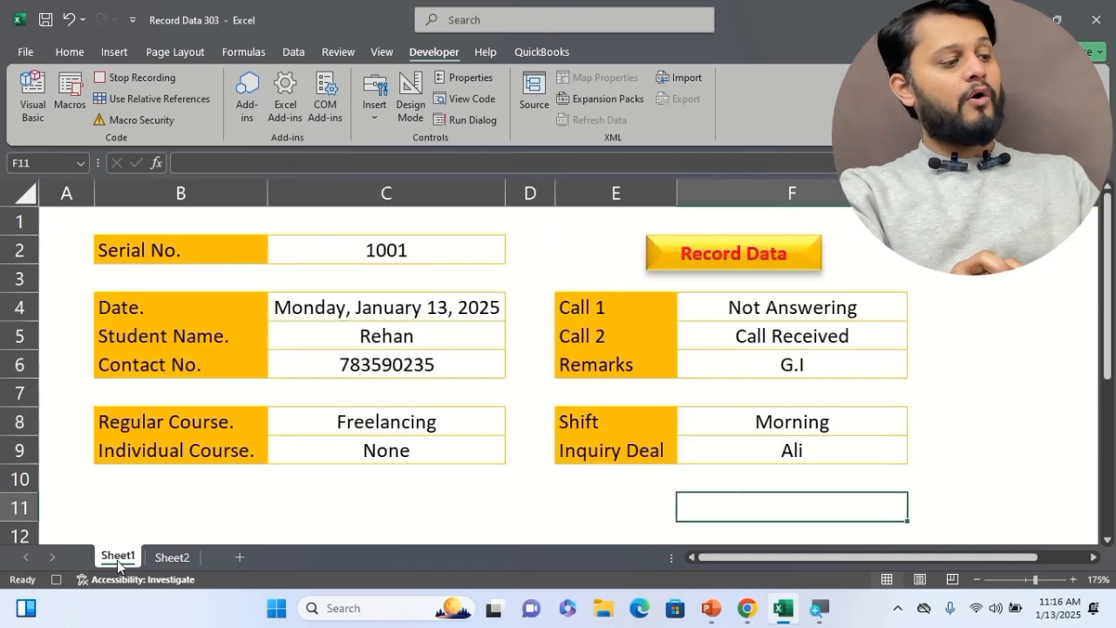
{"action": "left_click", "coordinate": [400, 255]}
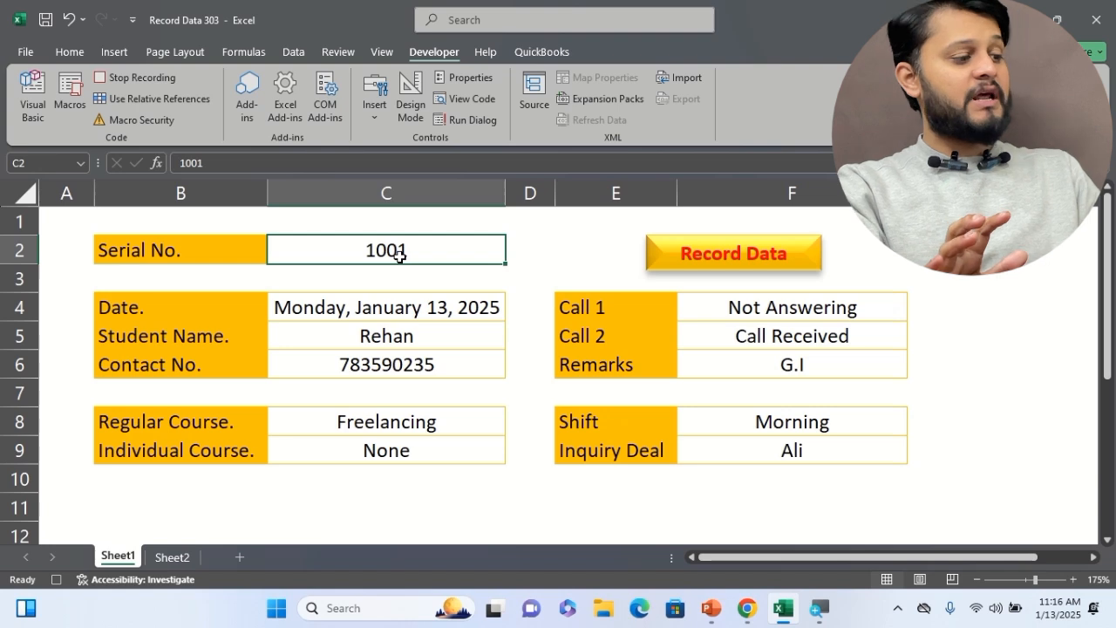
{"action": "key", "text": "ctrl+c"}
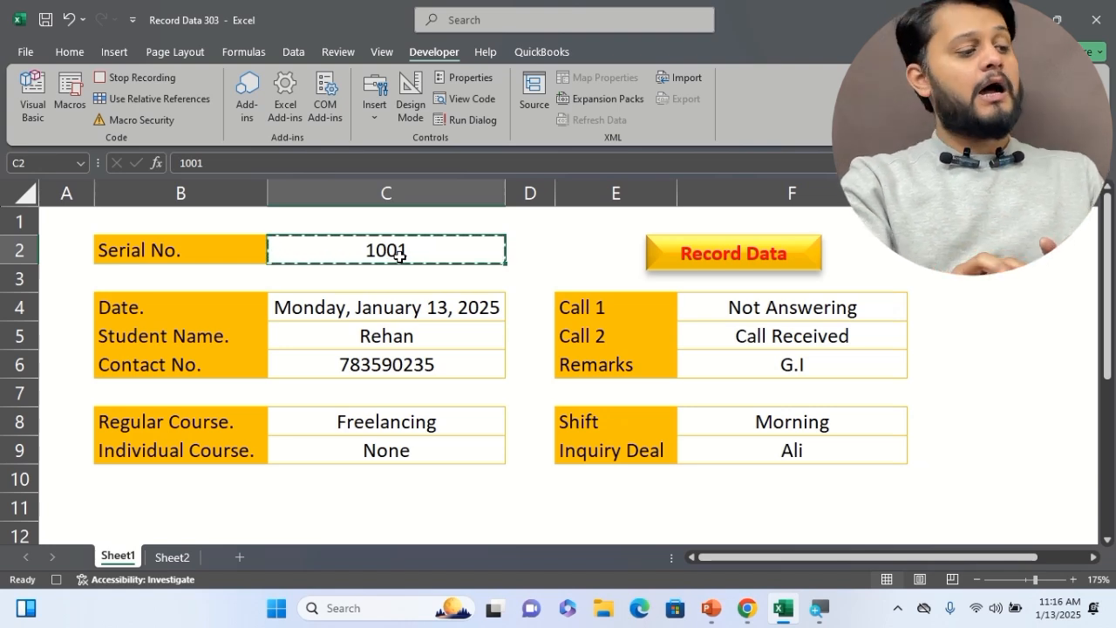
{"action": "left_click", "coordinate": [169, 558]}
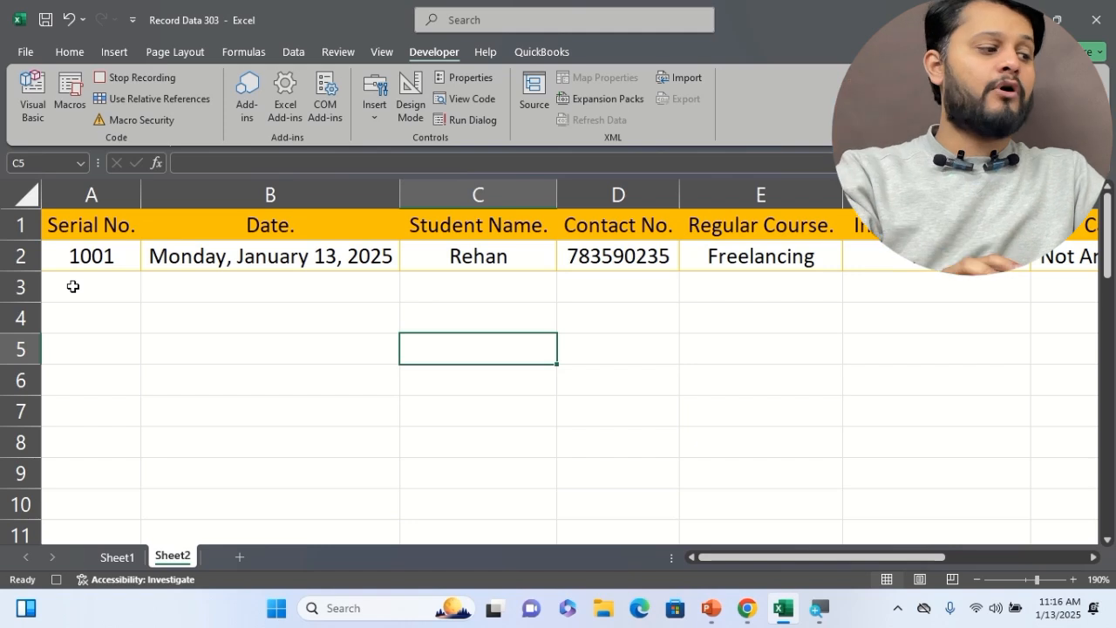
{"action": "left_click", "coordinate": [87, 228]}
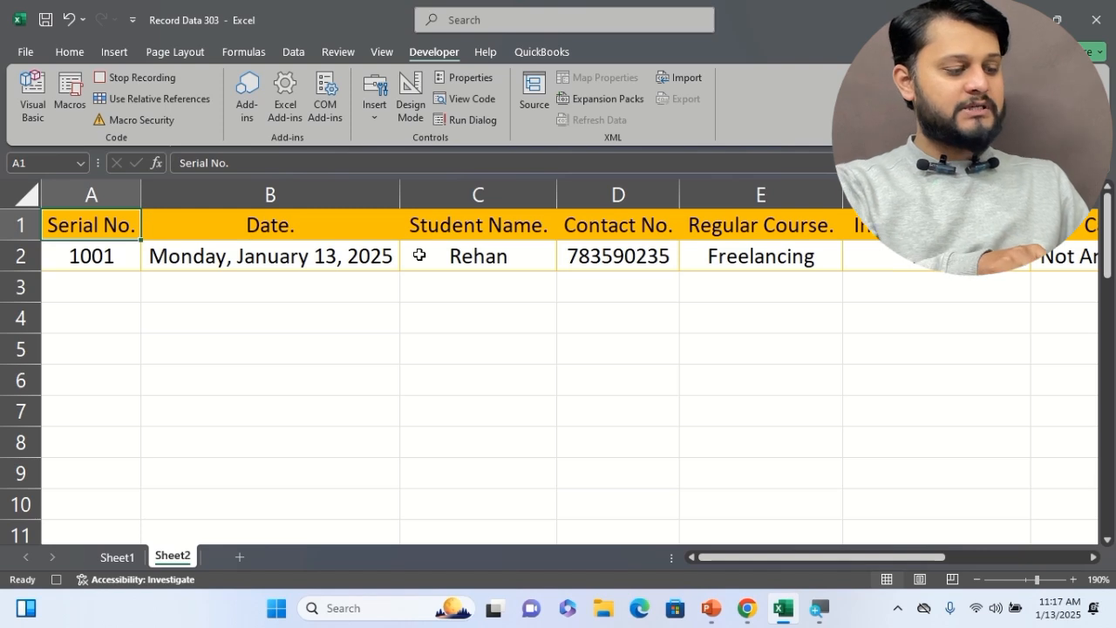
{"action": "key", "text": "Down"}
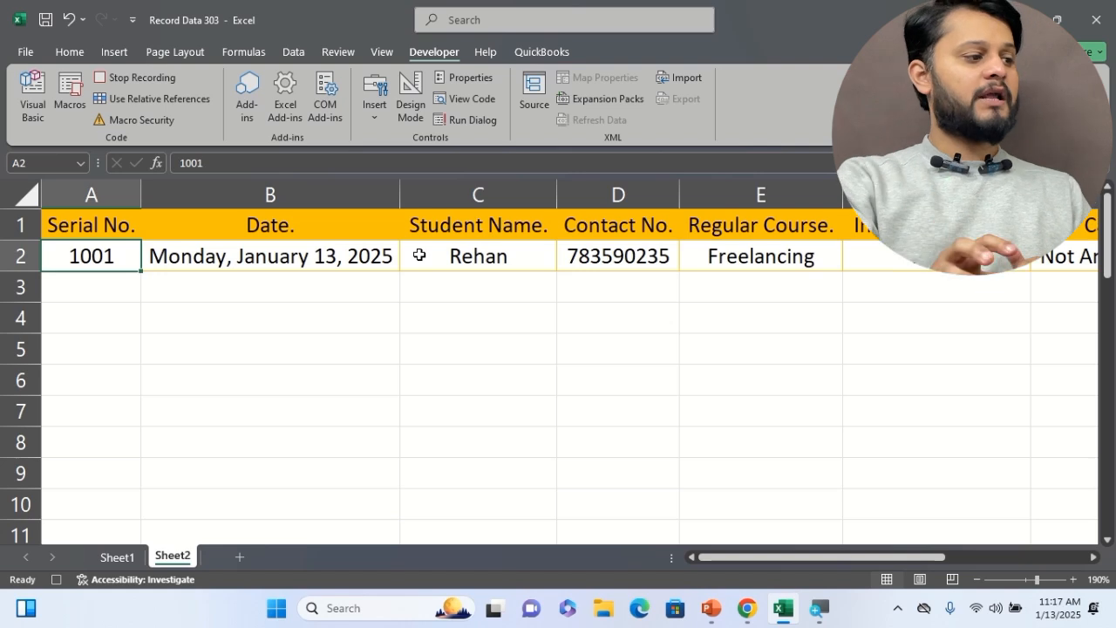
Step: With relative references on, paste the serial number into A3 and move to B3, then switch relative references off
{"action": "left_click", "coordinate": [176, 101]}
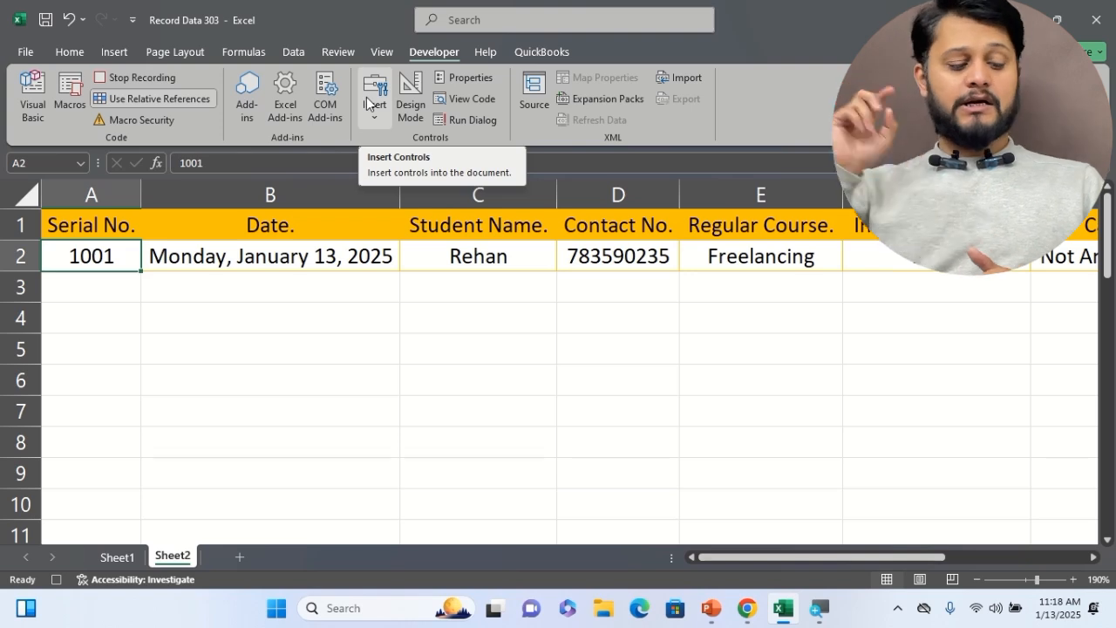
{"action": "key", "text": "Down"}
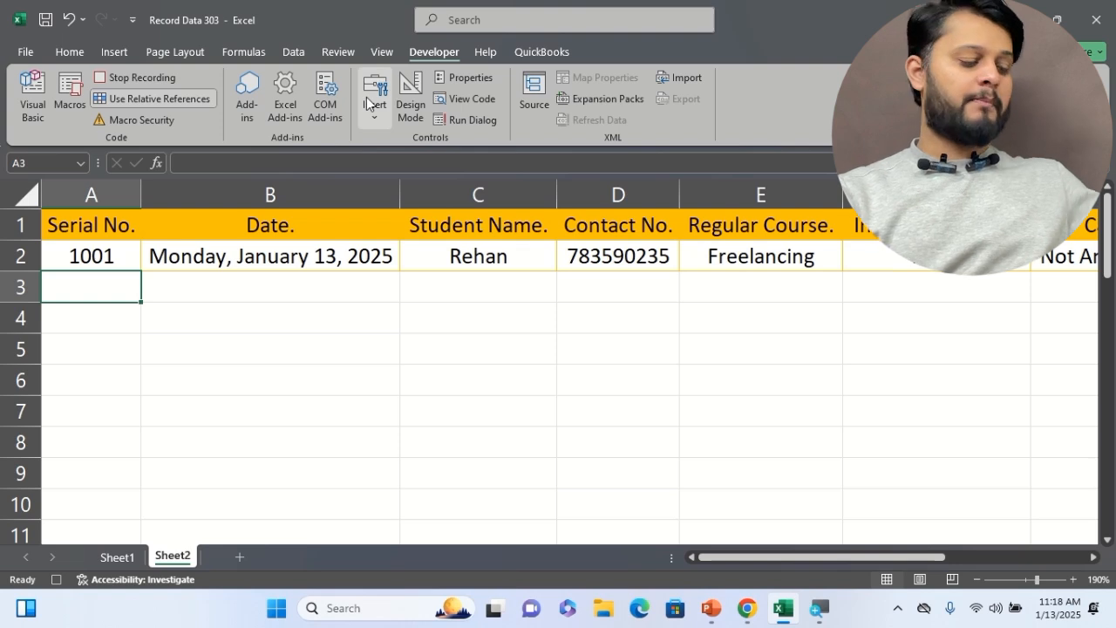
{"action": "key", "text": "ctrl+v"}
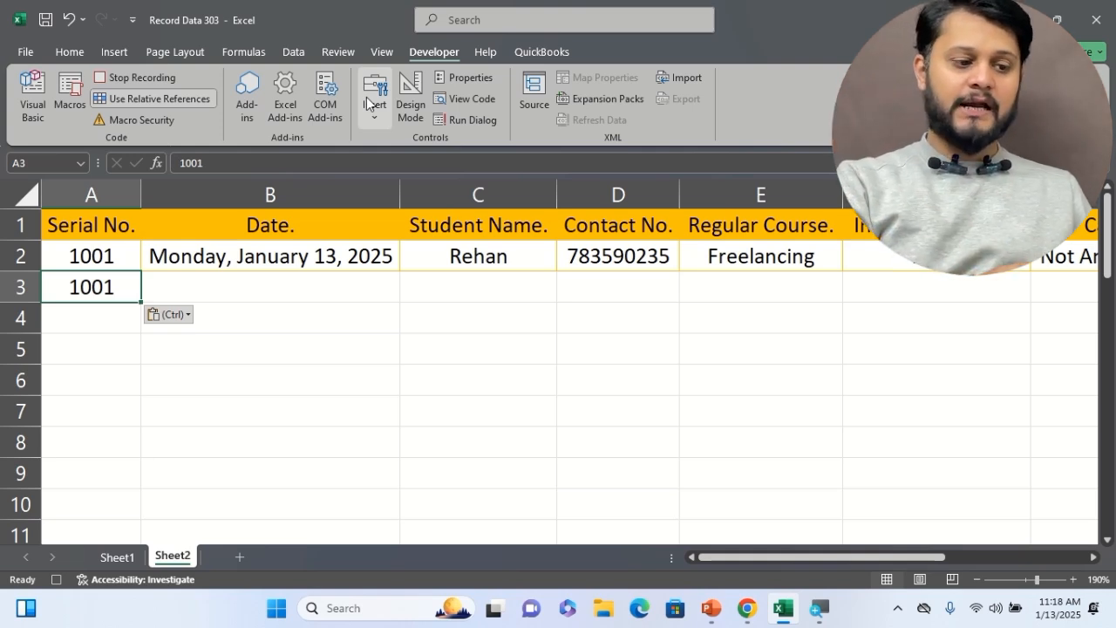
{"action": "key", "text": "Tab"}
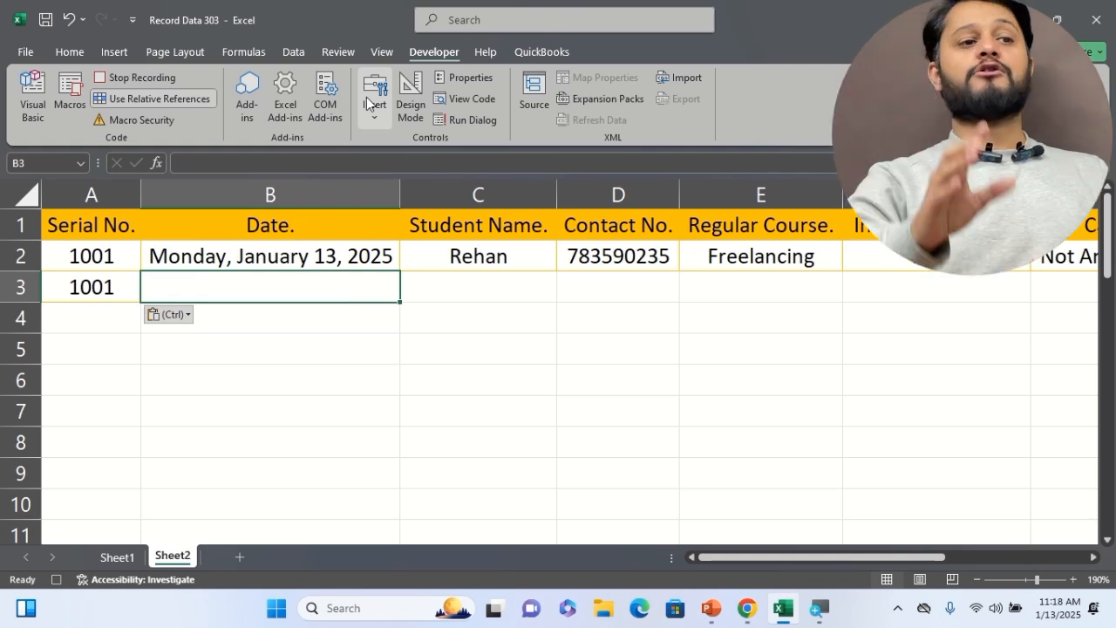
{"action": "left_click", "coordinate": [166, 103]}
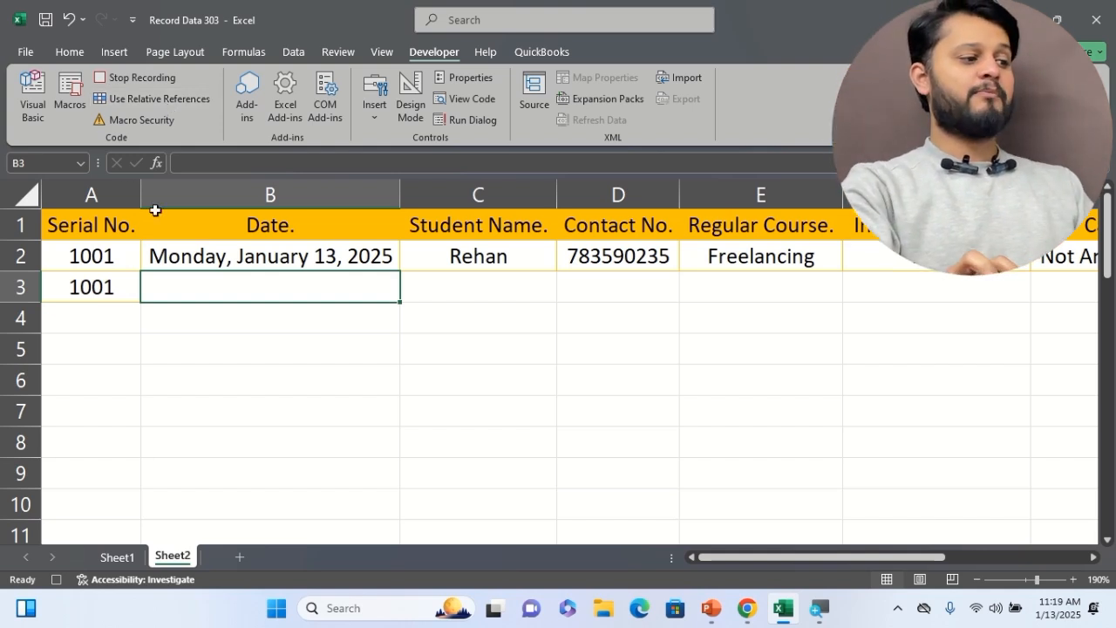
Step: Copy the date from C4 on Sheet1 into B3 of Sheet2, and move to C3 using relative references
{"action": "left_click", "coordinate": [117, 557]}
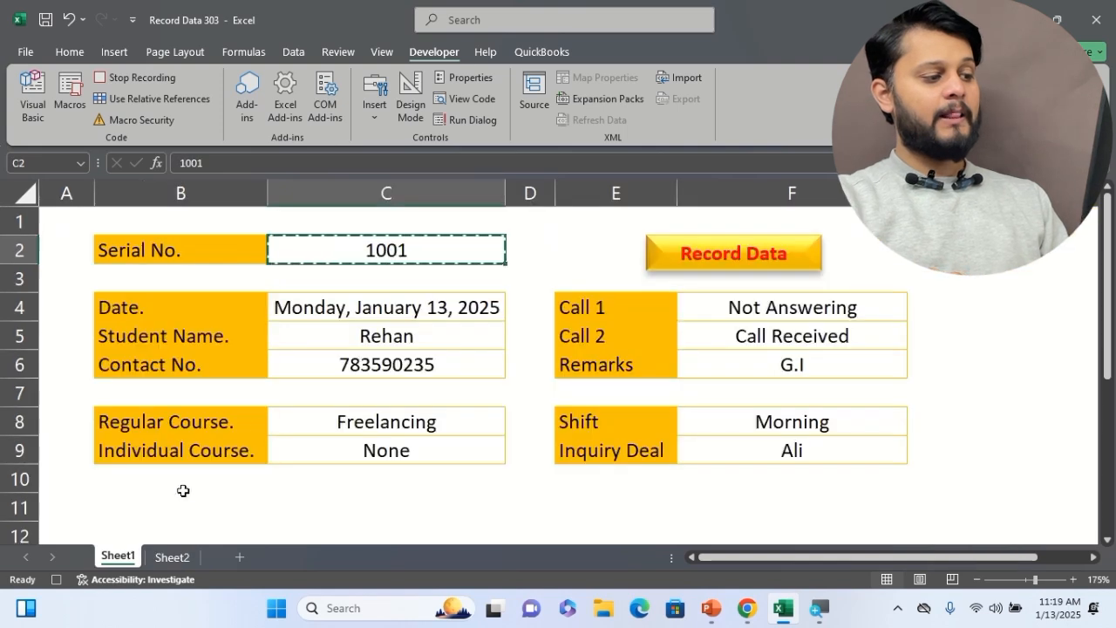
{"action": "left_click", "coordinate": [428, 314]}
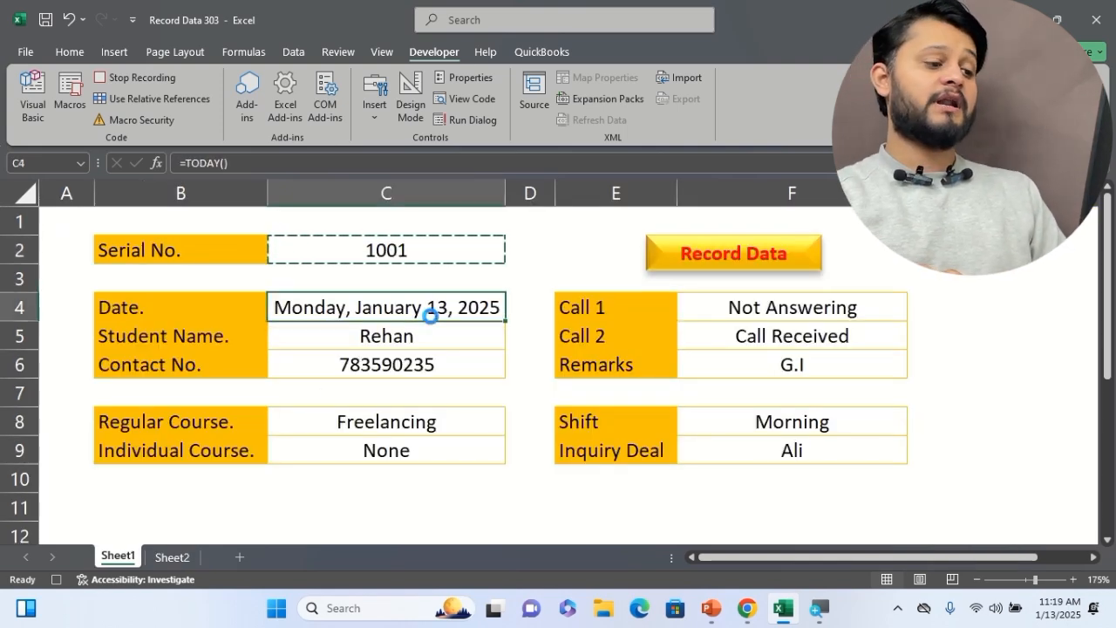
{"action": "key", "text": "ctrl+c"}
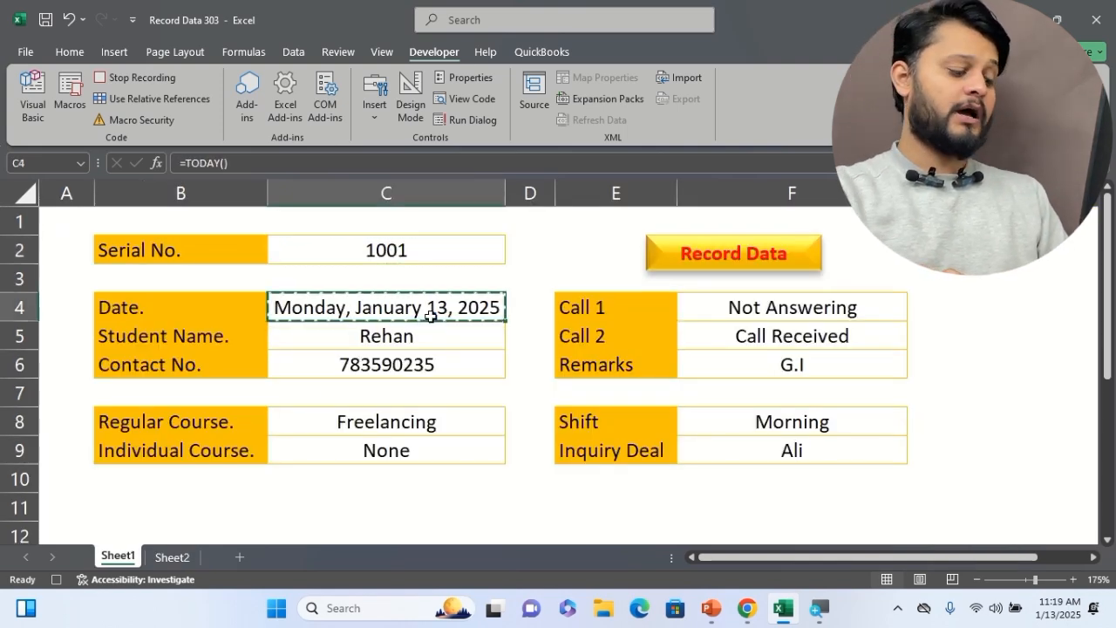
{"action": "left_click", "coordinate": [178, 555]}
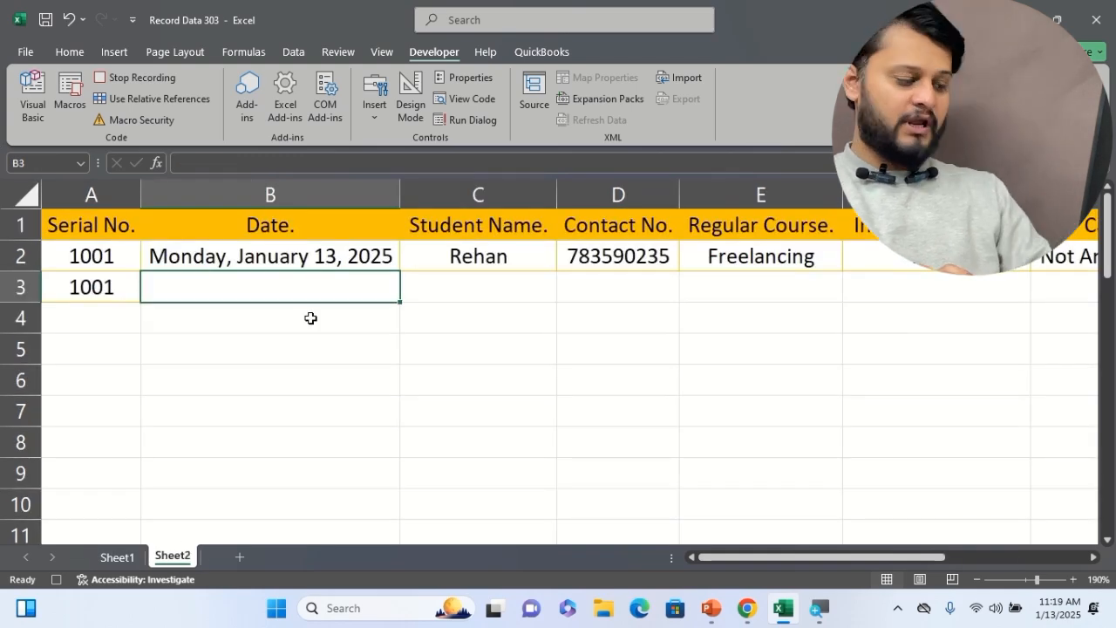
{"action": "key", "text": "ctrl+v"}
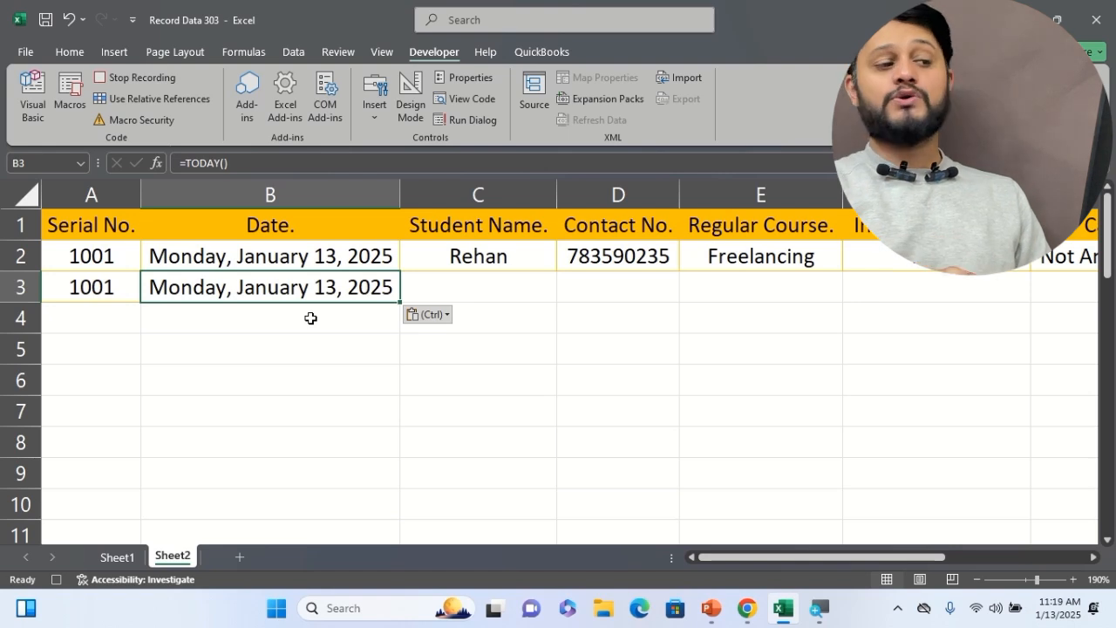
{"action": "left_click", "coordinate": [193, 99]}
{"action": "key", "text": "Right"}
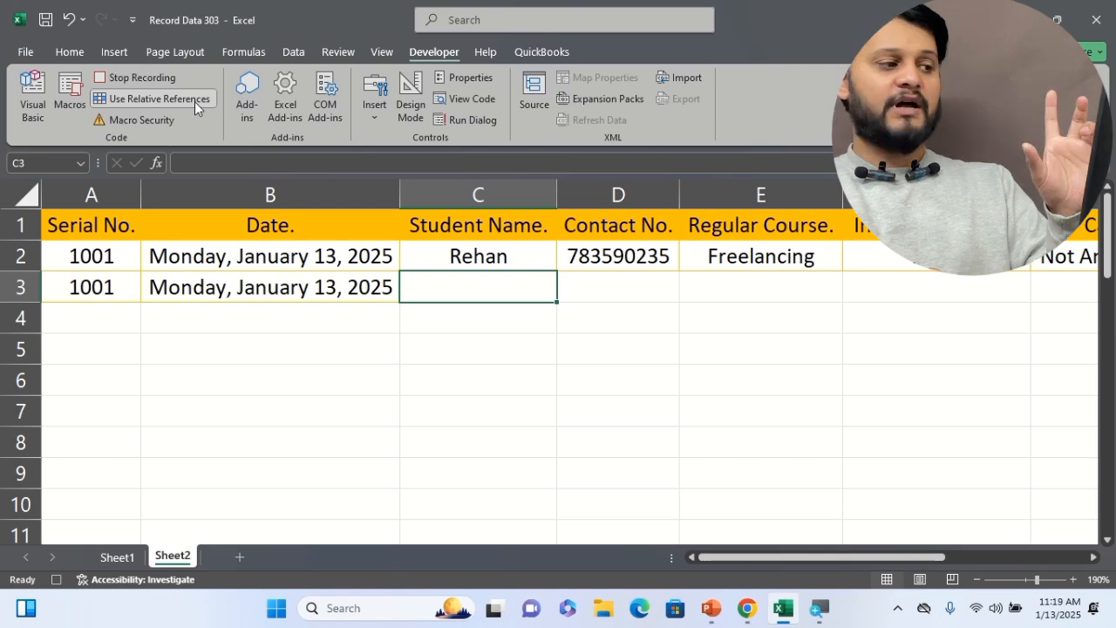
Step: Copy the student name from C5 on Sheet1 into C3 of Sheet2, and move to D3 using relative references
{"action": "left_click", "coordinate": [117, 556]}
{"action": "left_click", "coordinate": [434, 340]}
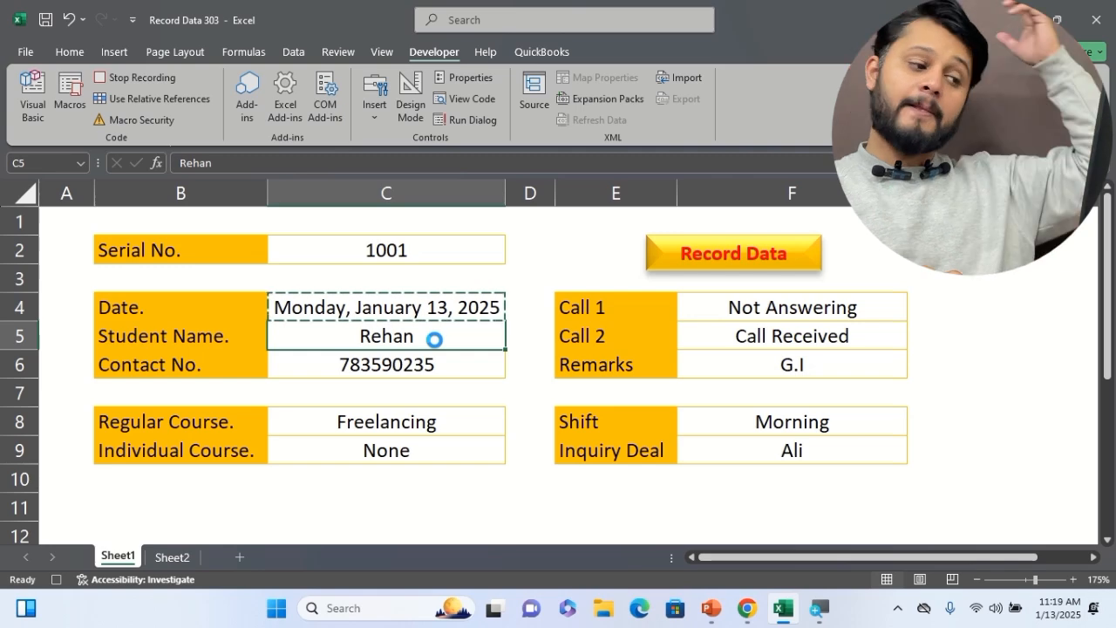
{"action": "key", "text": "ctrl+c"}
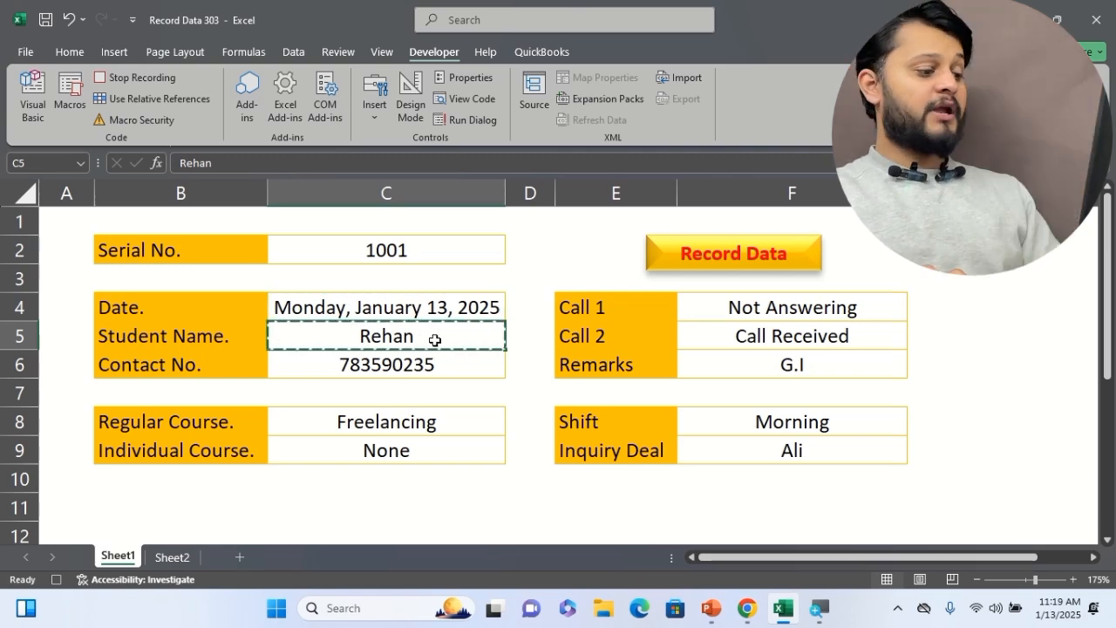
{"action": "left_click", "coordinate": [175, 556]}
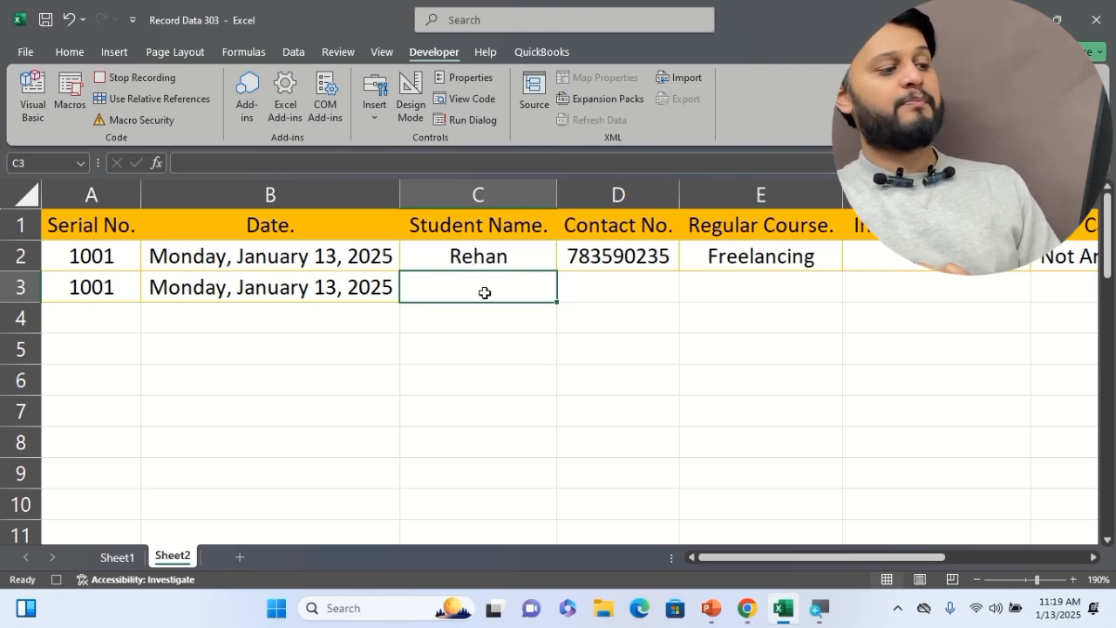
{"action": "key", "text": "ctrl+v"}
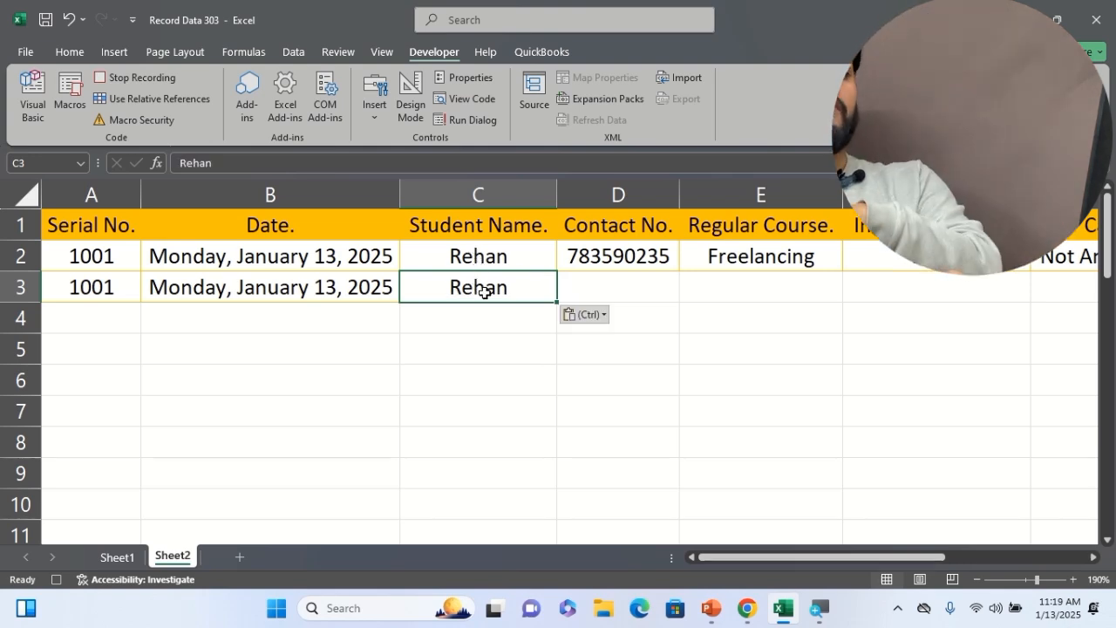
{"action": "left_click", "coordinate": [181, 100]}
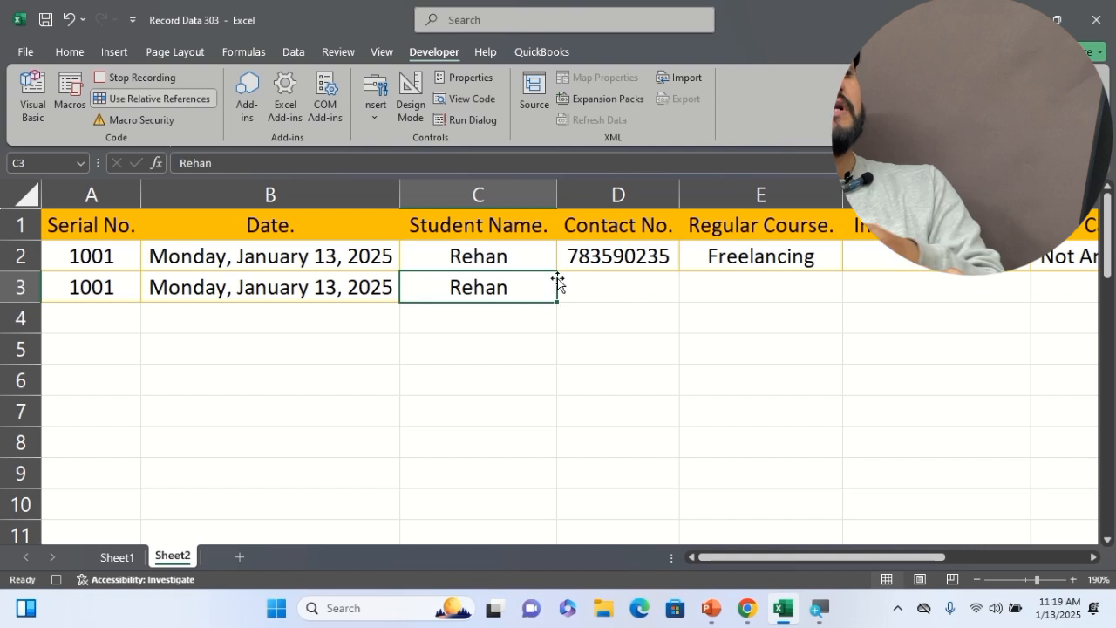
{"action": "key", "text": "Right"}
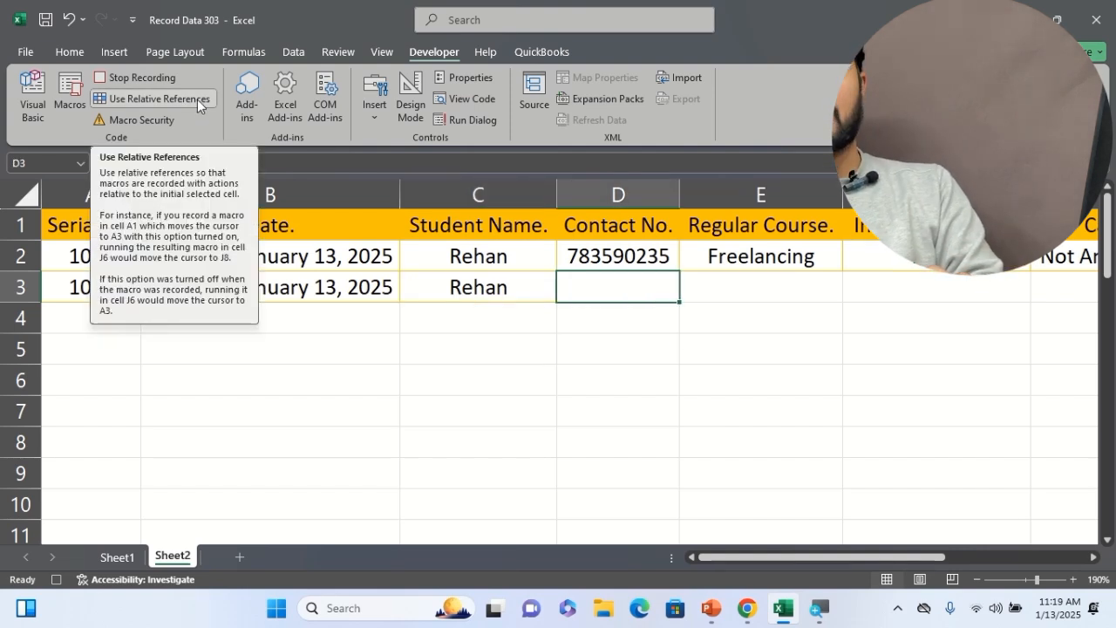
Step: Copy the contact number from C6 on Sheet1 into D3 of Sheet2, and move to E3 using relative references
{"action": "left_click", "coordinate": [115, 557]}
{"action": "left_click", "coordinate": [417, 370]}
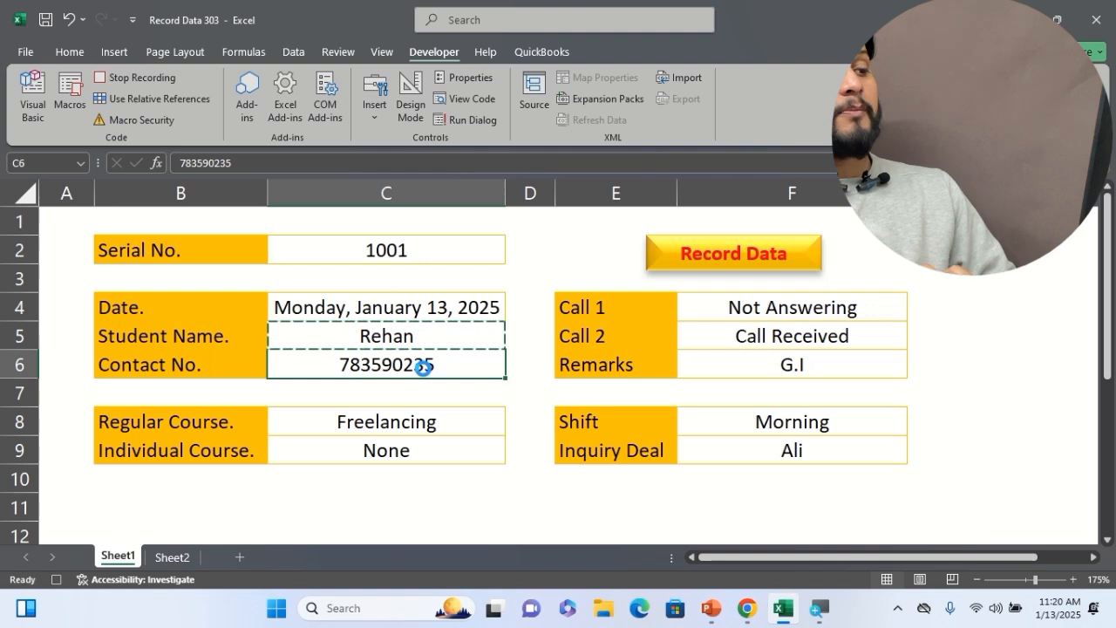
{"action": "key", "text": "ctrl+c"}
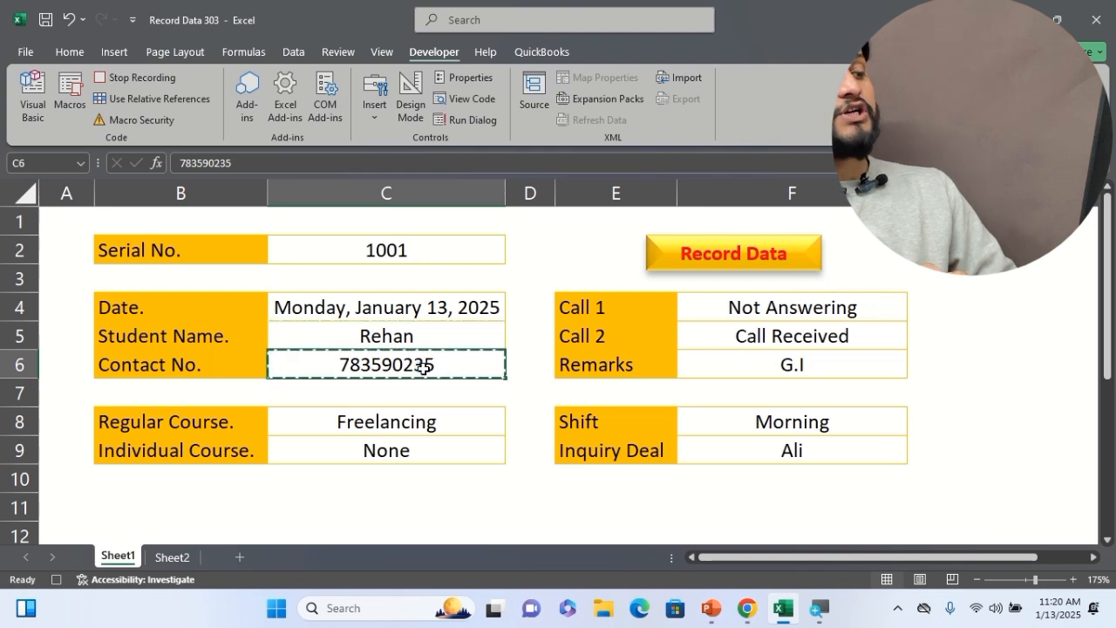
{"action": "left_click", "coordinate": [172, 557]}
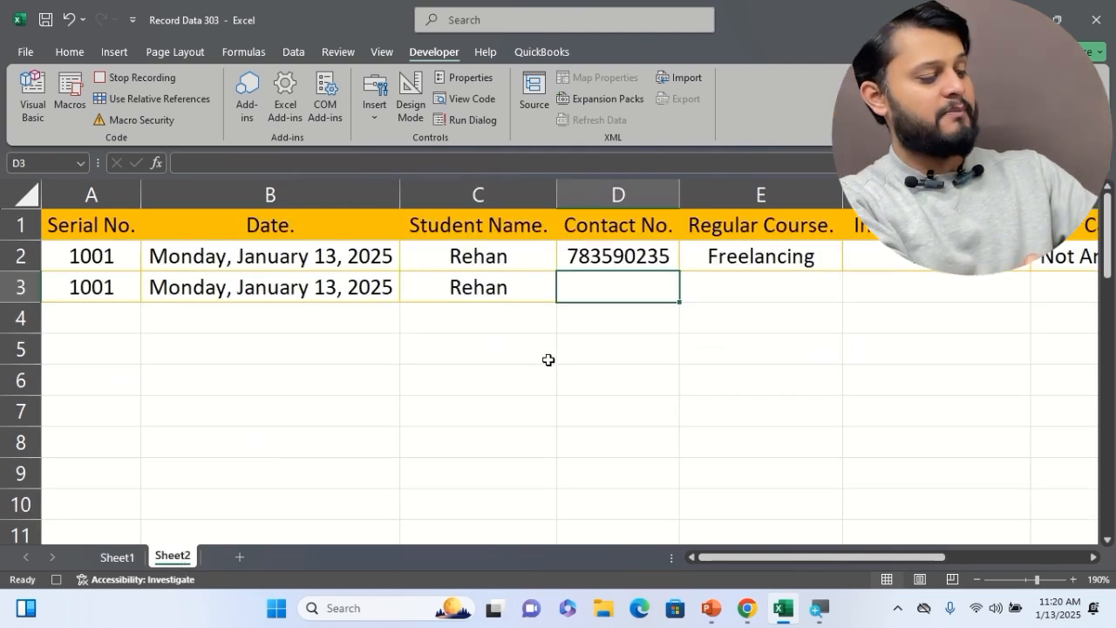
{"action": "key", "text": "ctrl+v"}
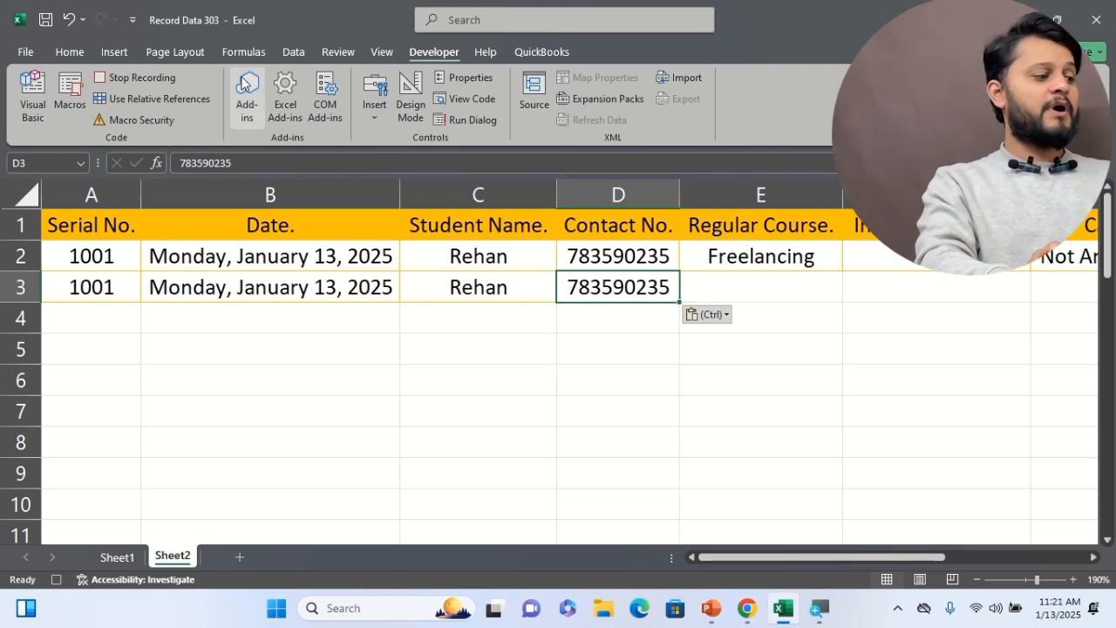
{"action": "left_click", "coordinate": [183, 98]}
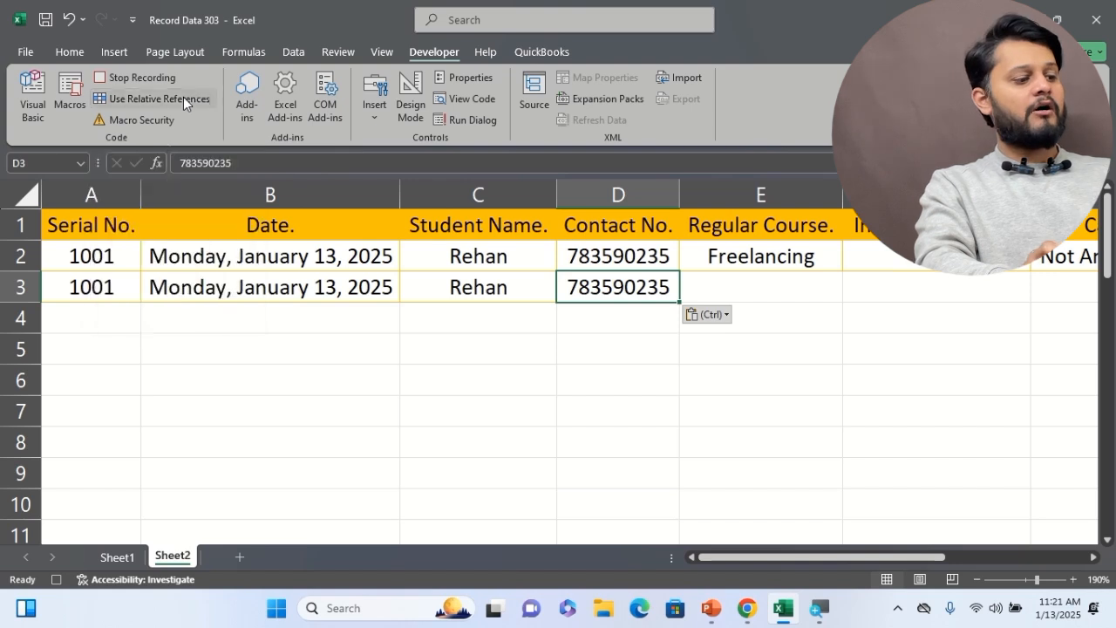
{"action": "key", "text": "Right"}
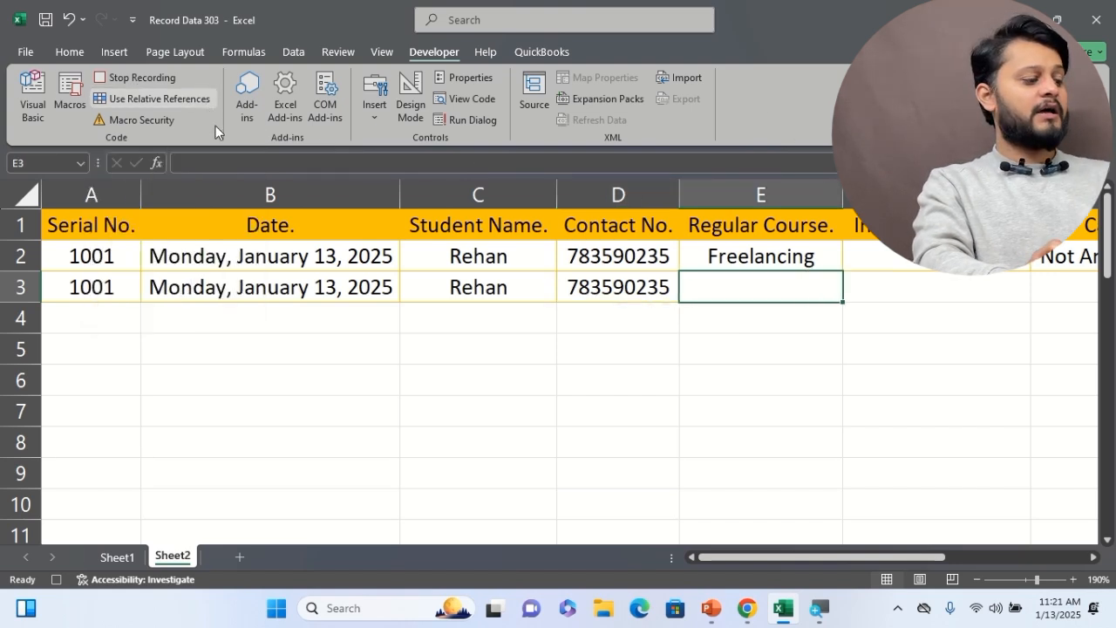
Step: Copy the regular course from C8 on Sheet1 and paste it into E3 of Sheet2 as values only with Paste Special
{"action": "left_click", "coordinate": [118, 558]}
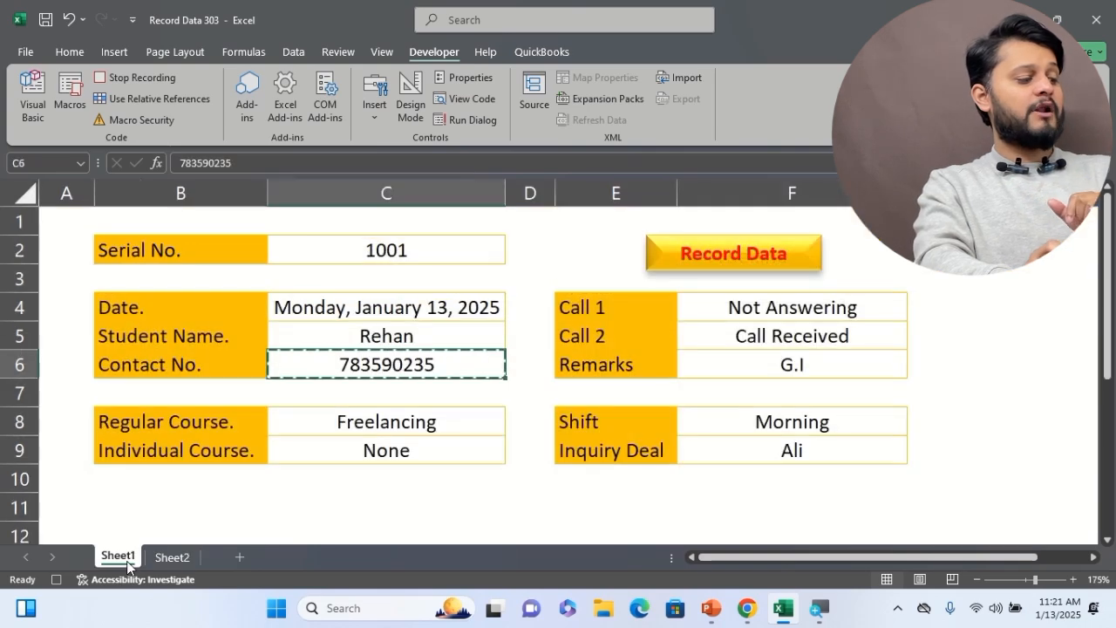
{"action": "left_click", "coordinate": [454, 428]}
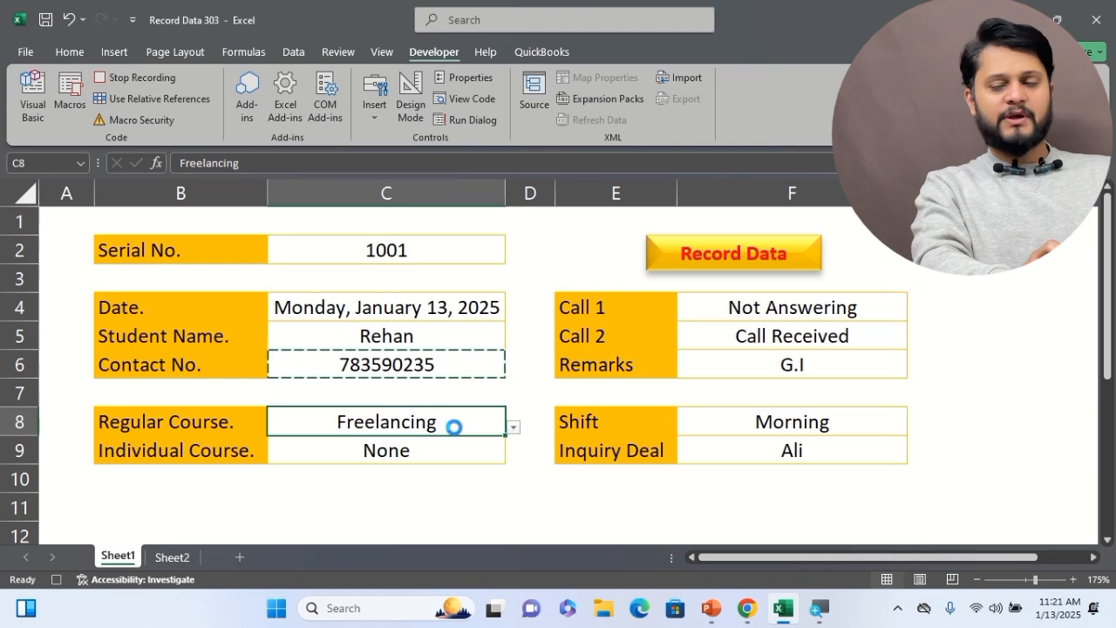
{"action": "key", "text": "ctrl+c"}
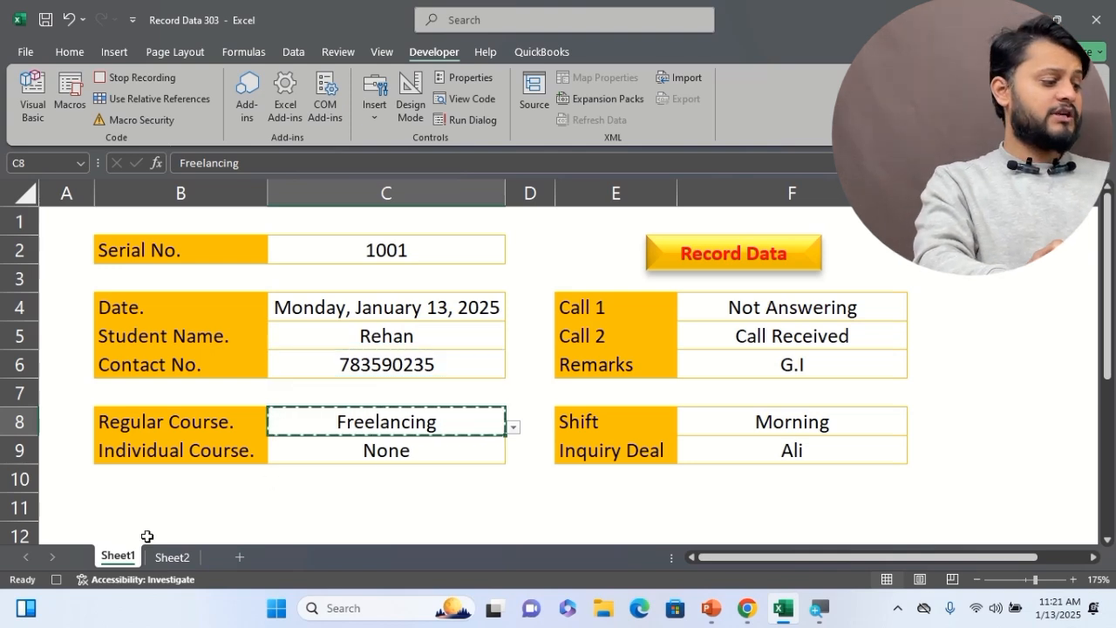
{"action": "left_click", "coordinate": [172, 557]}
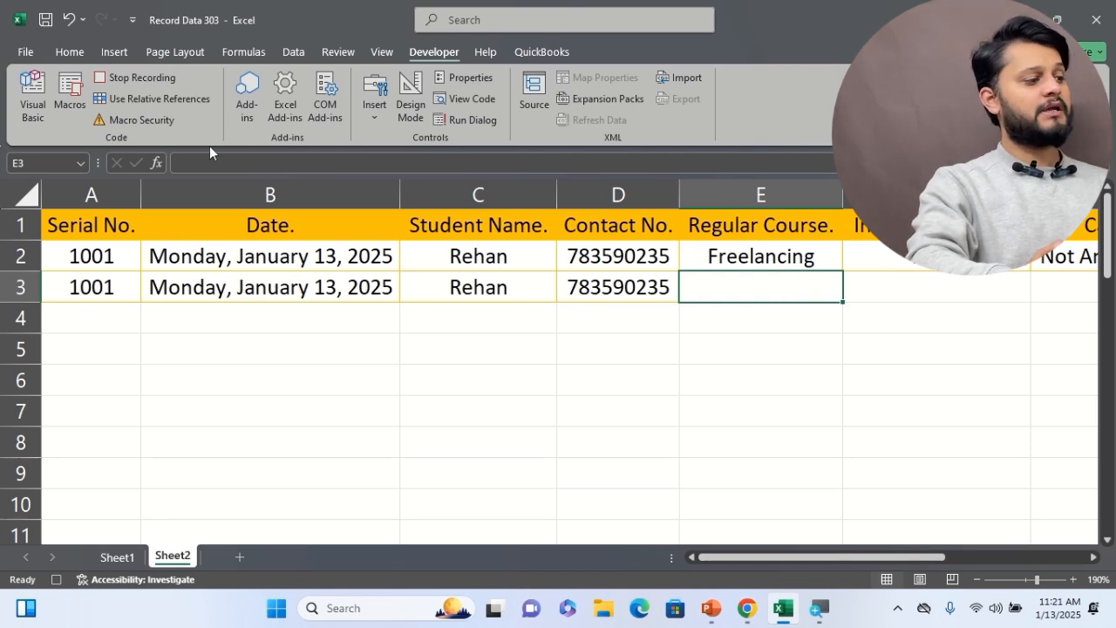
{"action": "left_click", "coordinate": [62, 53]}
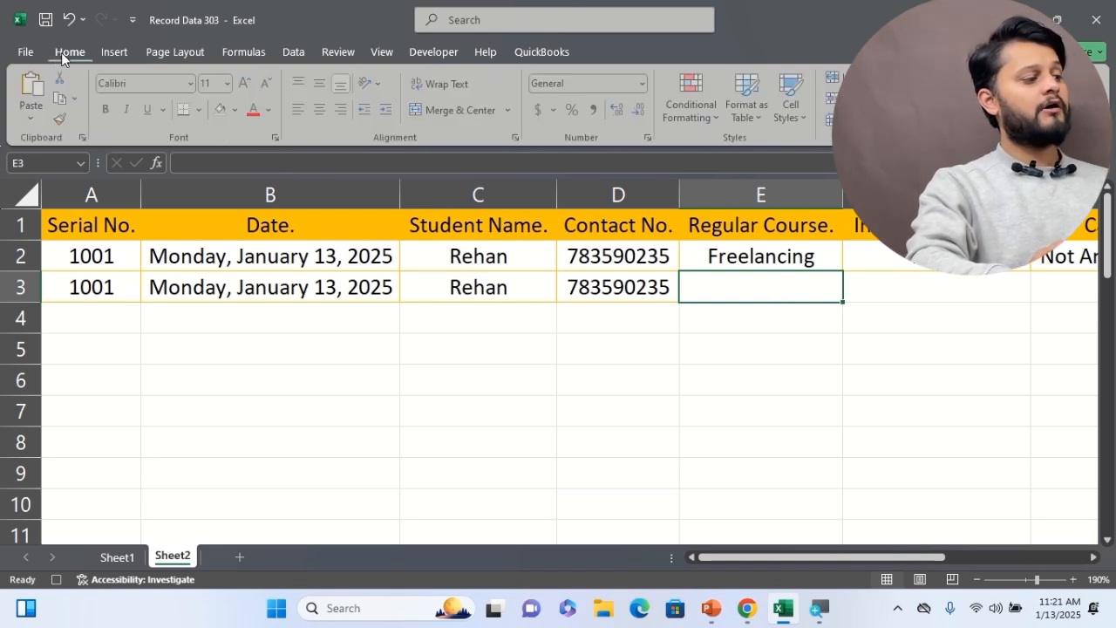
{"action": "left_click", "coordinate": [34, 119]}
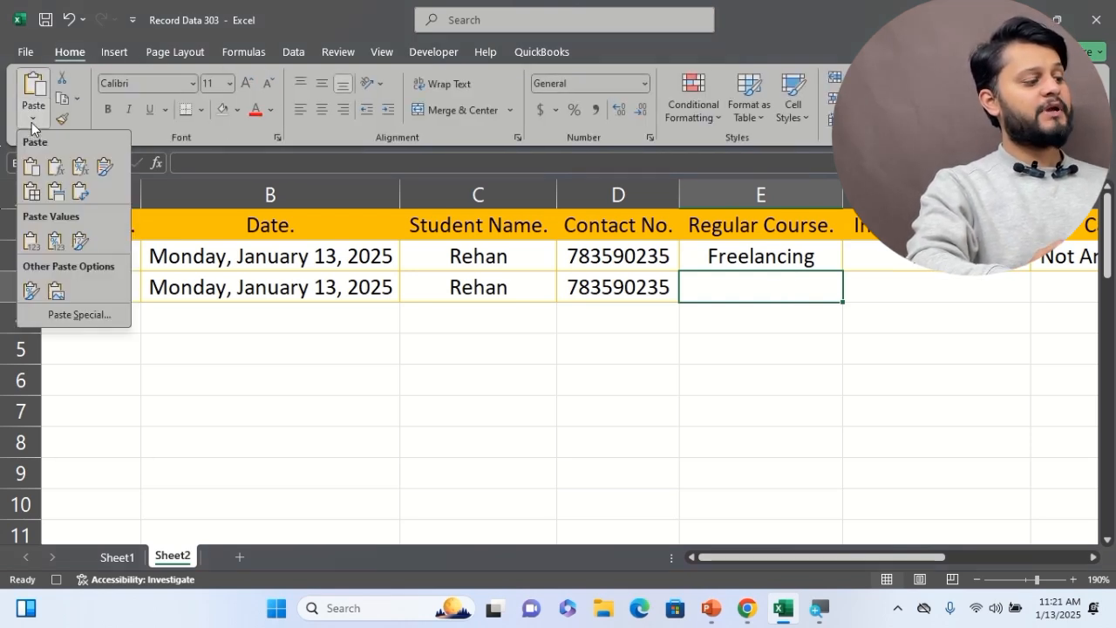
{"action": "left_click", "coordinate": [70, 314]}
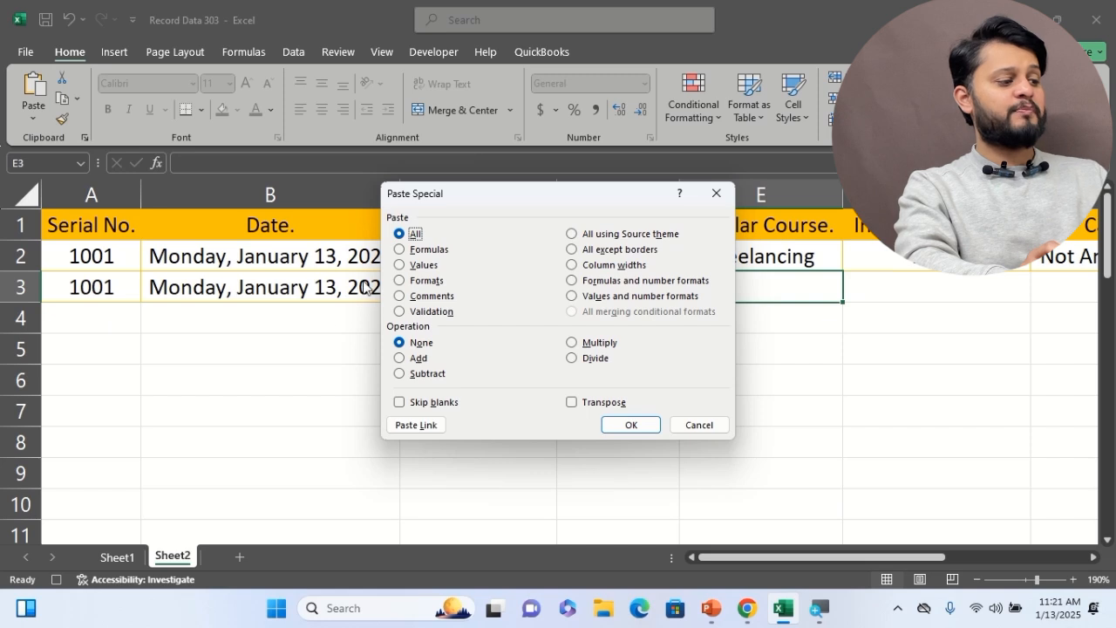
{"action": "left_click", "coordinate": [422, 266]}
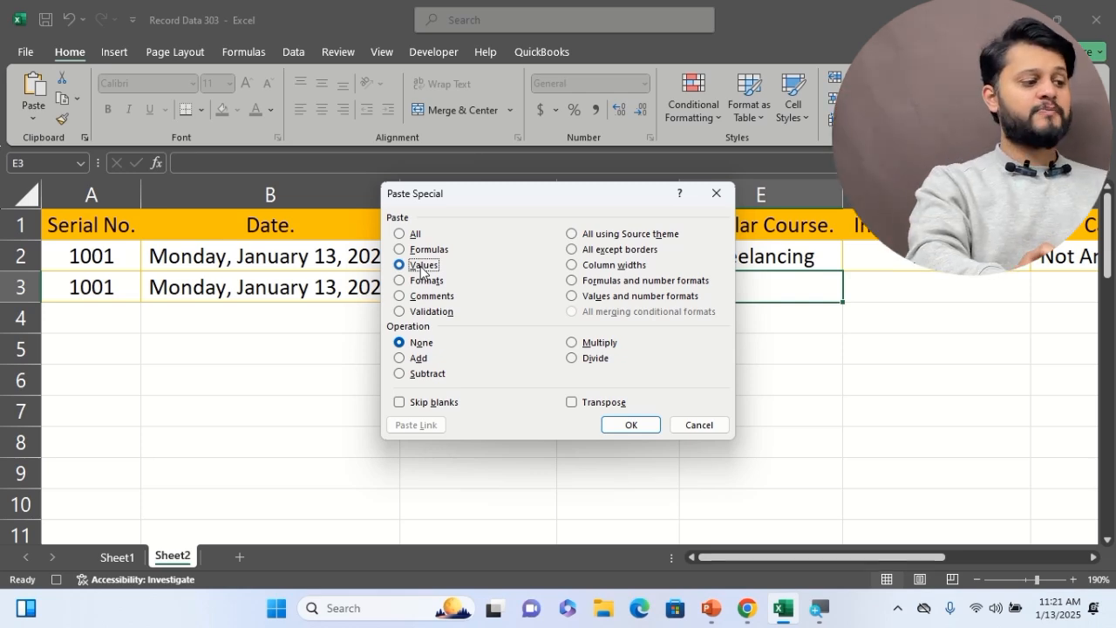
{"action": "left_click", "coordinate": [628, 425]}
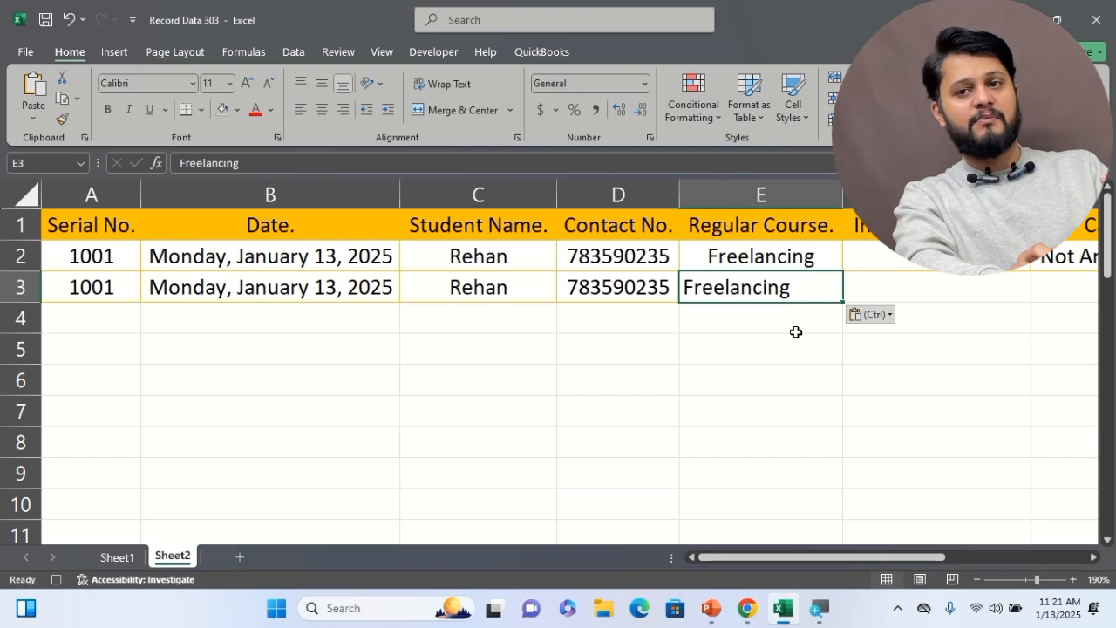
Step: Center the E3 entry horizontally and vertically, and apply all borders to the cell in orange
{"action": "left_click", "coordinate": [323, 109]}
{"action": "left_click", "coordinate": [323, 84]}
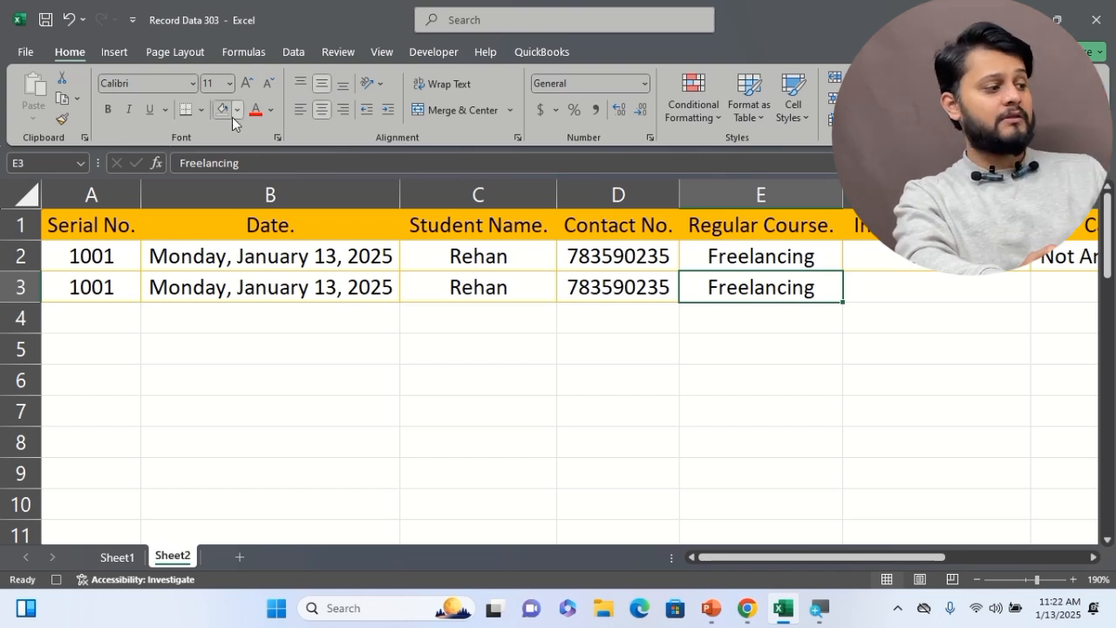
{"action": "left_click", "coordinate": [206, 109]}
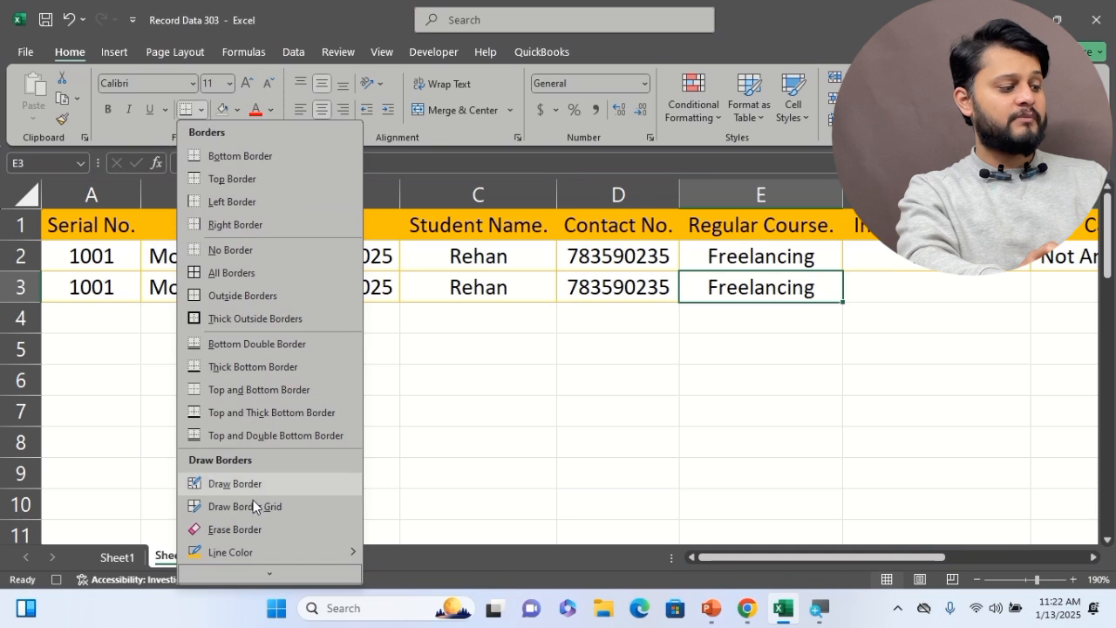
{"action": "mouse_move", "coordinate": [262, 552]}
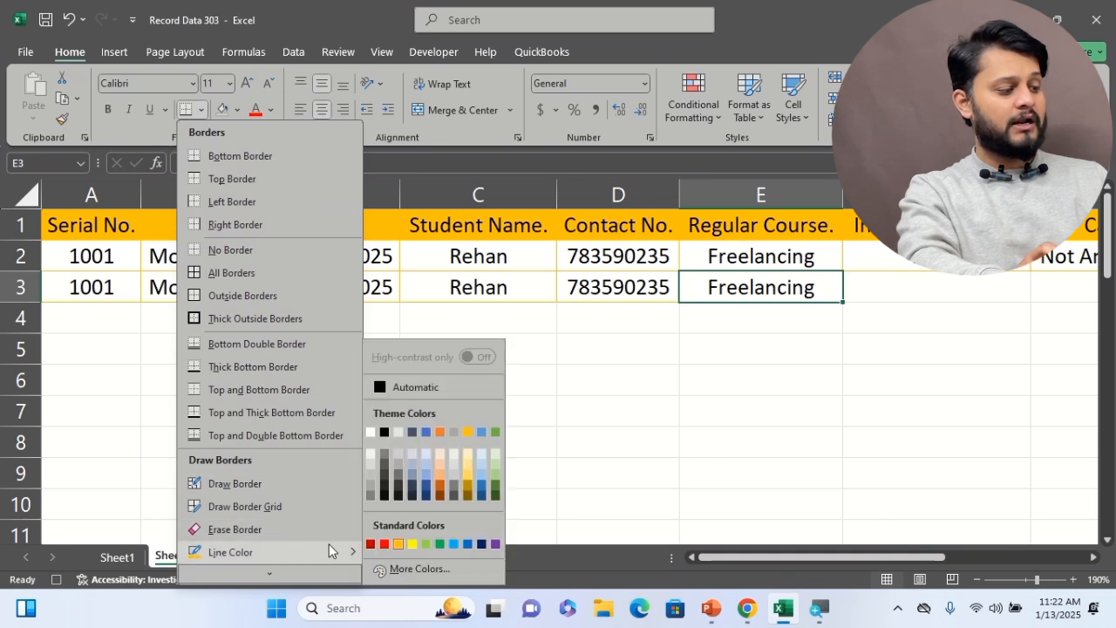
{"action": "left_click", "coordinate": [395, 544]}
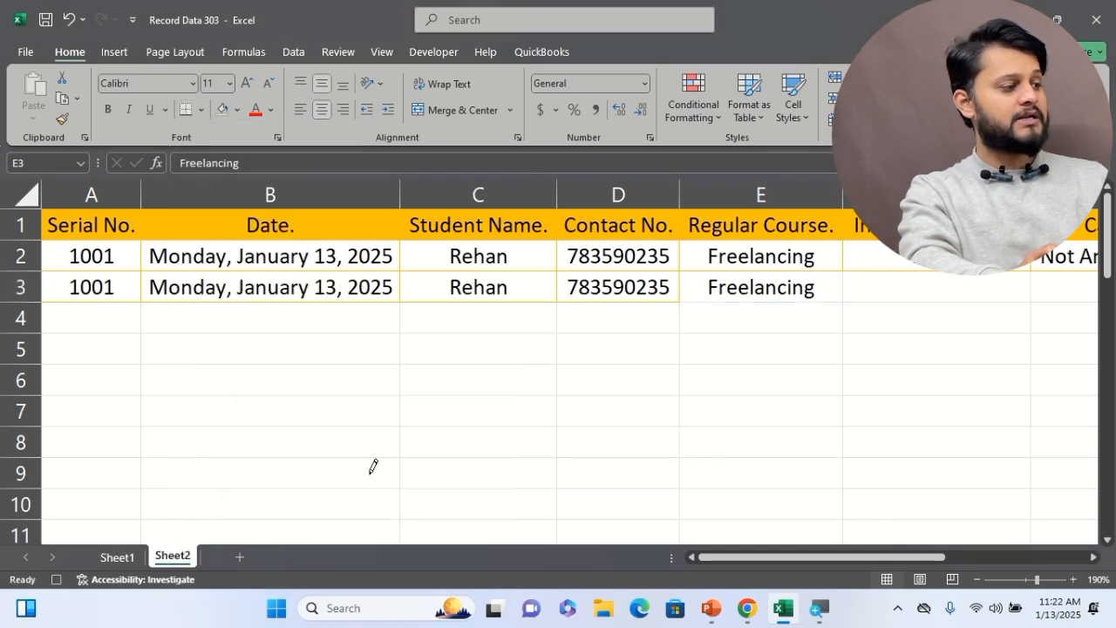
{"action": "left_click", "coordinate": [203, 108]}
{"action": "left_click", "coordinate": [229, 273]}
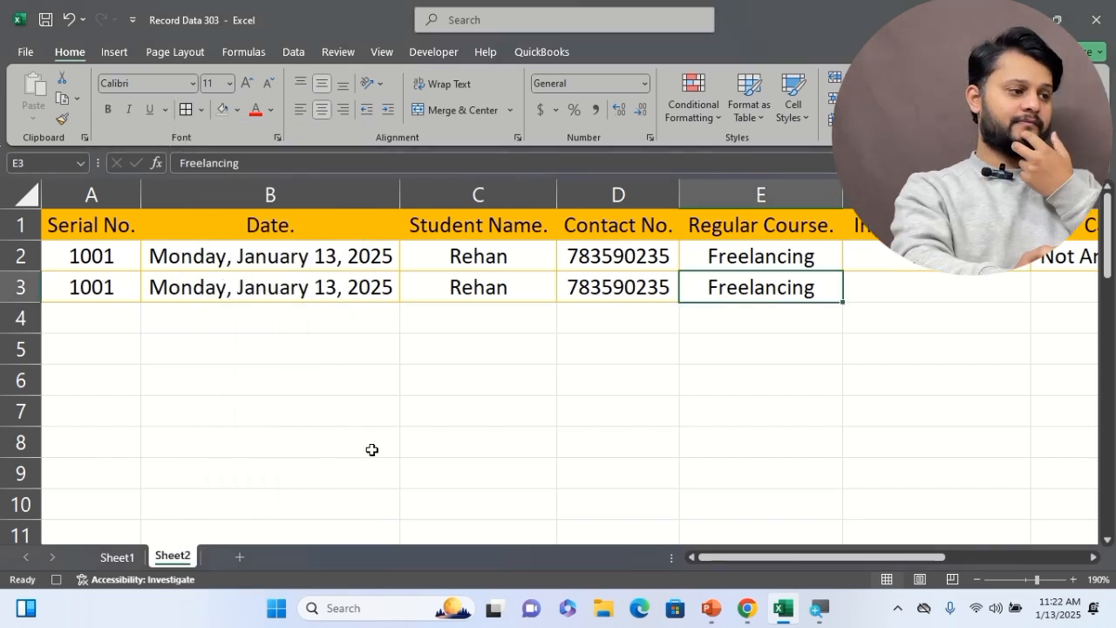
Step: Move from E3 to F3 on Sheet2 using relative references
{"action": "left_click", "coordinate": [422, 54]}
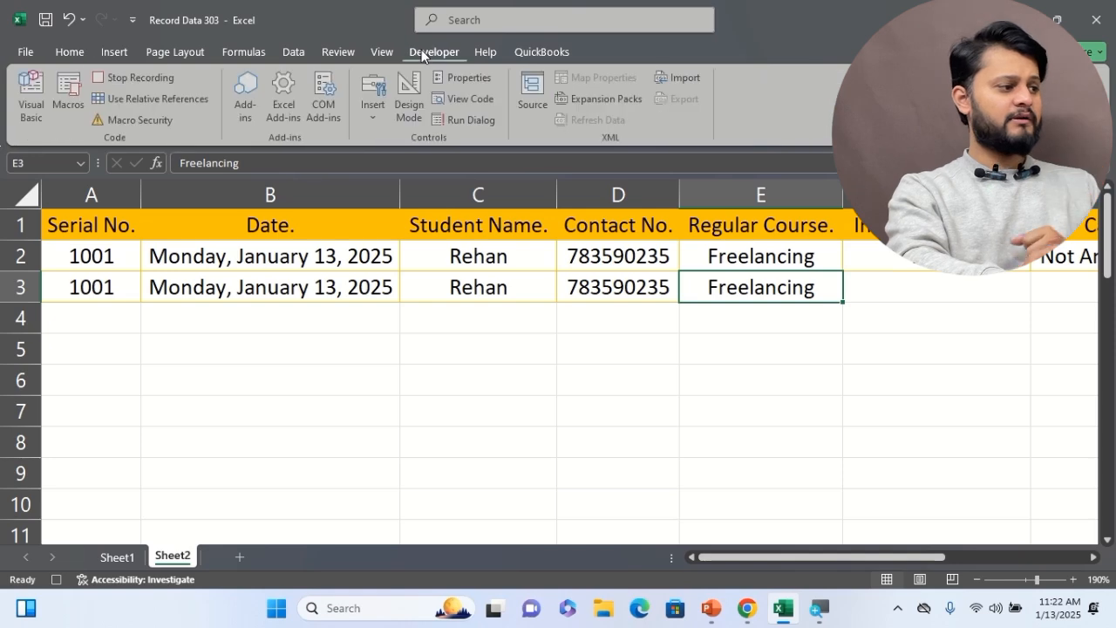
{"action": "left_click", "coordinate": [150, 99]}
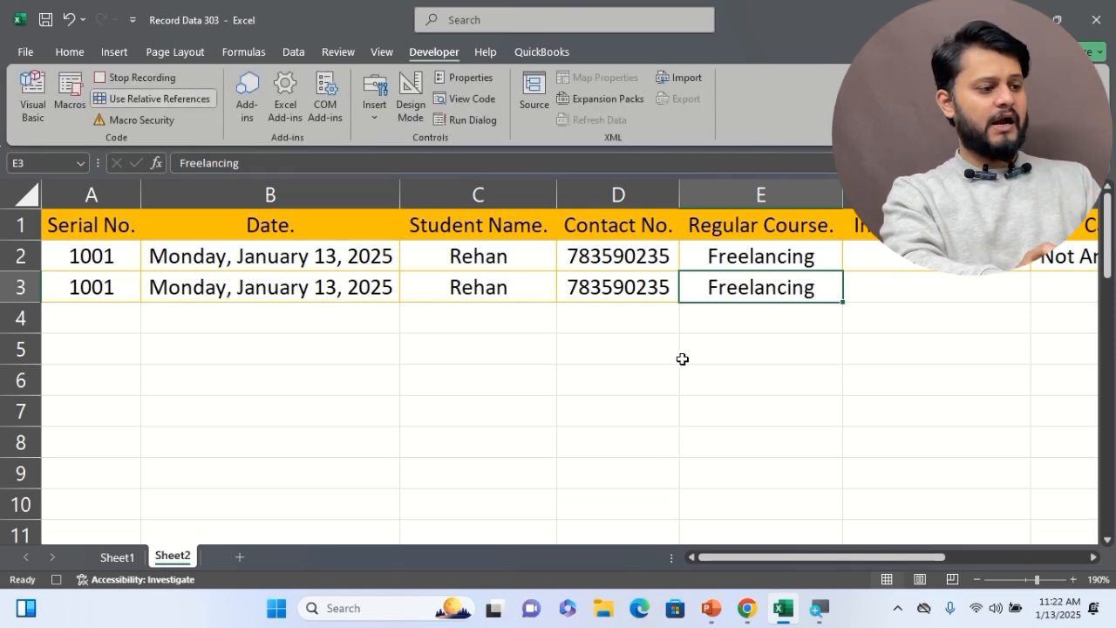
{"action": "key", "text": "Tab"}
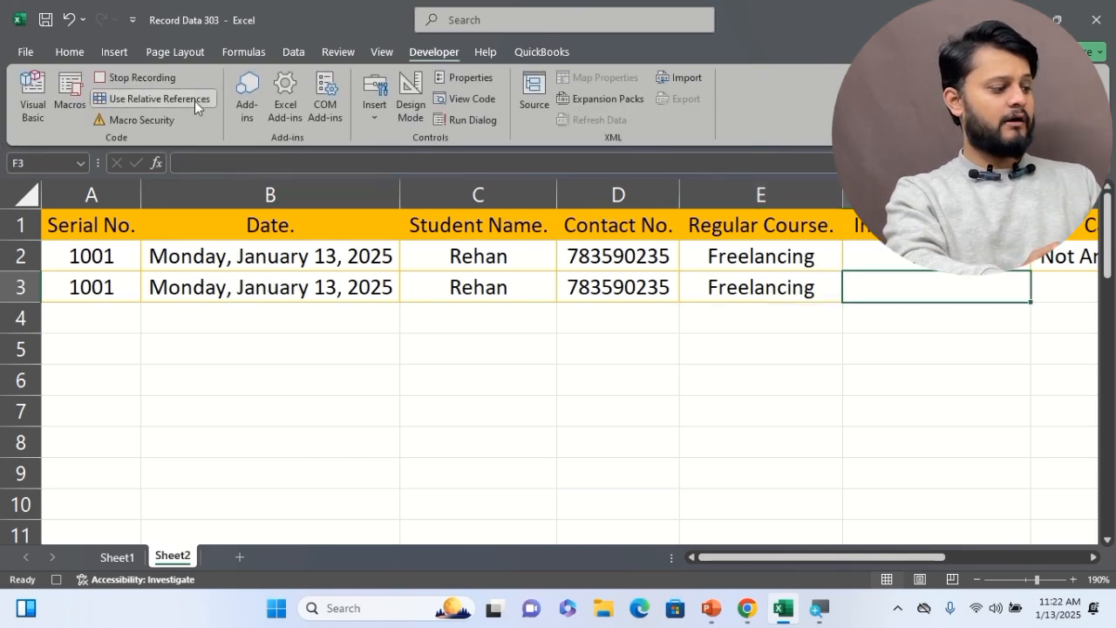
Step: Copy the individual course from C9 on Sheet1 and paste it into F3 of Sheet2 as values only with Paste Special
{"action": "left_click", "coordinate": [119, 563]}
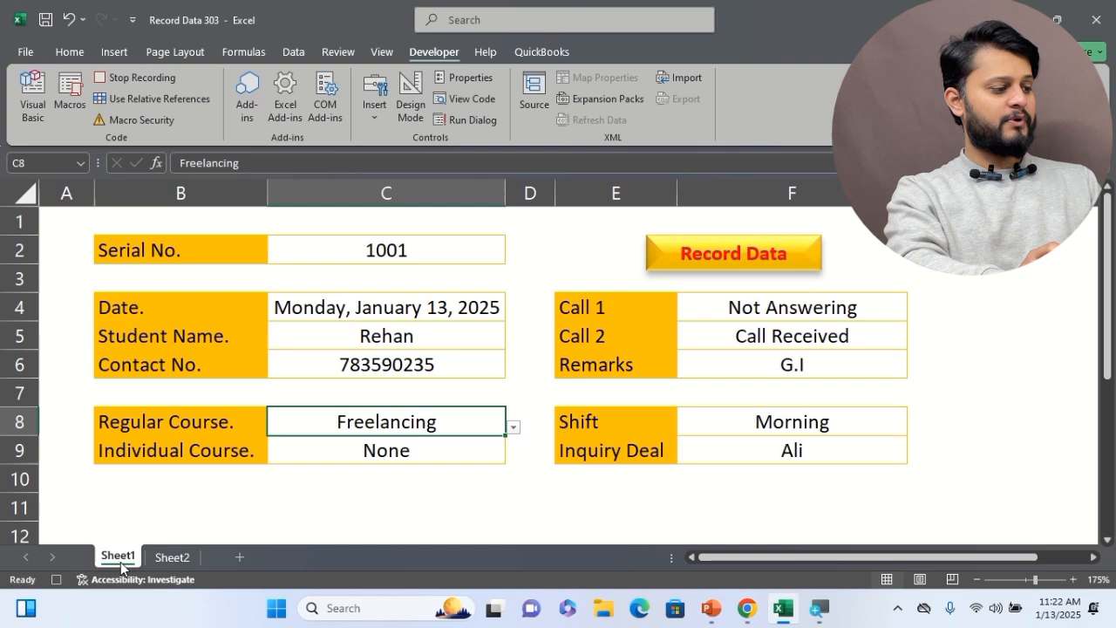
{"action": "left_click", "coordinate": [389, 450]}
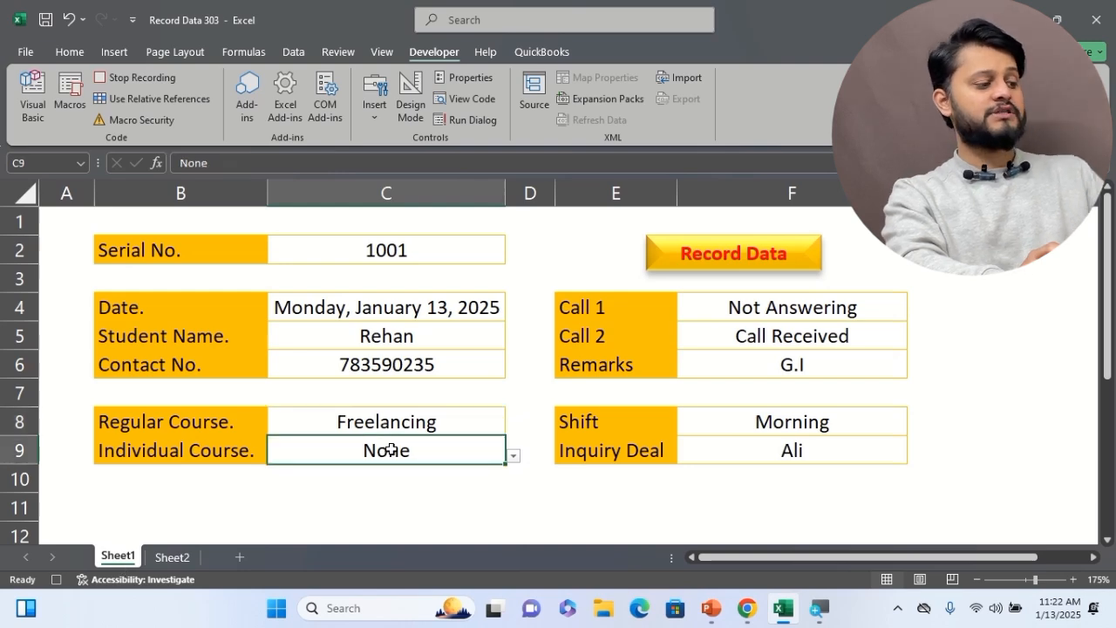
{"action": "key", "text": "ctrl+c"}
{"action": "left_click", "coordinate": [172, 558]}
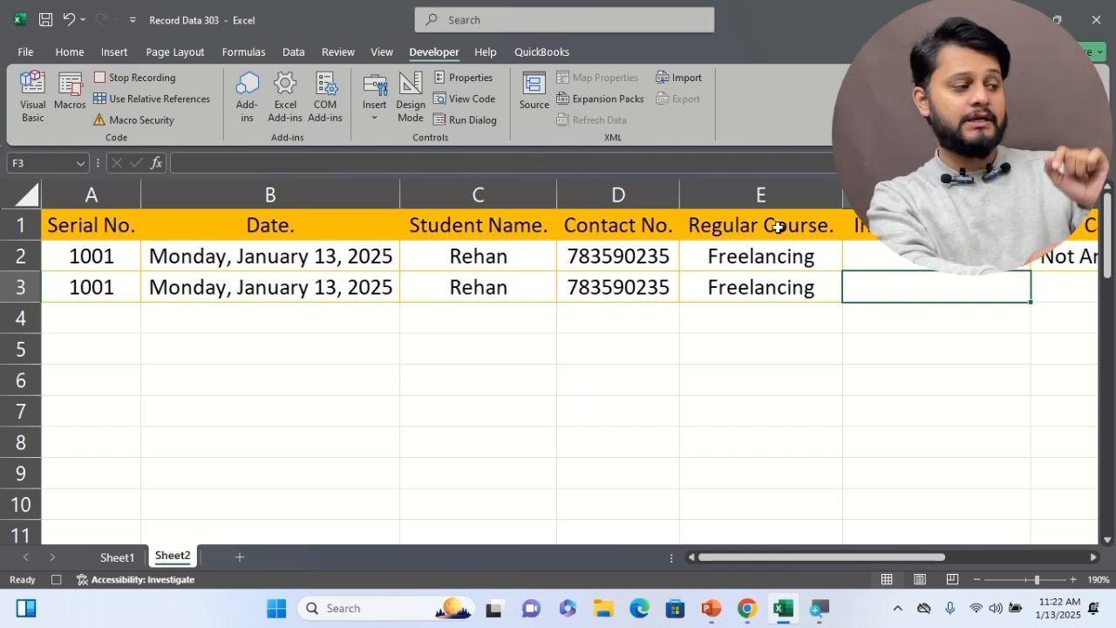
{"action": "left_click", "coordinate": [71, 53]}
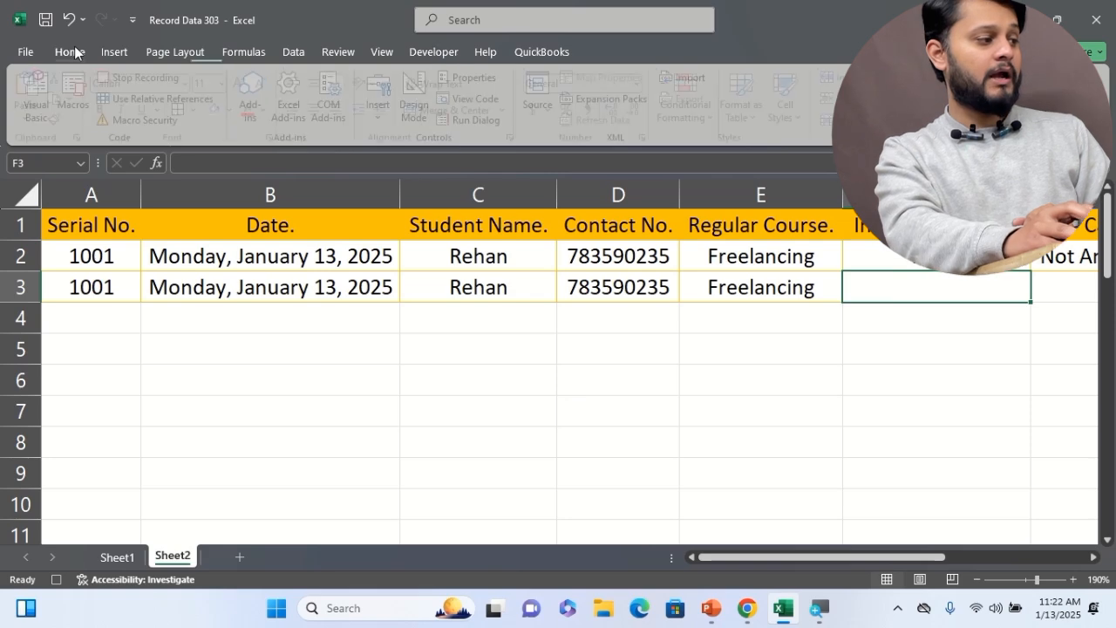
{"action": "left_click", "coordinate": [33, 118]}
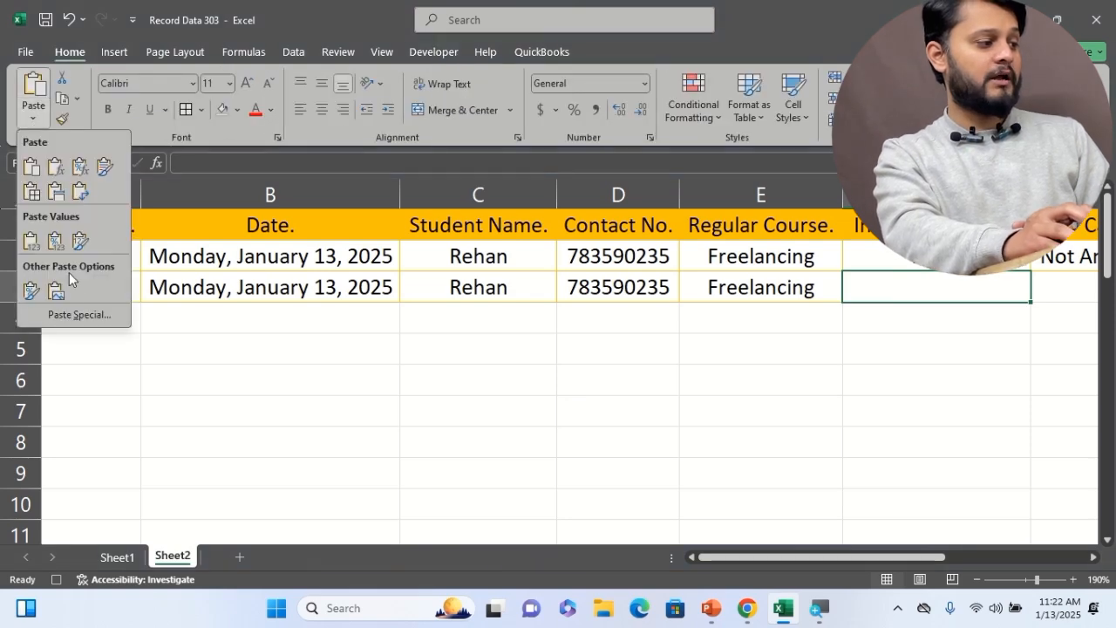
{"action": "left_click", "coordinate": [83, 317]}
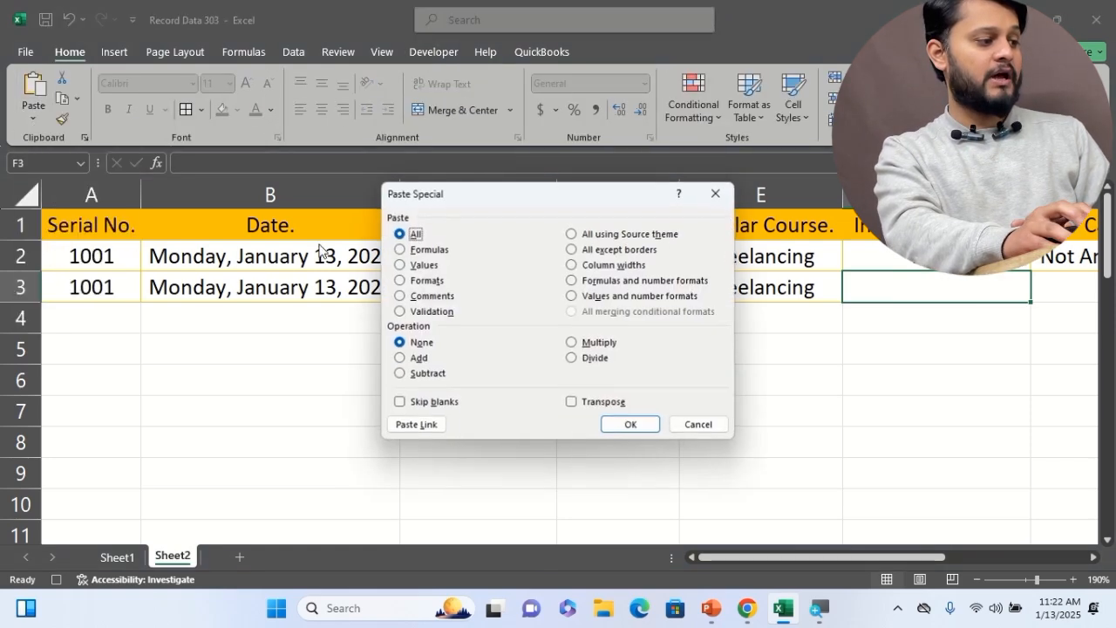
{"action": "left_click", "coordinate": [426, 267]}
{"action": "left_click", "coordinate": [630, 424]}
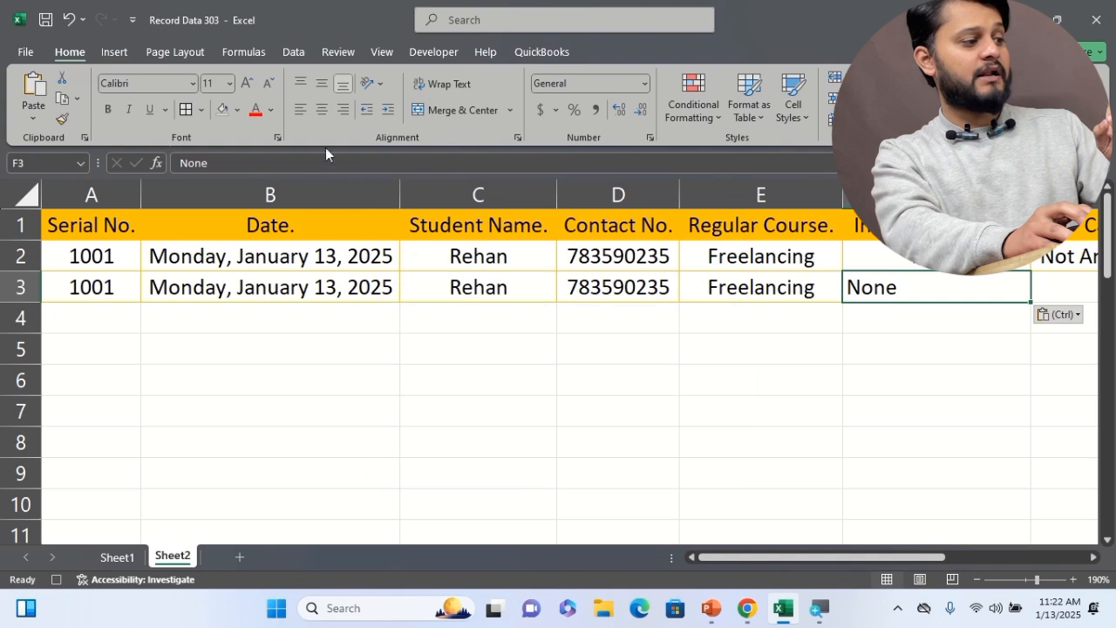
Step: Center the F3 entry horizontally and vertically, and move to G3 using relative references
{"action": "left_click", "coordinate": [320, 105]}
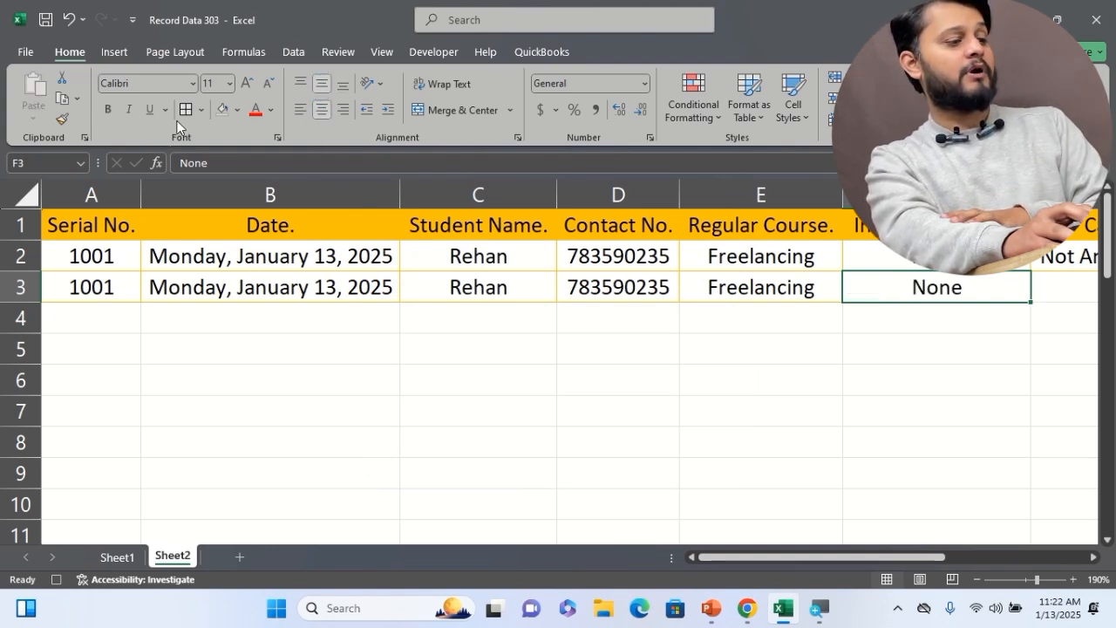
{"action": "left_click", "coordinate": [1094, 557]}
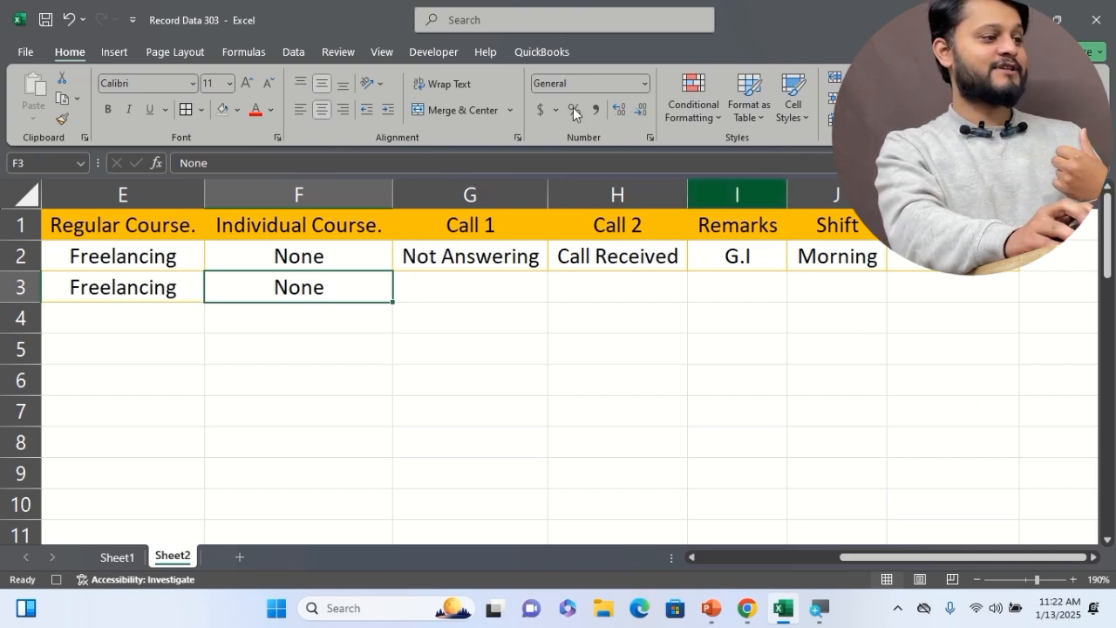
{"action": "left_click", "coordinate": [433, 52]}
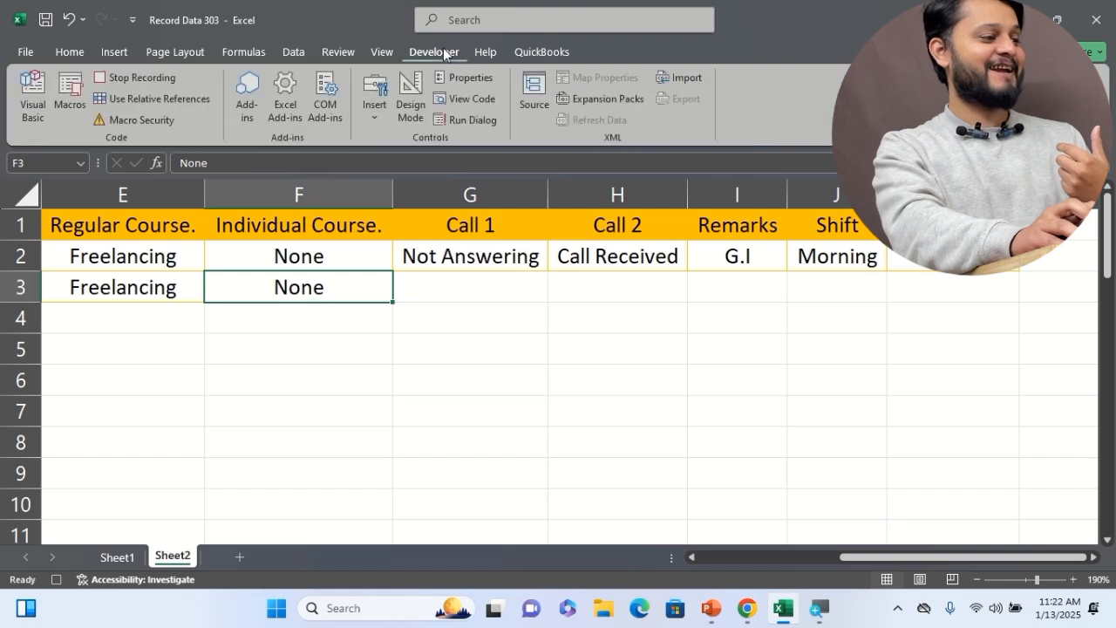
{"action": "left_click", "coordinate": [193, 102]}
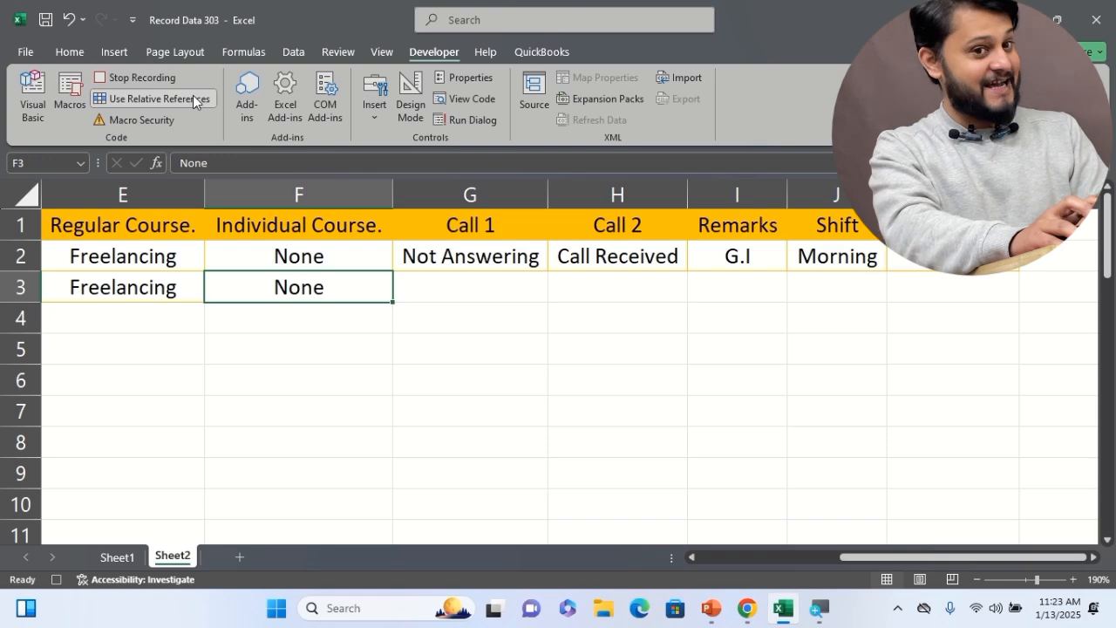
{"action": "key", "text": "Right"}
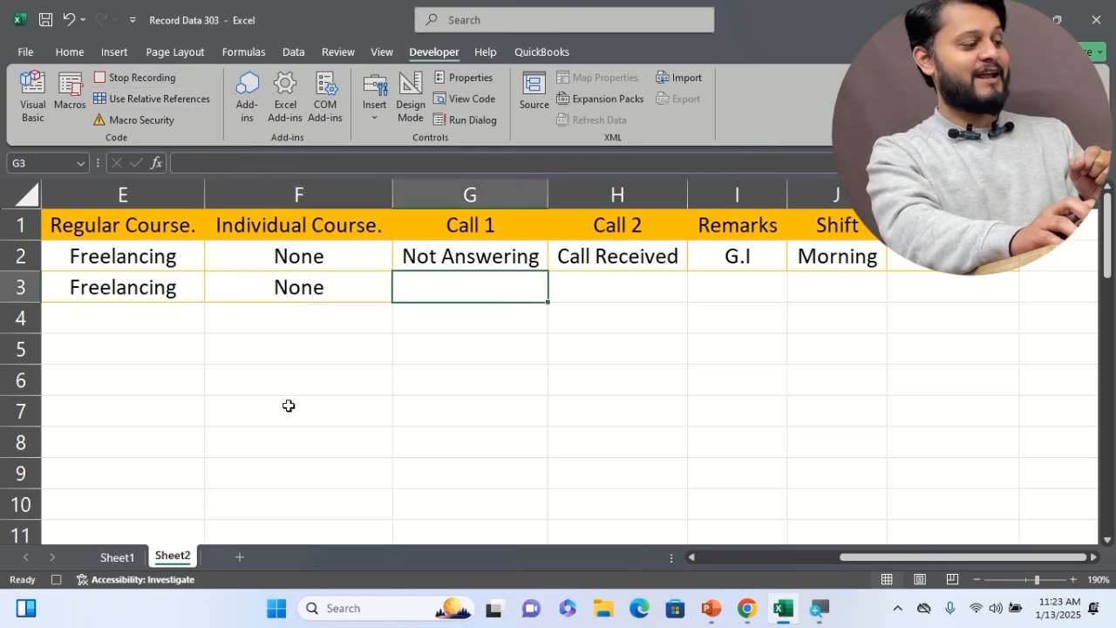
Step: Copy the Call 1 value from F4 on Sheet1 and paste it into G3 of Sheet2 as values only with Paste Special
{"action": "left_click", "coordinate": [122, 557]}
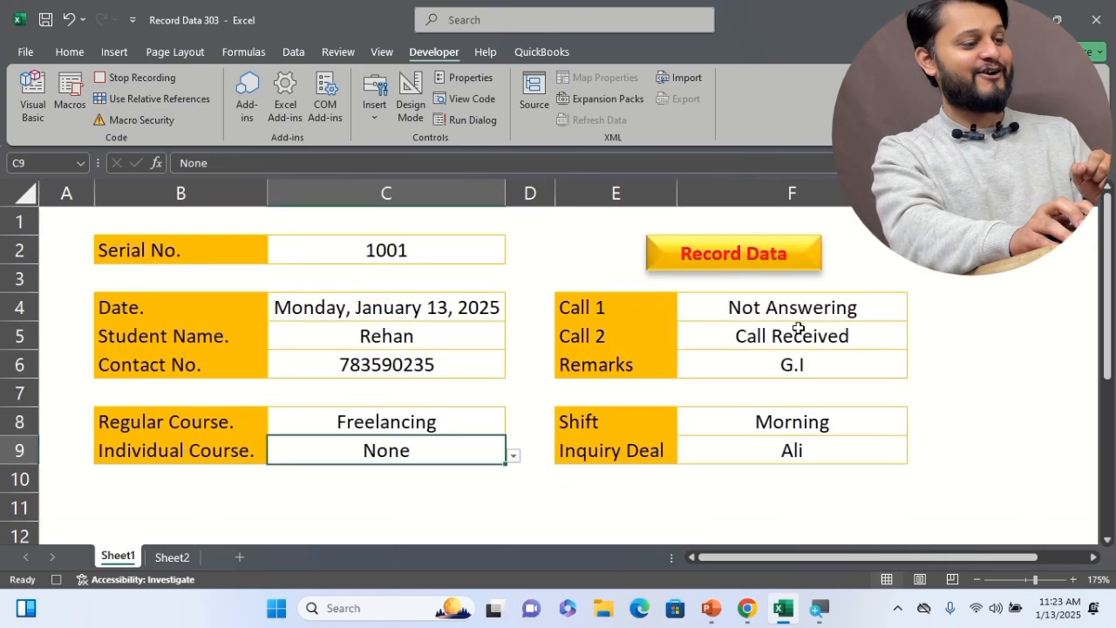
{"action": "left_click", "coordinate": [822, 315]}
{"action": "key", "text": "ctrl+c"}
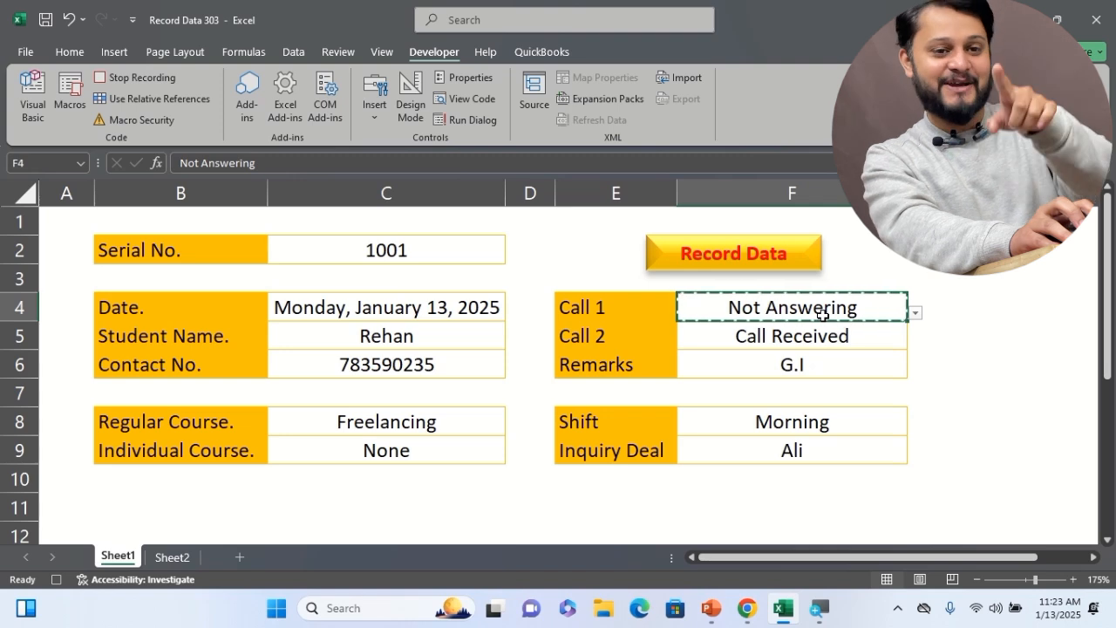
{"action": "left_click", "coordinate": [190, 559]}
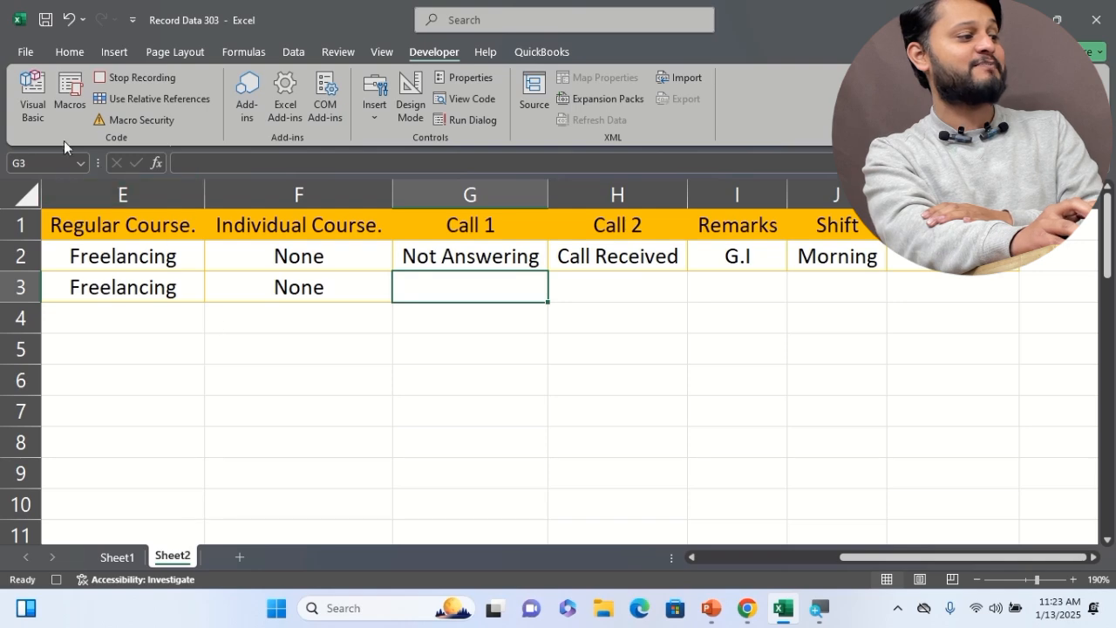
{"action": "left_click", "coordinate": [70, 52]}
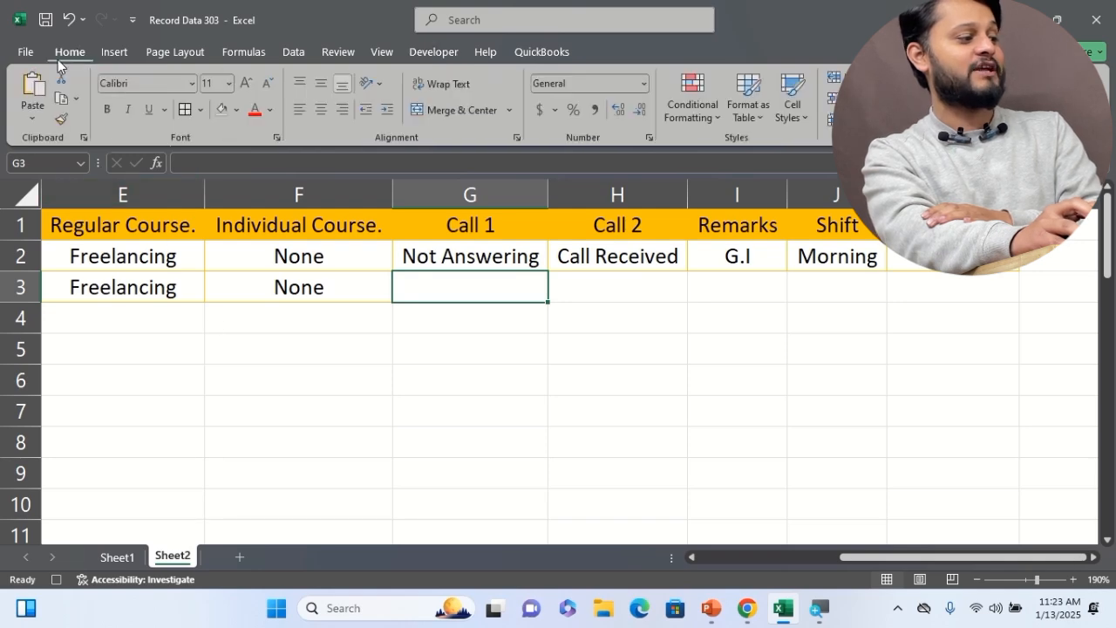
{"action": "left_click", "coordinate": [33, 119]}
{"action": "left_click", "coordinate": [79, 314]}
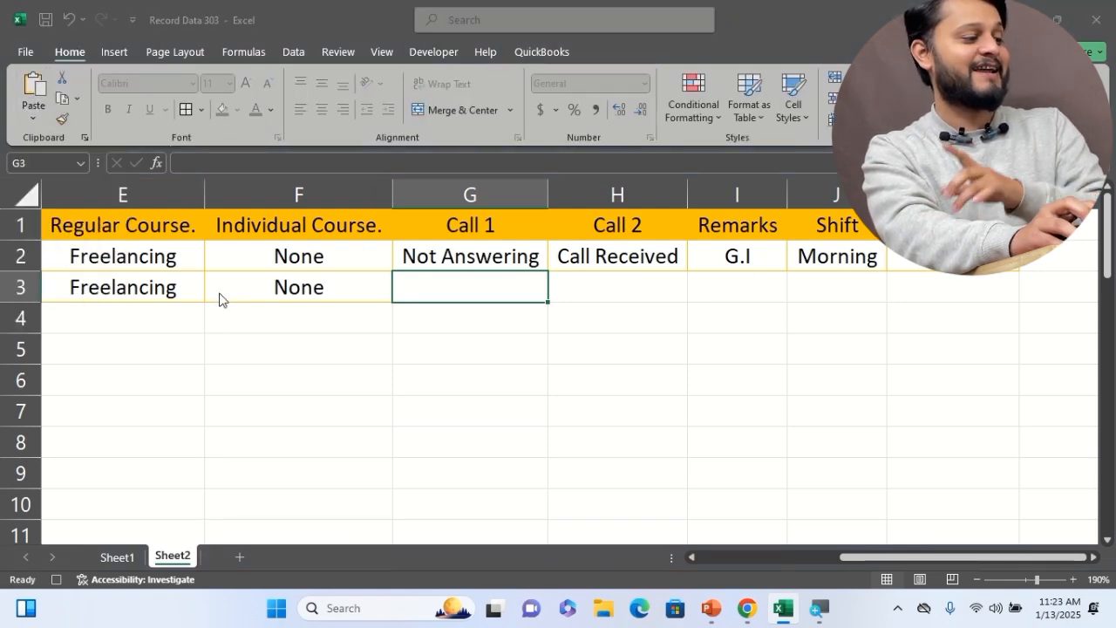
{"action": "left_click", "coordinate": [422, 266]}
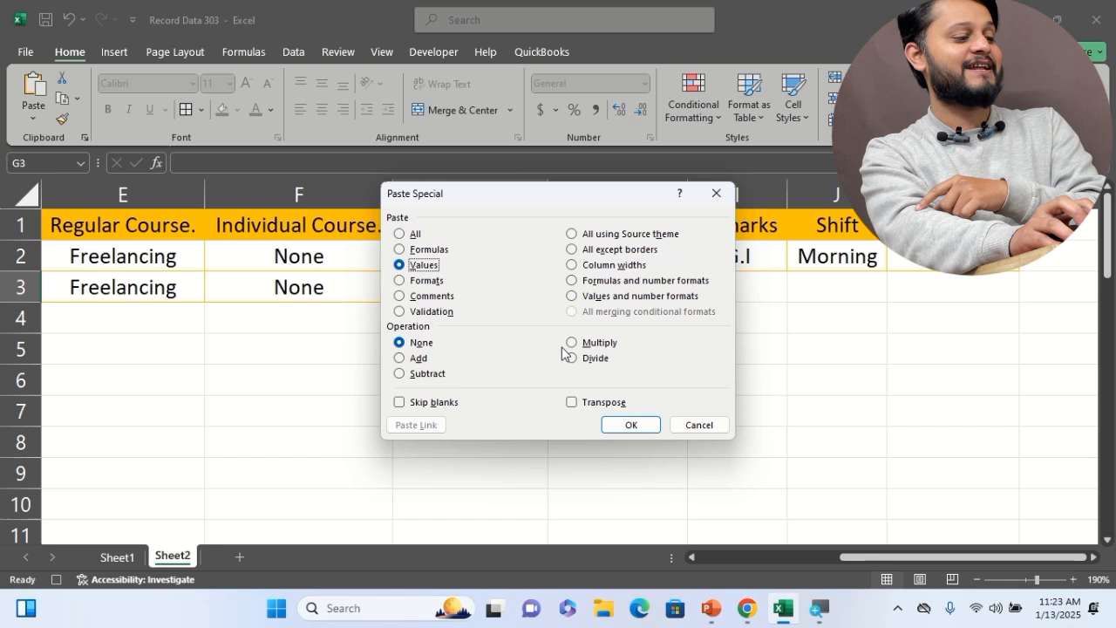
{"action": "left_click", "coordinate": [641, 422]}
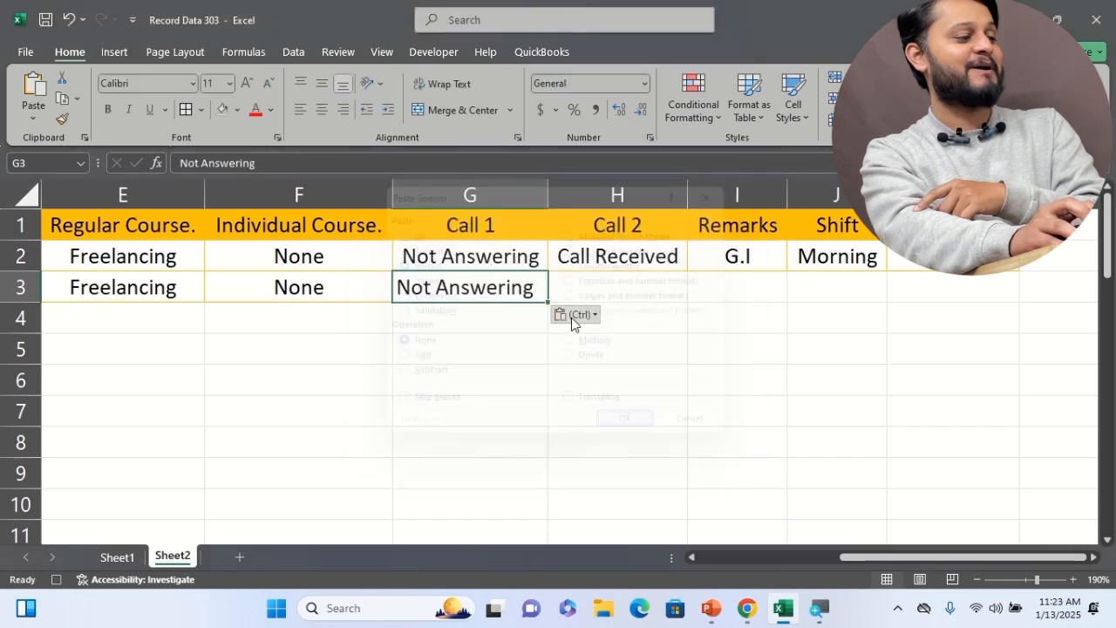
Step: Center the G3 entry vertically and horizontally, and move to H3 using relative references
{"action": "left_click", "coordinate": [320, 84]}
{"action": "left_click", "coordinate": [321, 109]}
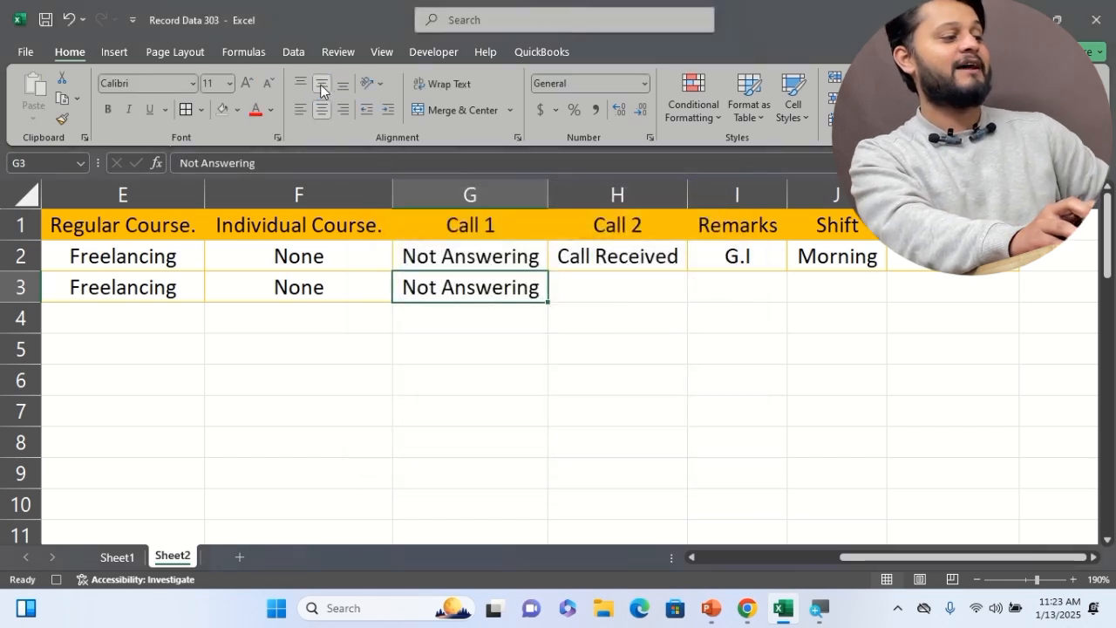
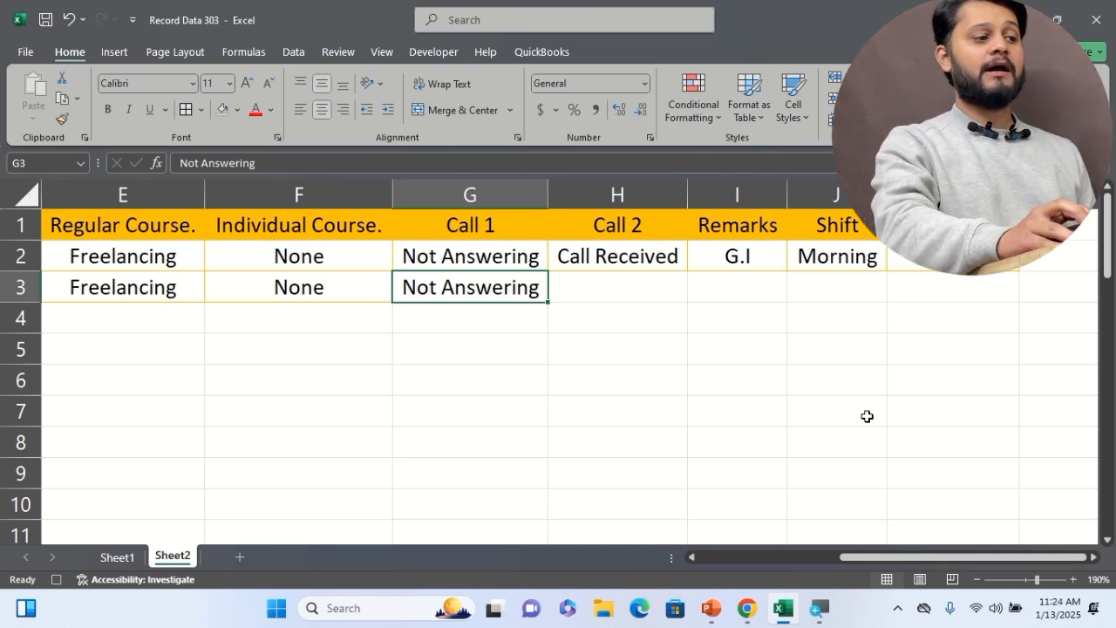
{"action": "left_click", "coordinate": [436, 54]}
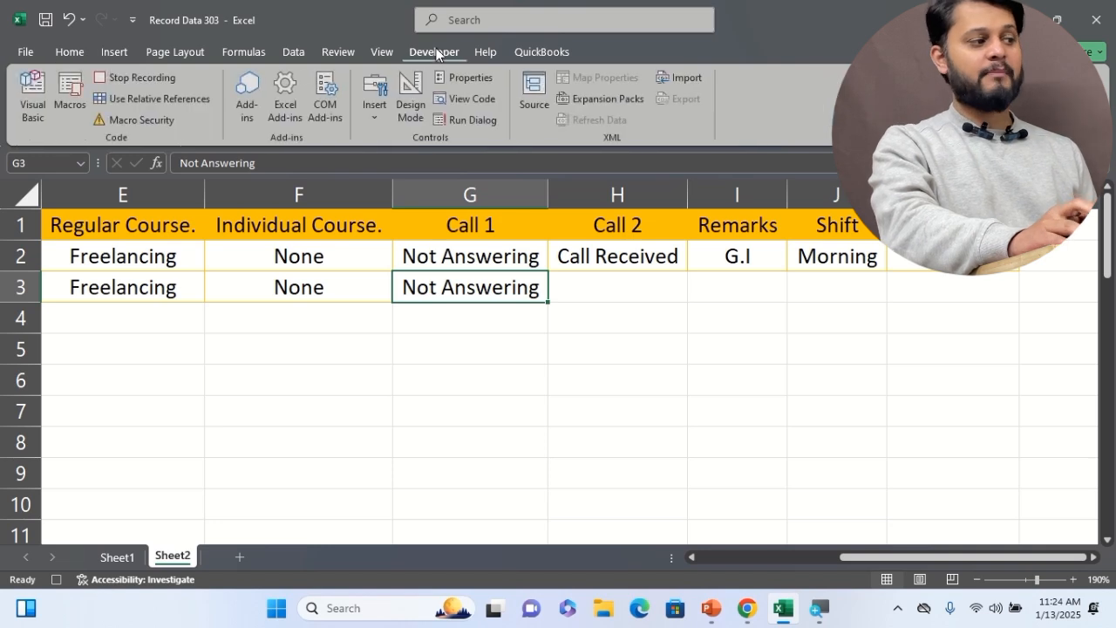
{"action": "left_click", "coordinate": [197, 97]}
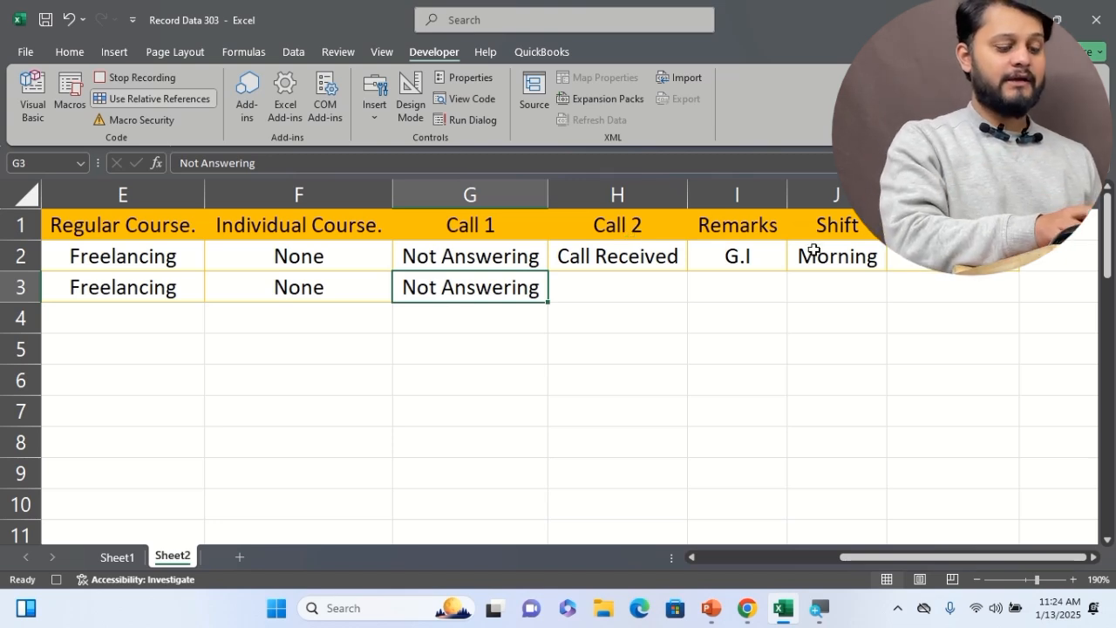
{"action": "key", "text": "Tab"}
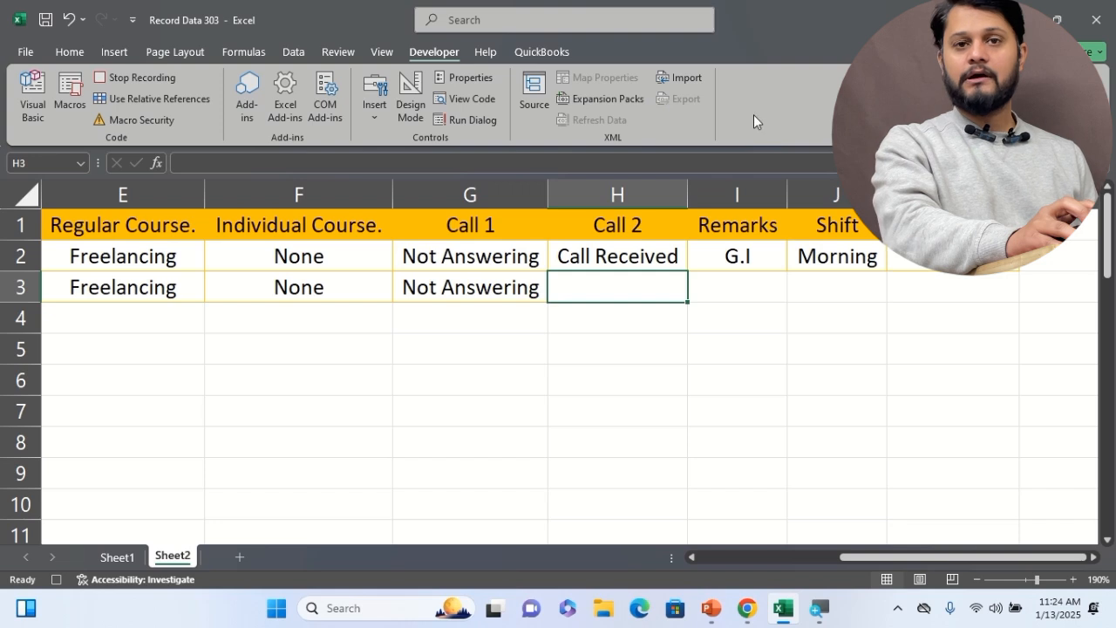
Step: Copy the Call 2 value from F5 on Sheet1 and paste it into H3 of Sheet2 as values only with Paste Special
{"action": "left_click", "coordinate": [118, 558]}
{"action": "left_click", "coordinate": [832, 341]}
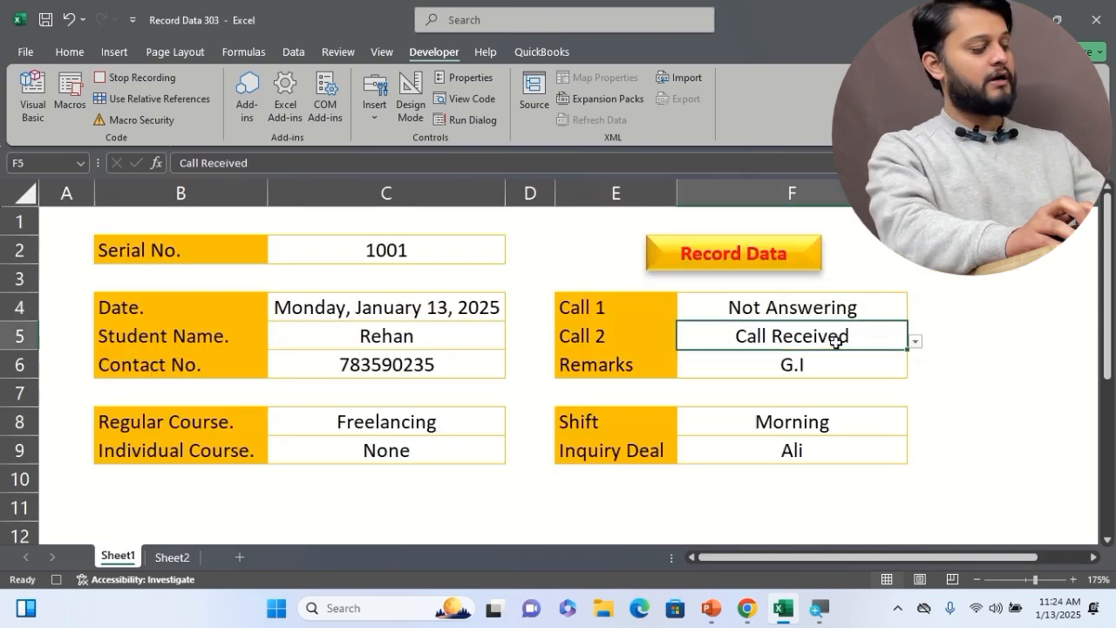
{"action": "key", "text": "ctrl+c"}
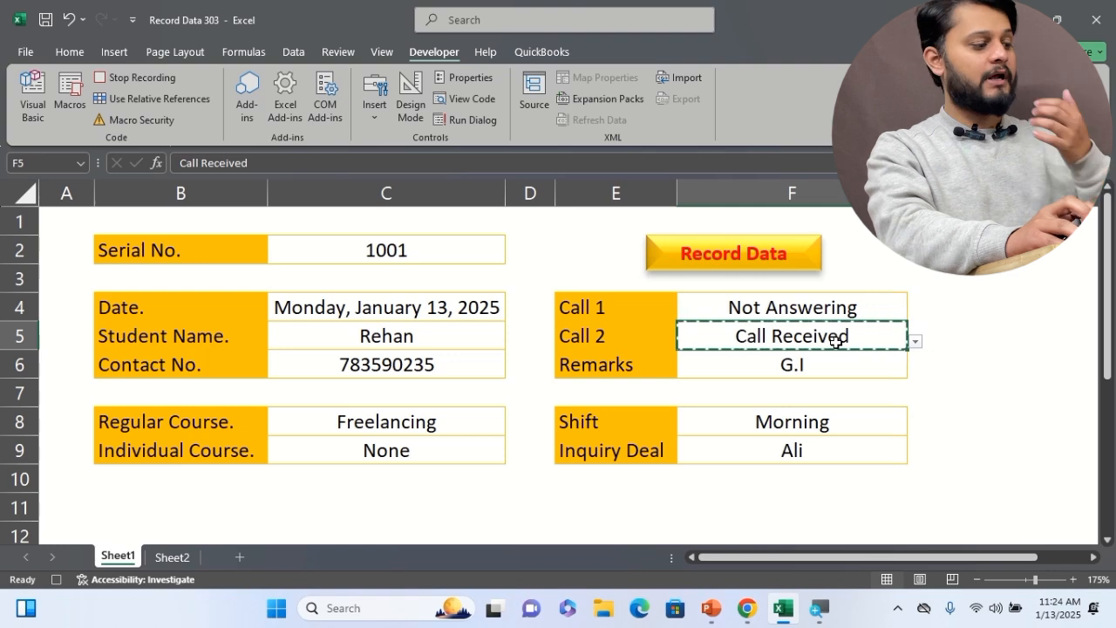
{"action": "left_click", "coordinate": [174, 558]}
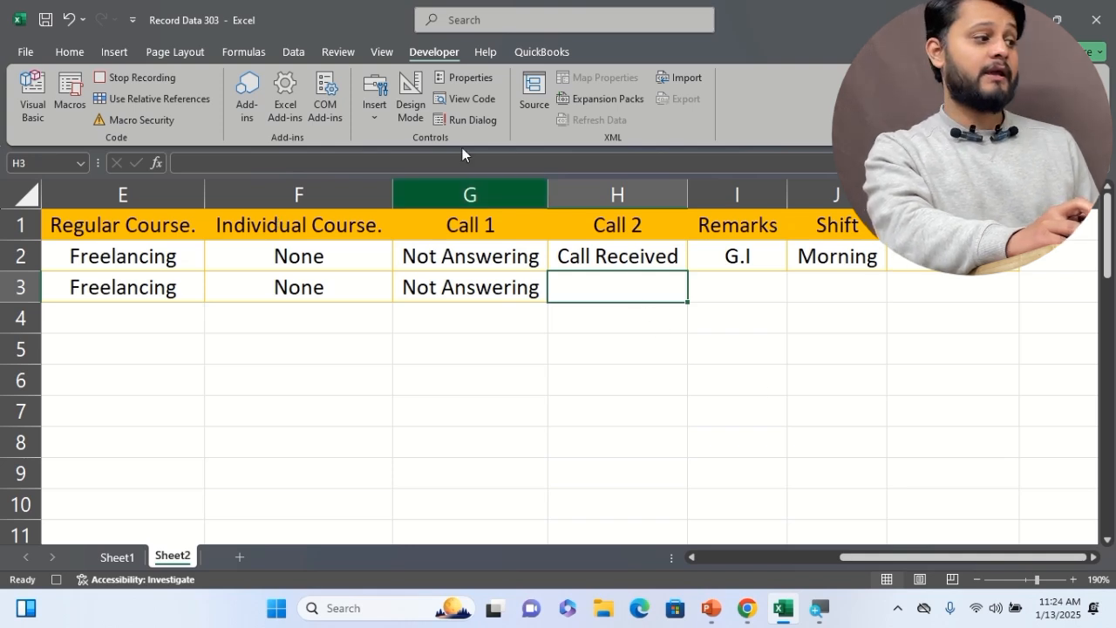
{"action": "left_click", "coordinate": [63, 51]}
{"action": "left_click", "coordinate": [34, 120]}
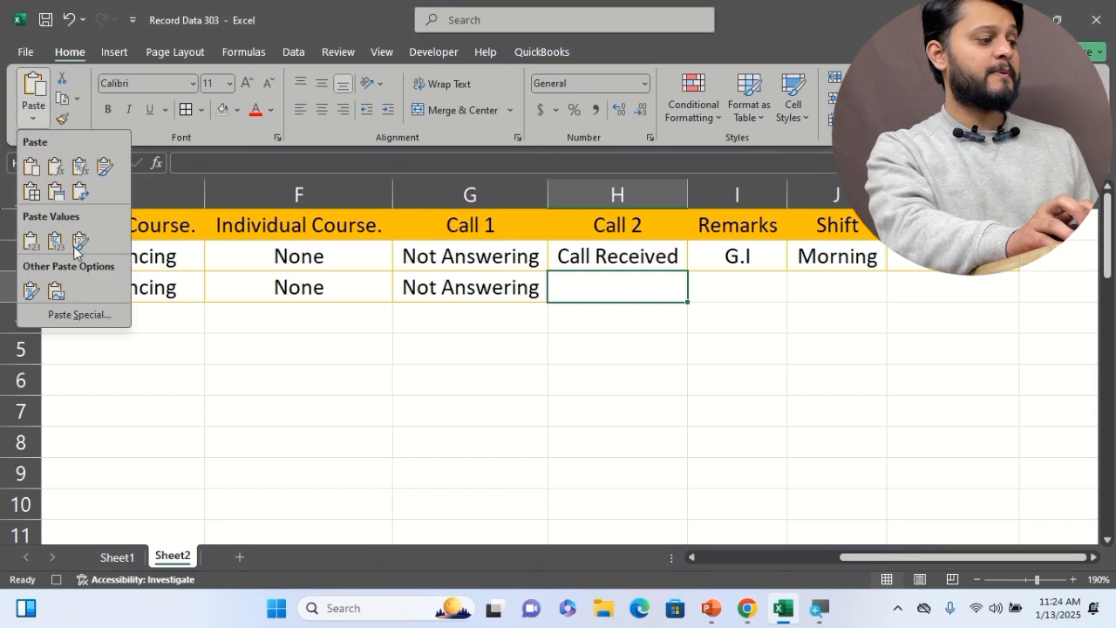
{"action": "left_click", "coordinate": [93, 316]}
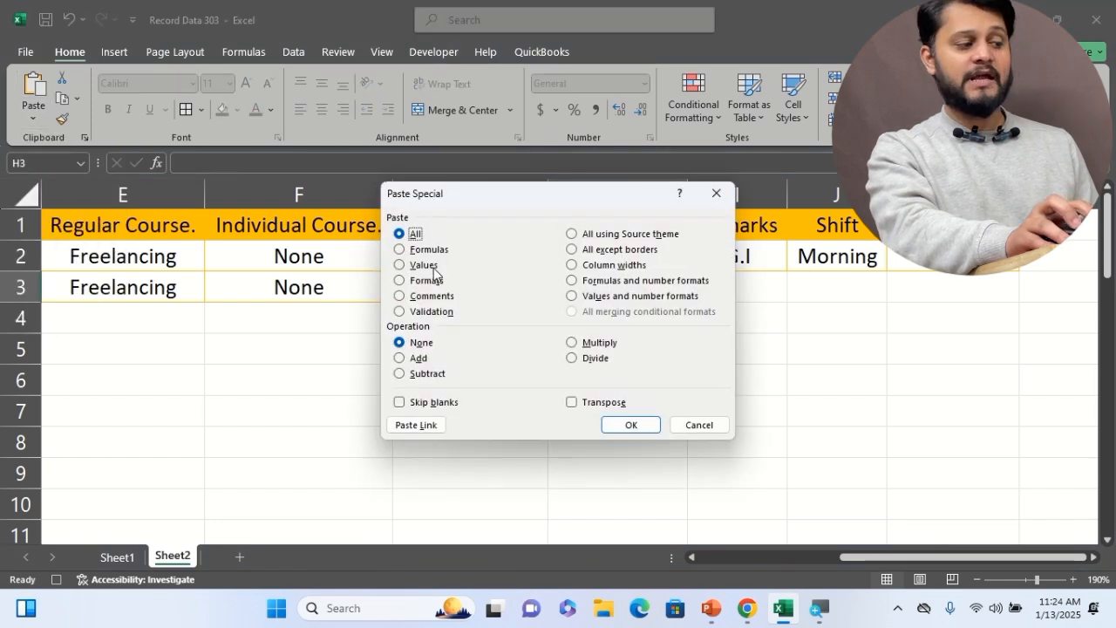
{"action": "left_click", "coordinate": [435, 266]}
{"action": "left_click", "coordinate": [623, 424]}
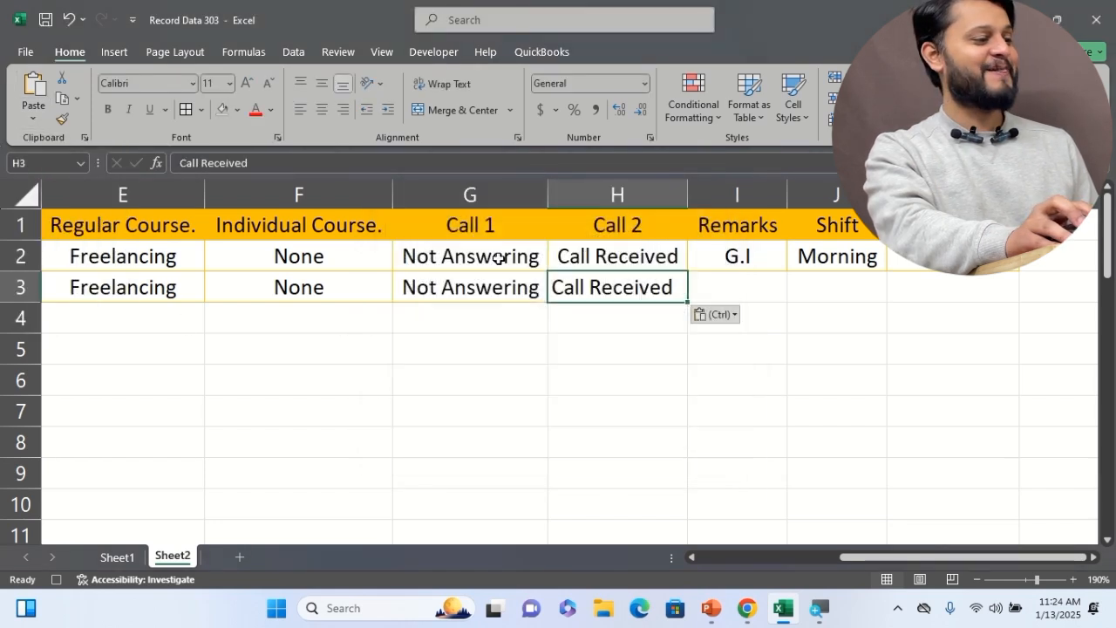
Step: Center the H3 entry vertically and horizontally, and move to I3 using relative references
{"action": "left_click", "coordinate": [322, 85]}
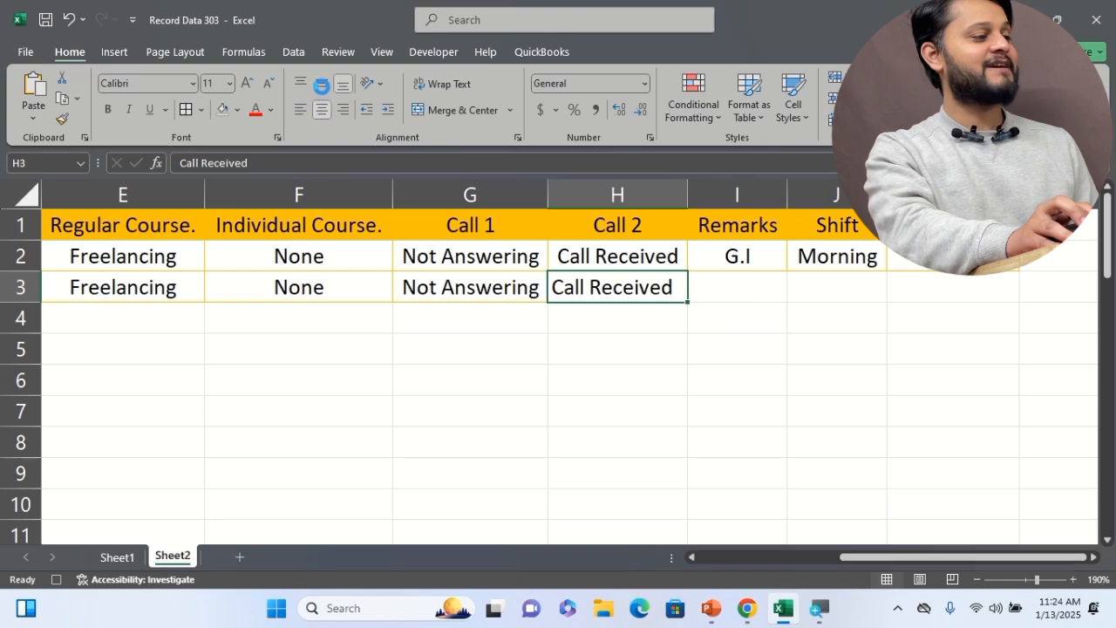
{"action": "left_click", "coordinate": [322, 109]}
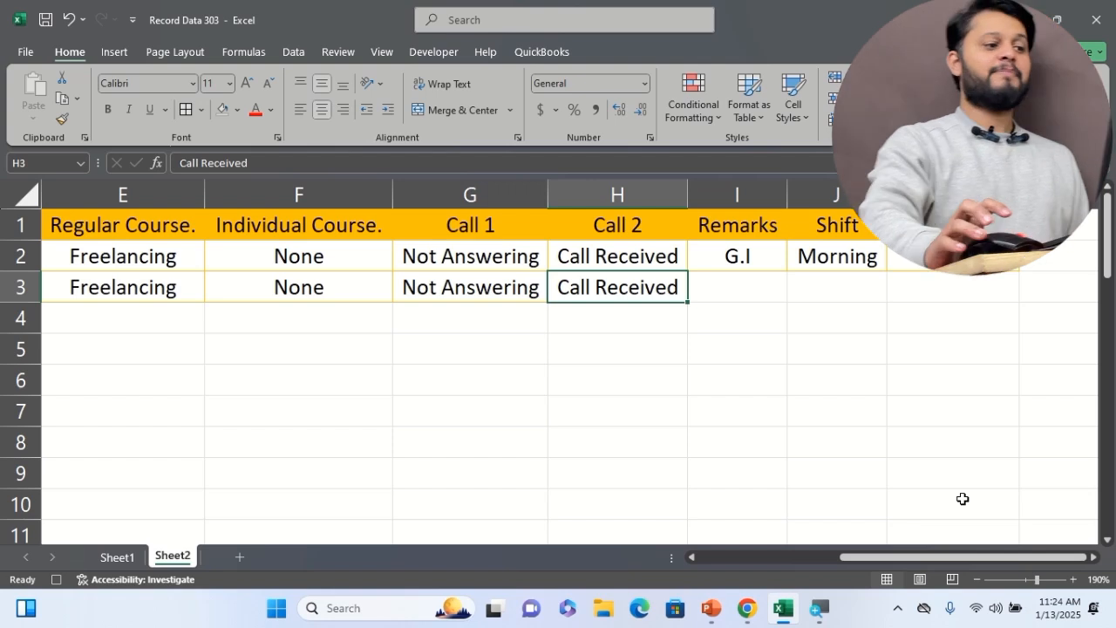
{"action": "left_click", "coordinate": [435, 52]}
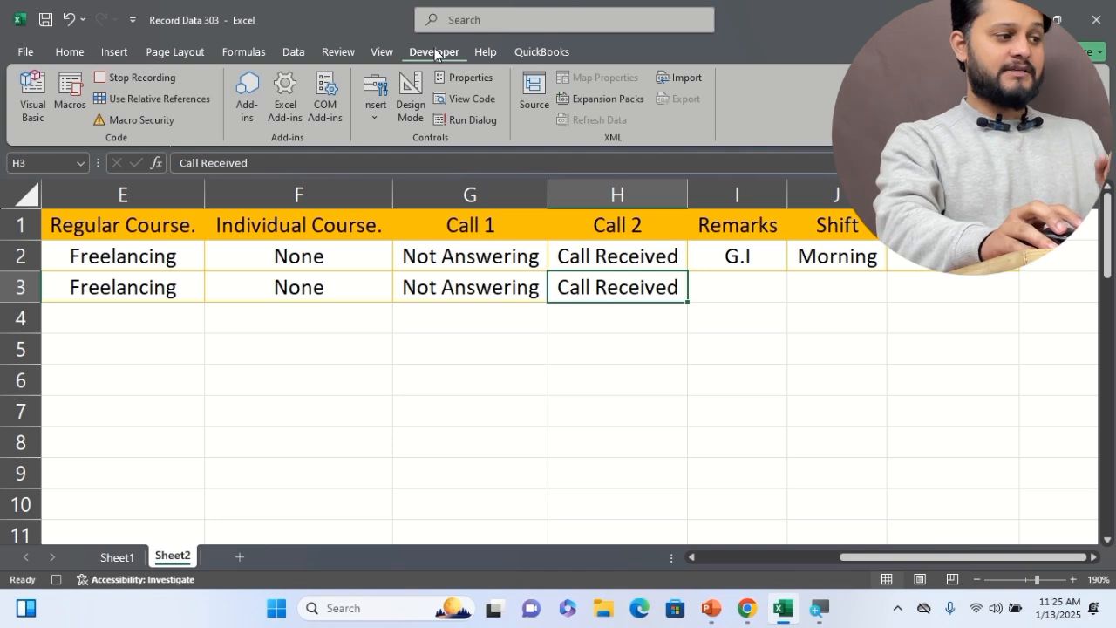
{"action": "left_click", "coordinate": [195, 98]}
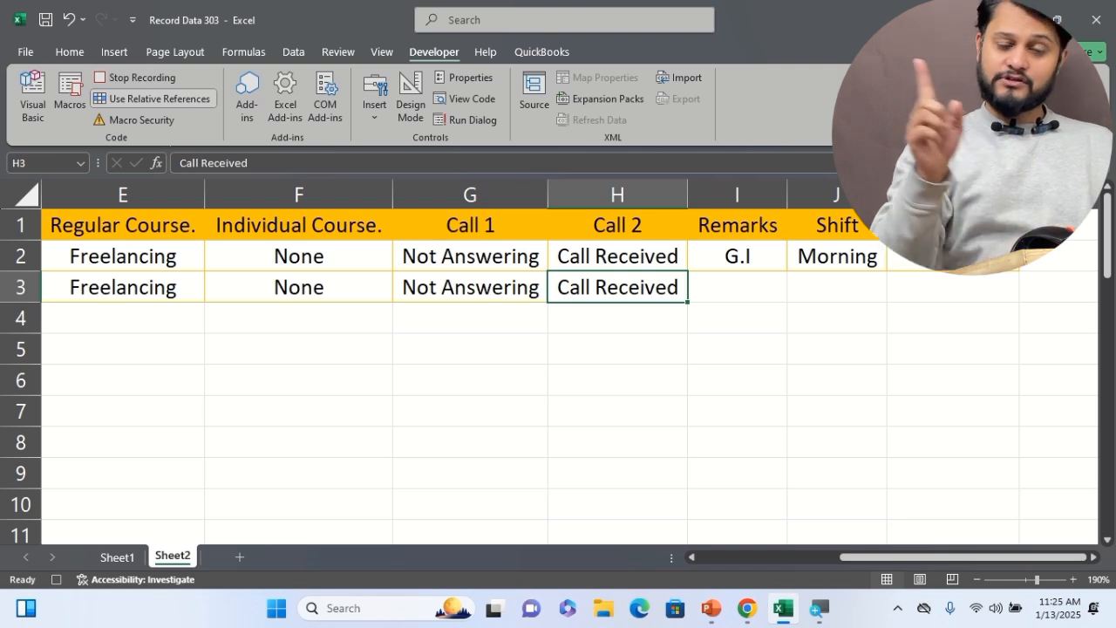
{"action": "left_click", "coordinate": [737, 287]}
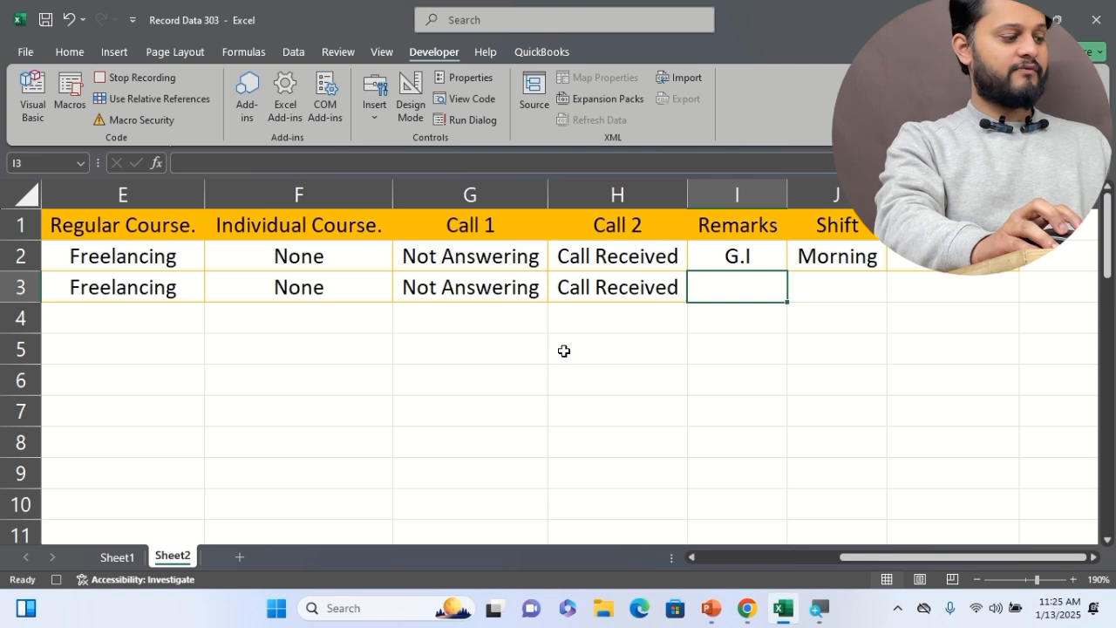
Step: Copy the remarks from F6 on Sheet1 and paste them into I3 of Sheet2 as values only with Paste Special
{"action": "left_click", "coordinate": [117, 556]}
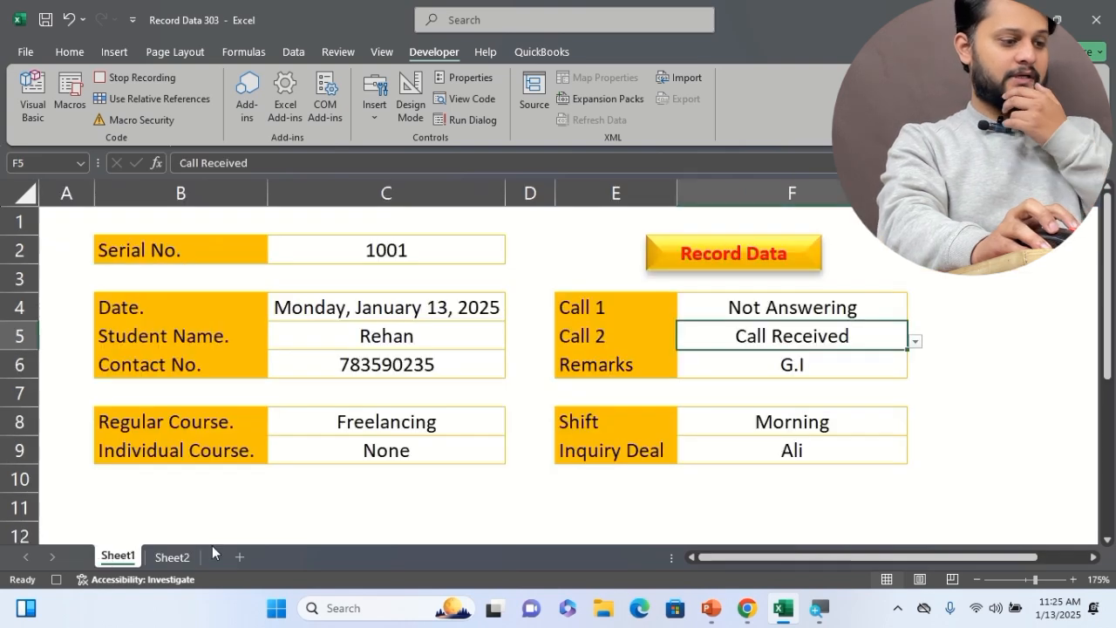
{"action": "left_click", "coordinate": [791, 364]}
{"action": "key", "text": "ctrl+c"}
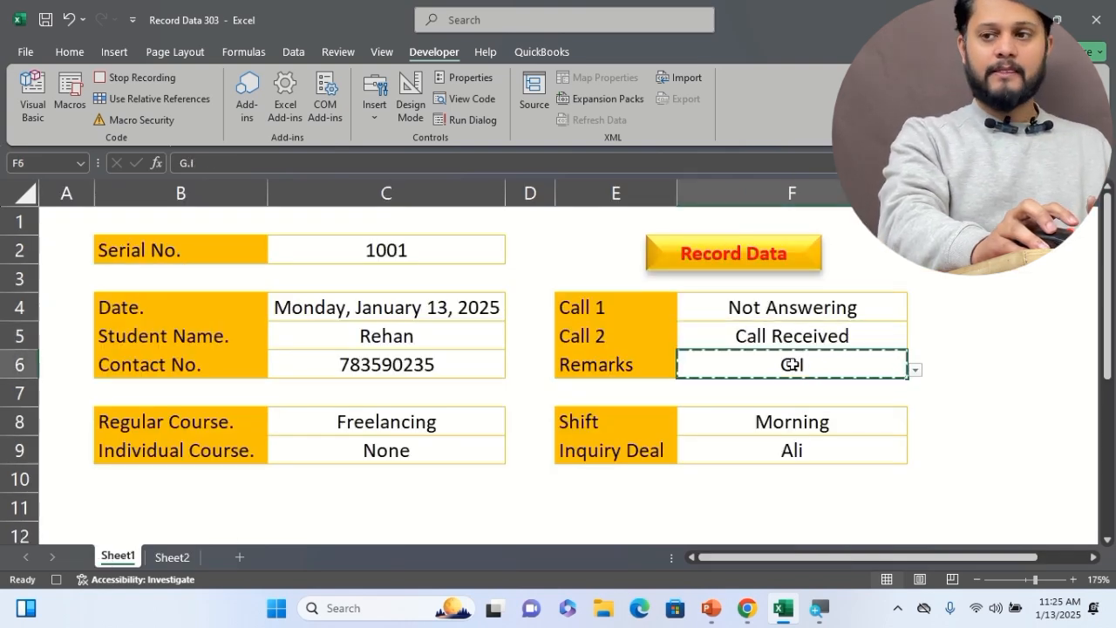
{"action": "left_click", "coordinate": [174, 563]}
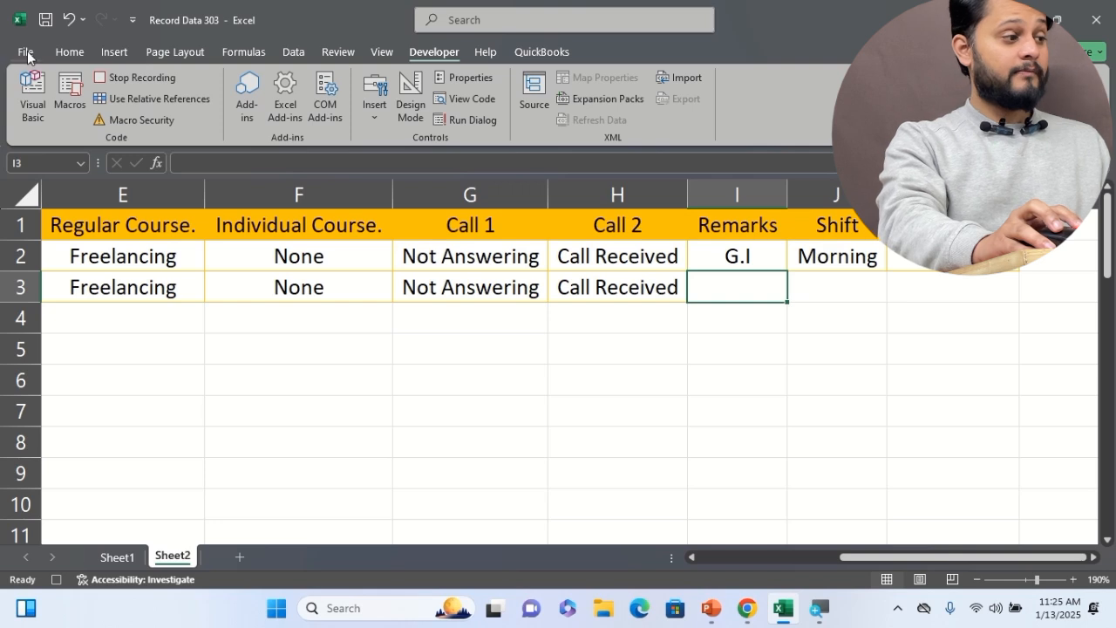
{"action": "left_click", "coordinate": [70, 52]}
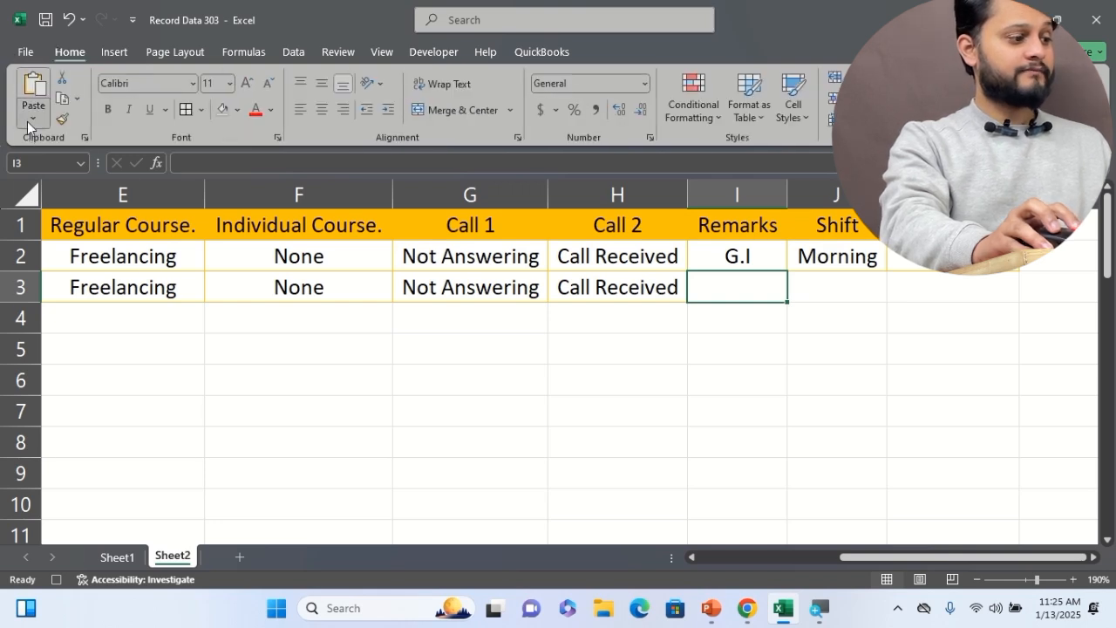
{"action": "left_click", "coordinate": [32, 121]}
{"action": "left_click", "coordinate": [79, 315]}
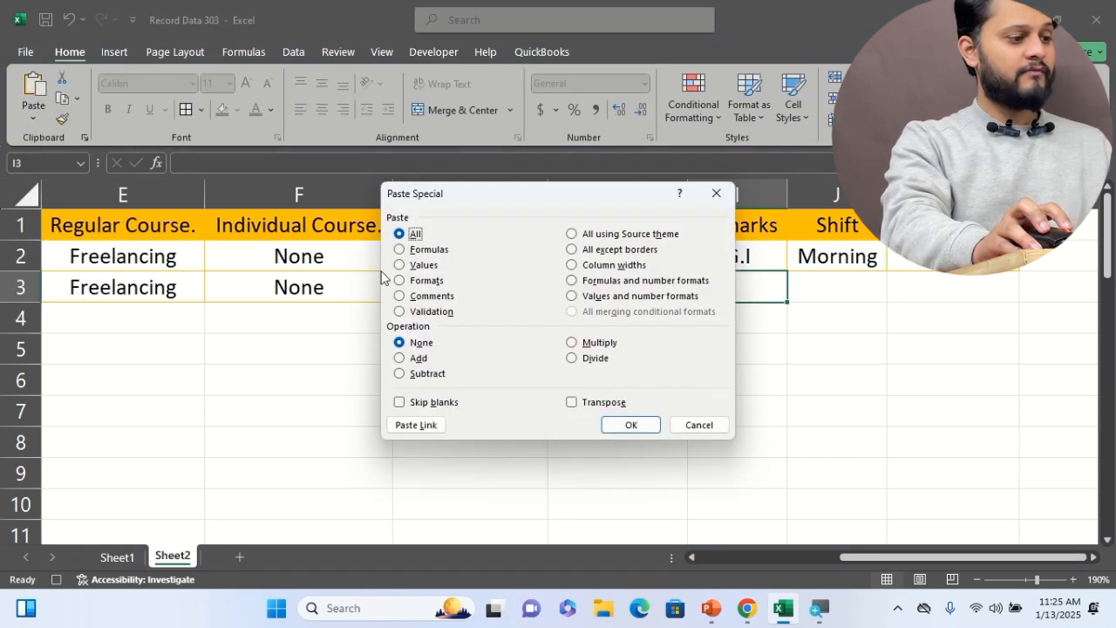
{"action": "left_click", "coordinate": [400, 265]}
{"action": "left_click", "coordinate": [648, 426]}
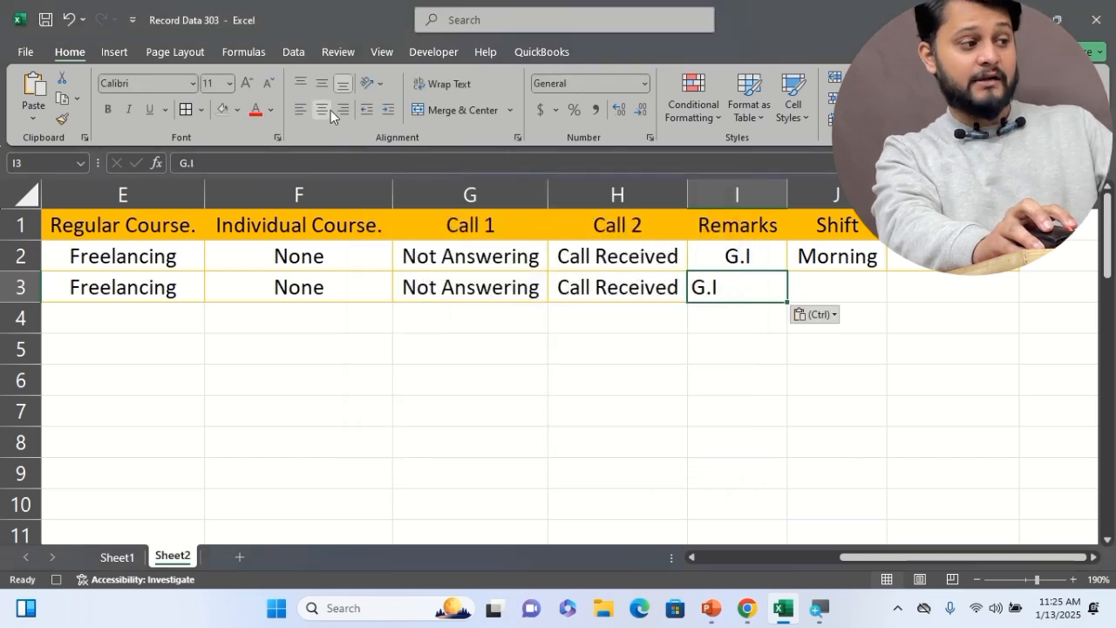
Step: Center the I3 entry horizontally and vertically, and move to J3 using relative references
{"action": "left_click", "coordinate": [331, 110]}
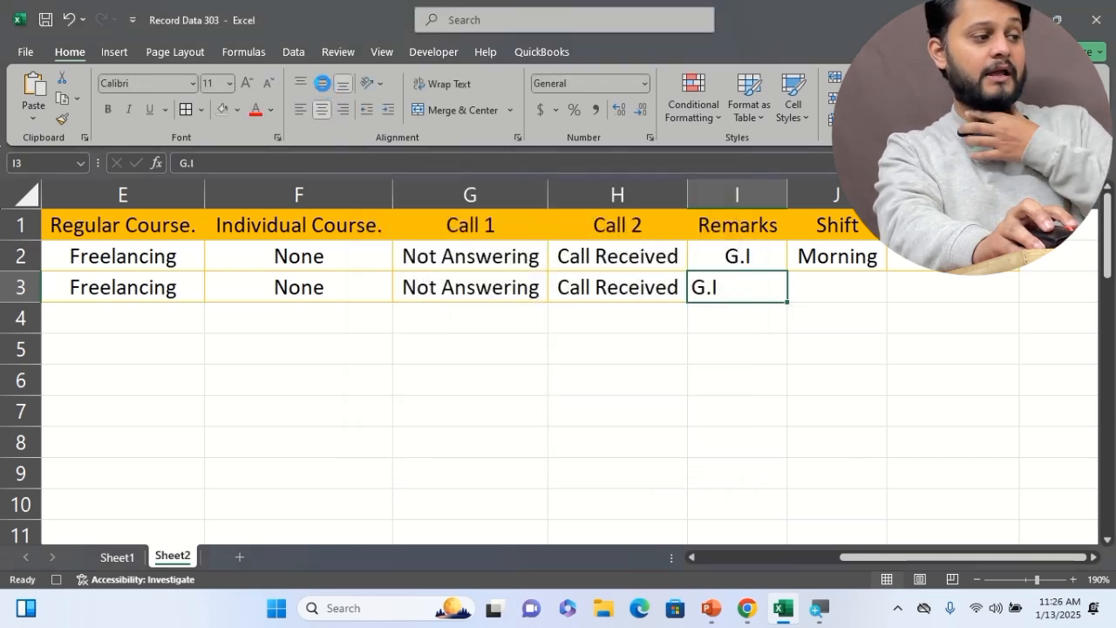
{"action": "left_click", "coordinate": [322, 84]}
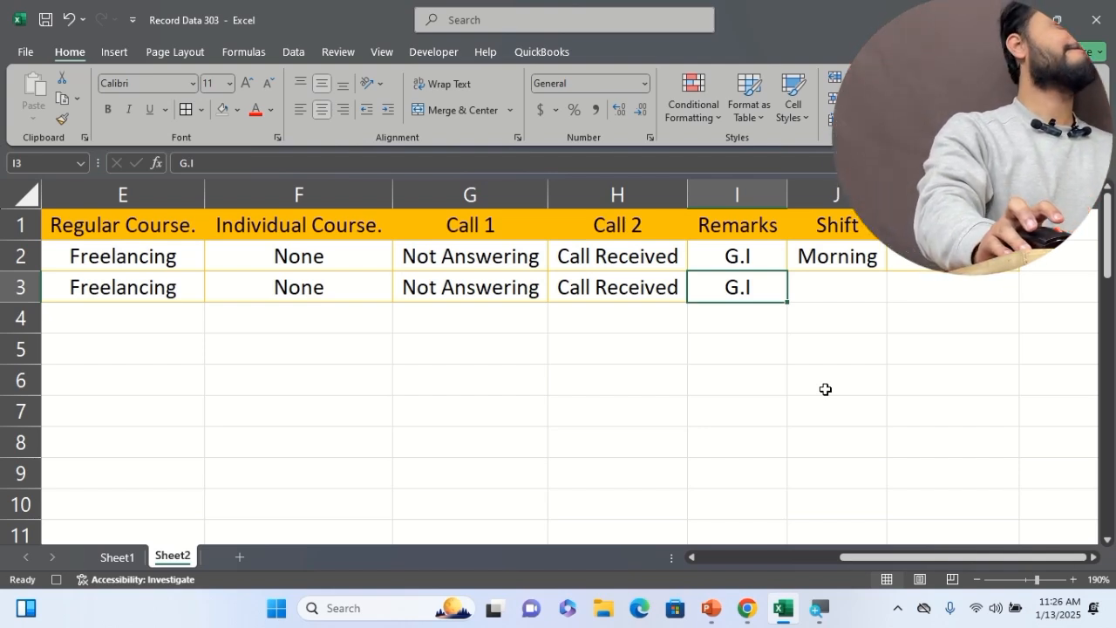
{"action": "left_click", "coordinate": [435, 53]}
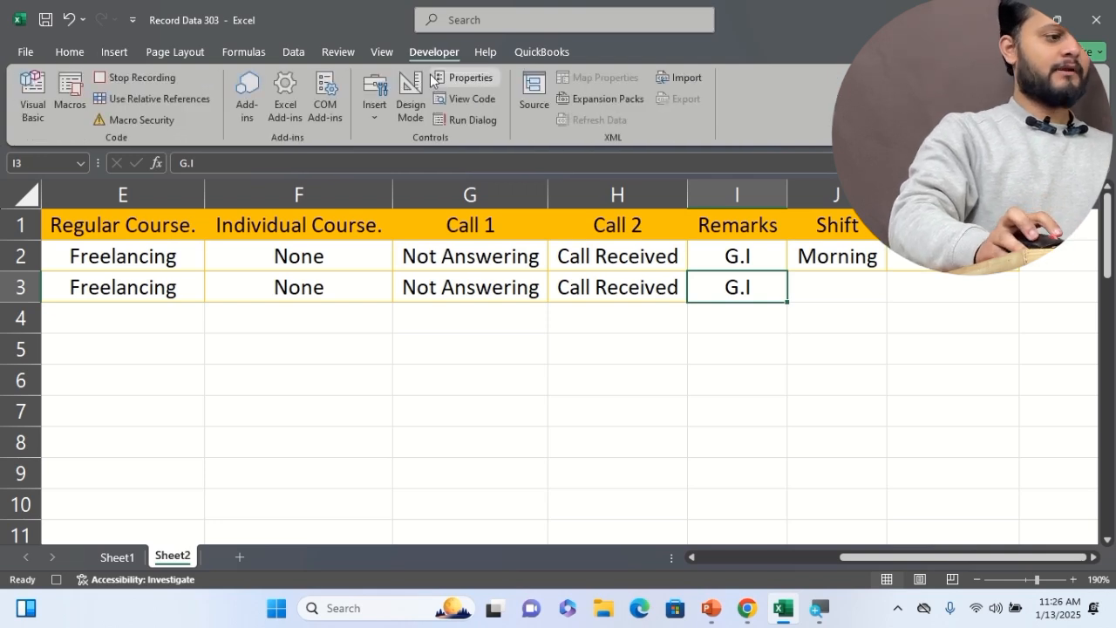
{"action": "left_click", "coordinate": [177, 102]}
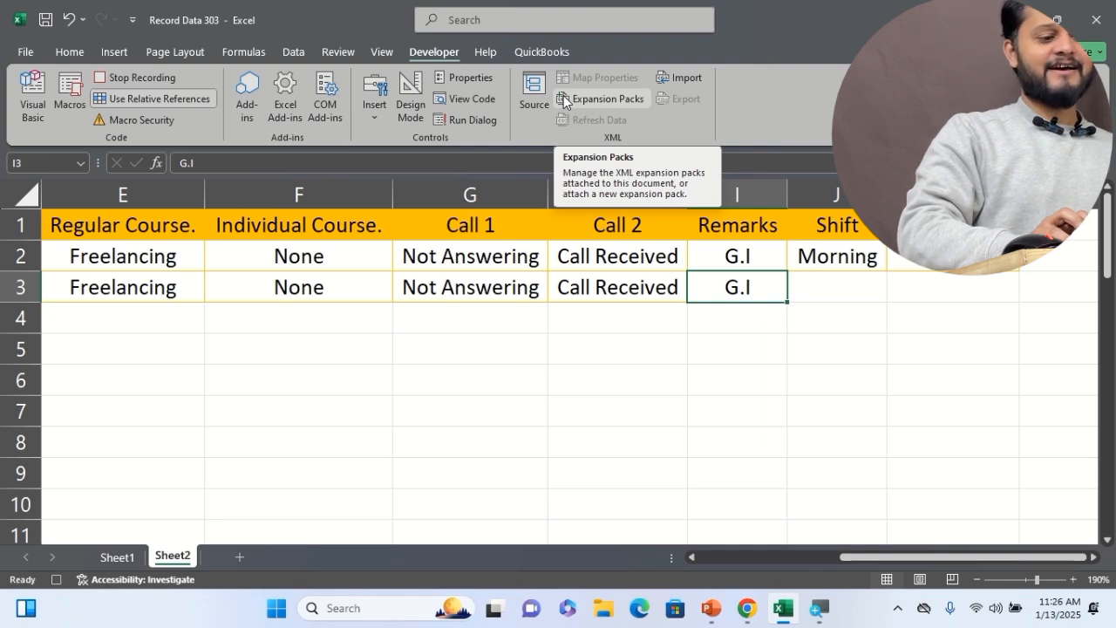
{"action": "key", "text": "Right"}
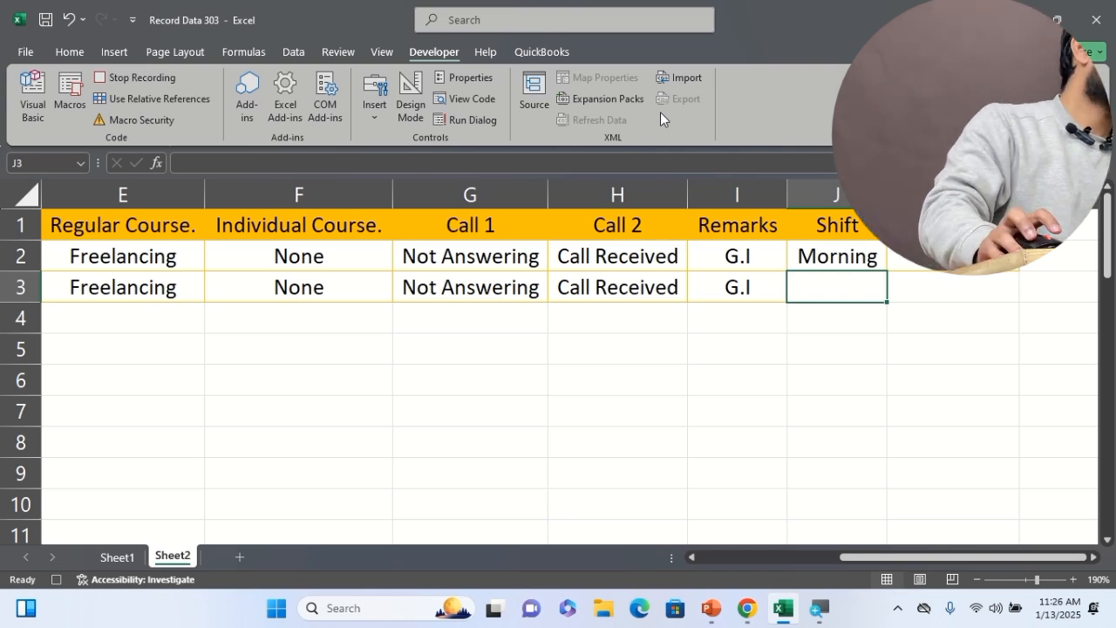
Step: Copy the Shift value from F8 on Sheet1 and paste it into J3 of Sheet2 as values only with Paste Special
{"action": "left_click", "coordinate": [122, 563]}
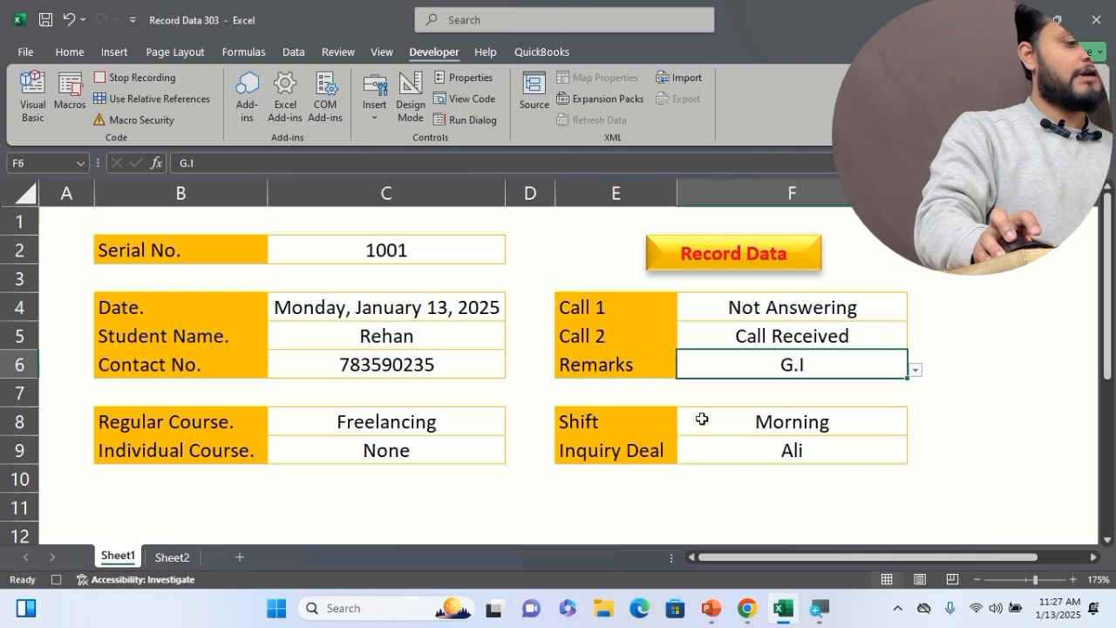
{"action": "left_click", "coordinate": [730, 420]}
{"action": "key", "text": "ctrl+c"}
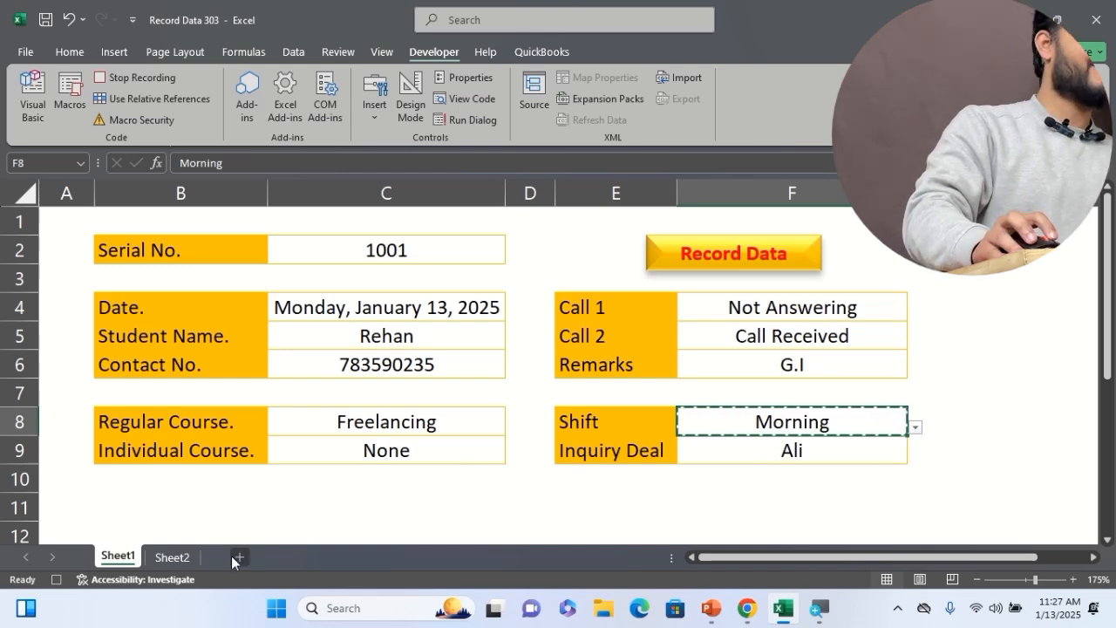
{"action": "left_click", "coordinate": [173, 561]}
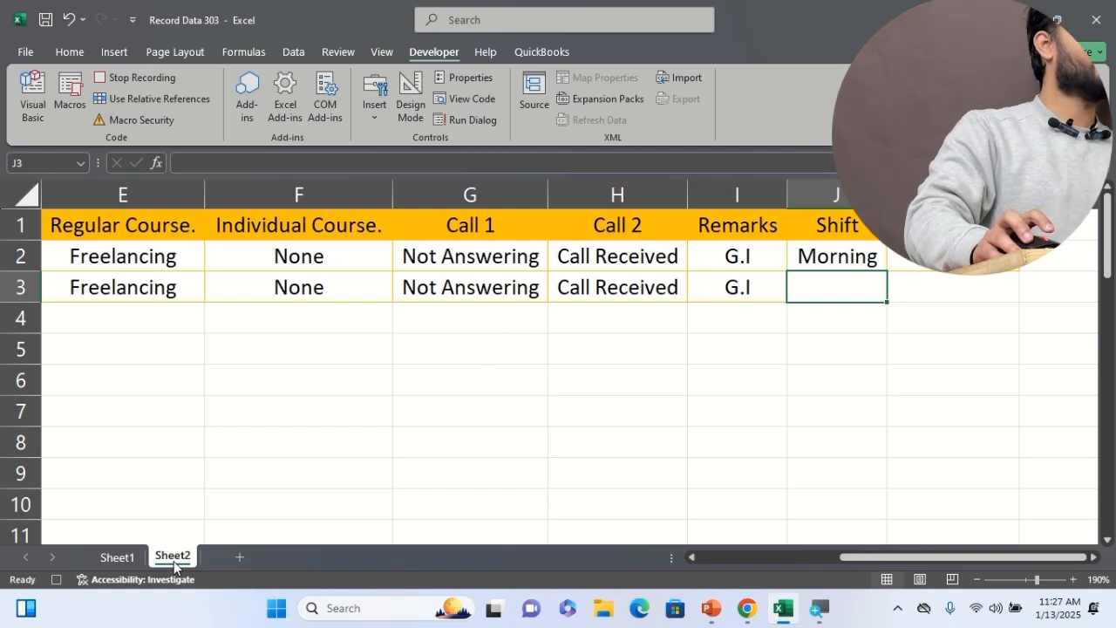
{"action": "left_click", "coordinate": [82, 51]}
{"action": "left_click", "coordinate": [32, 119]}
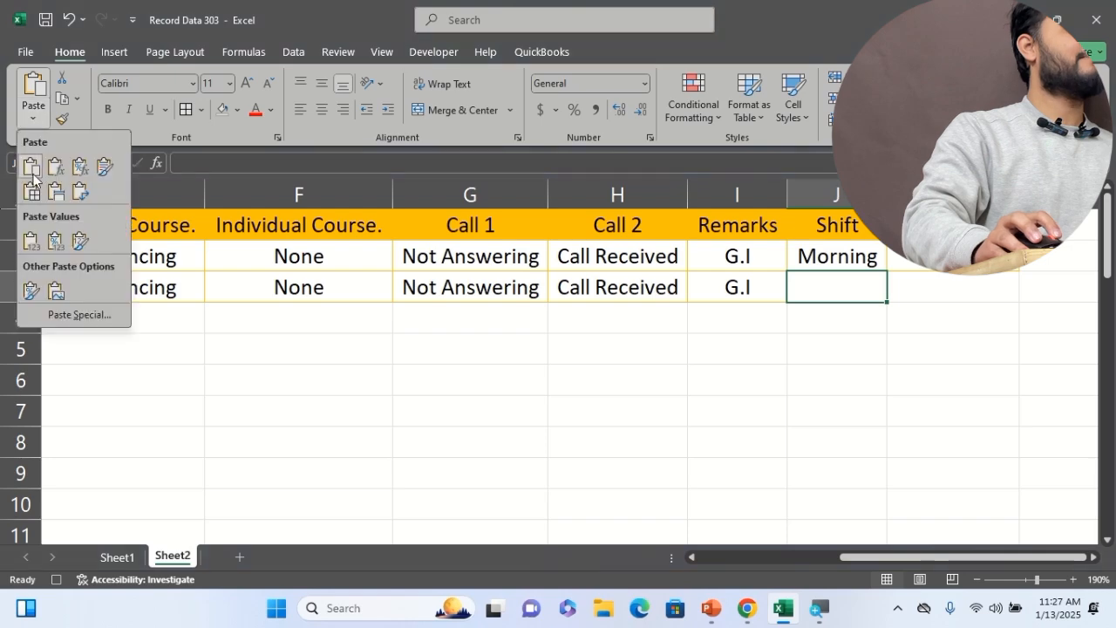
{"action": "left_click", "coordinate": [72, 312]}
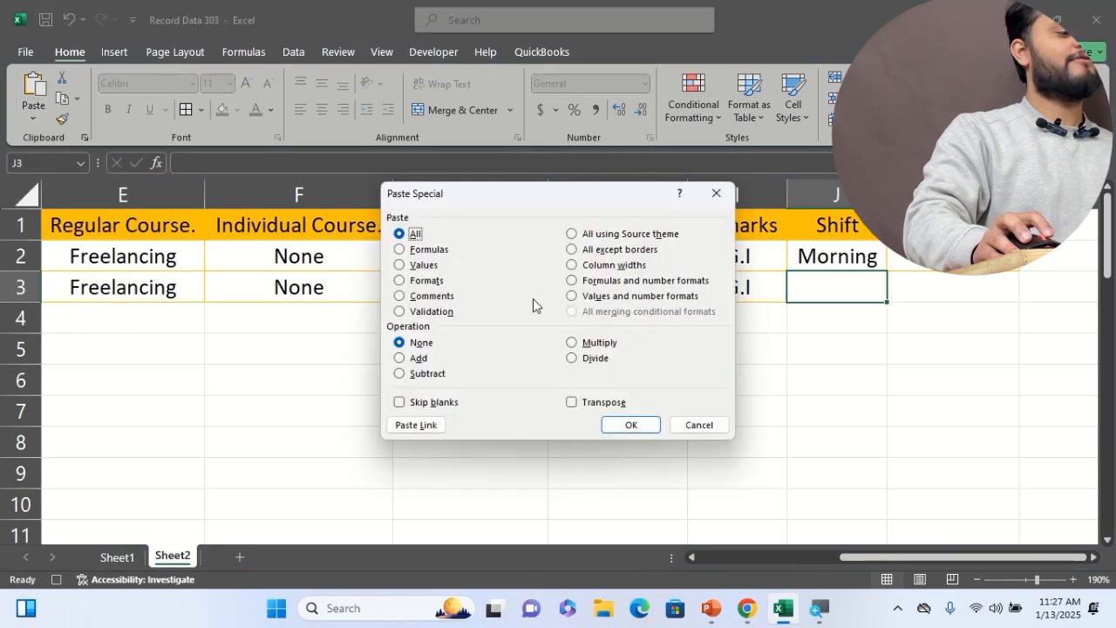
{"action": "left_click", "coordinate": [421, 266]}
{"action": "left_click", "coordinate": [637, 426]}
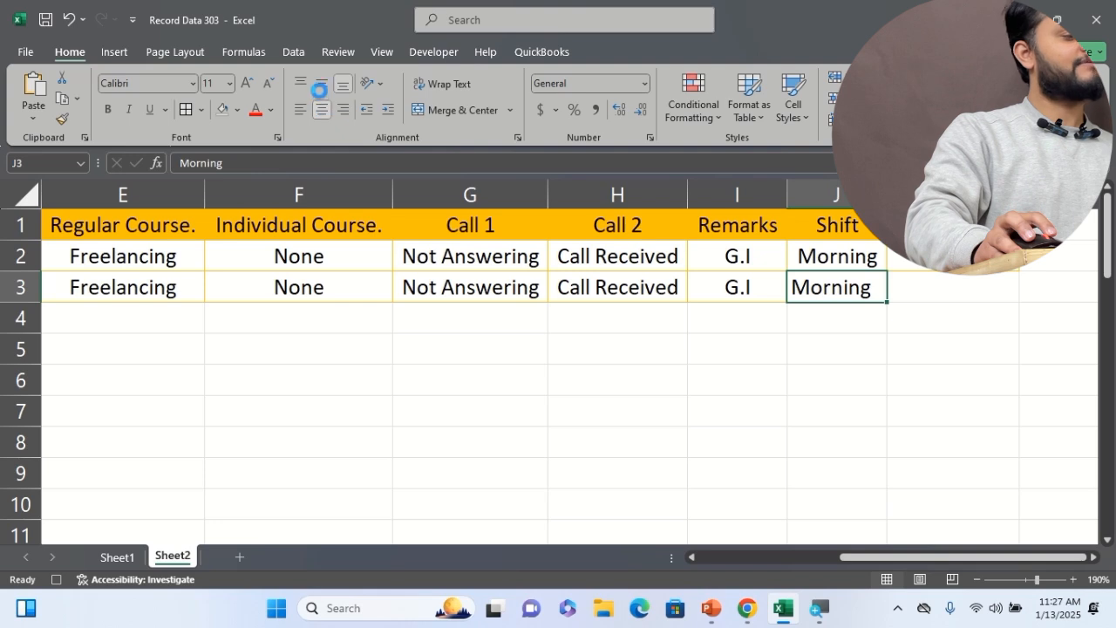
Step: Center the J3 entry horizontally and vertically, and move to K3 using relative references
{"action": "left_click", "coordinate": [321, 109]}
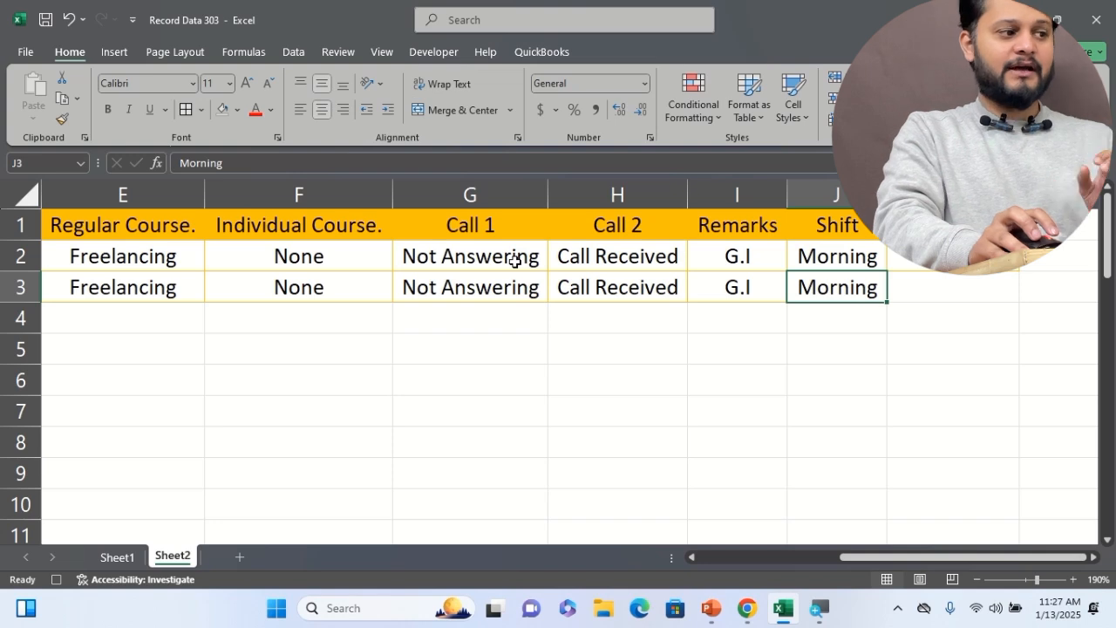
{"action": "left_click", "coordinate": [415, 50]}
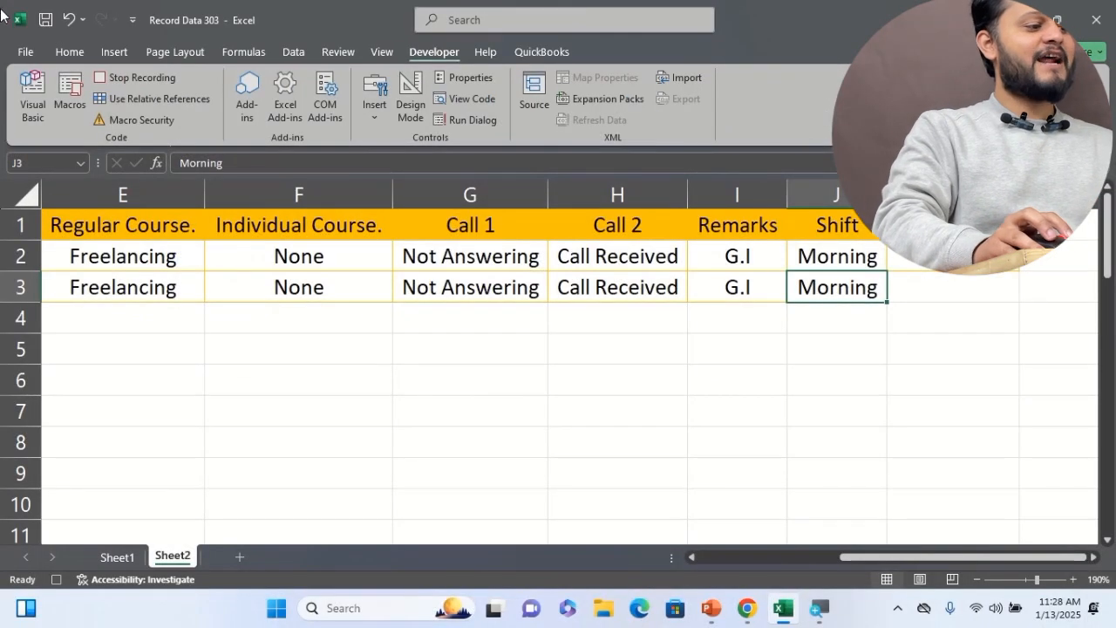
{"action": "left_click", "coordinate": [159, 98]}
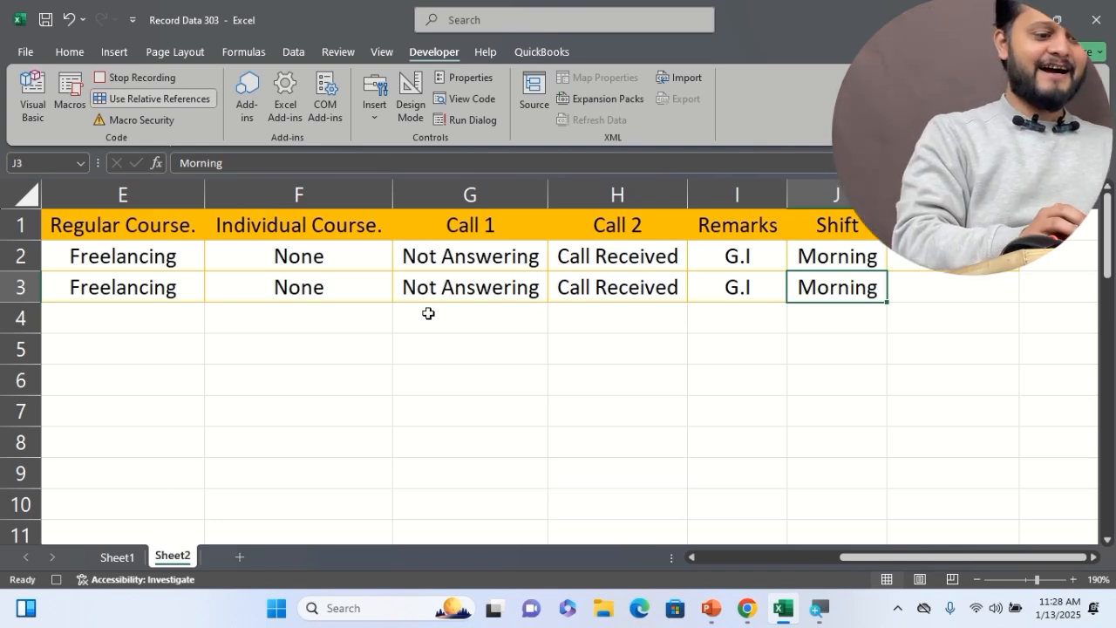
{"action": "key", "text": "Right"}
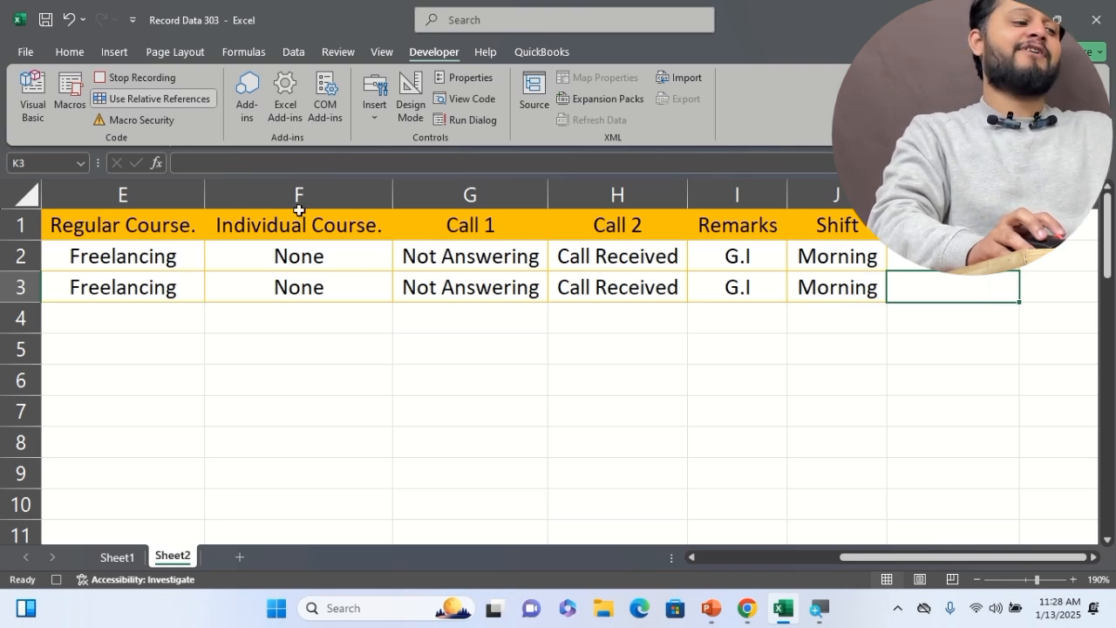
{"action": "left_click", "coordinate": [210, 97]}
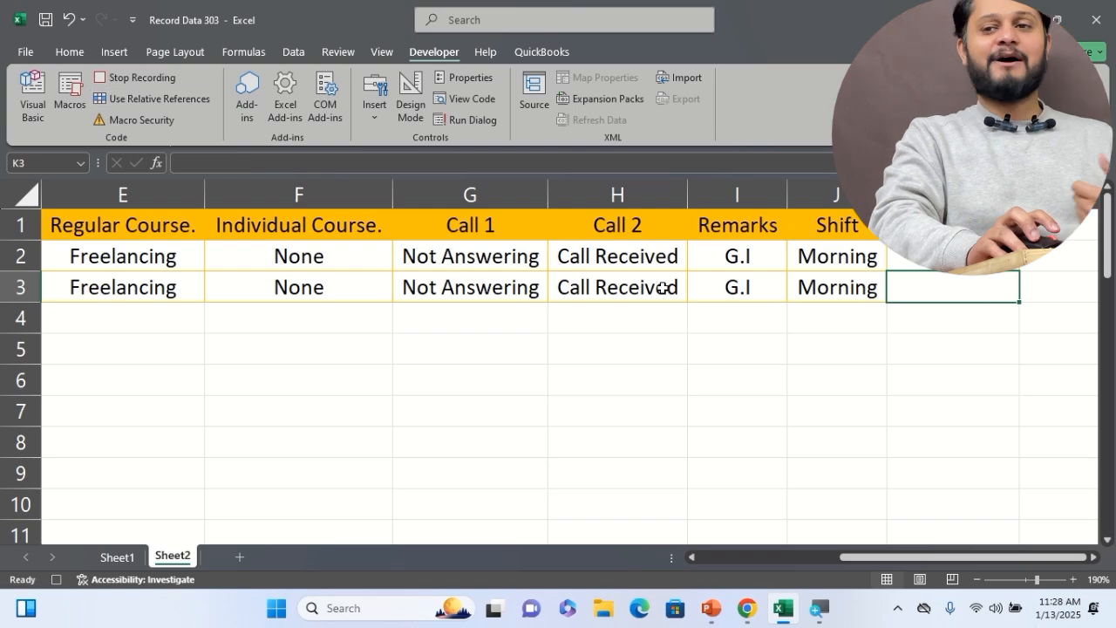
Step: Copy the Inquiry Deal value from F9 on Sheet1 and paste it into K3 of Sheet2 as values only with Paste Special
{"action": "left_click", "coordinate": [131, 558]}
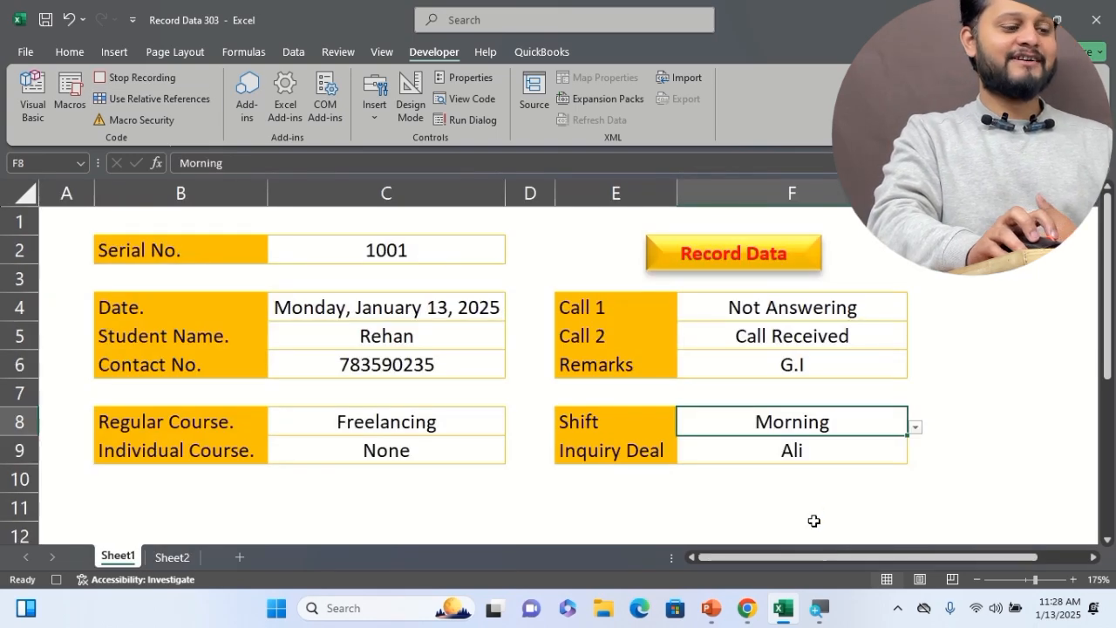
{"action": "left_click", "coordinate": [843, 451]}
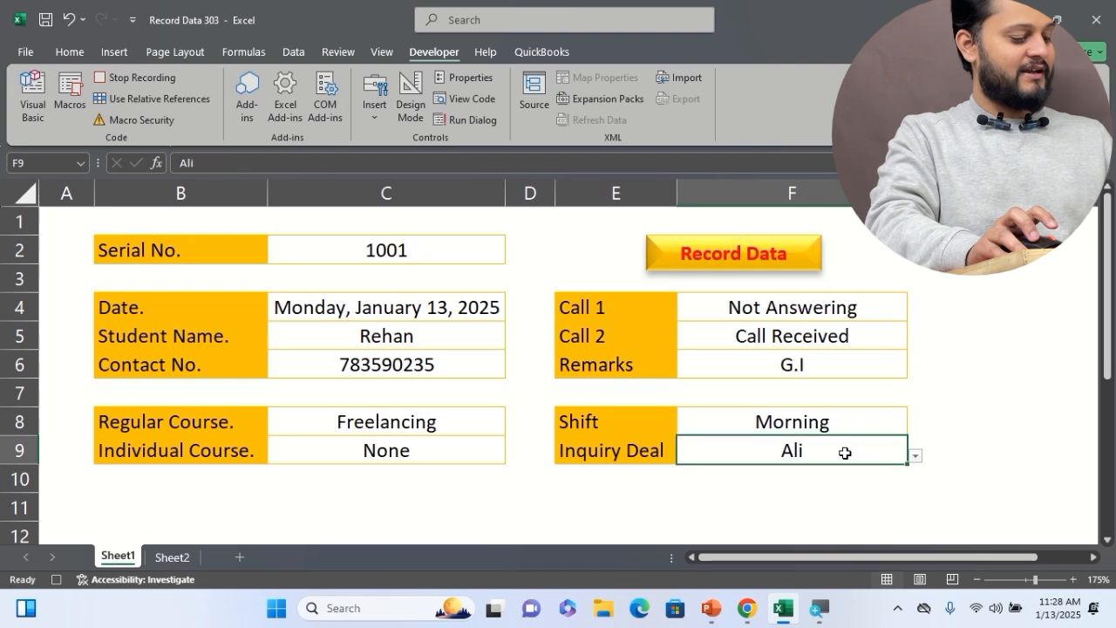
{"action": "key", "text": "ctrl+c"}
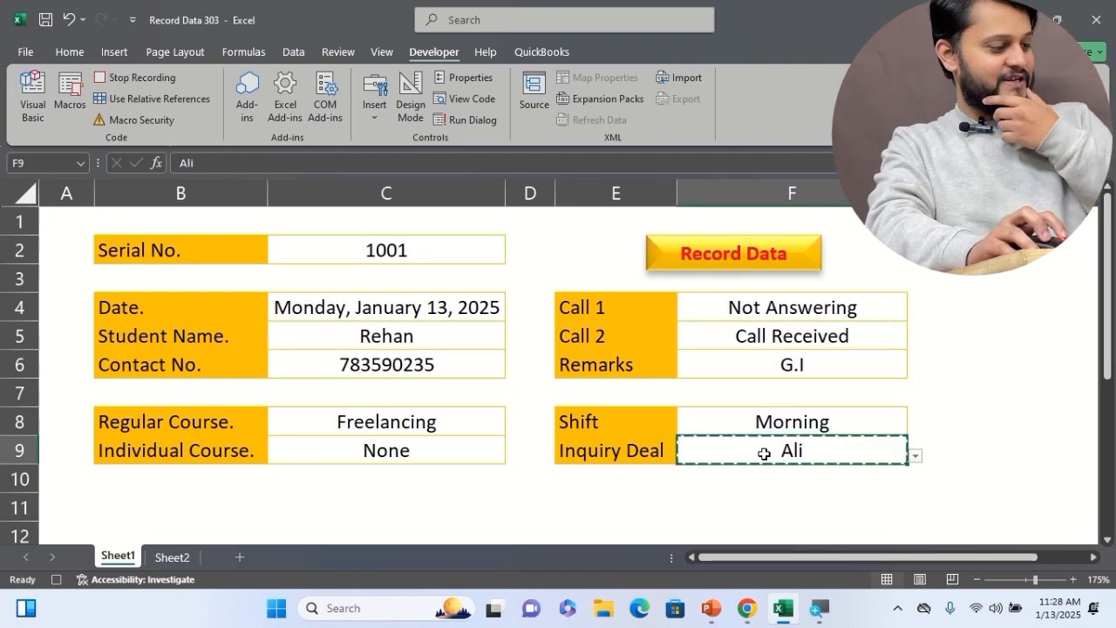
{"action": "left_click", "coordinate": [173, 557]}
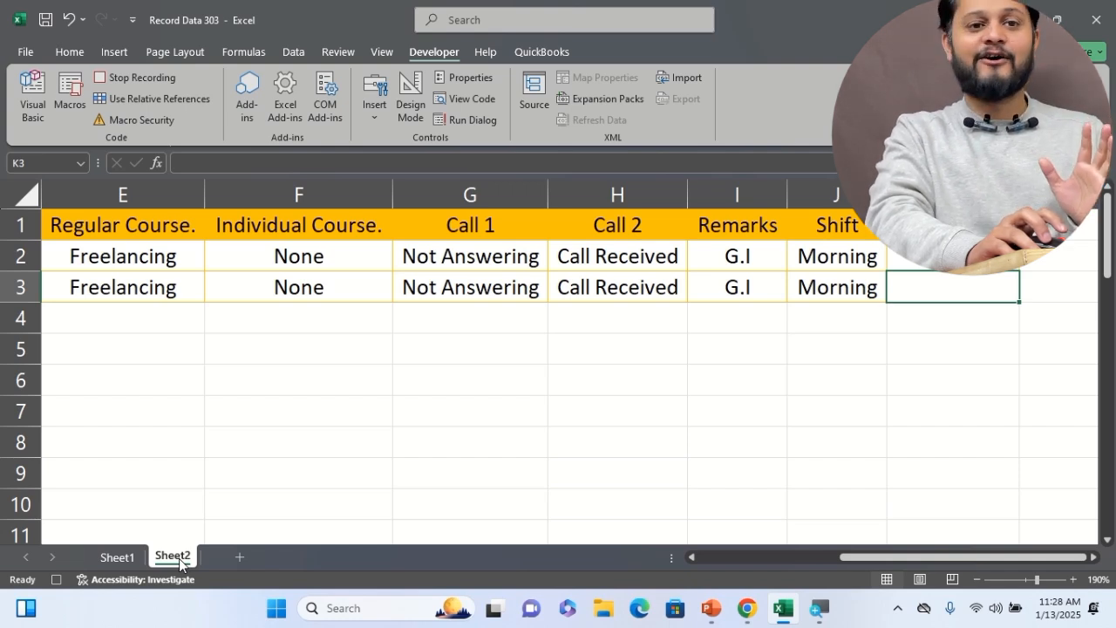
{"action": "left_click", "coordinate": [66, 52]}
{"action": "left_click", "coordinate": [34, 124]}
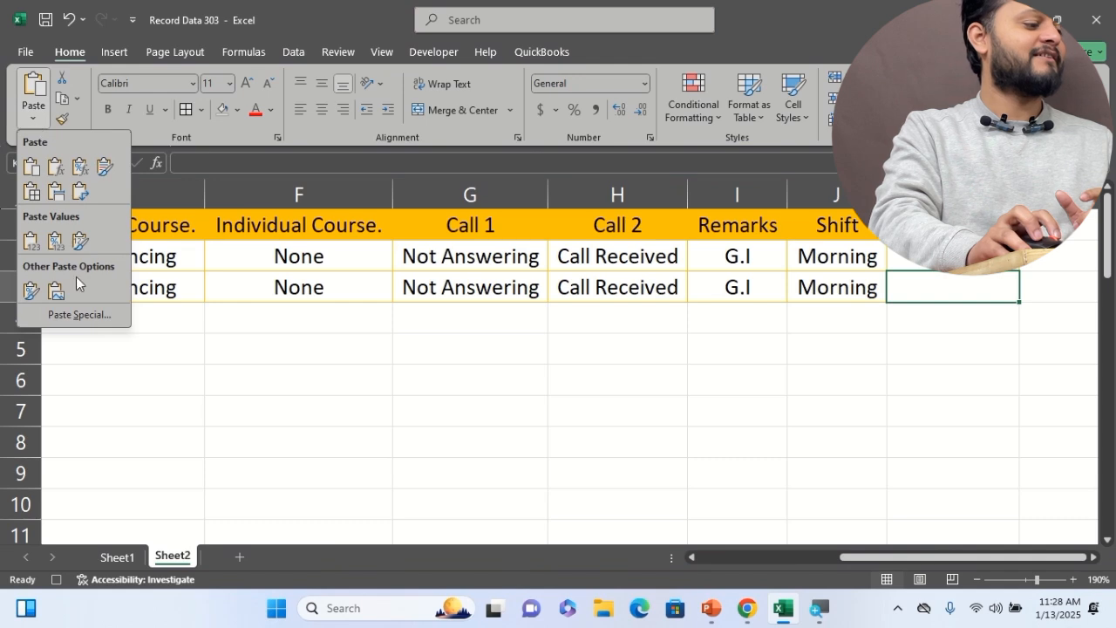
{"action": "left_click", "coordinate": [90, 320]}
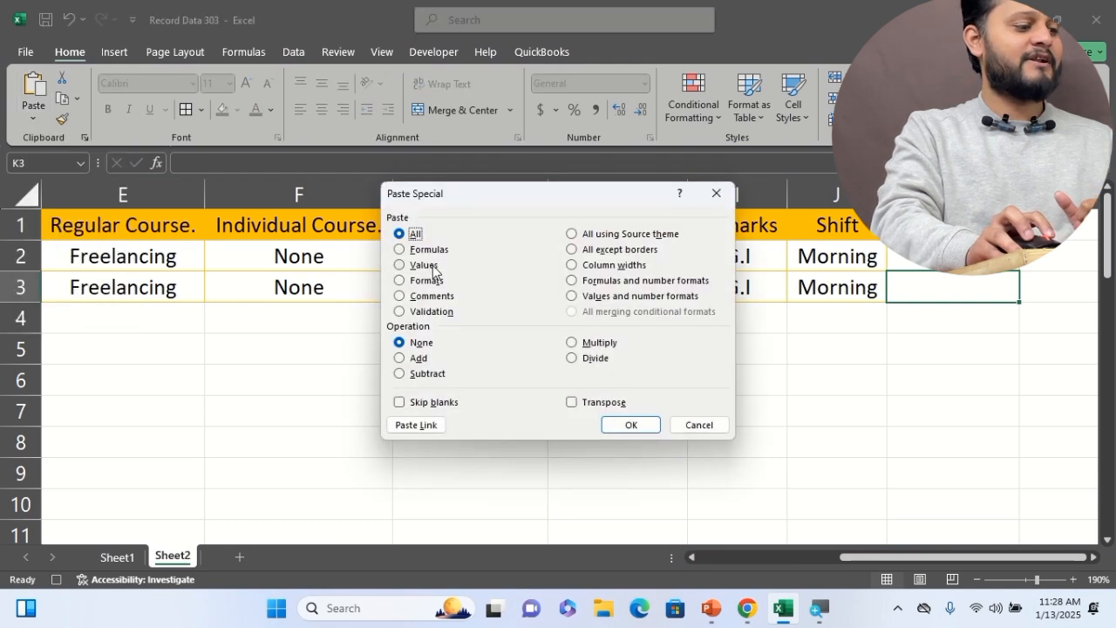
{"action": "left_click", "coordinate": [427, 267]}
{"action": "left_click", "coordinate": [631, 424]}
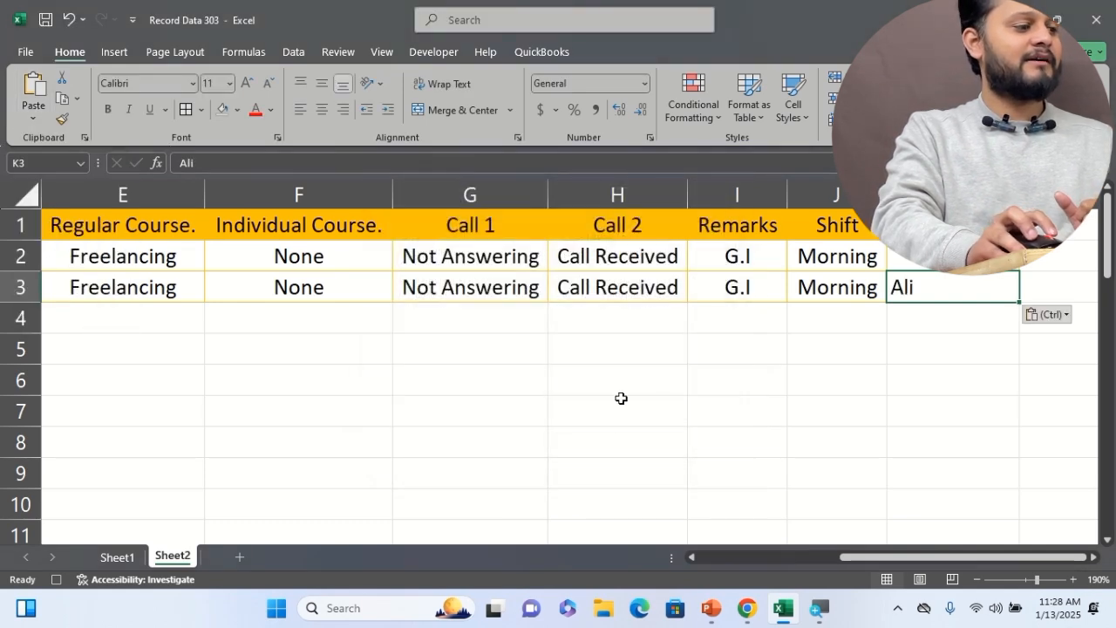
Step: Center the K3 entry horizontally and vertically, and move to L3 using relative references
{"action": "left_click", "coordinate": [321, 112]}
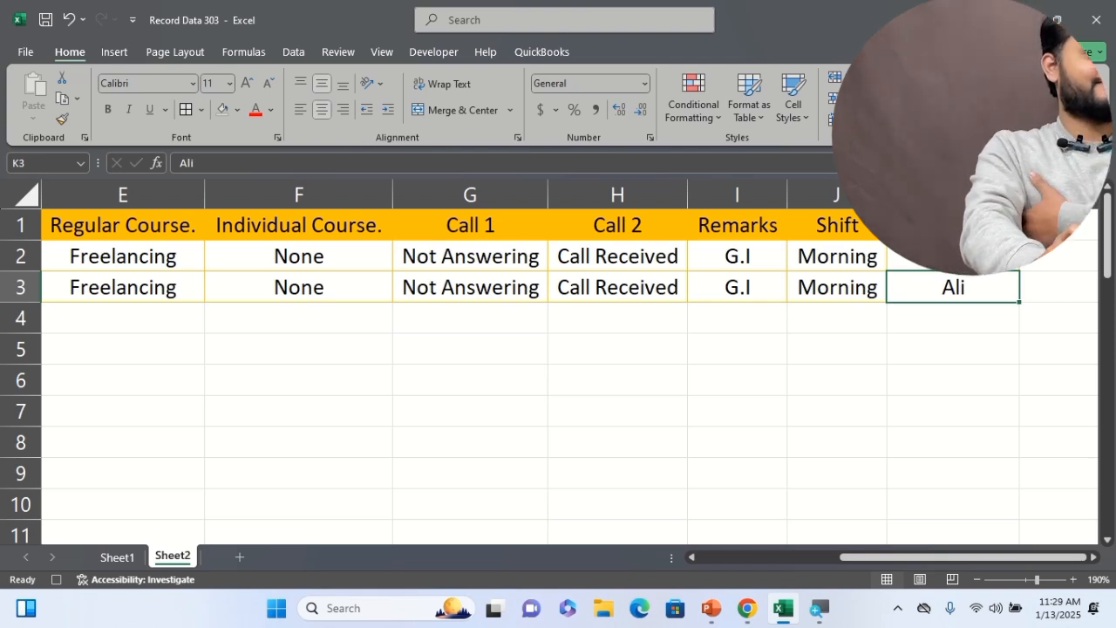
{"action": "left_click", "coordinate": [424, 55]}
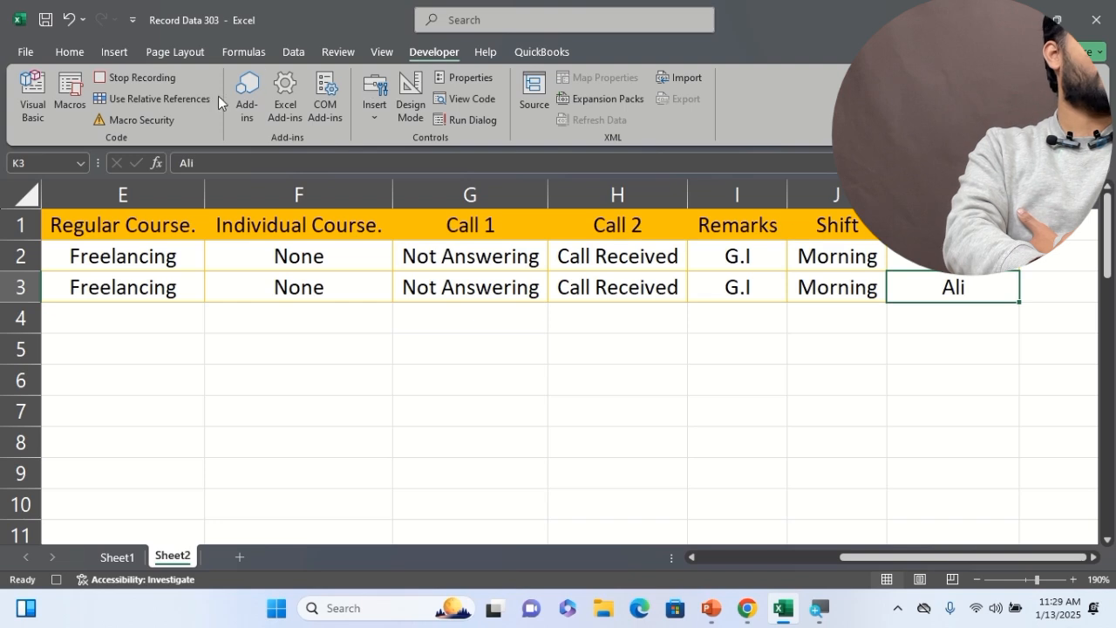
{"action": "left_click", "coordinate": [194, 99]}
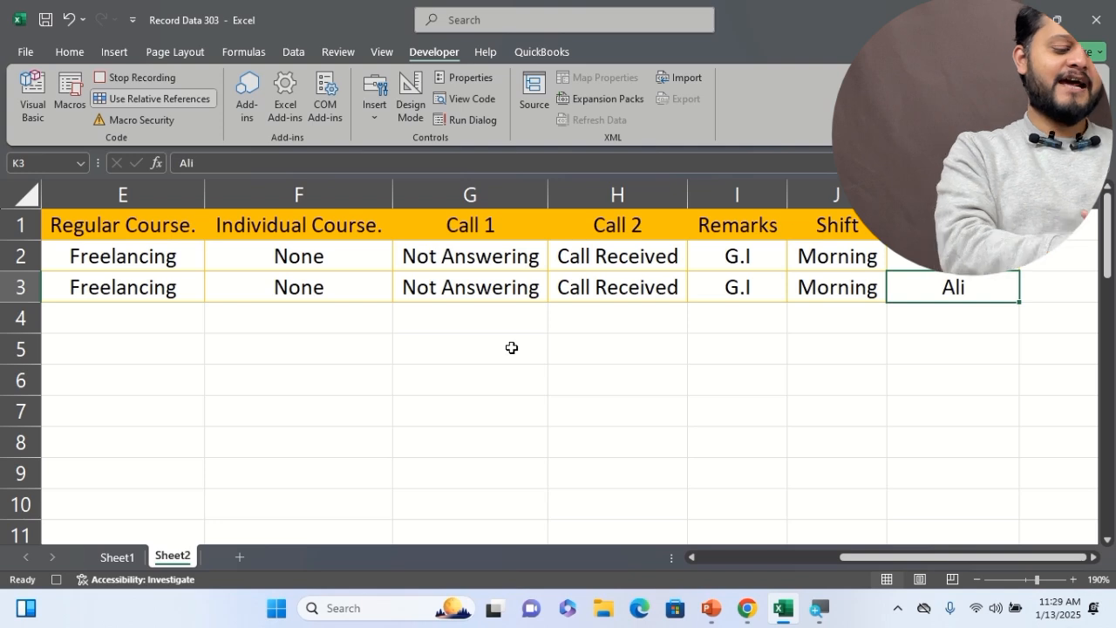
{"action": "key", "text": "Tab"}
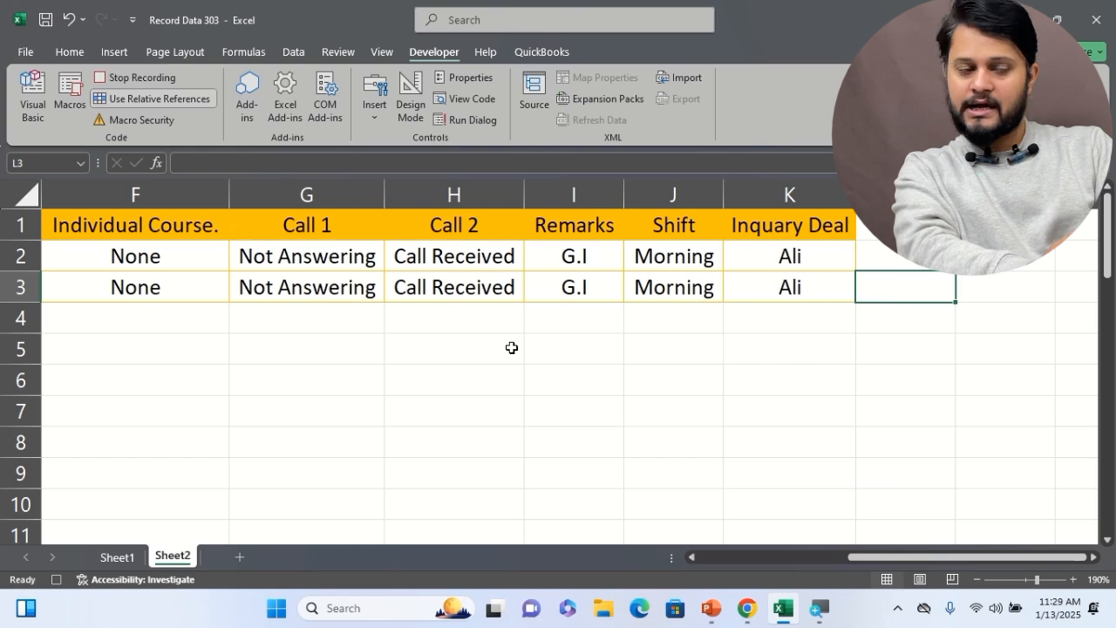
Step: Clear the inquiry form entries in C2:C9 and F4:F9 on Sheet1
{"action": "left_click", "coordinate": [118, 556]}
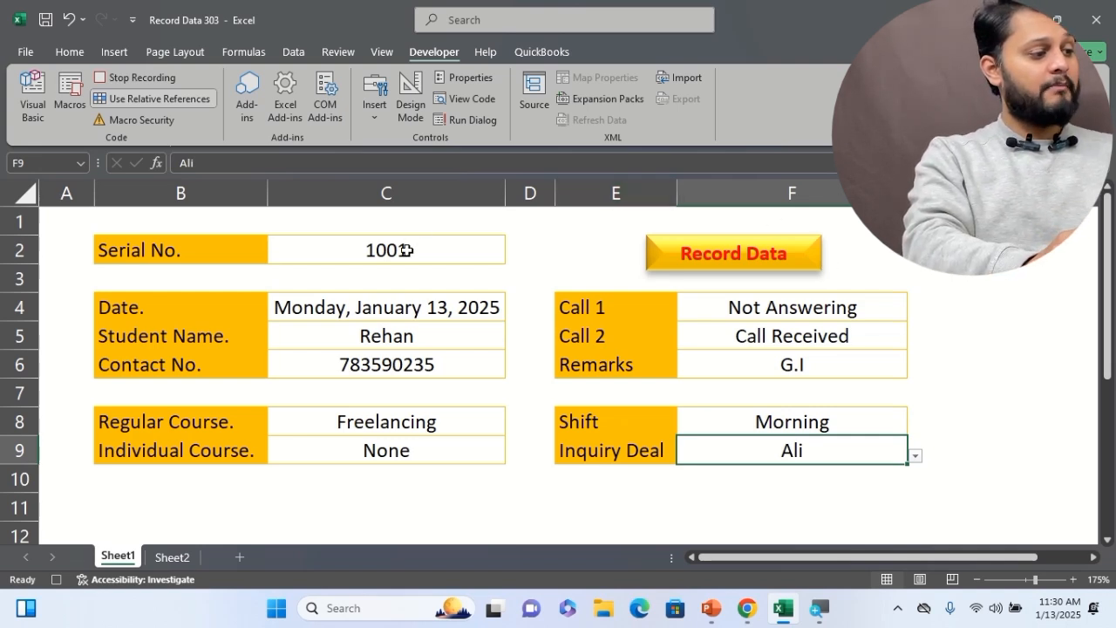
{"action": "left_click_drag", "start_coordinate": [410, 250], "coordinate": [428, 451]}
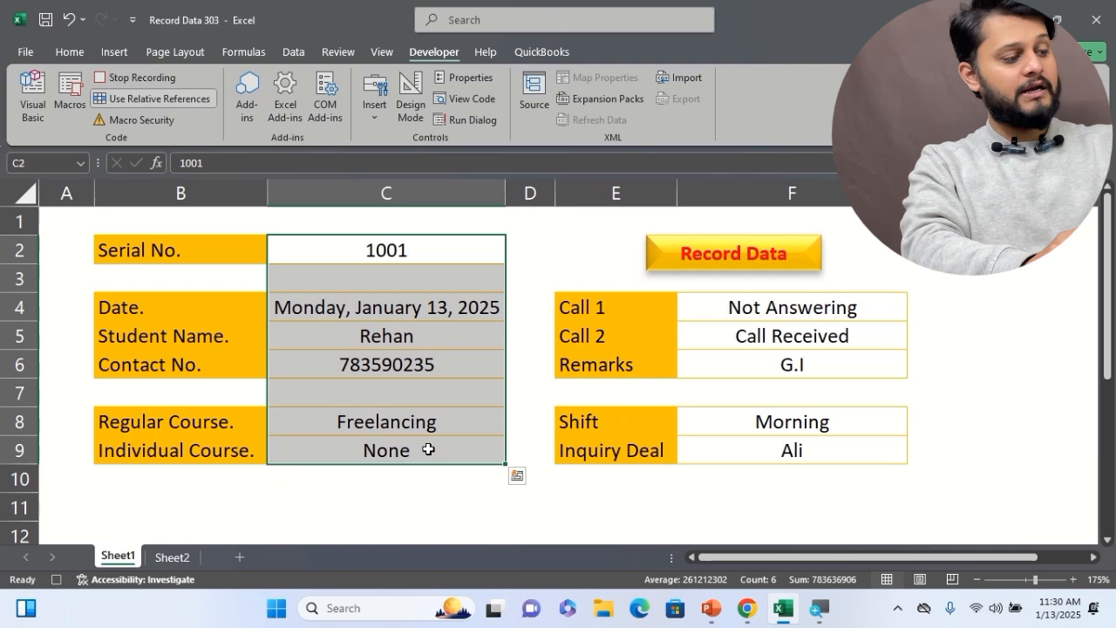
{"action": "key", "text": "Delete"}
{"action": "left_click_drag", "start_coordinate": [855, 306], "coordinate": [846, 441]}
{"action": "key", "text": "Delete"}
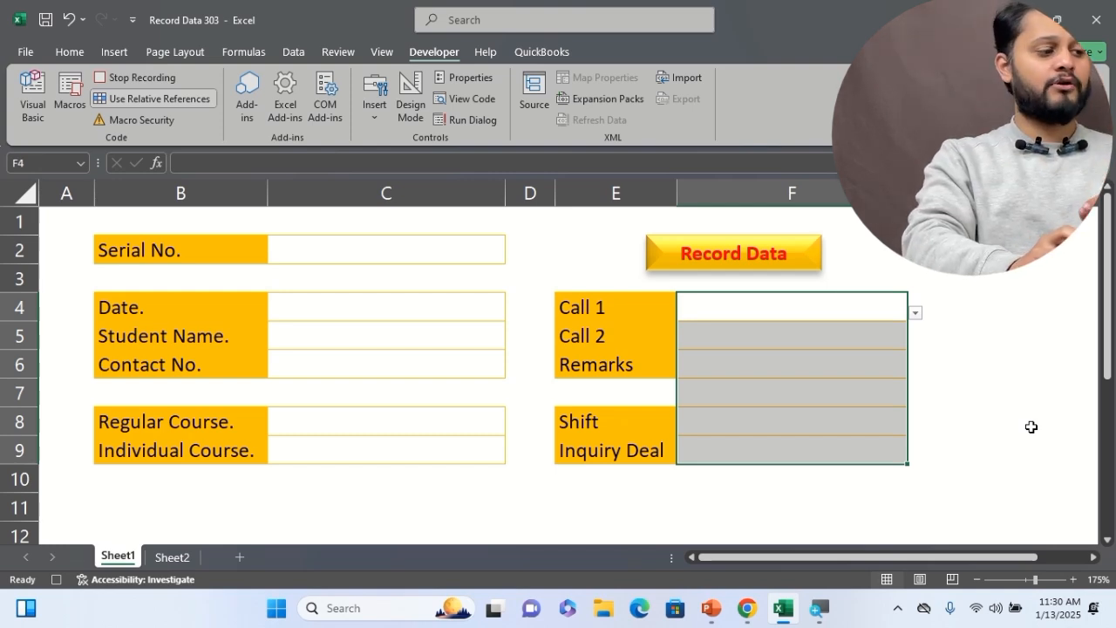
Step: Select the Serial No. cell C2 on Sheet1 and stop recording the macro
{"action": "left_click", "coordinate": [442, 260]}
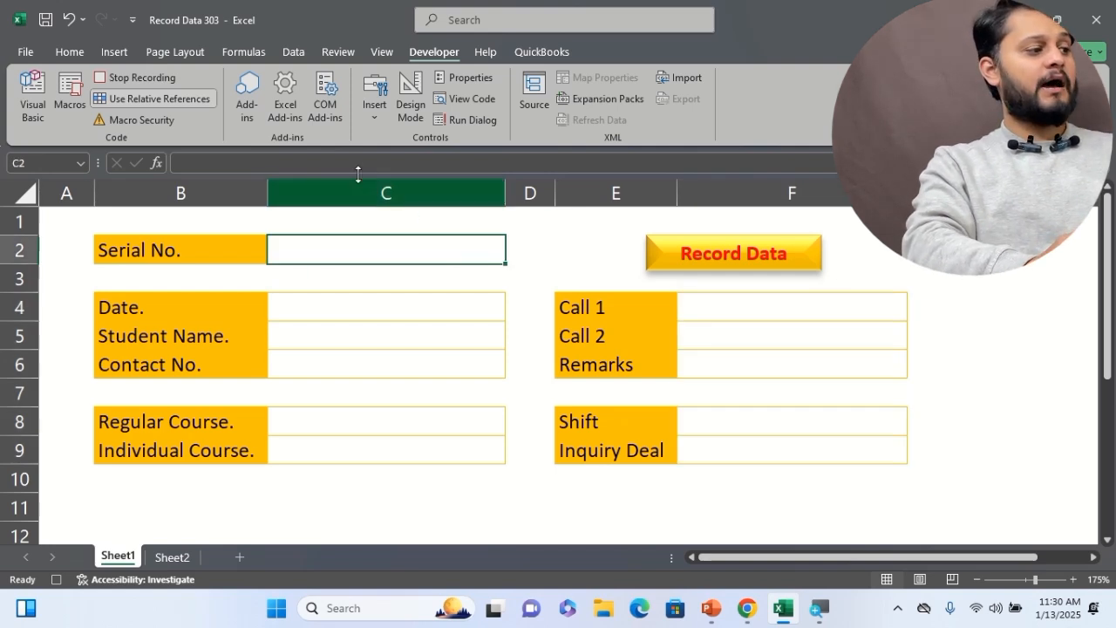
{"action": "left_click", "coordinate": [154, 80]}
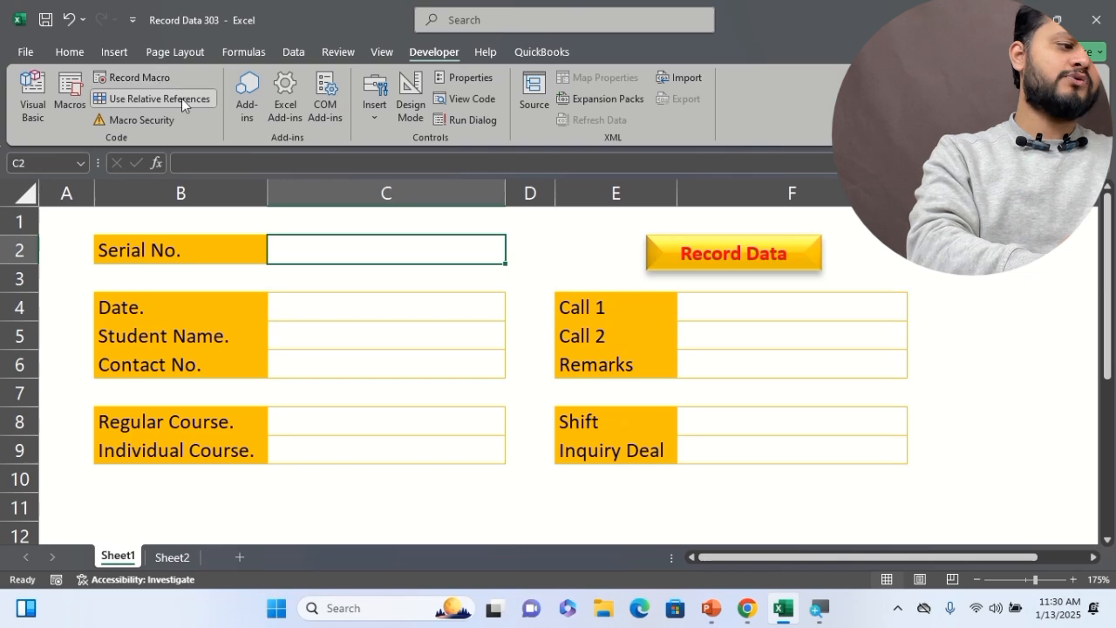
{"action": "left_click", "coordinate": [182, 98]}
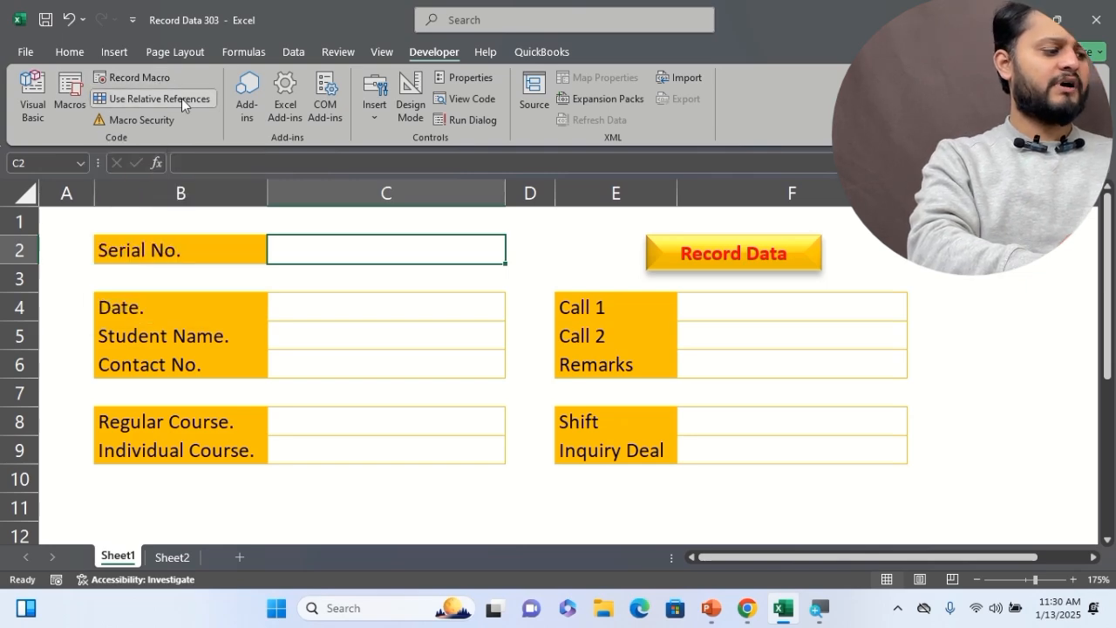
Step: Check the recorded row 3 entries in the record table on Sheet2
{"action": "left_click", "coordinate": [170, 558]}
{"action": "left_click", "coordinate": [626, 383]}
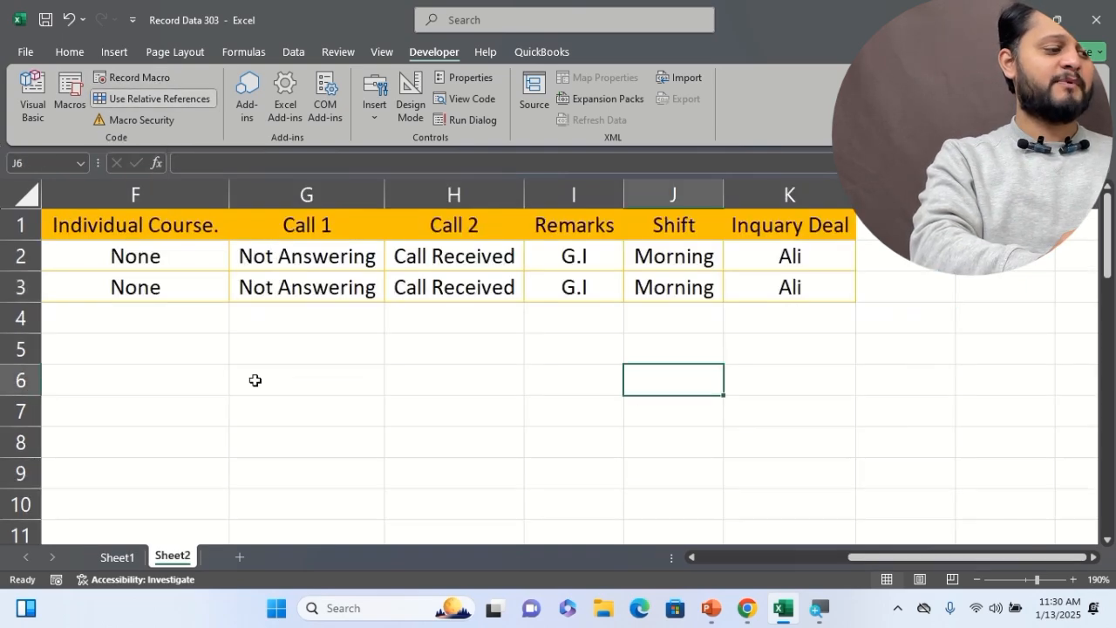
{"action": "left_click", "coordinate": [292, 329]}
{"action": "left_click", "coordinate": [177, 406]}
{"action": "left_click", "coordinate": [453, 379]}
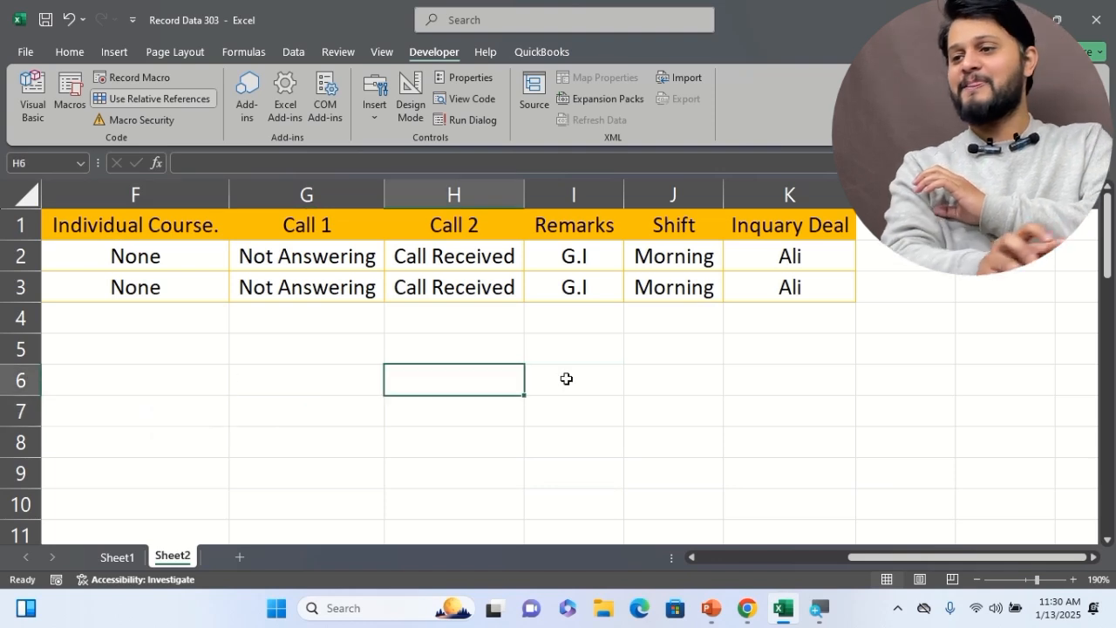
{"action": "left_click", "coordinate": [568, 379]}
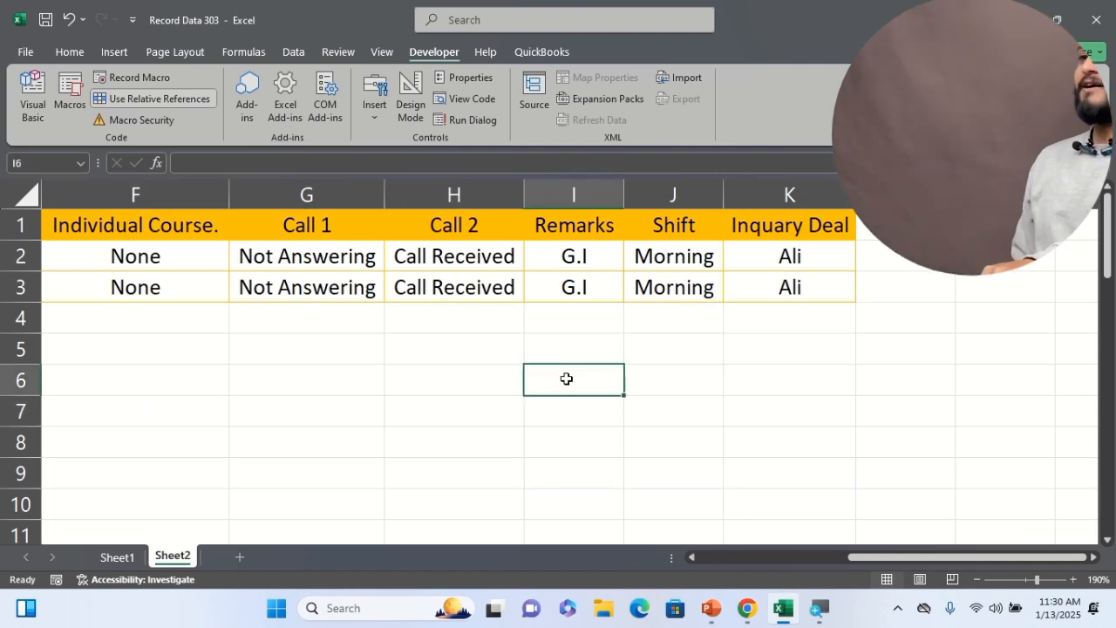